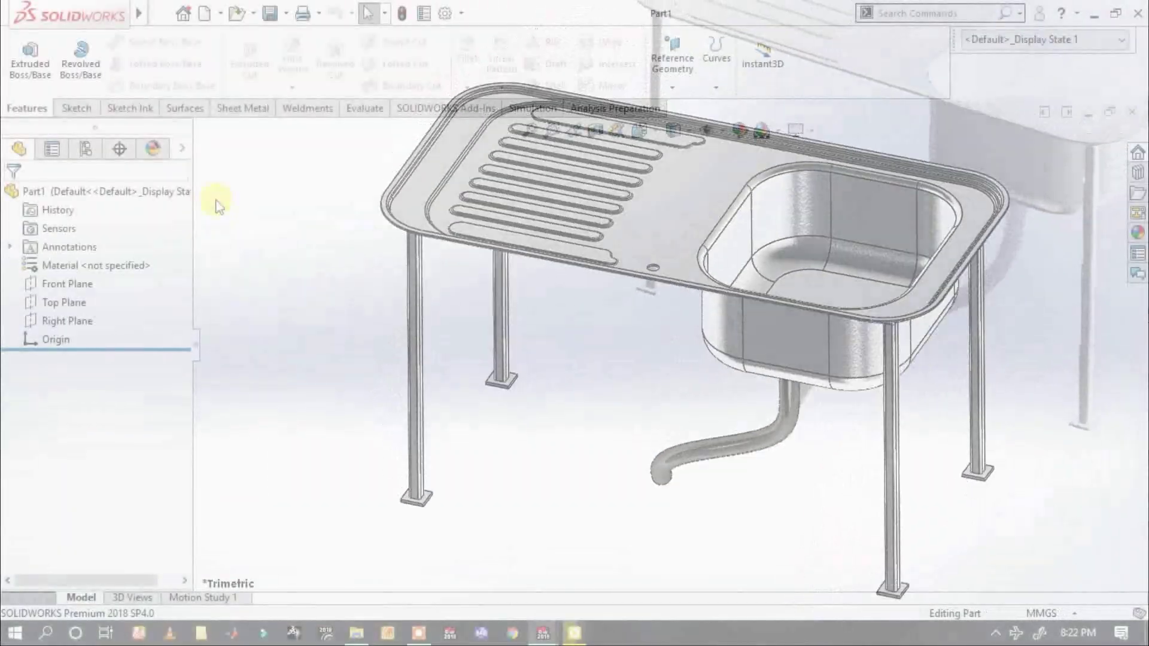
# - Start Sketch1 on the Front Plane of the new part
pyautogui.click(54, 291)
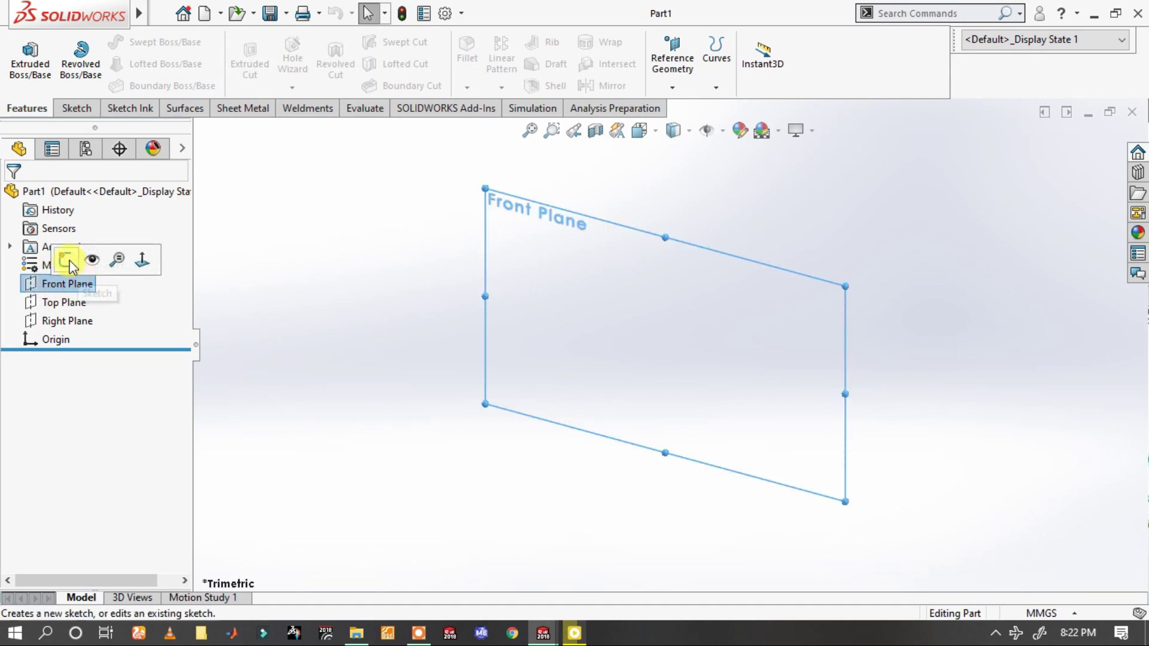
pyautogui.click(67, 261)
# - Draw a center rectangle with its centre at the origin
pyautogui.press('s')
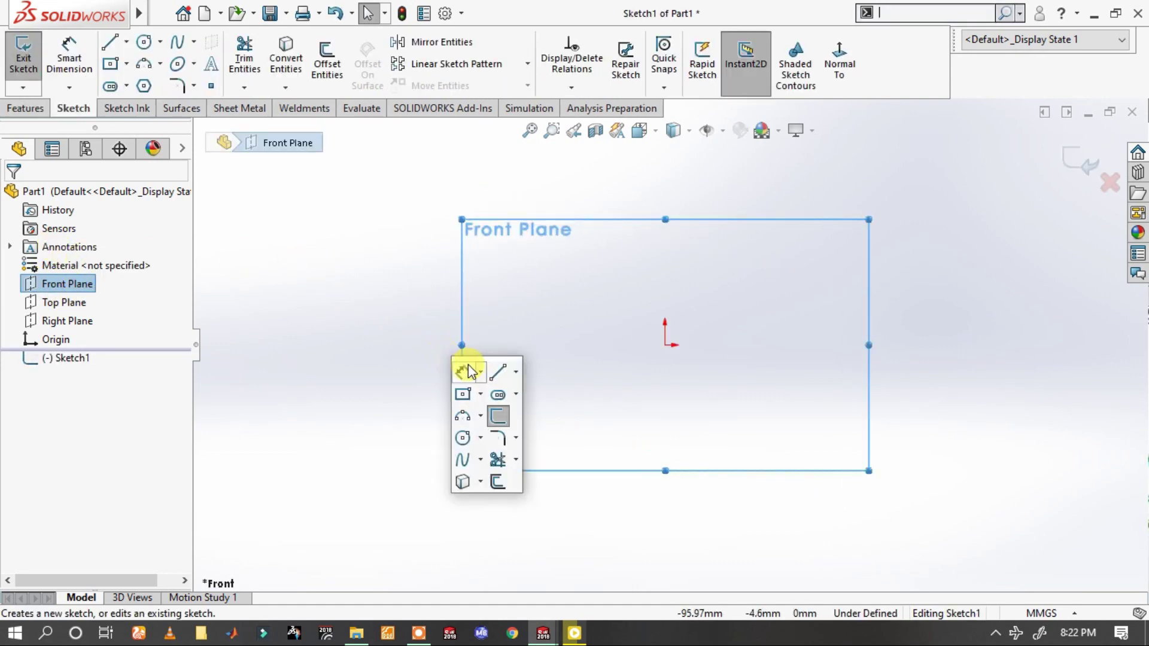
pyautogui.click(475, 397)
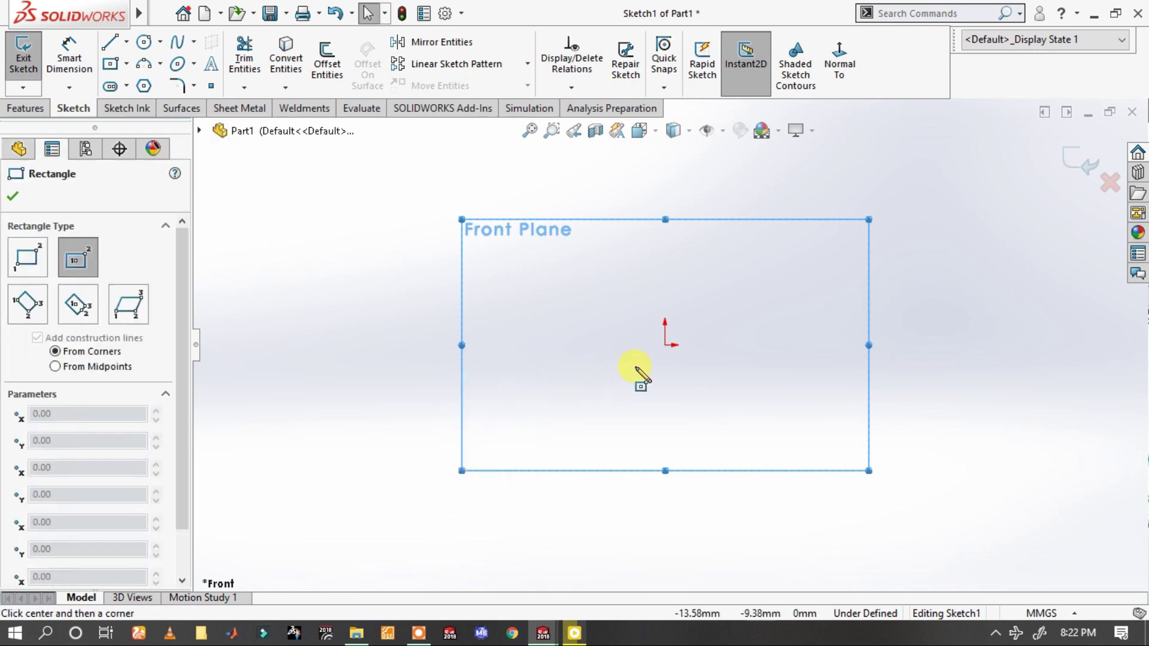
pyautogui.click(666, 345)
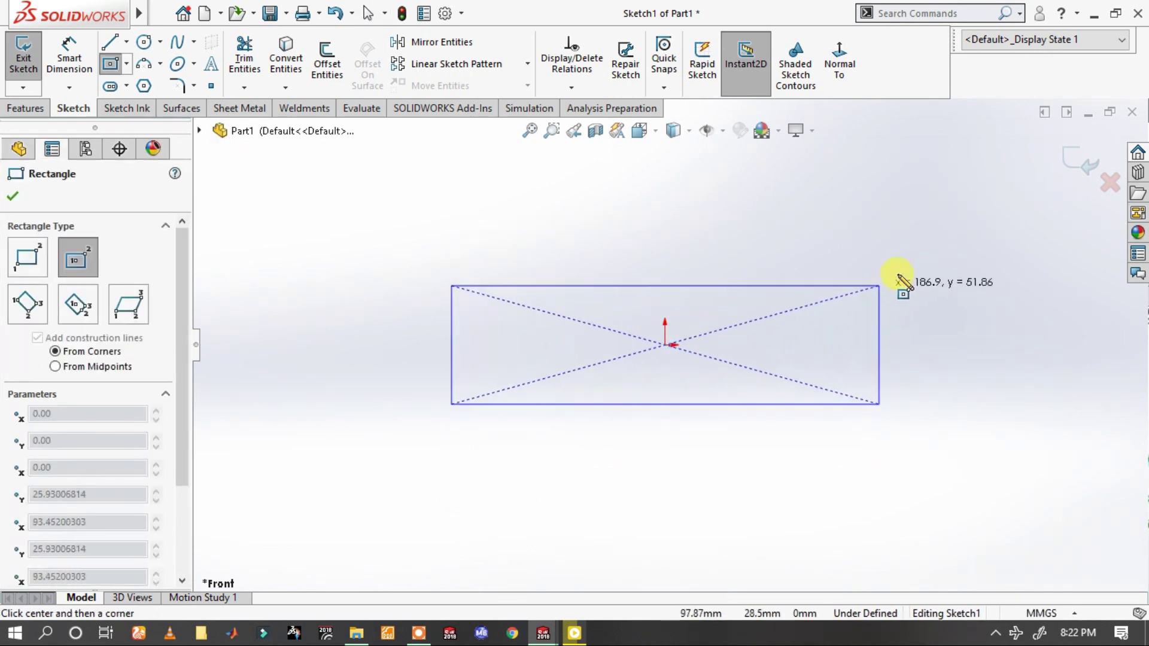
pyautogui.click(914, 249)
# - Dimension the rectangle to 970 mm wide and 492 mm tall
pyautogui.press('s')
pyautogui.click(926, 268)
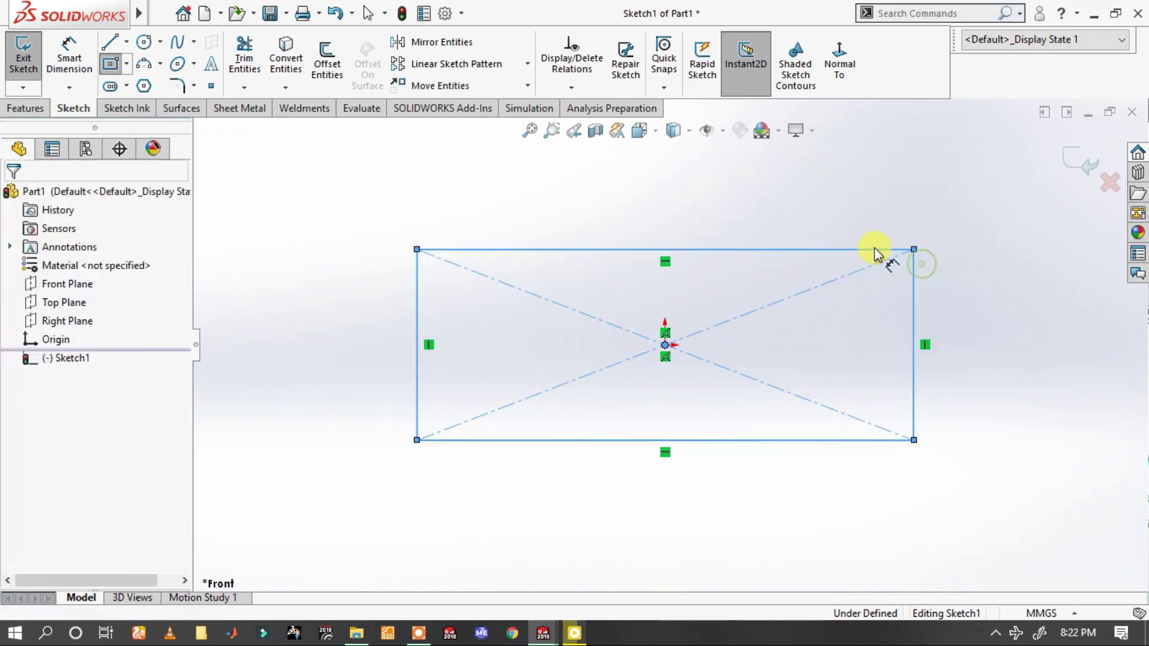
pyautogui.click(831, 249)
pyautogui.click(734, 209)
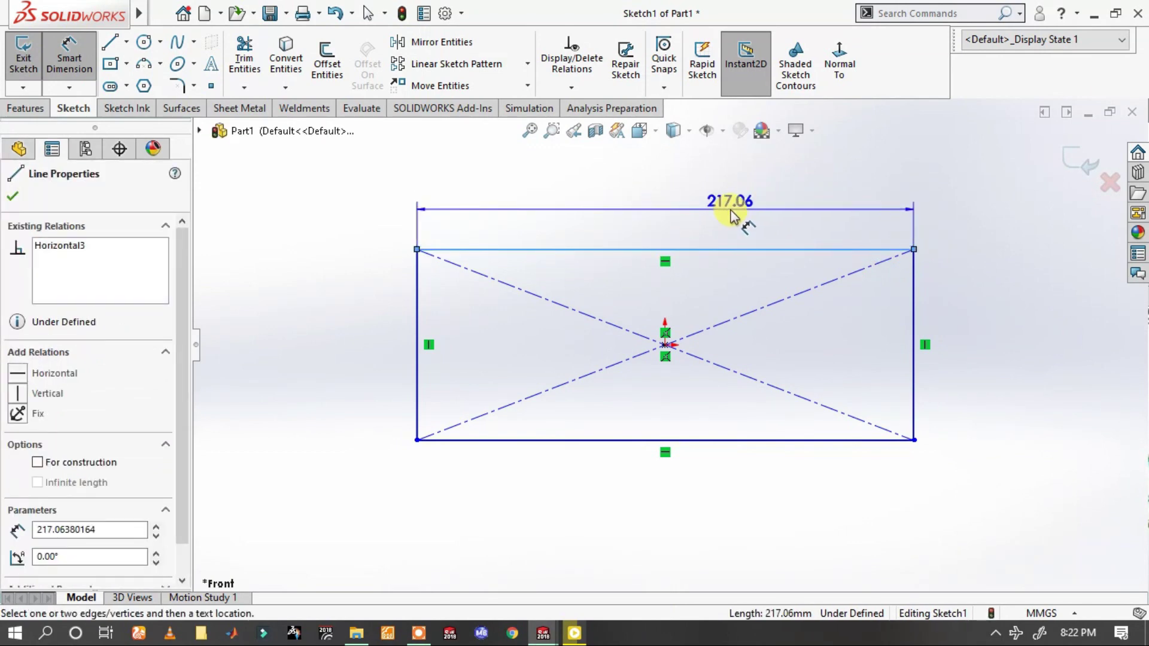
pyautogui.write('9')
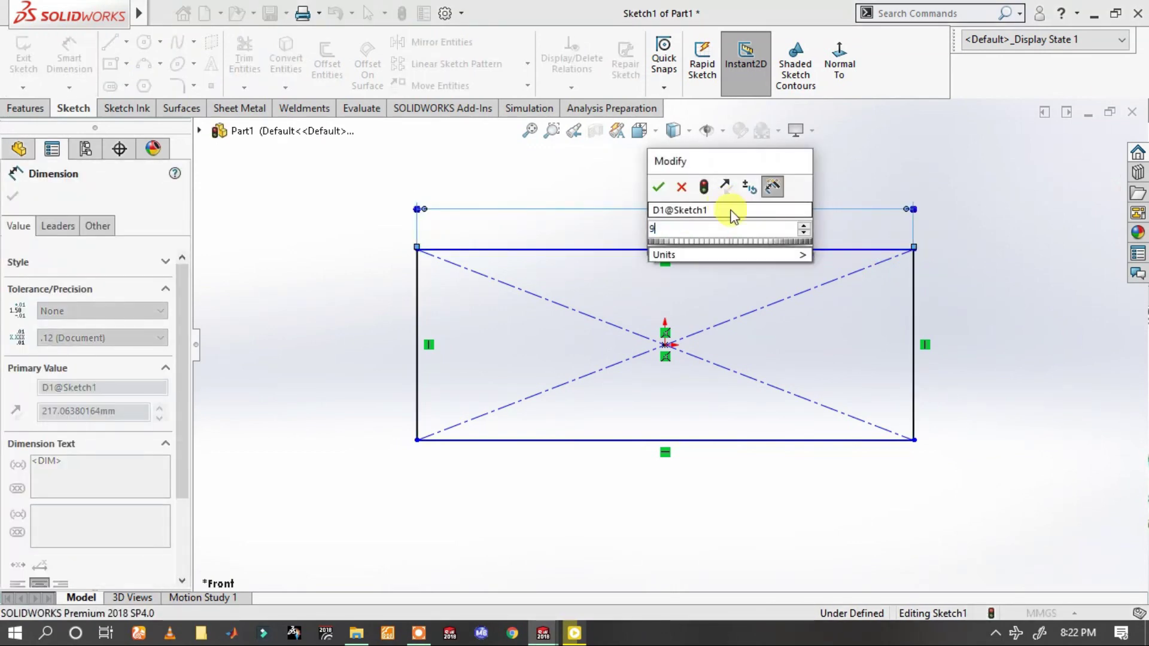
pyautogui.write('70')
pyautogui.press('Return')
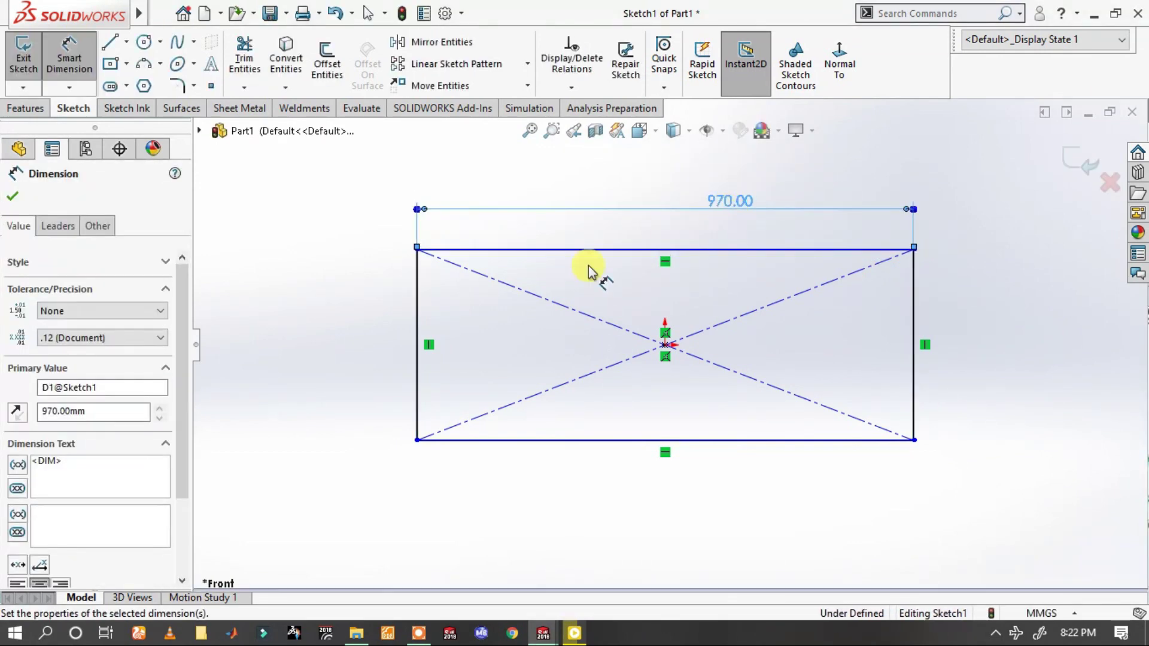
pyautogui.click(414, 297)
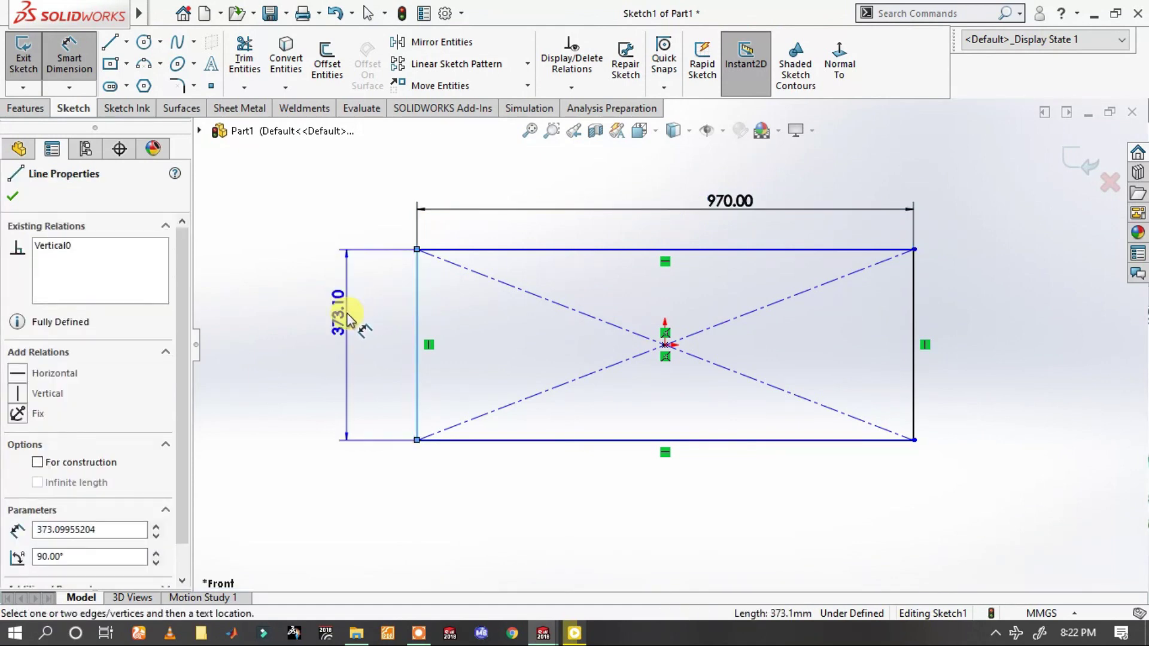
pyautogui.click(347, 317)
pyautogui.write('4')
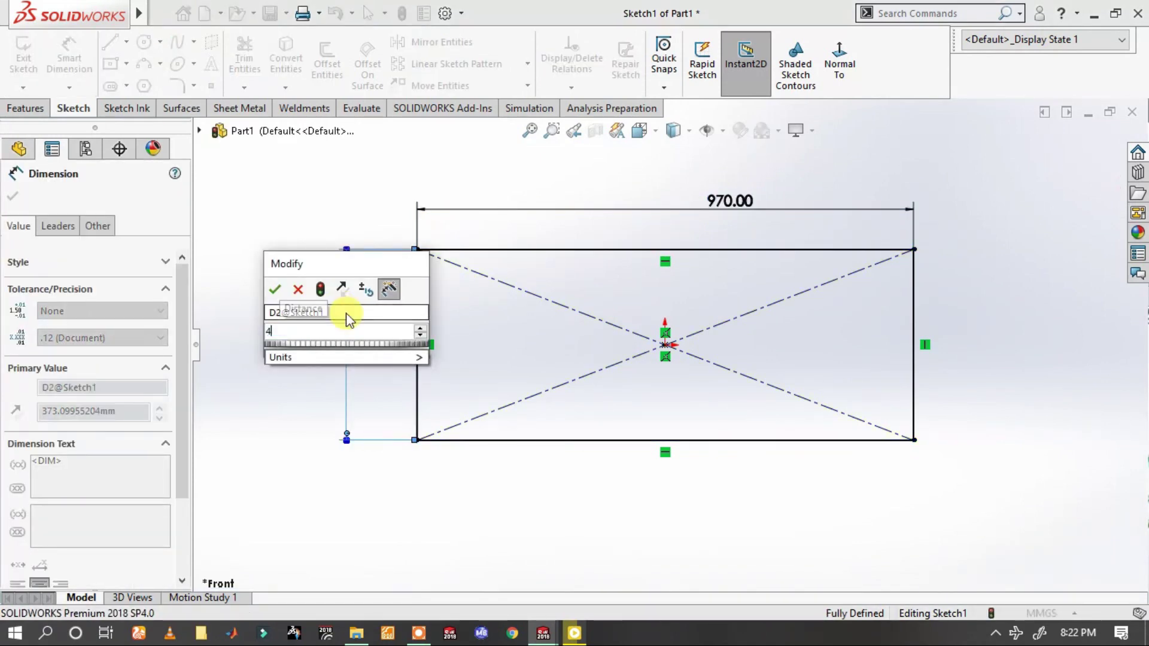
pyautogui.write('92')
pyautogui.press('Return')
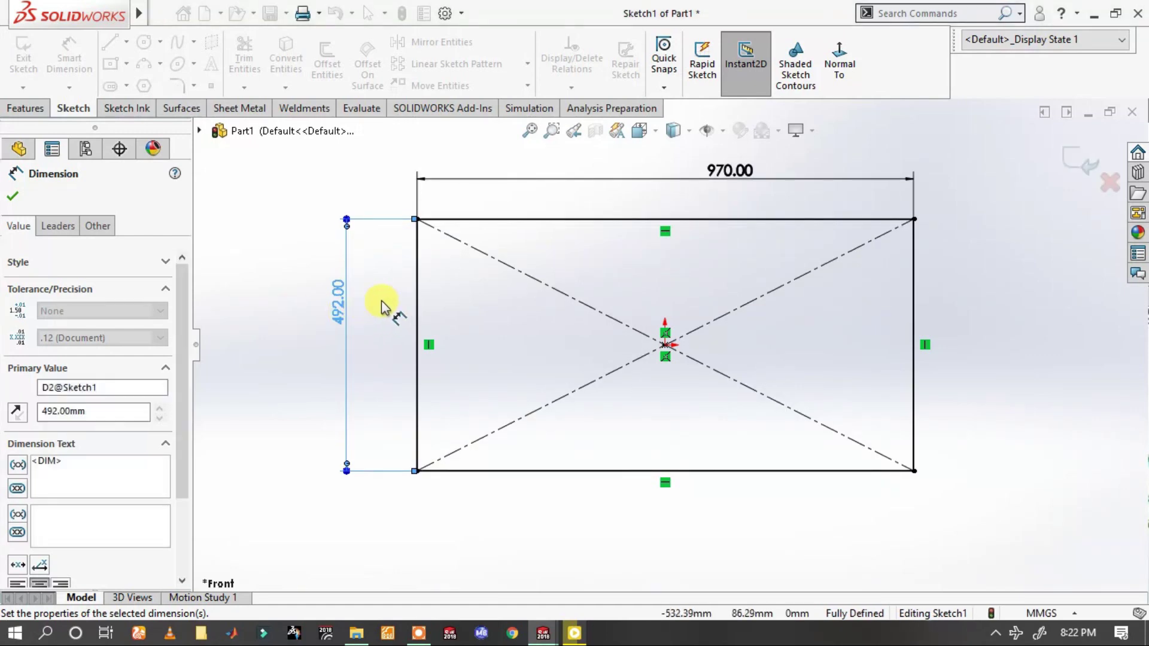
pyautogui.click(264, 313)
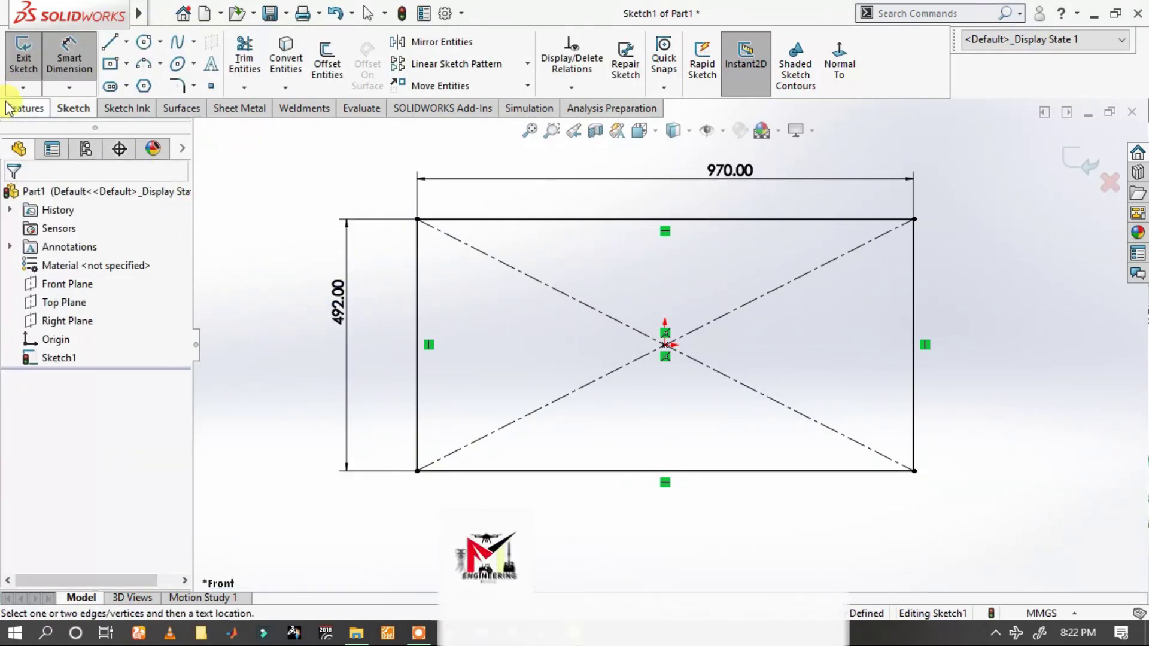
pyautogui.click(25, 108)
# - Extrude the rectangle 300 mm in the reversed direction into a solid block
pyautogui.click(19, 73)
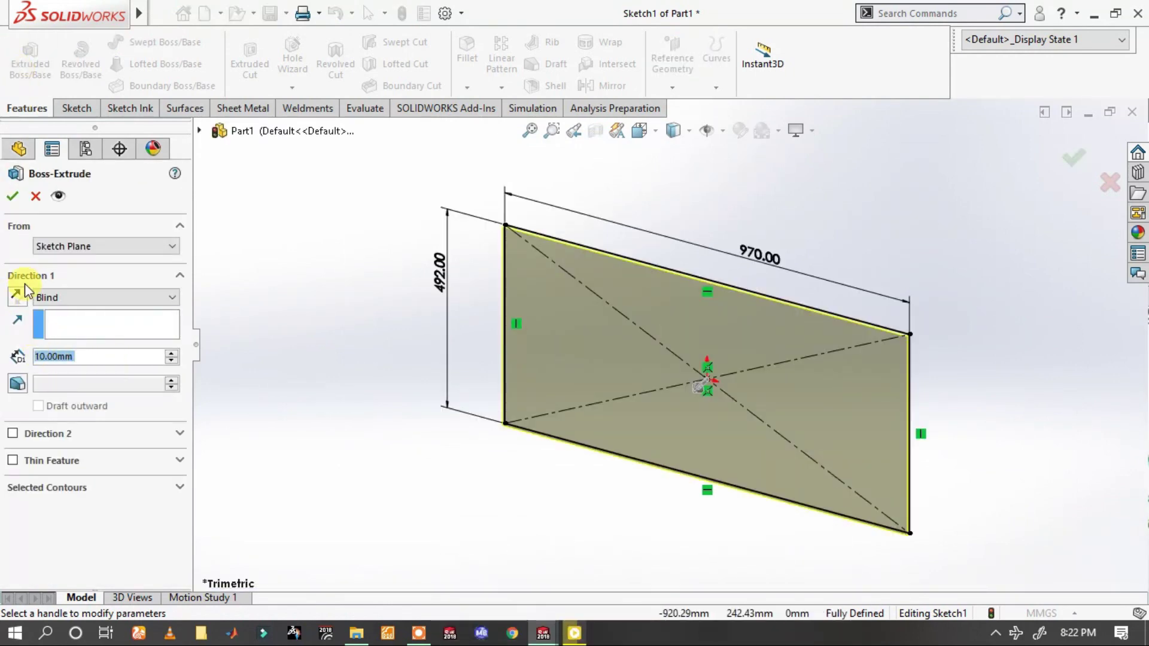
pyautogui.write('300')
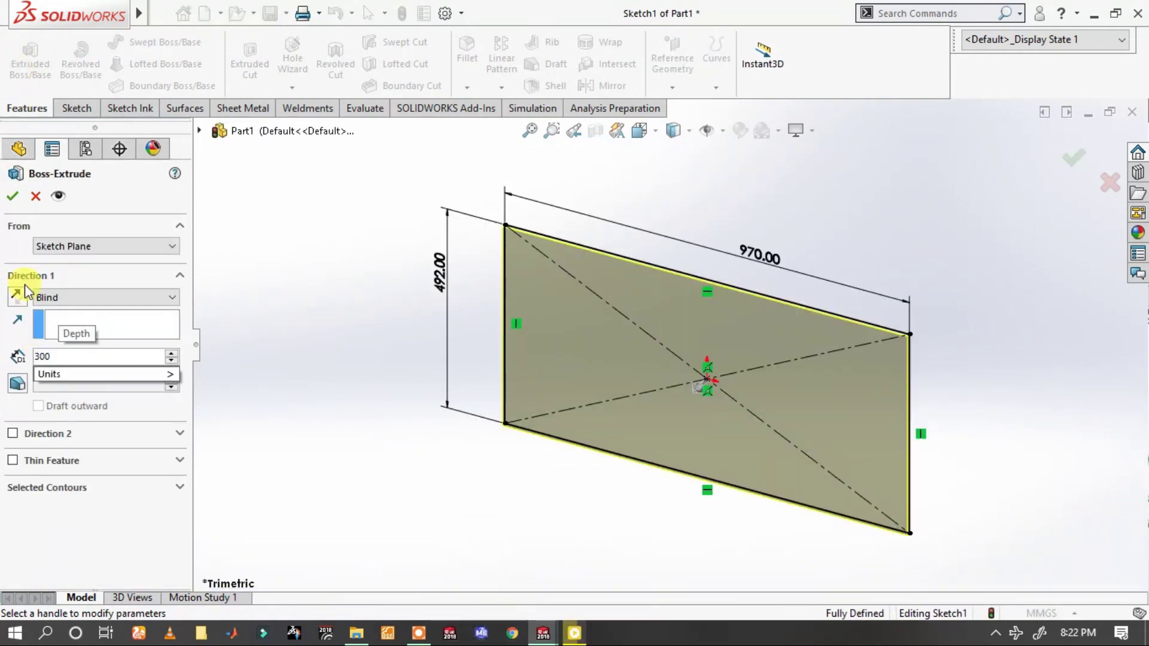
pyautogui.press('Return')
pyautogui.click(18, 297)
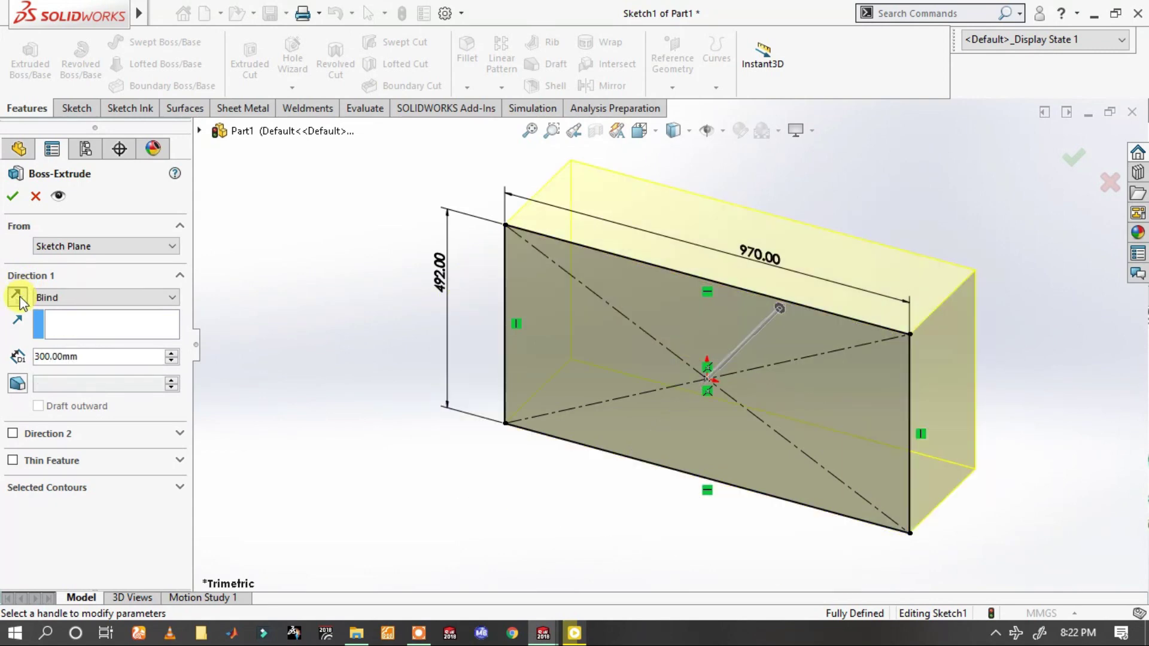
pyautogui.click(12, 195)
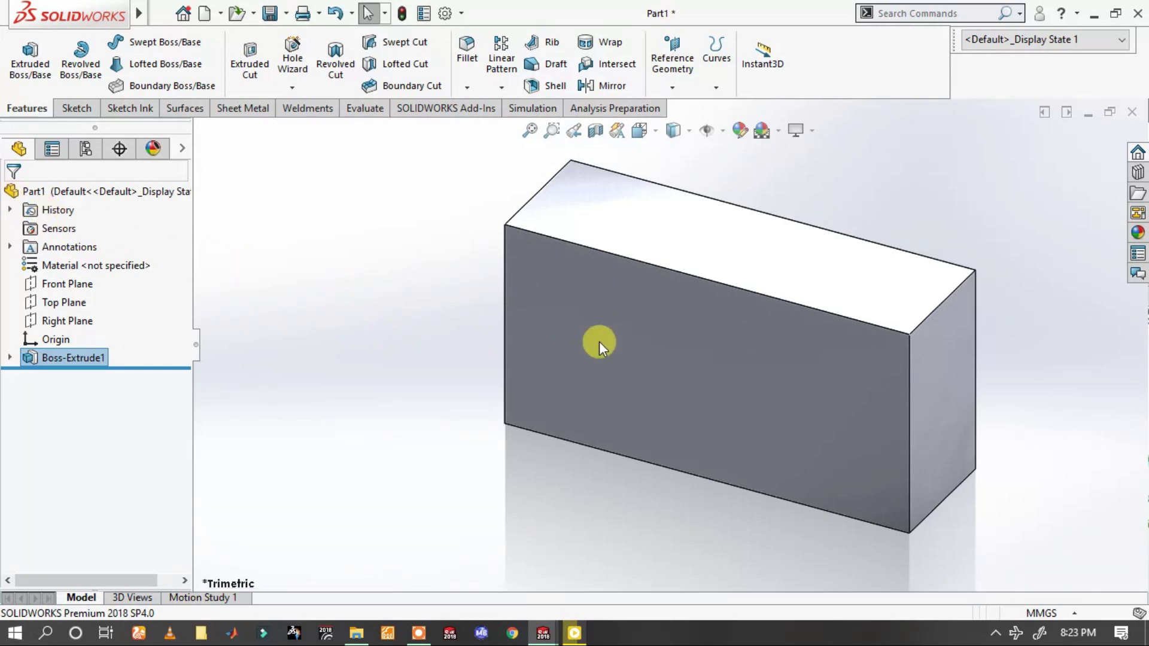
pyautogui.click(643, 336)
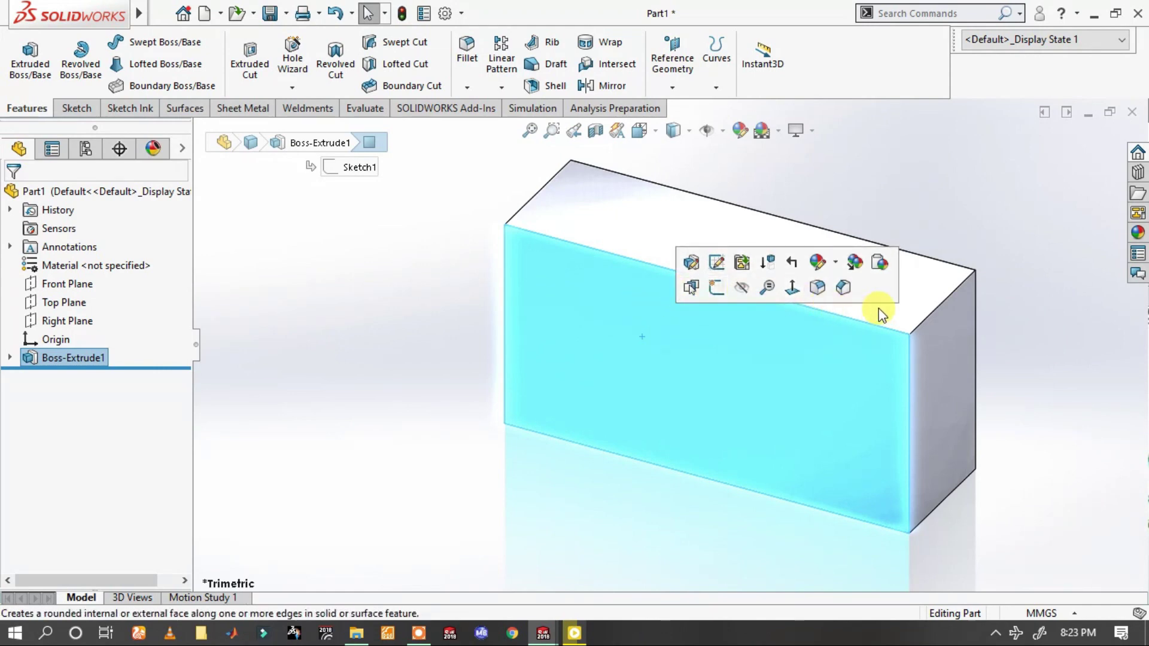
pyautogui.click(933, 312)
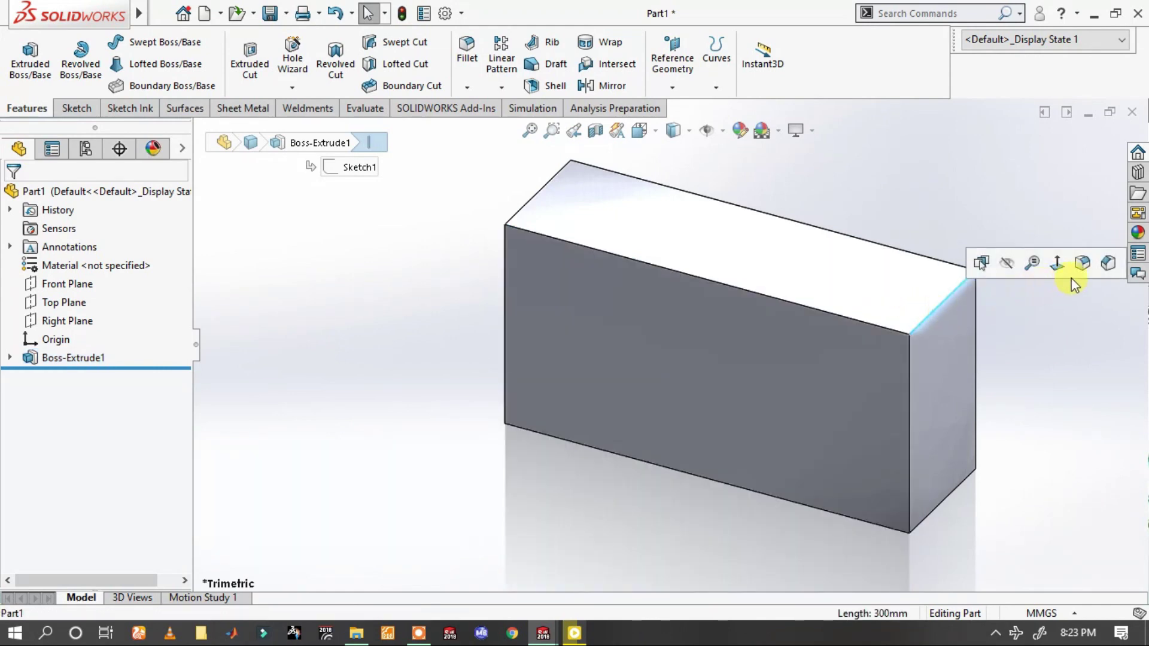
# - Round the block's four depth edges with a 100 mm fillet
pyautogui.click(1080, 264)
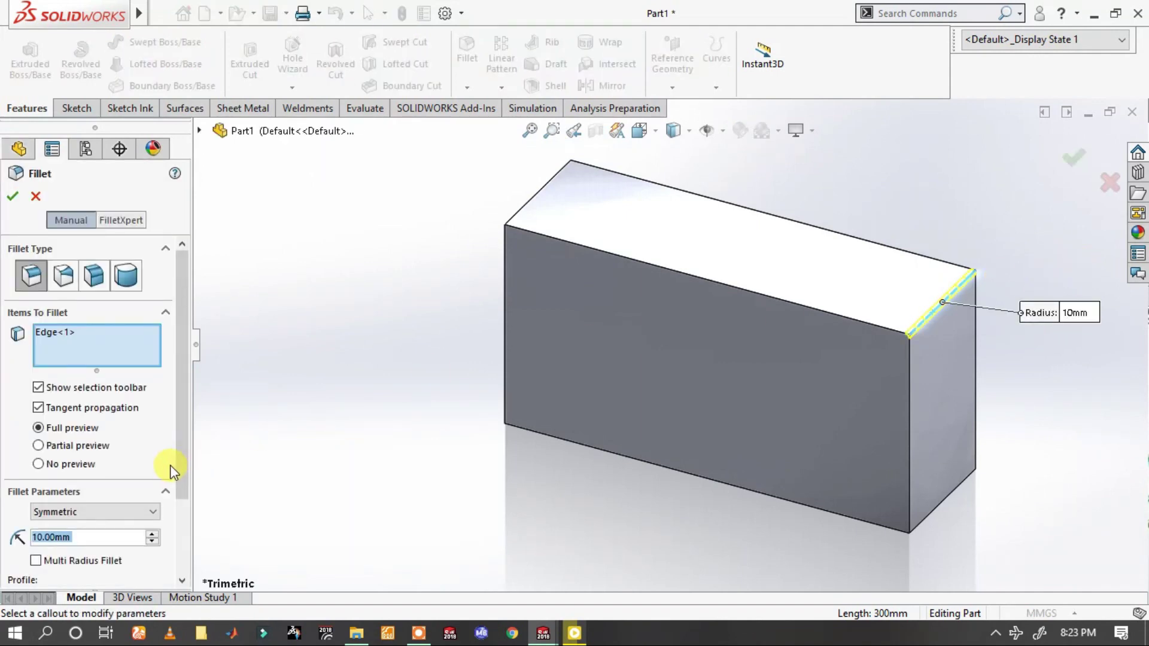
pyautogui.write('100')
pyautogui.press('Return')
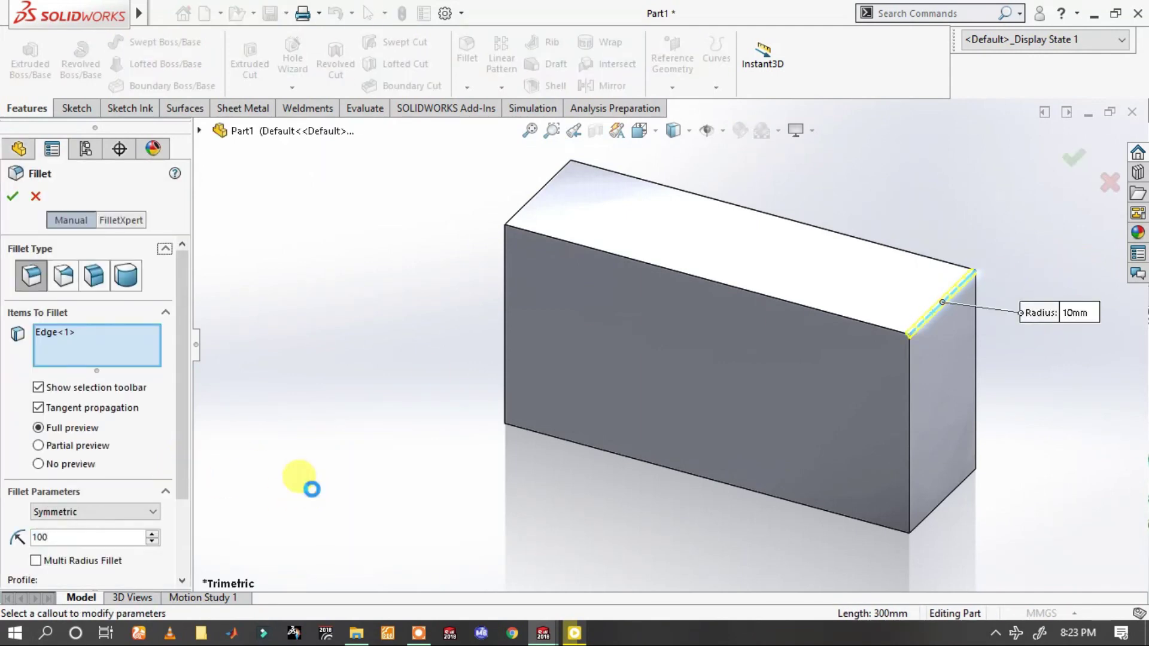
pyautogui.click(529, 203)
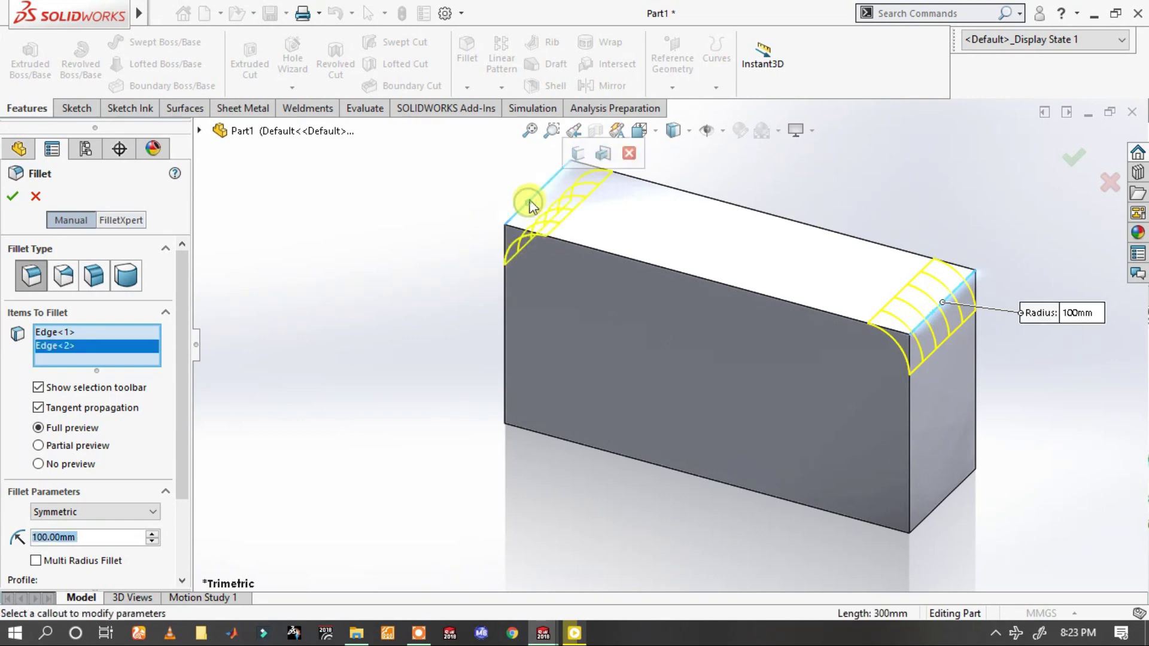
pyautogui.click(579, 159)
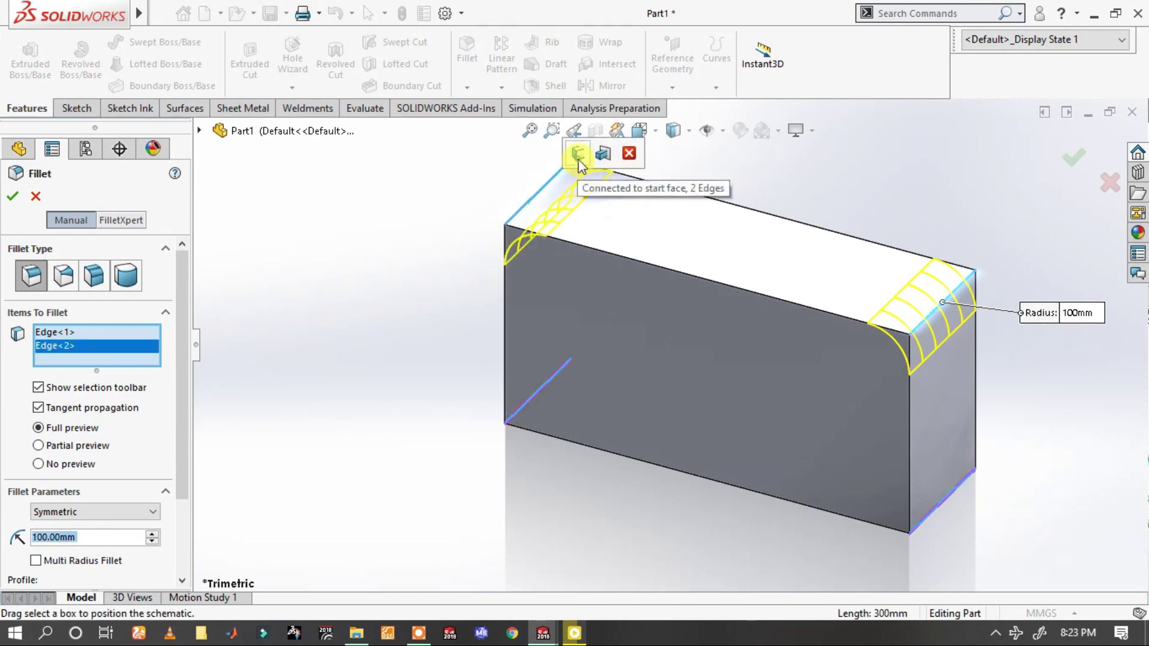
pyautogui.click(14, 195)
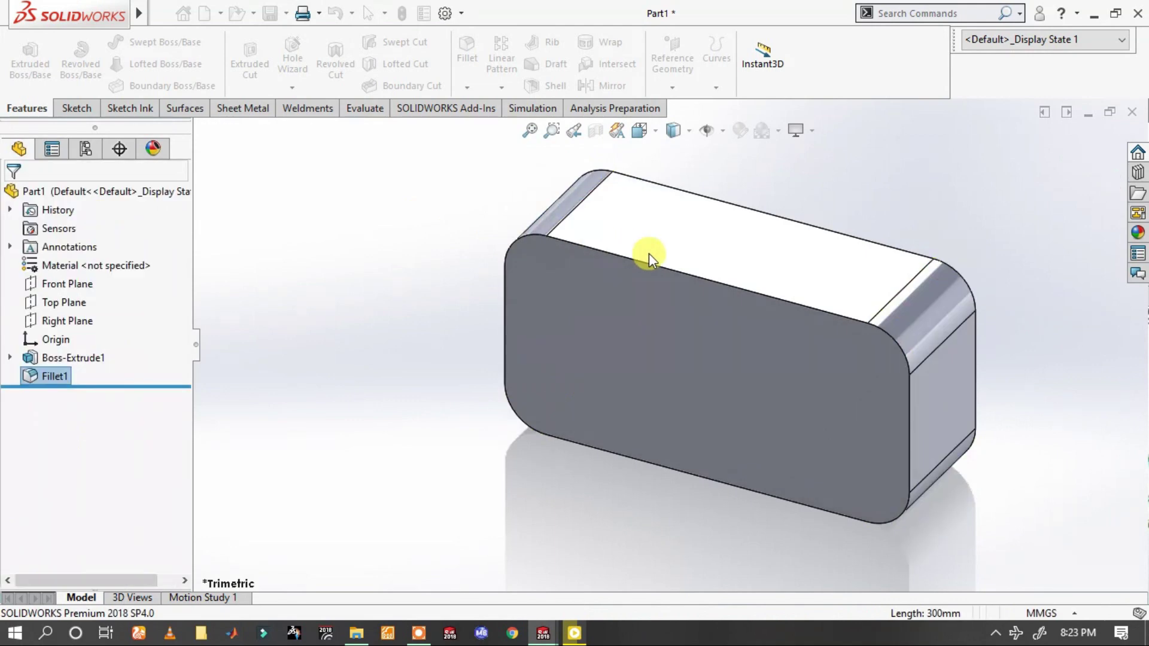
pyautogui.click(663, 299)
# - Sketch a center rectangle on the front face, left of the origin
pyautogui.click(738, 227)
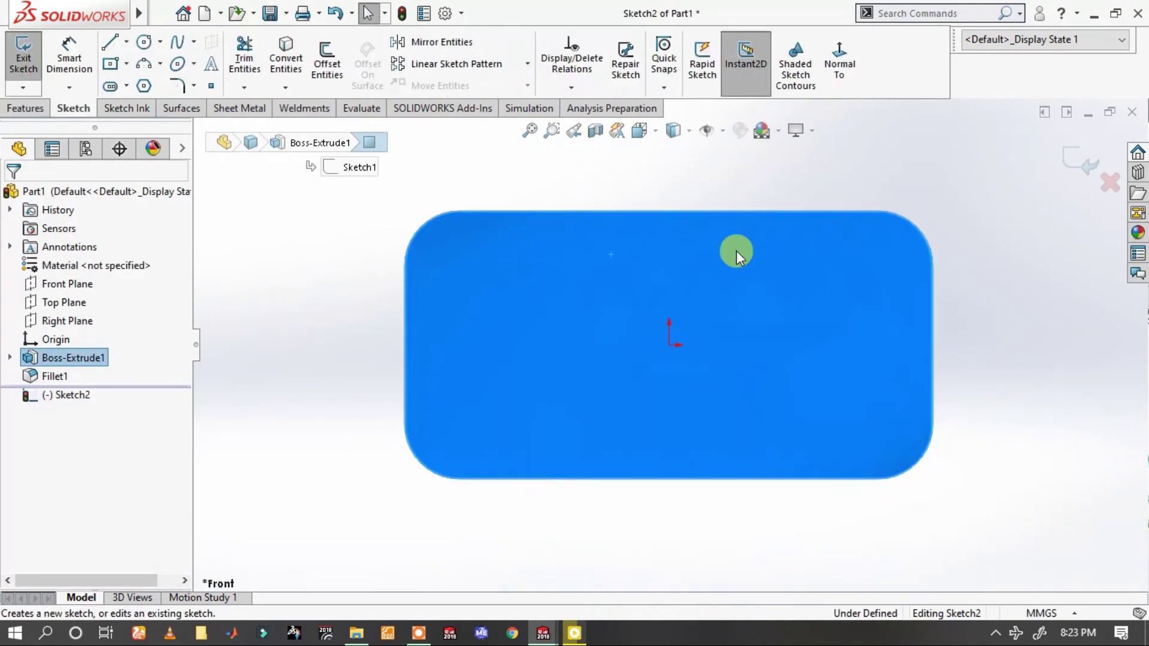
pyautogui.scroll(-2, 681, 306)
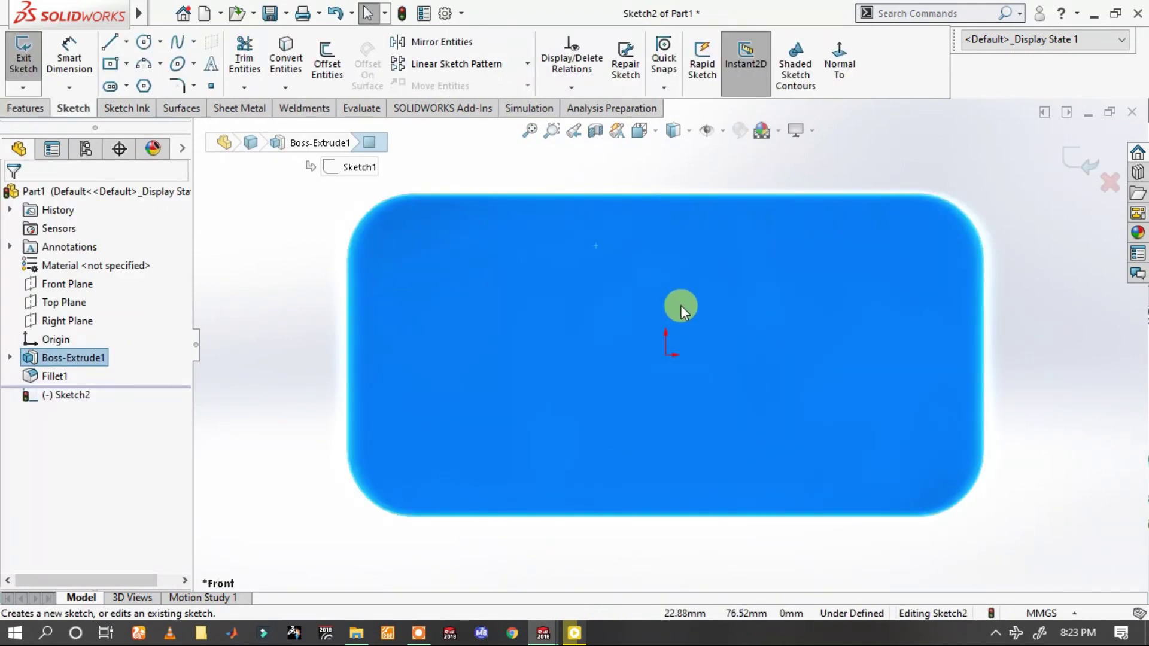
pyautogui.press('s')
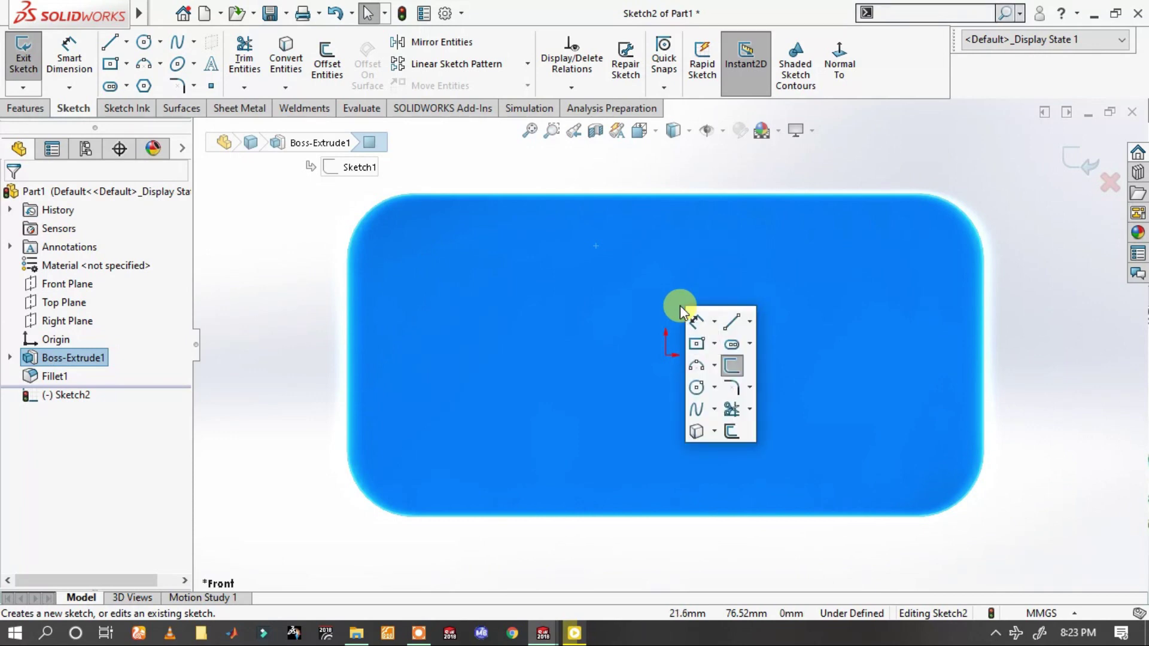
pyautogui.click(682, 345)
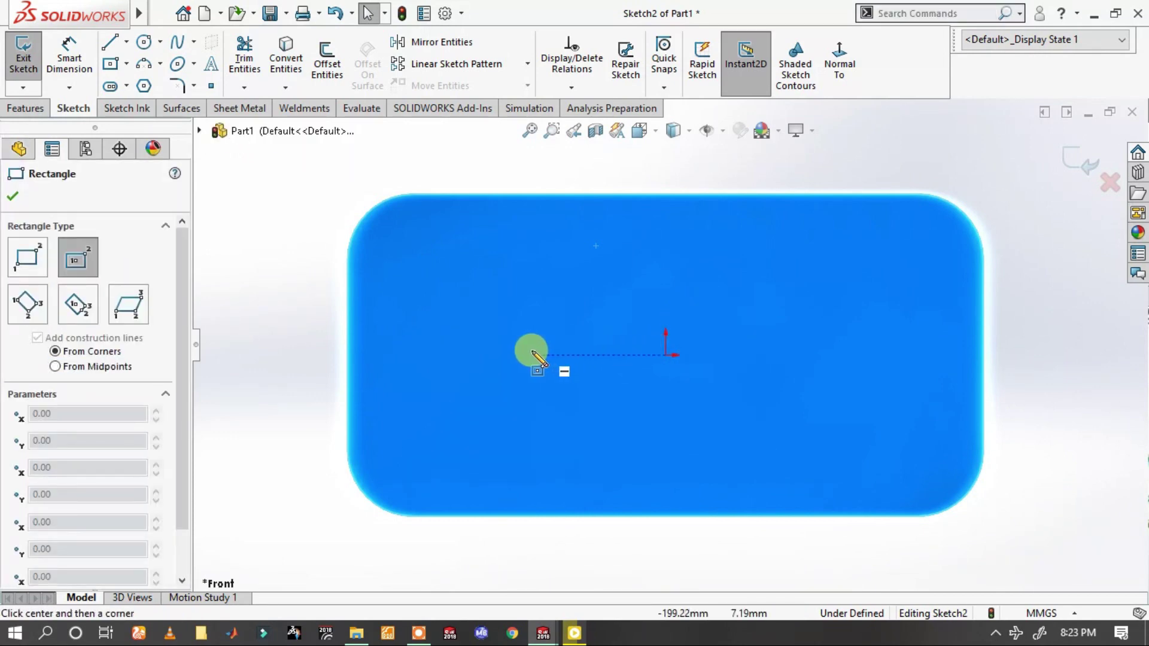
pyautogui.click(505, 355)
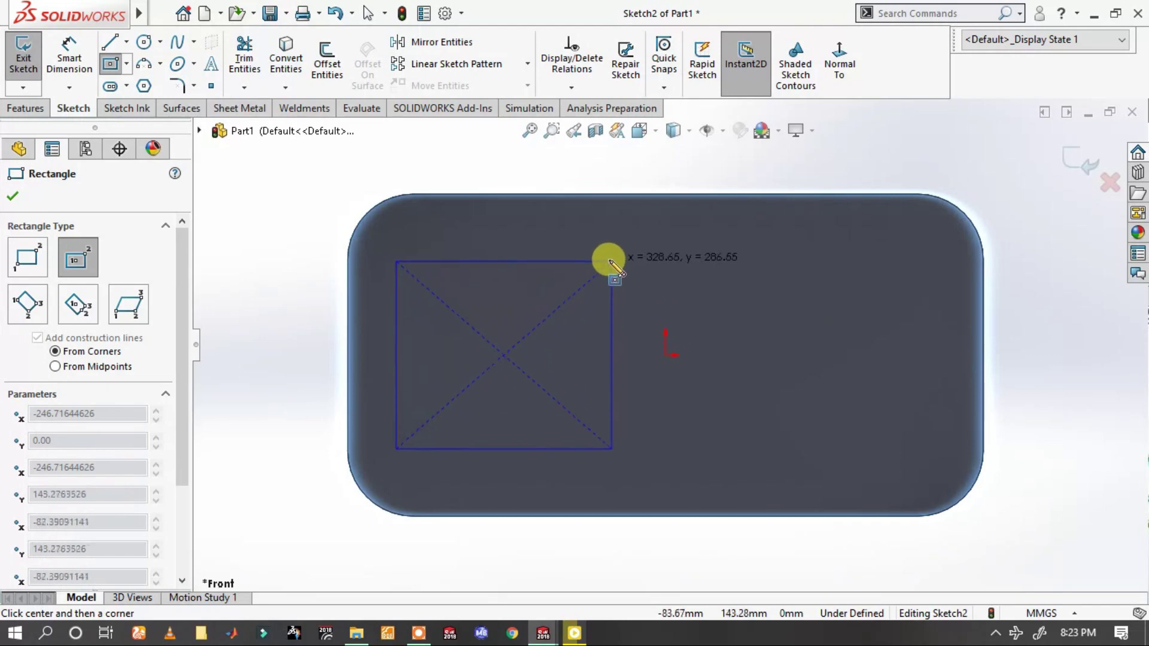
pyautogui.click(603, 256)
# - Draw a horizontal construction line from the origin to the part's left edge
pyautogui.press('s')
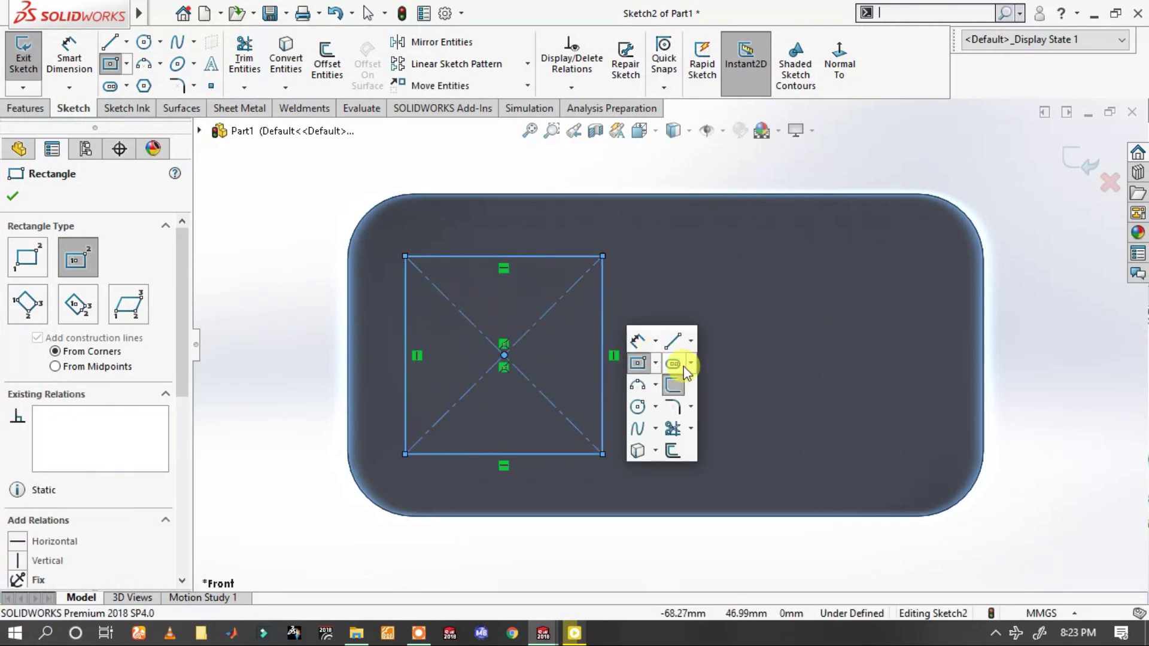
pyautogui.click(669, 343)
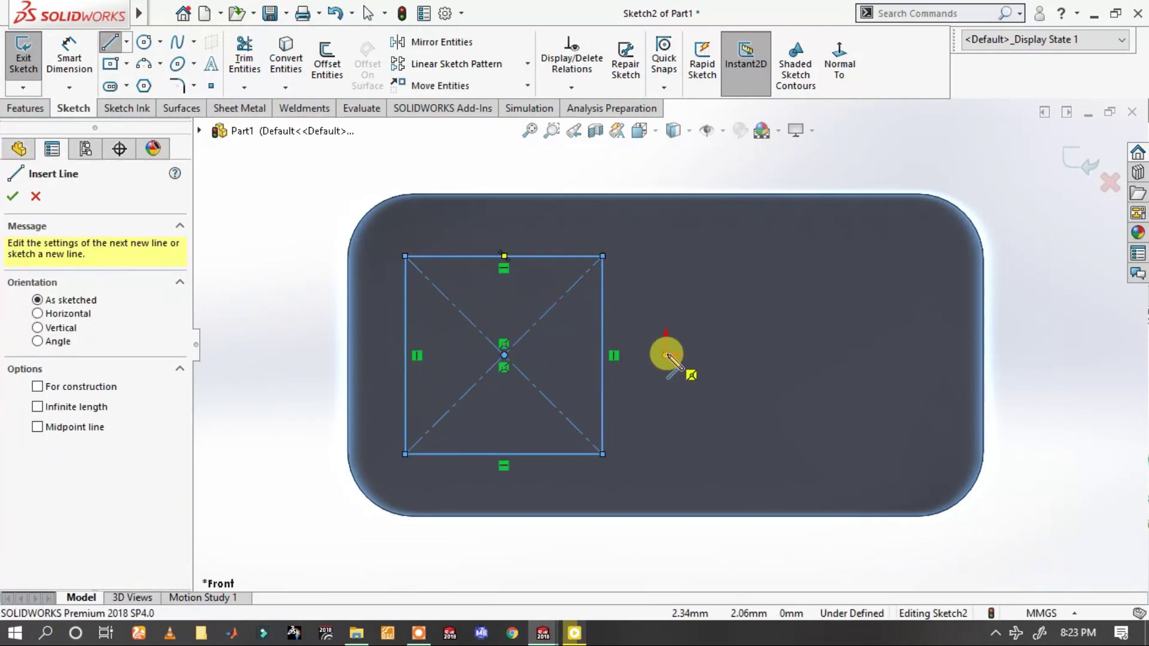
pyautogui.click(666, 355)
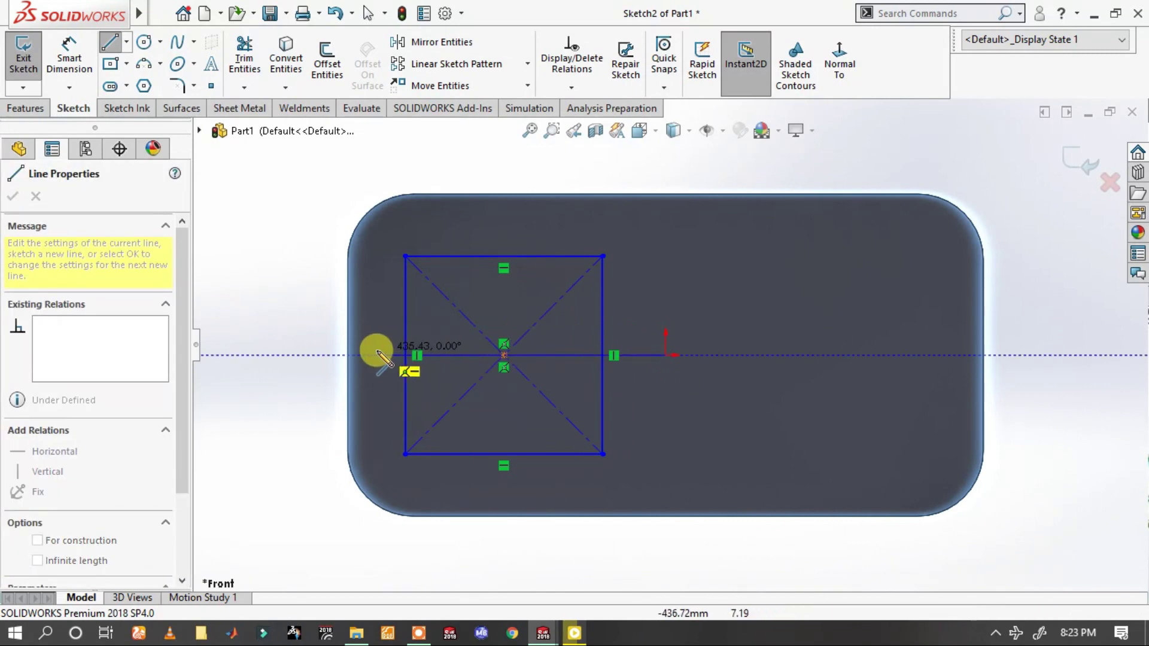
pyautogui.click(347, 355)
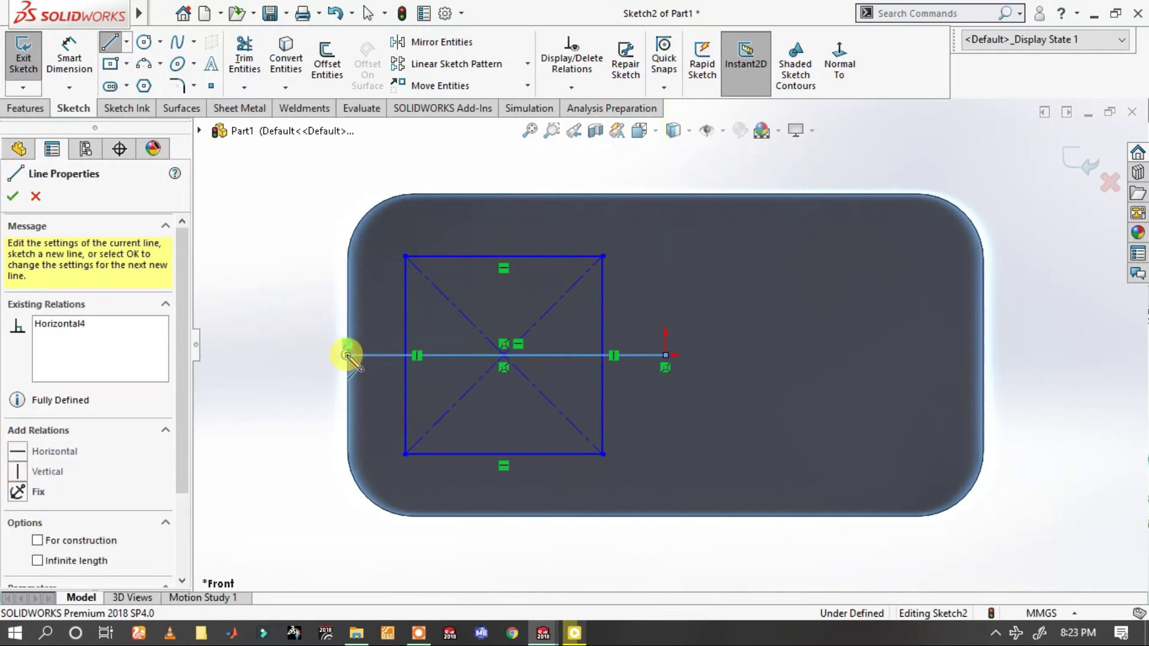
pyautogui.rightClick(348, 355)
pyautogui.click(380, 330)
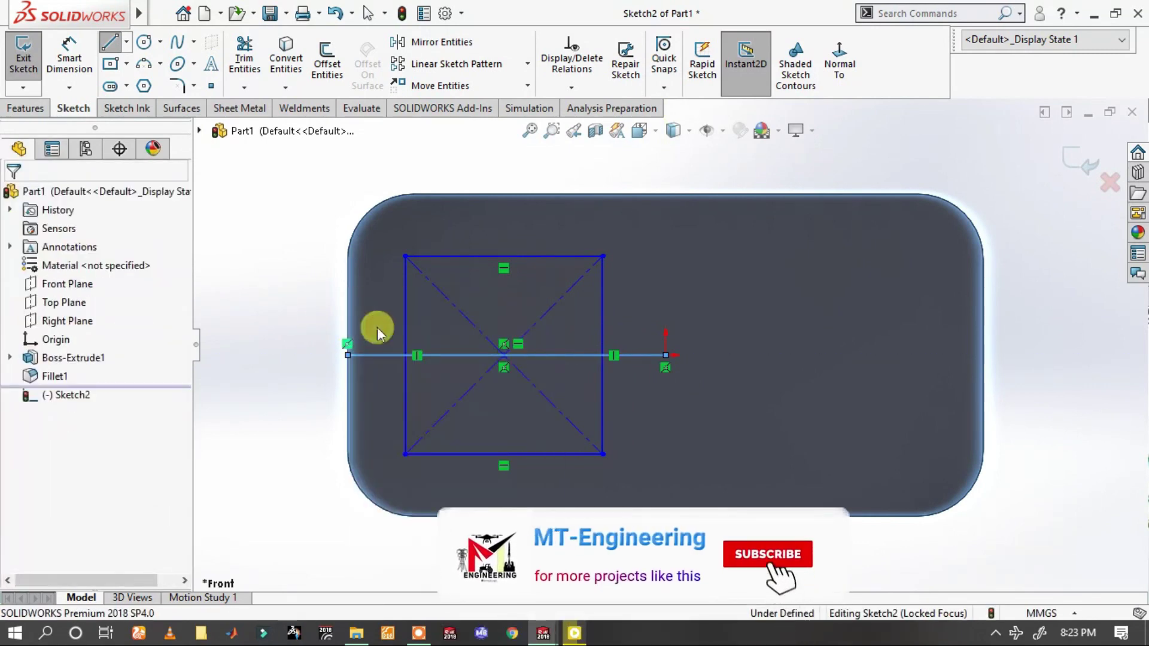
# - Dimension the rectangle 350 mm wide and 75 mm from the part's left edge
pyautogui.press('s')
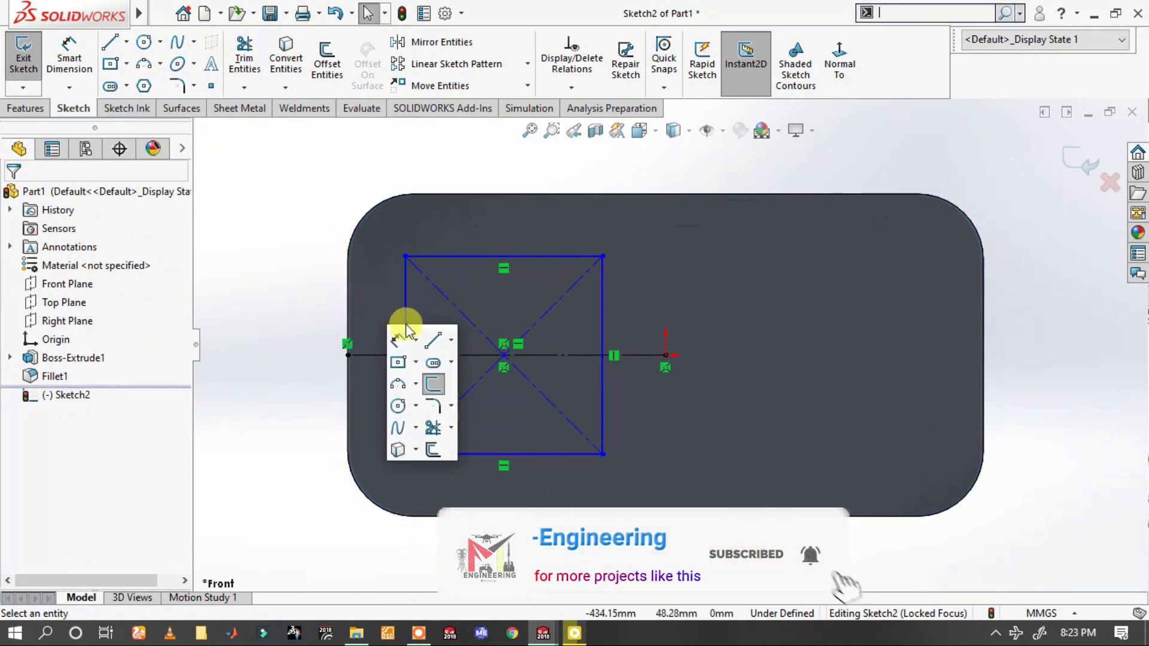
pyautogui.click(396, 332)
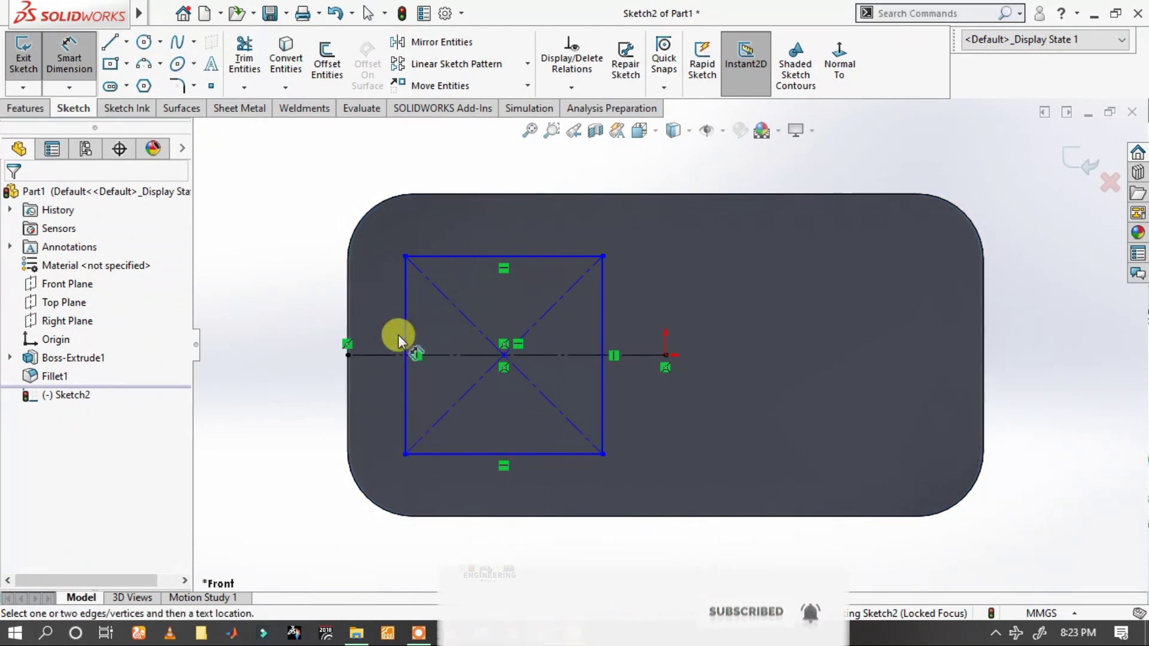
pyautogui.click(498, 257)
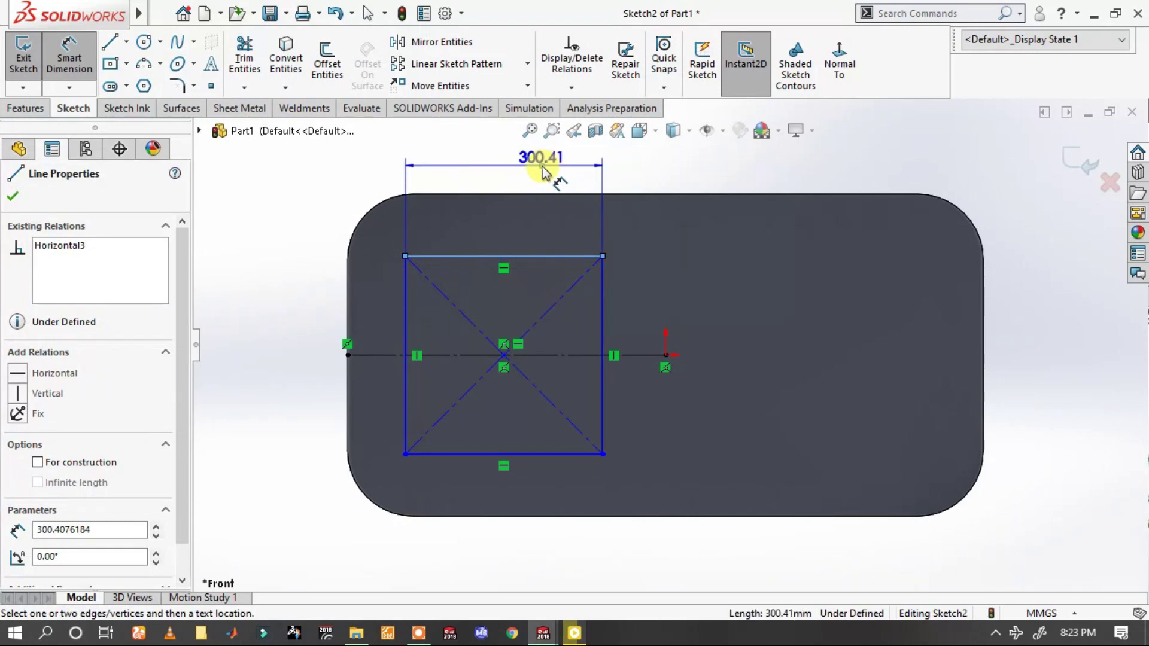
pyautogui.click(544, 167)
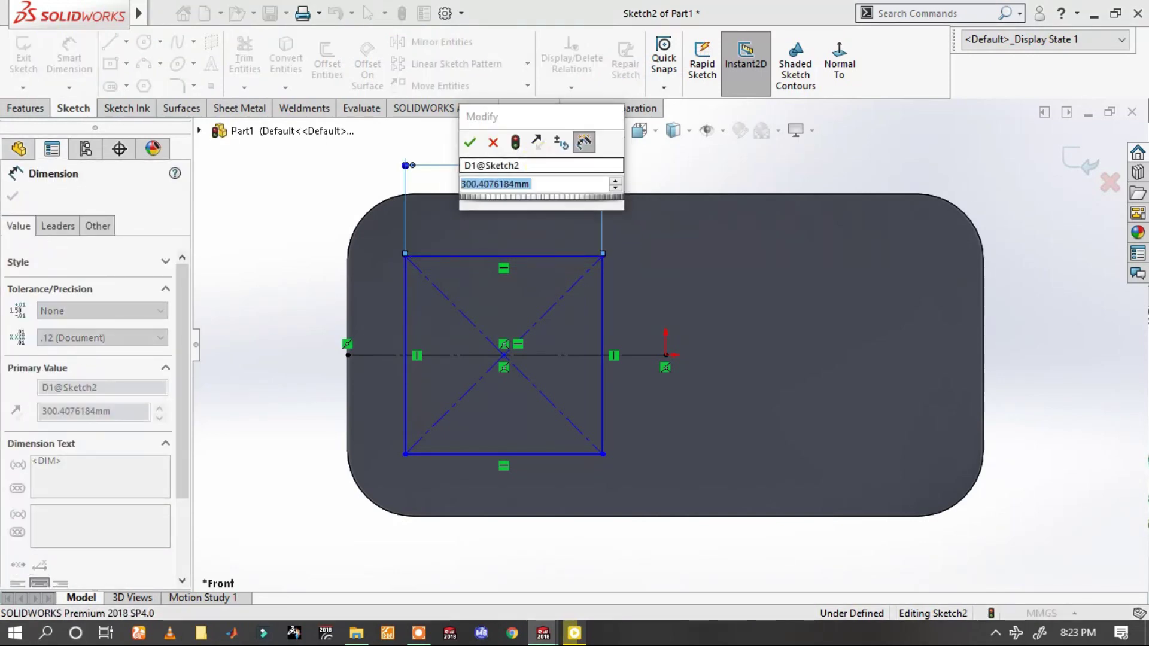
pyautogui.write('350')
pyautogui.press('Return')
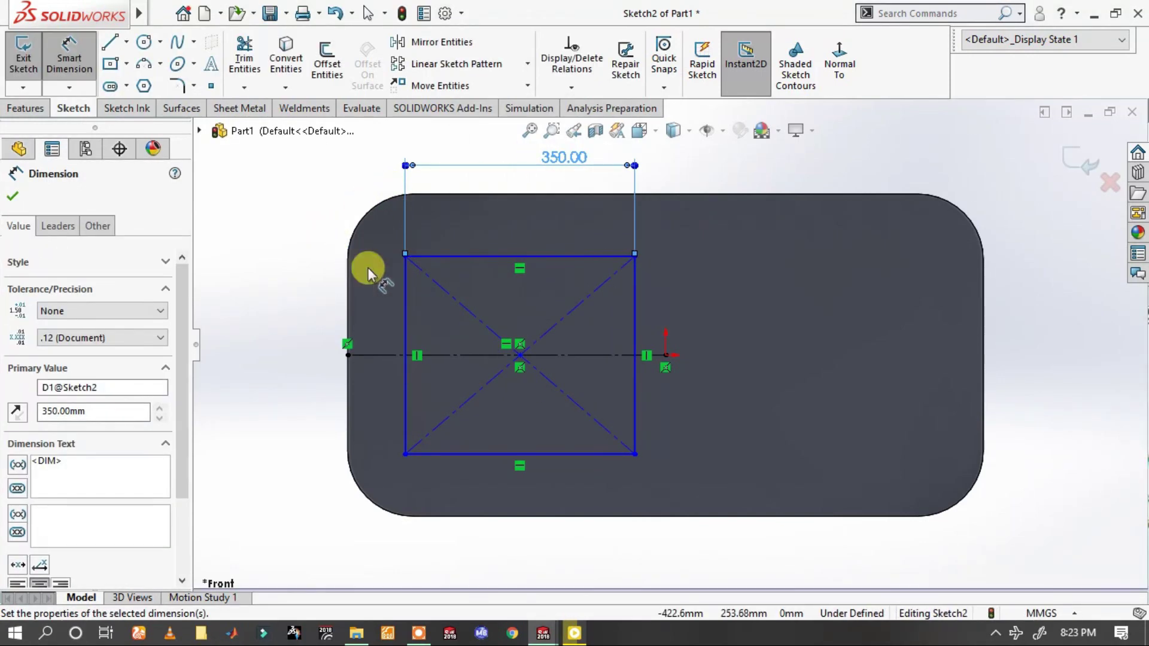
pyautogui.click(405, 287)
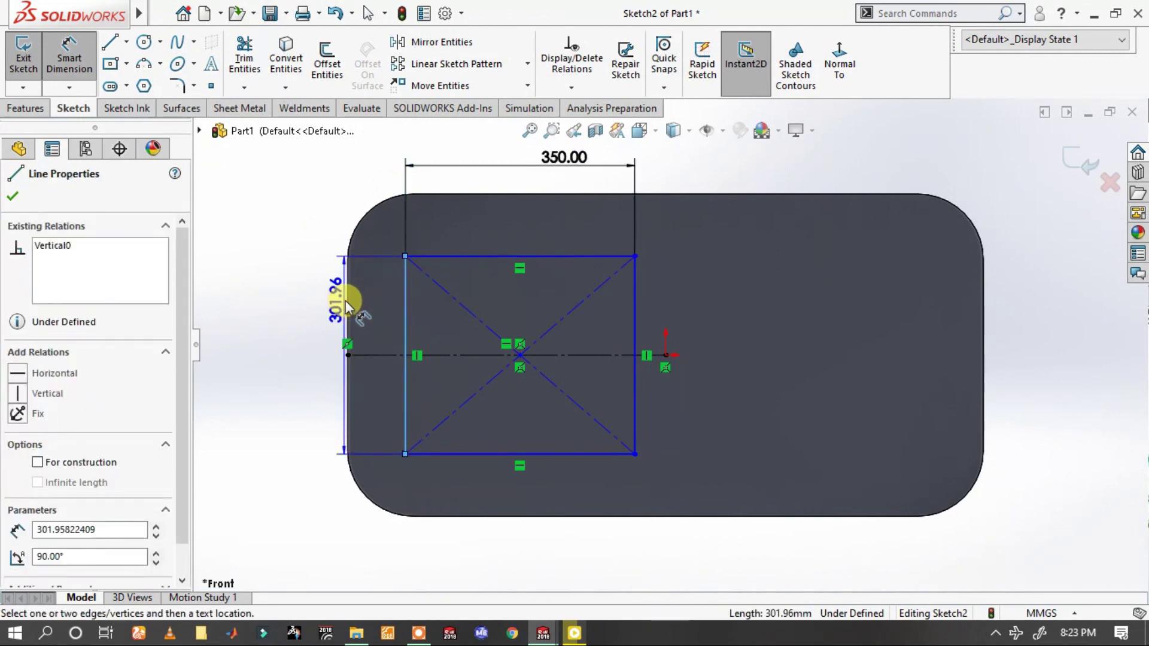
pyautogui.click(346, 299)
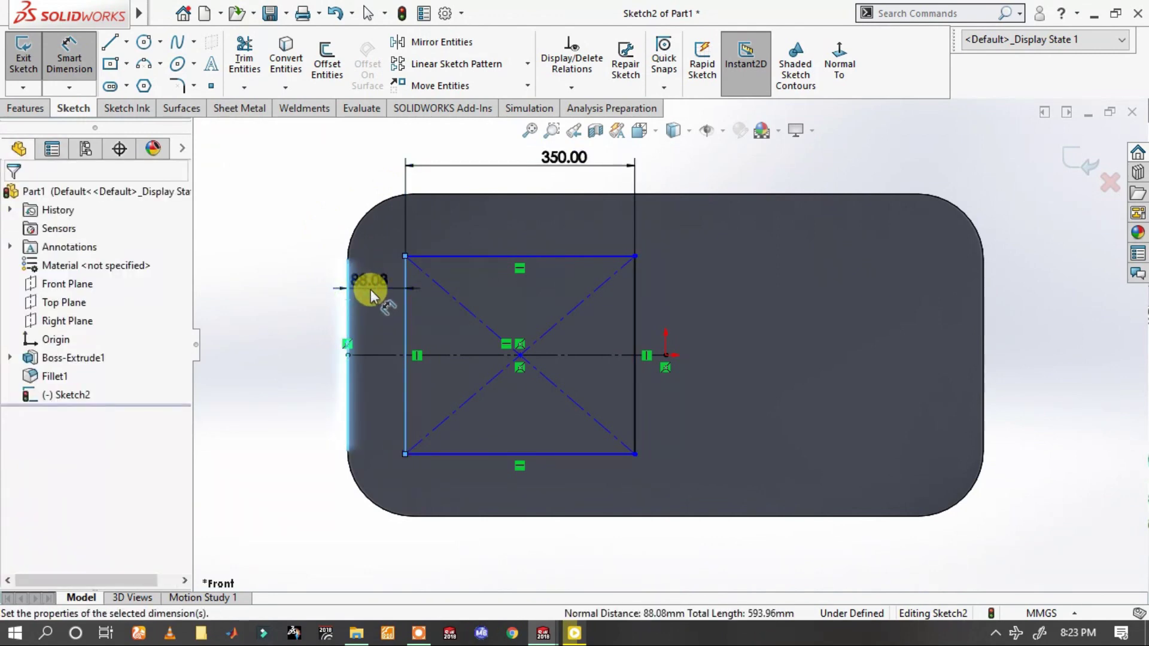
pyautogui.click(371, 289)
pyautogui.write('75')
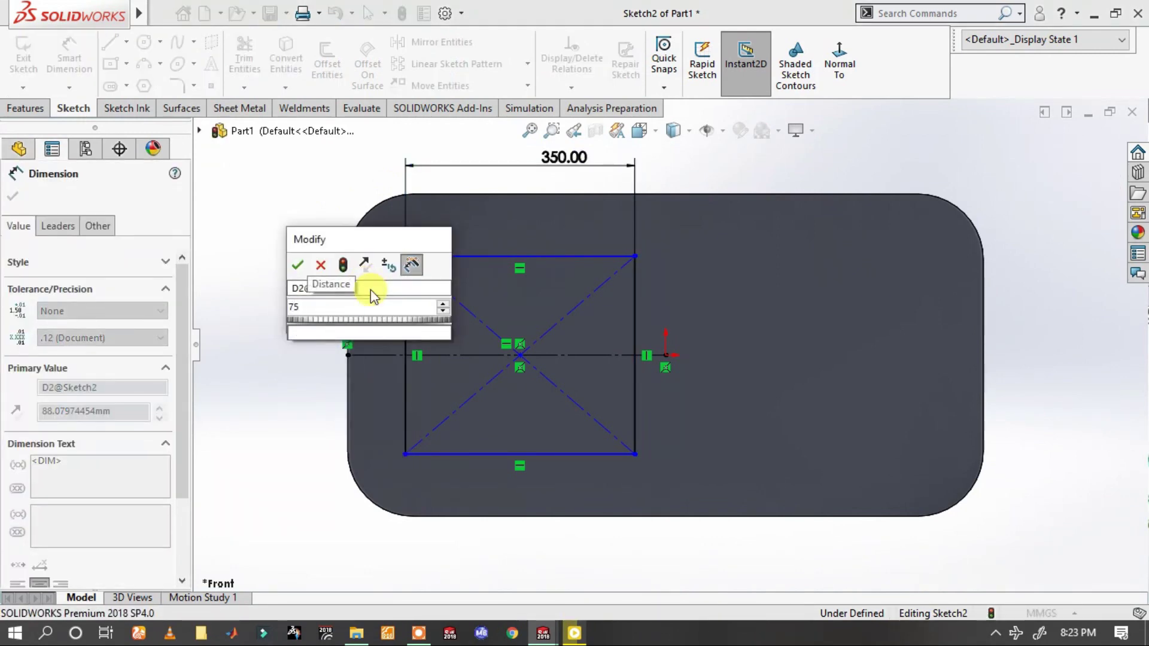
pyautogui.press('Return')
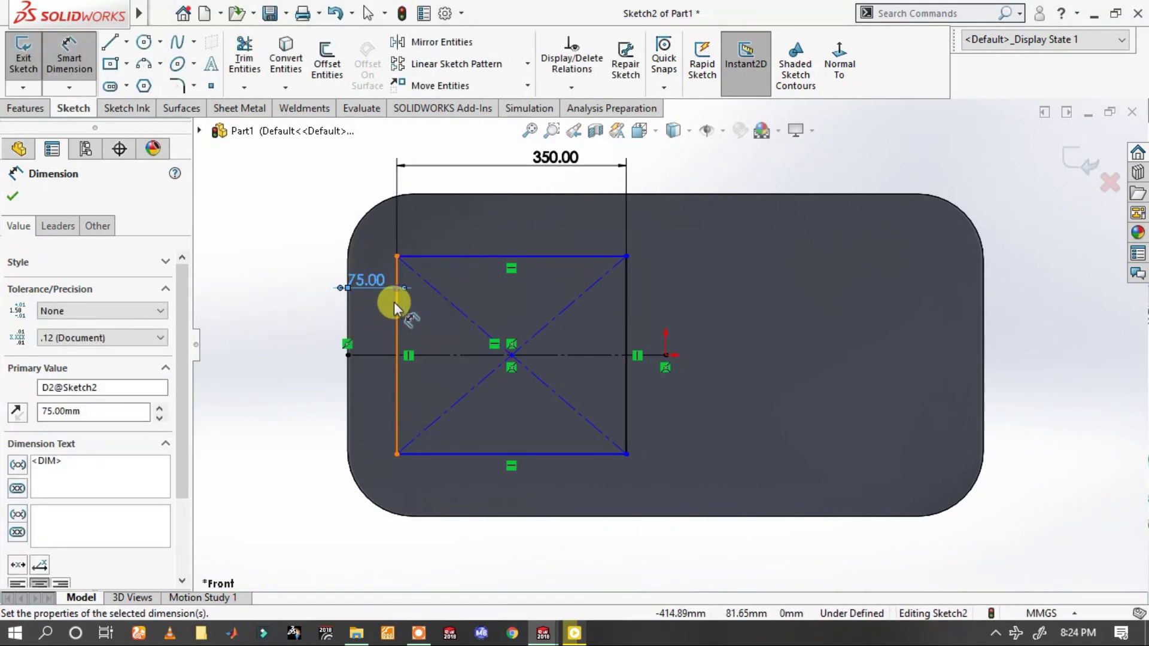
# - Set the rectangle's height to 400 mm
pyautogui.click(389, 303)
pyautogui.click(271, 341)
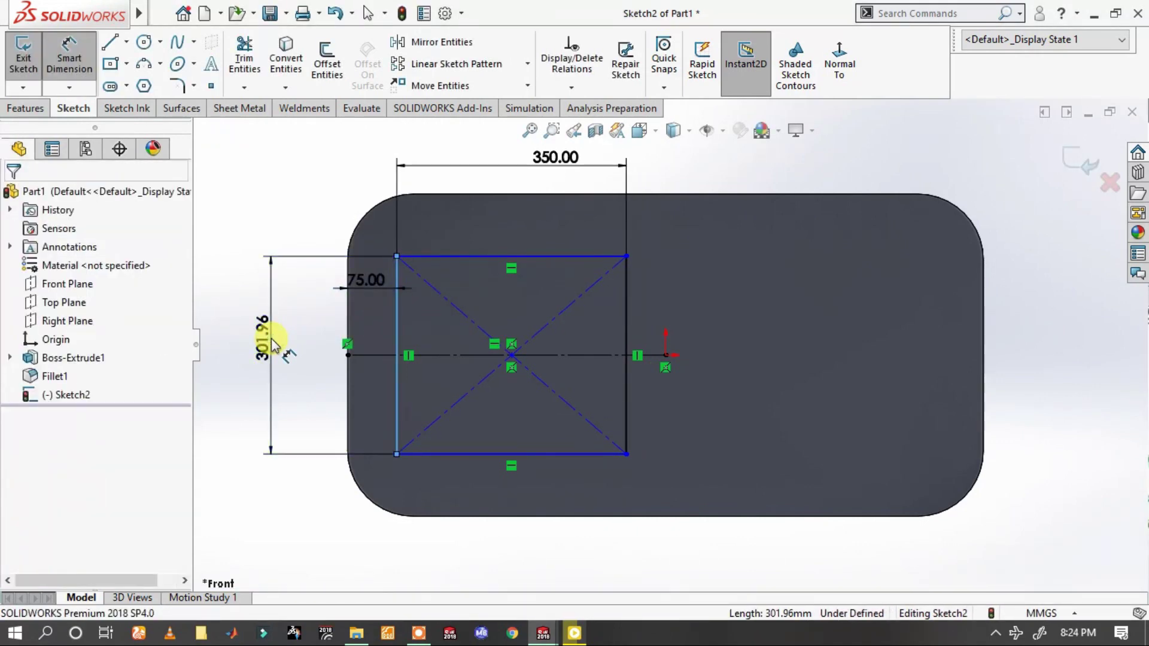
pyautogui.write('400')
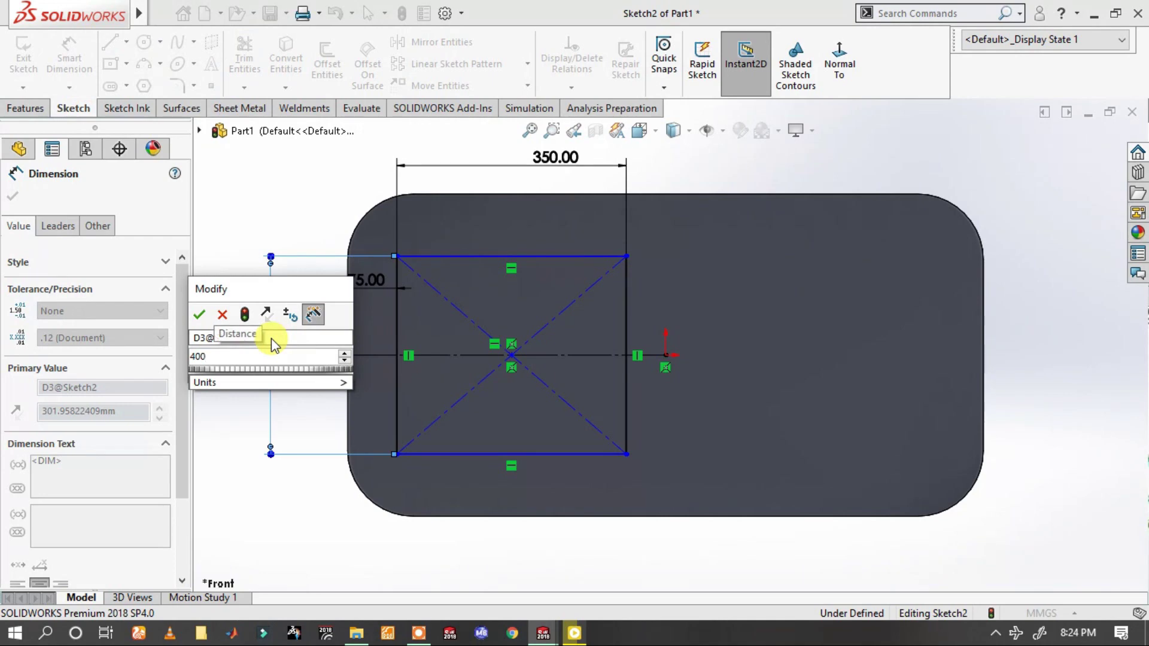
pyautogui.press('Return')
pyautogui.click(323, 202)
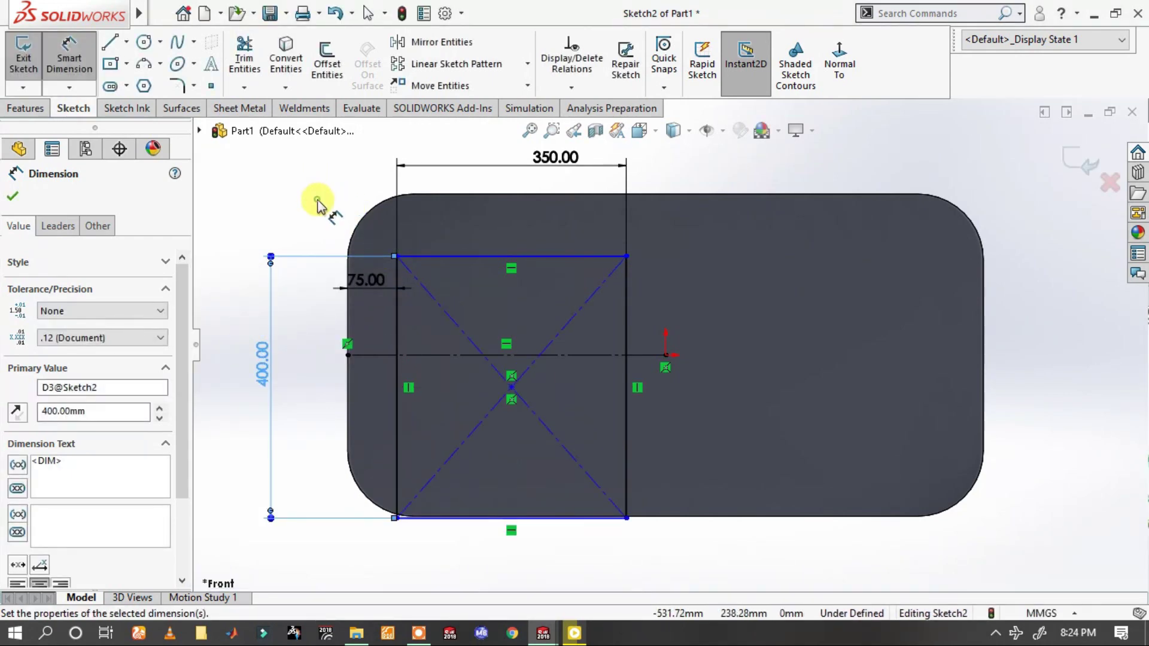
pyautogui.press('Escape')
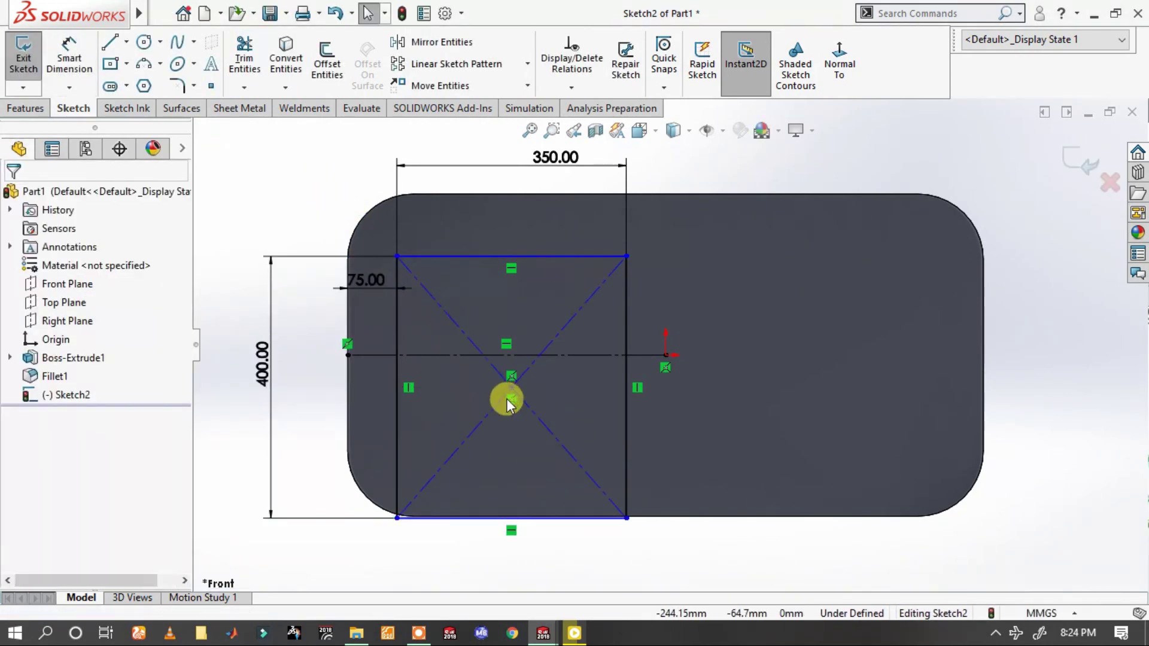
# - Make the rectangle's centre point coincident with the horizontal centerline
pyautogui.click(511, 387)
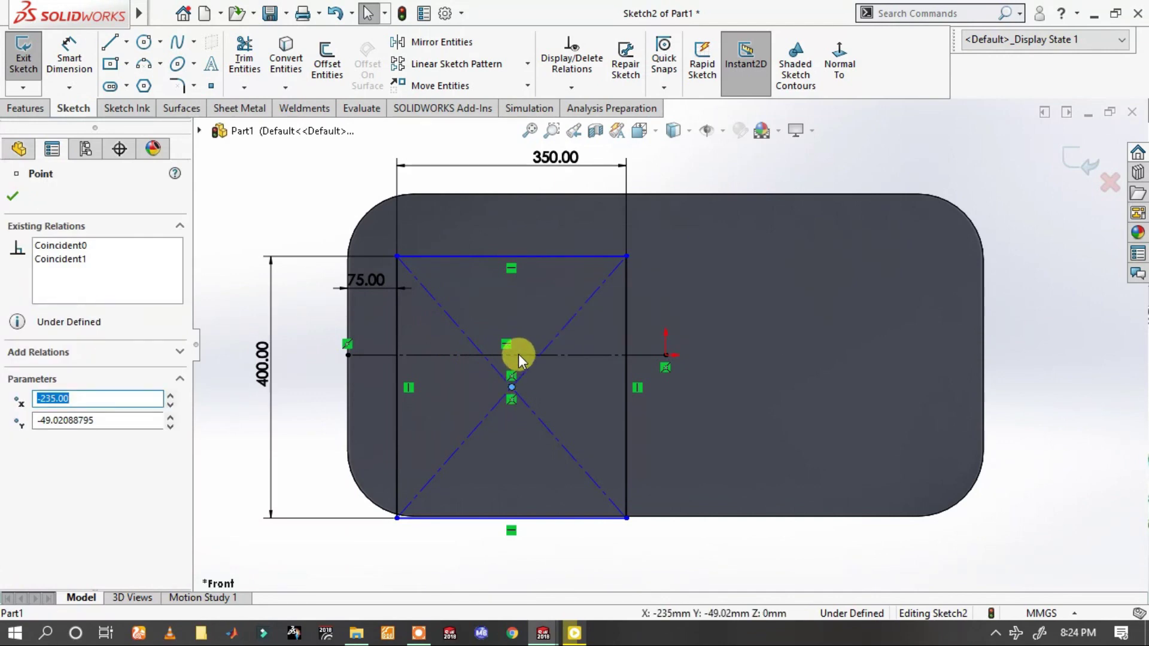
pyautogui.keyDown('ctrl'); pyautogui.click(519, 354); pyautogui.keyUp('ctrl')
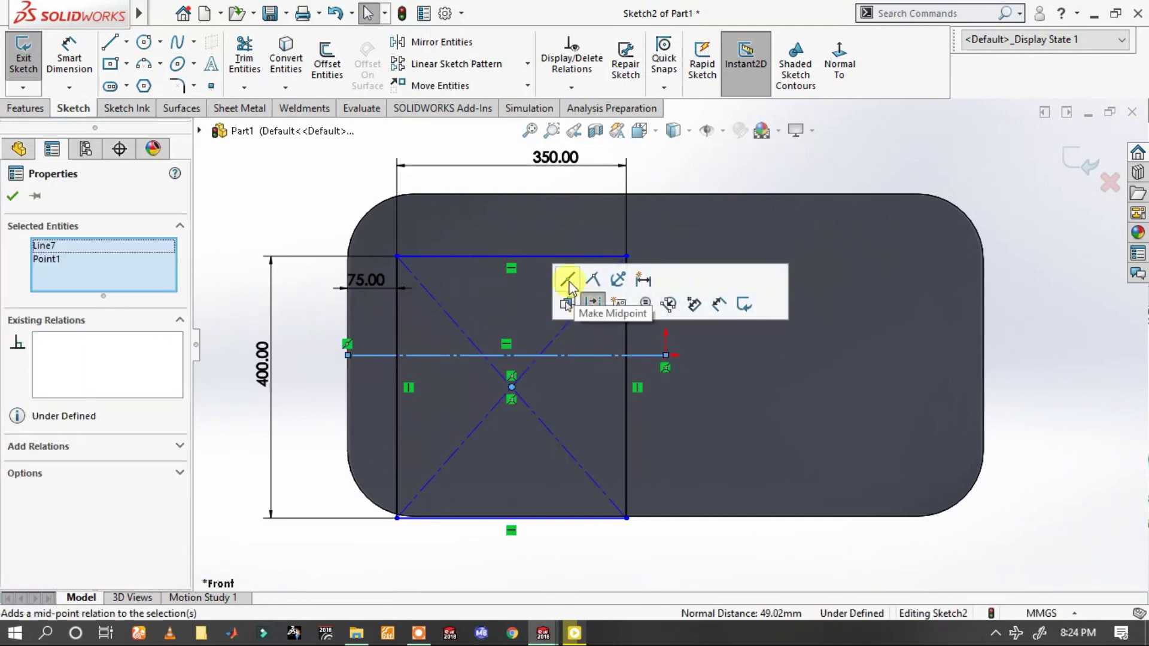
pyautogui.click(601, 277)
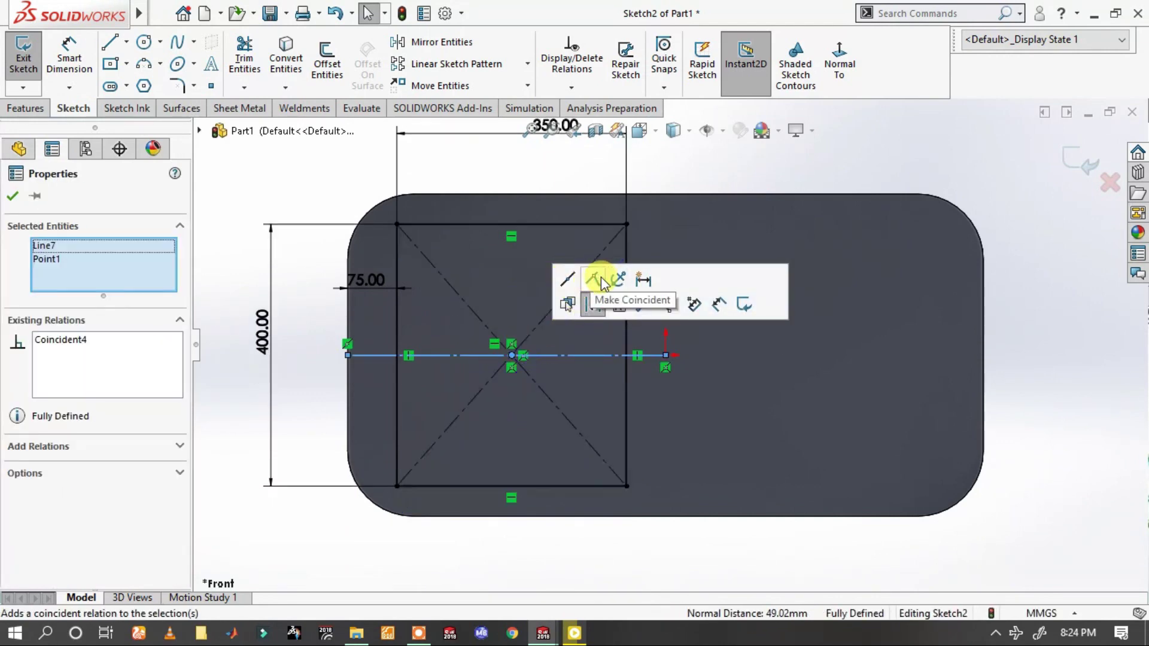
pyautogui.click(307, 300)
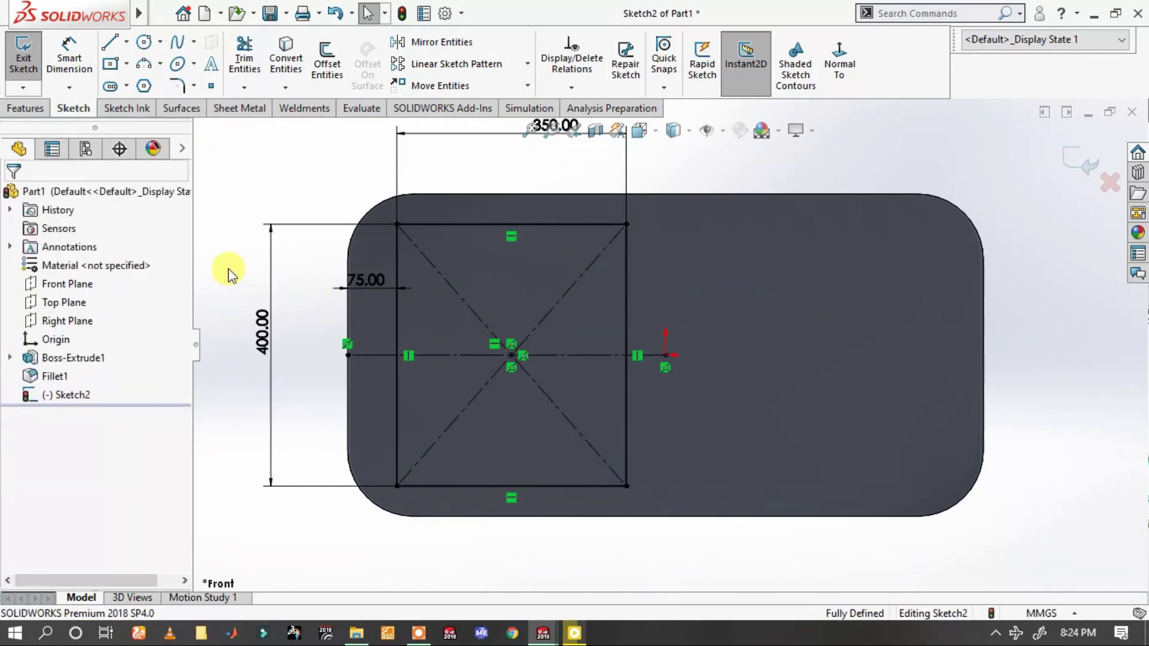
pyautogui.click(26, 108)
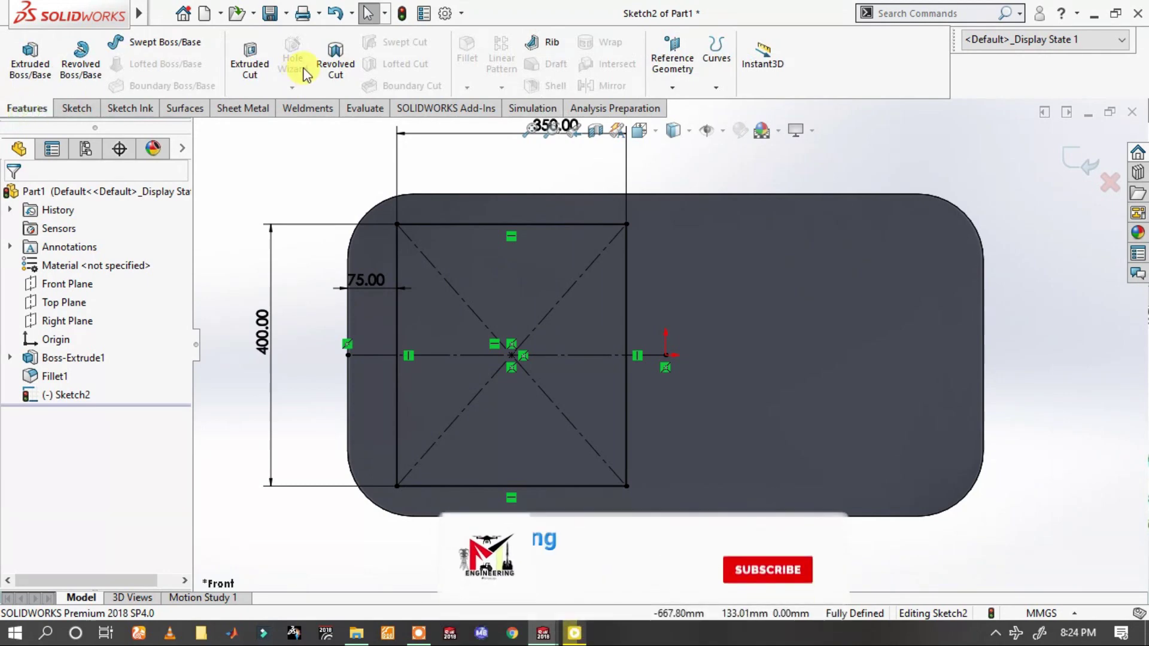
# - Extrude-cut the 350 × 400 mm rectangle 180 mm deep into the front face
pyautogui.click(251, 64)
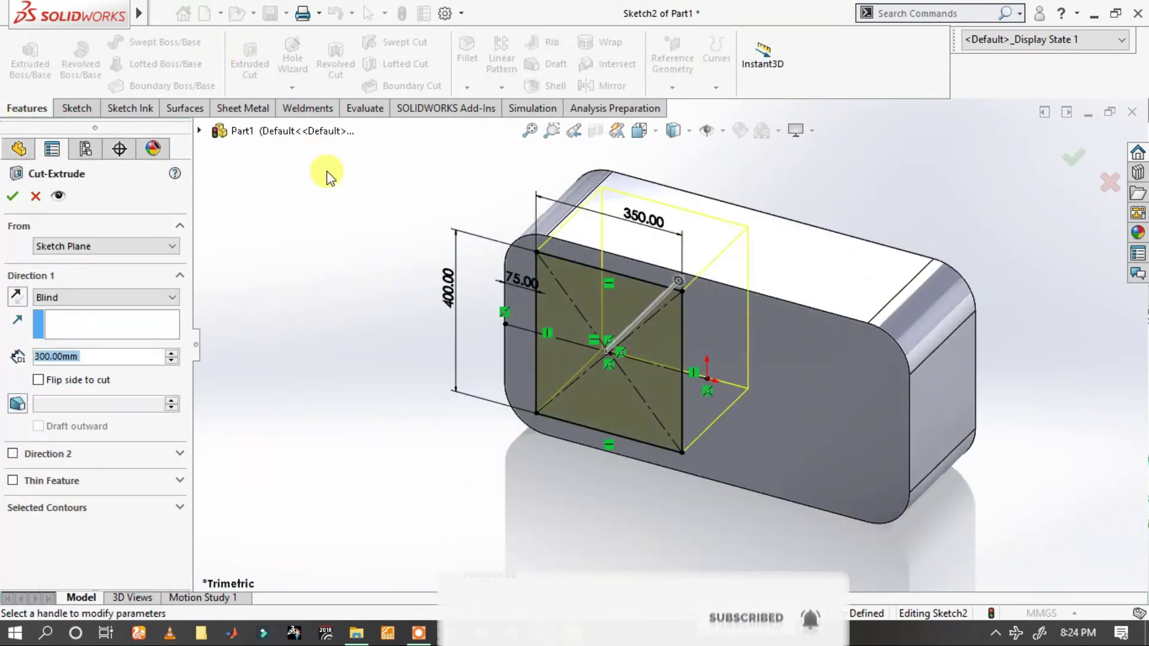
pyautogui.write('1801')
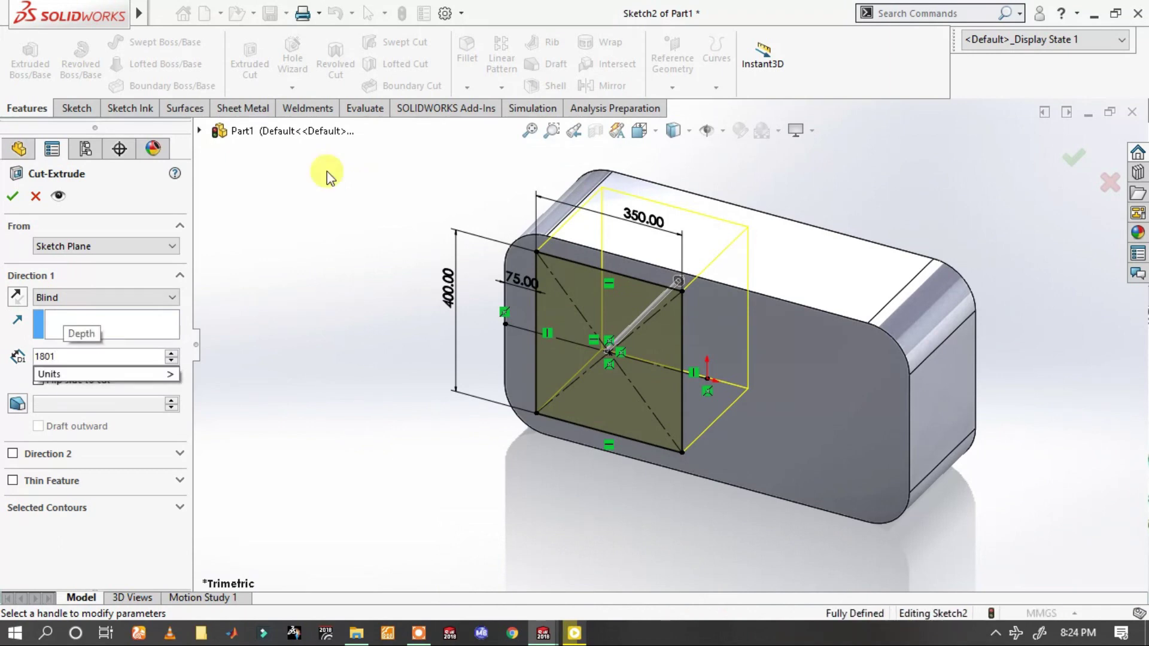
pyautogui.press('BackSpace')
pyautogui.press('Return')
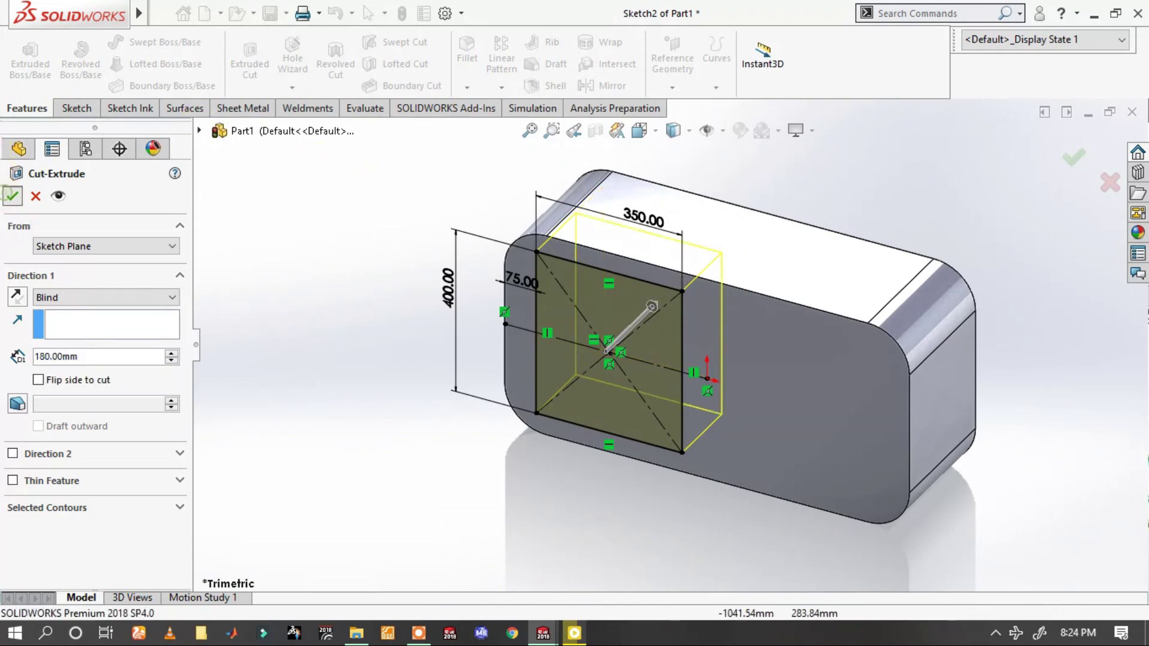
pyautogui.click(11, 197)
pyautogui.moveTo(652, 259); pyautogui.dragTo(618, 145, button='middle')
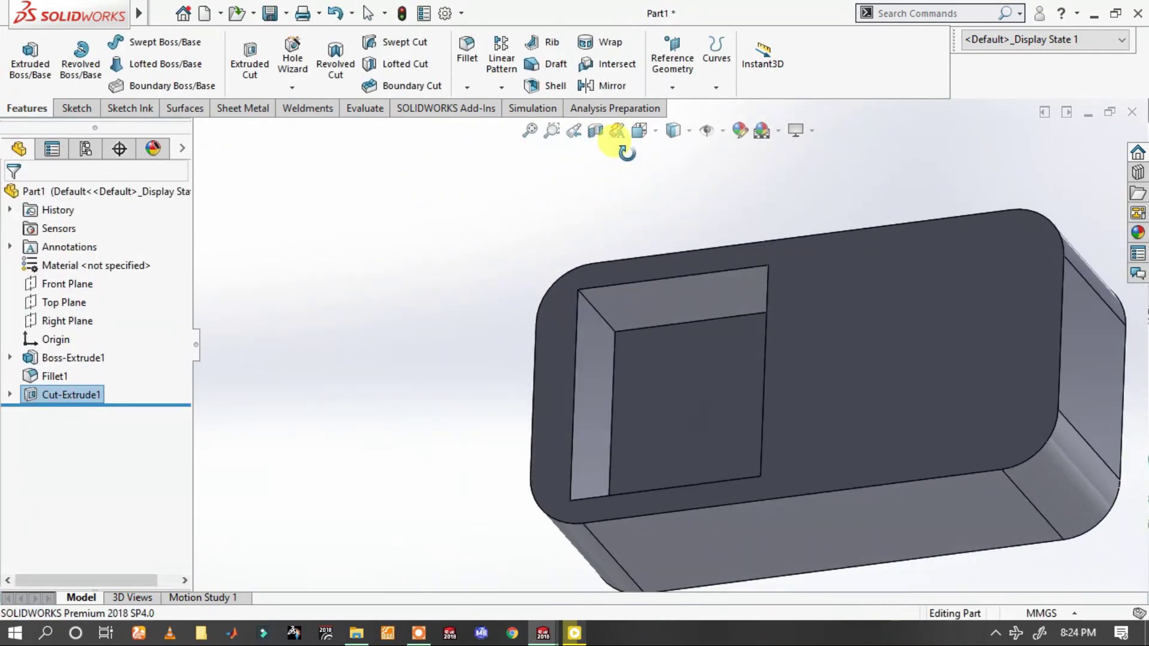
# - Round the pocket's four vertical corner edges with 100 mm fillets
pyautogui.click(605, 318)
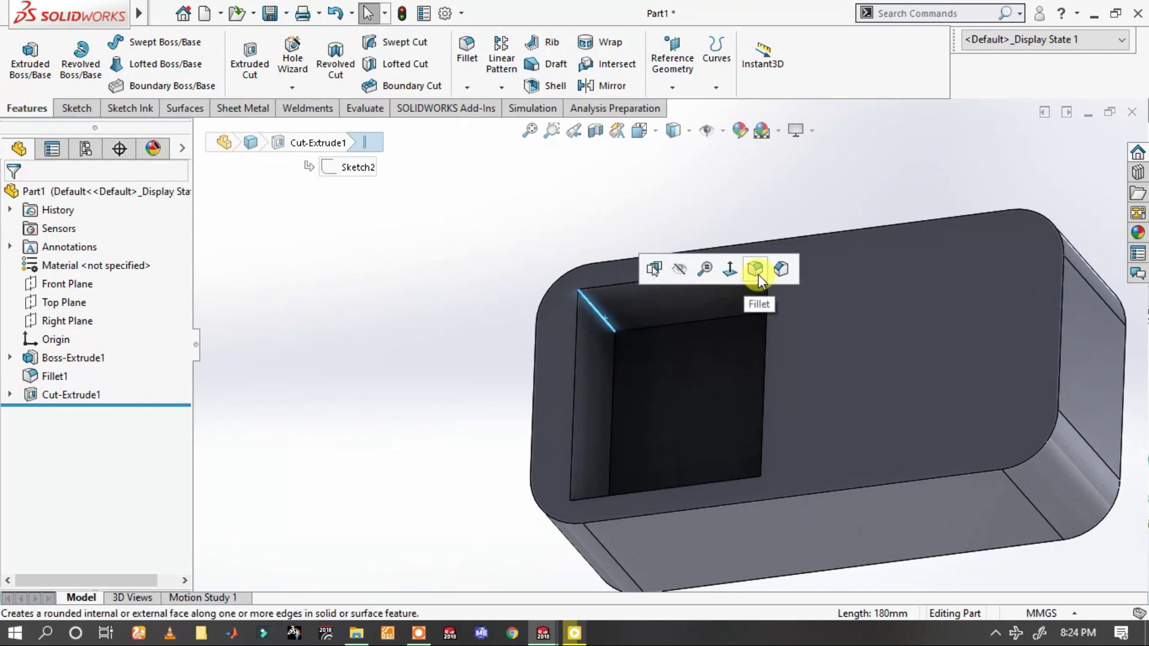
pyautogui.click(757, 274)
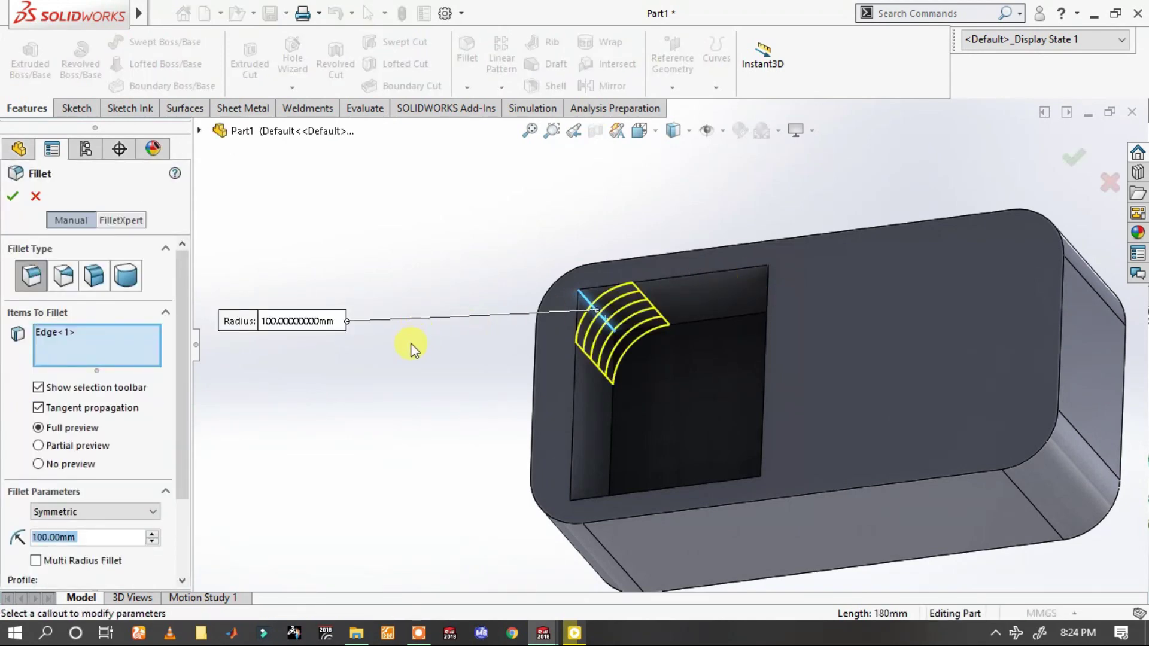
pyautogui.moveTo(763, 309); pyautogui.dragTo(771, 288, button='middle')
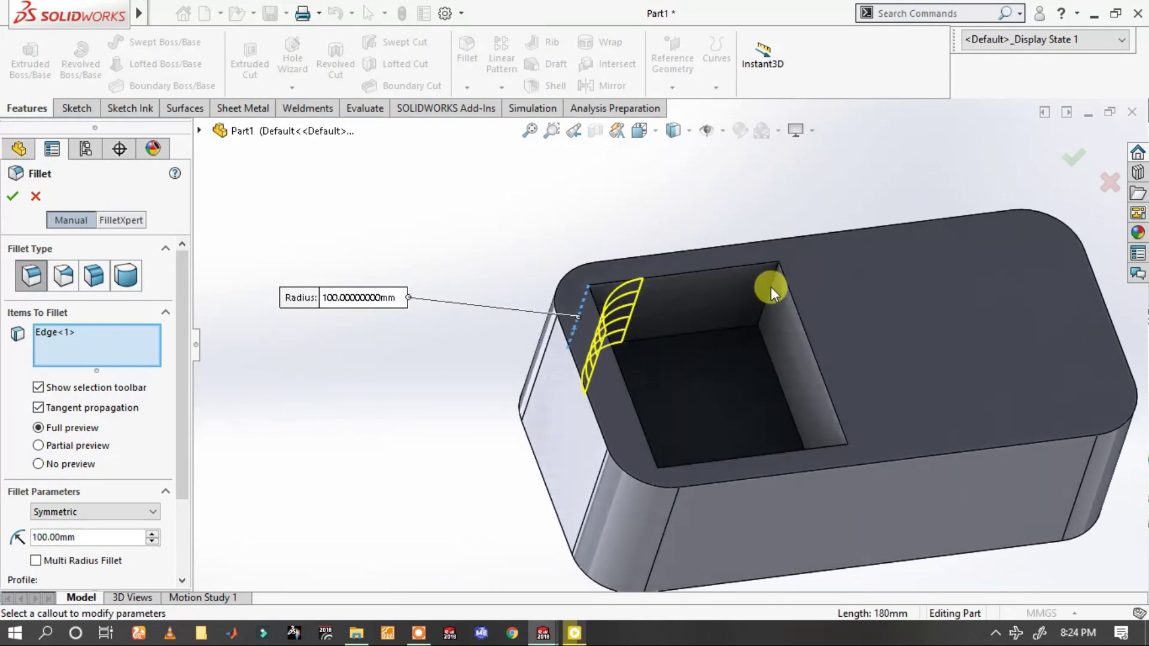
pyautogui.click(772, 290)
pyautogui.click(813, 239)
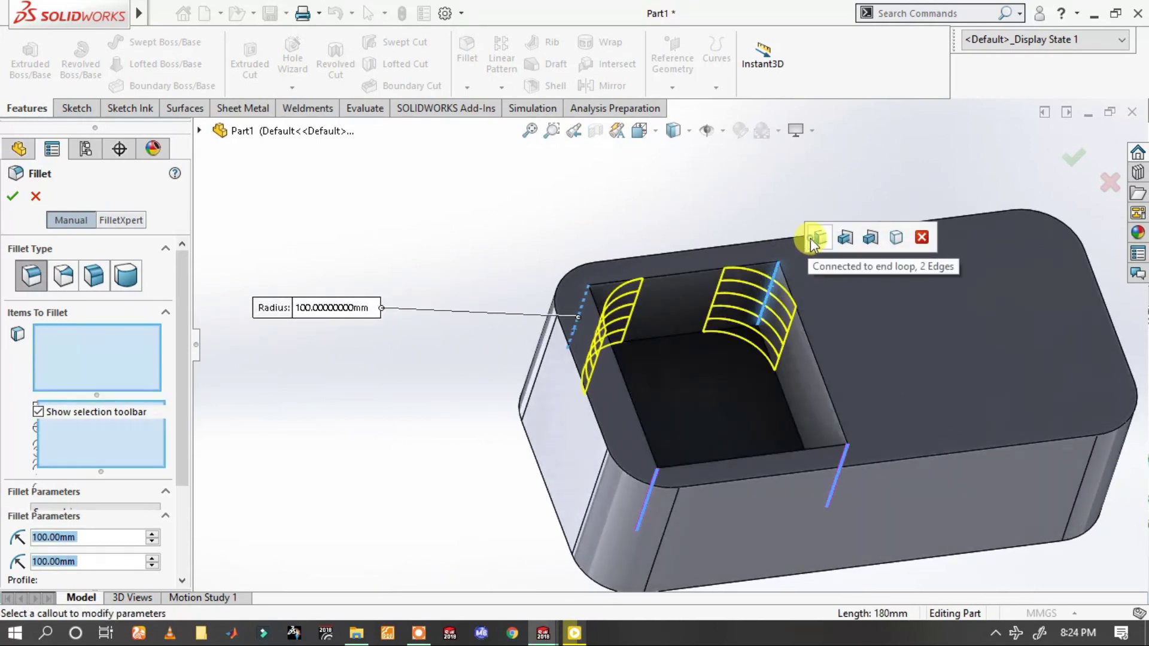
pyautogui.click(13, 197)
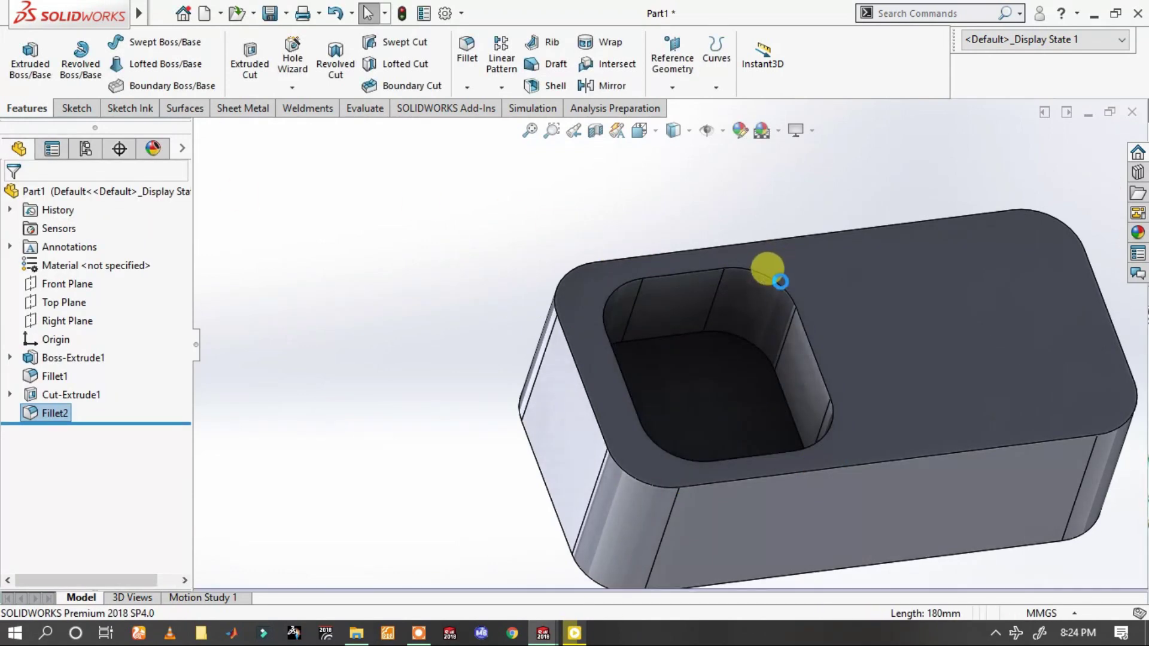
# - Fillet the edges around the basin's bottom face at 40 mm
pyautogui.click(726, 361)
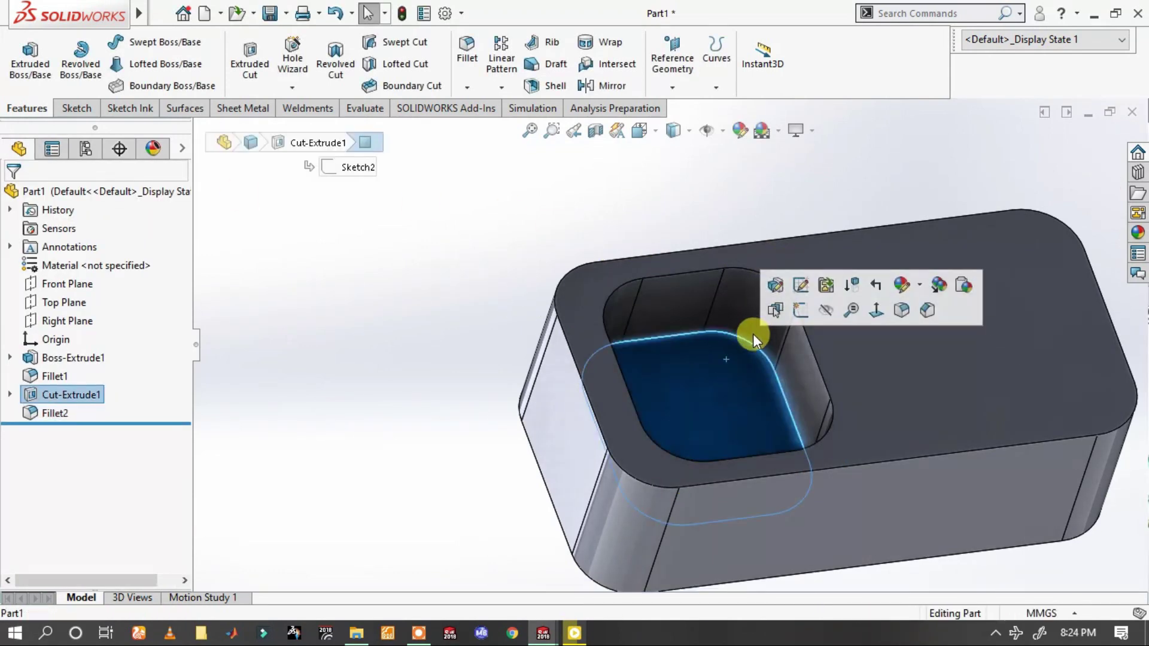
pyautogui.click(902, 309)
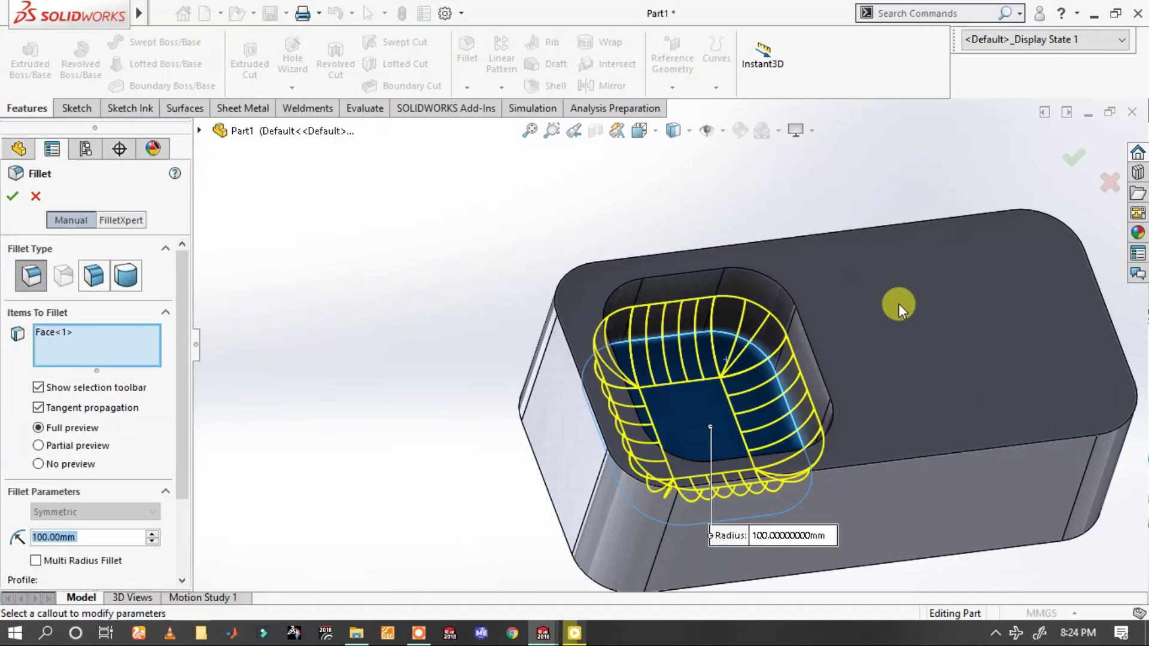
pyautogui.write('40')
pyautogui.press('Return')
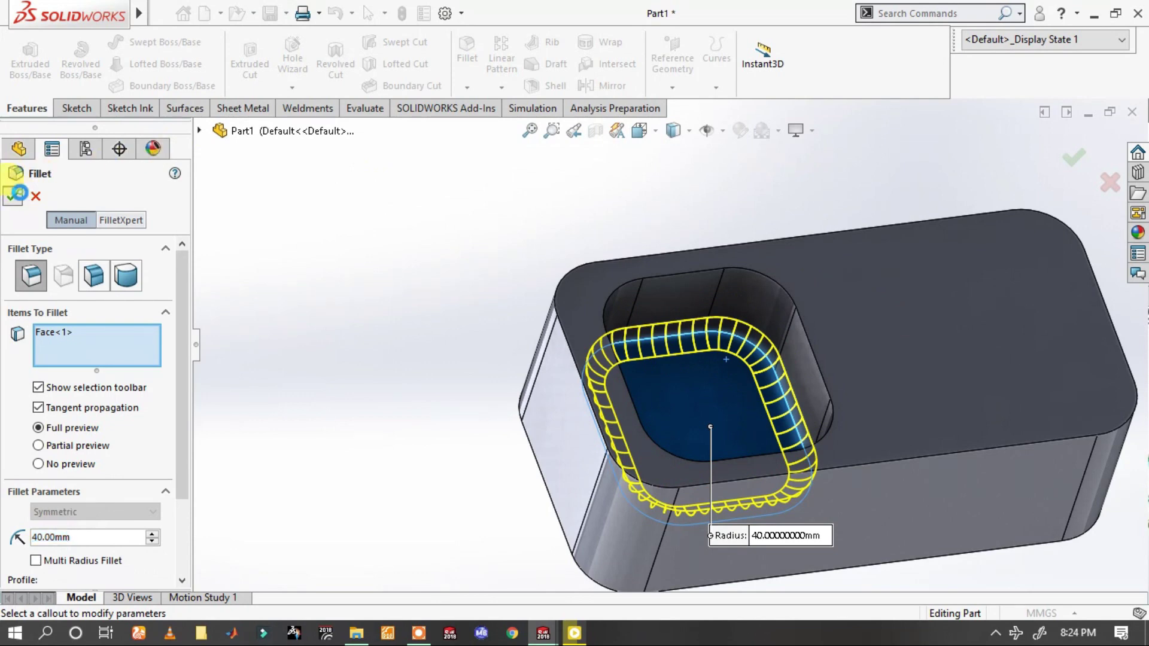
pyautogui.click(18, 193)
pyautogui.moveTo(791, 389)
pyautogui.mouseDown(button='middle')
pyautogui.moveTo(759, 346)
pyautogui.moveTo(802, 403)
pyautogui.moveTo(764, 267)
pyautogui.moveTo(794, 340)
pyautogui.moveTo(767, 325)
pyautogui.moveTo(784, 342)
pyautogui.mouseUp(button='middle')
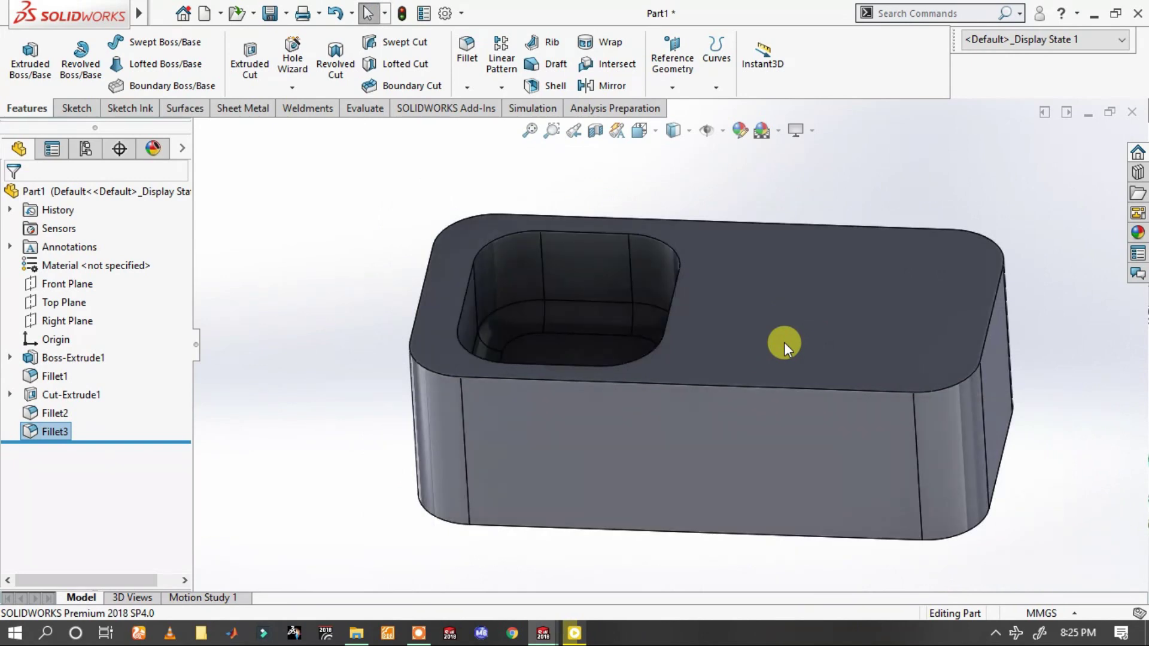
# - On the top face, convert the outer outline and offset it 12 mm inward
pyautogui.click(723, 288)
pyautogui.click(846, 256)
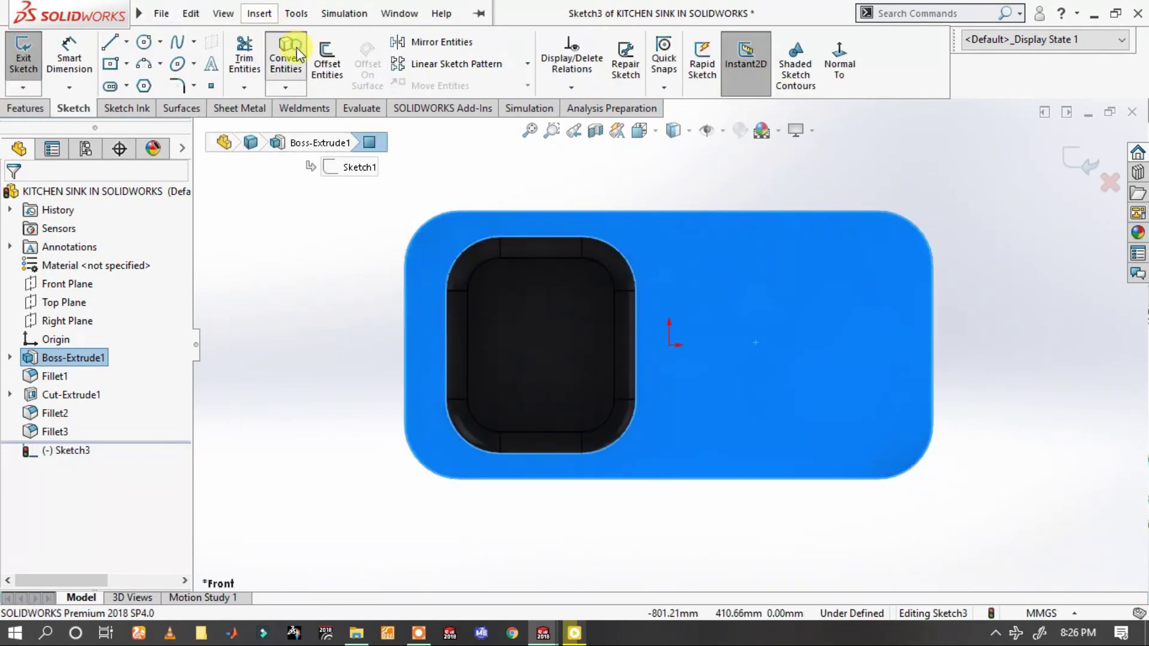
pyautogui.click(296, 49)
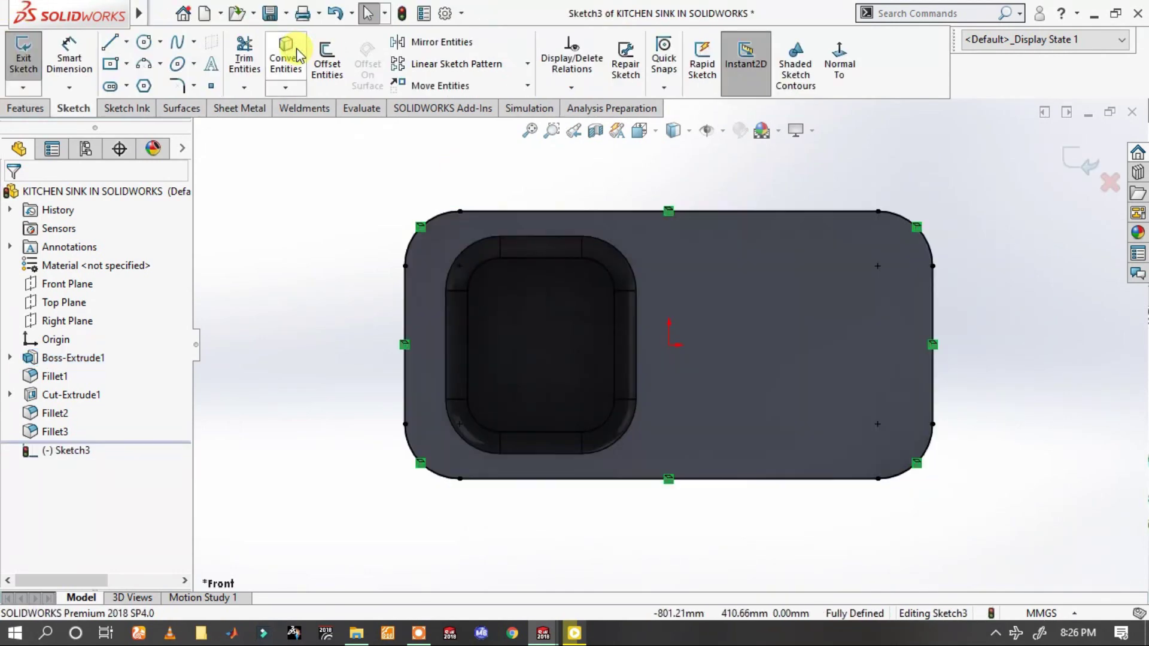
pyautogui.click(325, 65)
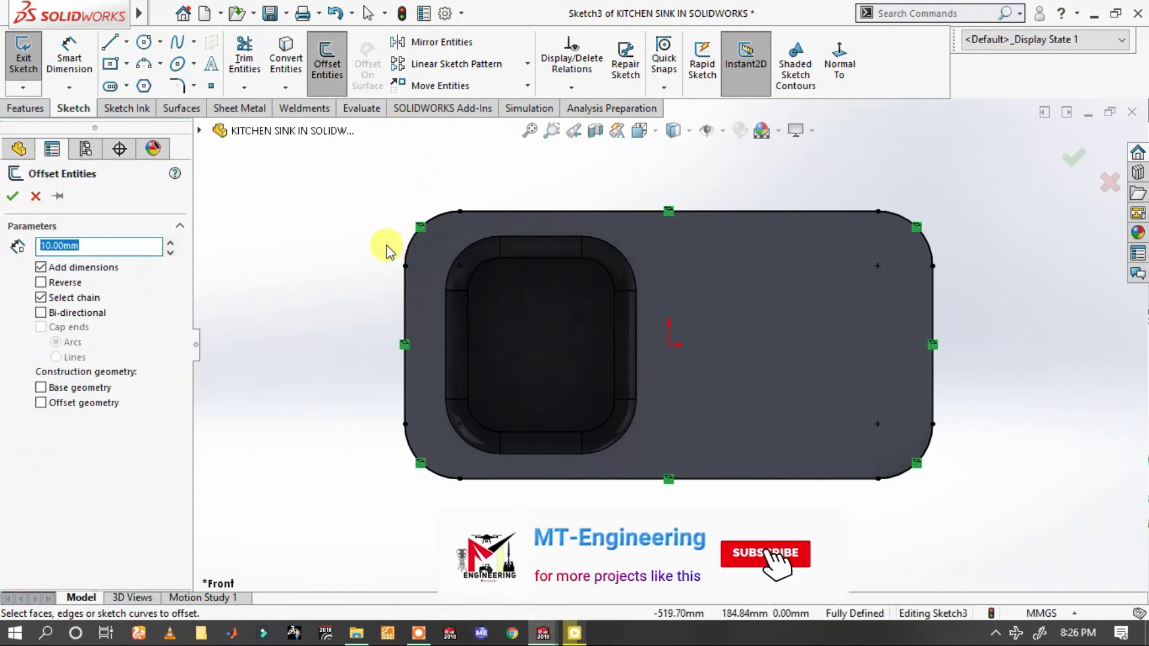
pyautogui.write('12')
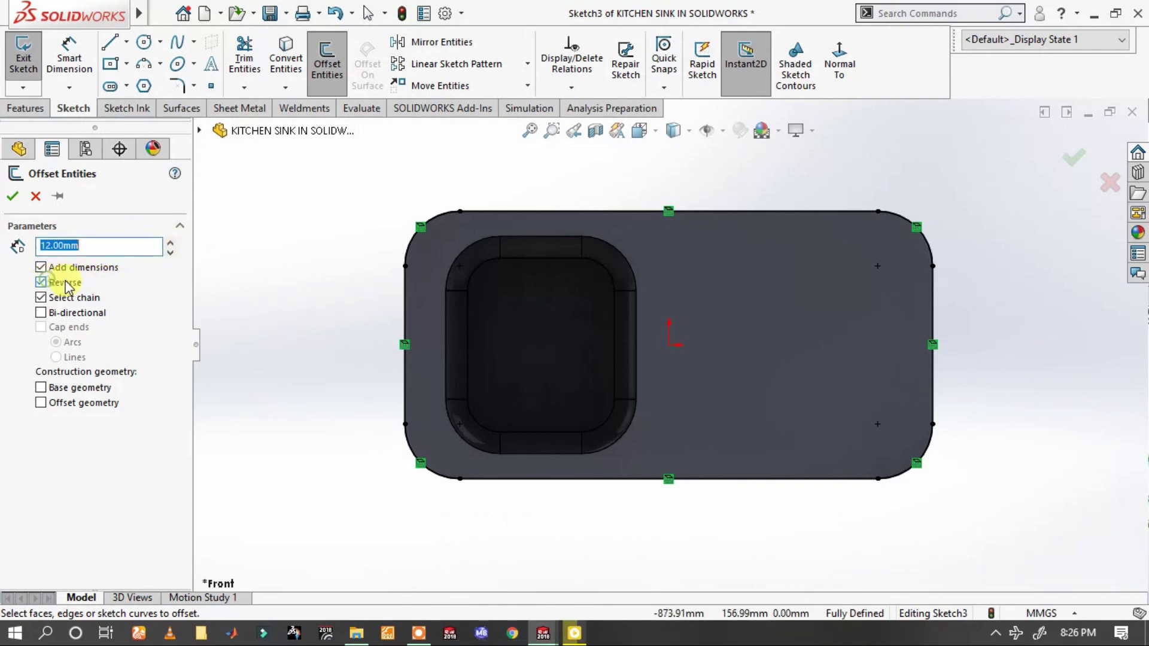
pyautogui.click(411, 239)
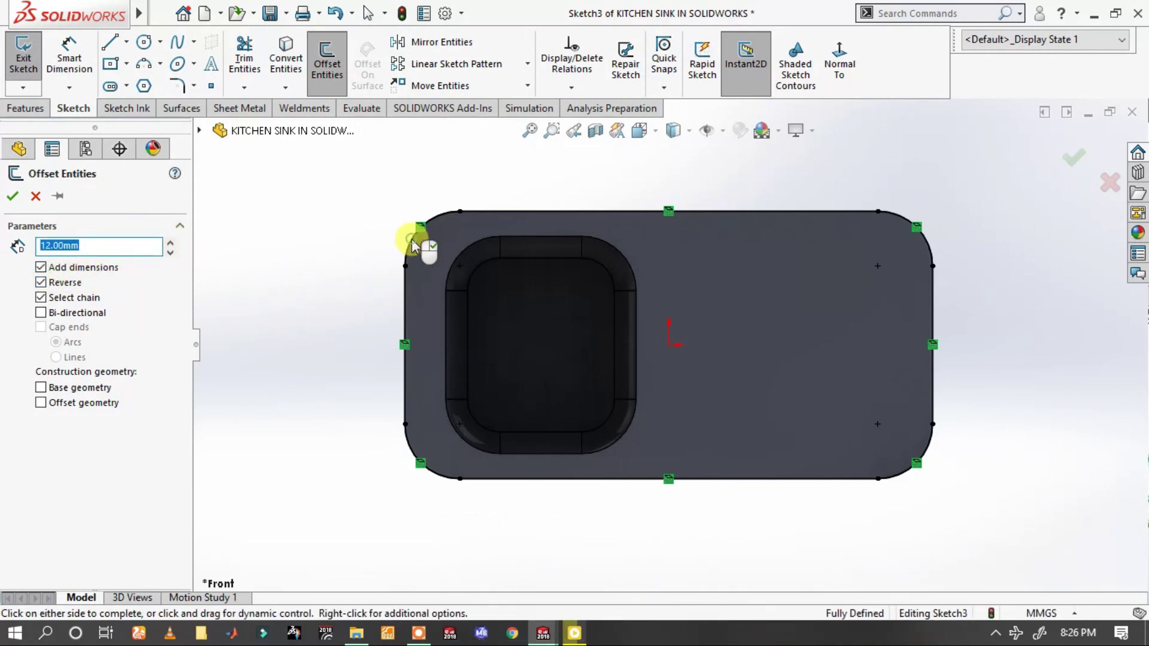
pyautogui.click(12, 197)
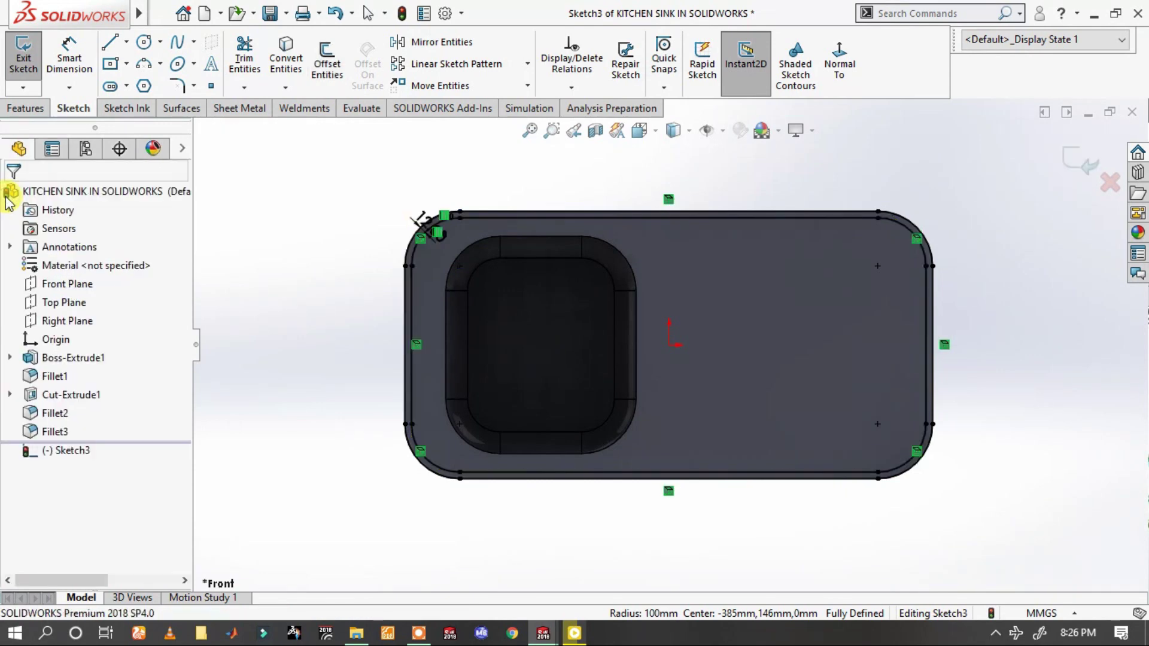
# - Extrude the 12 mm offset band 10 mm upward to form the rim
pyautogui.click(24, 108)
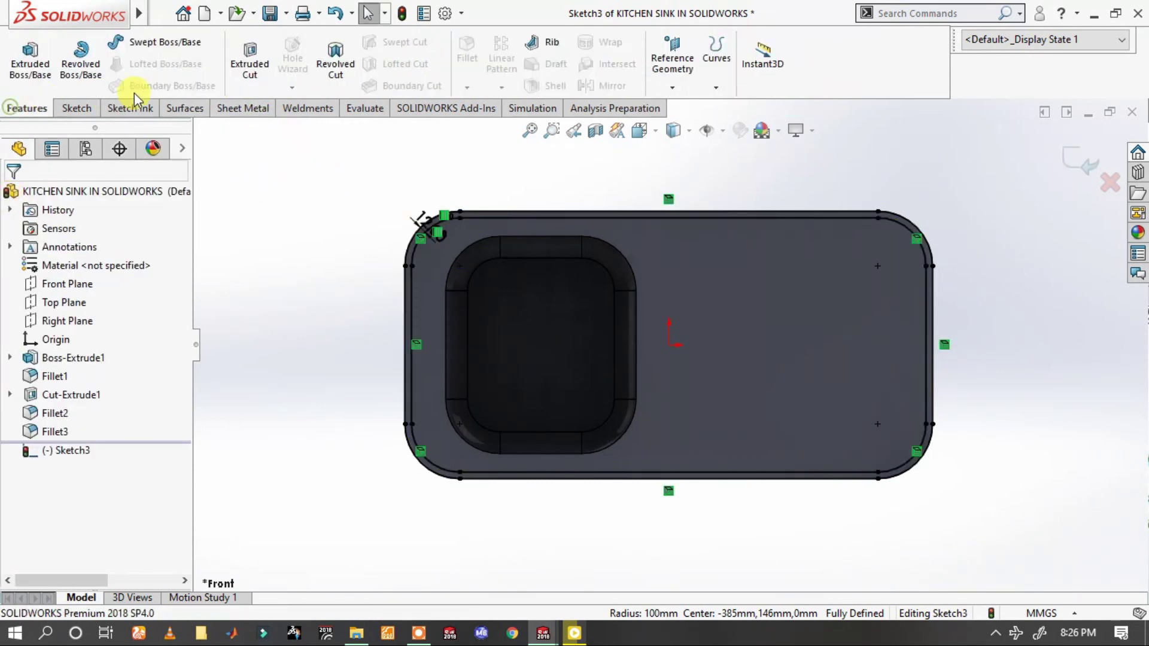
pyautogui.click(29, 60)
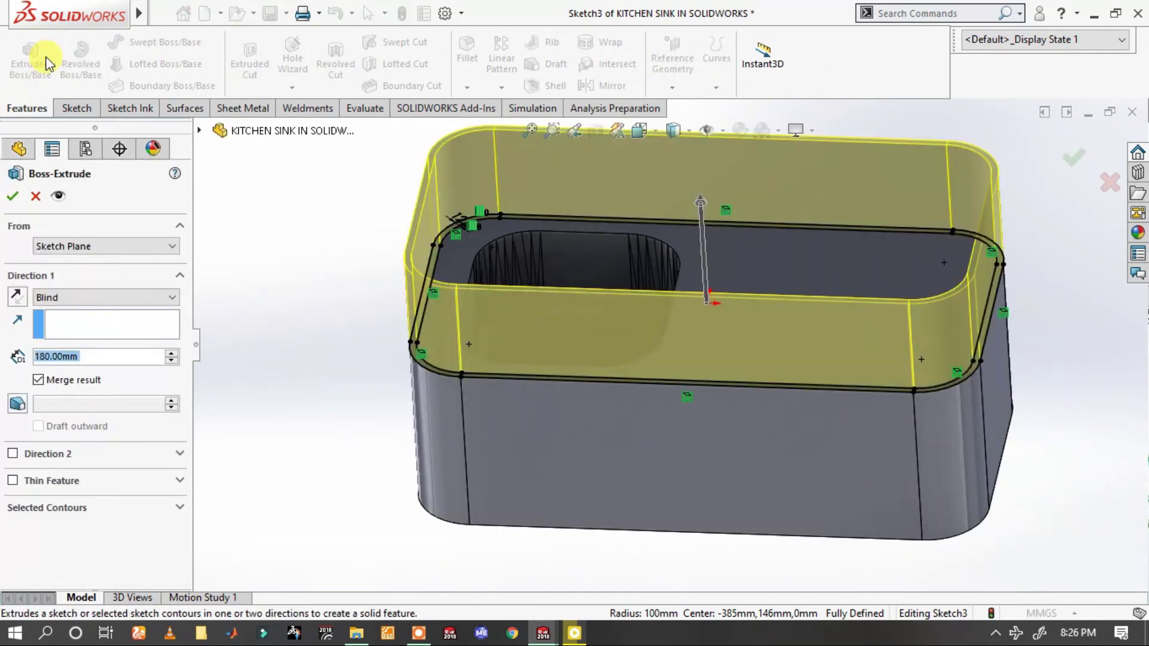
pyautogui.write('10')
pyautogui.press('Return')
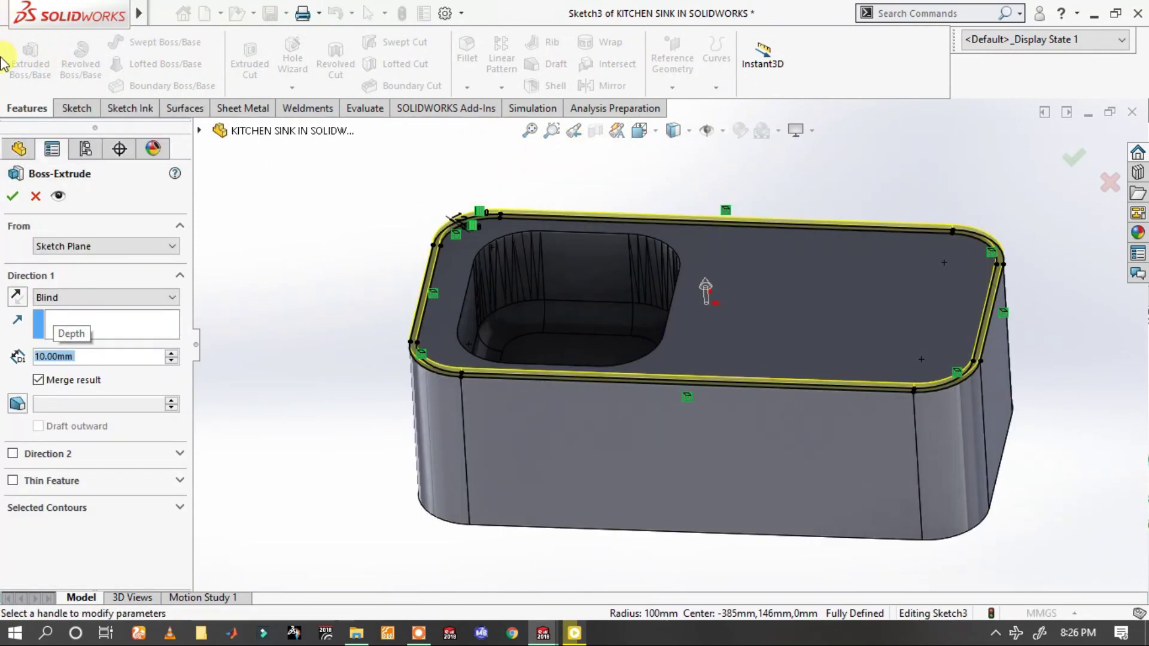
pyautogui.click(12, 197)
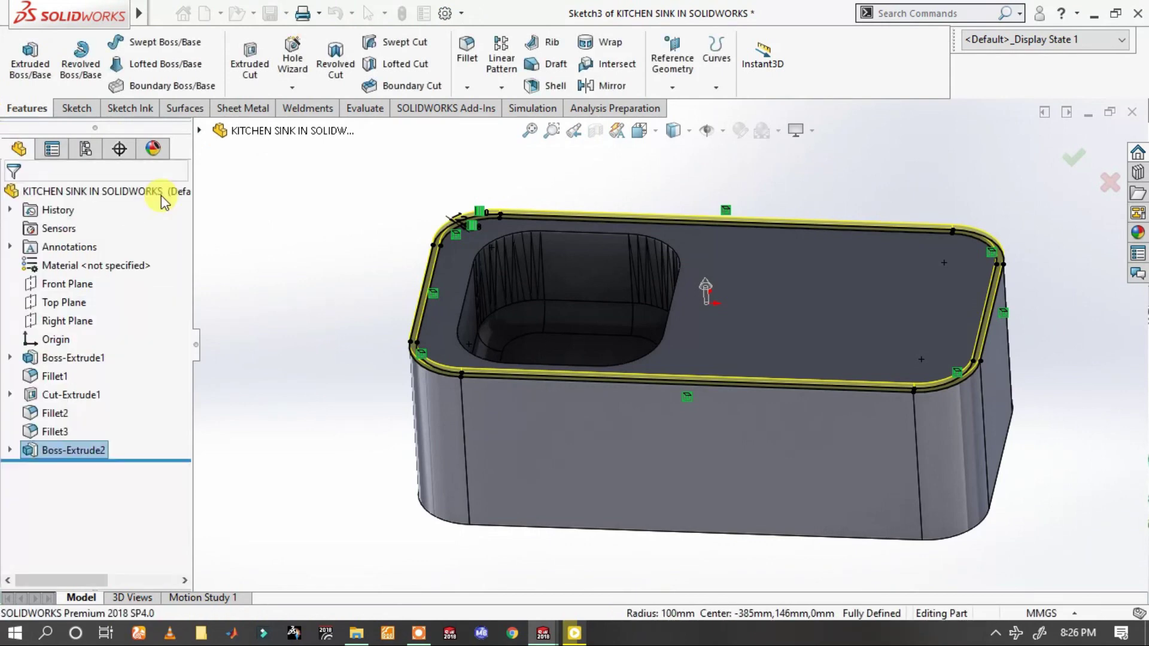
pyautogui.scroll(-3, 633, 231)
pyautogui.scroll(3, 863, 322)
pyautogui.scroll(-2, 860, 323)
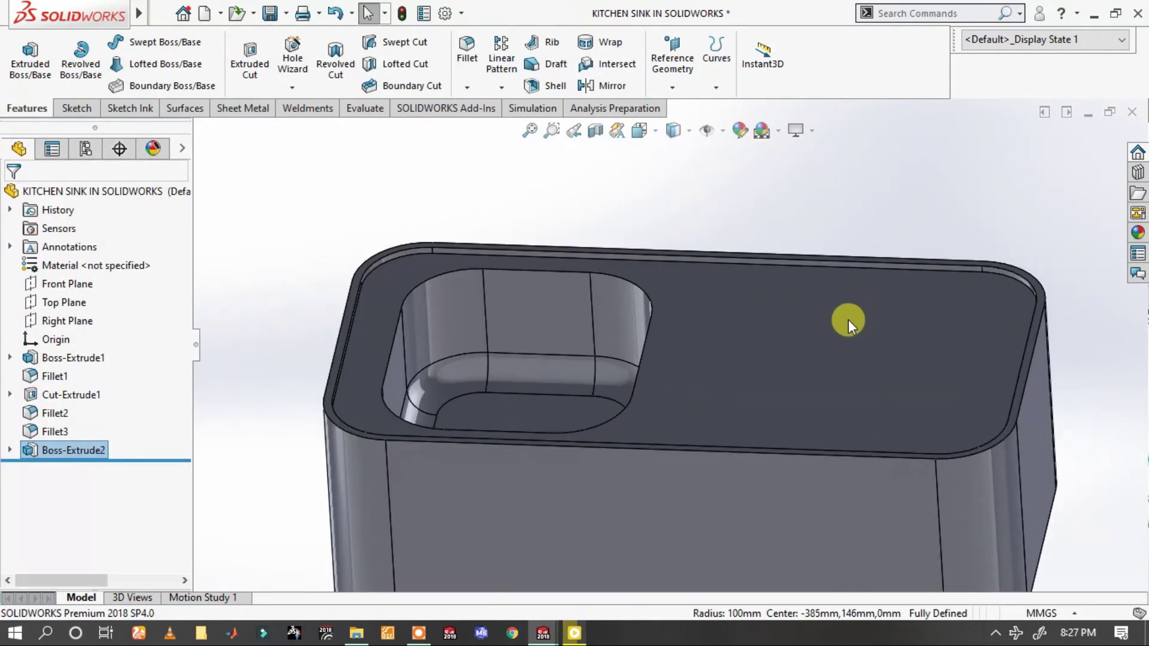
pyautogui.scroll(3, 848, 320)
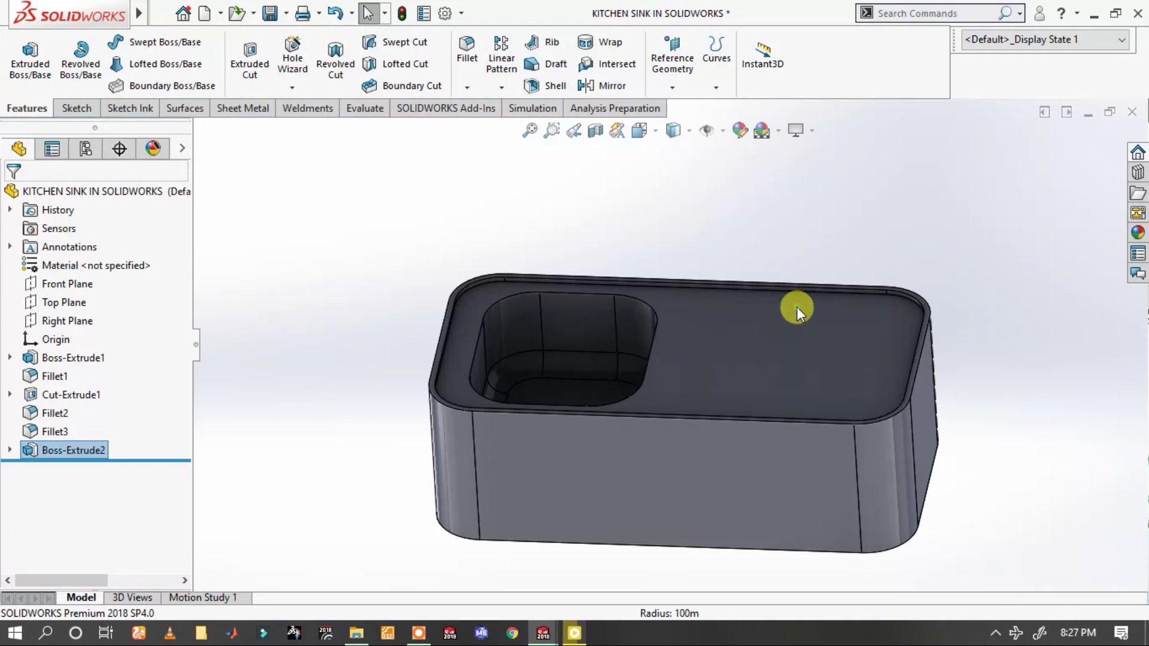
pyautogui.click(796, 307)
# - Start a sketch on the drainboard's top face and convert its outline edges into sketch geometry
pyautogui.click(872, 267)
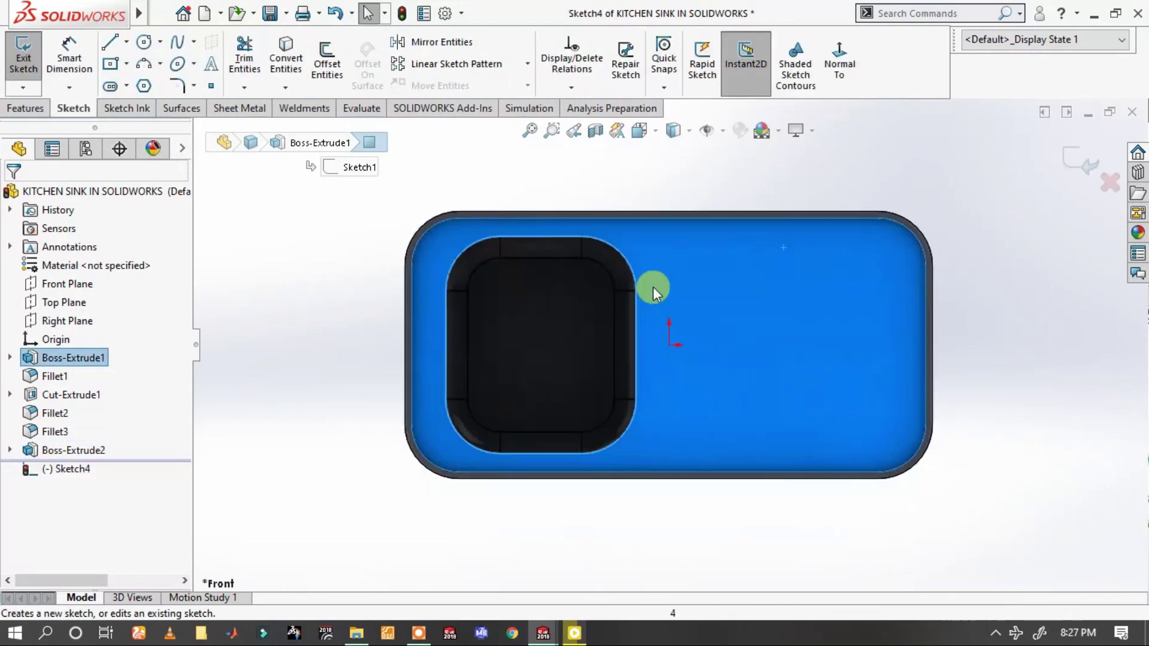
pyautogui.click(286, 55)
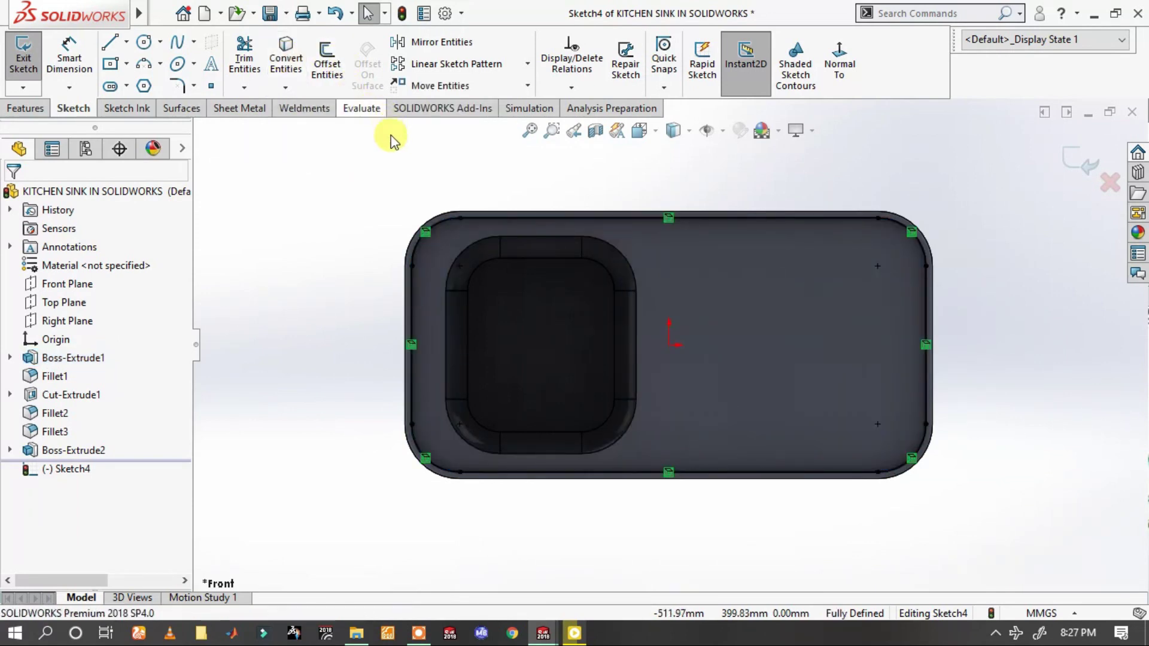
pyautogui.click(444, 222)
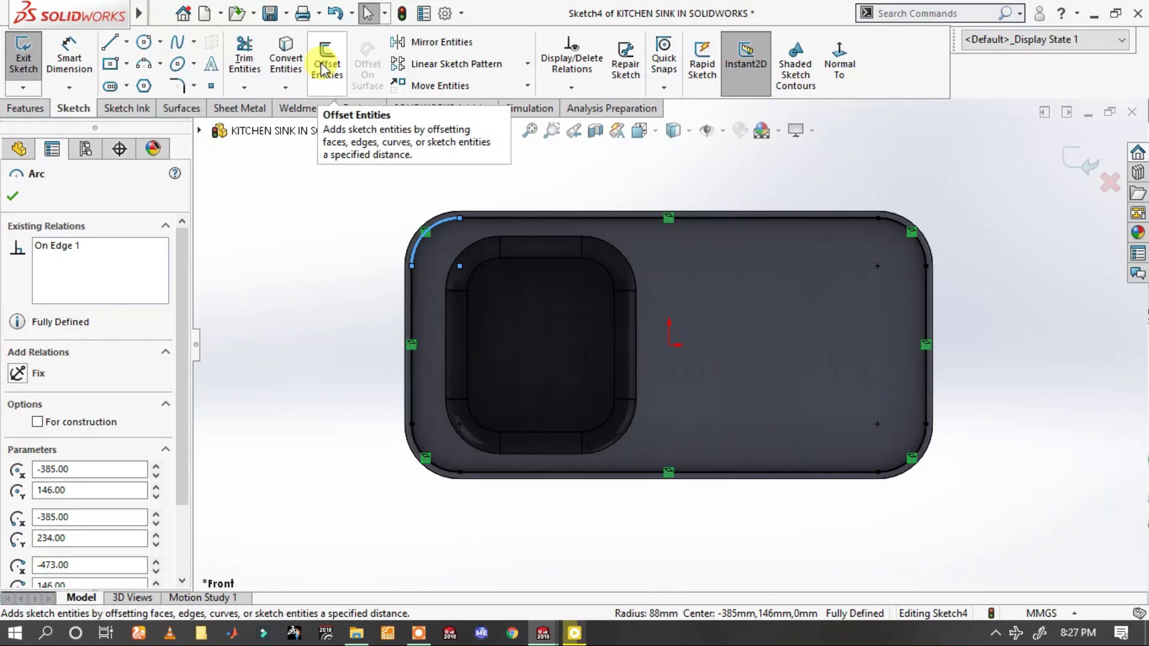
# - Offset the converted outline 9 mm inward with Reverse checked
pyautogui.click(324, 67)
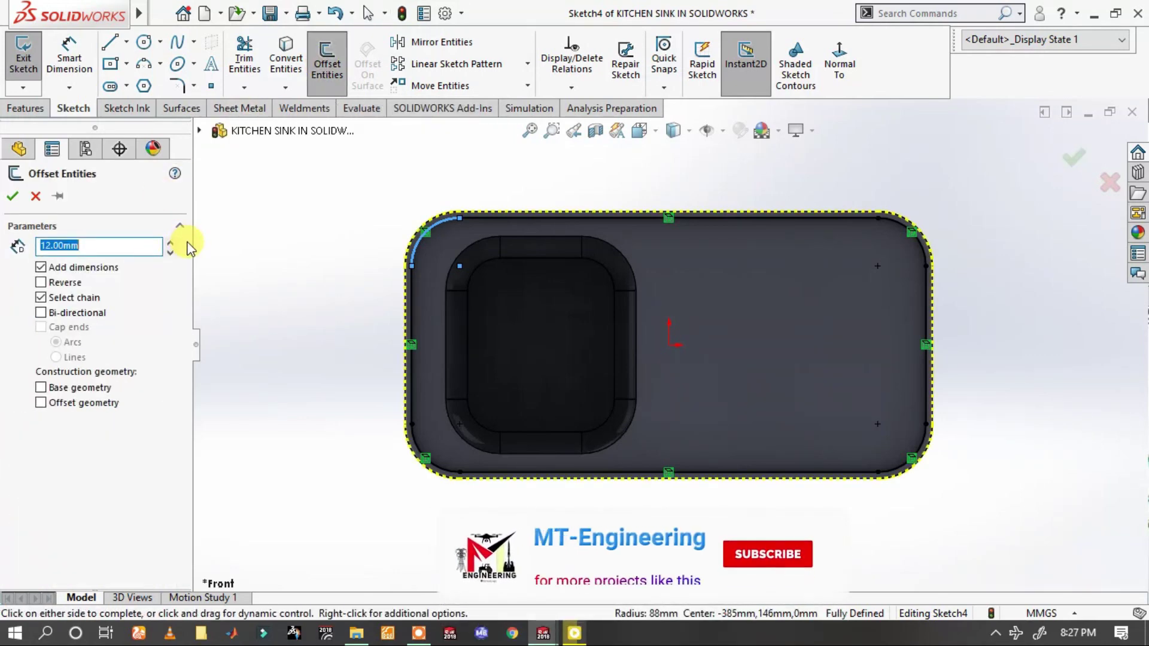
pyautogui.write('9')
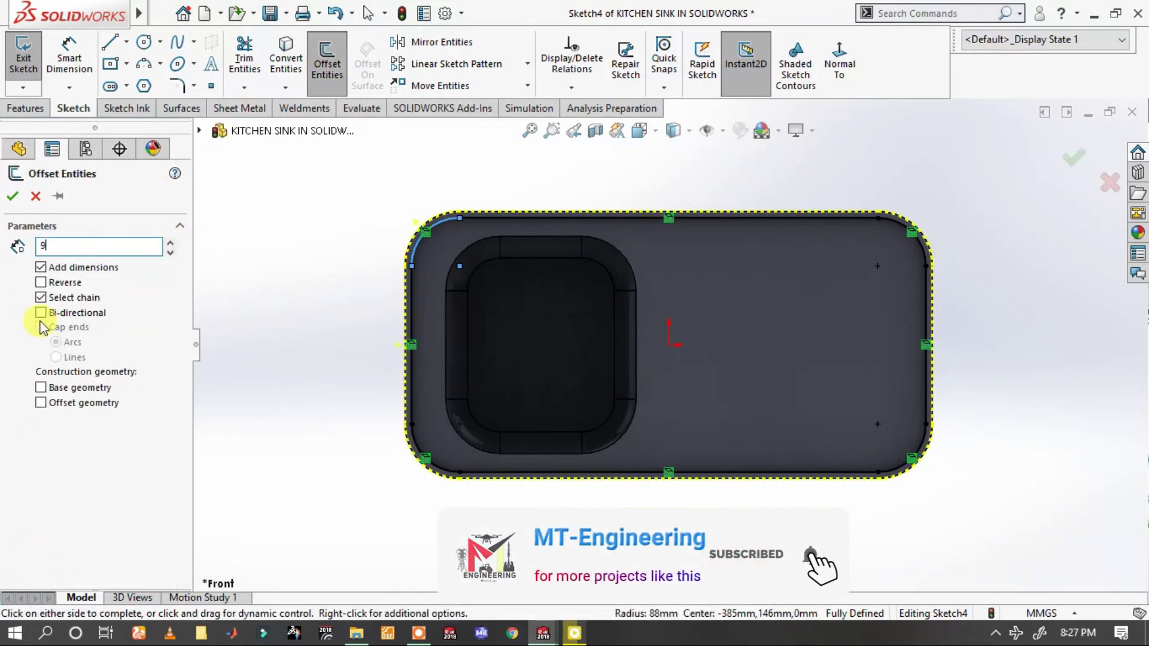
pyautogui.press('Return')
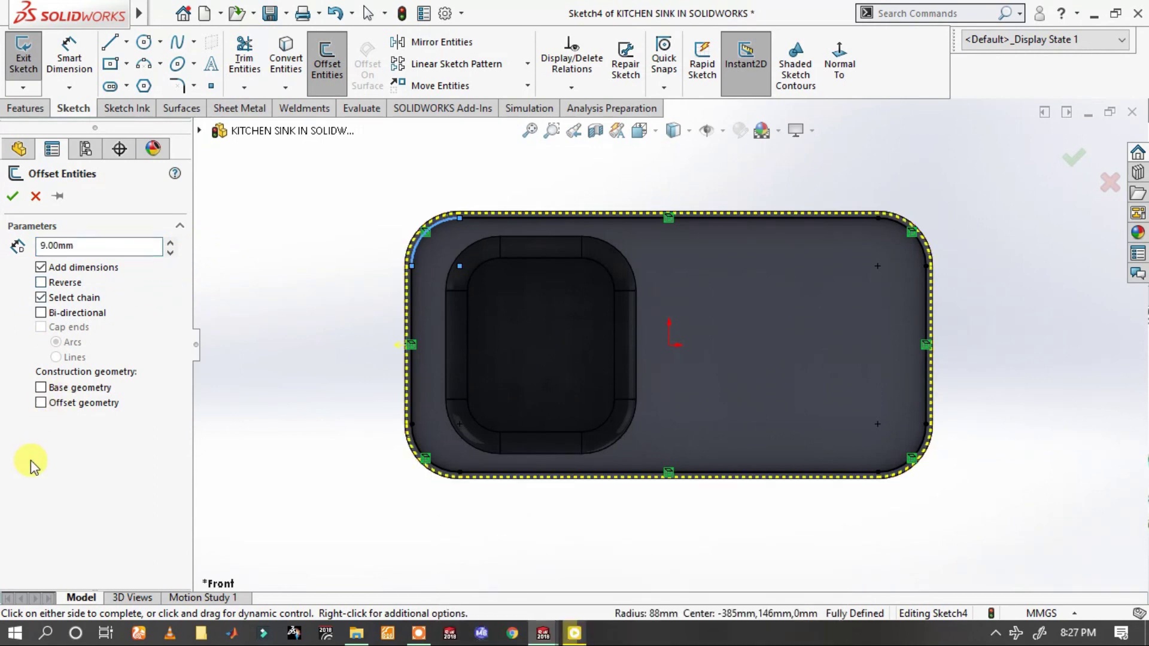
pyautogui.click(41, 282)
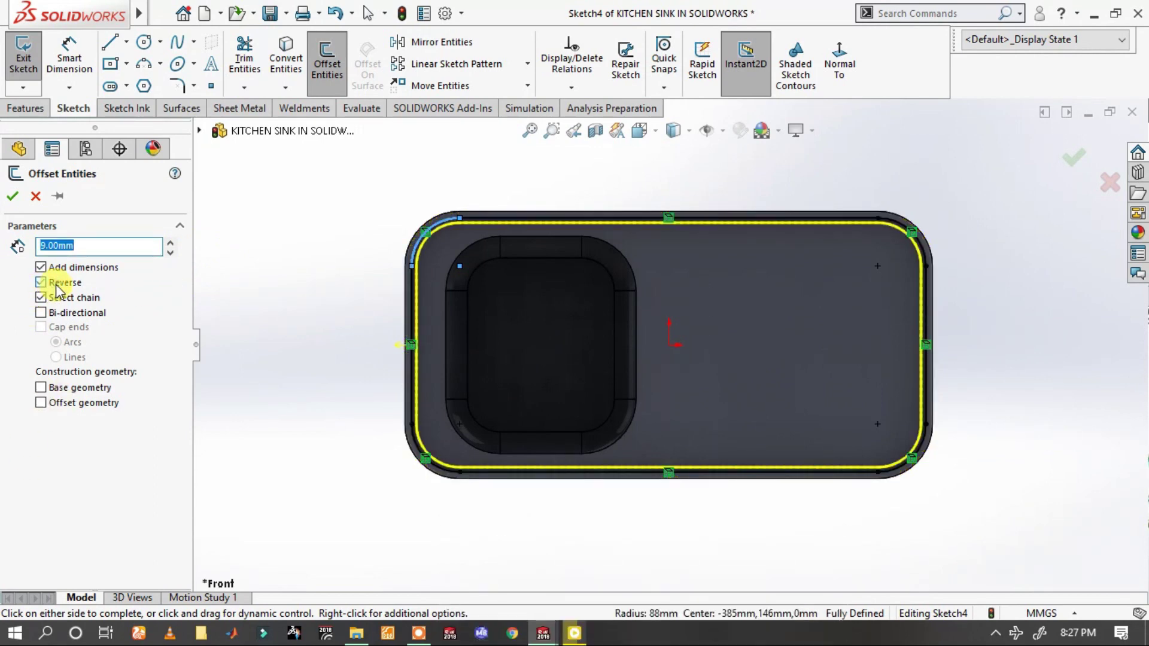
pyautogui.click(11, 201)
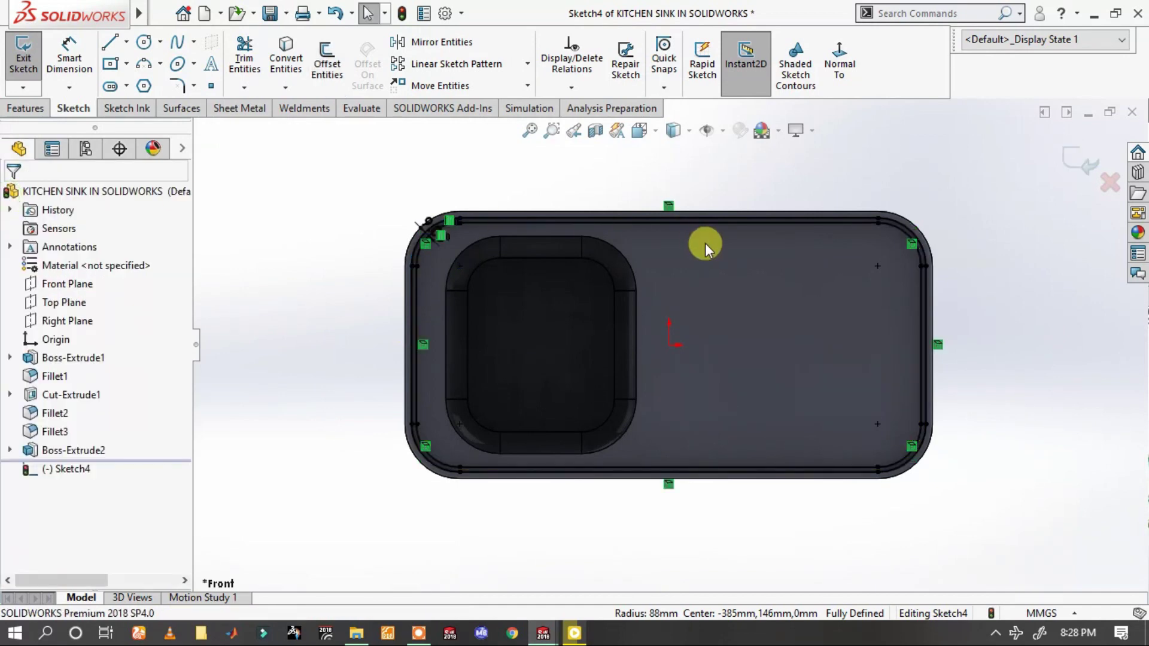
pyautogui.scroll(-3, 803, 236)
pyautogui.scroll(2, 882, 330)
pyautogui.scroll(-2, 882, 329)
# - Draw a vertical line across the drainboard from its top to bottom edge
pyautogui.scroll(2, 888, 341)
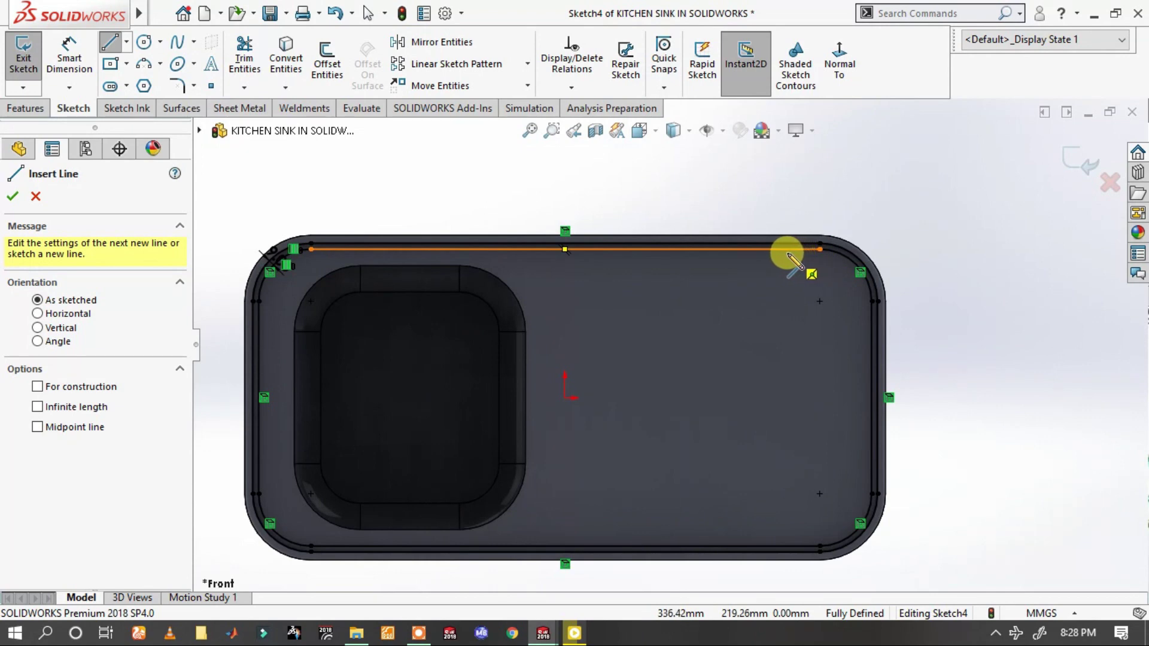
pyautogui.moveTo(787, 254); pyautogui.dragTo(790, 545)
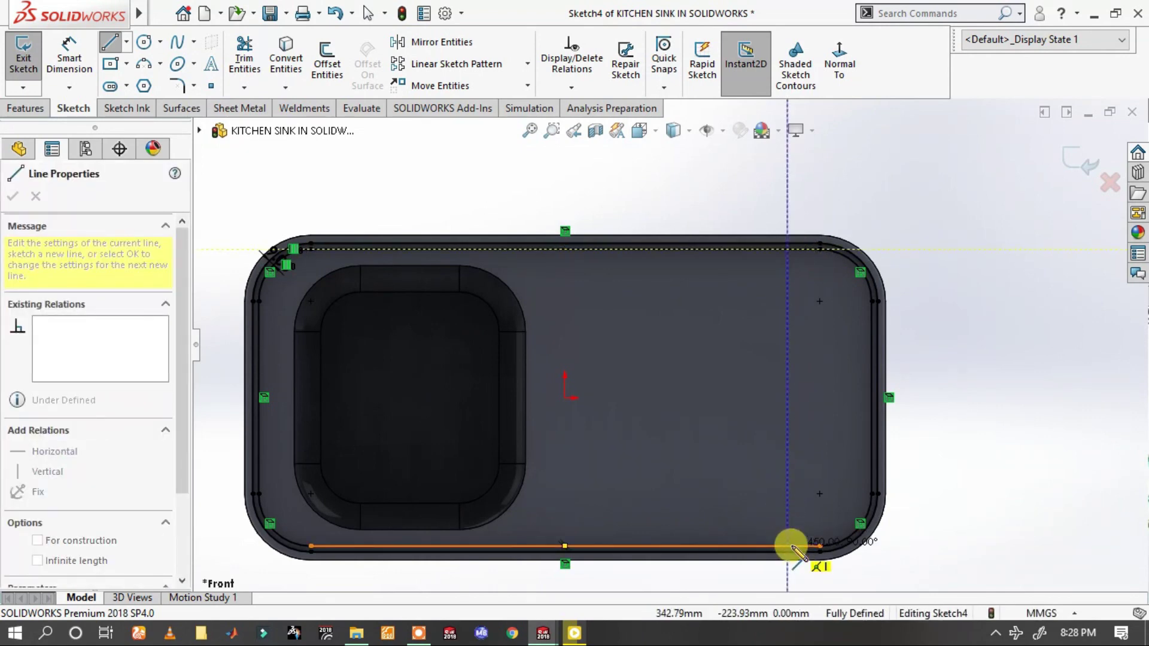
pyautogui.click(791, 546)
# - Pick the right vertical line with Smart Dimension, then cancel that dimension
pyautogui.press('s')
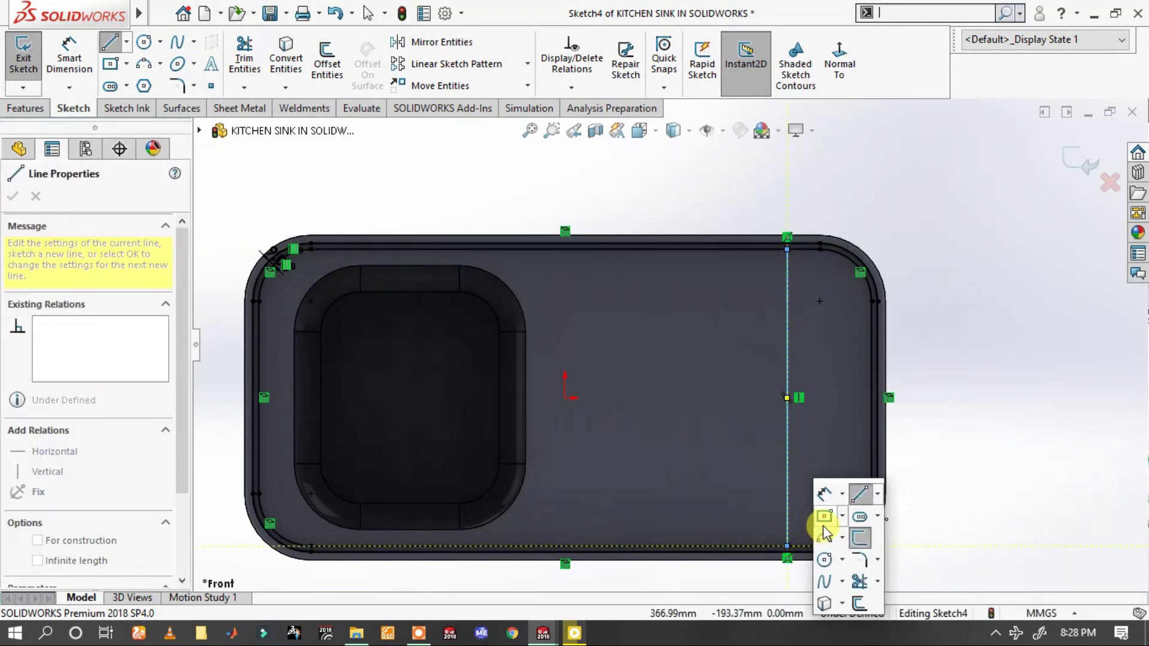
pyautogui.click(825, 496)
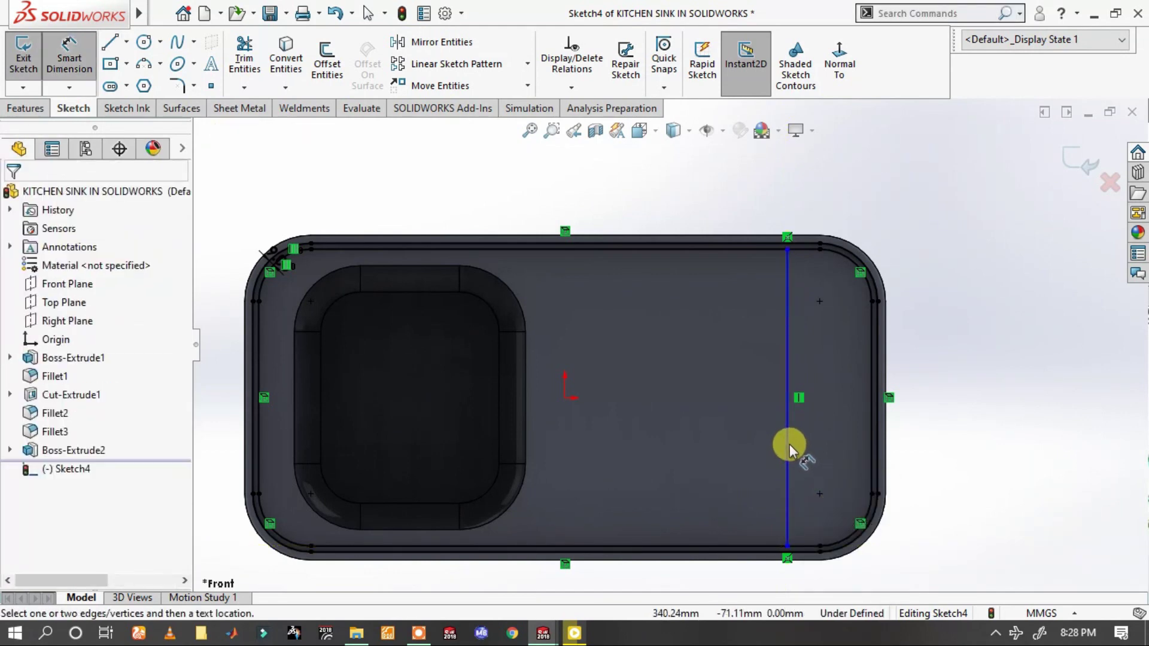
pyautogui.click(789, 444)
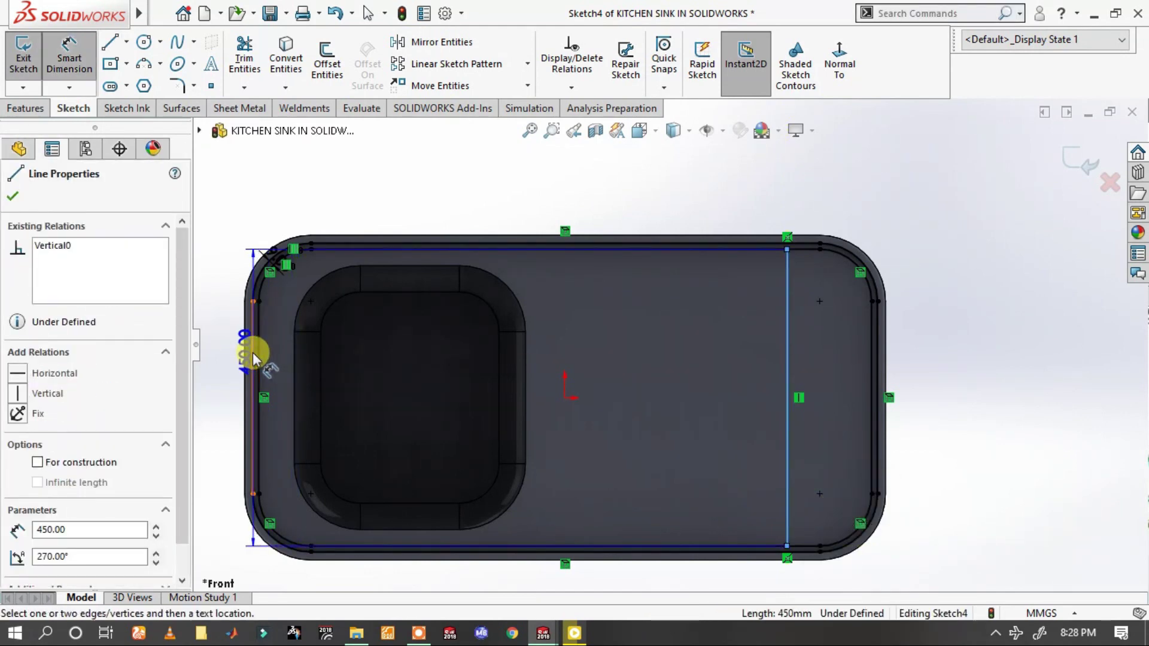
pyautogui.click(695, 378)
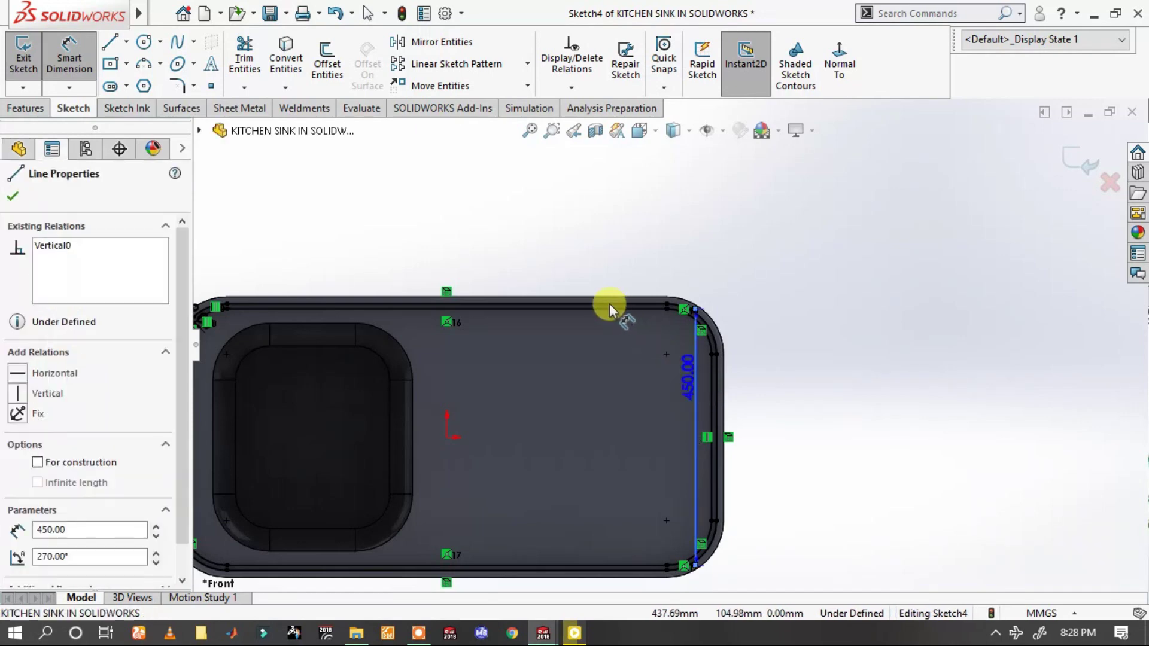
pyautogui.scroll(3, 609, 303)
pyautogui.scroll(-5, 354, 346)
pyautogui.scroll(-2, 412, 367)
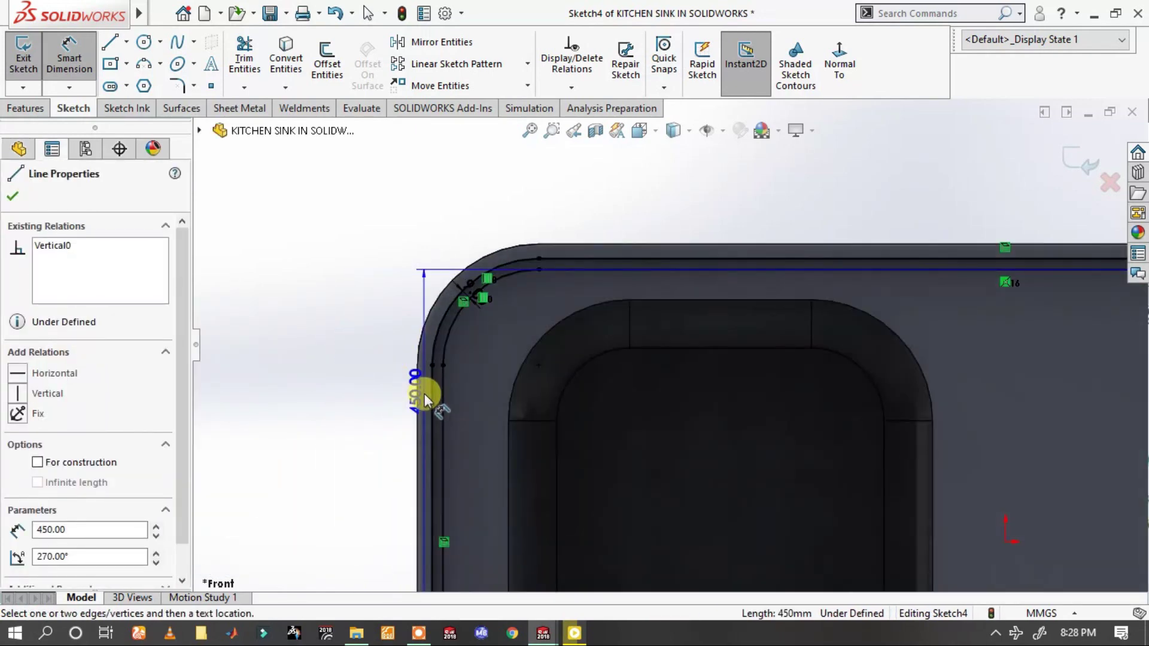
pyautogui.press('Escape')
# - Dimension the left and right vertical lines 900 mm apart
pyautogui.click(416, 394)
pyautogui.scroll(3, 969, 242)
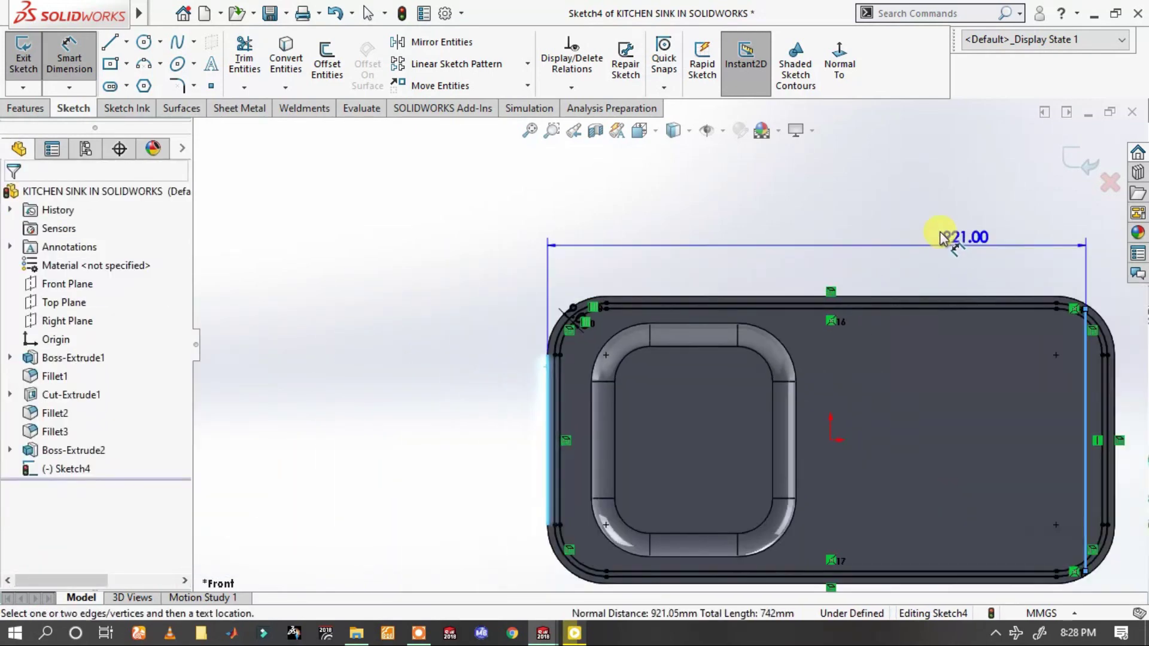
pyautogui.click(842, 239)
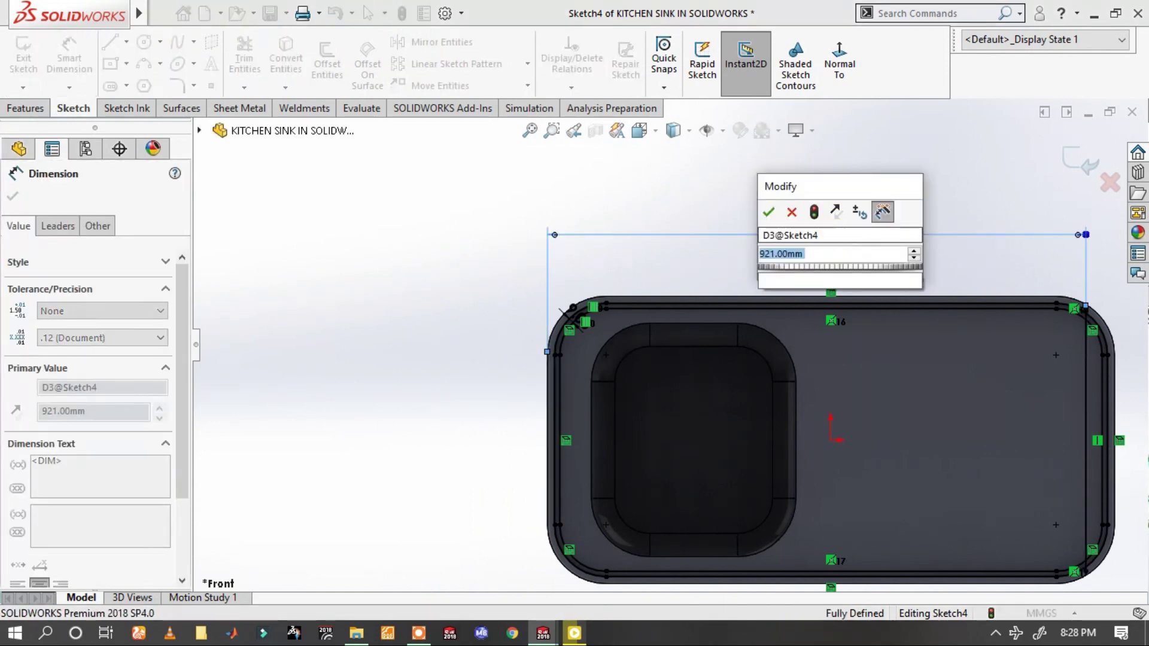
pyautogui.write('900')
pyautogui.press('Return')
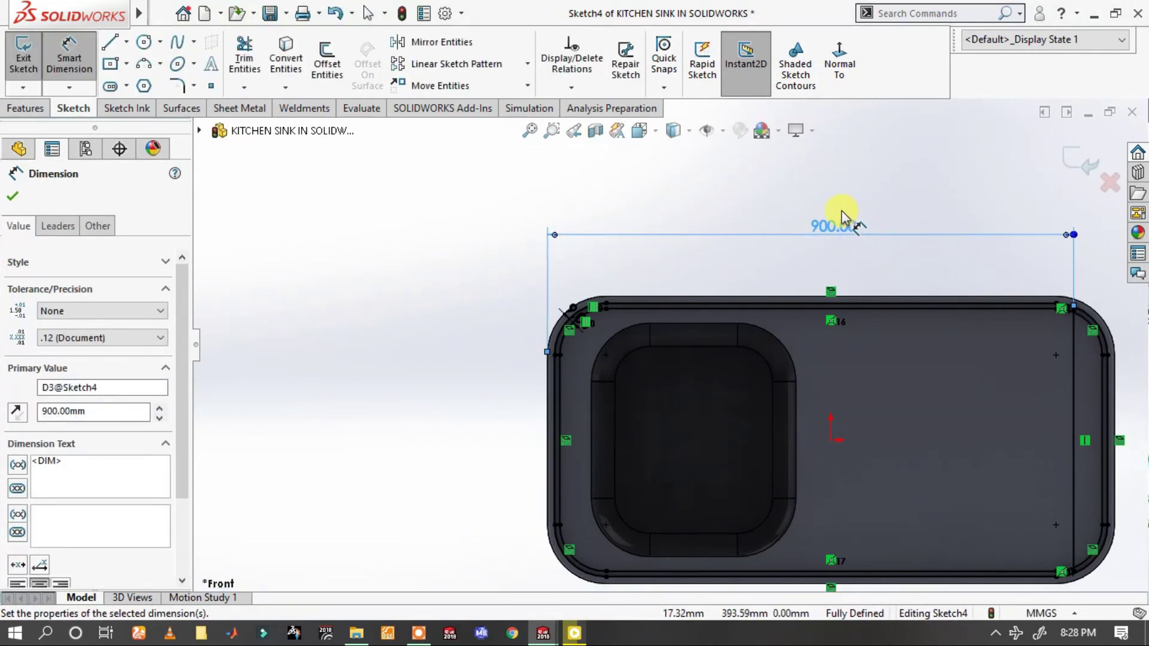
pyautogui.scroll(-2, 1098, 232)
pyautogui.scroll(-3, 1098, 275)
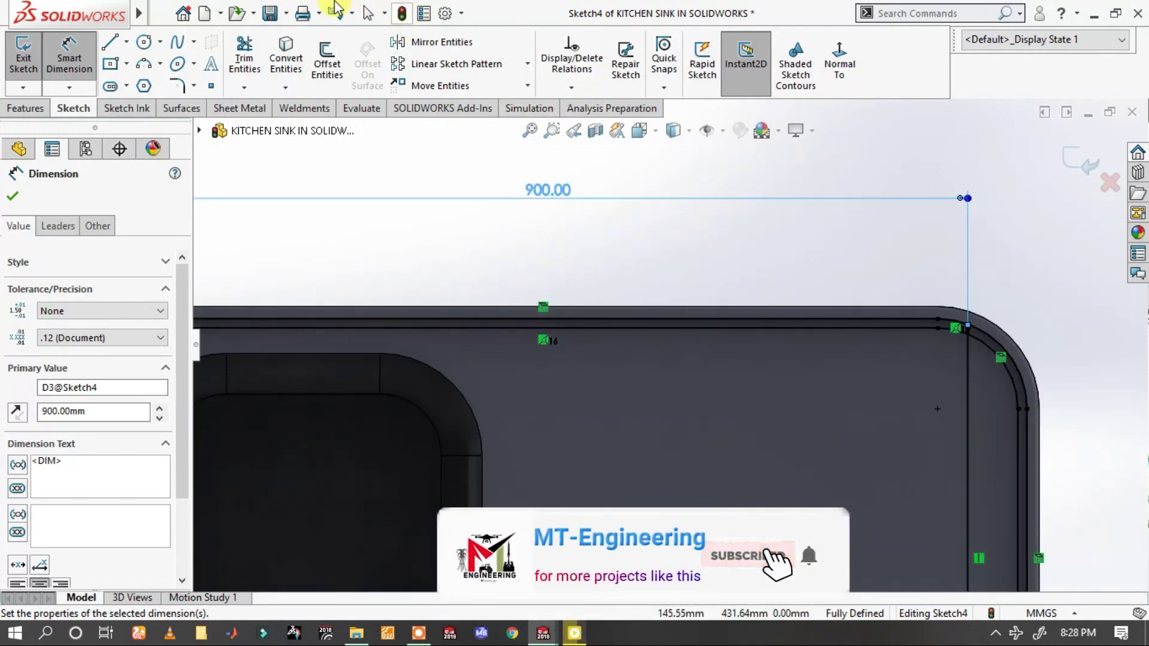
pyautogui.click(243, 53)
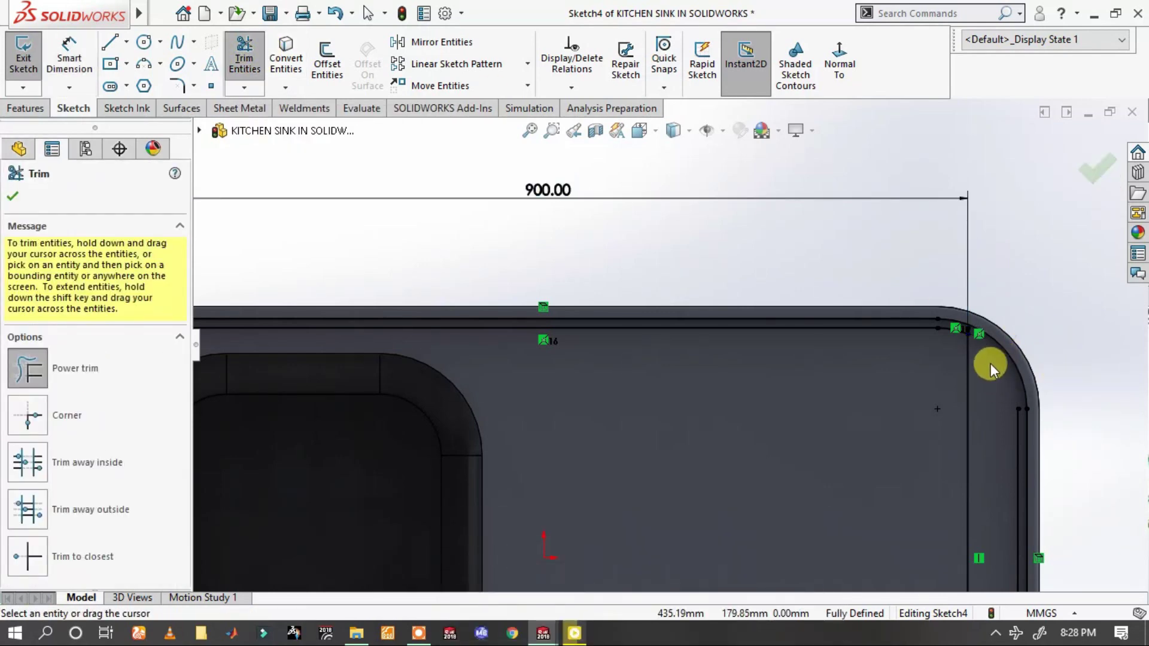
# - Power-trim the offset segments at the top-right corner and the right vertical line near the top
pyautogui.scroll(-2, 985, 362)
pyautogui.scroll(-3, 920, 319)
pyautogui.moveTo(784, 328); pyautogui.dragTo(730, 330)
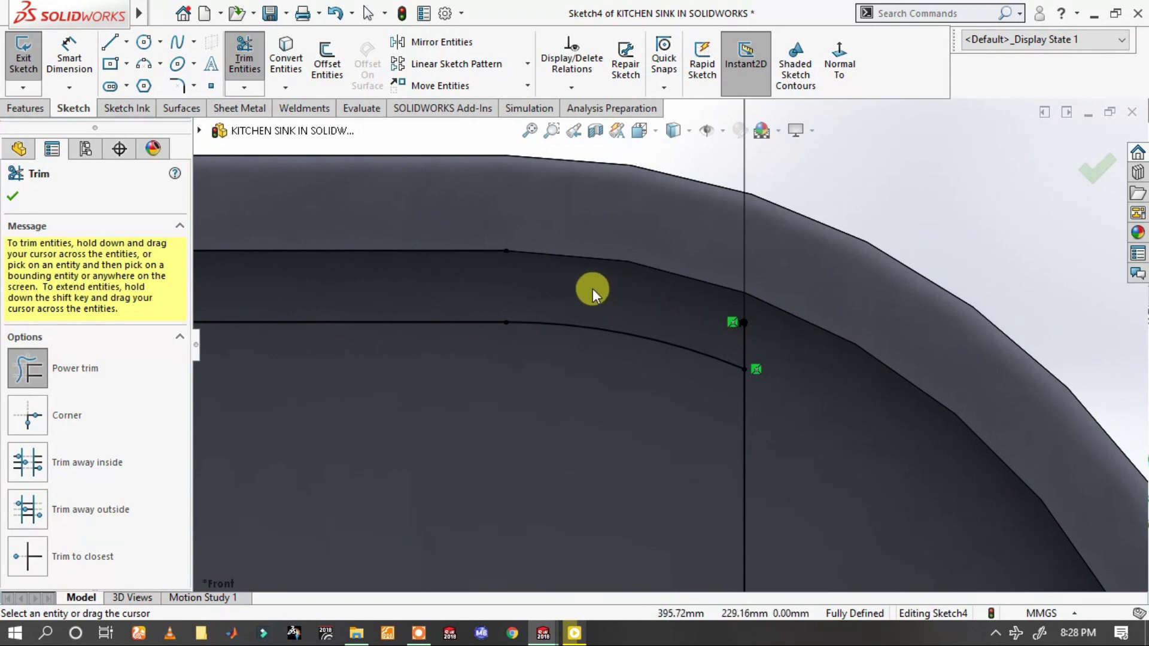
pyautogui.scroll(3, 789, 373)
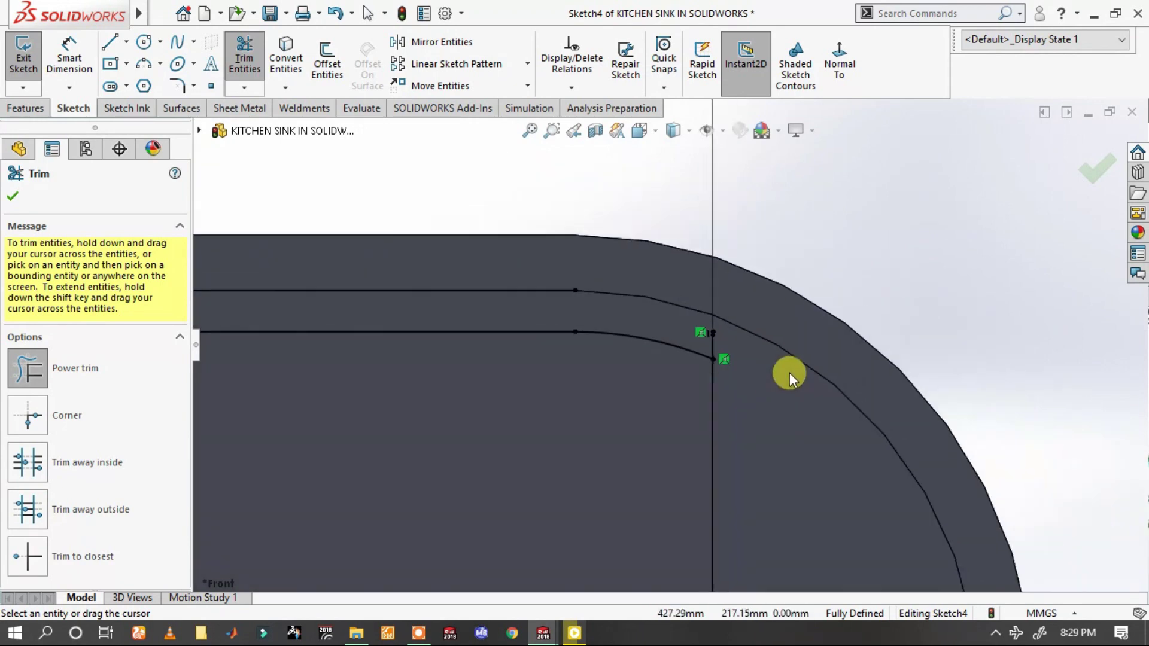
pyautogui.scroll(3, 790, 373)
pyautogui.scroll(-6, 688, 344)
pyautogui.moveTo(688, 345); pyautogui.dragTo(695, 335)
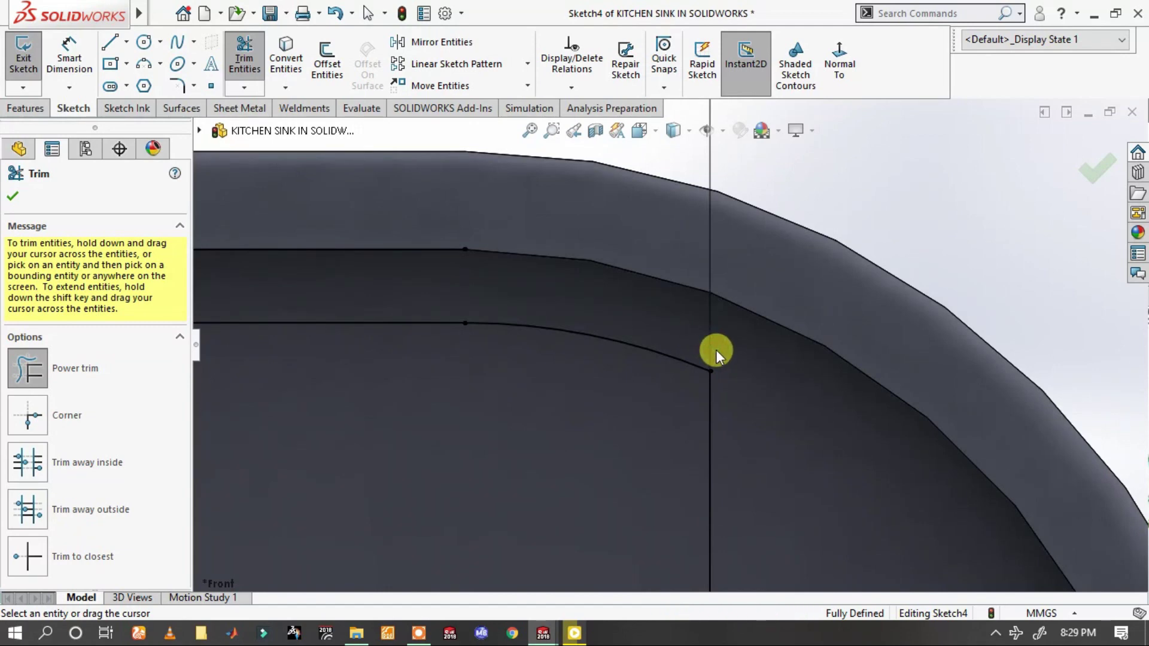
pyautogui.scroll(3, 728, 387)
pyautogui.scroll(2, 728, 387)
pyautogui.moveTo(663, 427); pyautogui.dragTo(663, 423)
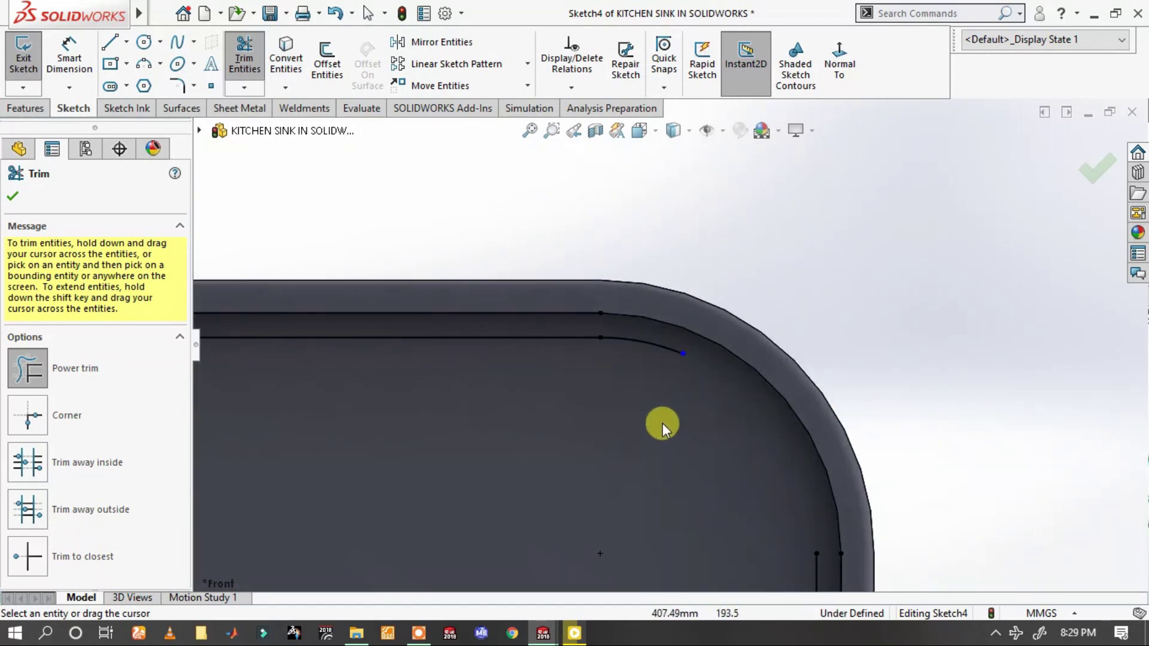
# - Trim the inner arc and leftover vertical line stub at the bottom-right corner
pyautogui.scroll(4, 665, 359)
pyautogui.scroll(1, 750, 475)
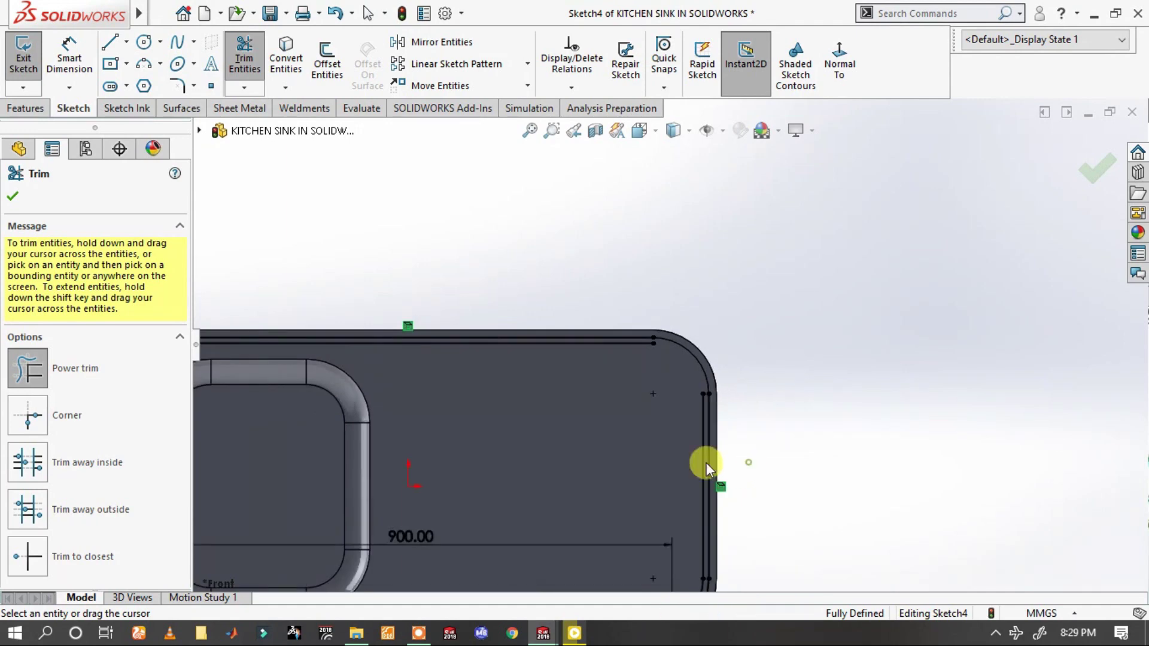
pyautogui.scroll(2, 730, 508)
pyautogui.scroll(-3, 659, 507)
pyautogui.scroll(-3, 658, 354)
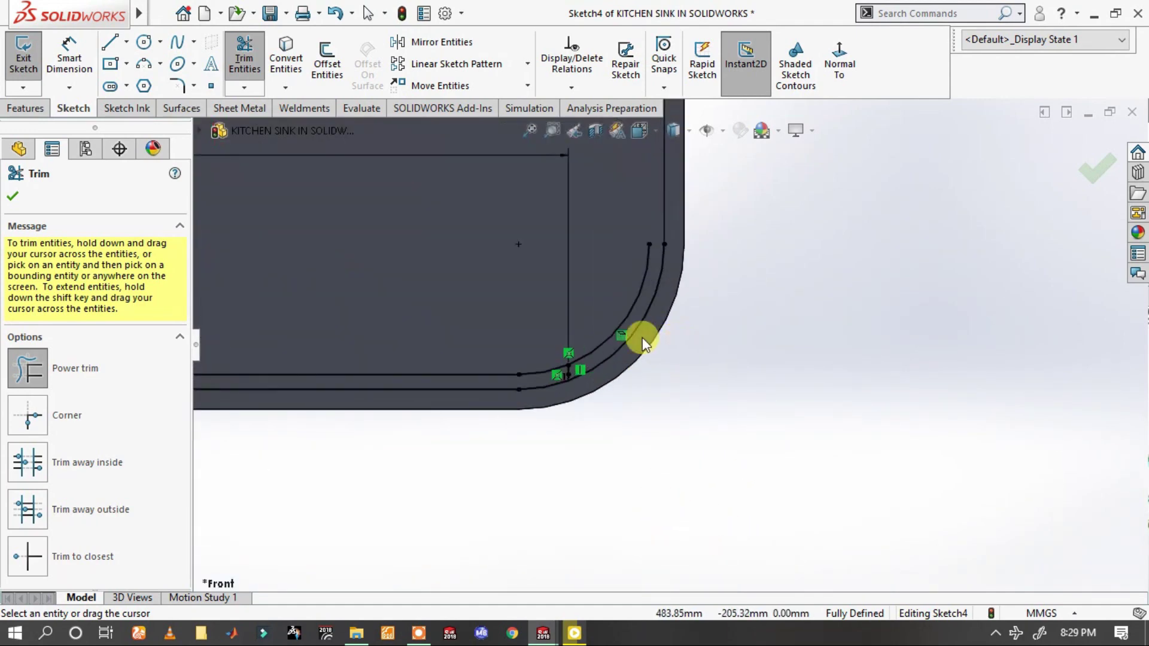
pyautogui.moveTo(642, 337)
pyautogui.mouseDown()
pyautogui.moveTo(562, 322)
pyautogui.moveTo(639, 377)
pyautogui.mouseUp()
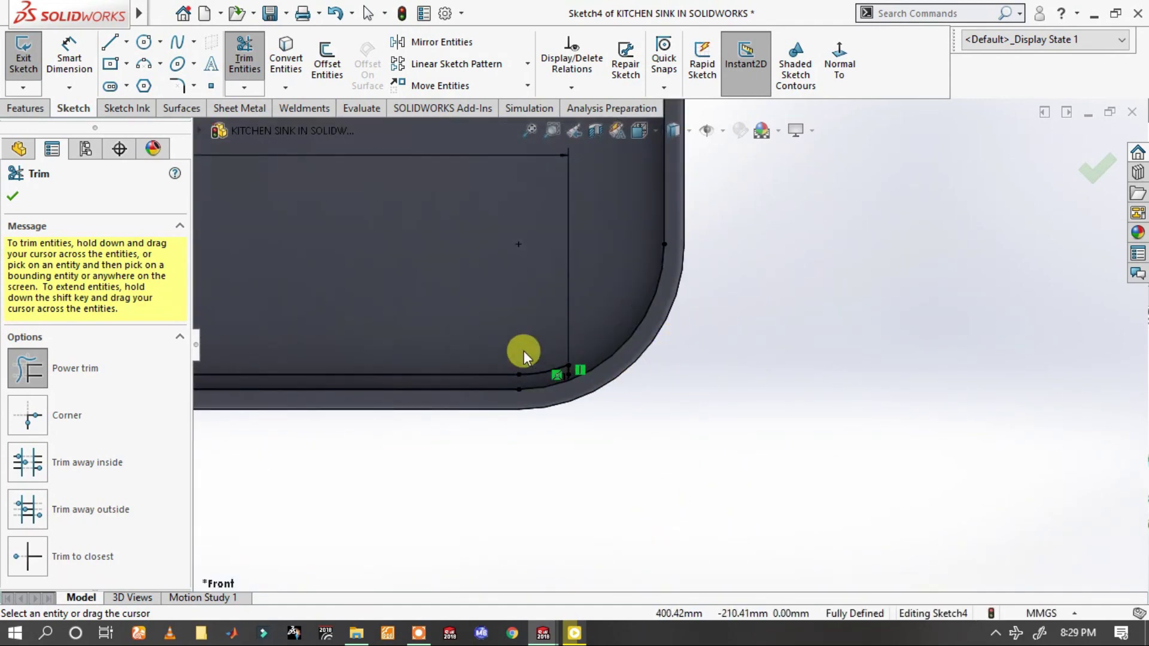
pyautogui.scroll(-1, 557, 401)
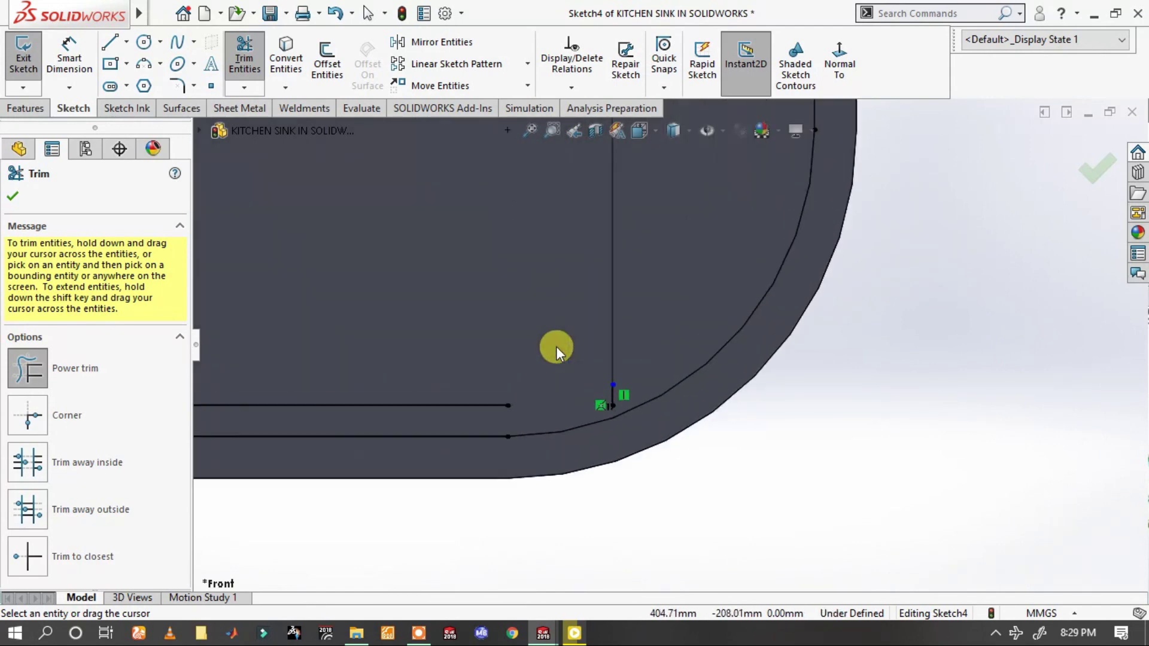
pyautogui.scroll(-1, 556, 347)
pyautogui.scroll(-1, 652, 380)
pyautogui.moveTo(608, 402); pyautogui.dragTo(594, 394)
pyautogui.scroll(1, 594, 394)
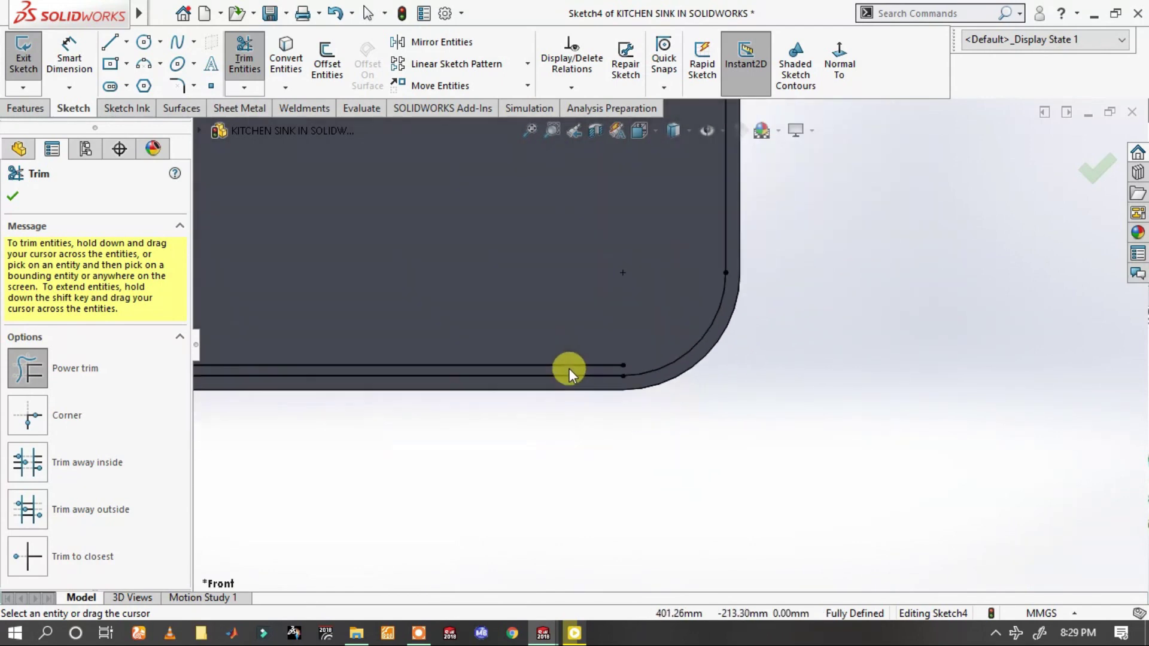
pyautogui.scroll(2, 569, 368)
pyautogui.scroll(-3, 590, 193)
pyautogui.scroll(-1, 590, 193)
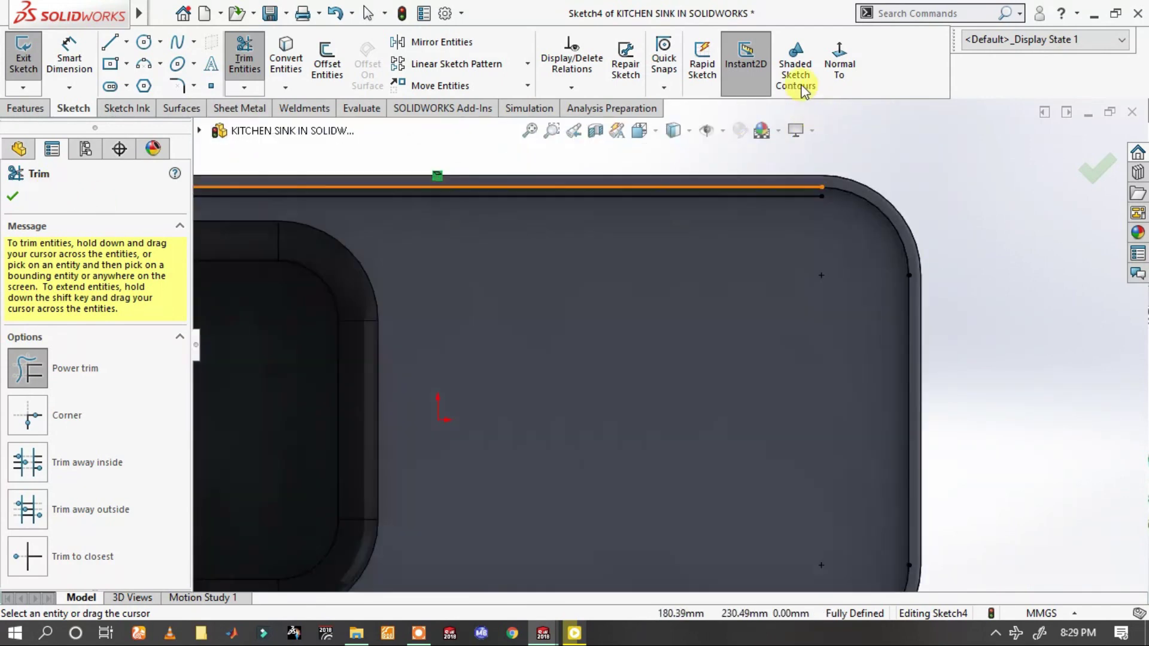
# - Draw a vertical line from the top-right endpoint down to the bottom sketch line
pyautogui.click(109, 45)
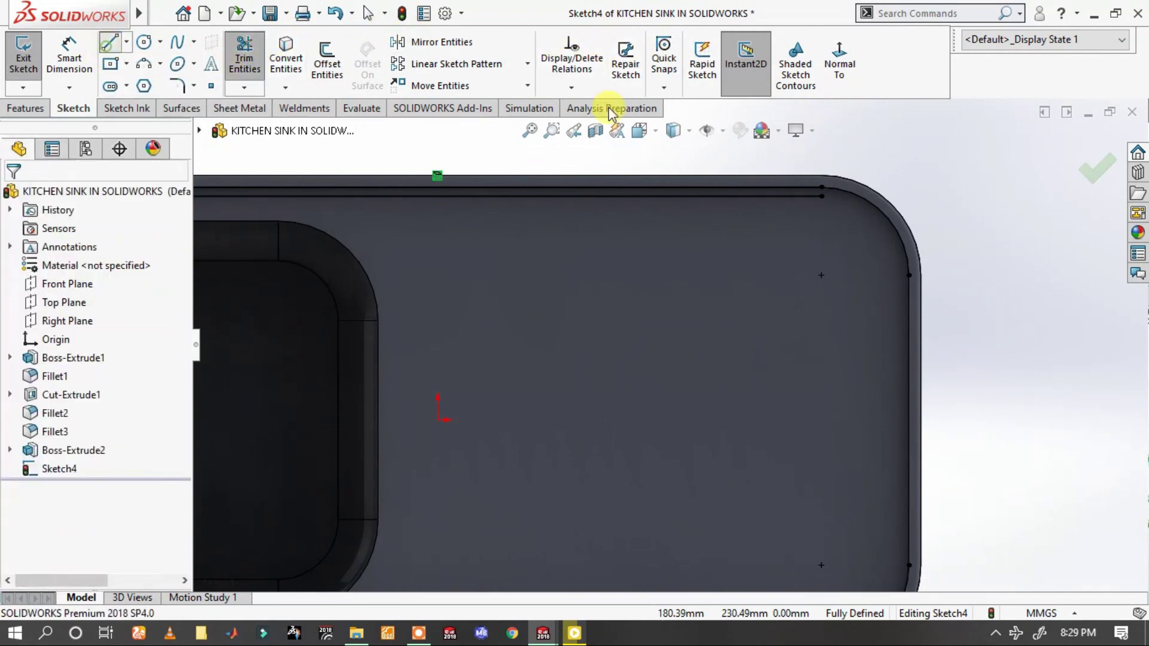
pyautogui.click(835, 191)
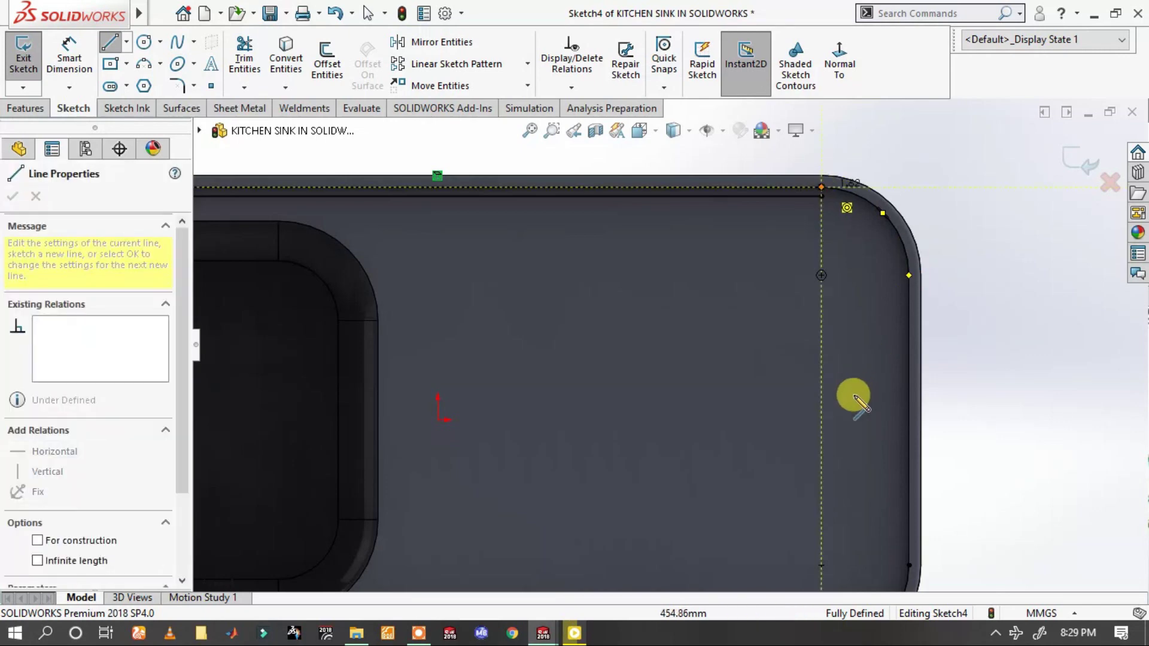
pyautogui.scroll(3, 744, 500)
pyautogui.scroll(-4, 736, 443)
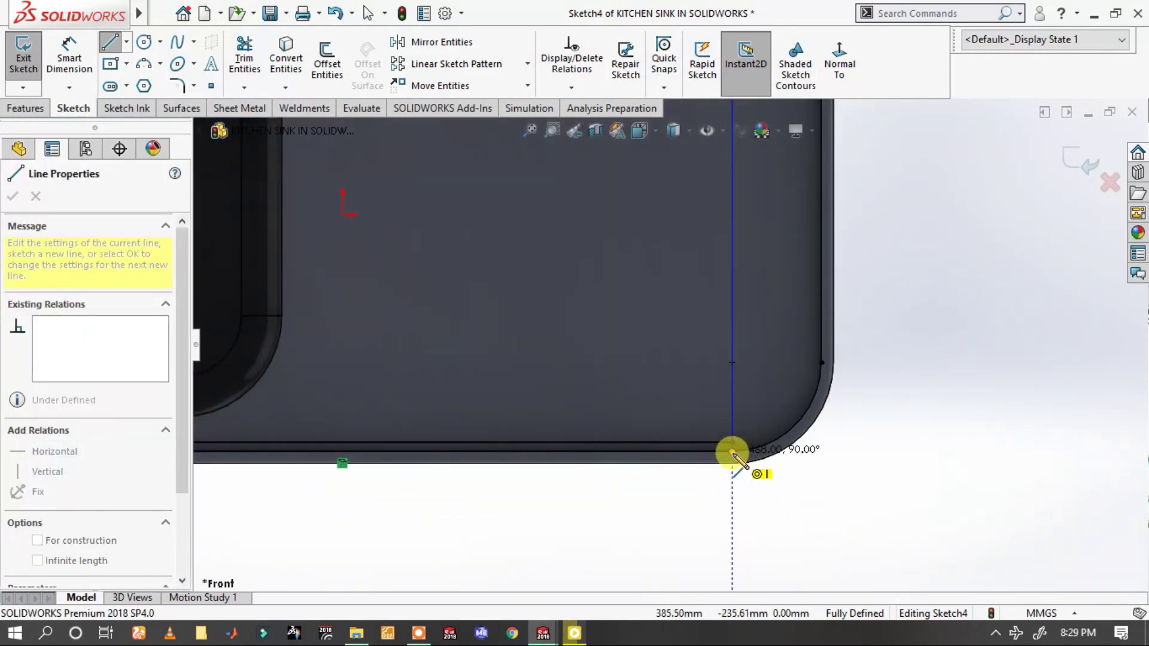
pyautogui.click(732, 453)
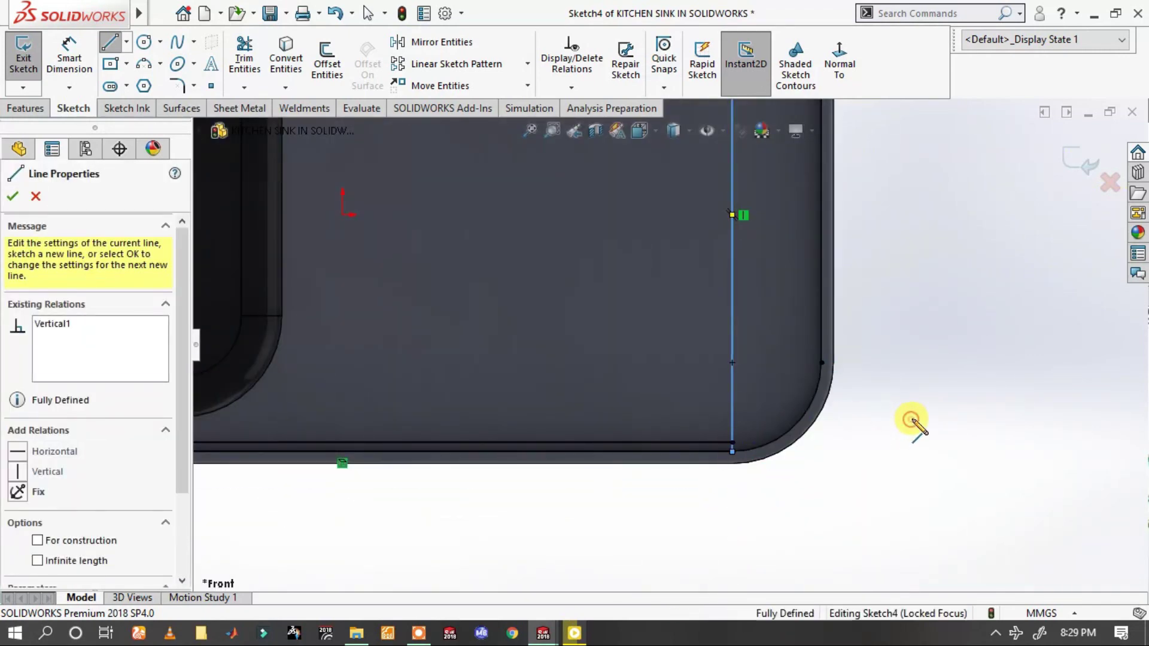
pyautogui.rightClick(913, 419)
pyautogui.click(946, 443)
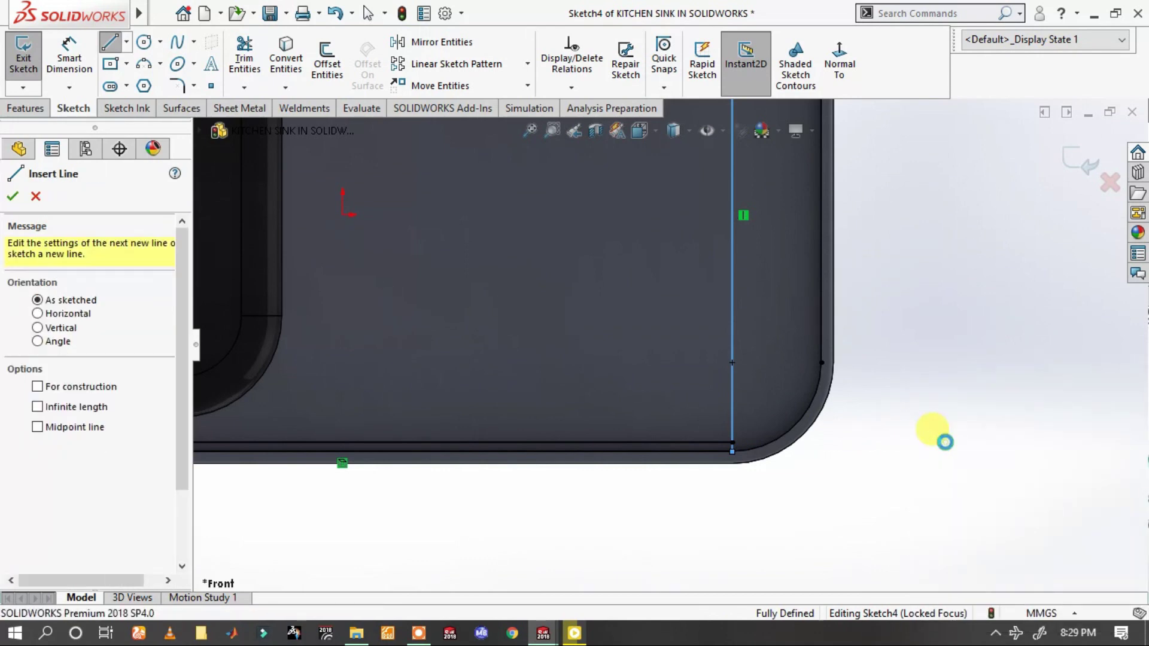
pyautogui.scroll(-4, 814, 369)
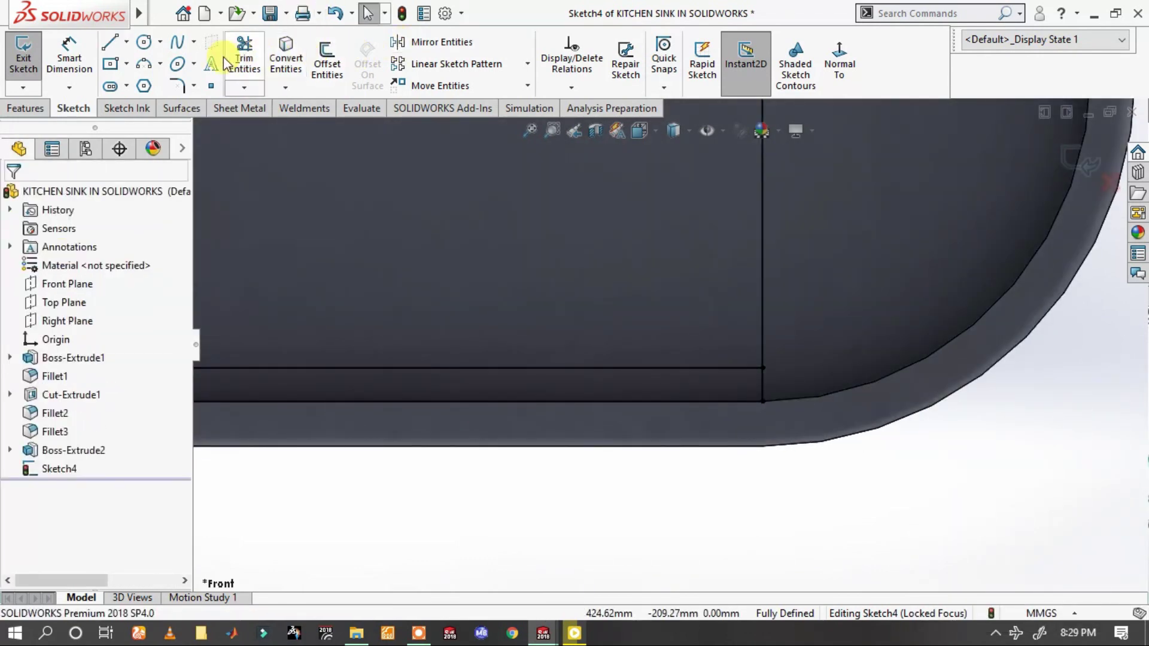
# - Fillet the bottom and top corners of the new right-end line with 5 mm radius
pyautogui.click(178, 83)
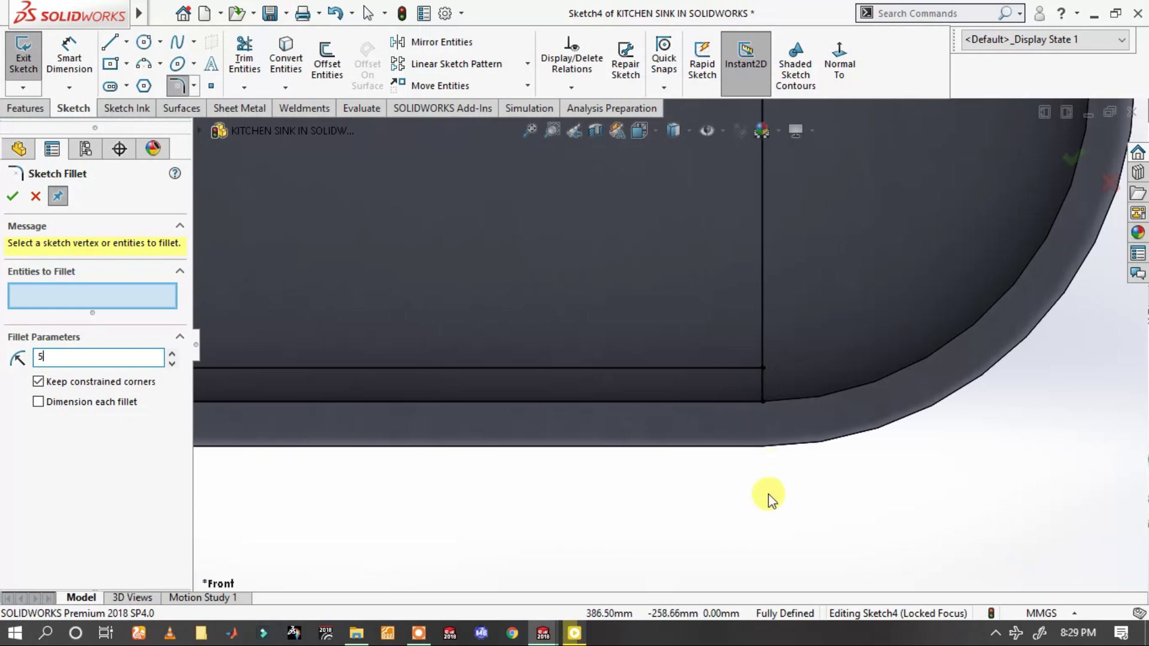
pyautogui.click(760, 400)
pyautogui.scroll(2, 766, 360)
pyautogui.scroll(-2, 672, 210)
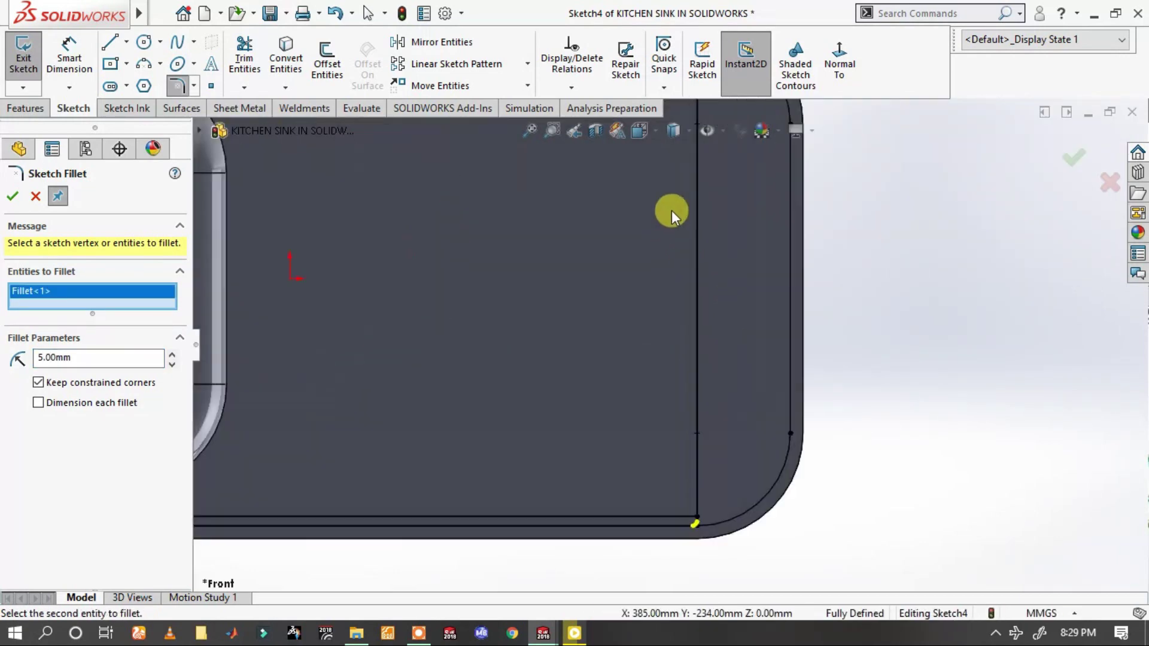
pyautogui.scroll(3, 592, 246)
pyautogui.scroll(-3, 795, 243)
pyautogui.click(788, 256)
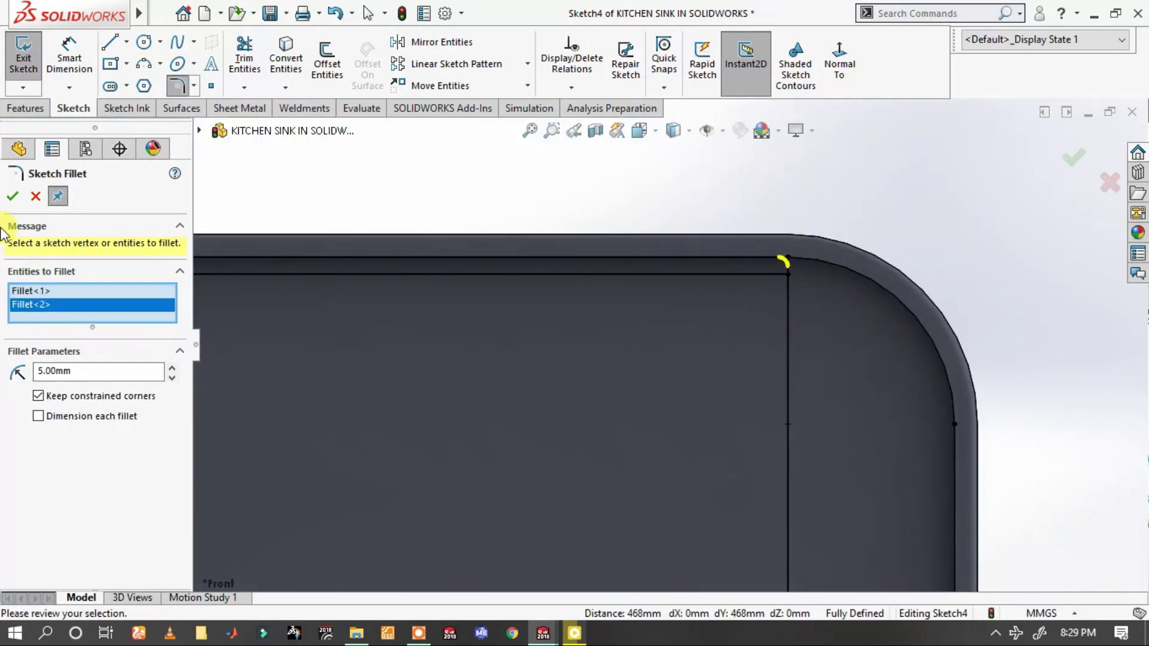
pyautogui.click(14, 200)
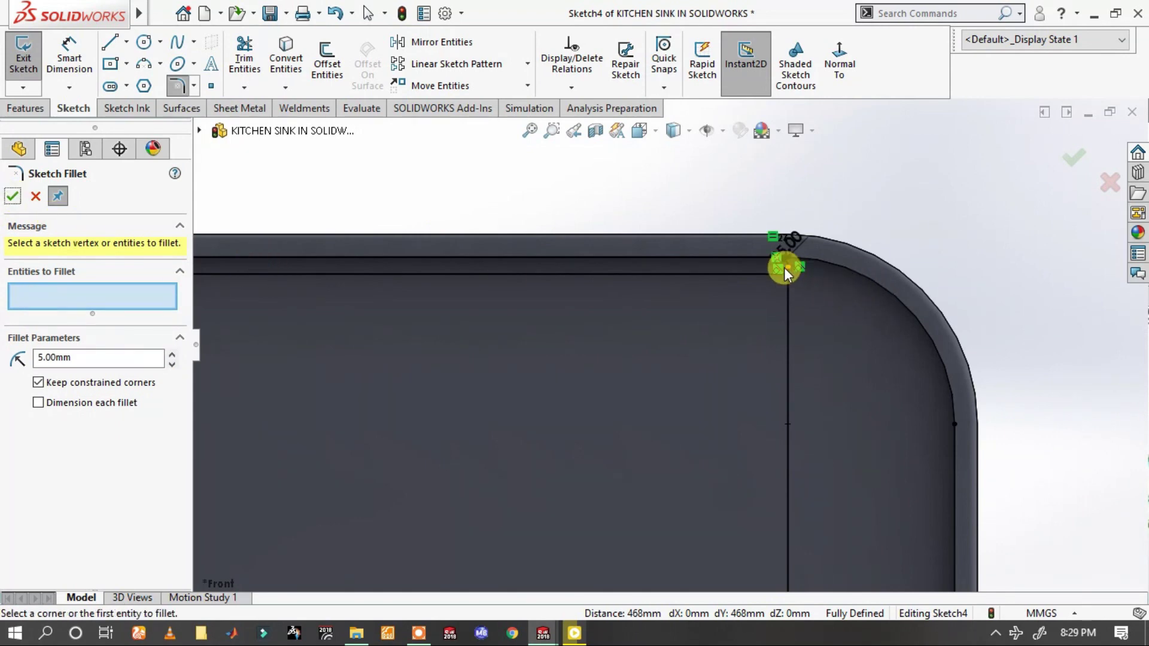
pyautogui.scroll(-2, 772, 282)
pyautogui.scroll(-2, 745, 304)
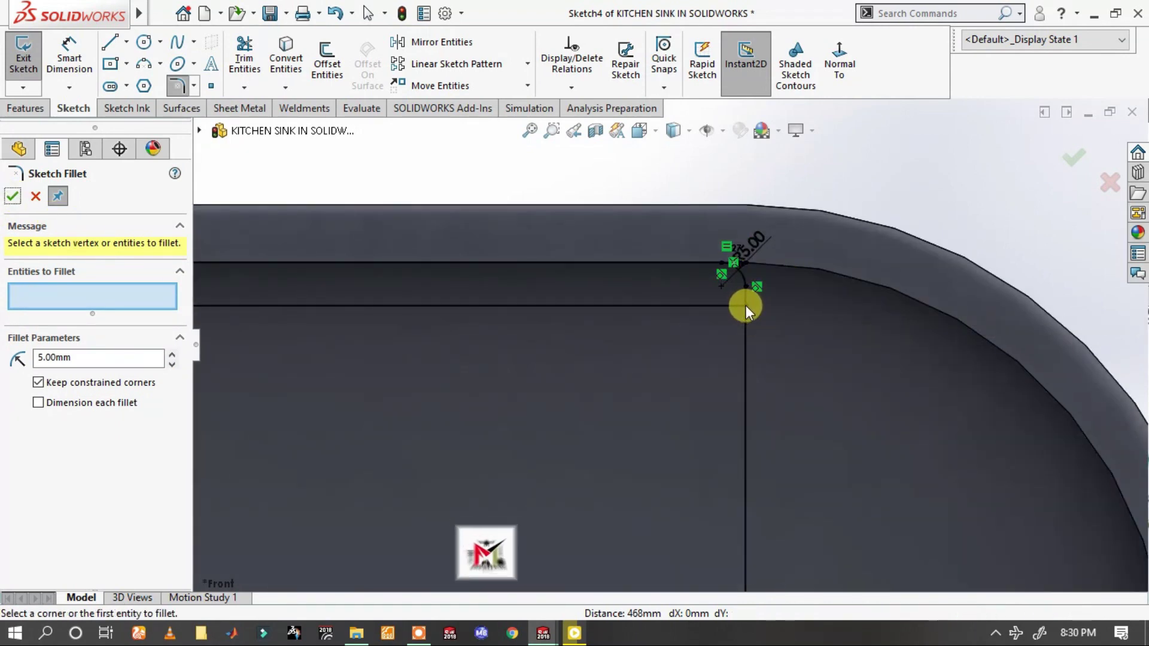
pyautogui.click(746, 305)
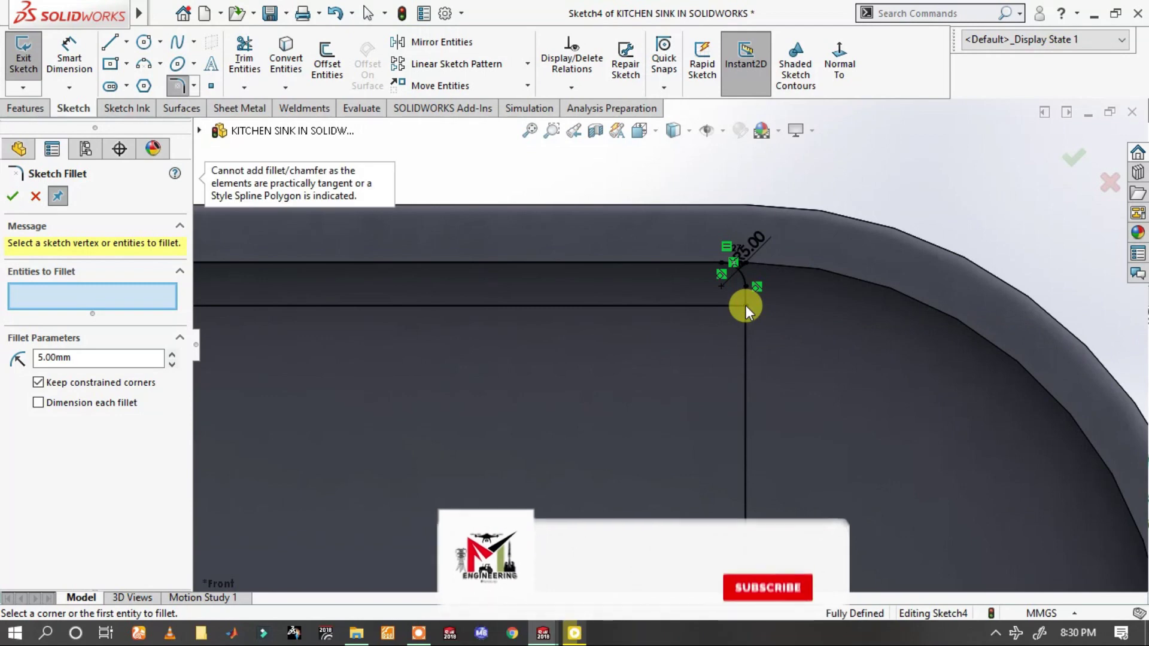
pyautogui.click(12, 197)
pyautogui.scroll(2, 663, 356)
# - Select the inner outline chain and convert it to construction geometry
pyautogui.scroll(3, 578, 299)
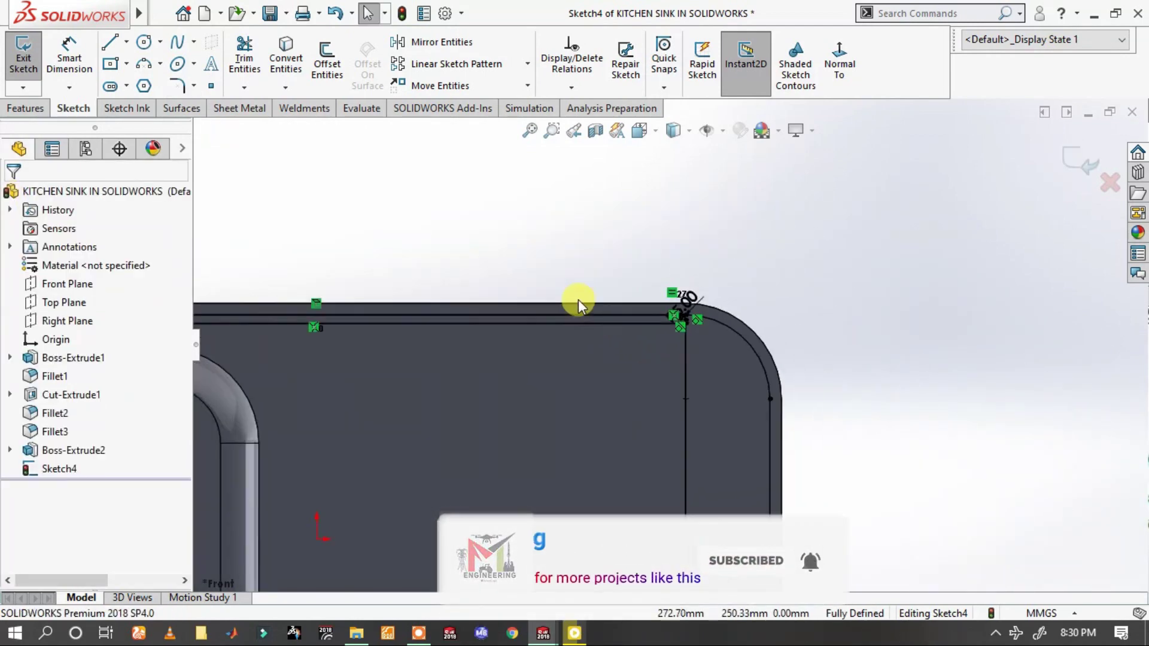
pyautogui.scroll(2, 477, 303)
pyautogui.scroll(-1, 475, 346)
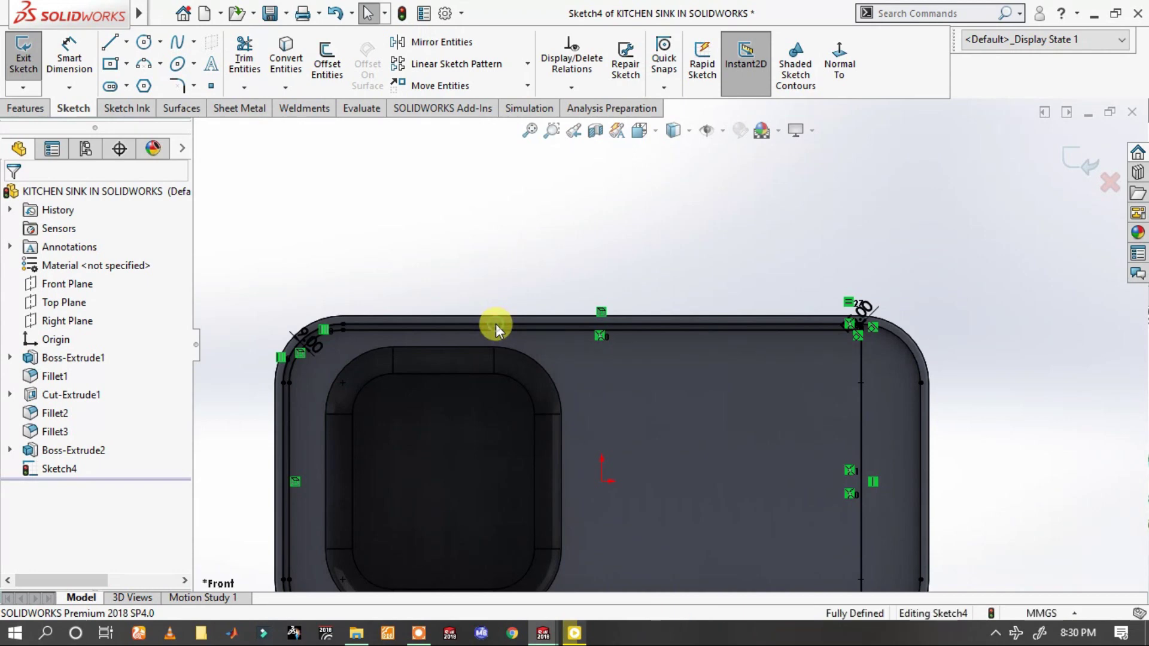
pyautogui.rightClick(496, 324)
pyautogui.click(546, 283)
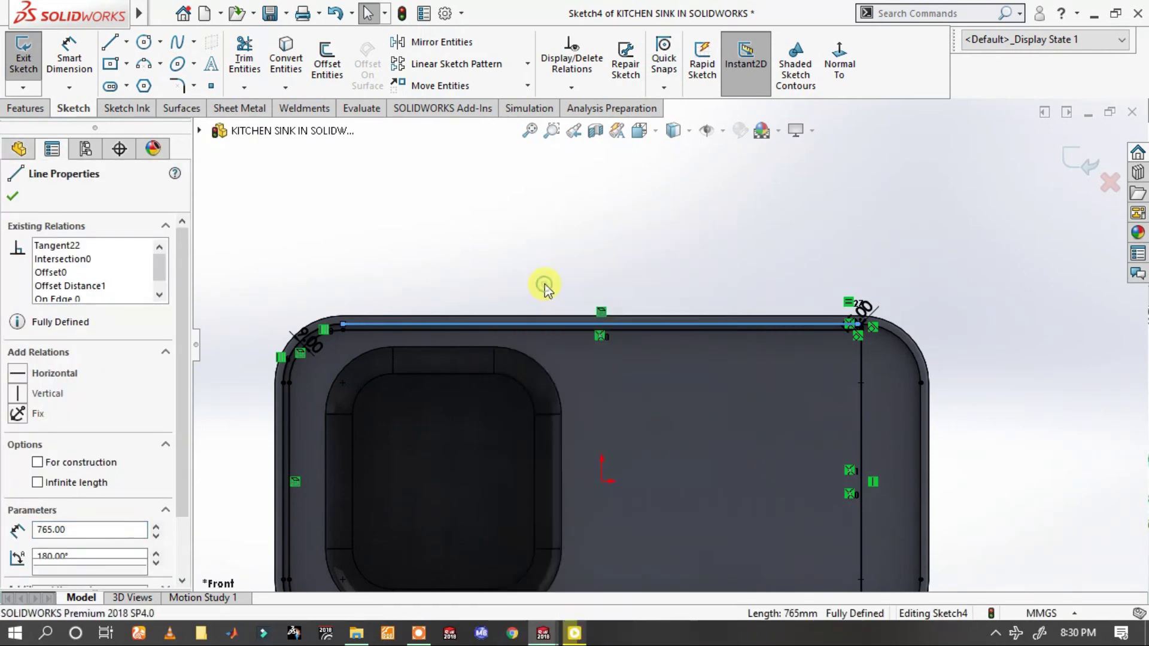
pyautogui.rightClick(404, 323)
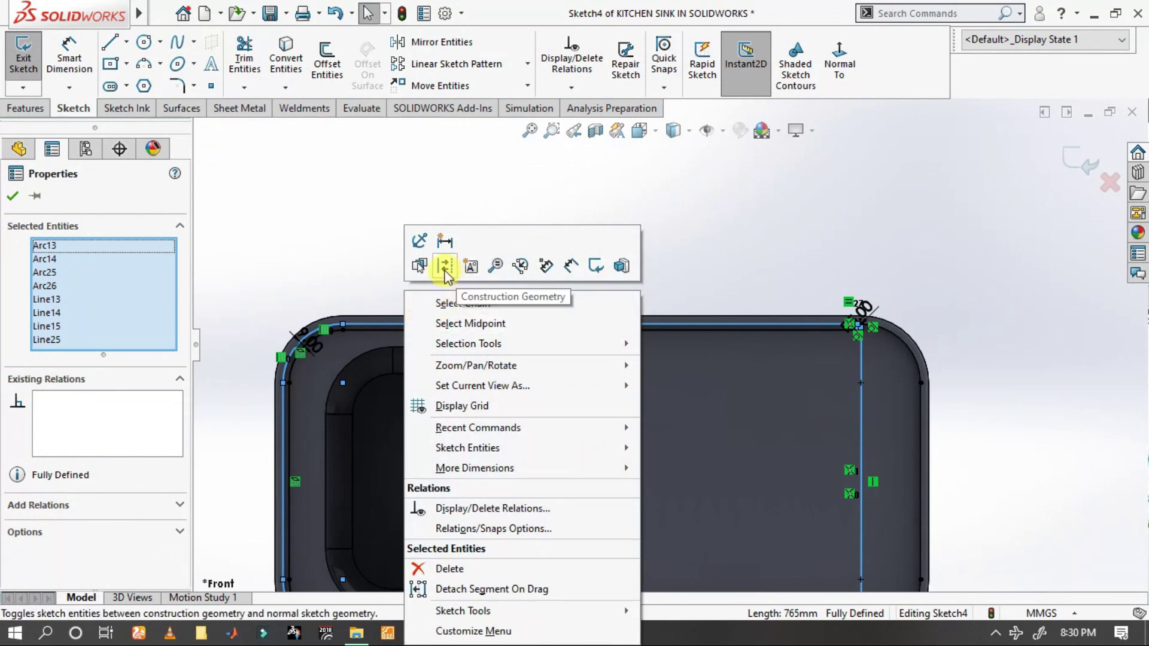
pyautogui.click(446, 276)
# - Try a sketch fillet at the top-right corner, which fails and is cancelled
pyautogui.scroll(-3, 877, 403)
pyautogui.scroll(-3, 778, 182)
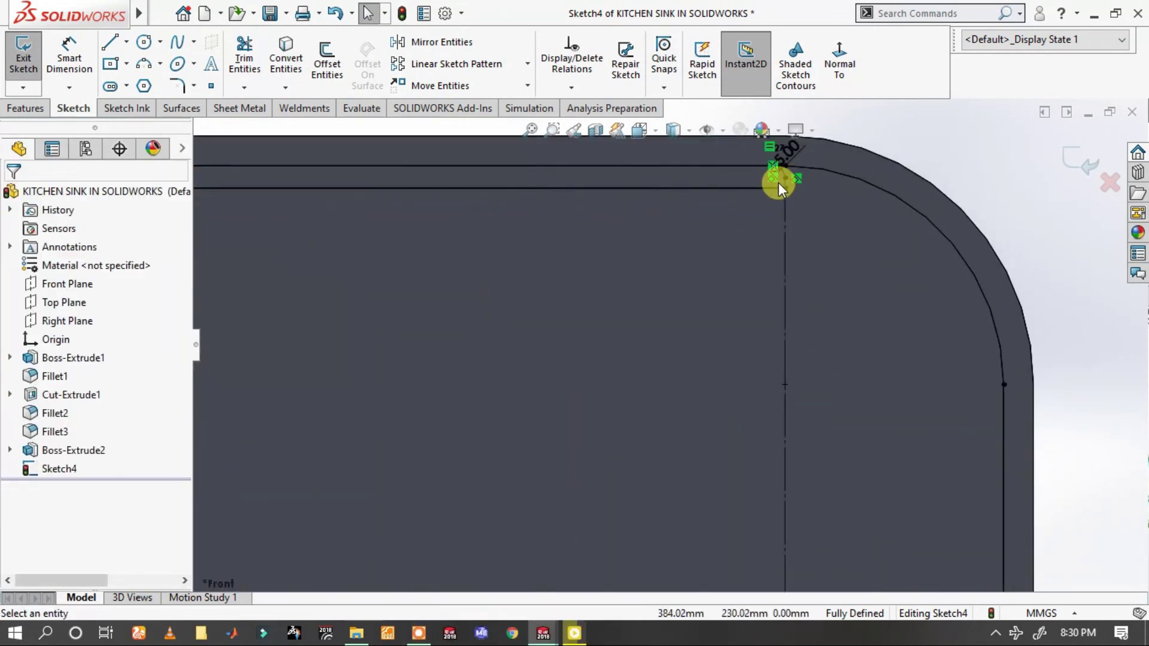
pyautogui.scroll(-2, 772, 216)
pyautogui.scroll(-2, 765, 251)
pyautogui.click(763, 257)
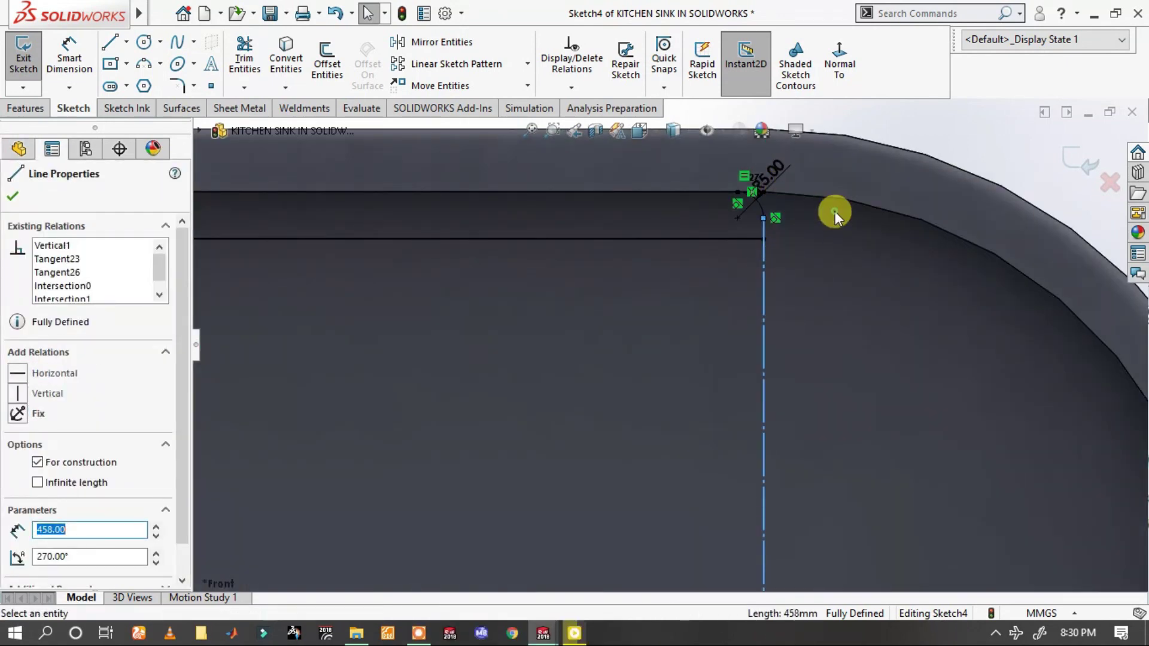
pyautogui.click(835, 211)
pyautogui.scroll(-1, 764, 237)
pyautogui.scroll(-1, 764, 237)
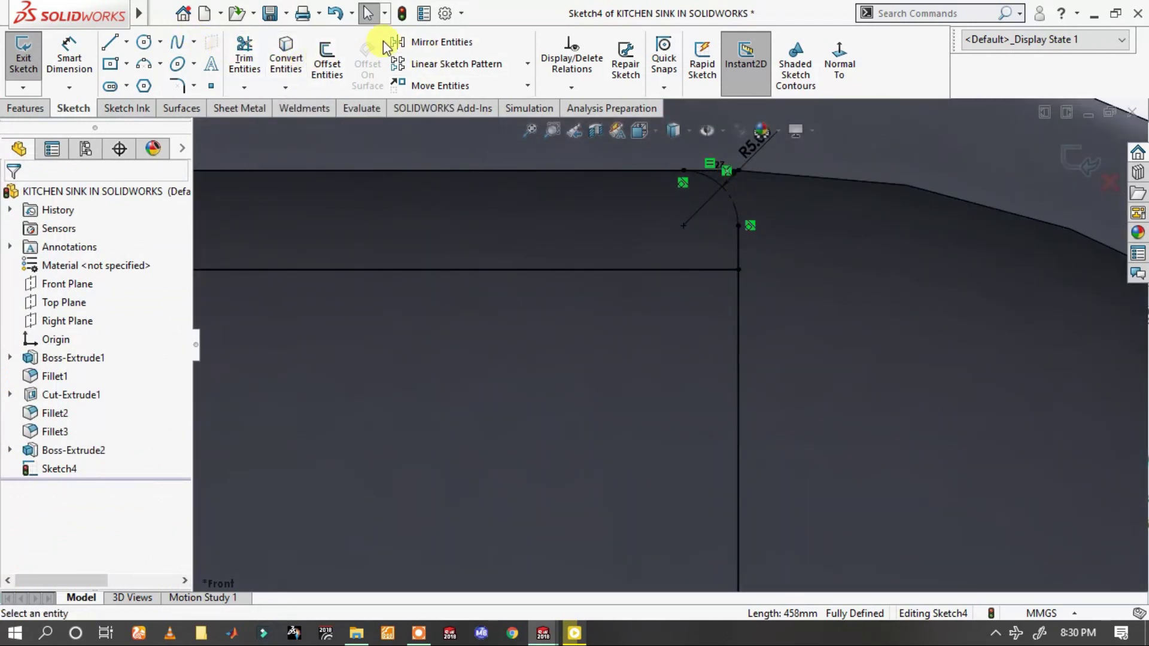
pyautogui.click(177, 88)
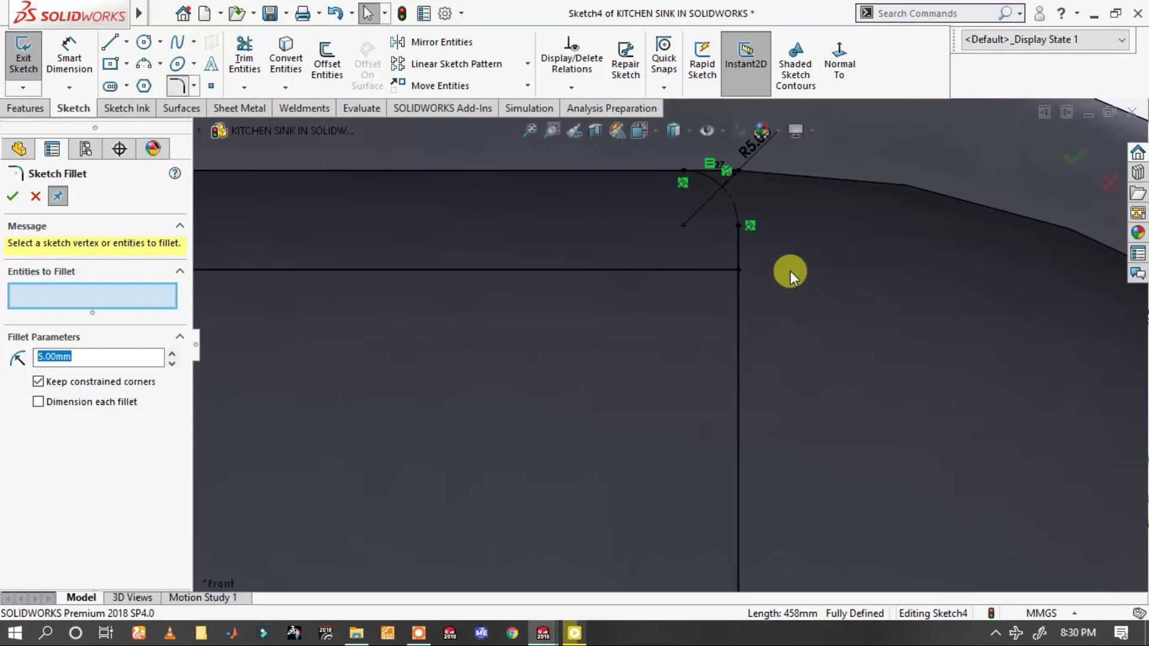
pyautogui.click(740, 269)
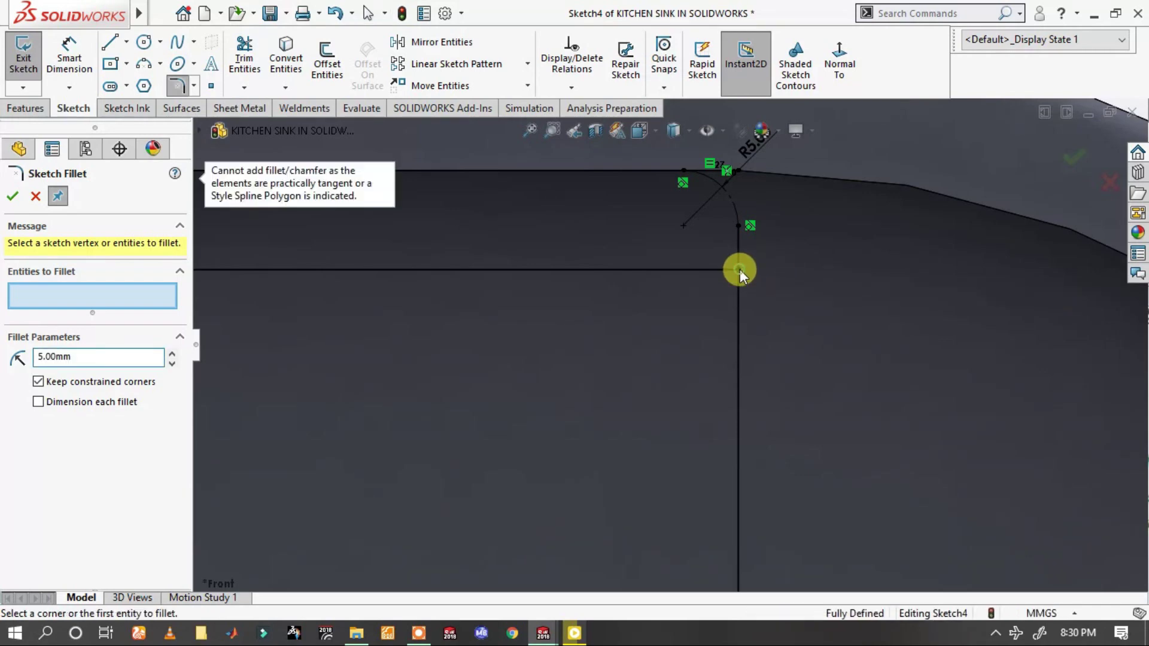
pyautogui.click(34, 199)
pyautogui.click(239, 51)
# - Trim away the small arc near the top-right corner
pyautogui.moveTo(795, 244); pyautogui.dragTo(731, 242)
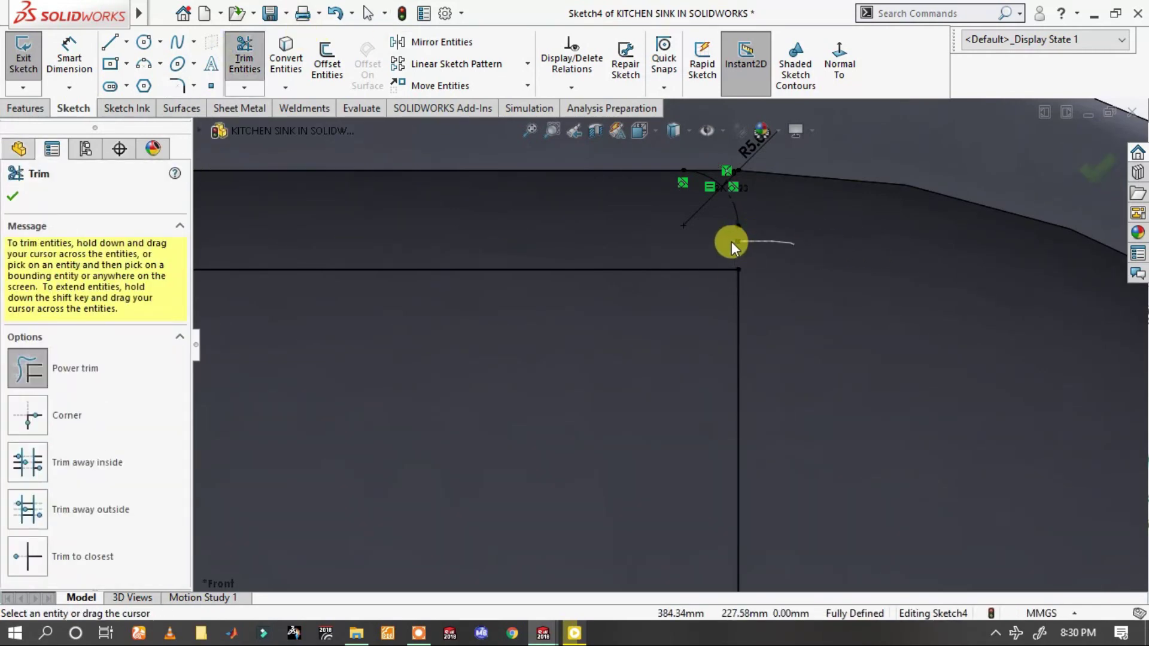
pyautogui.scroll(3, 732, 242)
pyautogui.scroll(2, 680, 404)
pyautogui.scroll(-2, 684, 496)
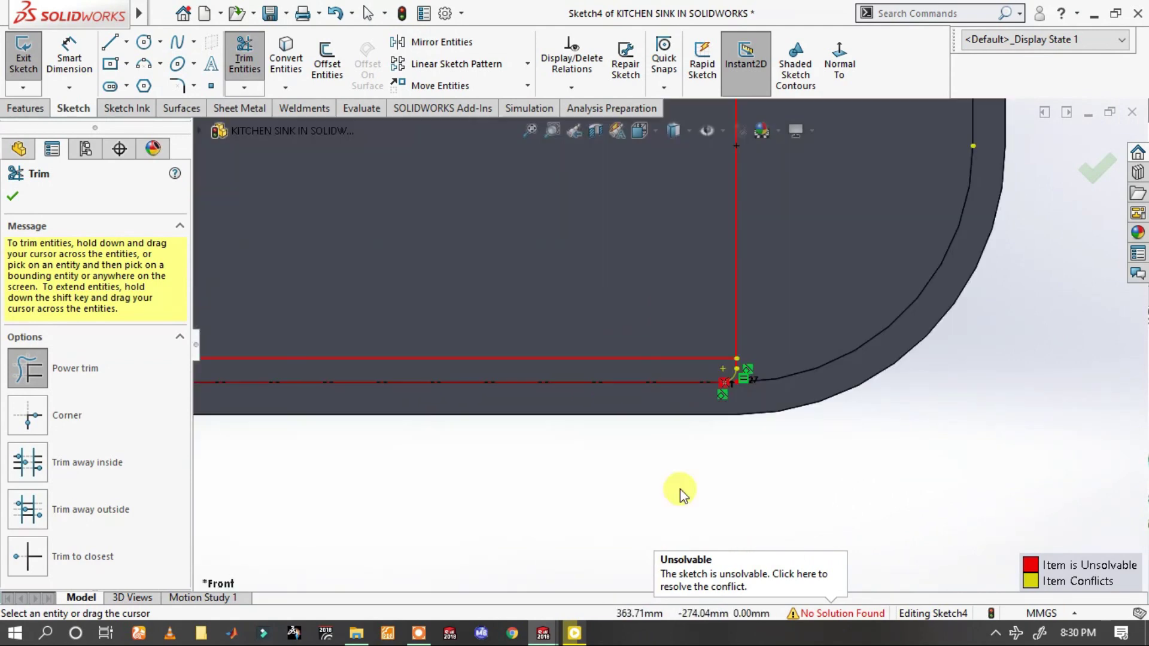
pyautogui.scroll(-1, 674, 458)
pyautogui.scroll(-1, 692, 478)
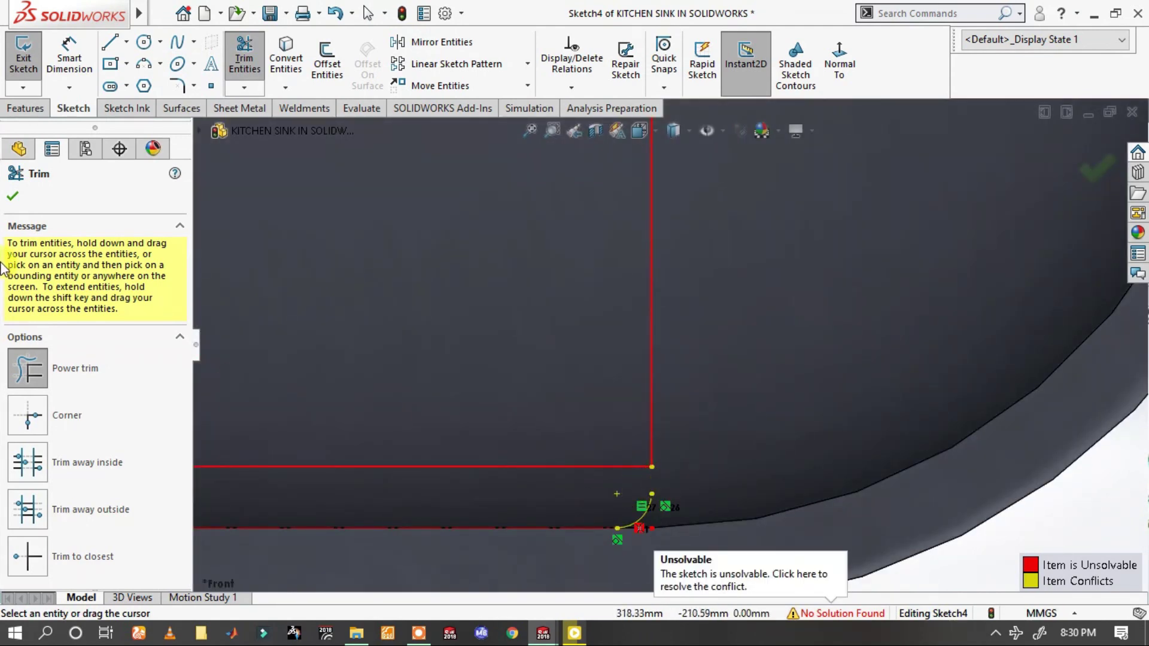
pyautogui.click(11, 195)
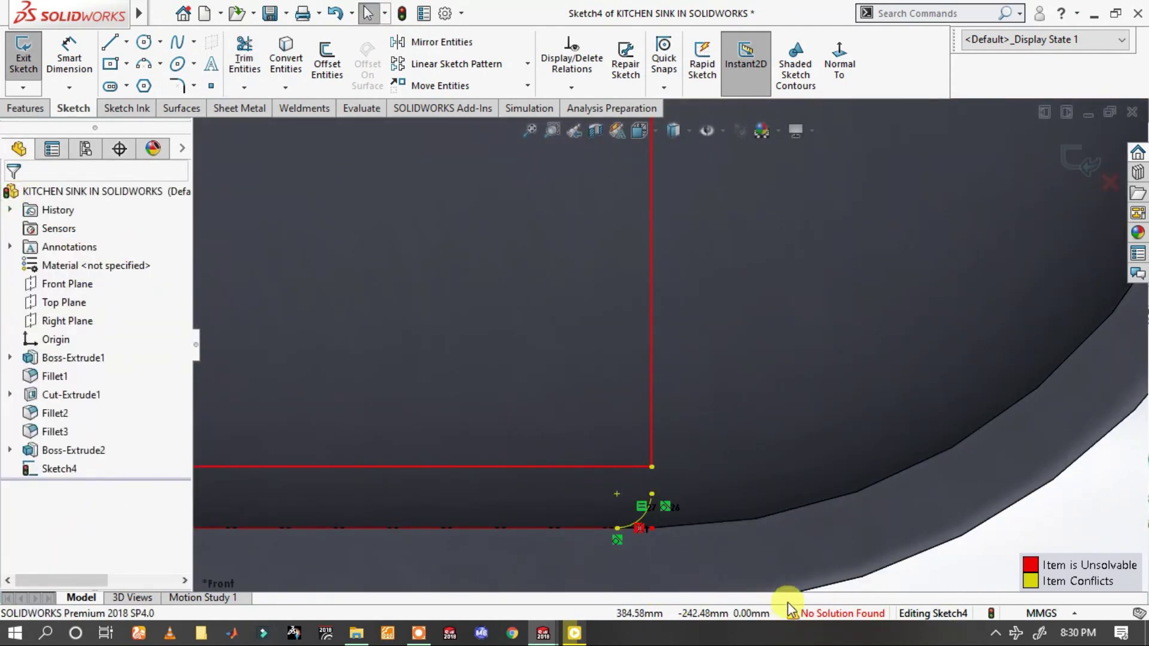
# - Delete the small R5 corner arcs, confirming deletion, until the sketch is fully defined
pyautogui.click(641, 514)
pyautogui.press('Delete')
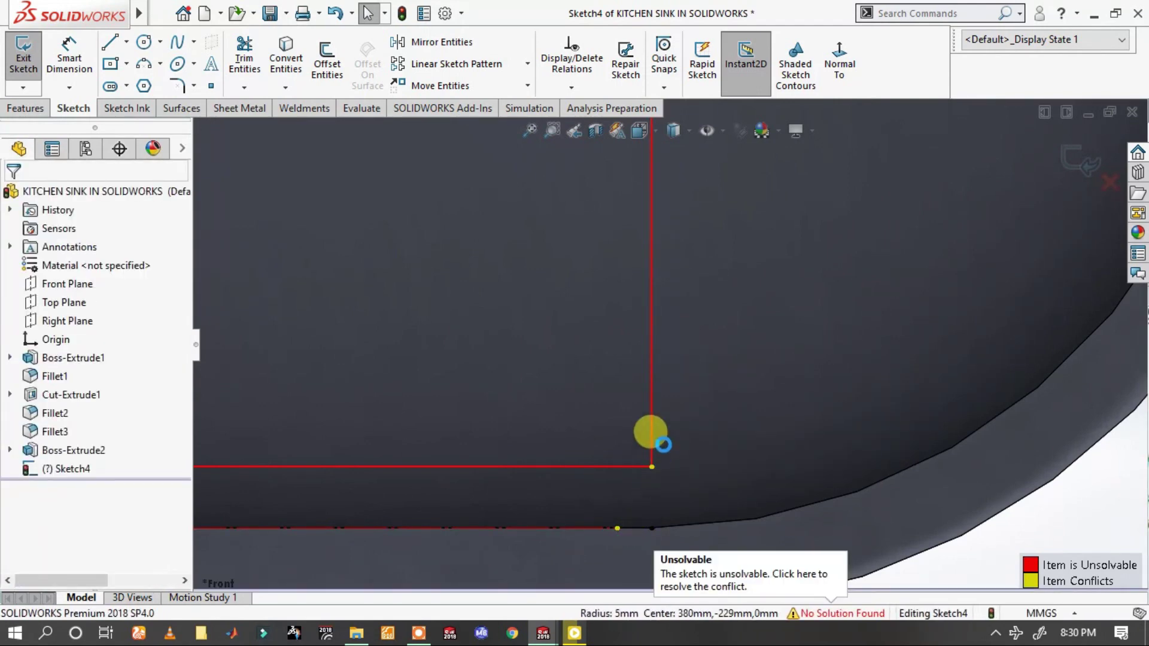
pyautogui.scroll(3, 663, 445)
pyautogui.scroll(3, 700, 289)
pyautogui.scroll(-3, 683, 189)
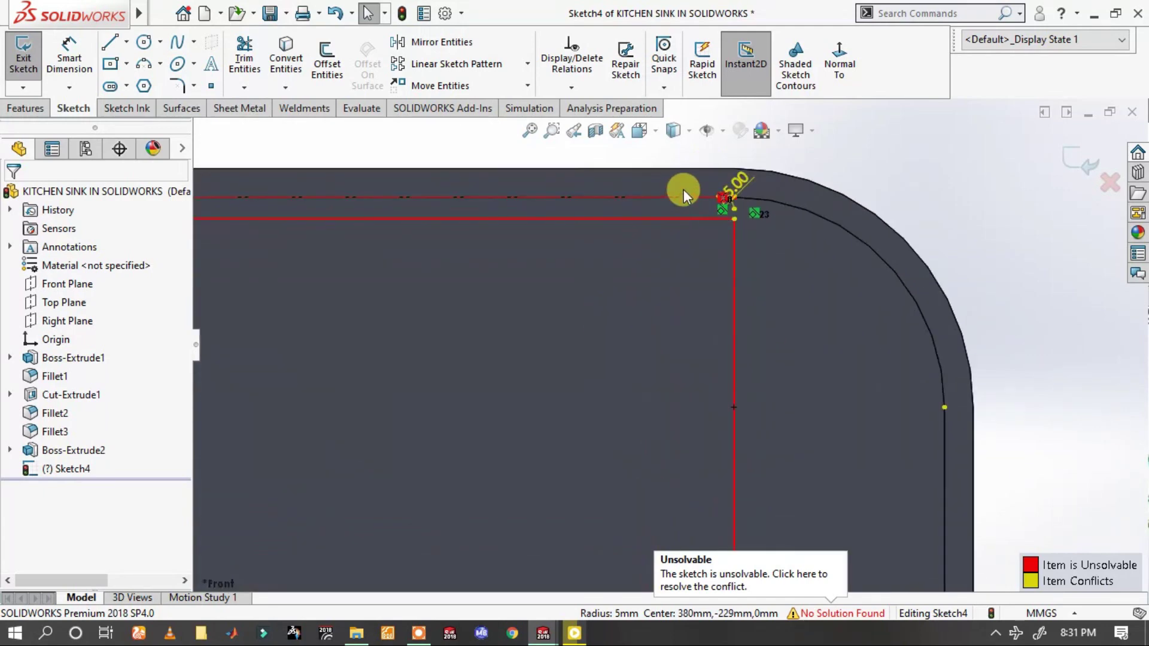
pyautogui.scroll(-3, 841, 332)
pyautogui.click(822, 309)
pyautogui.press('Delete')
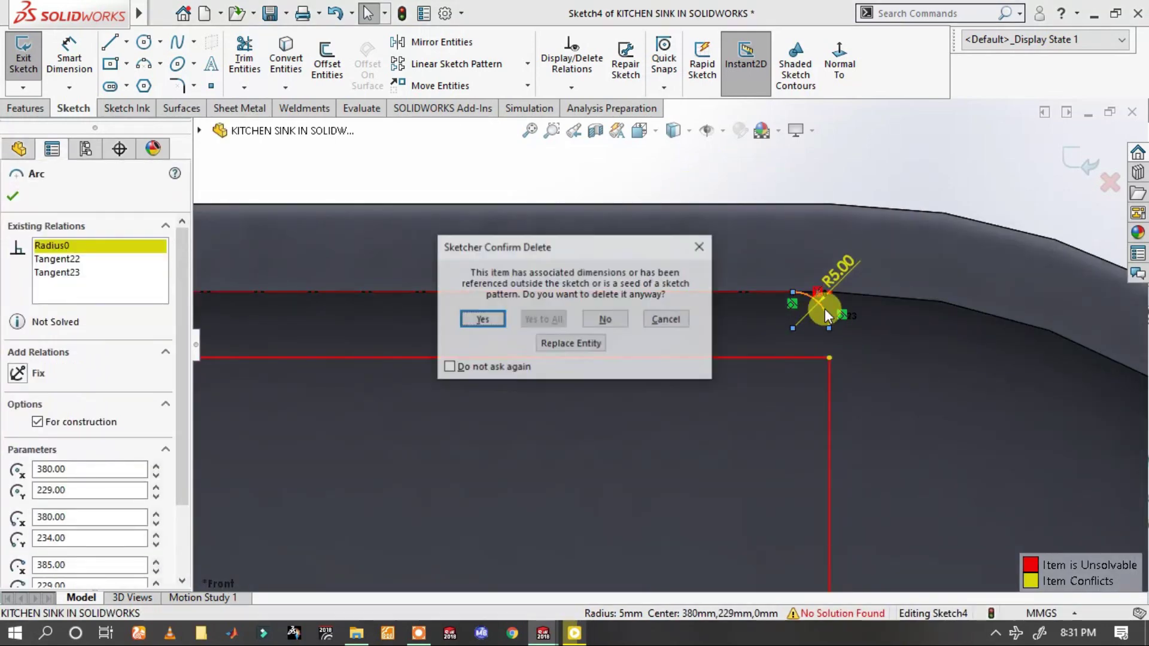
pyautogui.press('Return')
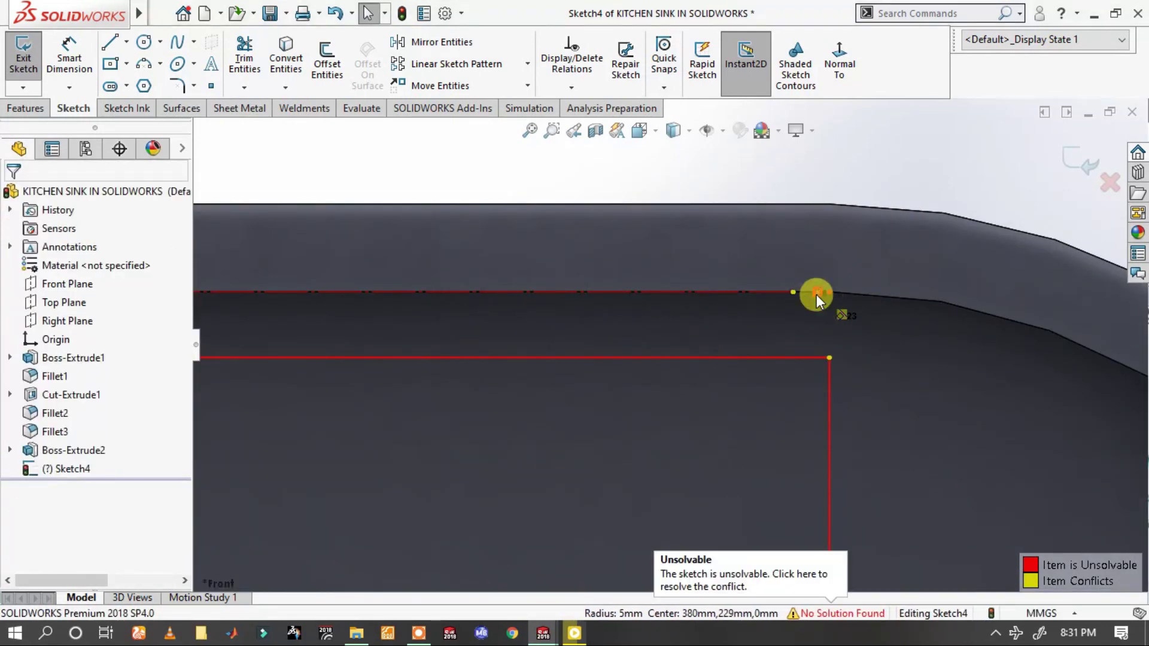
pyautogui.scroll(2, 784, 311)
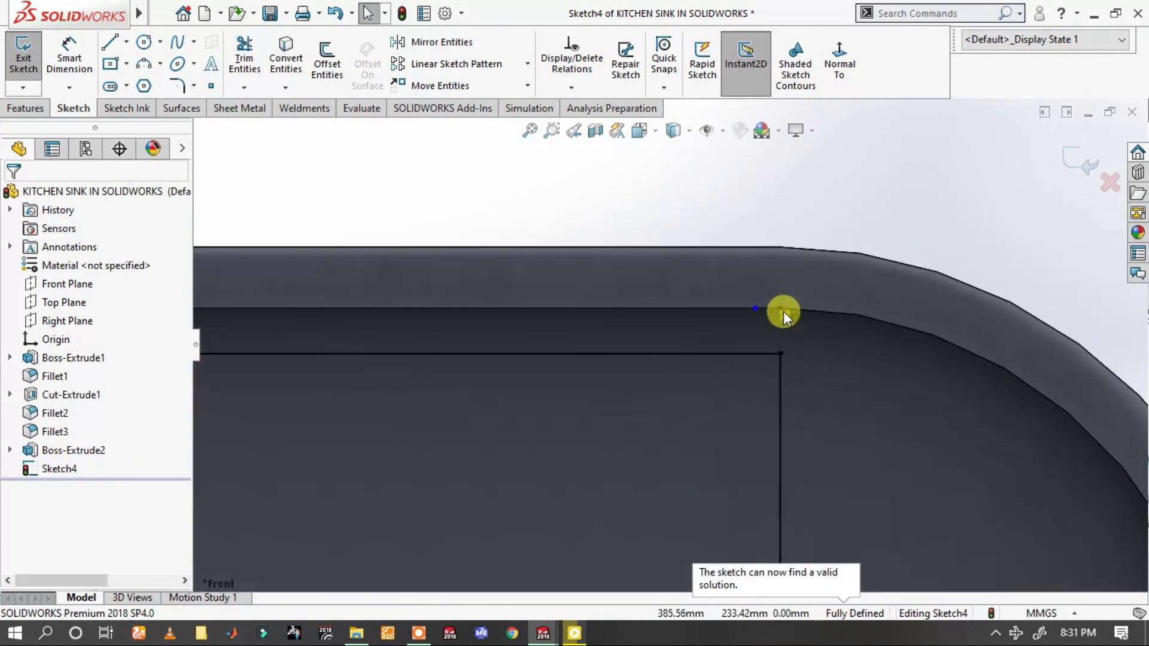
pyautogui.click(782, 318)
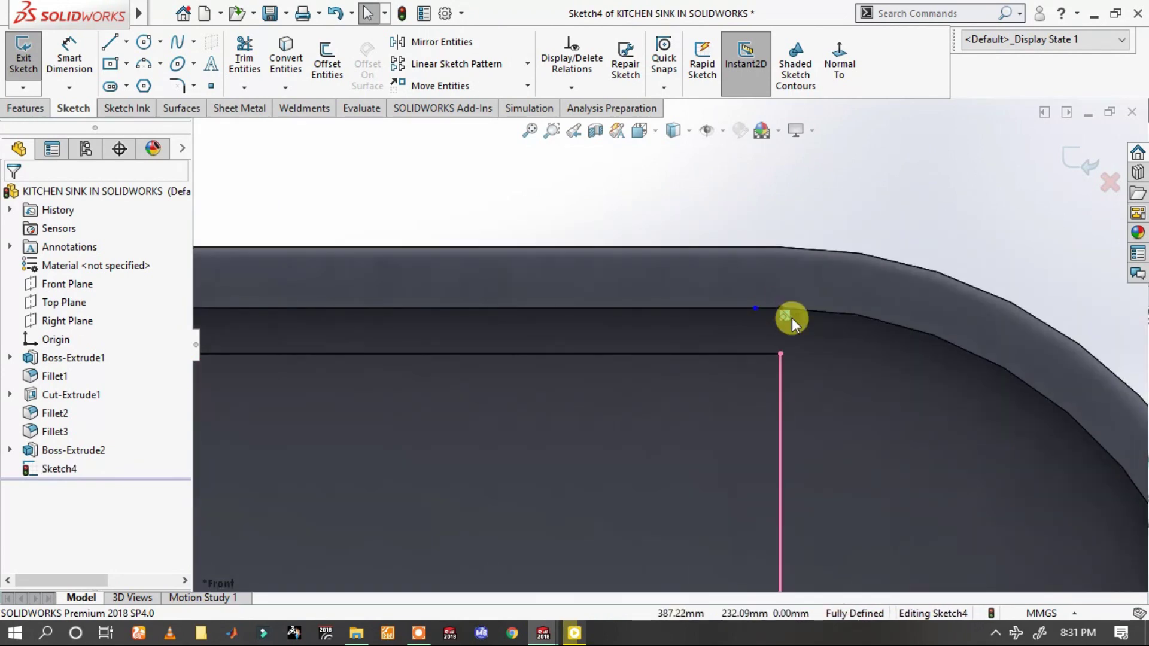
pyautogui.hotkey('ctrl', '8')
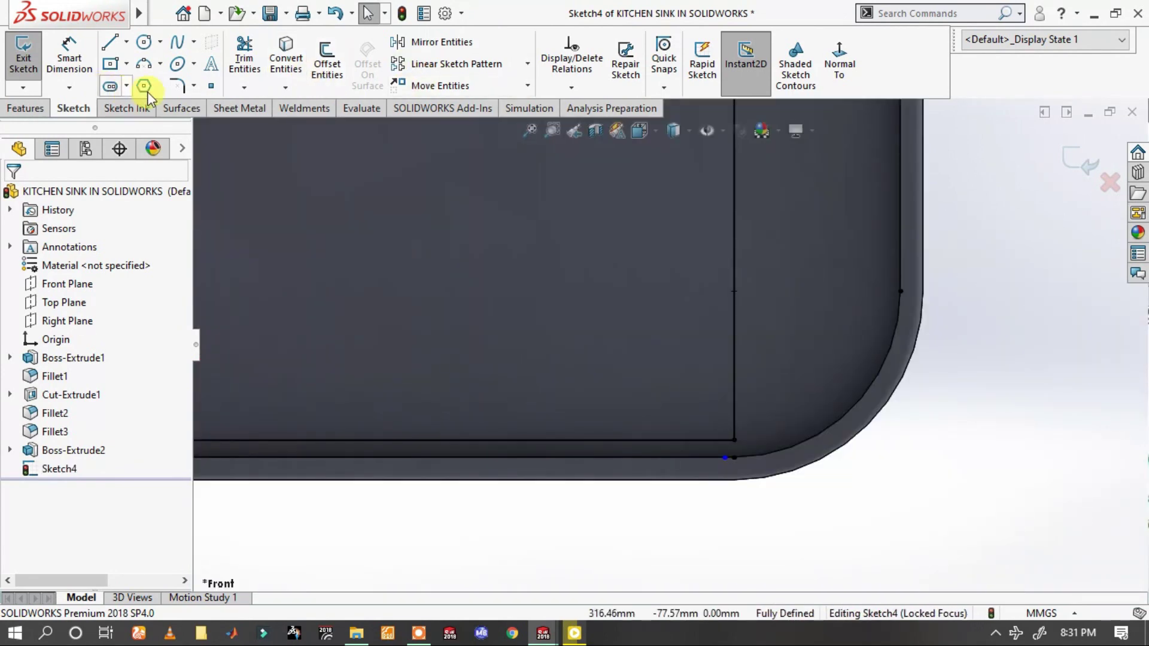
# - Fillet the vertical dividing line's bottom and top corners with 100 mm radius
pyautogui.click(174, 87)
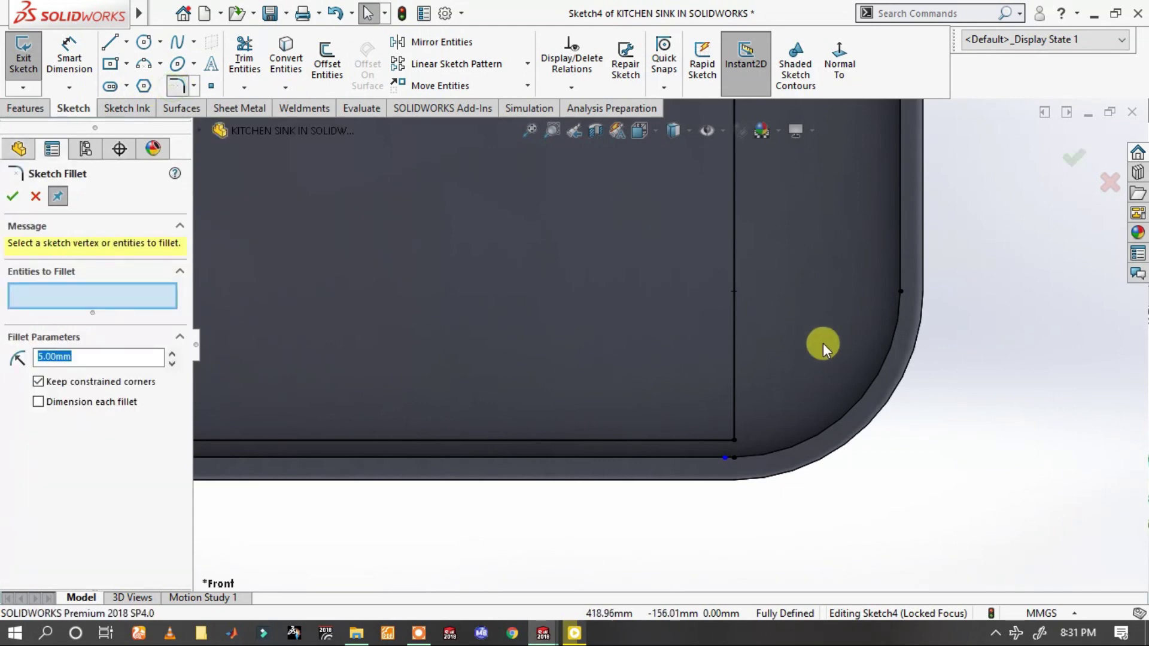
pyautogui.click(734, 436)
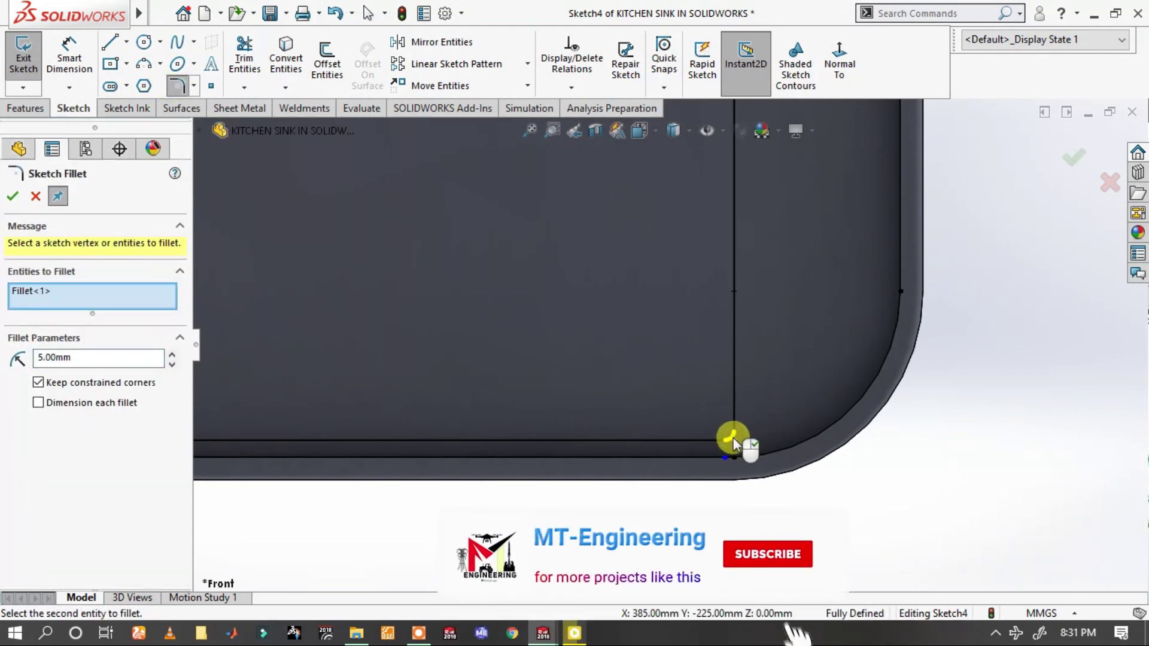
pyautogui.click(103, 359)
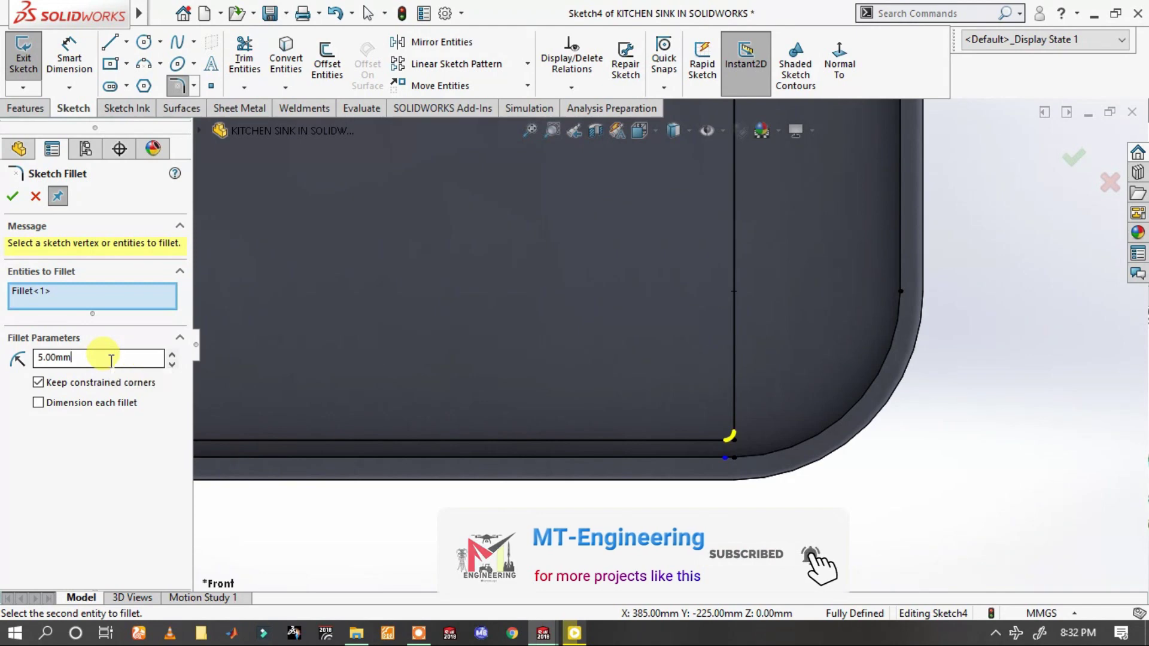
pyautogui.doubleClick(62, 357)
pyautogui.write('100')
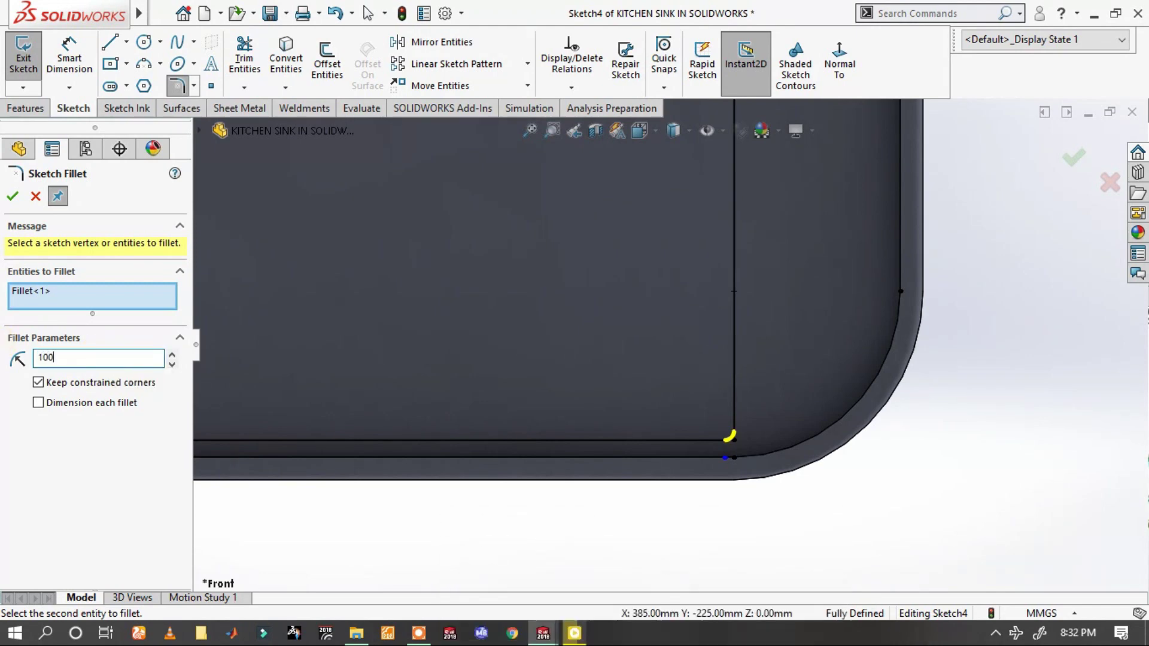
pyautogui.press('Return')
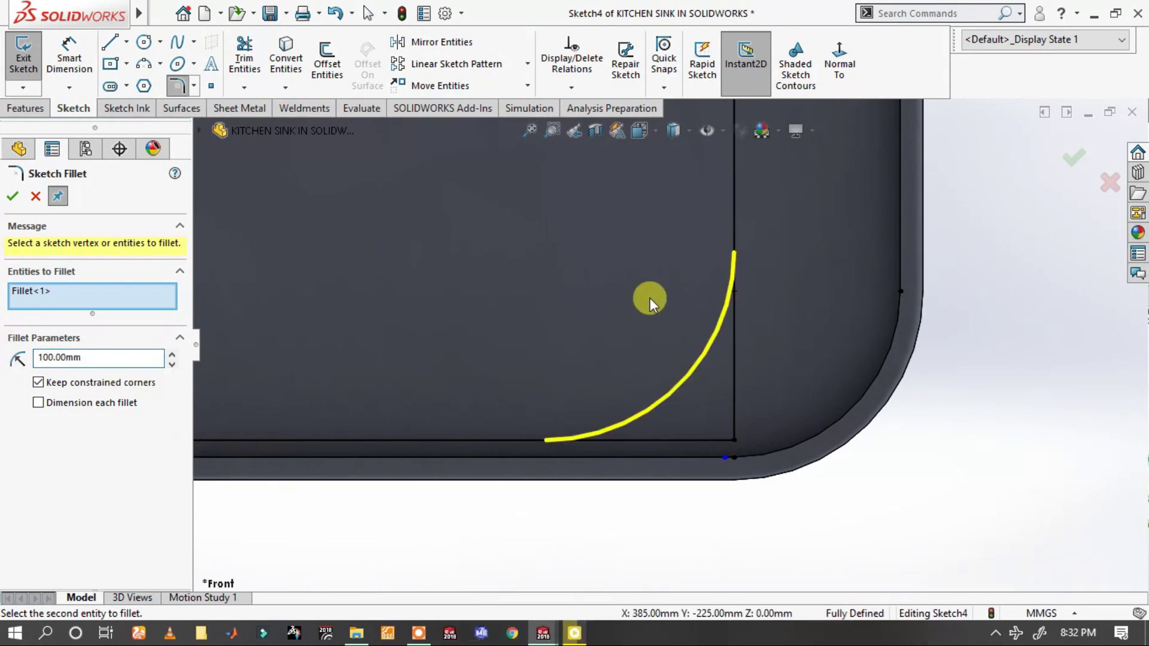
pyautogui.scroll(4, 648, 297)
pyautogui.scroll(-3, 692, 232)
pyautogui.scroll(-2, 647, 269)
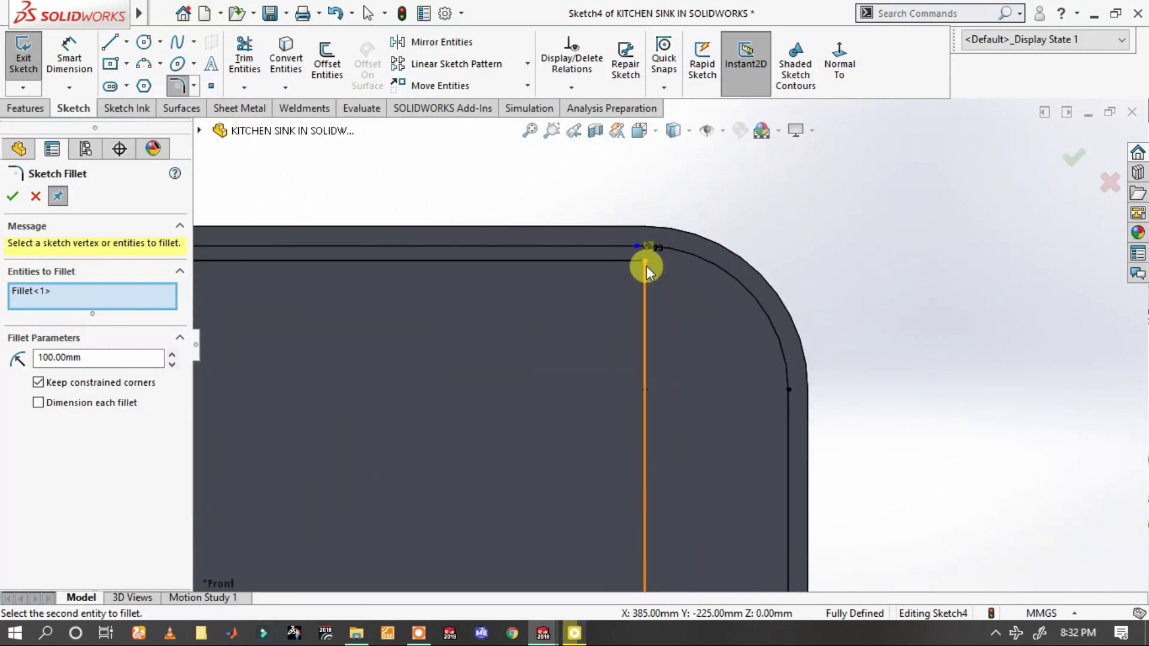
pyautogui.click(645, 261)
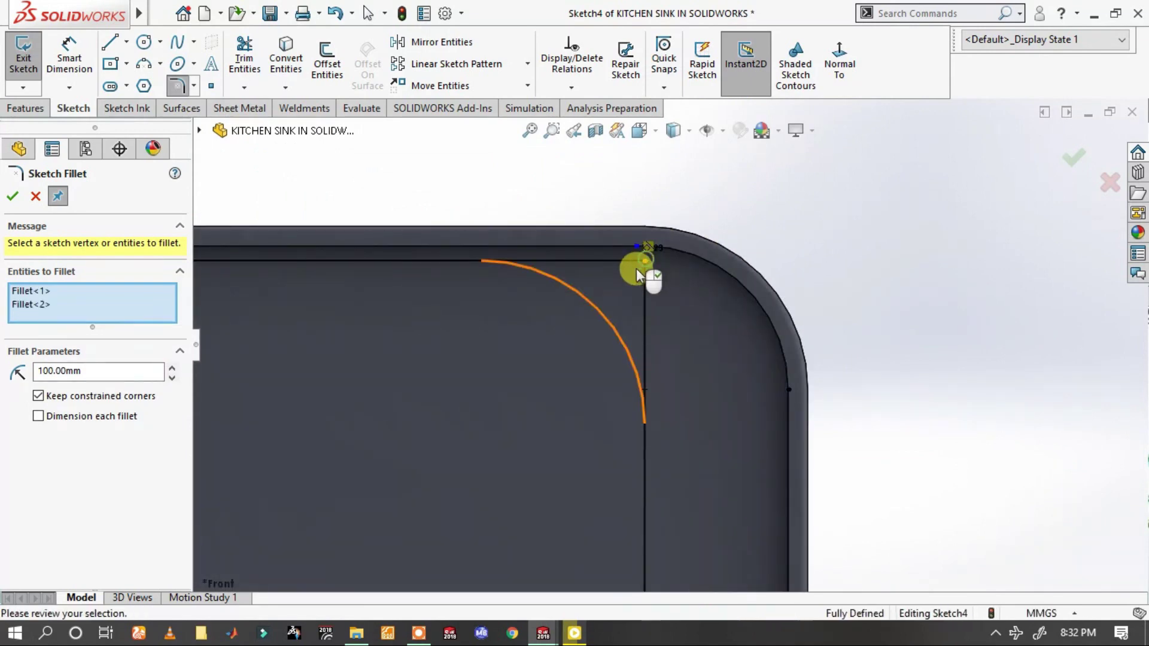
pyautogui.click(13, 197)
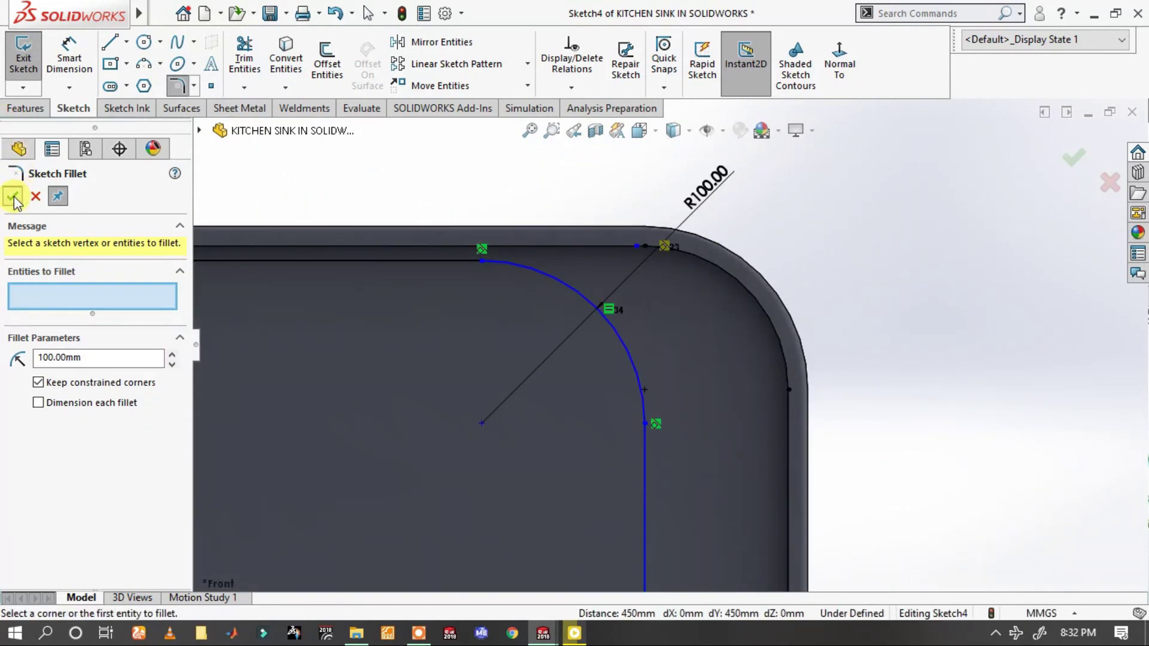
pyautogui.click(13, 198)
pyautogui.scroll(5, 541, 394)
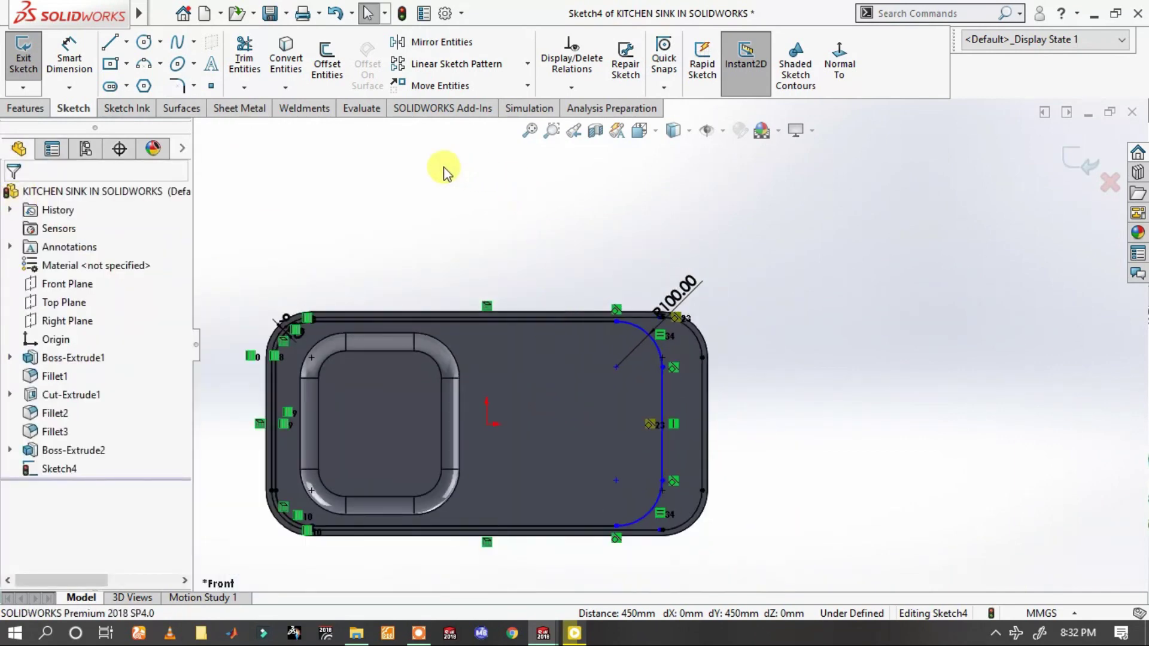
# - Dimension the drainboard dividing line 60 mm from the model's right edge
pyautogui.click(75, 55)
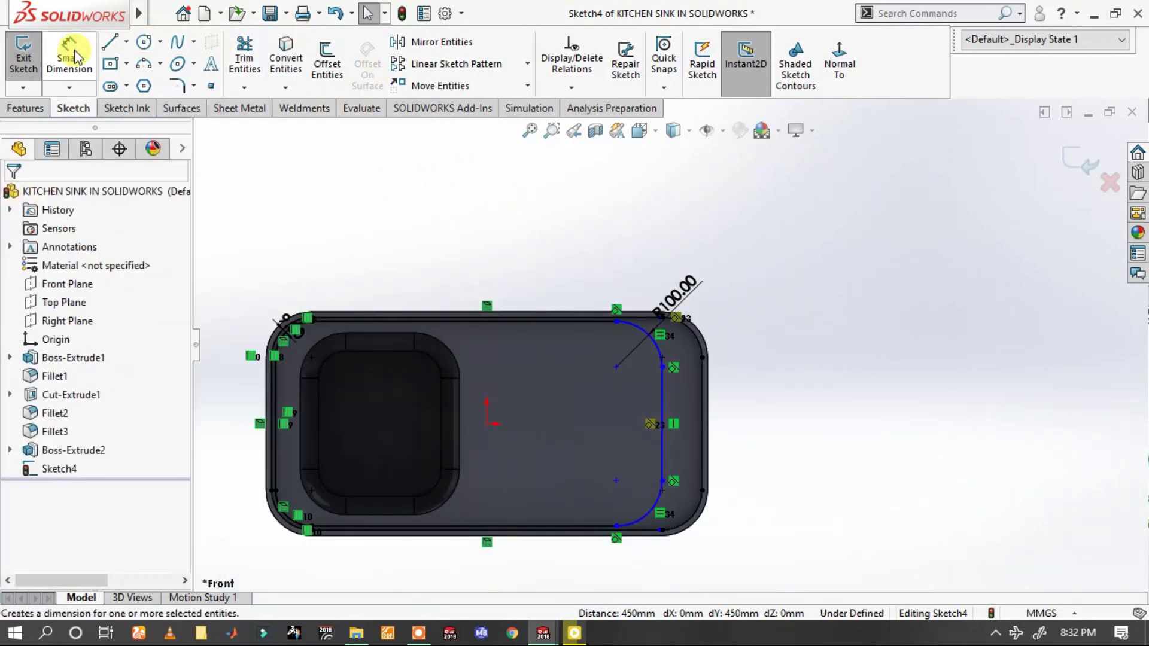
pyautogui.scroll(-3, 703, 437)
pyautogui.scroll(-1, 670, 383)
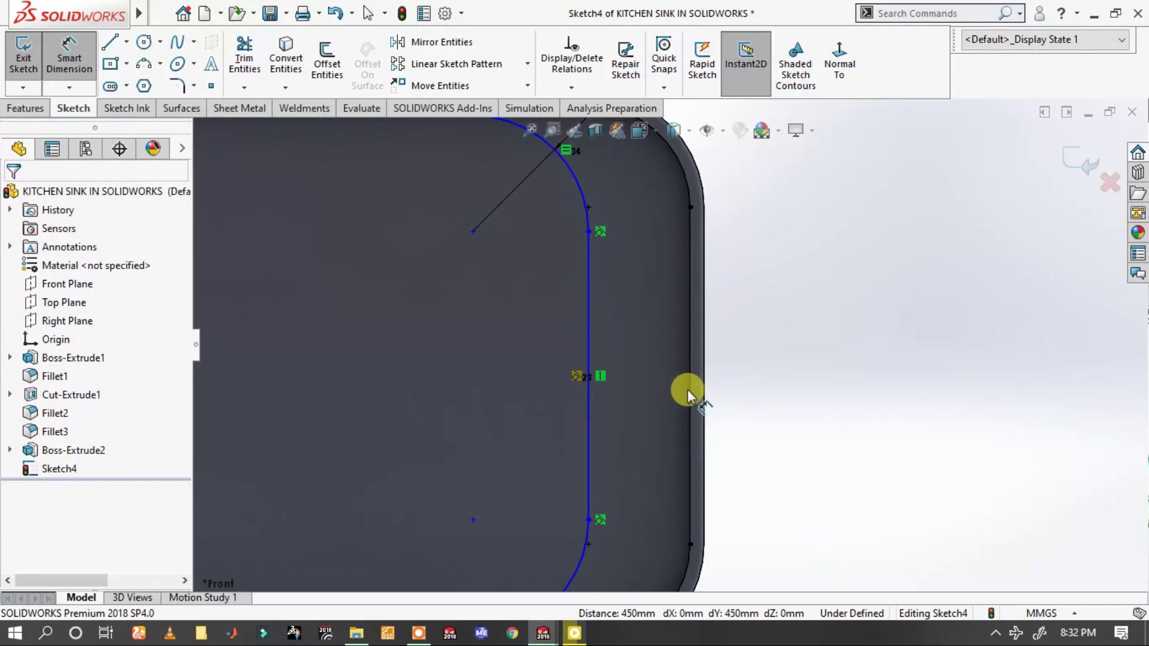
pyautogui.click(691, 390)
pyautogui.click(587, 389)
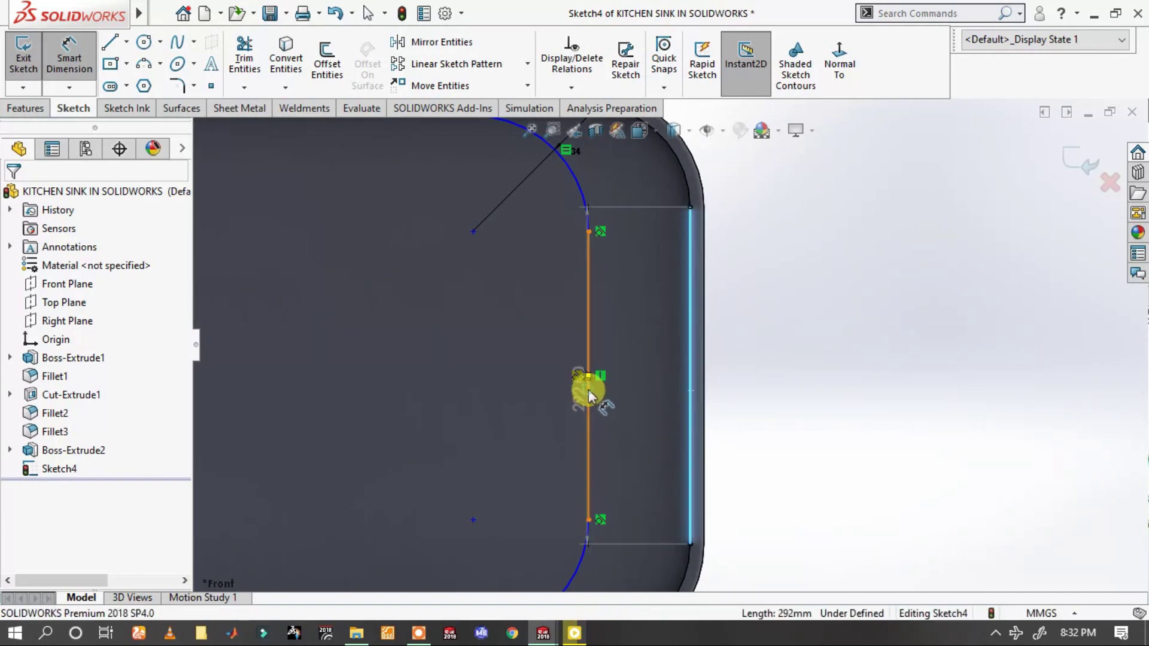
pyautogui.click(871, 430)
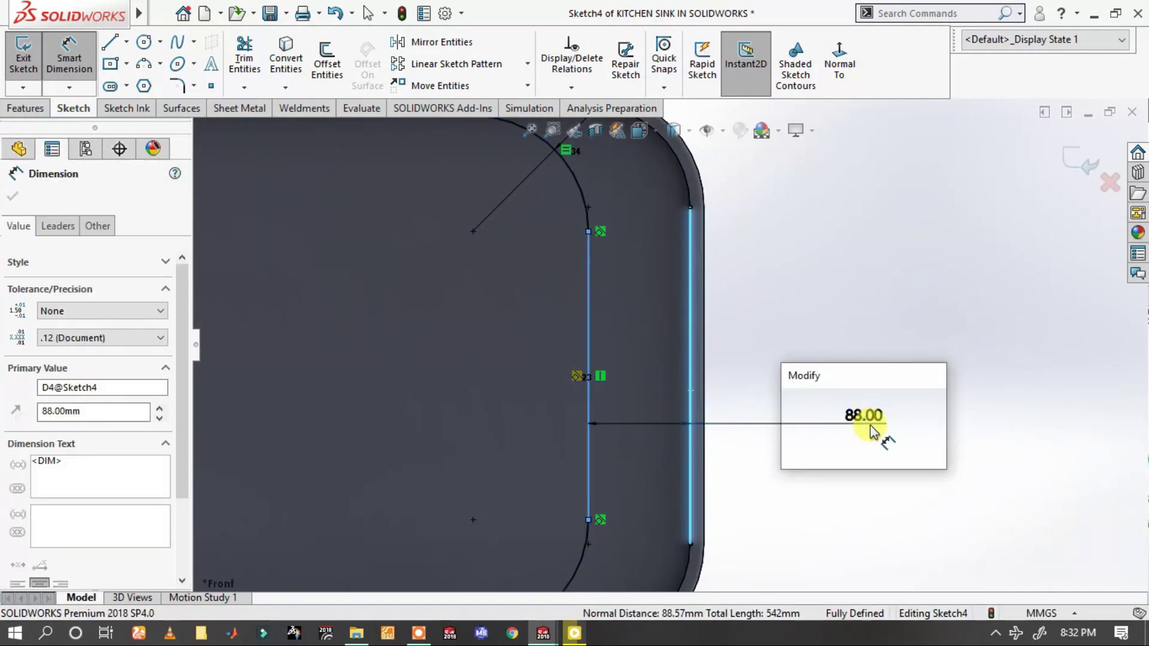
pyautogui.write('60')
pyautogui.press('Return')
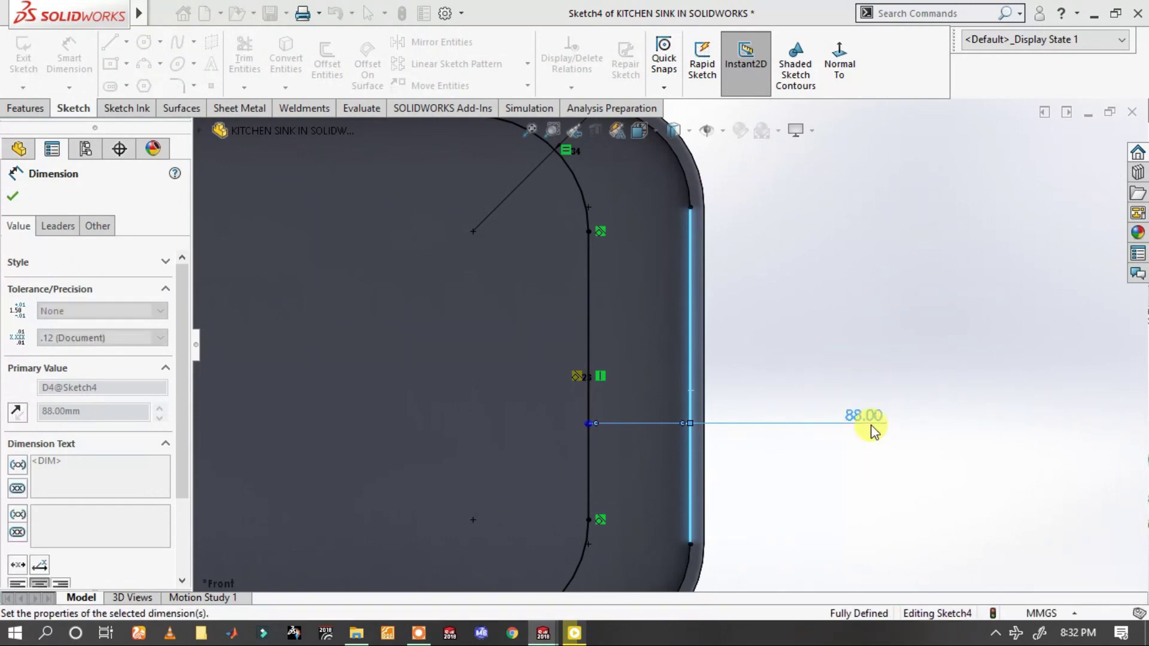
pyautogui.click(859, 350)
pyautogui.scroll(4, 658, 464)
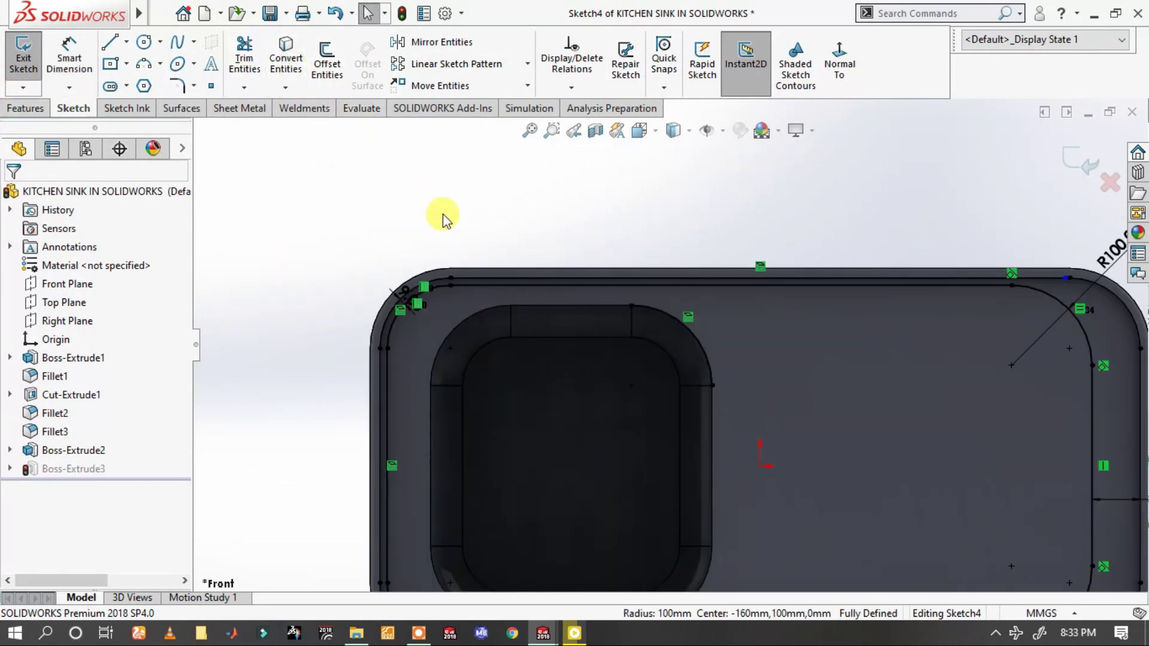
# - Convert the basin's top edge loop (straight edges and corner curves) into Sketch4 lines
pyautogui.click(539, 307)
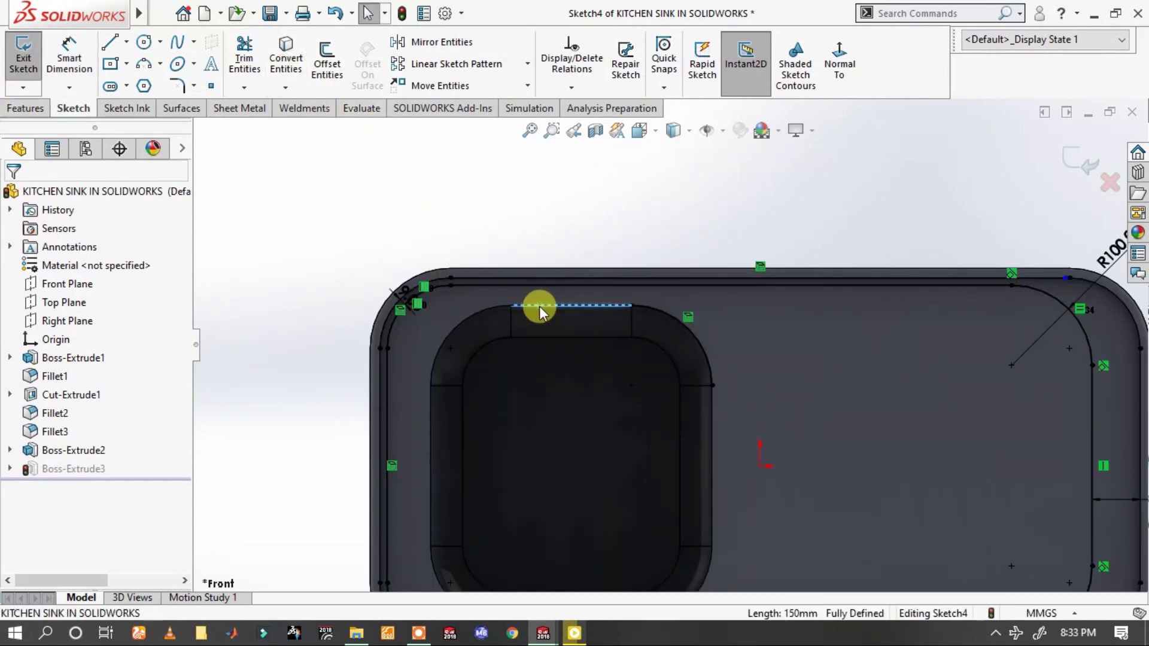
pyautogui.scroll(3, 663, 310)
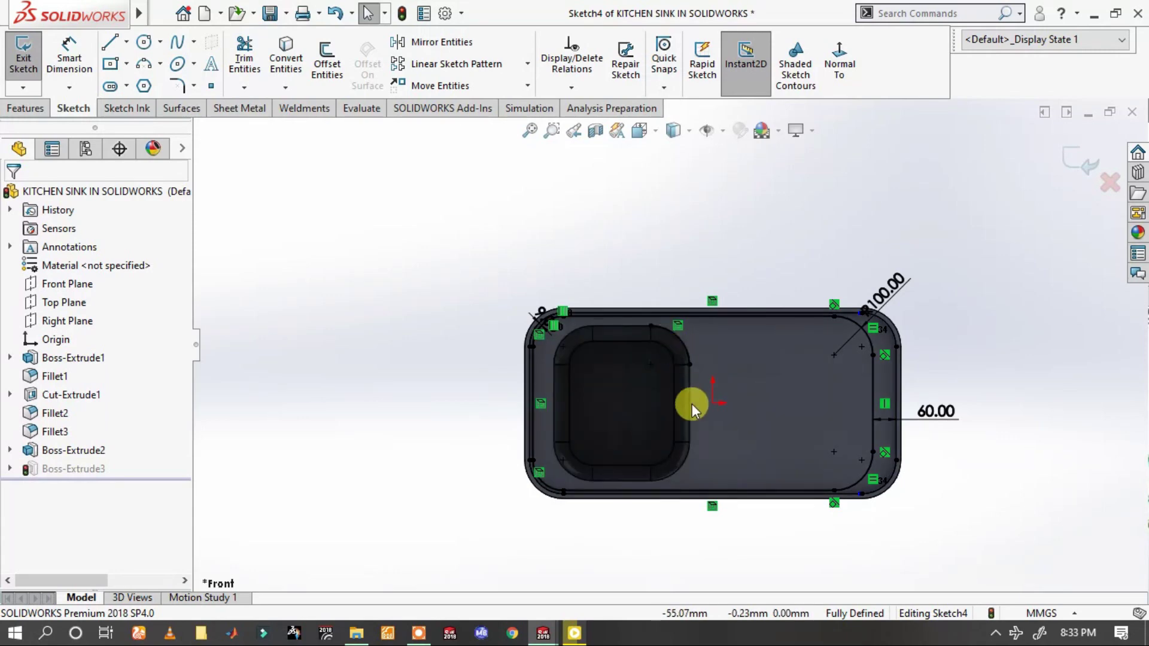
pyautogui.click(683, 416)
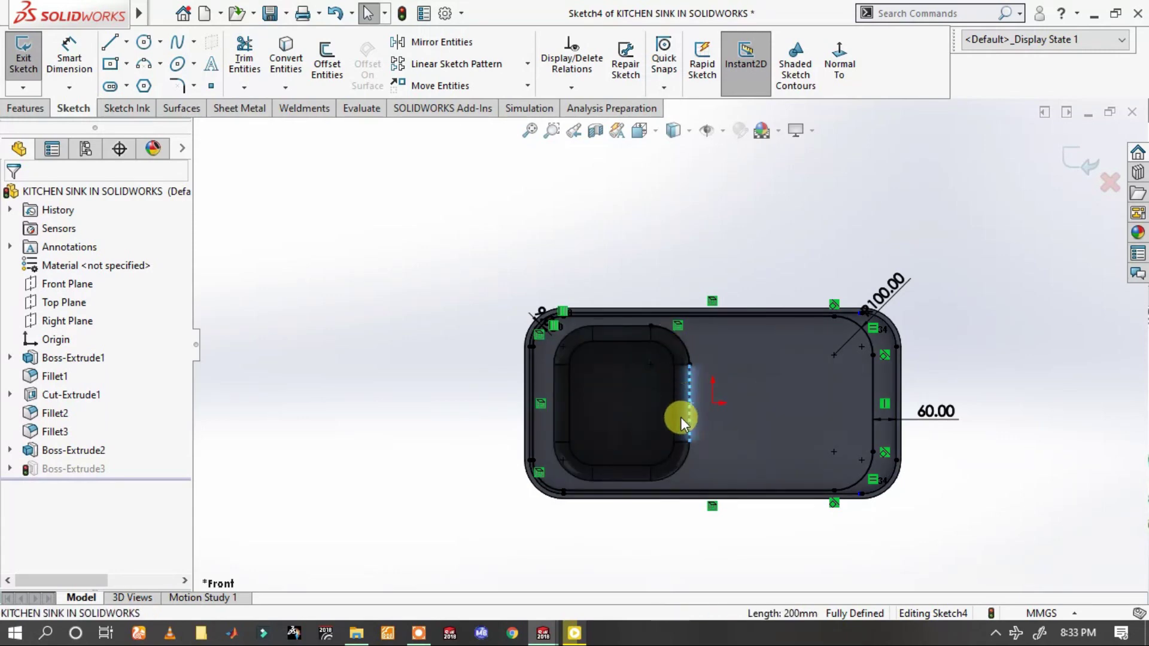
pyautogui.keyDown('ctrl'); pyautogui.click(626, 479); pyautogui.keyUp('ctrl')
pyautogui.keyDown('ctrl'); pyautogui.click(566, 468); pyautogui.keyUp('ctrl')
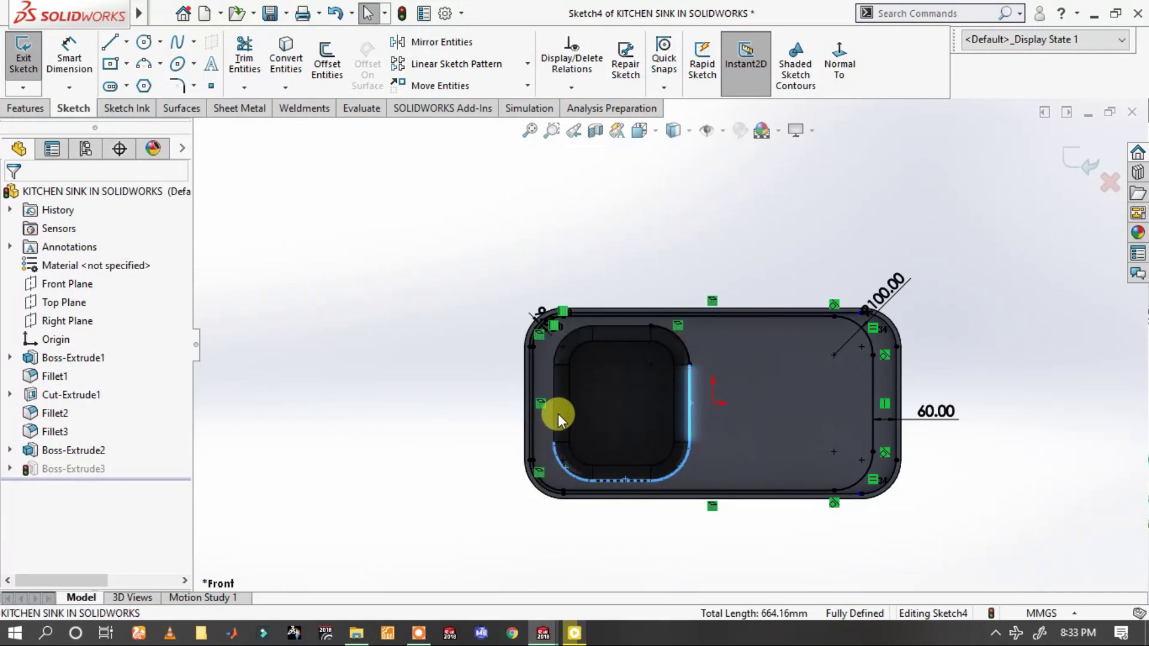
pyautogui.keyDown('ctrl'); pyautogui.click(562, 338); pyautogui.keyUp('ctrl')
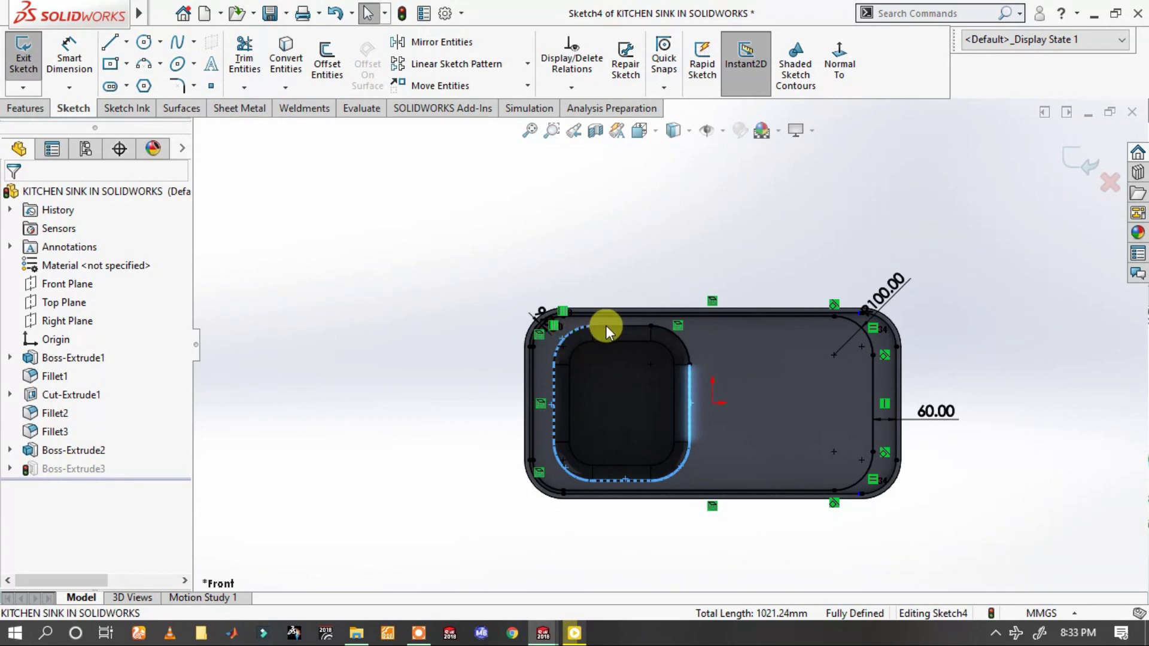
pyautogui.keyDown('ctrl'); pyautogui.click(606, 325); pyautogui.keyUp('ctrl')
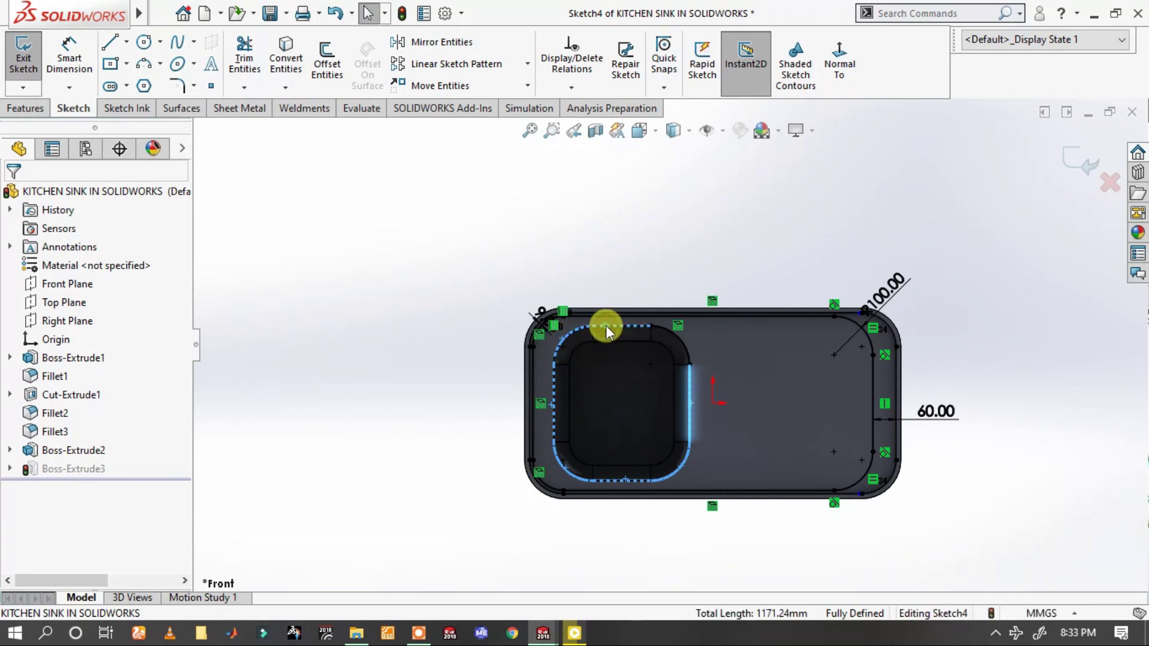
pyautogui.click(286, 47)
pyautogui.scroll(-1, 794, 387)
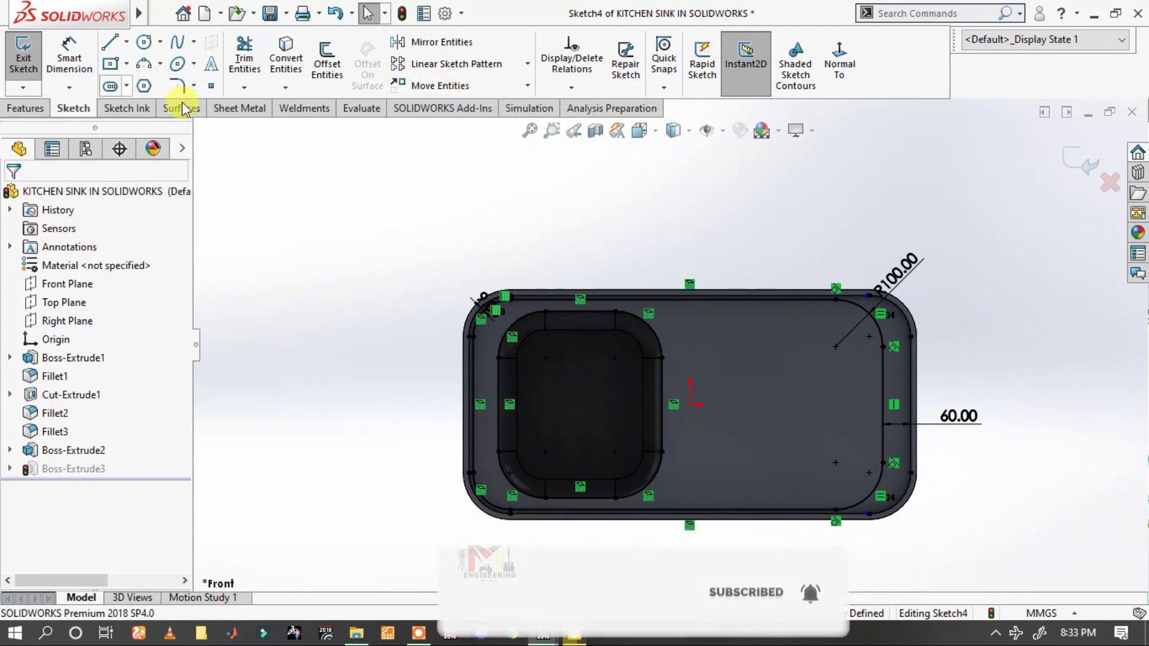
# - Exit the sketch and cut Sketch4 blind 5 mm into the sink top
pyautogui.click(1074, 167)
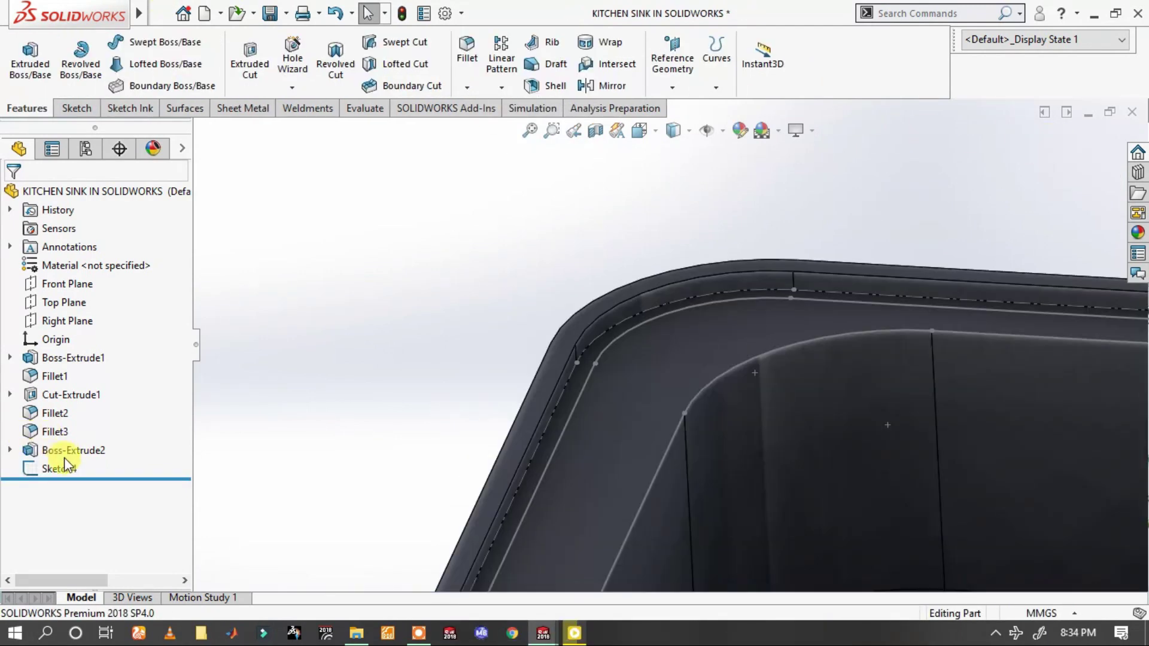
pyautogui.click(60, 469)
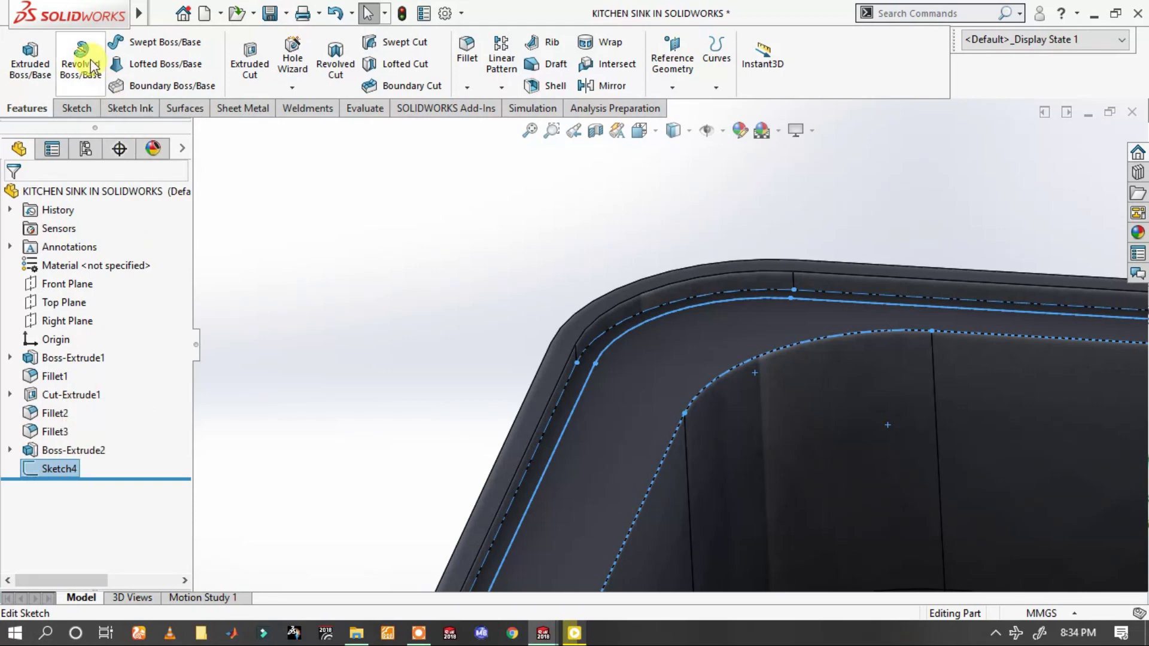
pyautogui.click(250, 60)
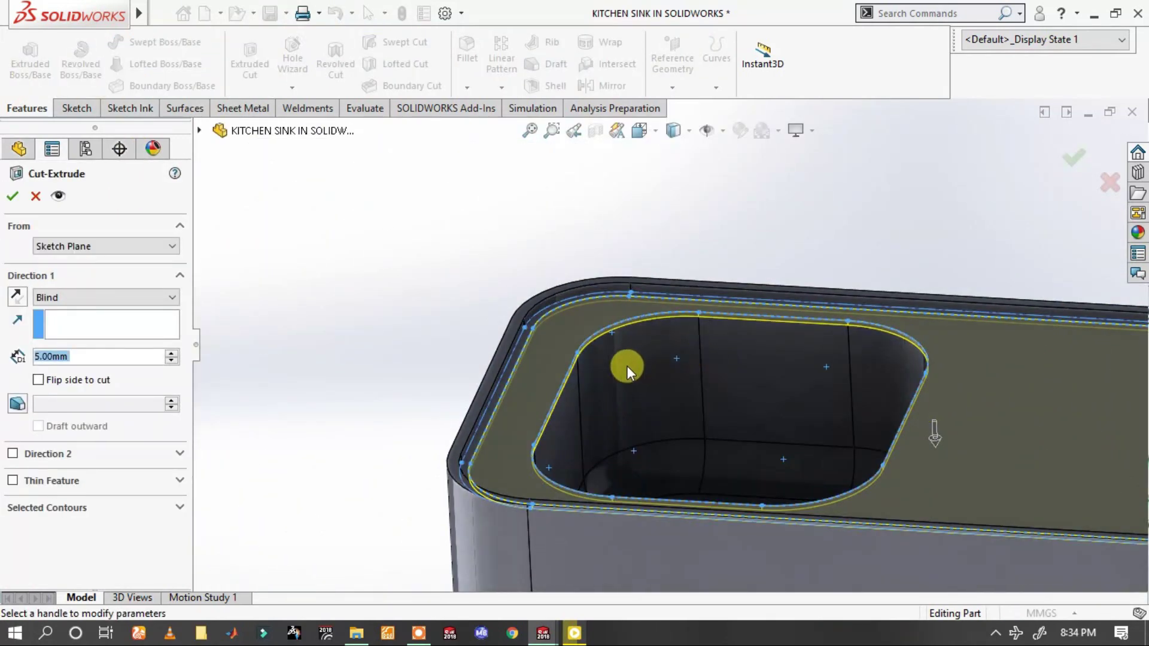
pyautogui.scroll(-3, 611, 370)
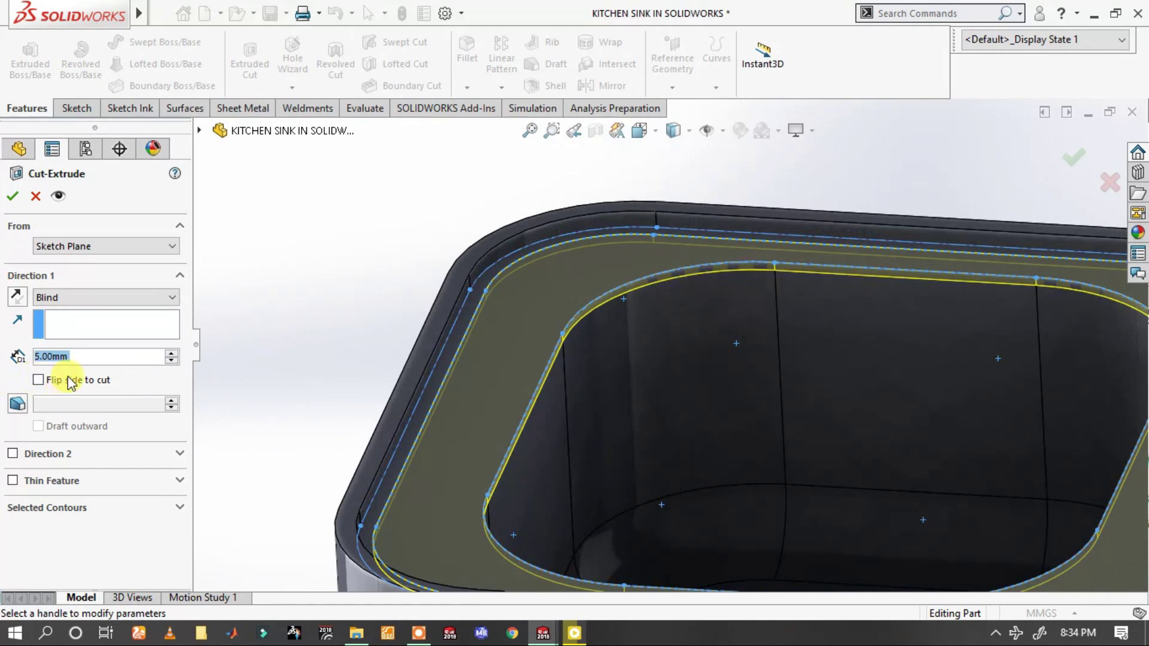
pyautogui.click(14, 196)
# - Zoom around the recessed step and select the rim edge to round
pyautogui.scroll(2, 538, 264)
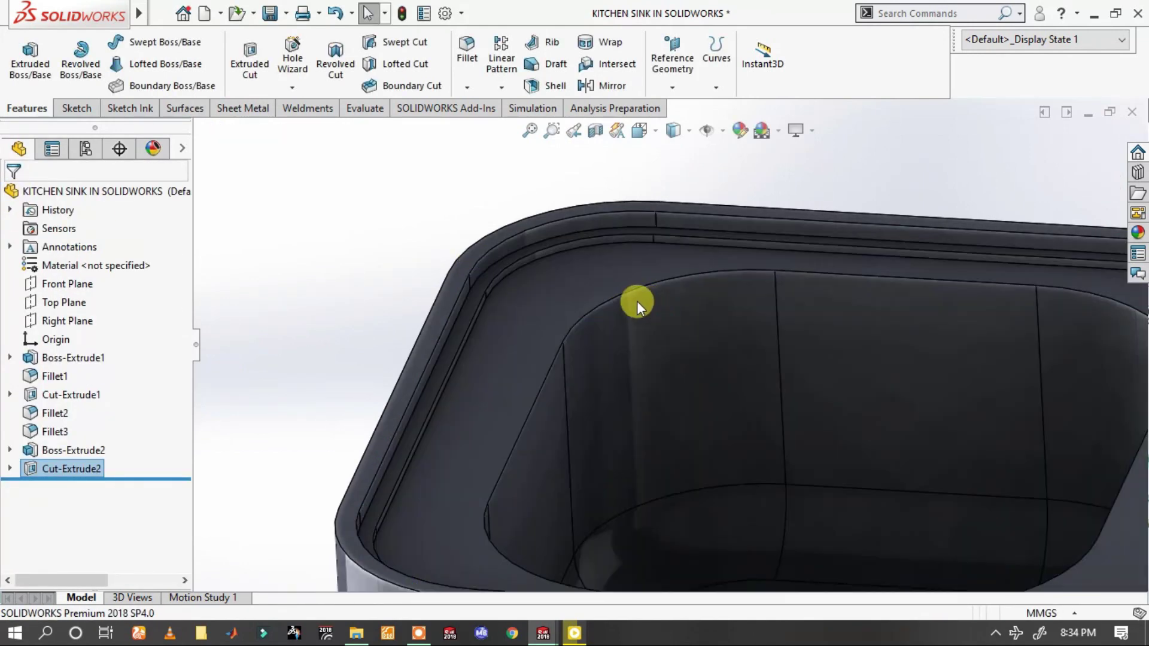
pyautogui.scroll(-2, 1037, 347)
pyautogui.scroll(3, 943, 335)
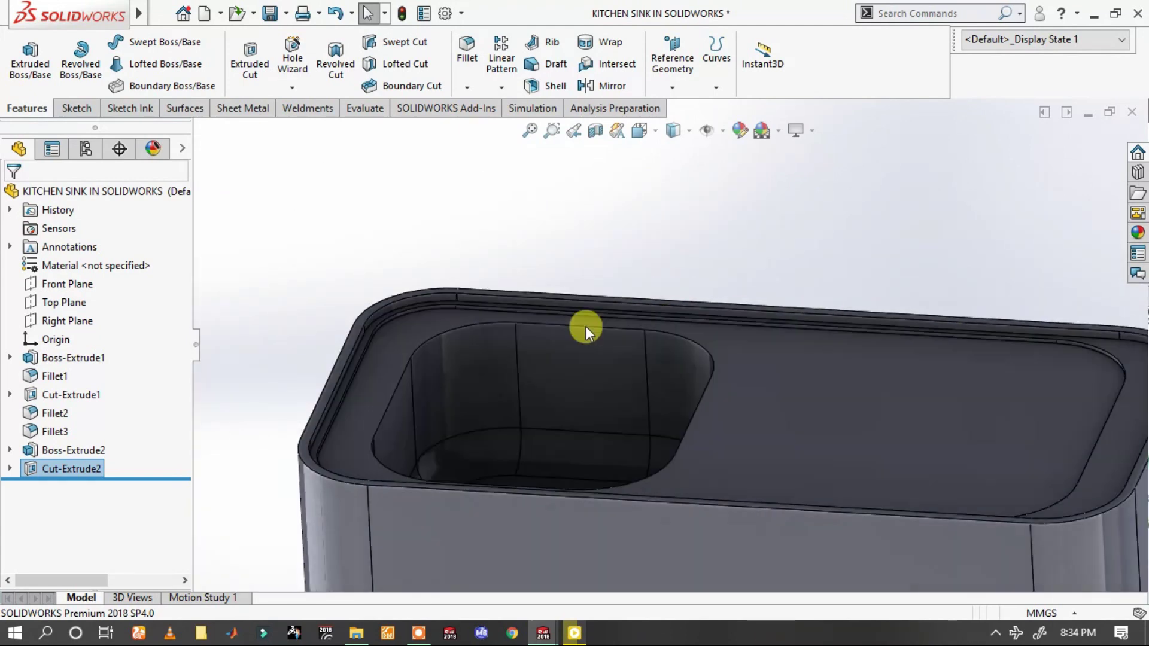
pyautogui.scroll(1, 539, 335)
pyautogui.scroll(-1, 488, 348)
pyautogui.scroll(-1, 481, 383)
pyautogui.scroll(-1, 482, 323)
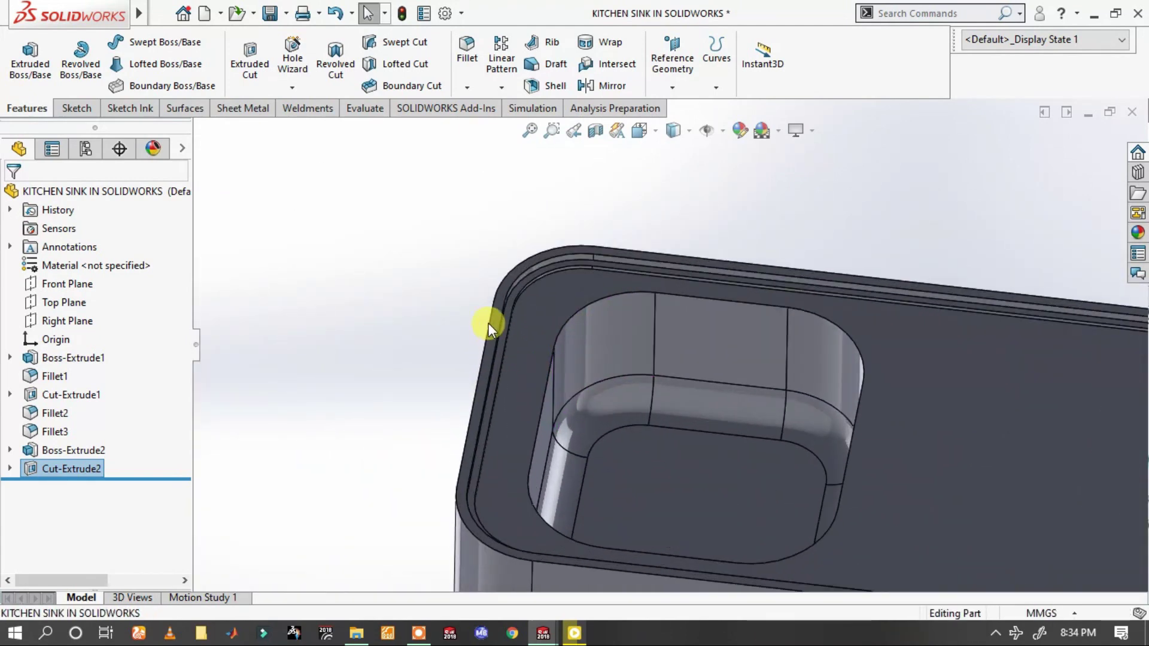
pyautogui.scroll(-2, 594, 271)
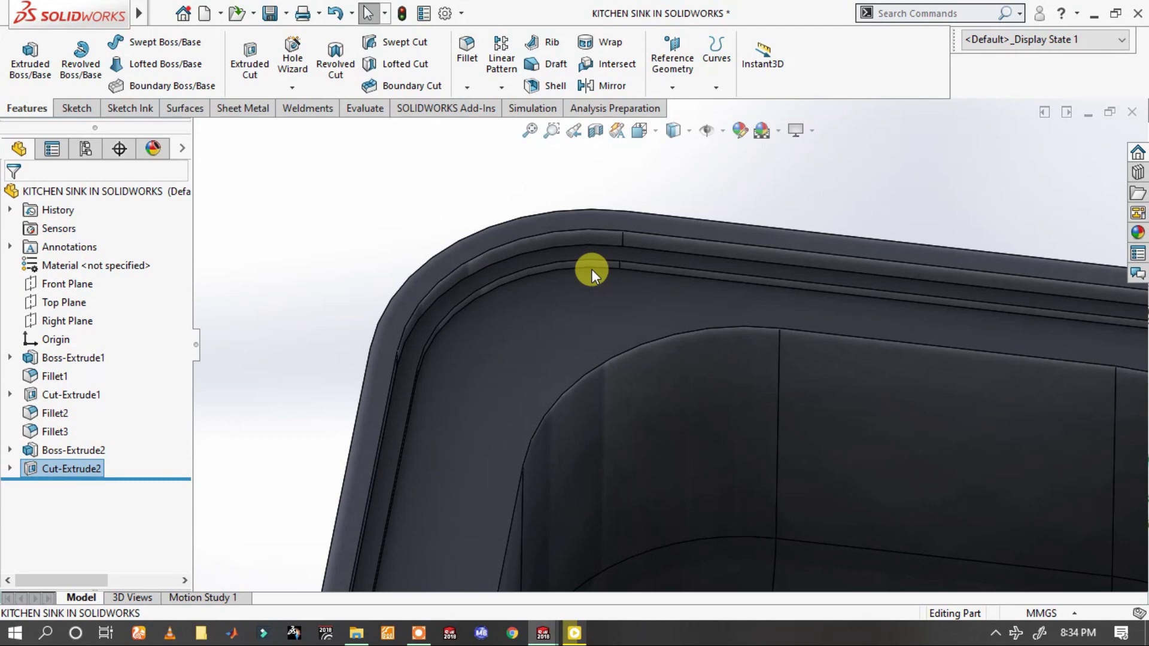
pyautogui.scroll(-2, 584, 269)
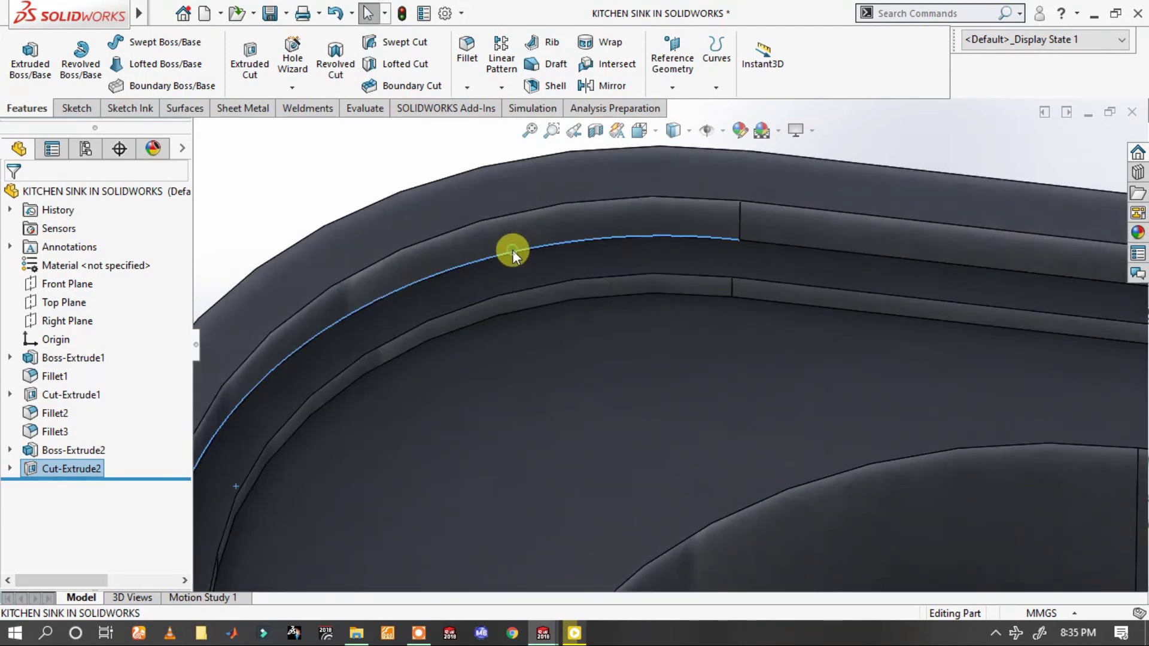
pyautogui.click(512, 249)
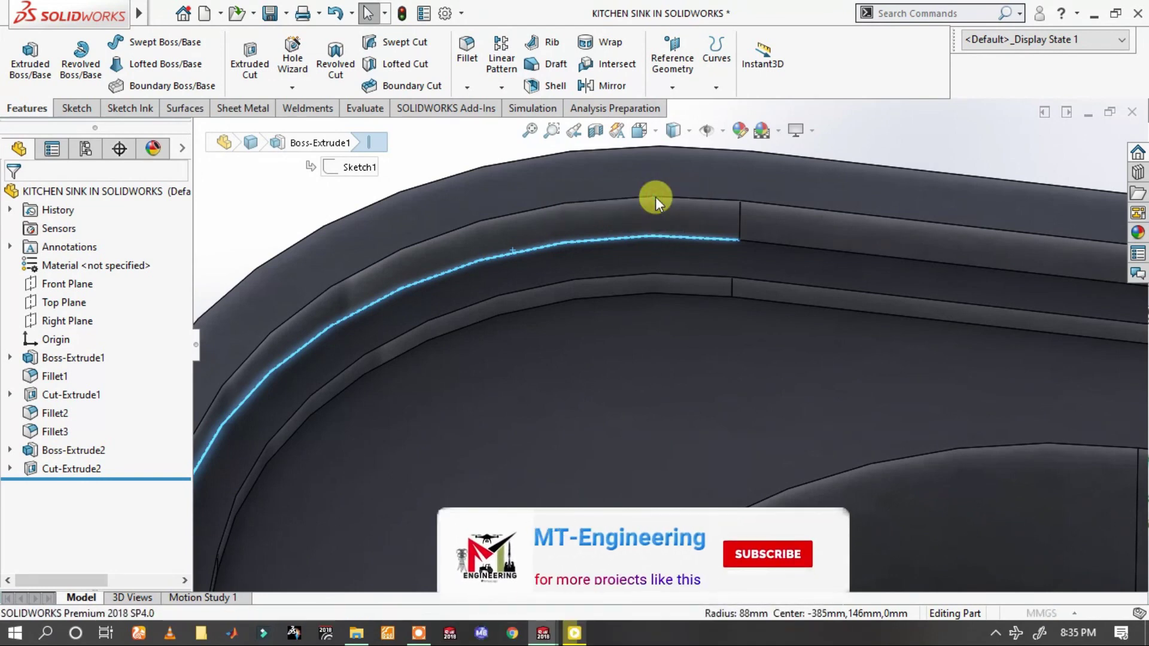
# - Fillet the selected rim edge and a second rim edge with a 3 mm radius
pyautogui.click(657, 201)
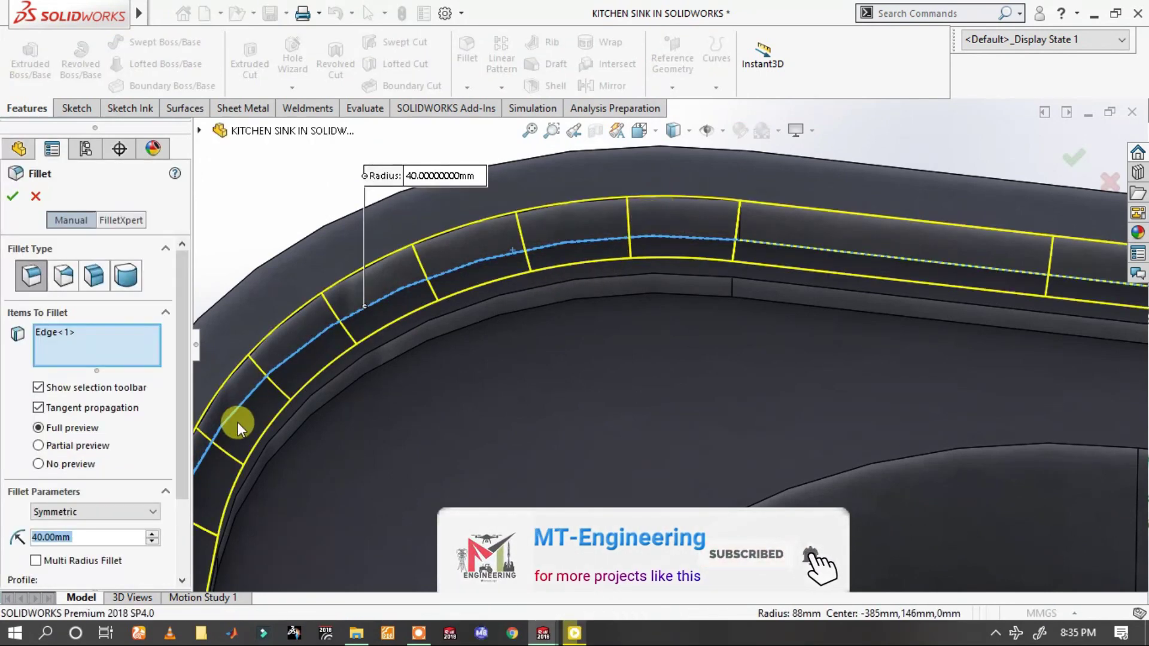
pyautogui.write('3')
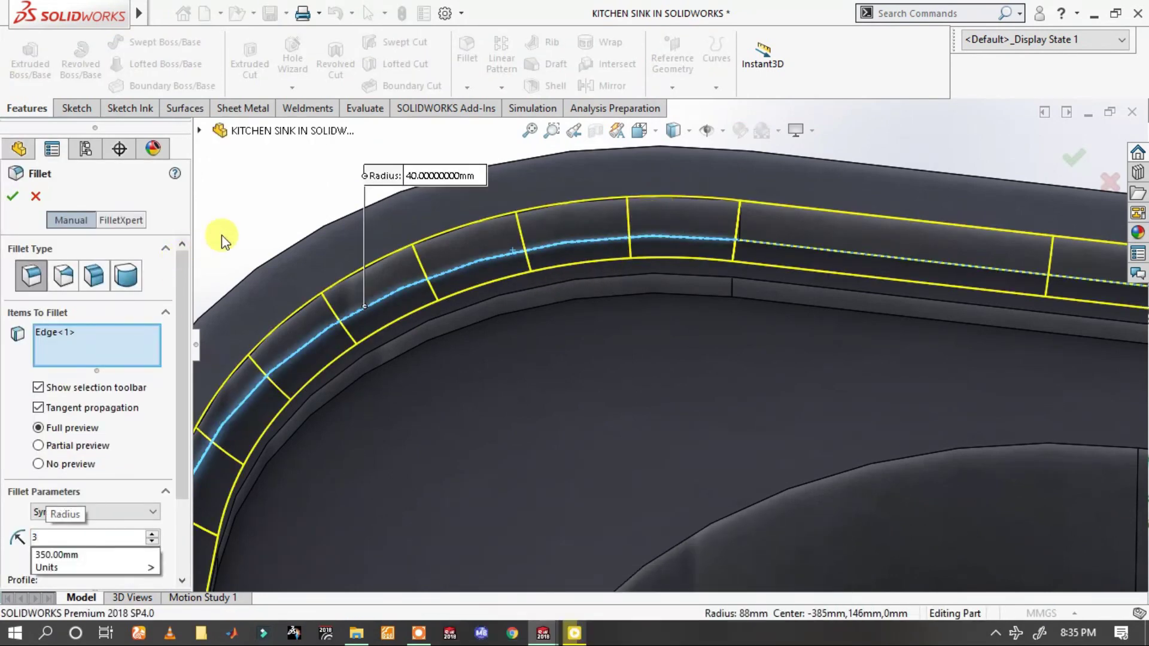
pyautogui.press('Return')
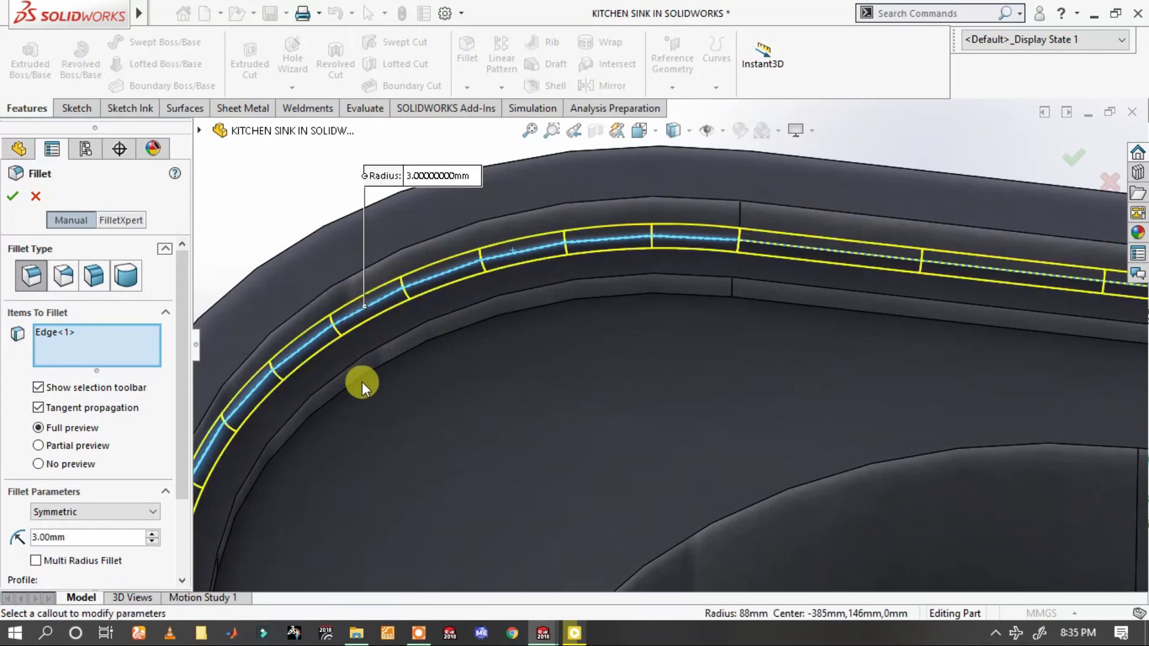
pyautogui.click(361, 376)
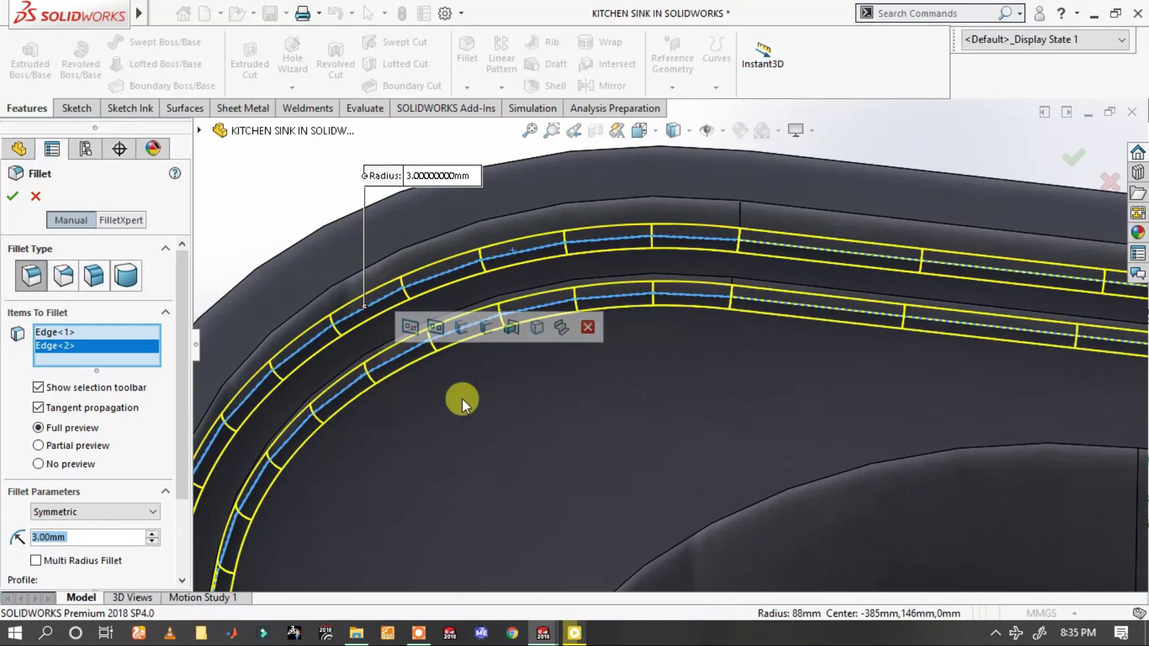
pyautogui.moveTo(462, 399)
pyautogui.mouseDown(button='middle')
pyautogui.moveTo(603, 447)
pyautogui.moveTo(861, 469)
pyautogui.mouseUp(button='middle')
pyautogui.scroll(5, 862, 467)
pyautogui.scroll(-4, 885, 389)
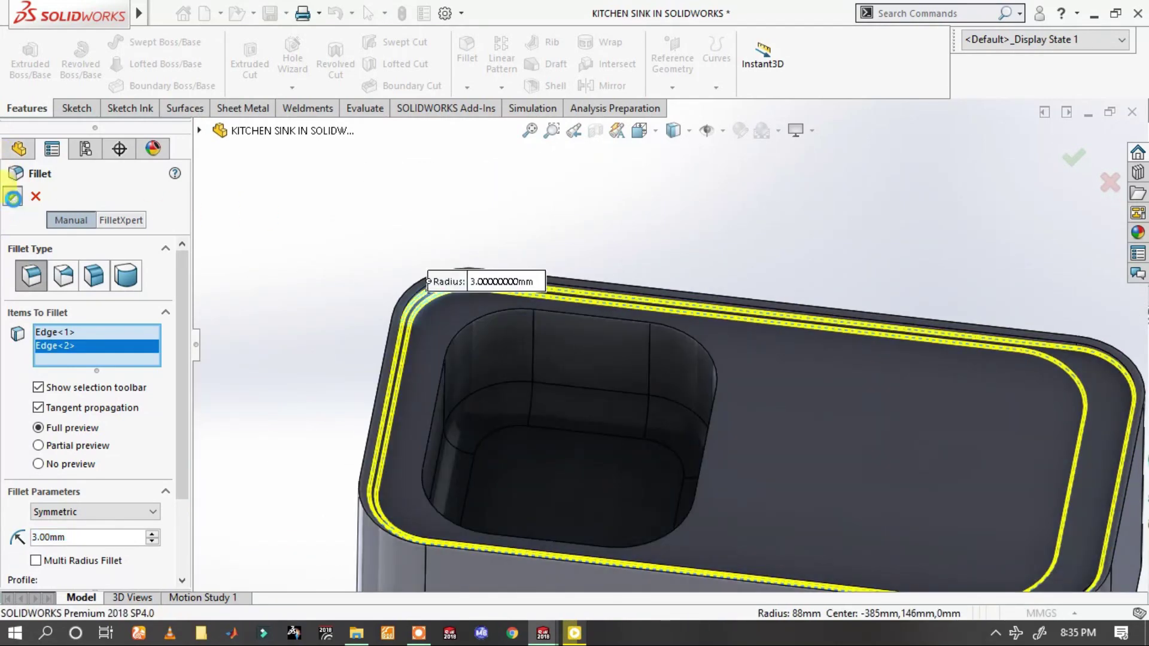
pyautogui.click(13, 196)
# - Zoom out over the model and select the outer rim edge
pyautogui.scroll(-1, 504, 261)
pyautogui.scroll(-2, 426, 282)
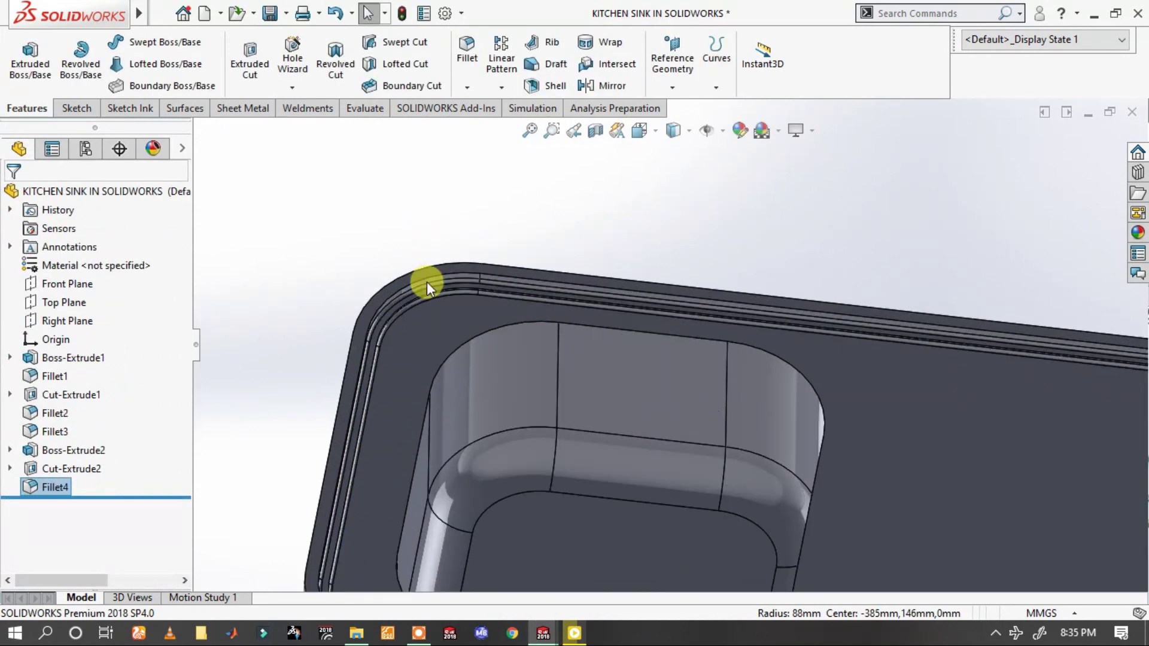
pyautogui.scroll(-1, 415, 302)
pyautogui.scroll(-2, 555, 360)
pyautogui.scroll(1, 608, 399)
pyautogui.scroll(-1, 578, 358)
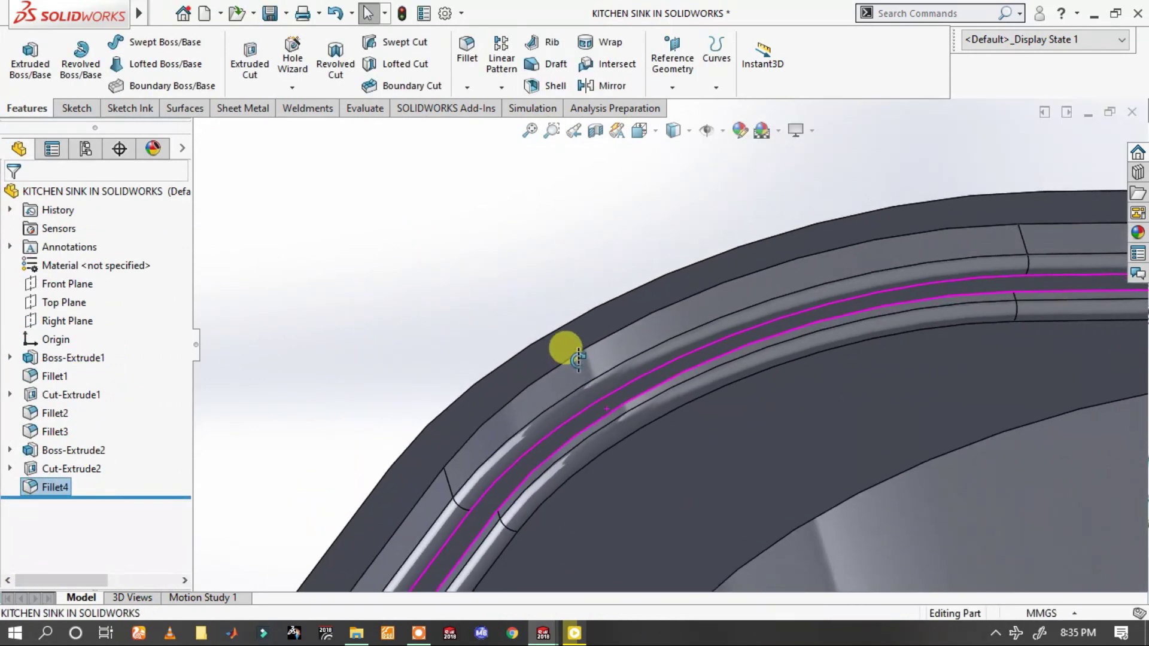
pyautogui.scroll(-1, 577, 358)
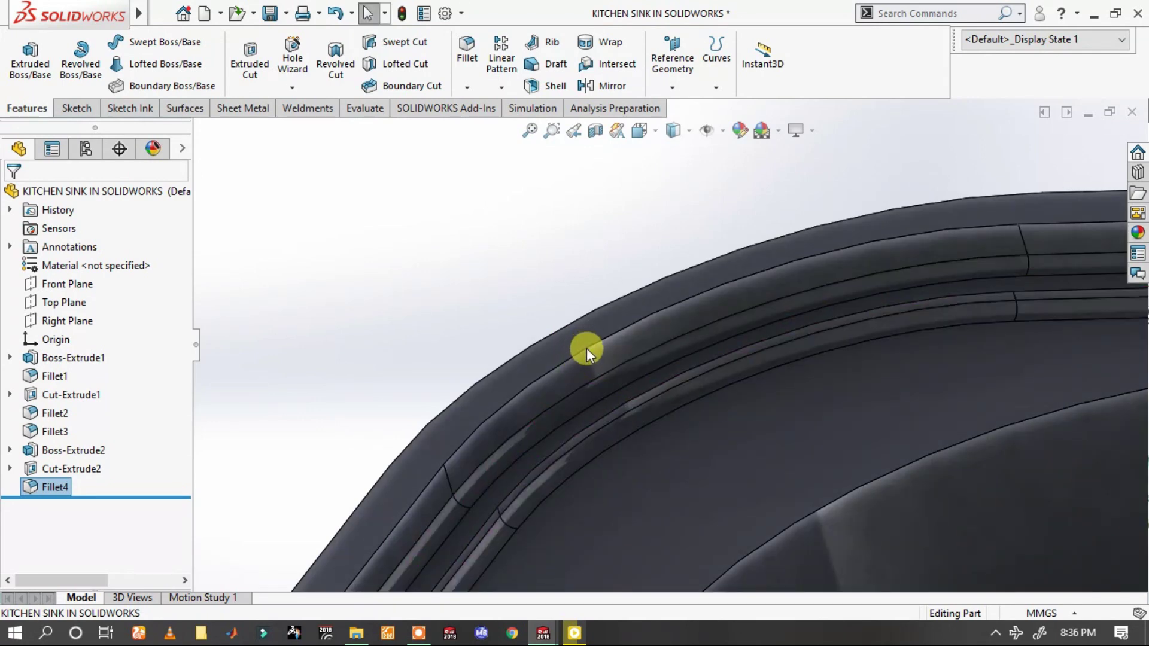
pyautogui.click(587, 349)
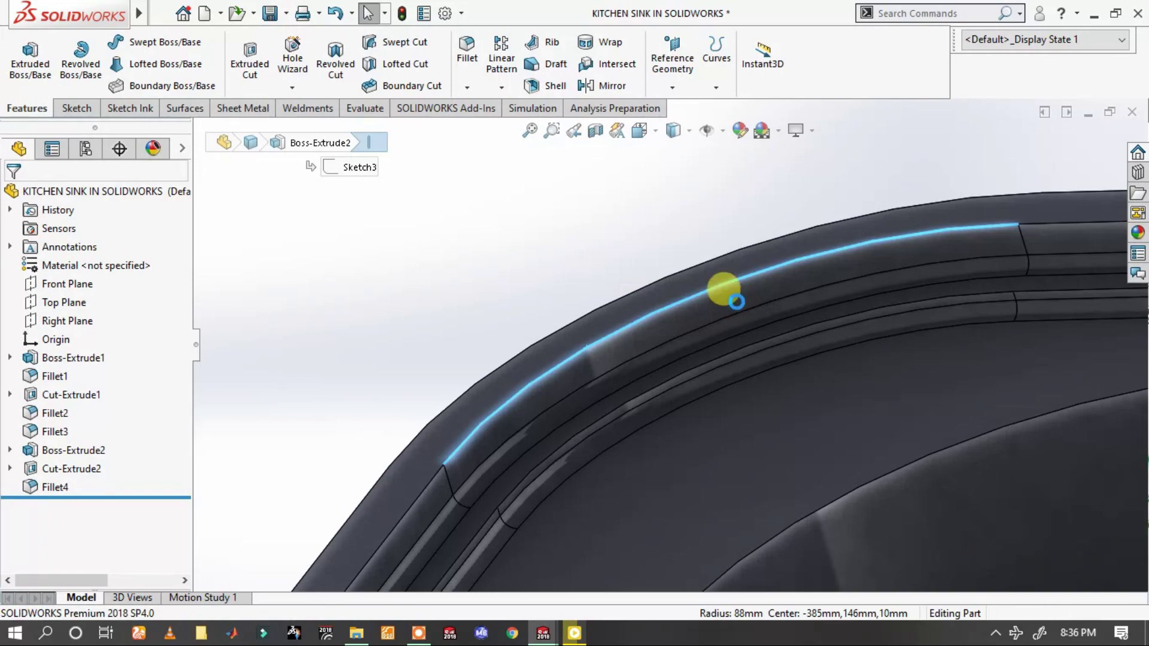
# - Fillet the outer rim edge and Face<1> at 3 mm, creating Fillet5
pyautogui.click(733, 297)
pyautogui.scroll(3, 624, 411)
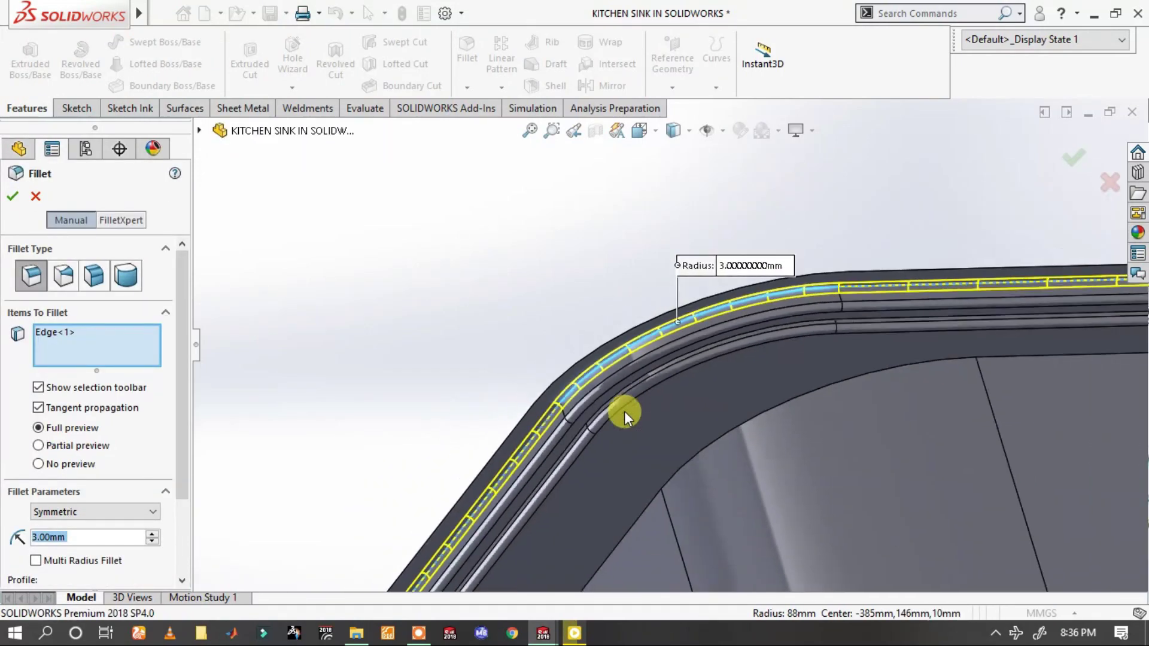
pyautogui.scroll(-3, 592, 309)
pyautogui.scroll(-2, 592, 309)
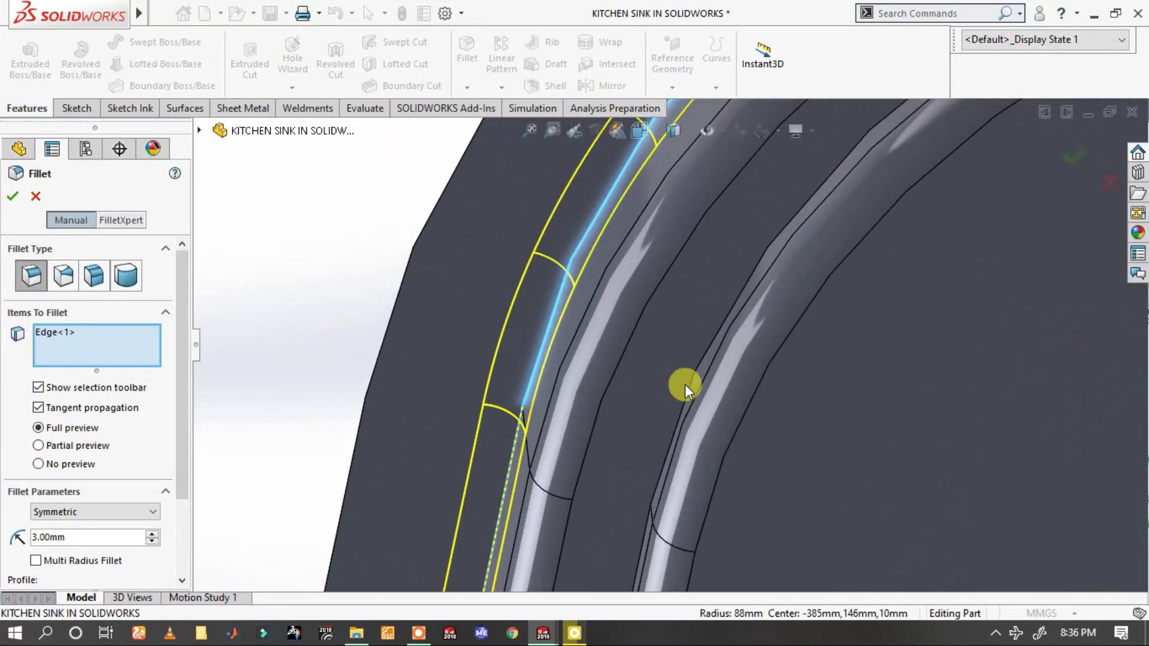
pyautogui.scroll(-1, 709, 361)
pyautogui.scroll(-1, 709, 364)
pyautogui.scroll(-1, 680, 414)
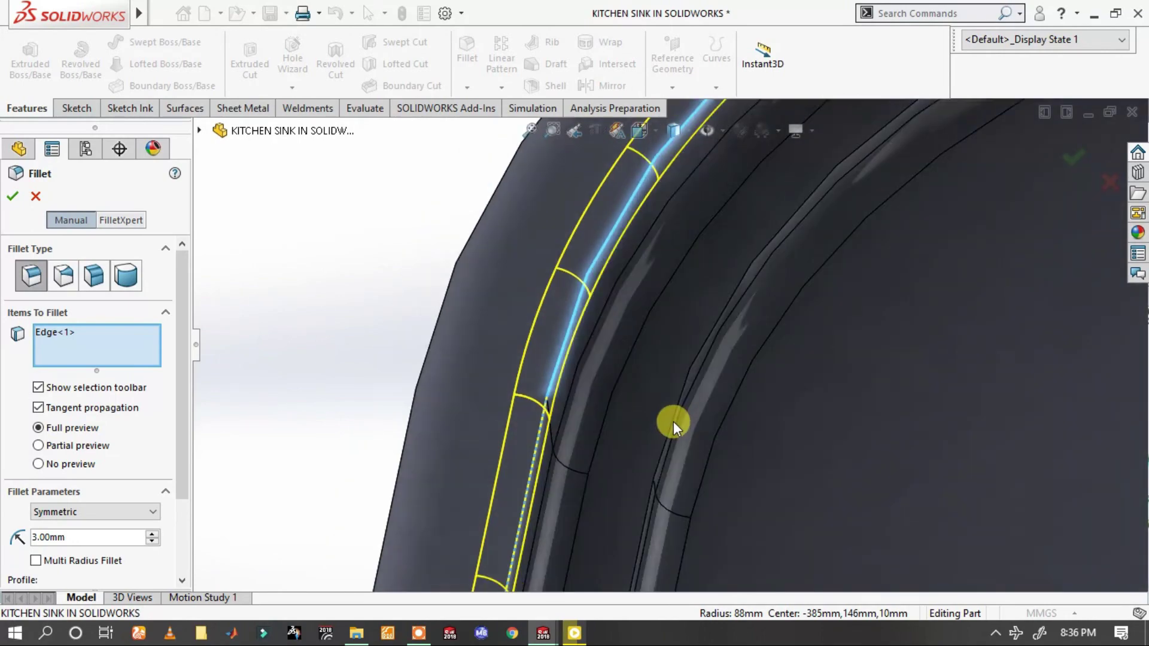
pyautogui.click(674, 421)
pyautogui.scroll(3, 693, 456)
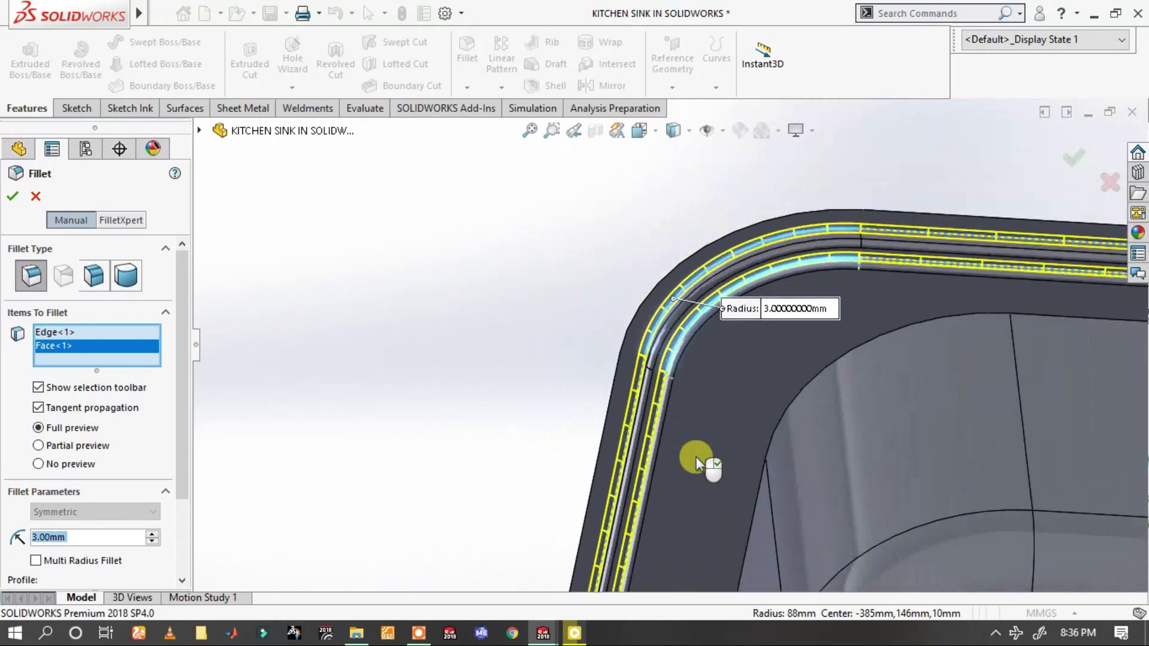
pyautogui.scroll(2, 729, 386)
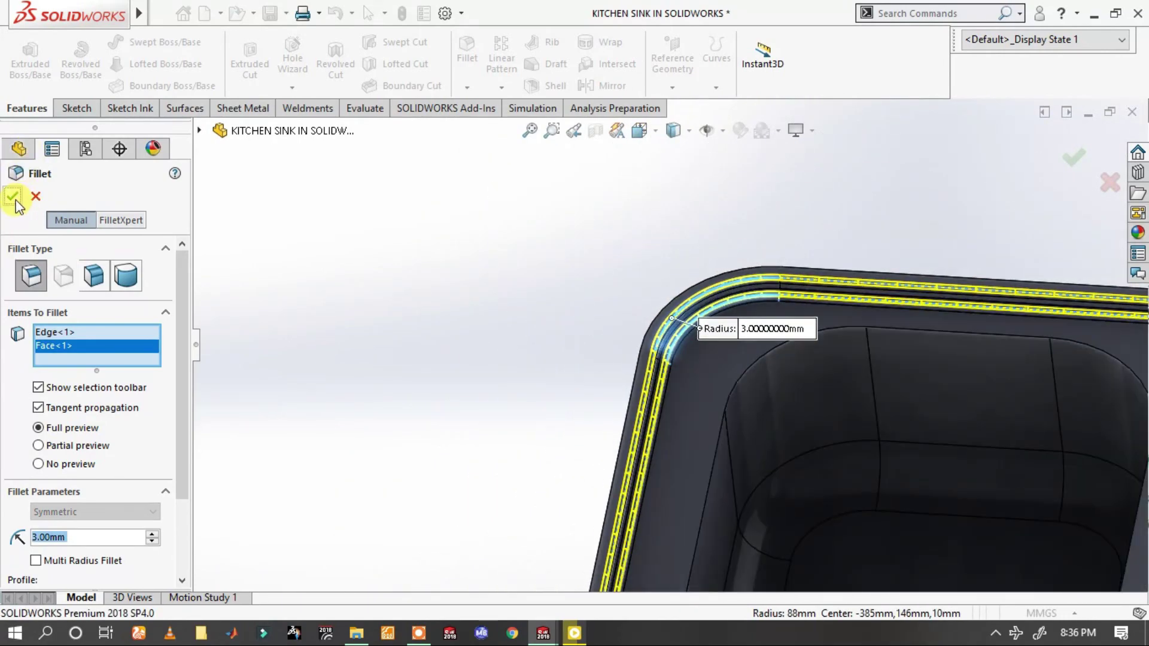
pyautogui.click(13, 196)
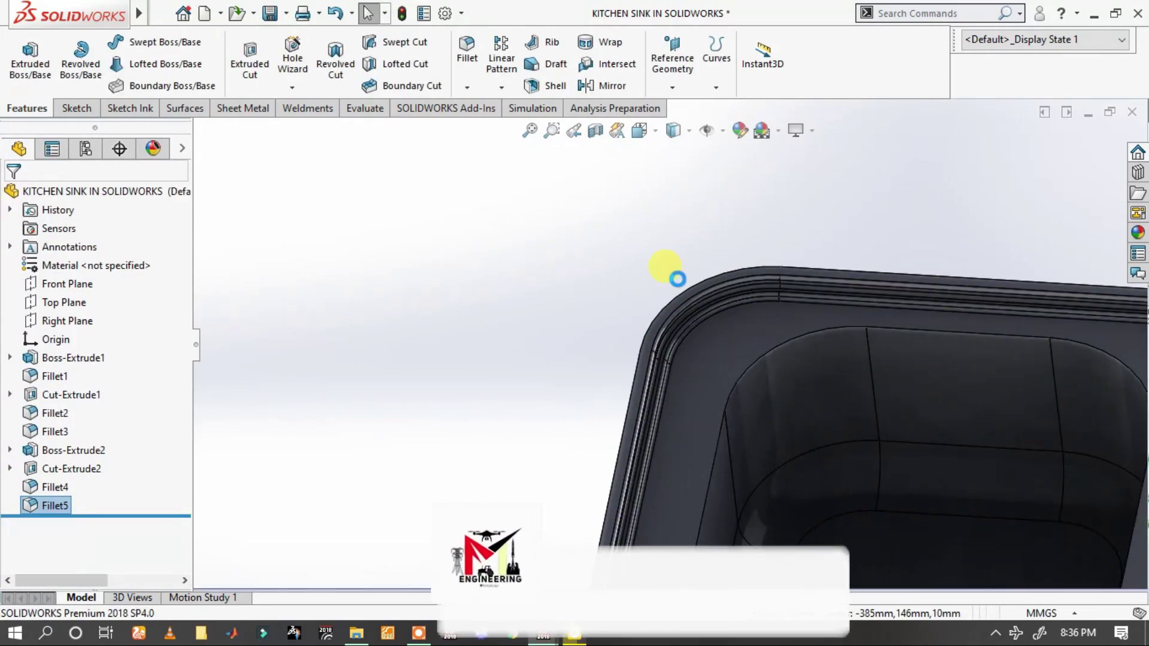
# - Orbit the model to inspect the rounded rim side-on
pyautogui.scroll(-3, 677, 278)
pyautogui.scroll(-2, 706, 325)
pyautogui.moveTo(741, 325)
pyautogui.mouseDown(button='middle')
pyautogui.moveTo(738, 185)
pyautogui.moveTo(726, 239)
pyautogui.moveTo(846, 371)
pyautogui.moveTo(1013, 405)
pyautogui.mouseUp(button='middle')
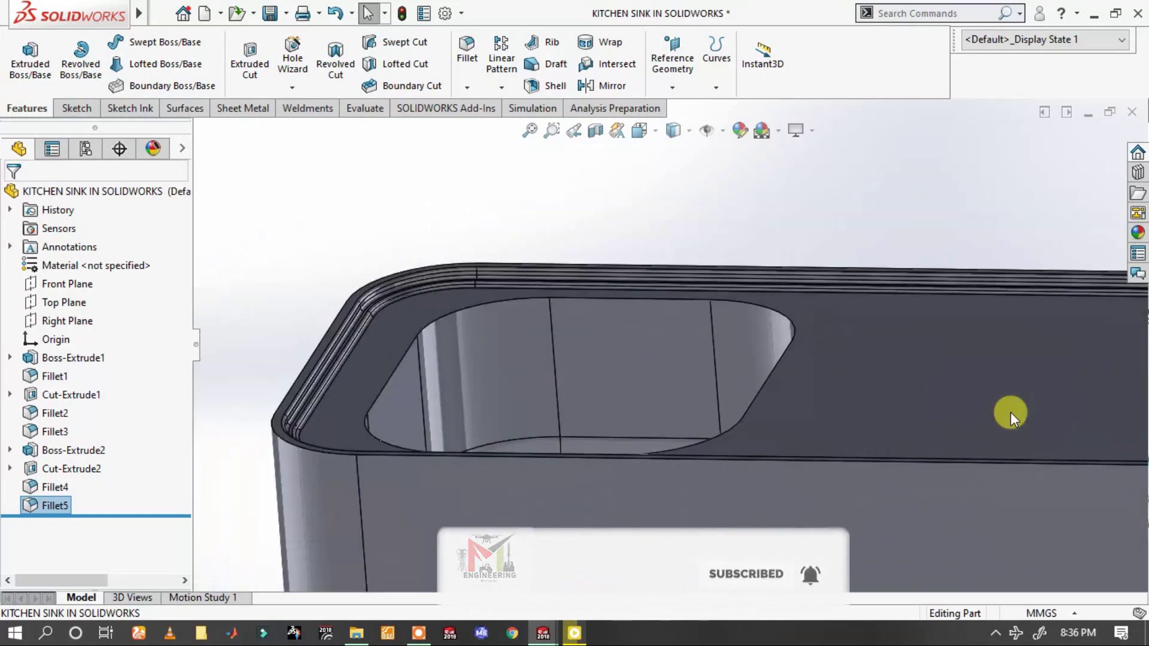
pyautogui.scroll(3, 1011, 412)
pyautogui.scroll(2, 964, 381)
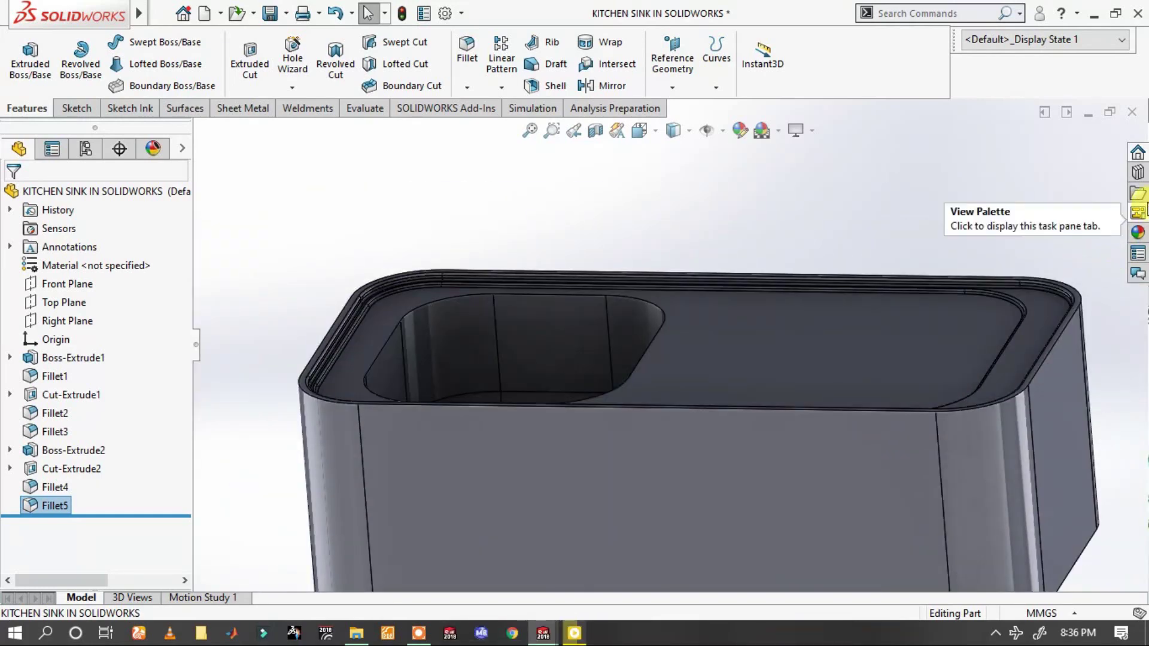
# - Apply the cast aluminum appearance from the Metal library to the entire part
pyautogui.click(1138, 232)
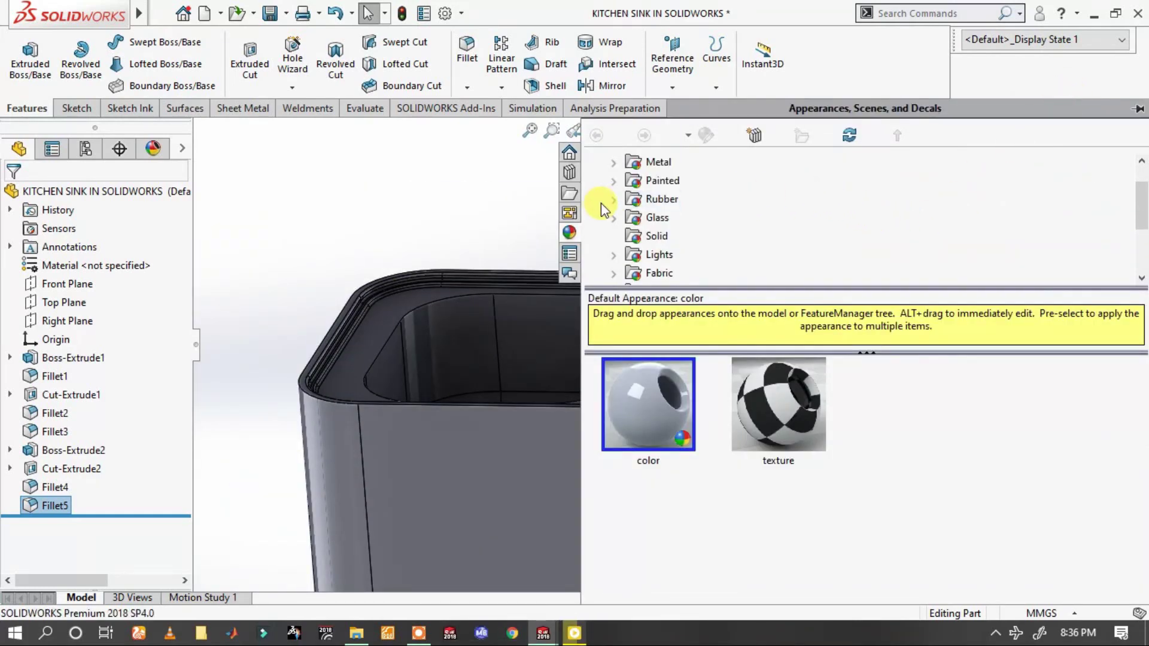
pyautogui.doubleClick(634, 162)
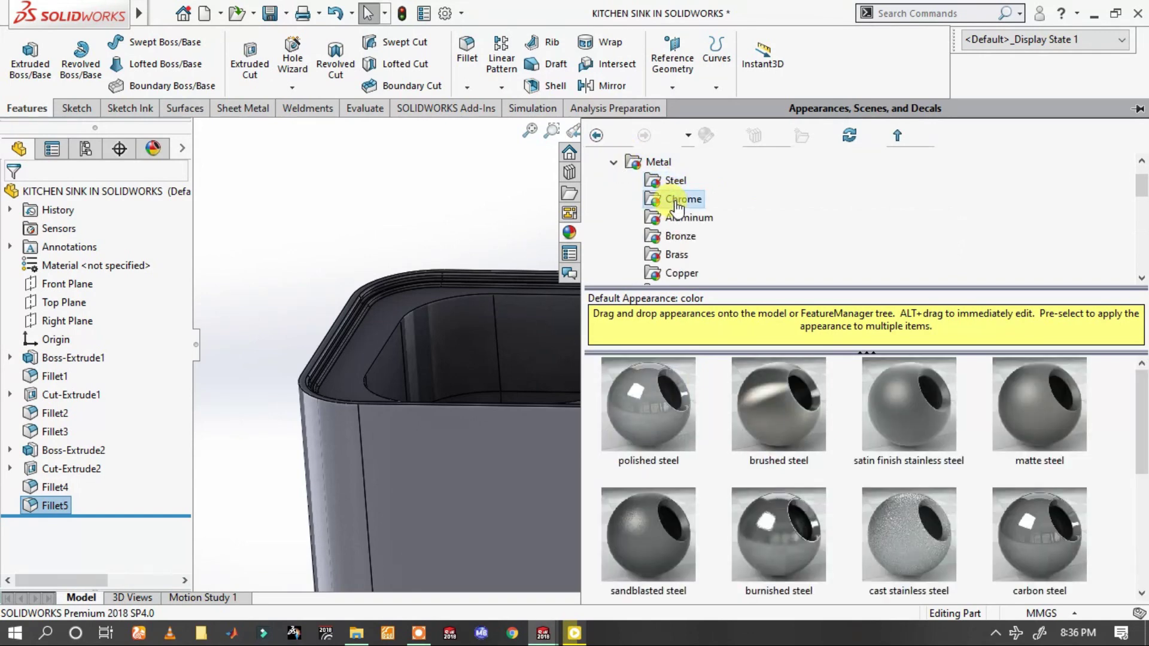
pyautogui.click(678, 203)
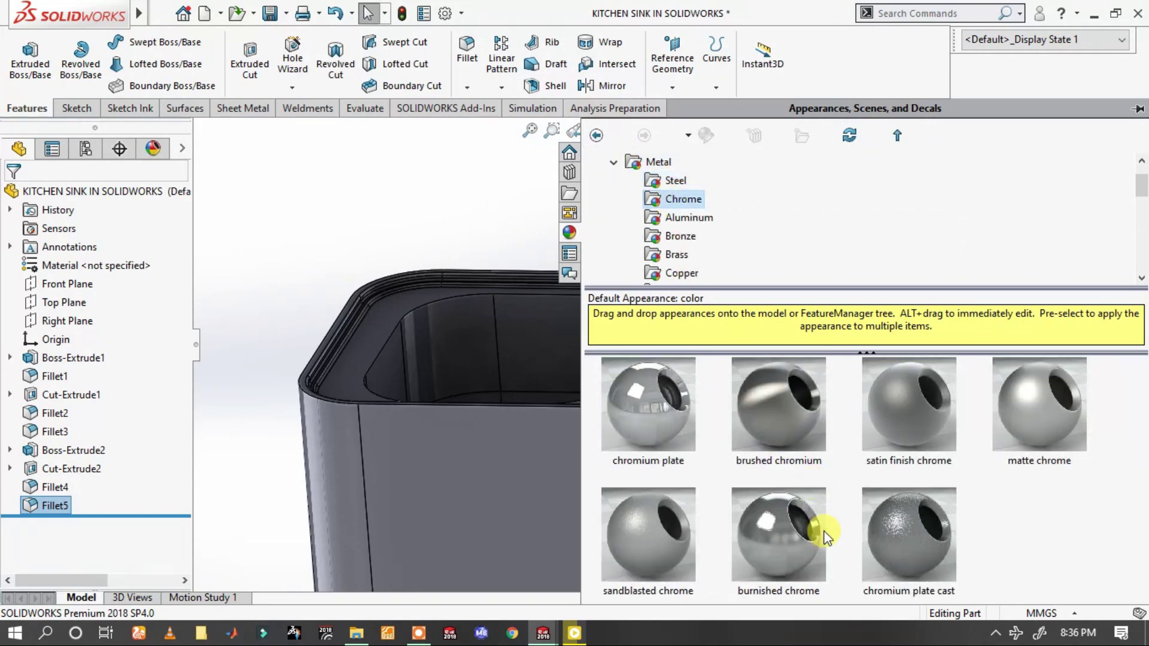
pyautogui.click(678, 216)
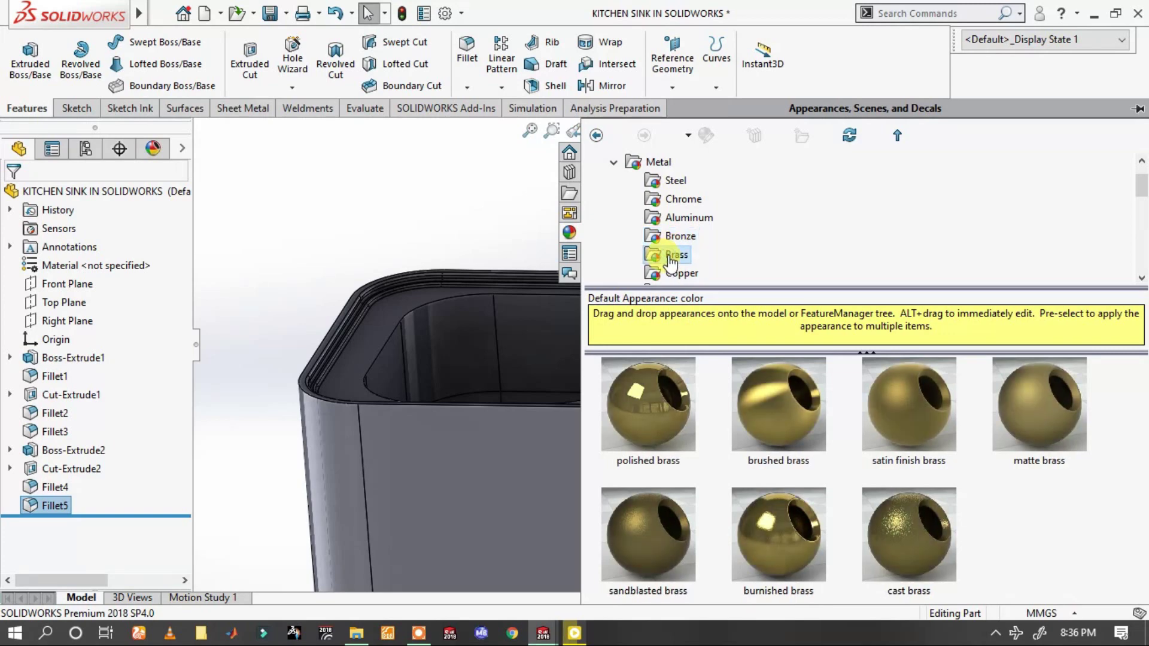
pyautogui.click(691, 220)
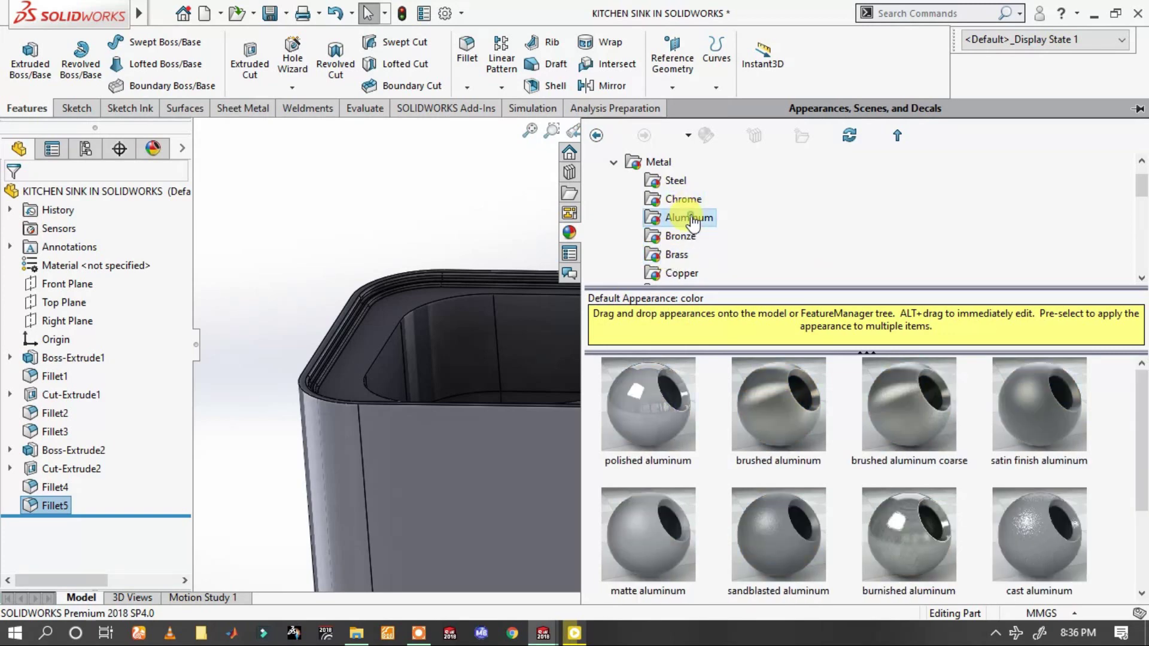
pyautogui.scroll(-2, 945, 545)
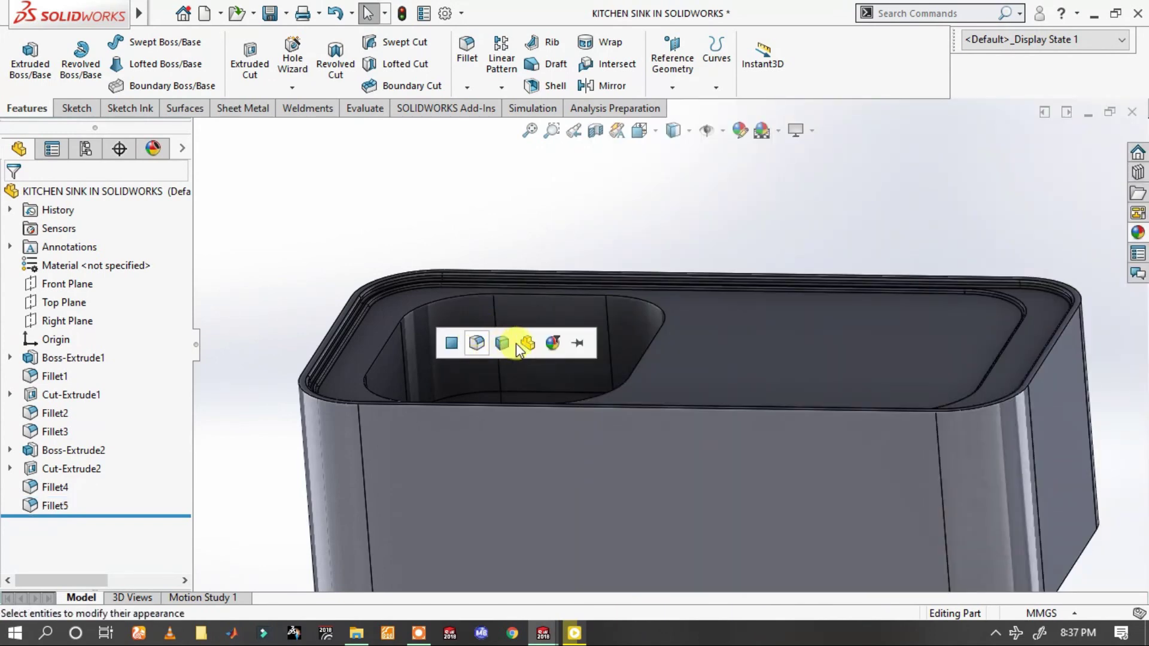
pyautogui.moveTo(1032, 426); pyautogui.dragTo(528, 344)
pyautogui.click(537, 345)
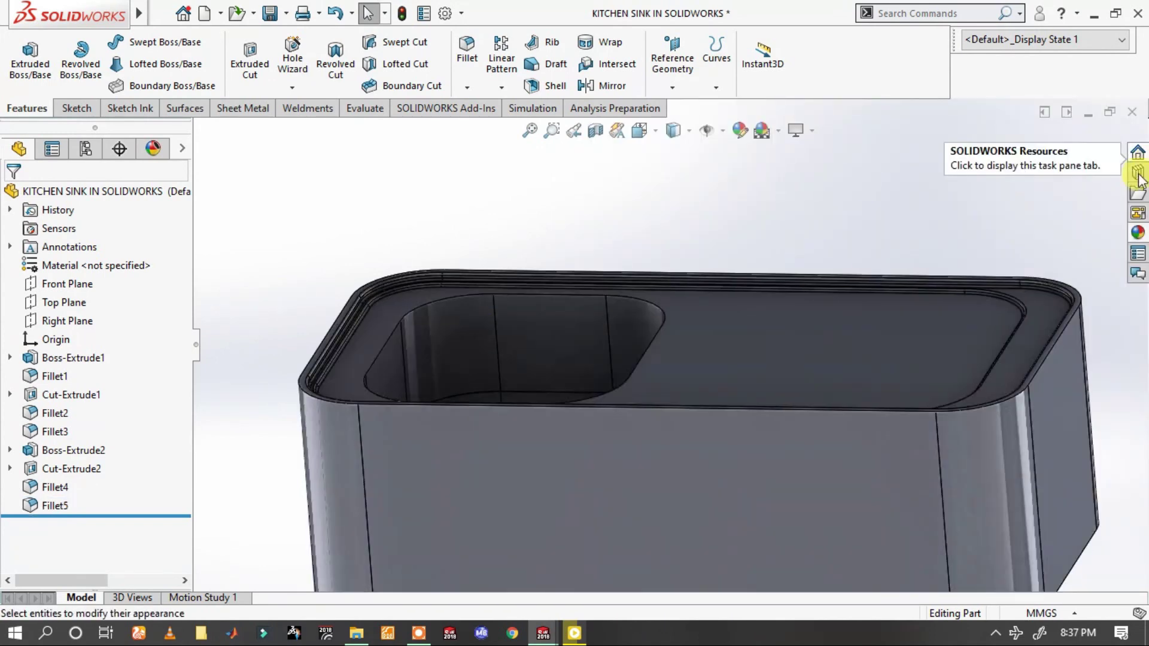
# - Replace it with the Chrome chromium plate cast appearance on the sink
pyautogui.click(1135, 233)
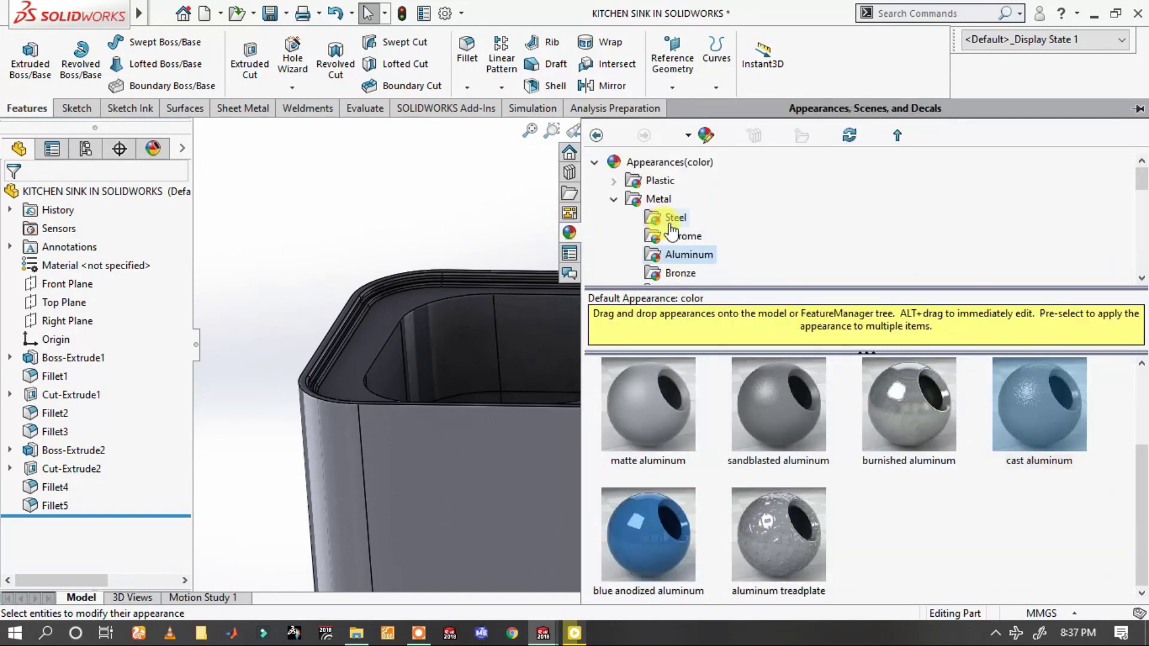
pyautogui.click(676, 236)
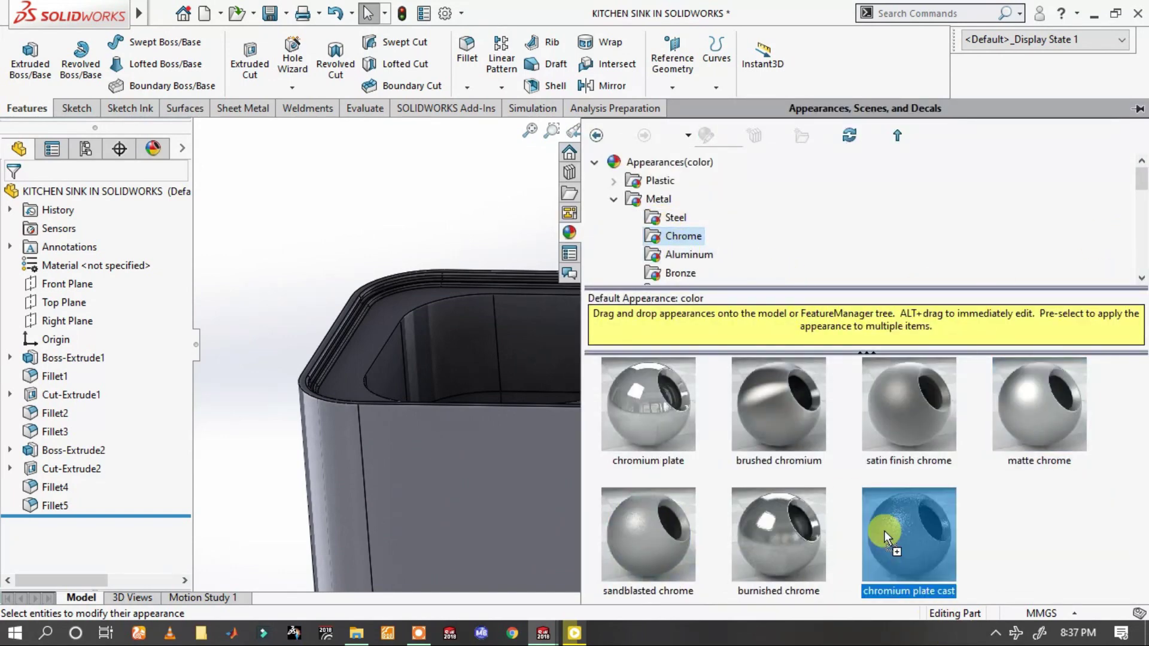
pyautogui.moveTo(886, 527); pyautogui.dragTo(449, 362)
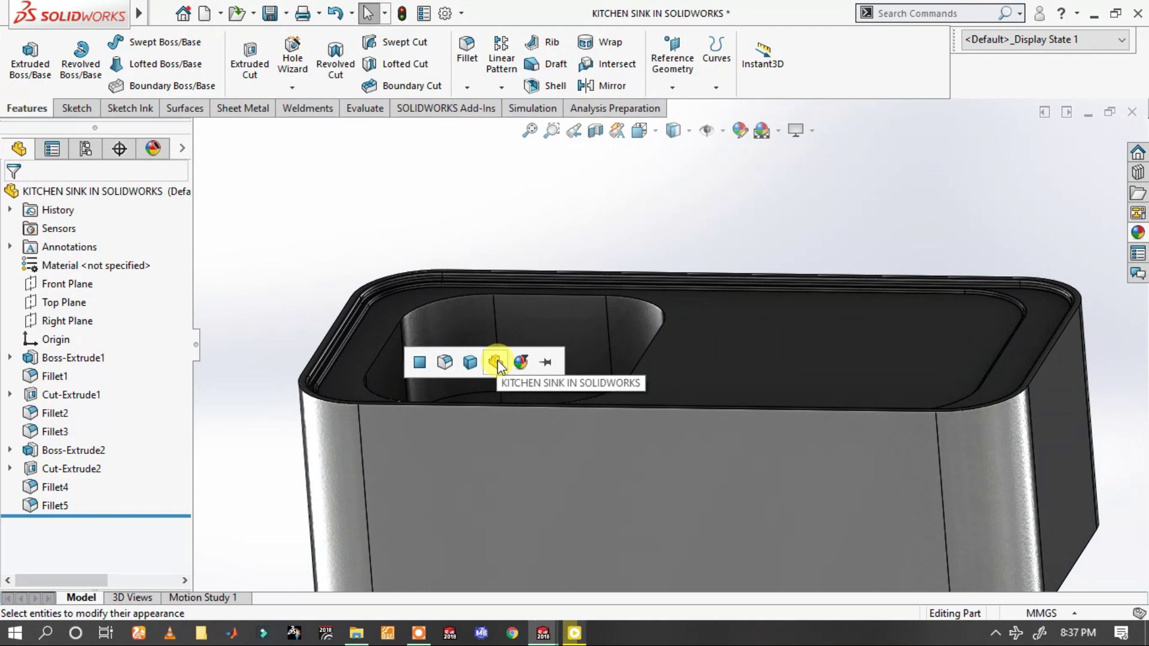
pyautogui.scroll(-3, 512, 357)
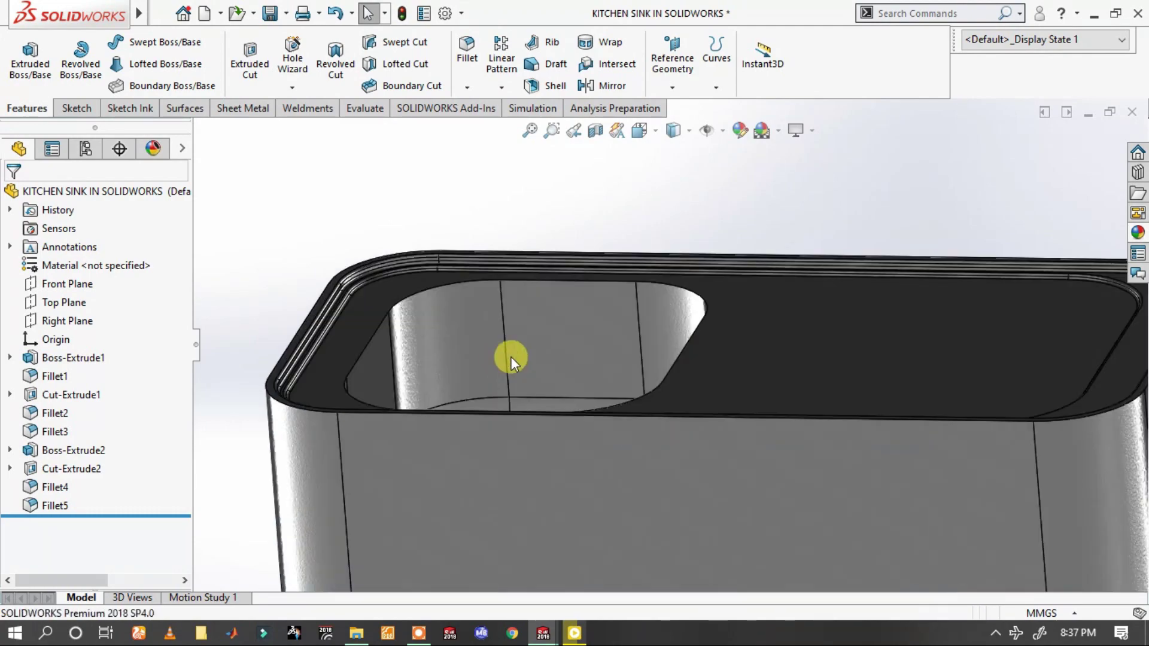
pyautogui.scroll(-3, 535, 341)
pyautogui.scroll(5, 535, 341)
pyautogui.moveTo(574, 340)
pyautogui.mouseDown(button='middle')
pyautogui.moveTo(608, 436)
pyautogui.moveTo(649, 308)
pyautogui.moveTo(604, 362)
pyautogui.moveTo(594, 331)
pyautogui.mouseUp(button='middle')
pyautogui.scroll(-3, 725, 297)
pyautogui.scroll(-2, 727, 297)
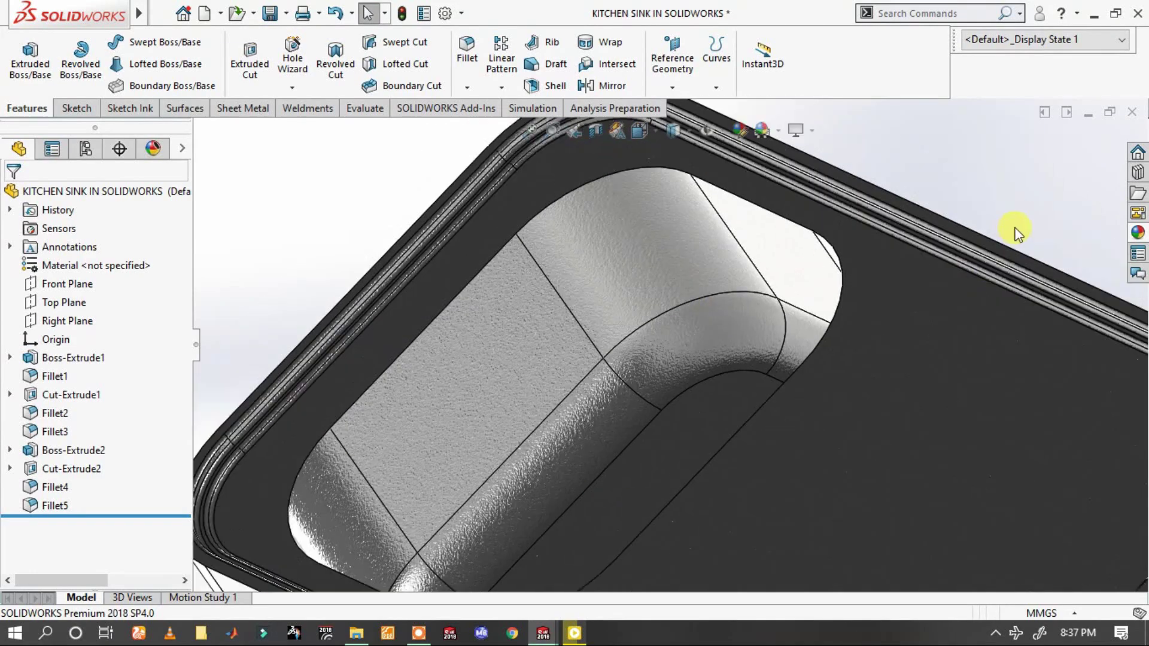
pyautogui.scroll(-4, 659, 246)
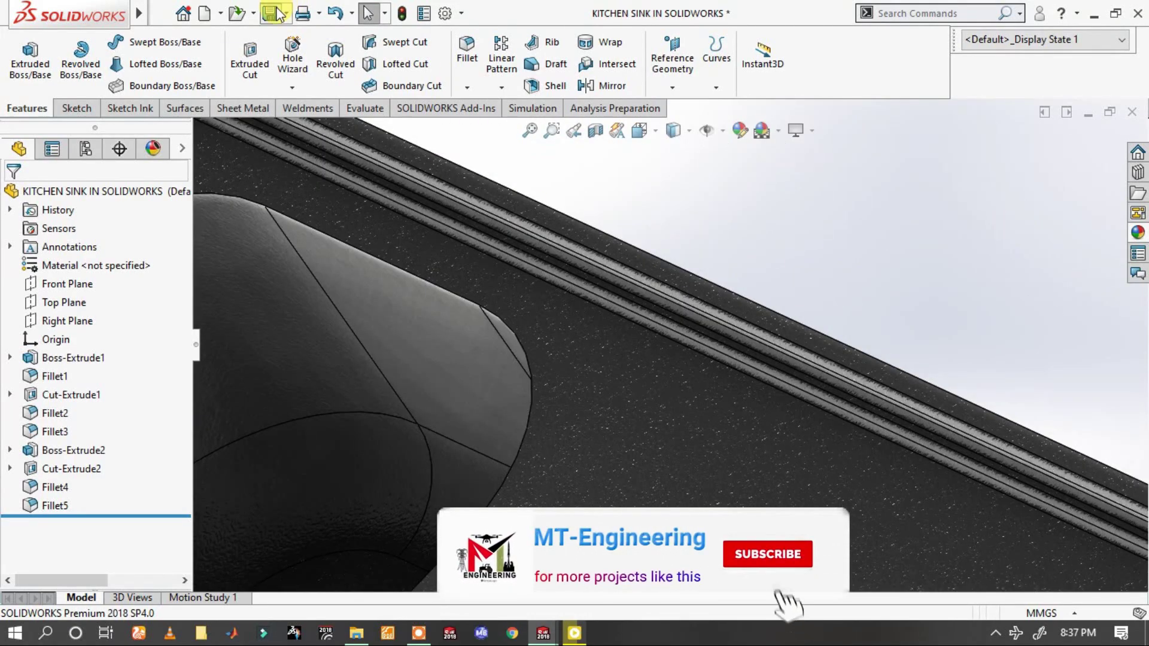
# - Save the part as KITCHEN SINK IN SOLIDWORKS and view it near top-down
pyautogui.click(270, 13)
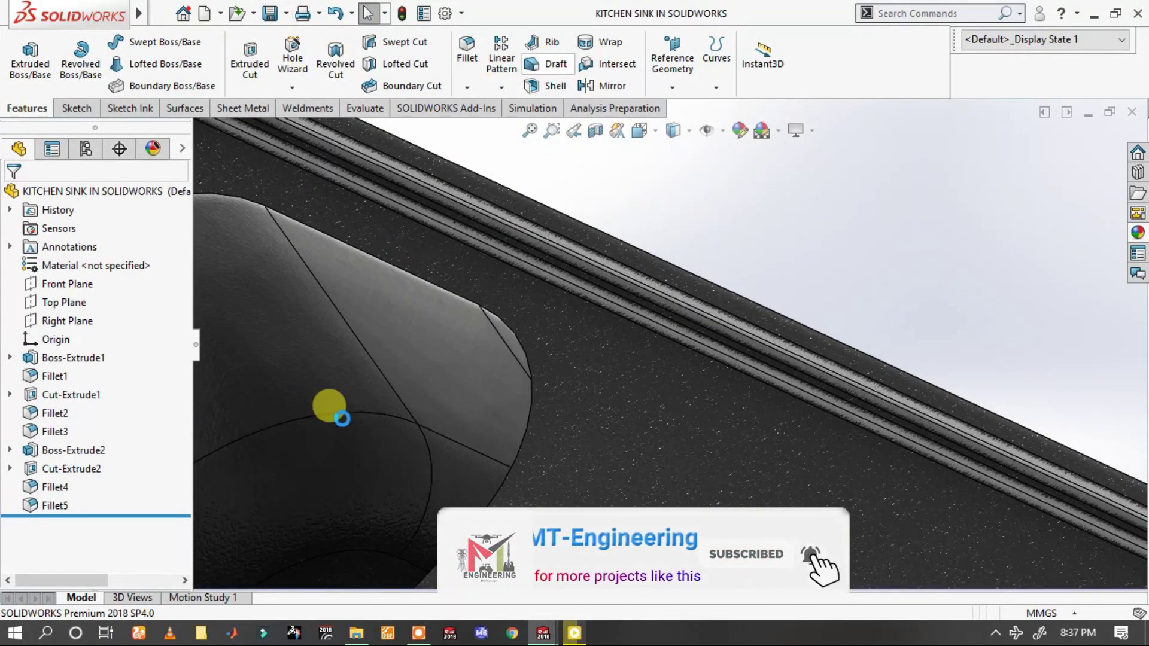
pyautogui.scroll(5, 371, 416)
pyautogui.moveTo(383, 420)
pyautogui.mouseDown(button='middle')
pyautogui.moveTo(628, 403)
pyautogui.moveTo(698, 346)
pyautogui.moveTo(520, 410)
pyautogui.mouseUp(button='middle')
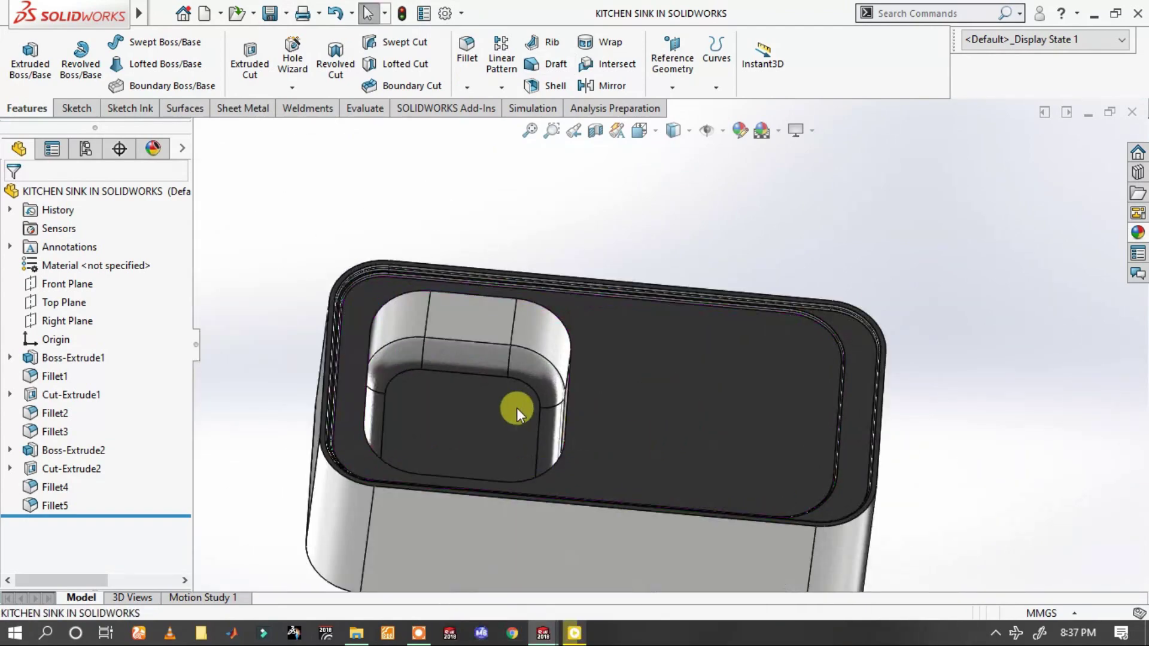
pyautogui.scroll(-5, 415, 334)
pyautogui.scroll(2, 412, 333)
pyautogui.scroll(2, 389, 310)
pyautogui.scroll(-3, 782, 299)
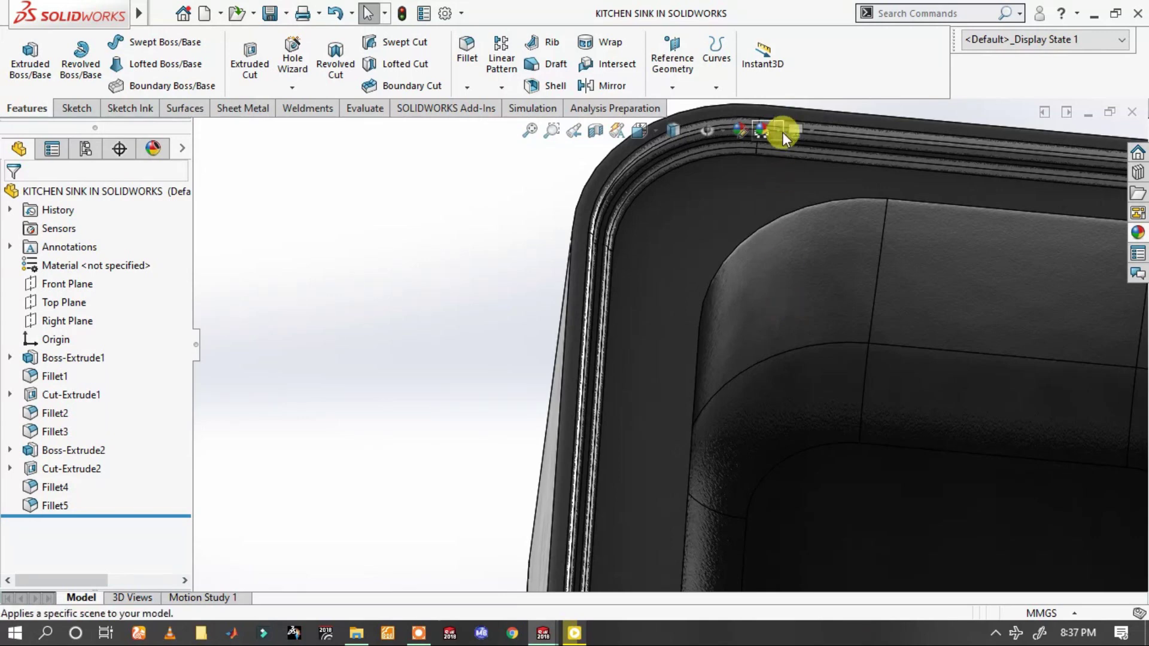
# - Fillet the basin's curved top edge with a 10 mm radius
pyautogui.click(770, 222)
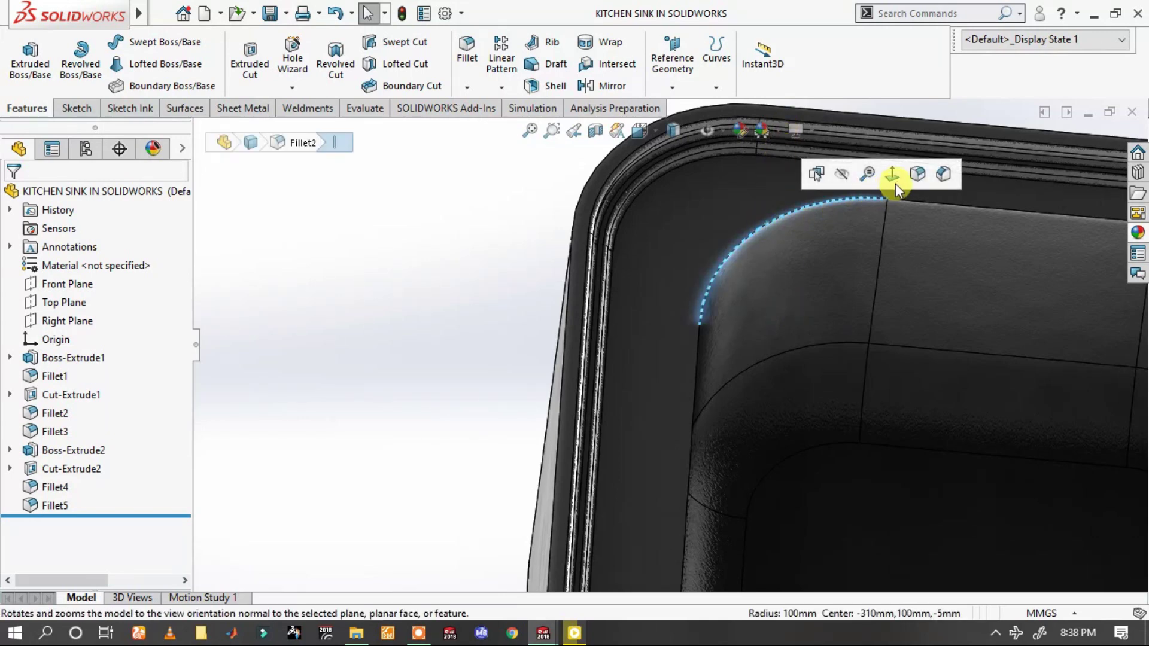
pyautogui.click(916, 176)
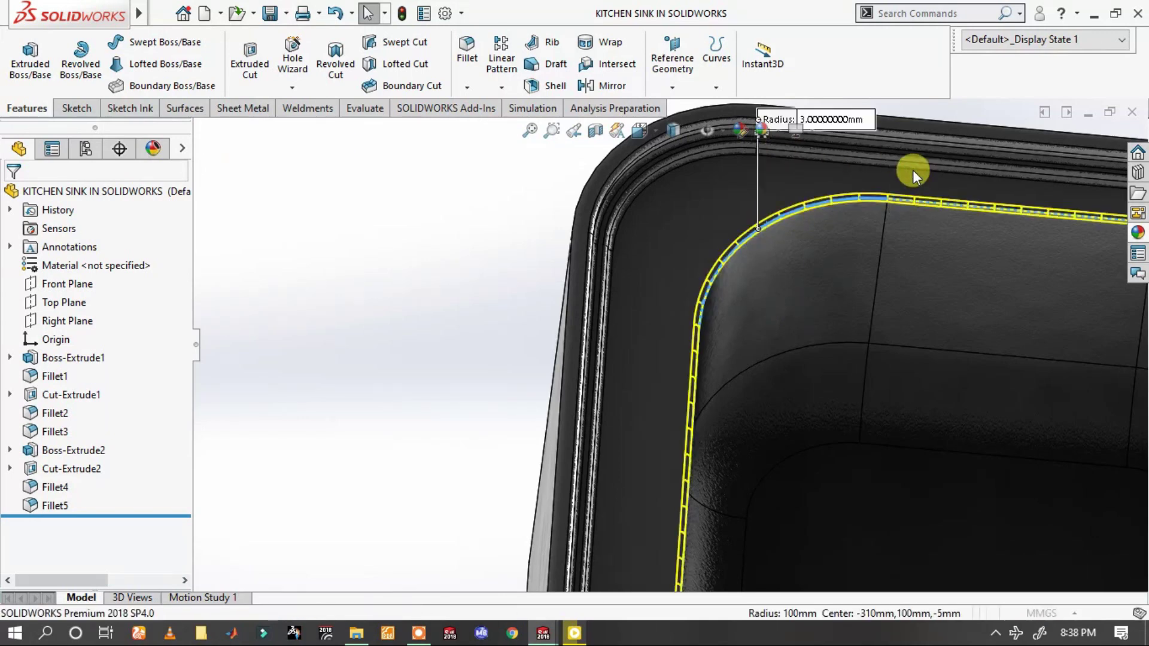
pyautogui.write('10')
pyautogui.press('Return')
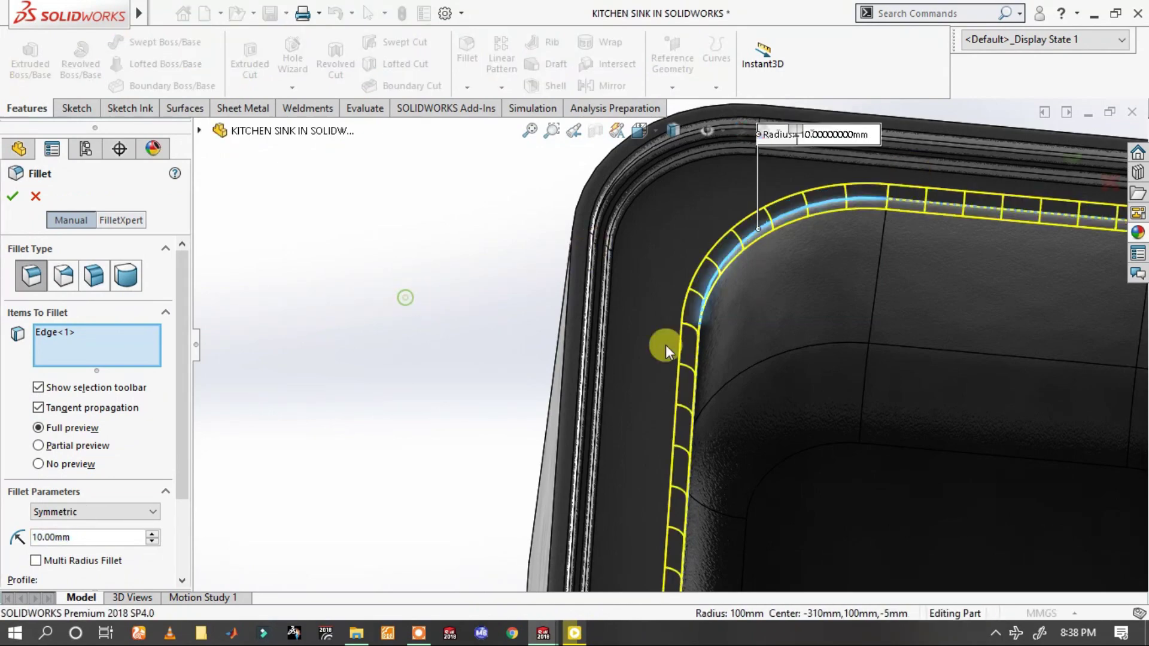
pyautogui.scroll(5, 672, 341)
pyautogui.scroll(-1, 811, 311)
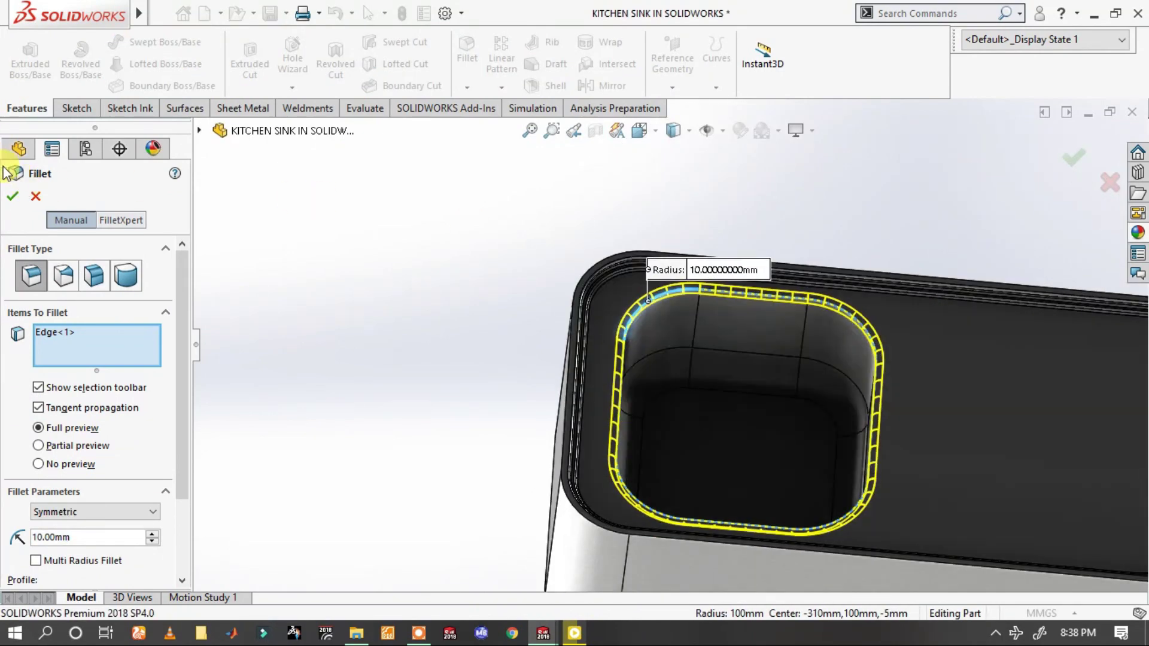
pyautogui.press('Return')
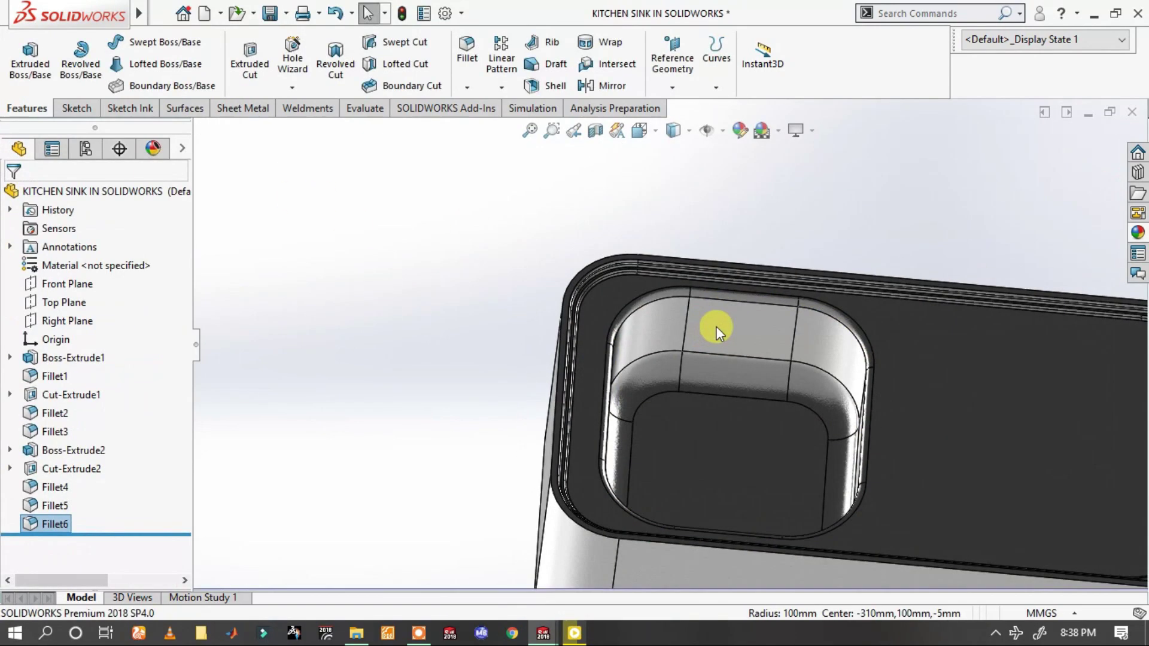
pyautogui.moveTo(692, 271); pyautogui.dragTo(700, 361, button='middle')
pyautogui.scroll(4, 665, 432)
pyautogui.scroll(-4, 654, 436)
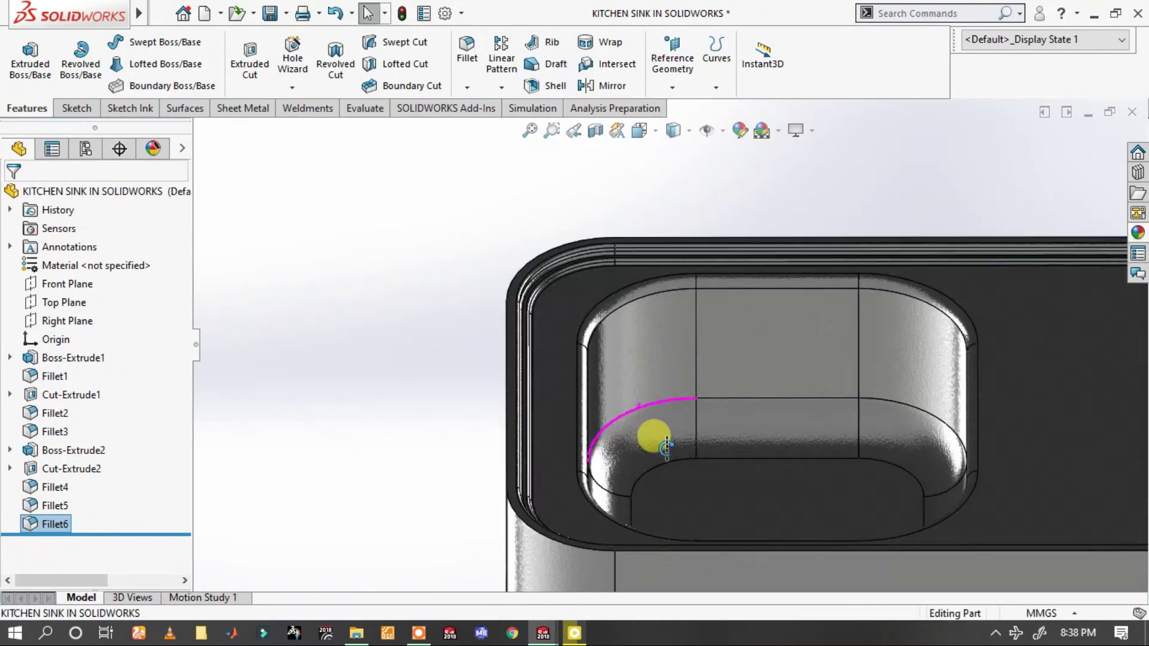
pyautogui.moveTo(657, 408)
pyautogui.mouseDown(button='middle')
pyautogui.moveTo(672, 436)
pyautogui.moveTo(655, 341)
pyautogui.moveTo(608, 403)
pyautogui.moveTo(628, 398)
pyautogui.mouseUp(button='middle')
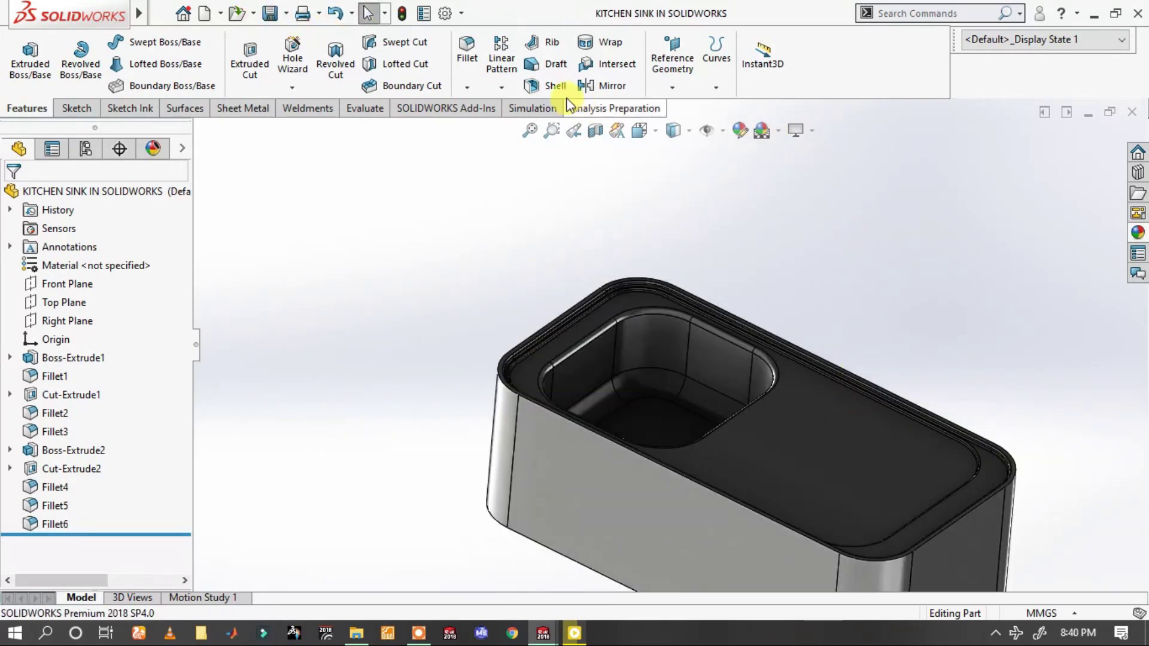
# - Start a 3 mm shell and mark the front and rounded side faces for removal
pyautogui.click(546, 86)
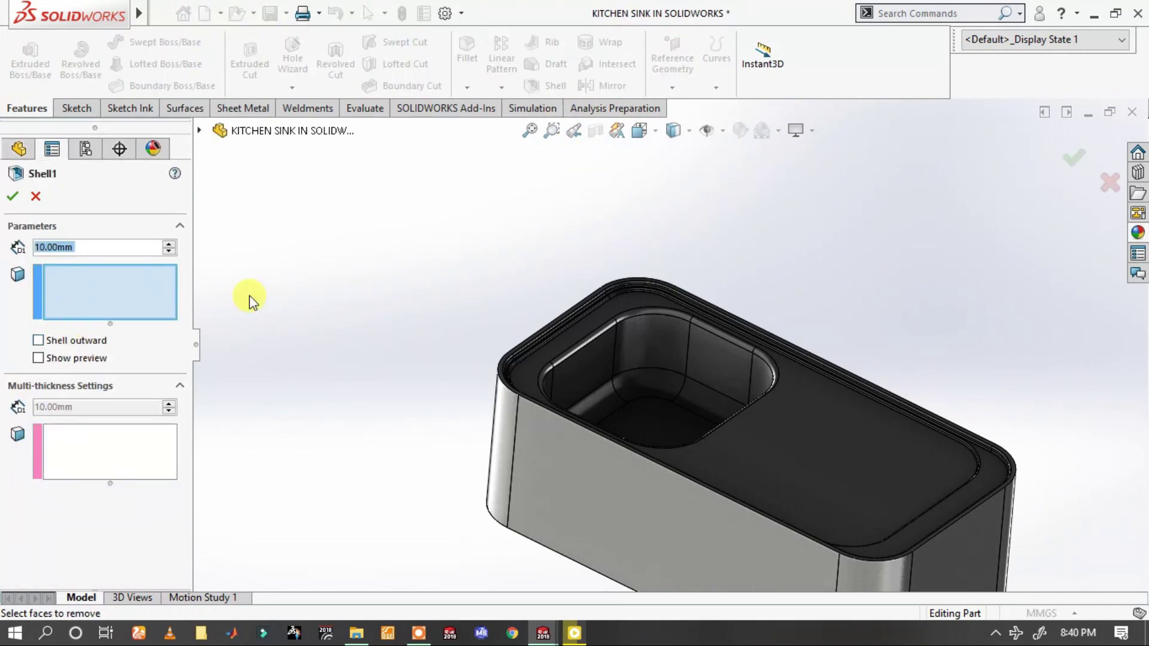
pyautogui.write('3')
pyautogui.press('Return')
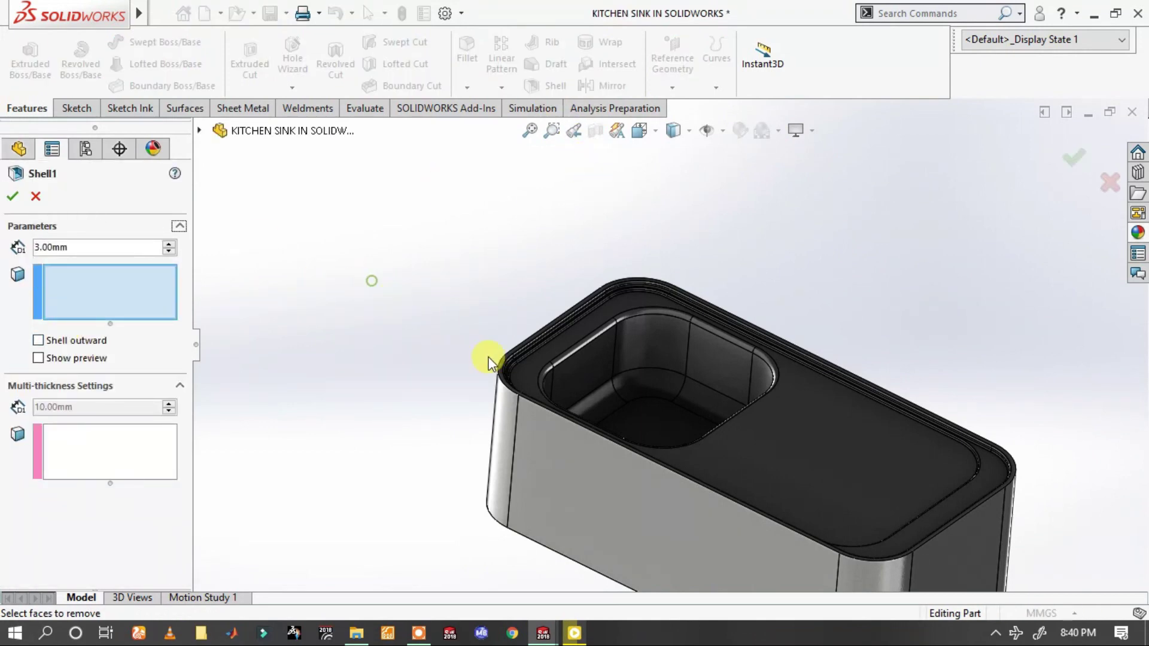
pyautogui.click(566, 543)
pyautogui.click(494, 464)
pyautogui.moveTo(494, 464)
pyautogui.mouseDown(button='middle')
pyautogui.moveTo(623, 372)
pyautogui.moveTo(644, 412)
pyautogui.mouseUp(button='middle')
pyautogui.click(369, 428)
pyautogui.moveTo(332, 432)
pyautogui.mouseDown(button='middle')
pyautogui.moveTo(461, 429)
pyautogui.moveTo(531, 480)
pyautogui.mouseUp(button='middle')
# - Add the remaining outer side faces and confirm Shell1 to hollow the sink
pyautogui.click(531, 480)
pyautogui.click(319, 556)
pyautogui.click(232, 540)
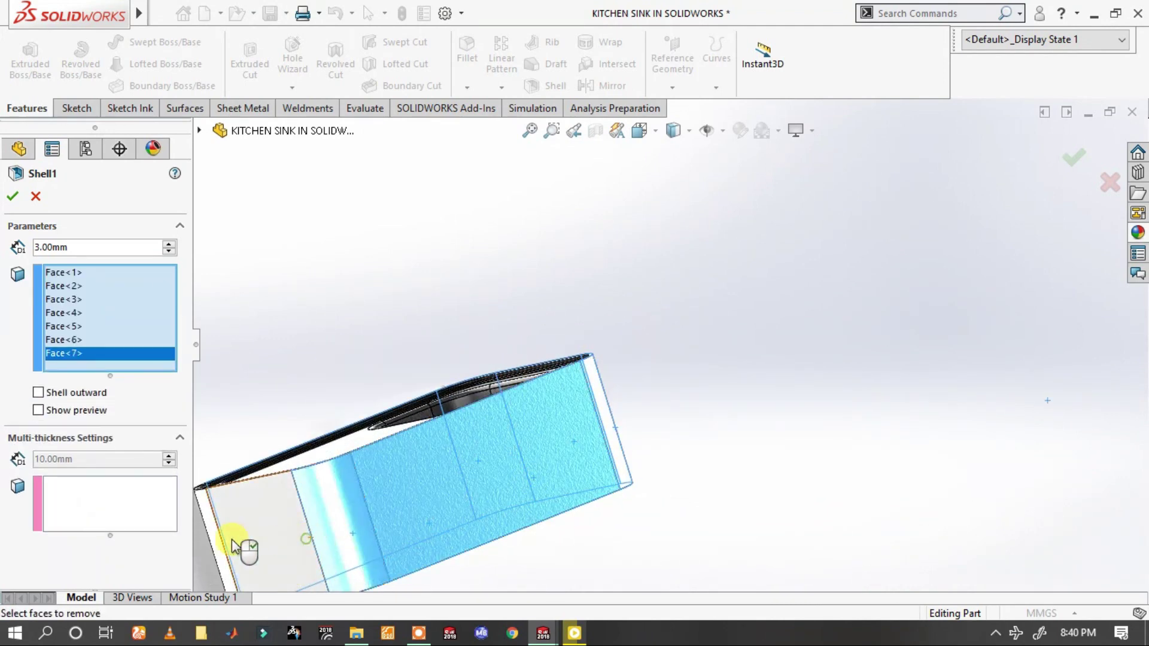
pyautogui.click(274, 568)
pyautogui.moveTo(274, 568)
pyautogui.mouseDown(button='middle')
pyautogui.moveTo(347, 428)
pyautogui.moveTo(491, 487)
pyautogui.moveTo(411, 441)
pyautogui.moveTo(492, 323)
pyautogui.moveTo(572, 293)
pyautogui.moveTo(595, 333)
pyautogui.mouseUp(button='middle')
pyautogui.click(491, 488)
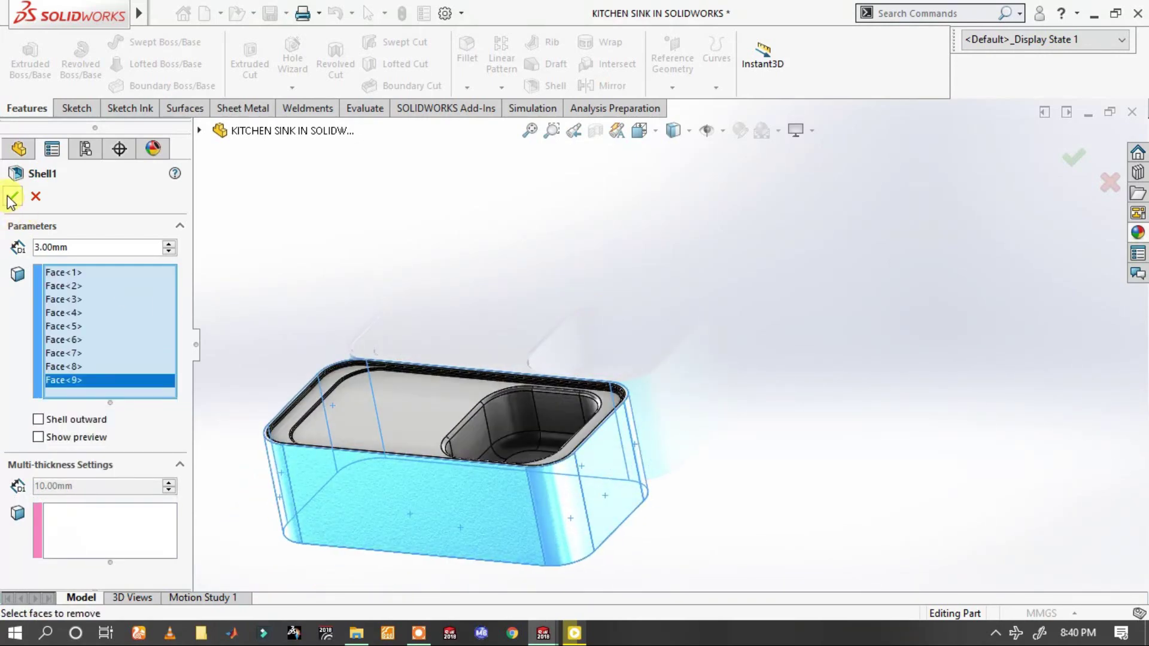
pyautogui.rightClick(562, 429)
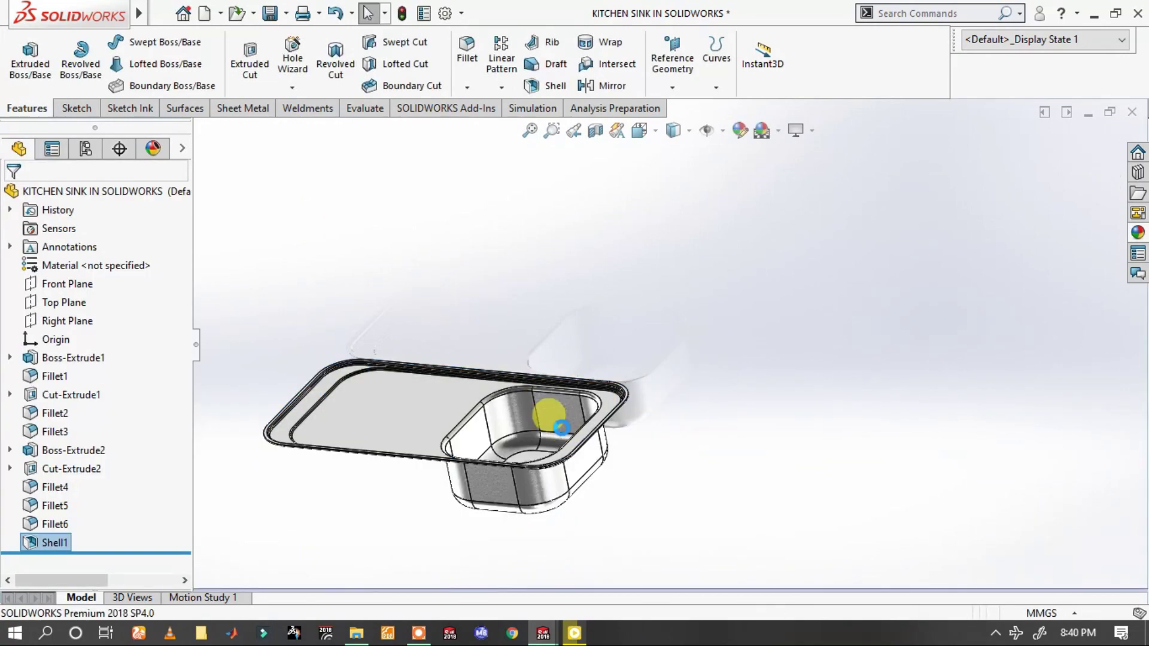
# - Orbit the shelled sink to inspect its underside and side view
pyautogui.moveTo(446, 446)
pyautogui.mouseDown(button='middle')
pyautogui.moveTo(449, 303)
pyautogui.moveTo(590, 263)
pyautogui.moveTo(724, 259)
pyautogui.moveTo(810, 310)
pyautogui.moveTo(706, 341)
pyautogui.moveTo(692, 249)
pyautogui.moveTo(763, 359)
pyautogui.moveTo(790, 377)
pyautogui.moveTo(410, 316)
pyautogui.mouseUp(button='middle')
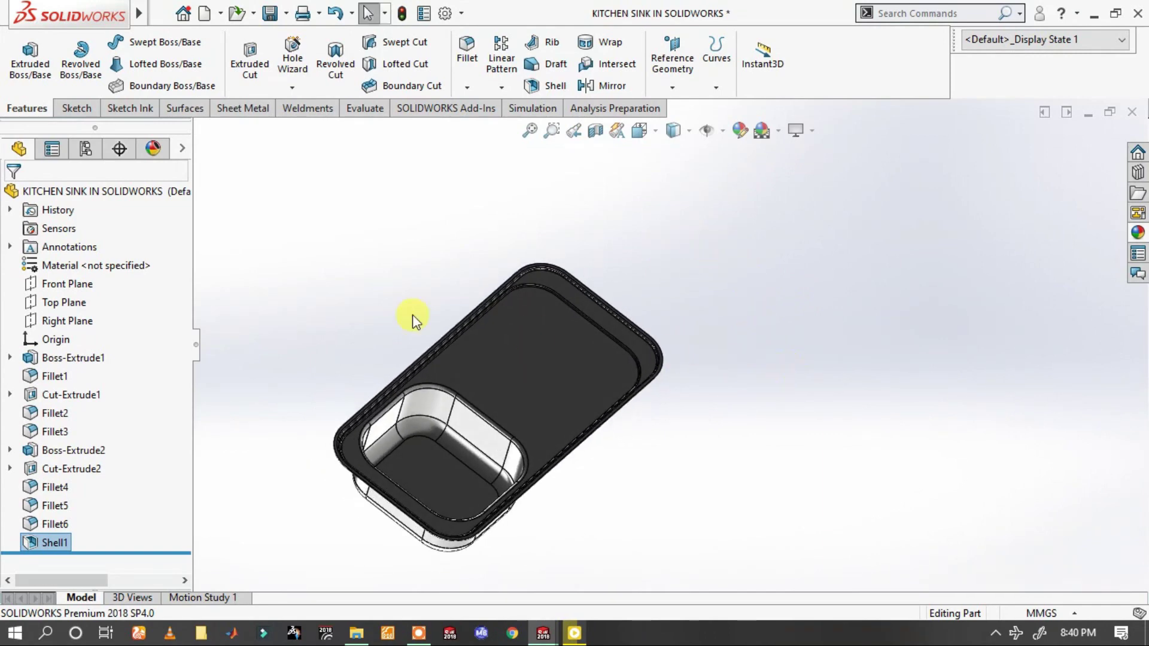
pyautogui.scroll(-2, 383, 416)
pyautogui.scroll(-4, 658, 403)
pyautogui.scroll(5, 659, 402)
pyautogui.moveTo(774, 287)
pyautogui.mouseDown(button='middle')
pyautogui.moveTo(762, 349)
pyautogui.moveTo(735, 214)
pyautogui.moveTo(734, 277)
pyautogui.moveTo(890, 333)
pyautogui.mouseUp(button='middle')
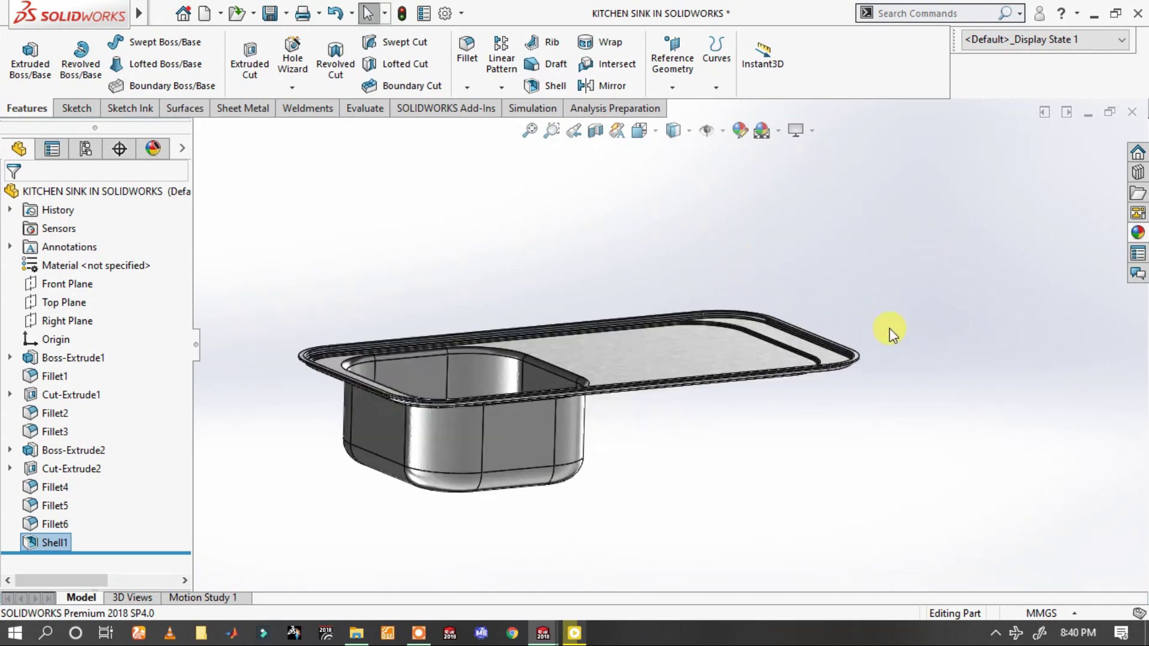
pyautogui.scroll(-3, 551, 392)
pyautogui.scroll(-2, 526, 380)
pyautogui.scroll(3, 526, 380)
pyautogui.scroll(2, 495, 372)
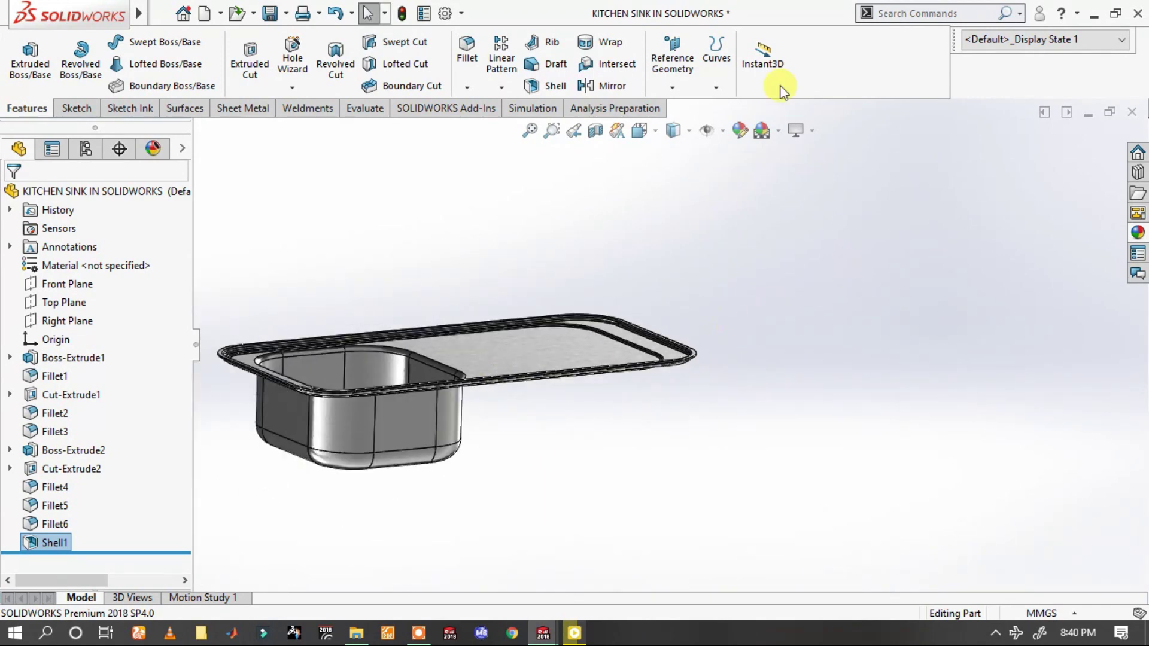
# - Save the shelled sink part
pyautogui.click(270, 18)
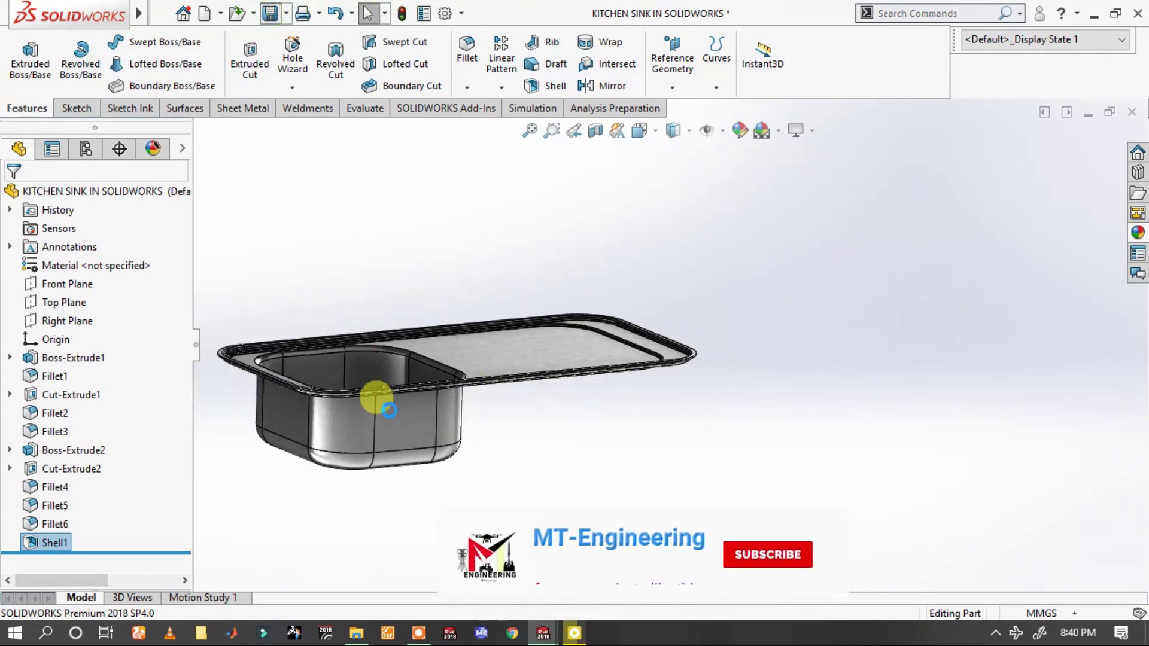
pyautogui.moveTo(359, 347)
pyautogui.mouseDown(button='middle')
pyautogui.moveTo(353, 403)
pyautogui.moveTo(351, 359)
pyautogui.moveTo(366, 356)
pyautogui.mouseUp(button='middle')
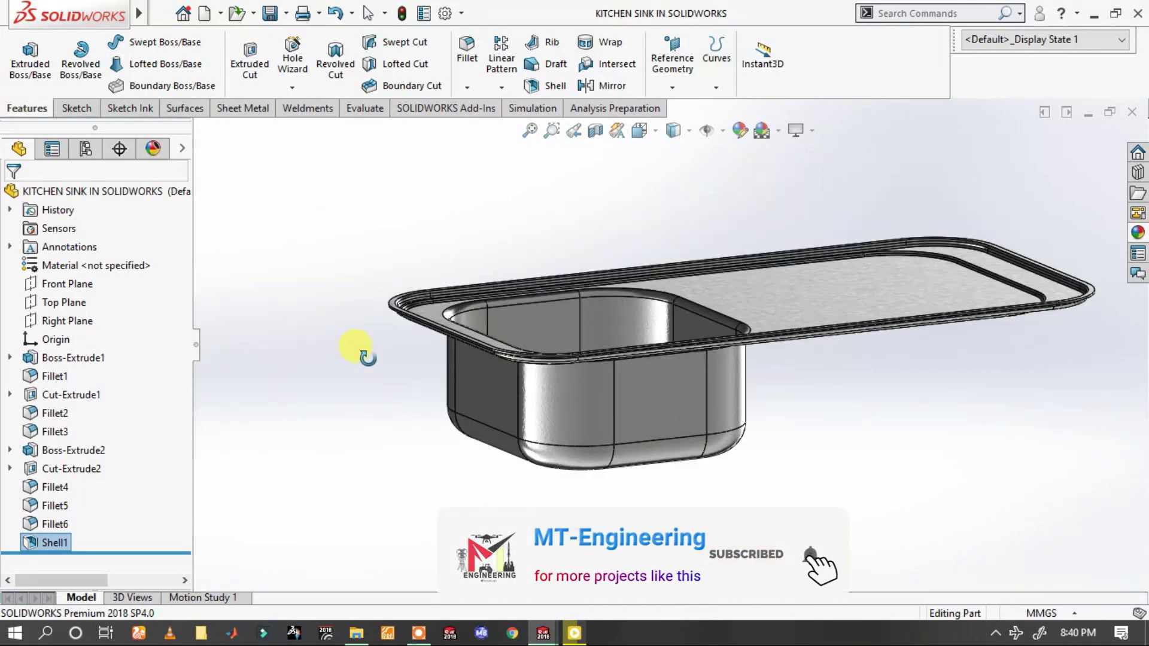
pyautogui.scroll(-2, 419, 359)
pyautogui.scroll(2, 963, 280)
pyautogui.scroll(-2, 770, 340)
pyautogui.scroll(3, 768, 340)
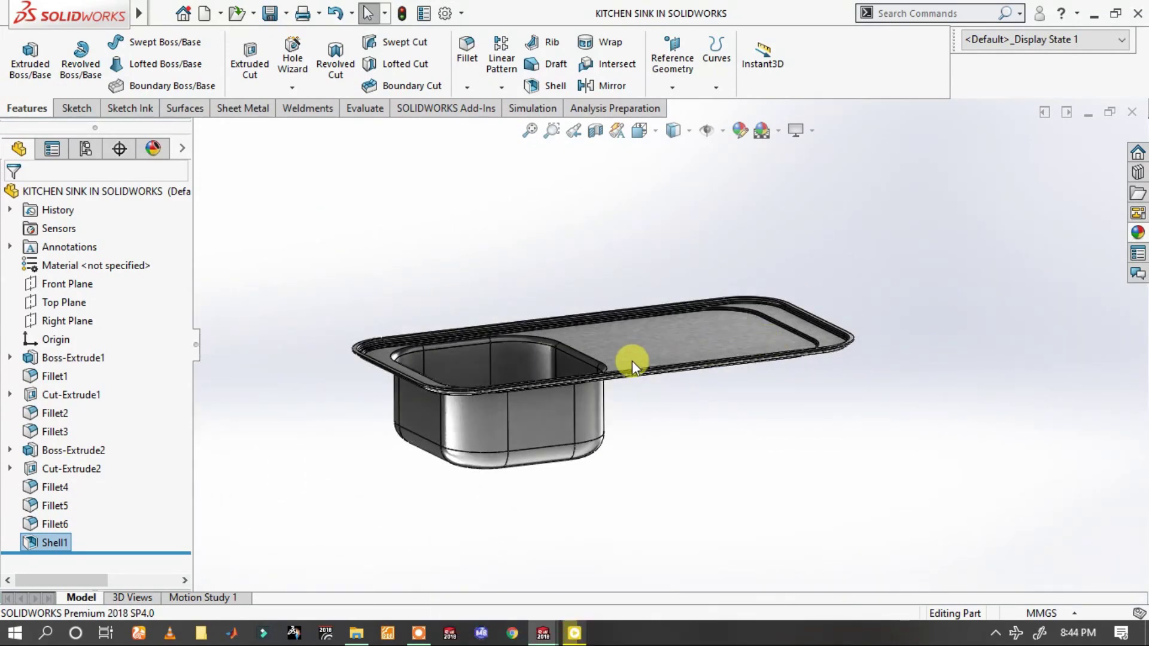
# - Start a new sketch on the drainboard's top face, viewed from above
pyautogui.click(630, 346)
pyautogui.moveTo(669, 338); pyautogui.dragTo(690, 343, button='middle')
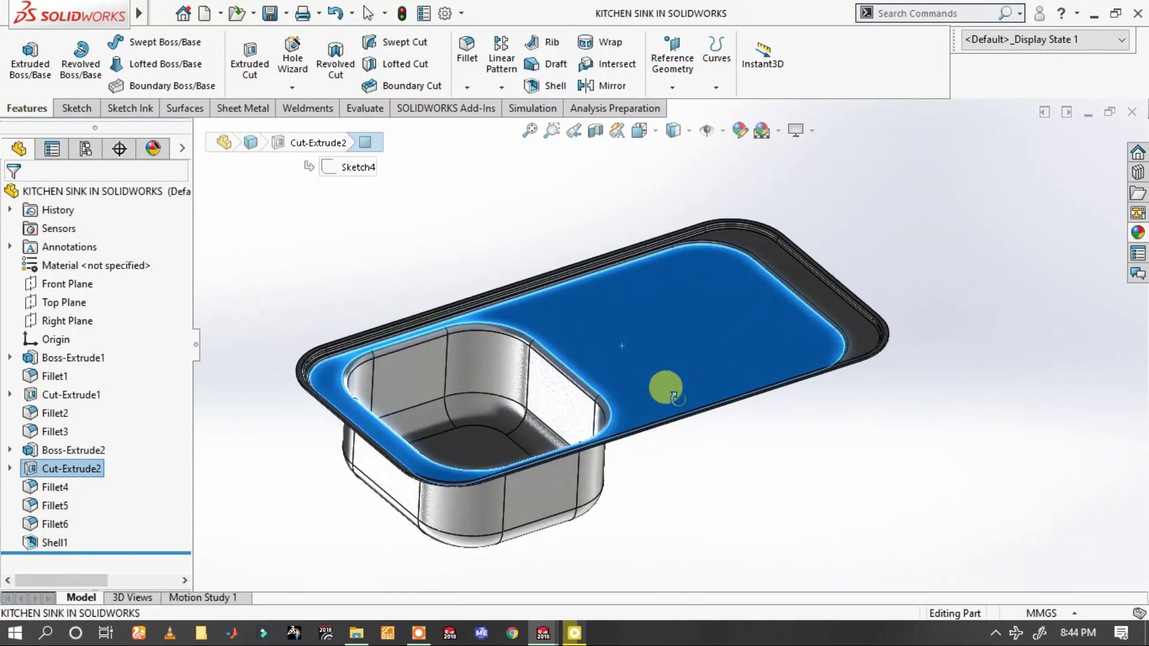
pyautogui.click(748, 294)
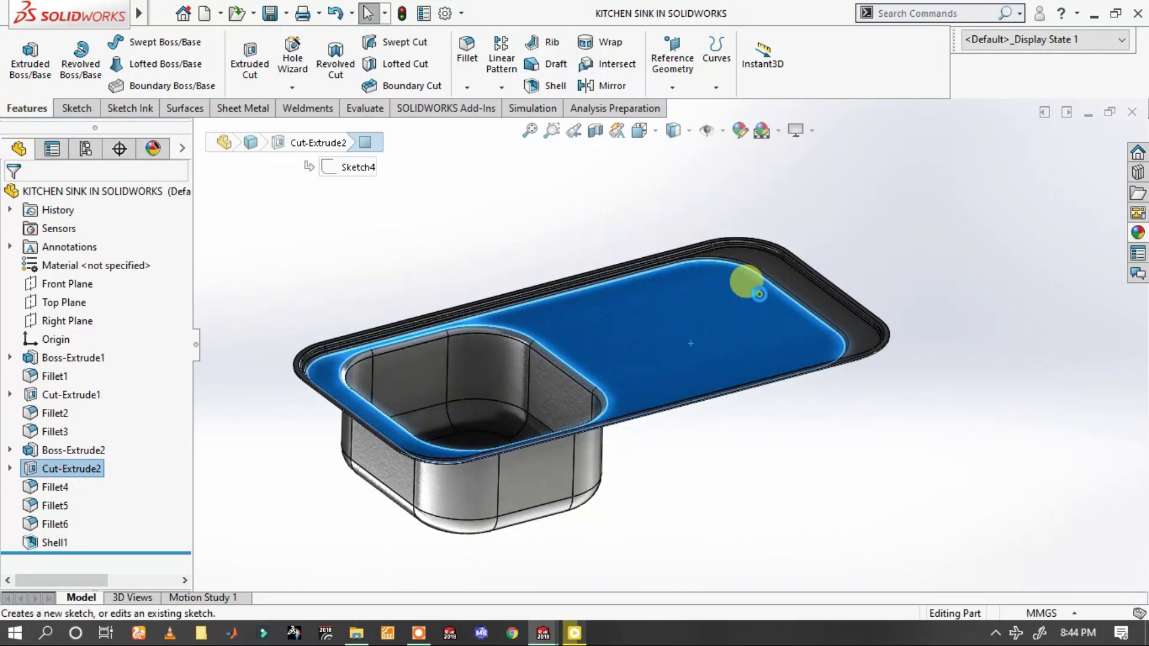
pyautogui.scroll(-1, 838, 319)
pyautogui.scroll(-1, 838, 318)
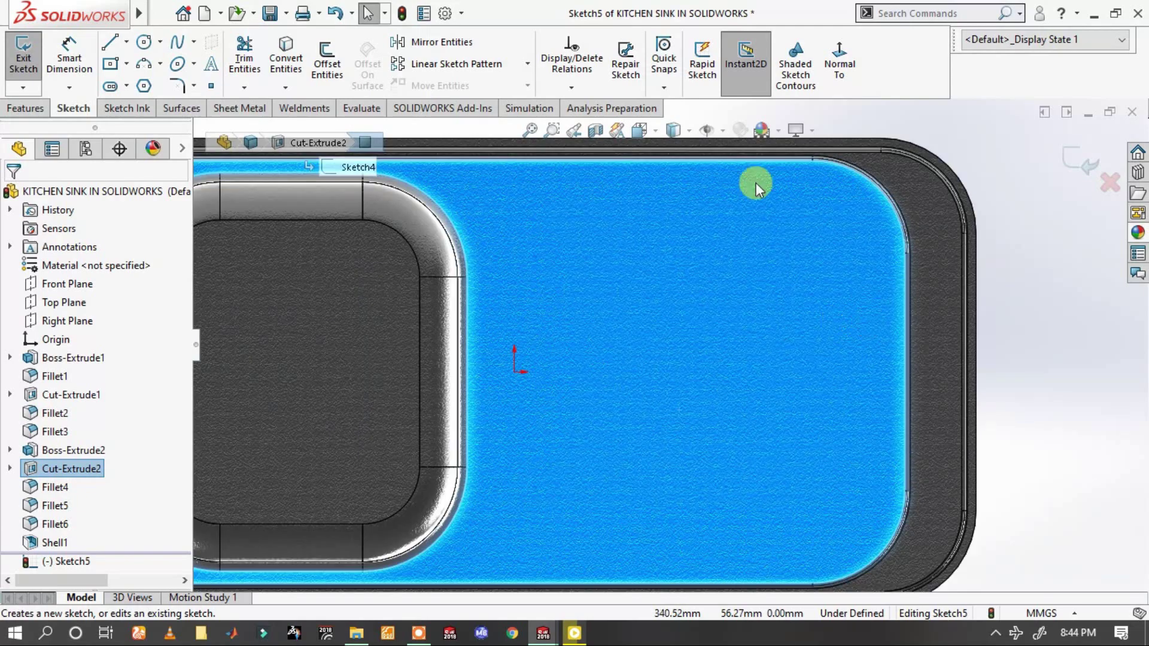
pyautogui.scroll(-1, 756, 182)
# - Draw a horizontal construction line from the origin to the drainboard's right edge
pyautogui.click(111, 43)
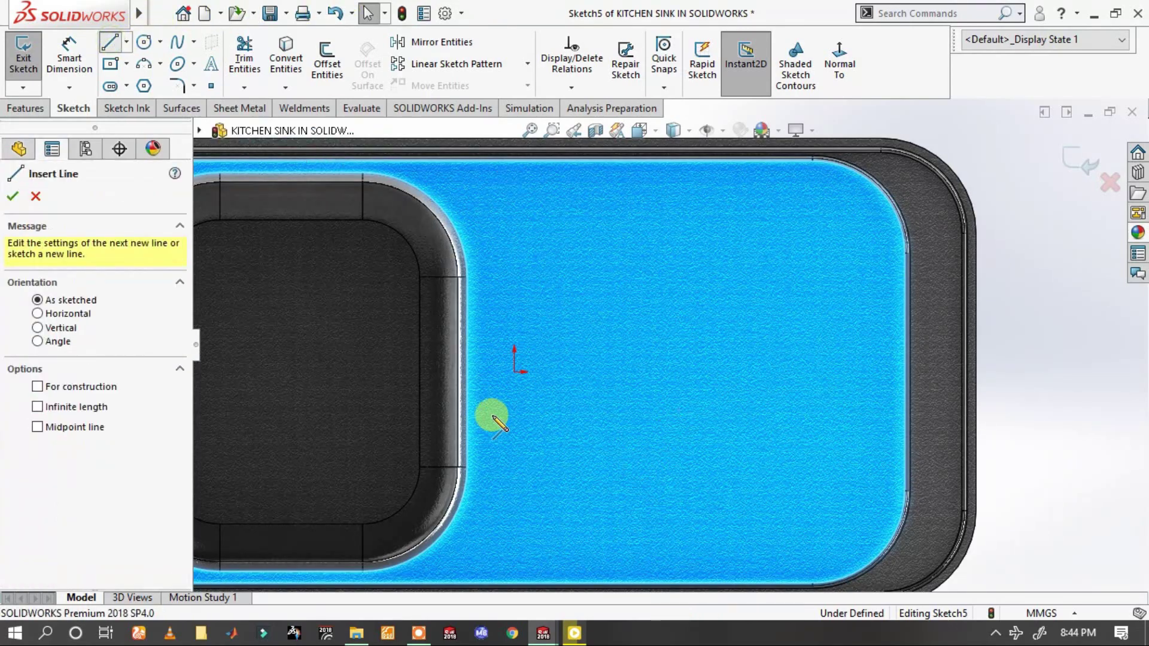
pyautogui.moveTo(602, 376); pyautogui.dragTo(979, 376)
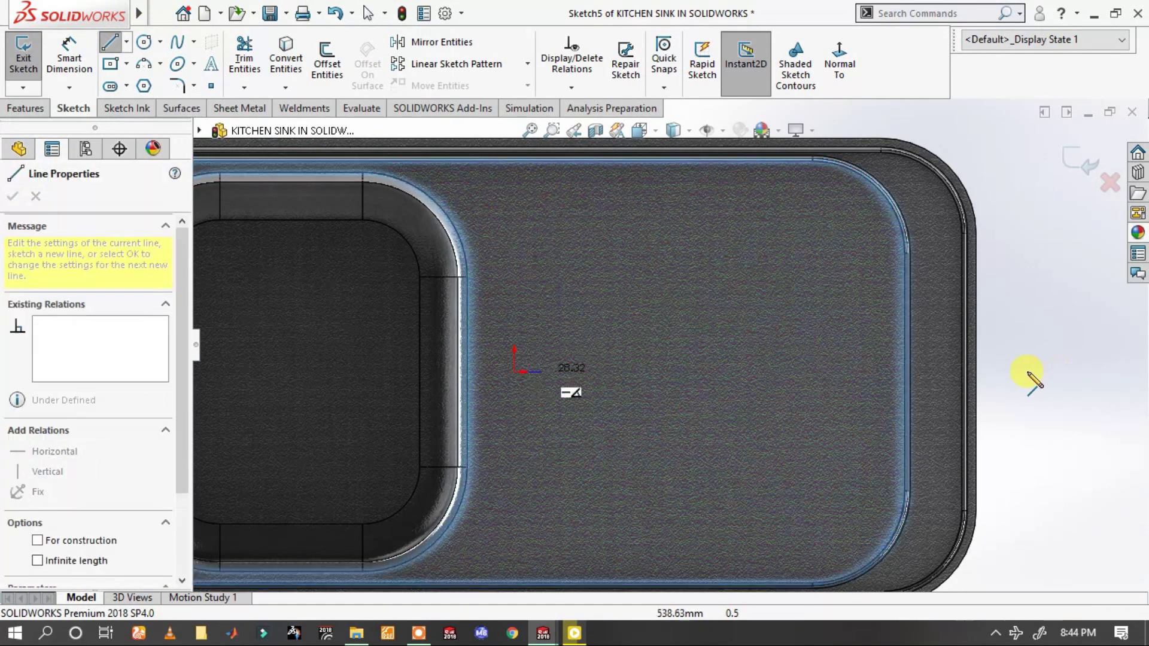
pyautogui.click(974, 371)
pyautogui.rightClick(974, 372)
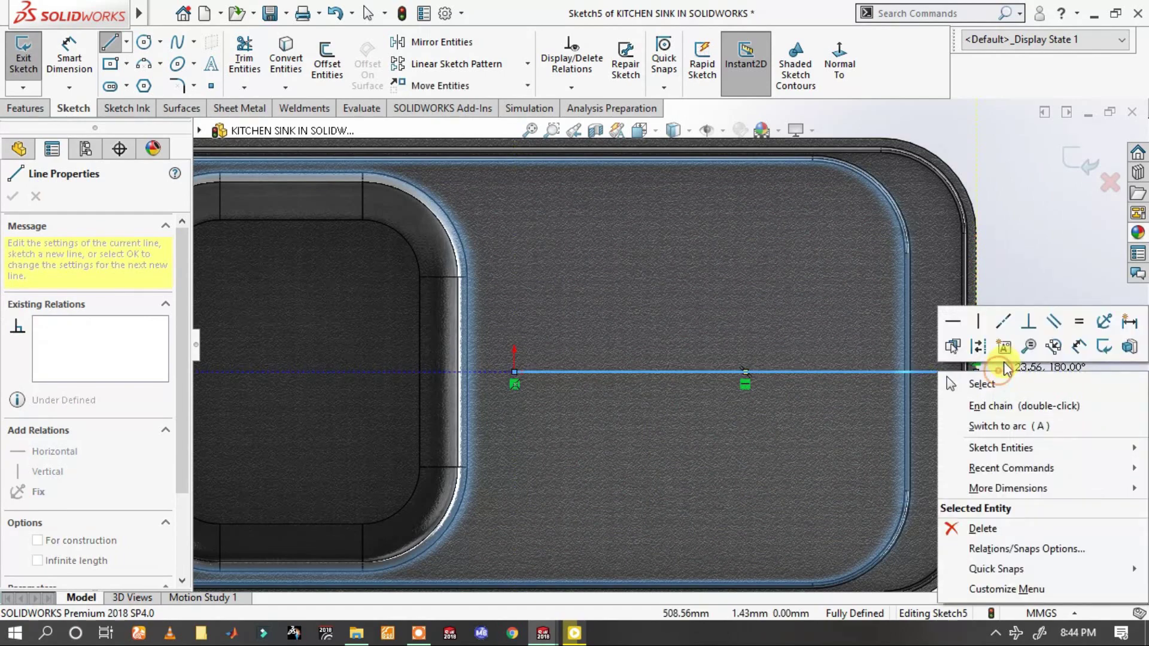
pyautogui.click(977, 347)
pyautogui.scroll(-3, 849, 328)
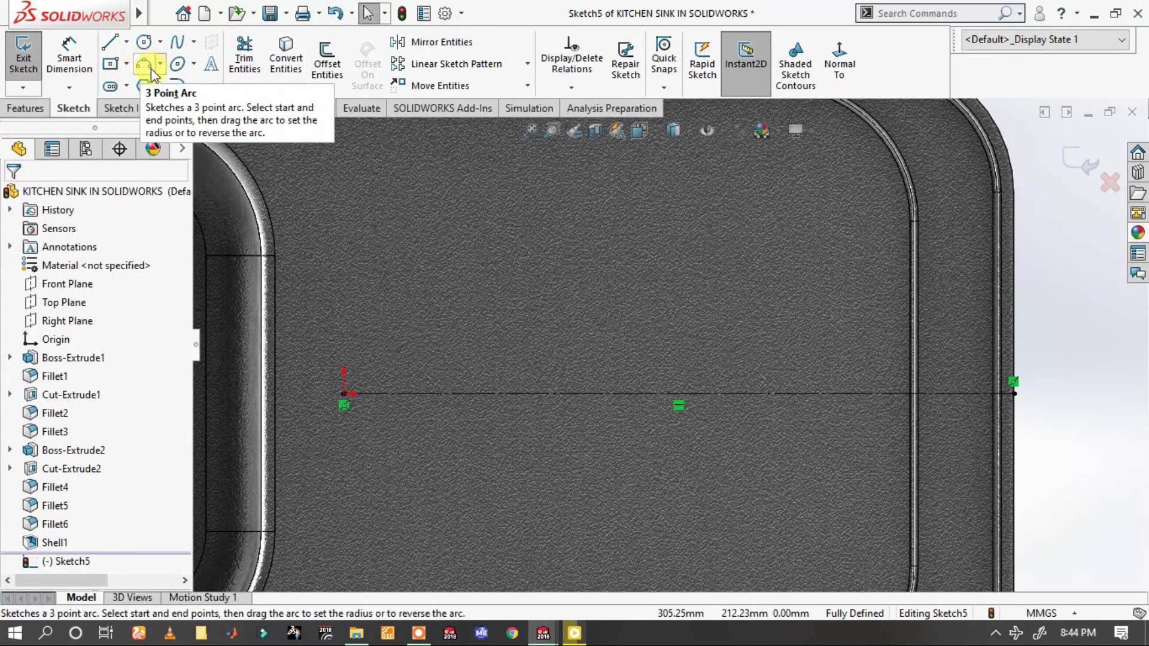
# - Draw a centerpoint straight slot along the construction line
pyautogui.click(110, 85)
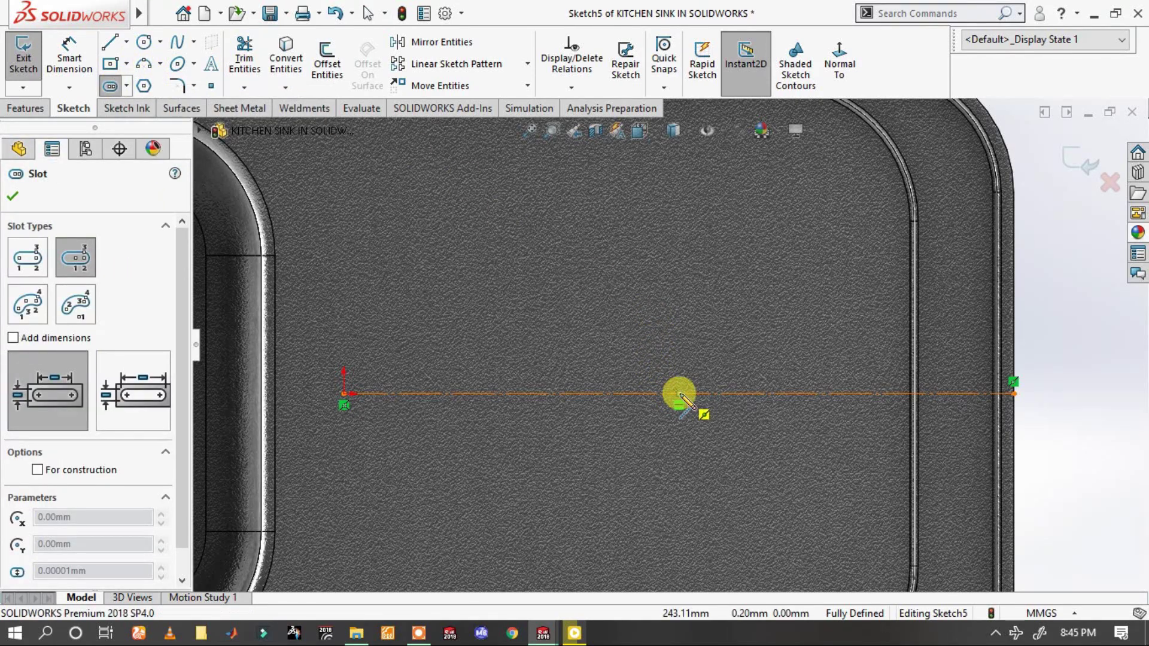
pyautogui.click(680, 393)
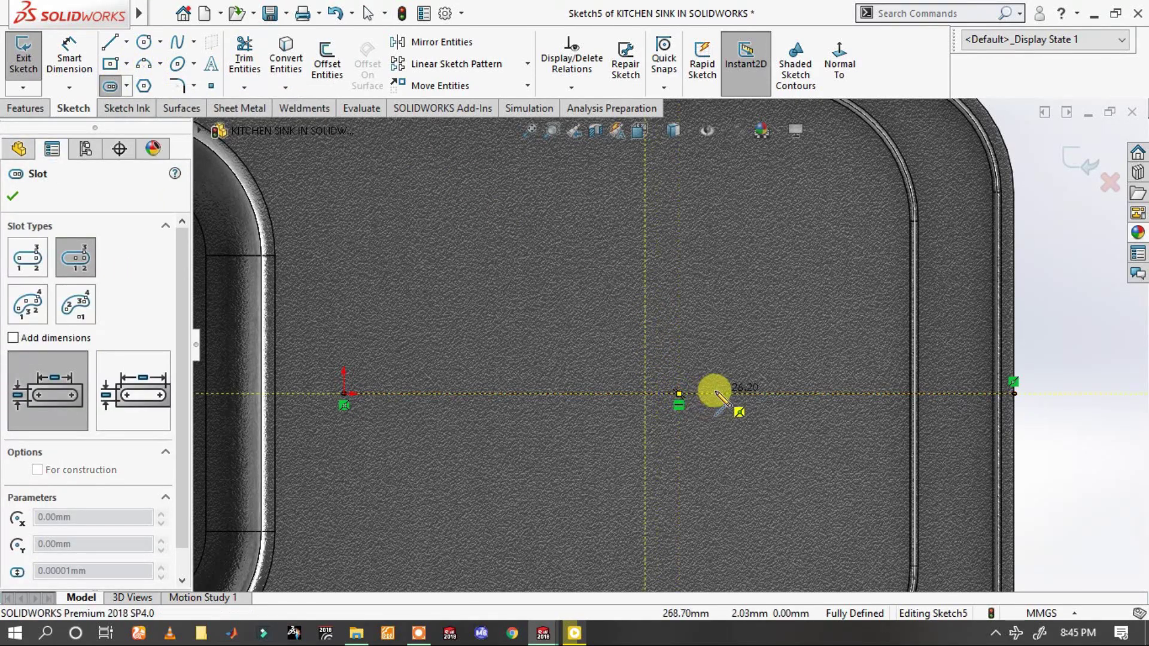
pyautogui.click(869, 393)
pyautogui.click(873, 376)
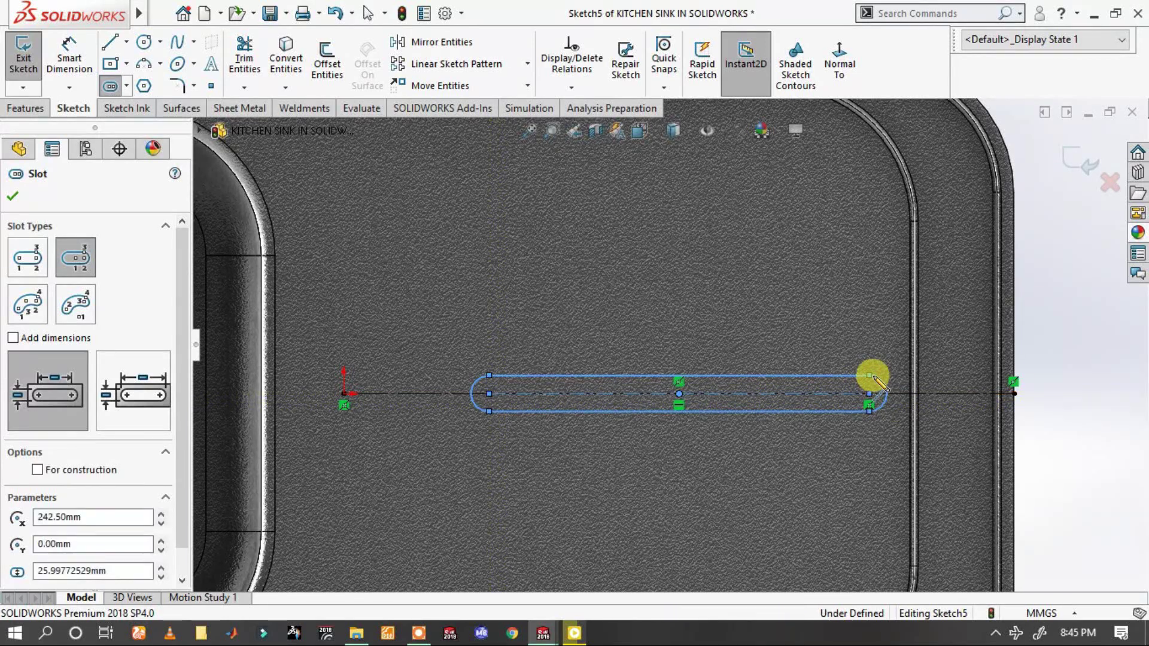
pyautogui.rightClick(875, 379)
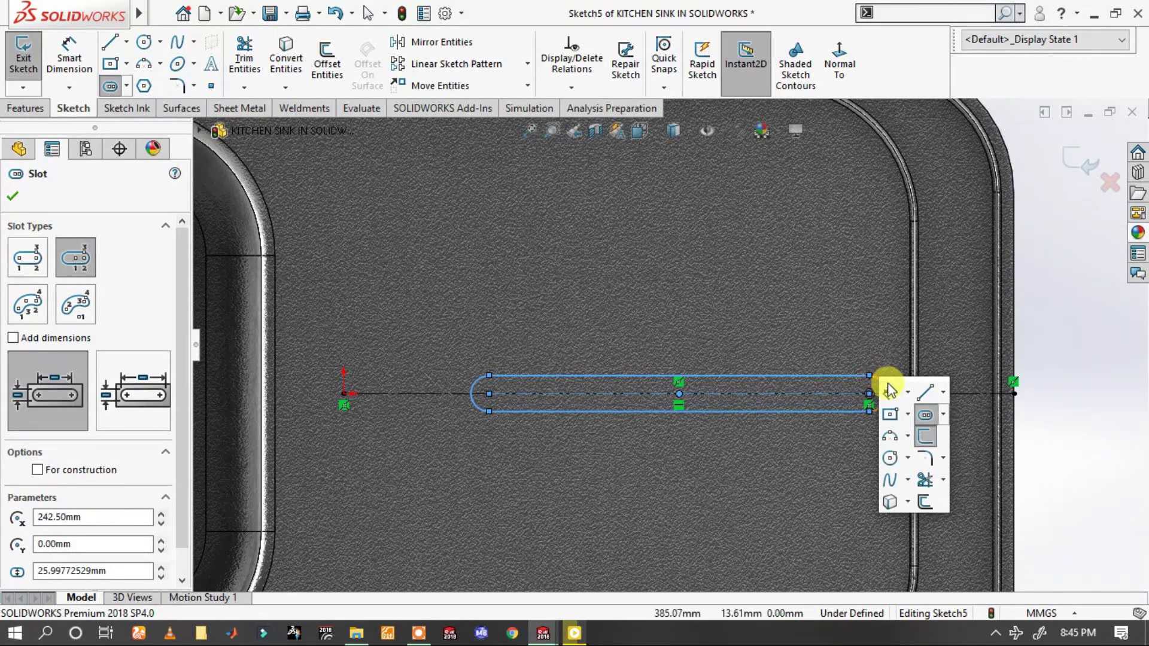
pyautogui.click(889, 382)
# - Dimension the slot length to 235 and place its end radius dimension
pyautogui.click(836, 377)
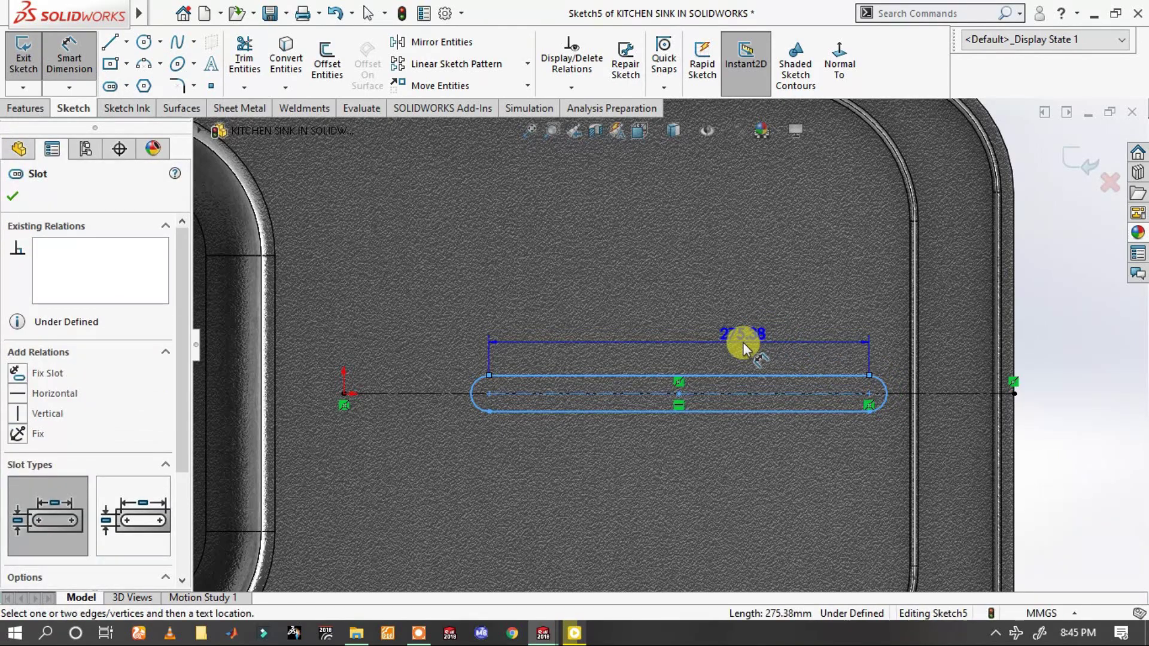
pyautogui.click(742, 342)
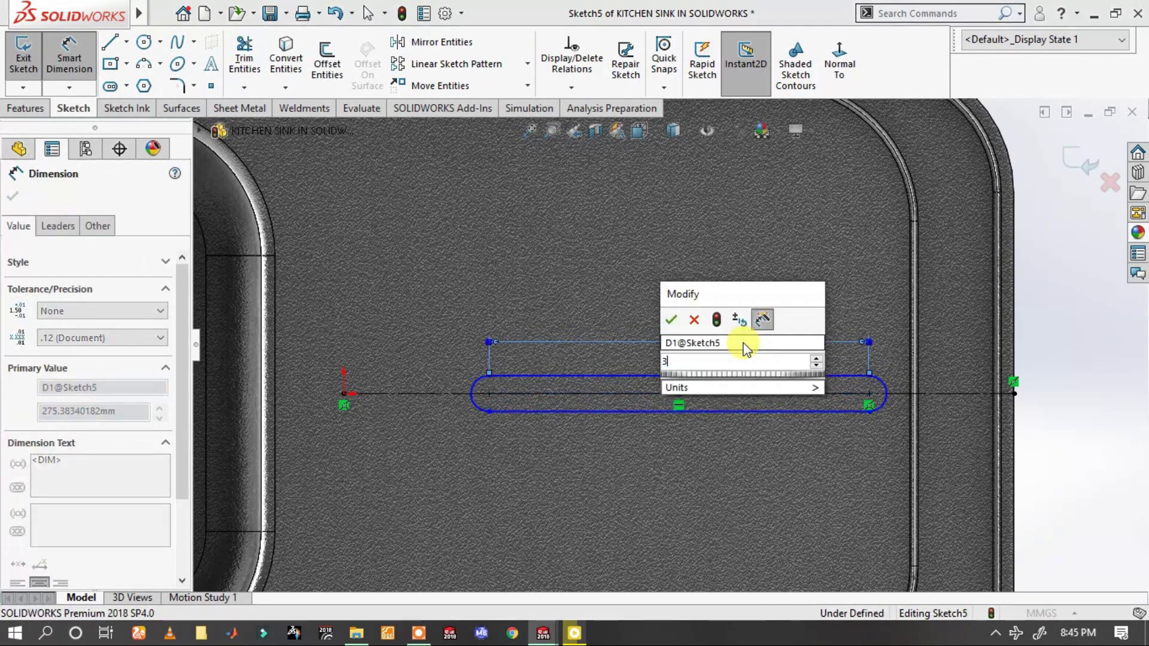
pyautogui.write('3')
pyautogui.press('BackSpace')
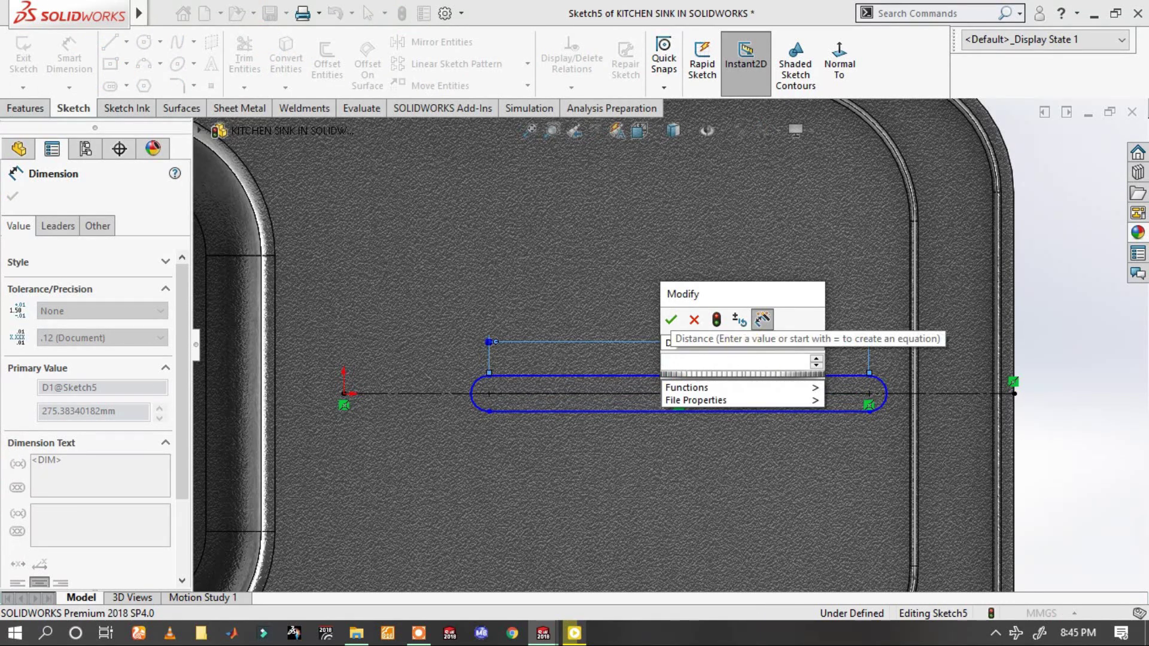
pyautogui.write('235')
pyautogui.press('Return')
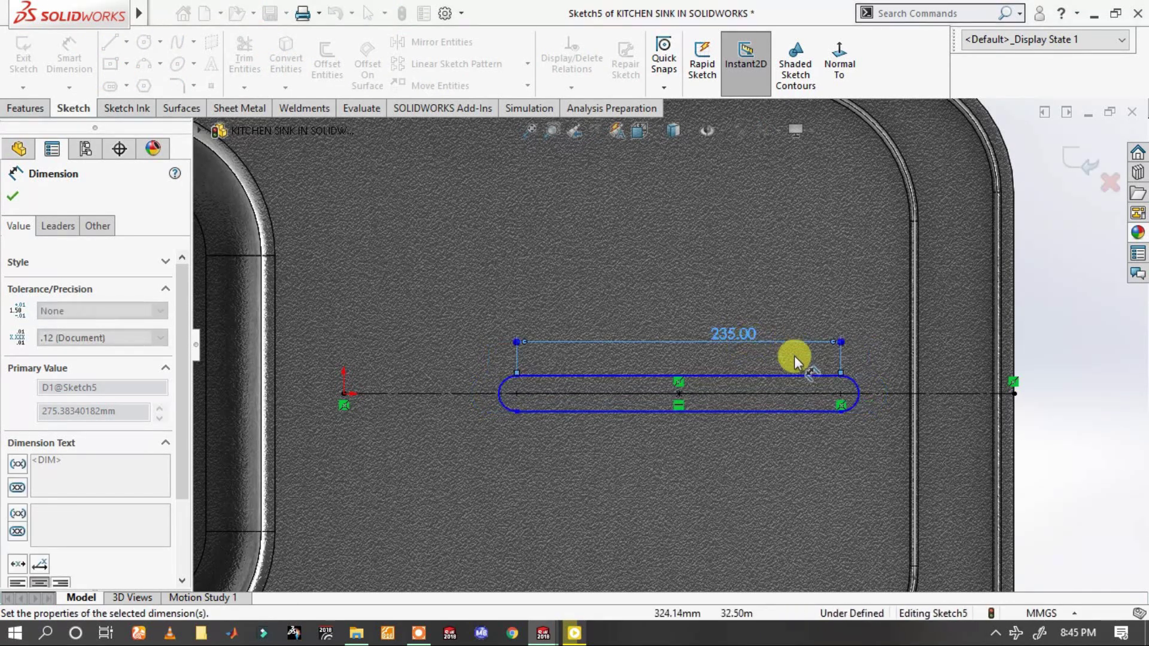
pyautogui.click(849, 376)
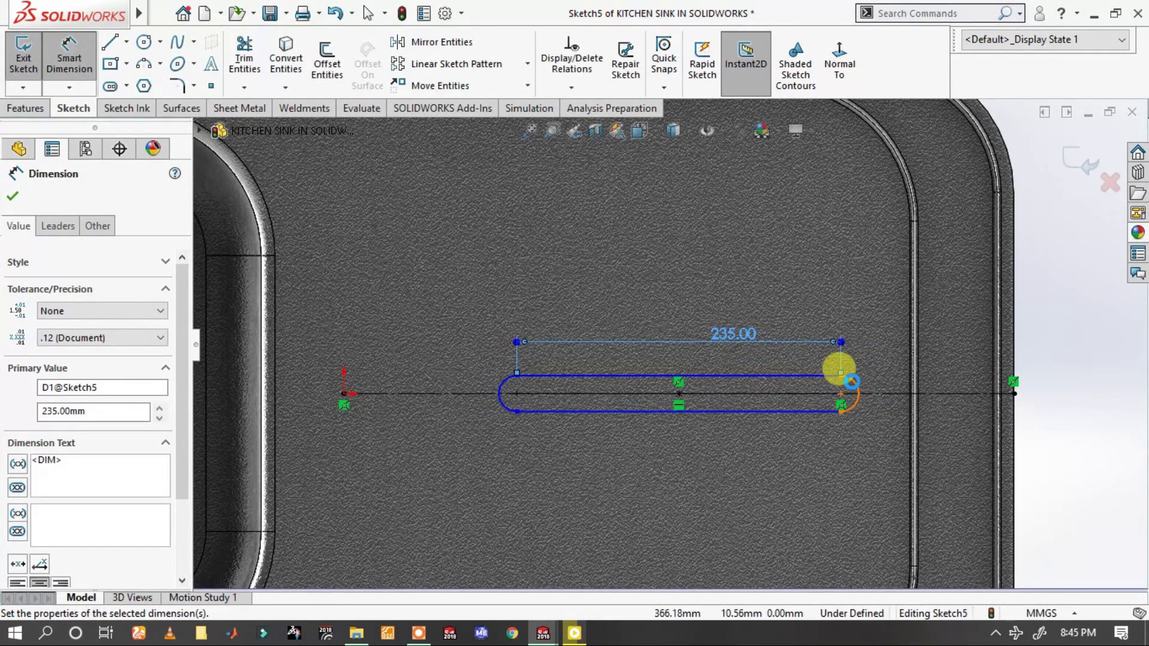
pyautogui.click(1094, 335)
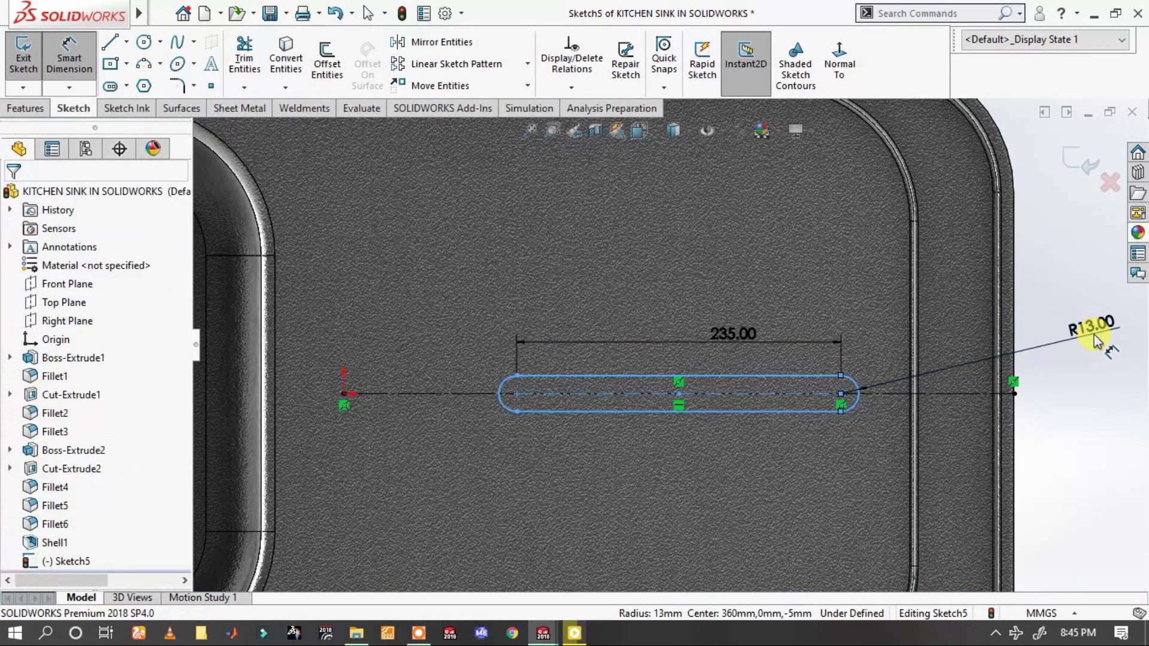
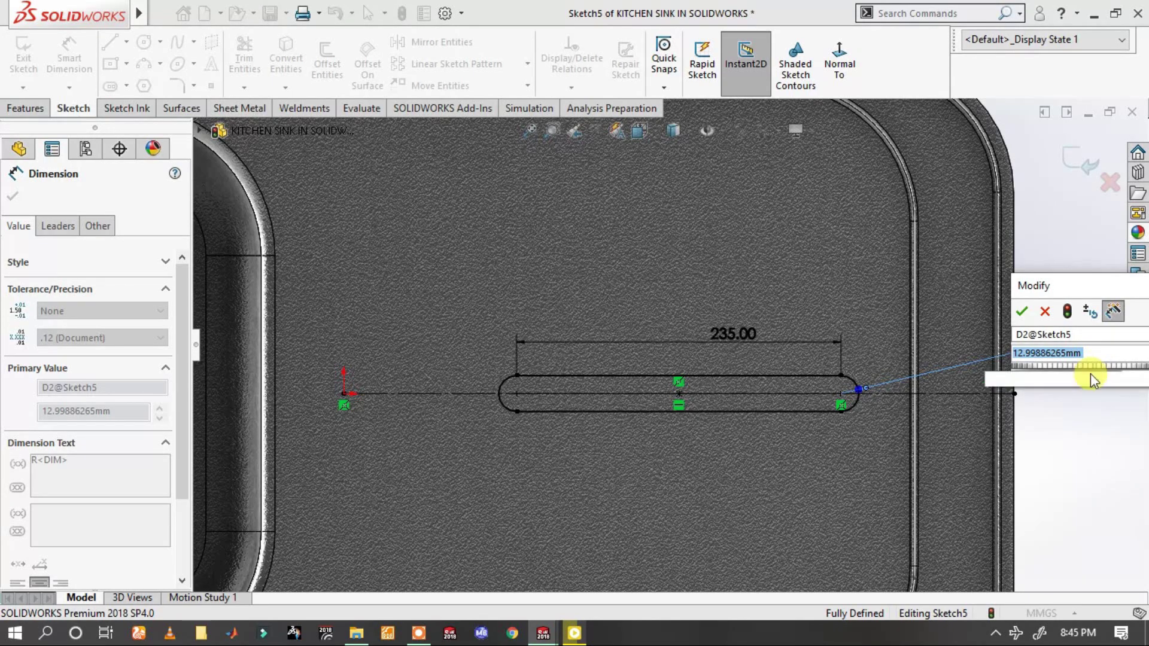
# - Set the slot's rounded-end radius to R12.50, fully defining the 235 mm slot sketch
pyautogui.write('13')
pyautogui.press('Return')
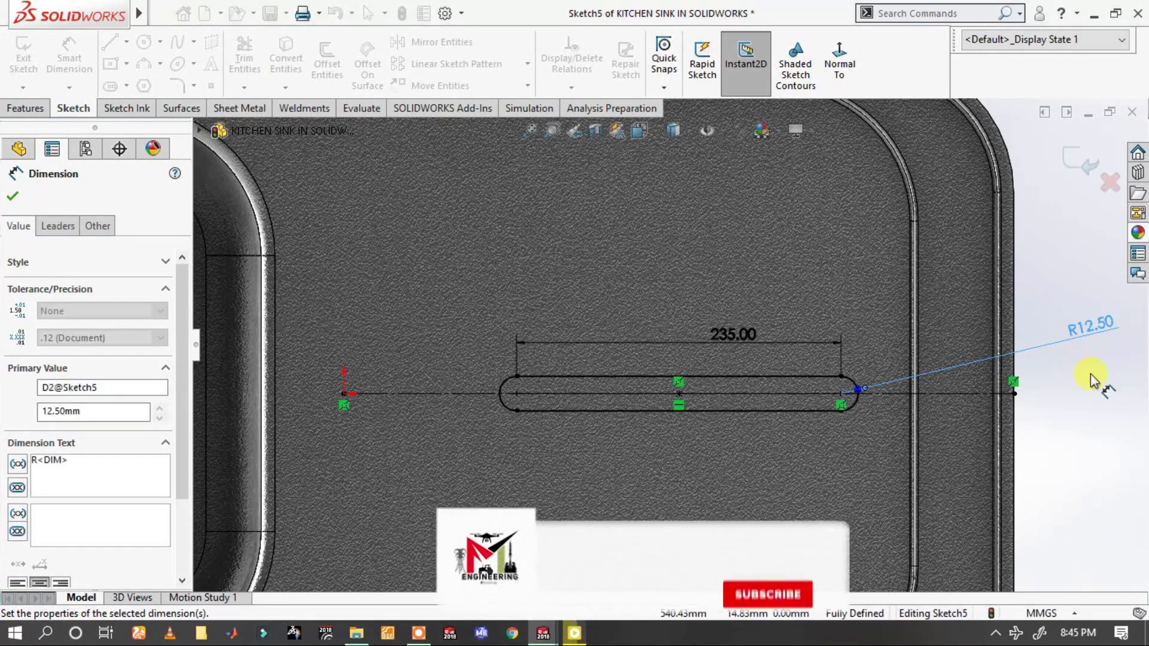
pyautogui.click(1094, 383)
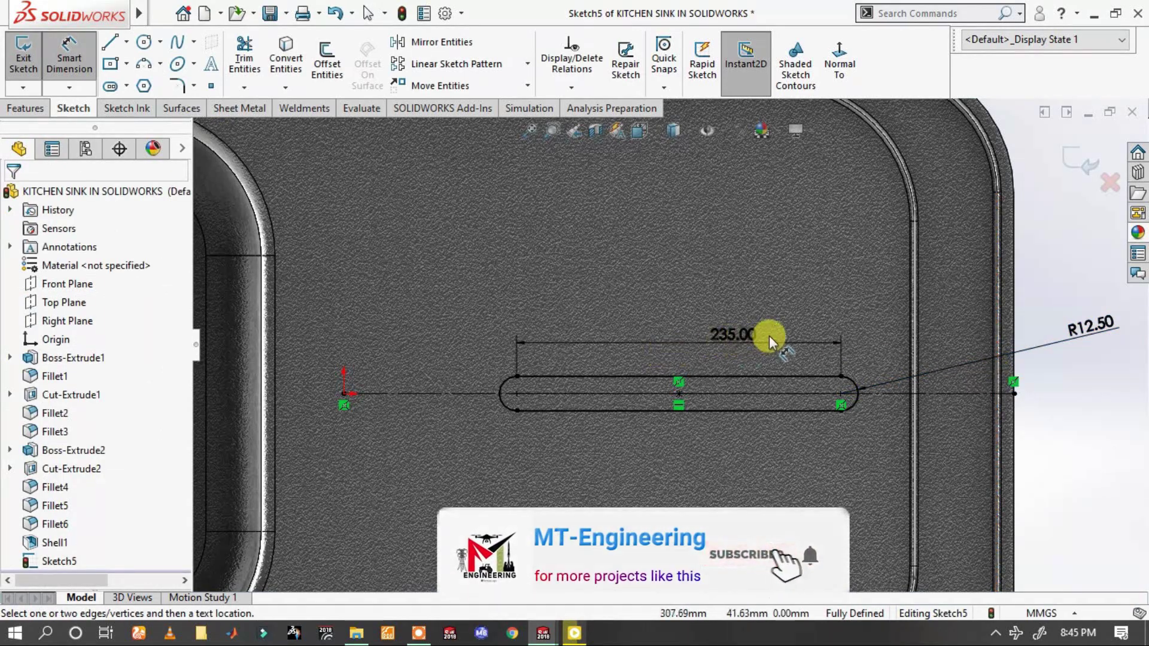
pyautogui.scroll(3, 770, 335)
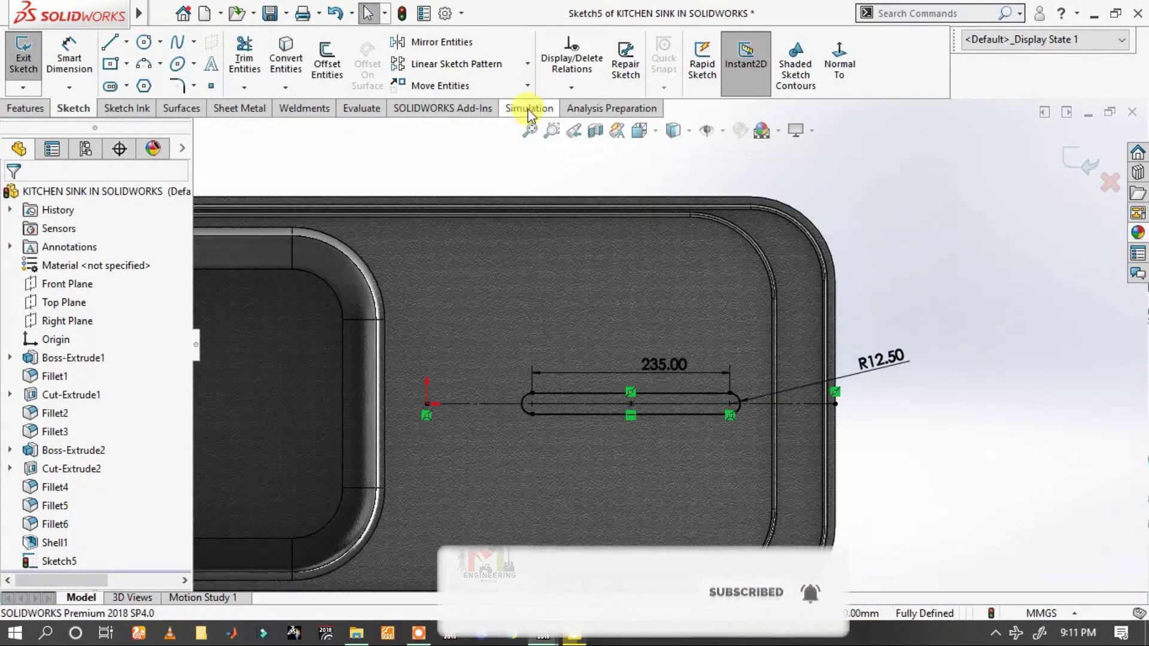
# - Pattern the slot upward along the sink's vertical edge: 4 instances, 45 mm apart
pyautogui.click(449, 64)
pyautogui.scroll(-3, 770, 334)
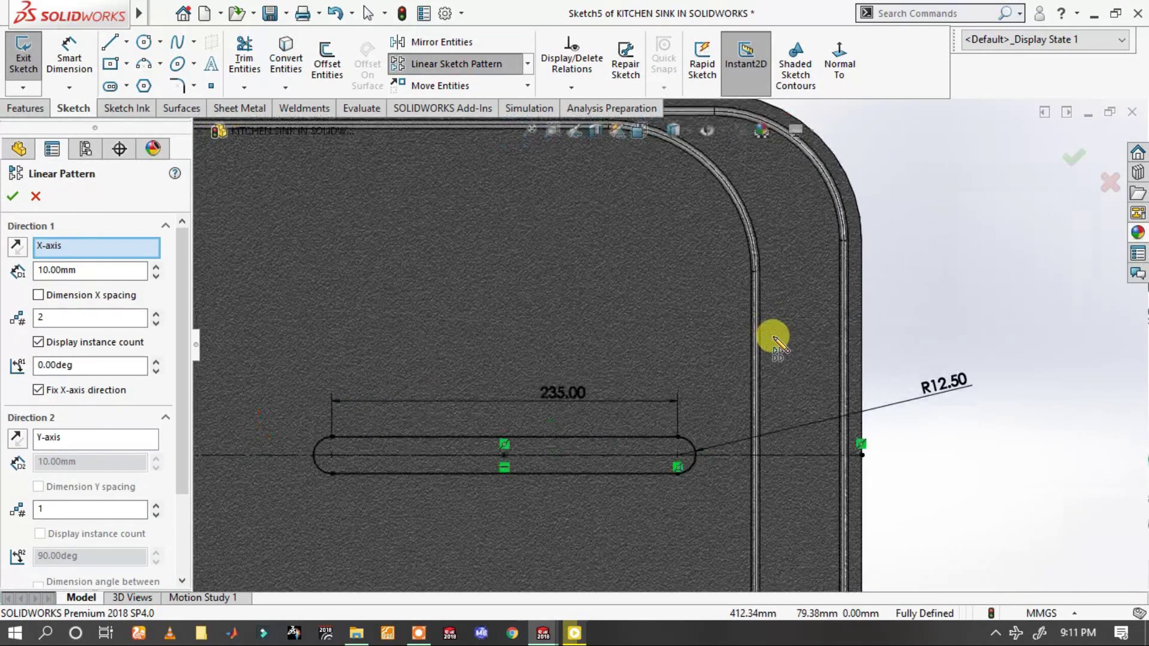
pyautogui.click(755, 342)
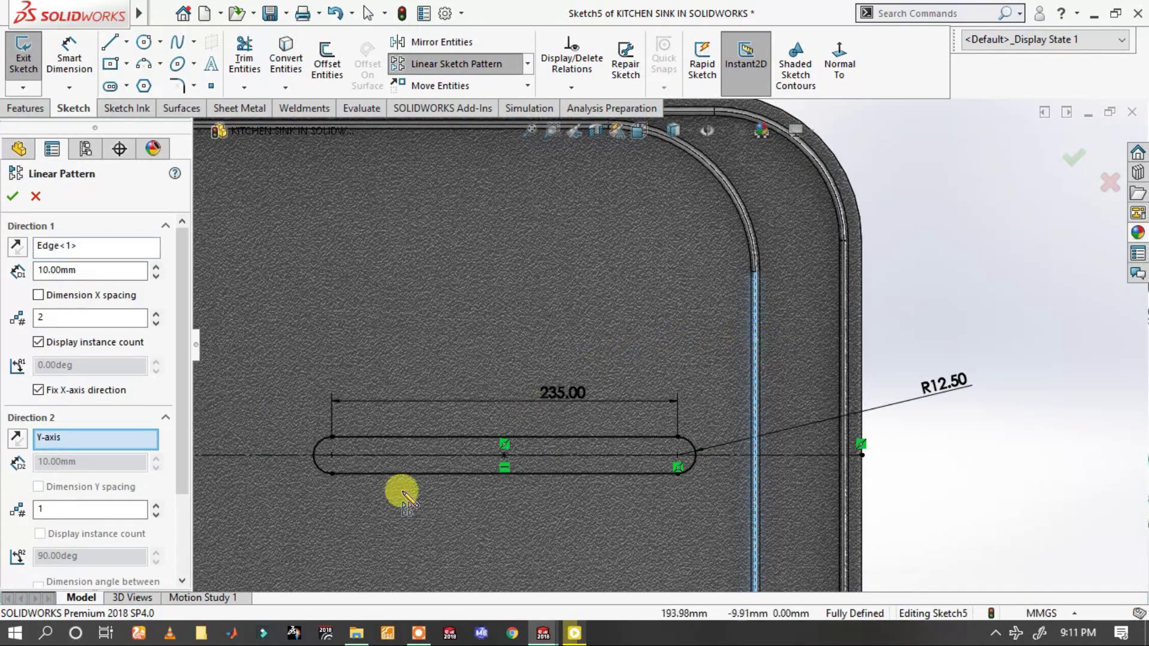
pyautogui.scroll(3, 413, 485)
pyautogui.scroll(-3, 598, 466)
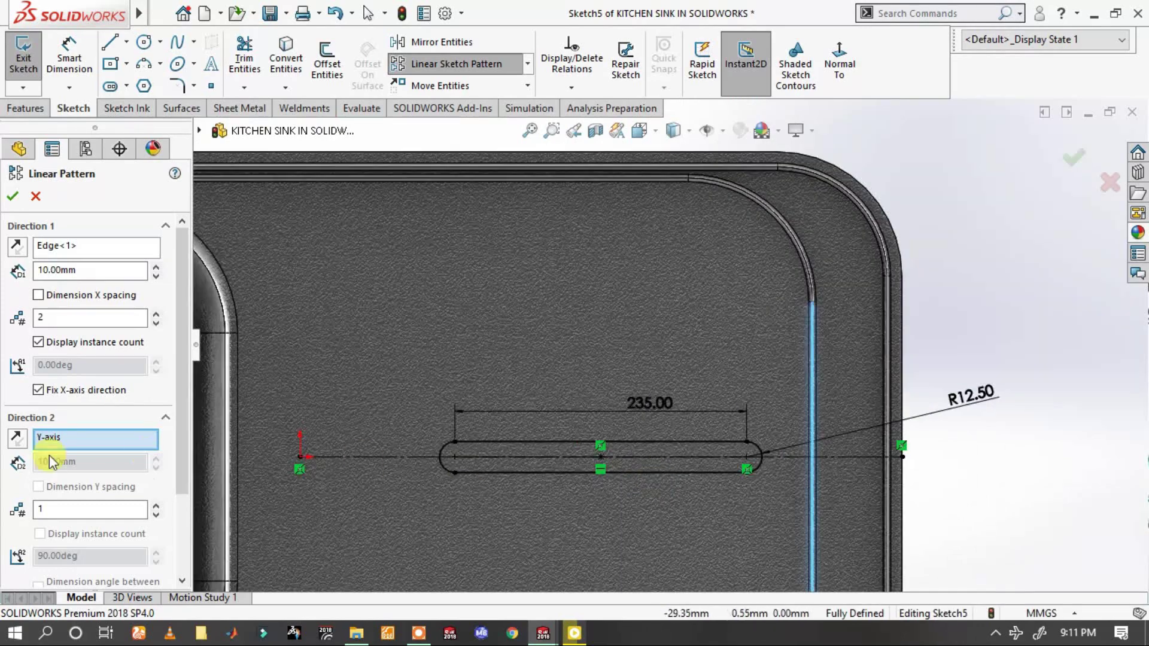
pyautogui.scroll(-3, 42, 479)
pyautogui.click(81, 532)
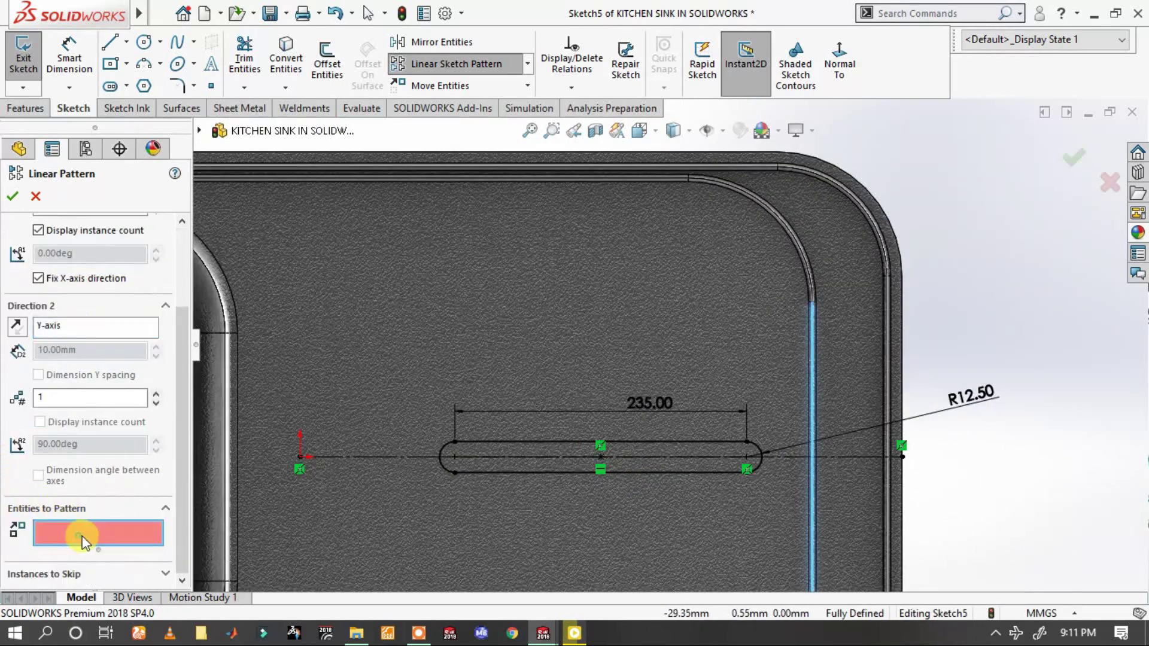
pyautogui.click(569, 444)
pyautogui.scroll(3, 90, 279)
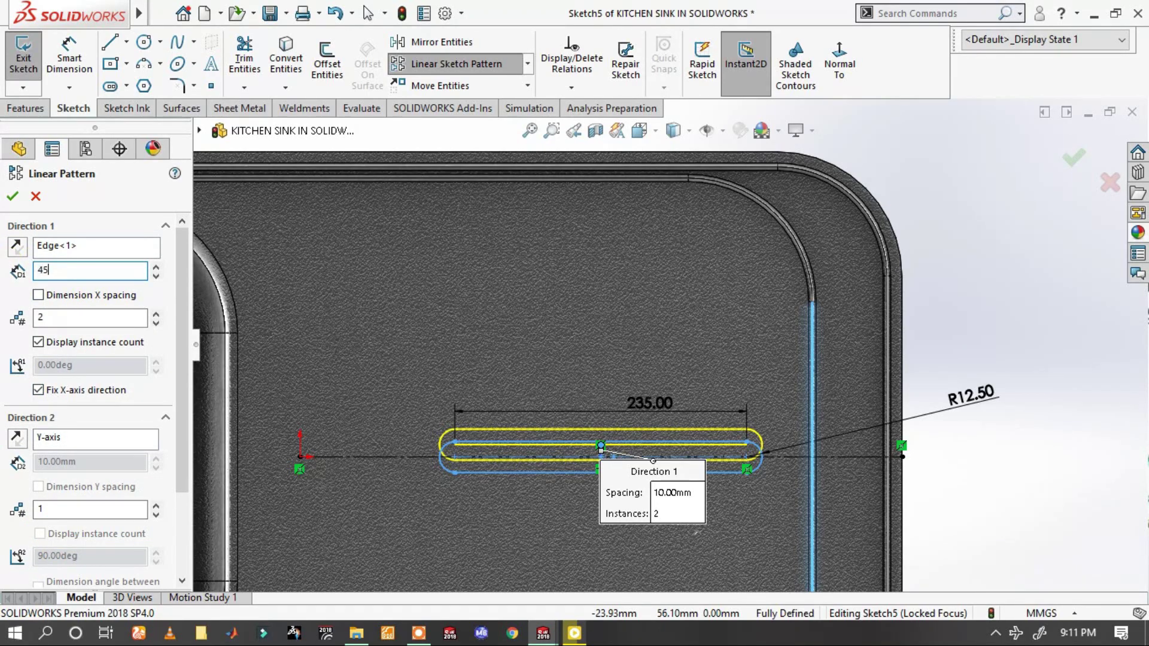
pyautogui.click(156, 315)
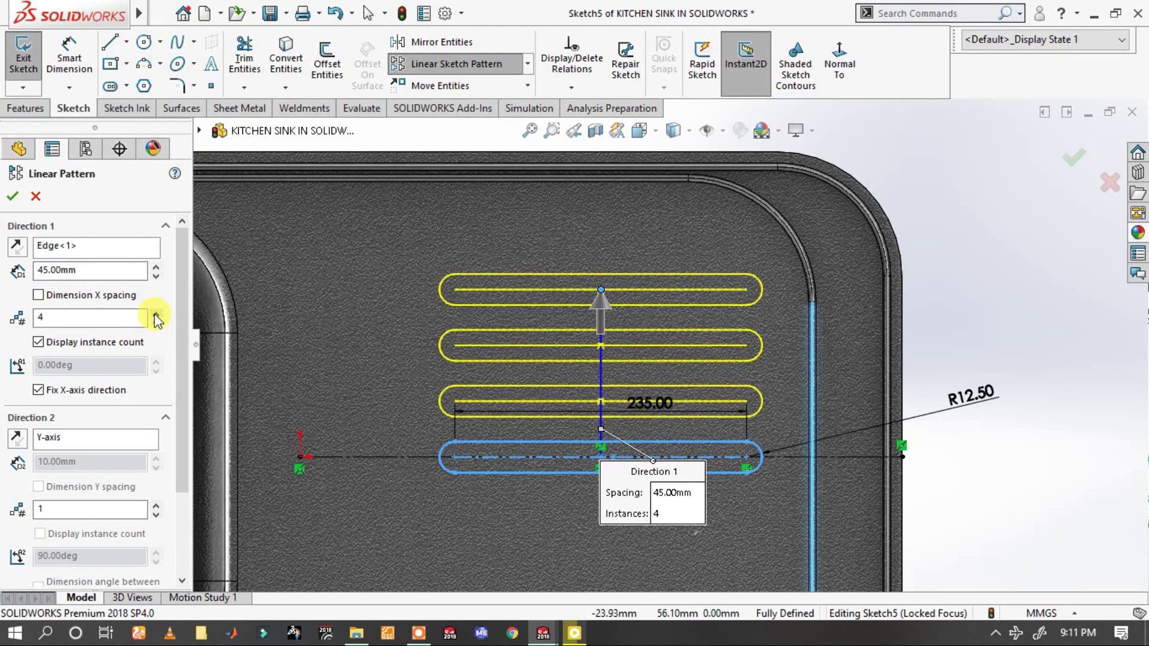
pyautogui.press('z')
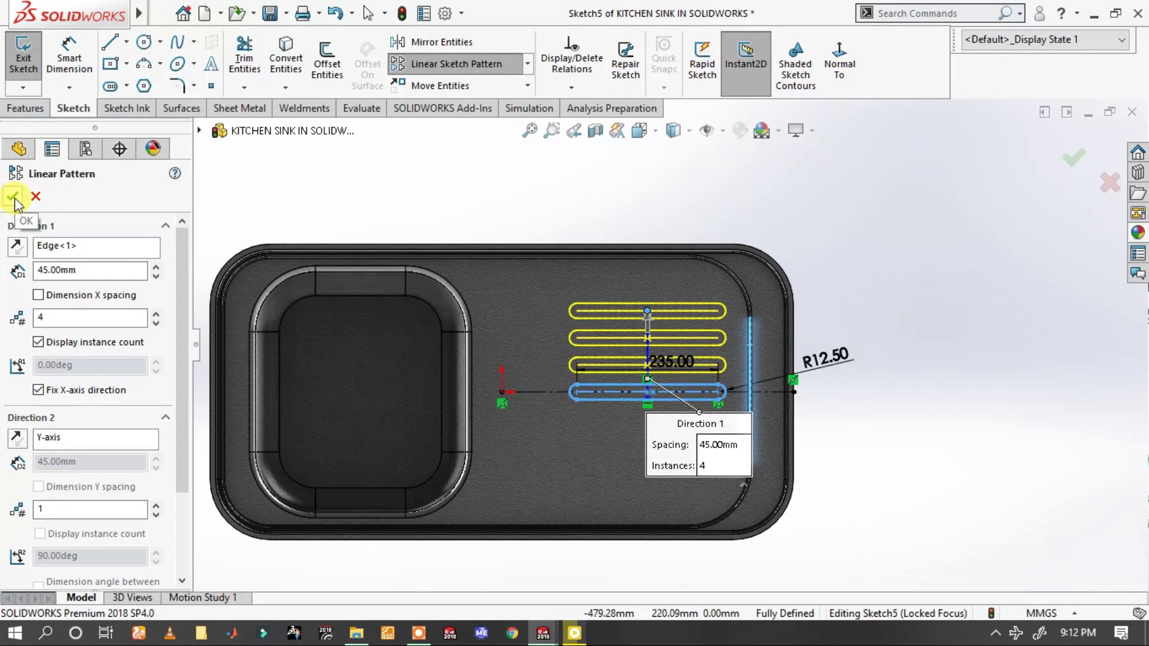
pyautogui.click(13, 196)
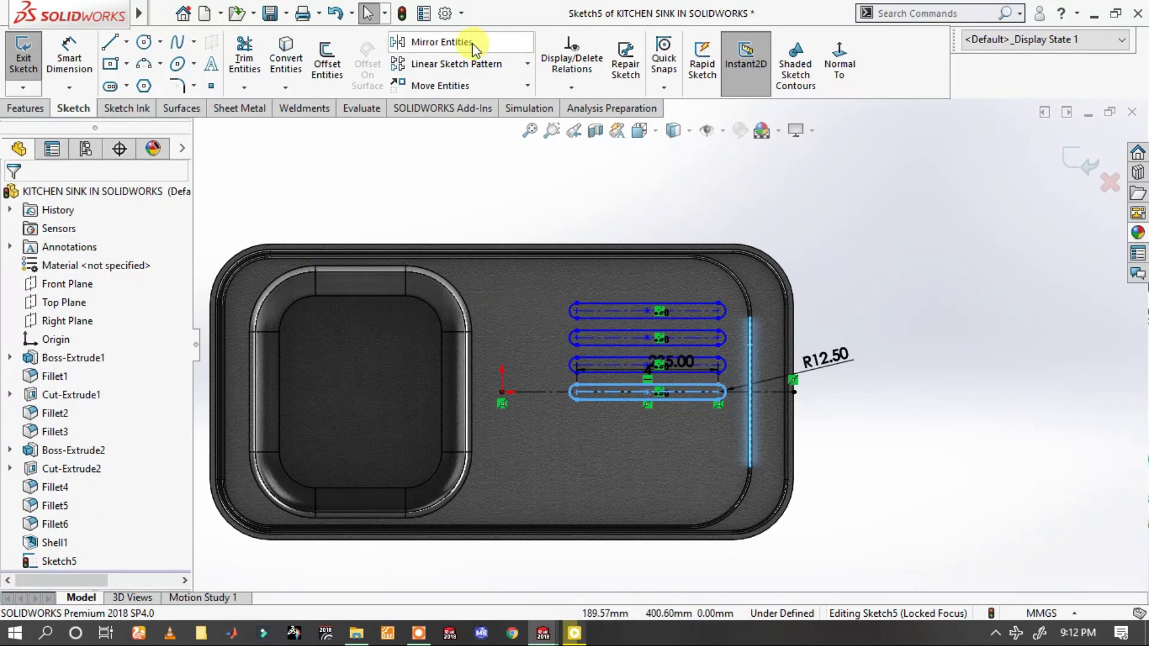
# - Try a linear pattern and its reverse direction, then cancel it and clear the edge selection
pyautogui.click(466, 64)
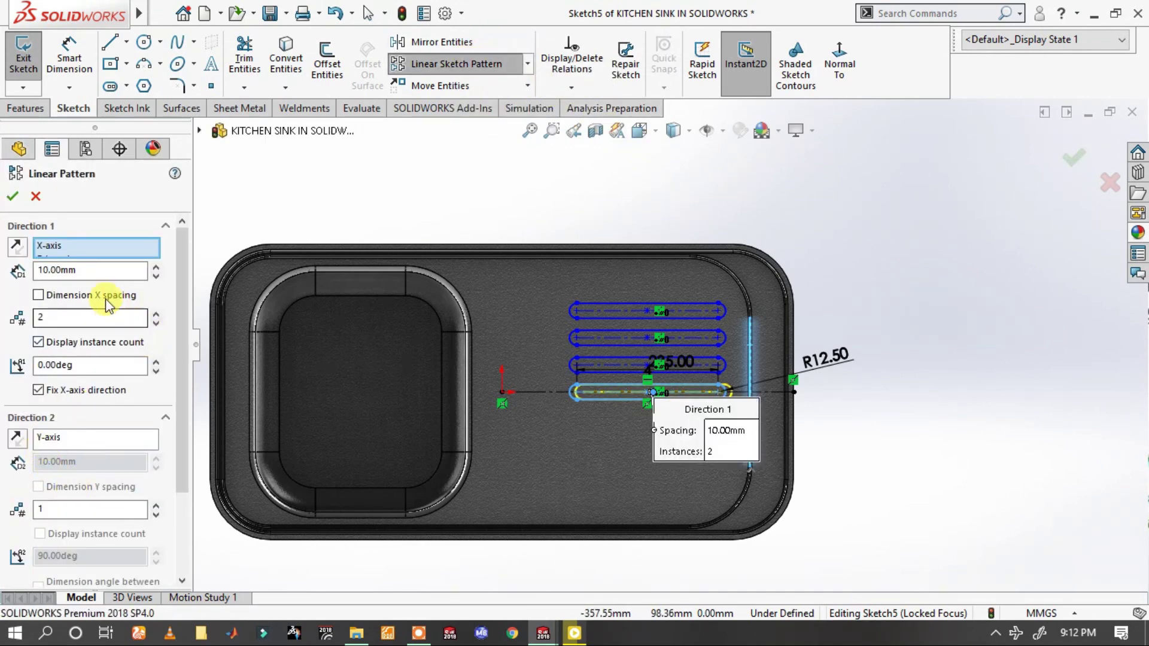
pyautogui.click(22, 252)
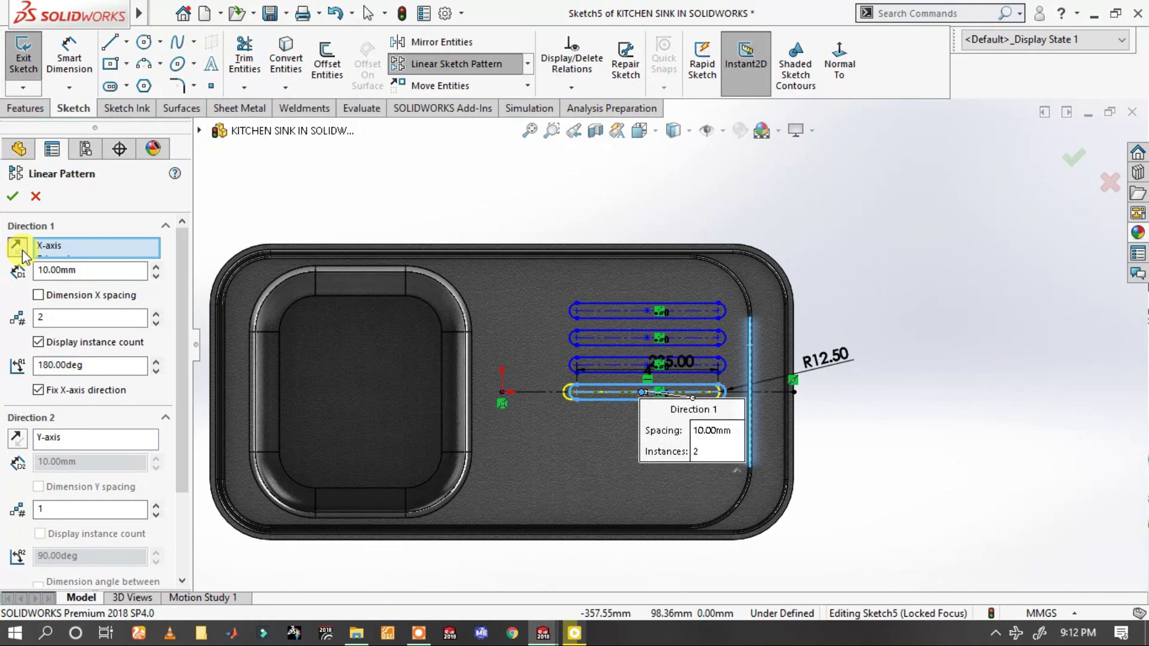
pyautogui.click(22, 251)
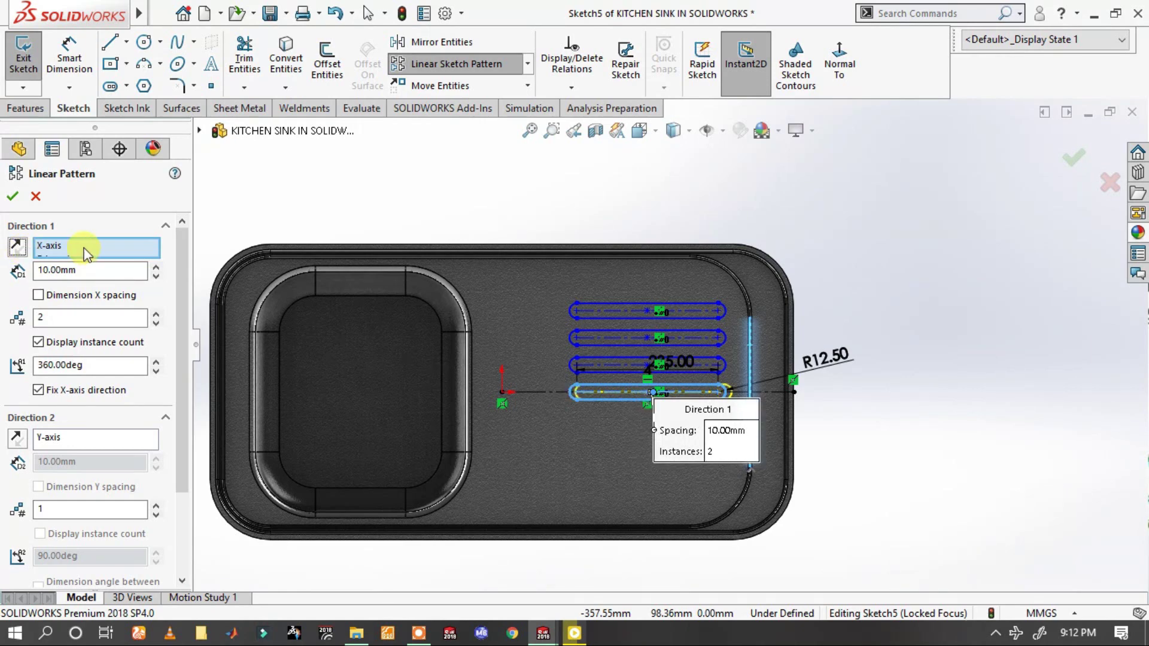
pyautogui.click(32, 197)
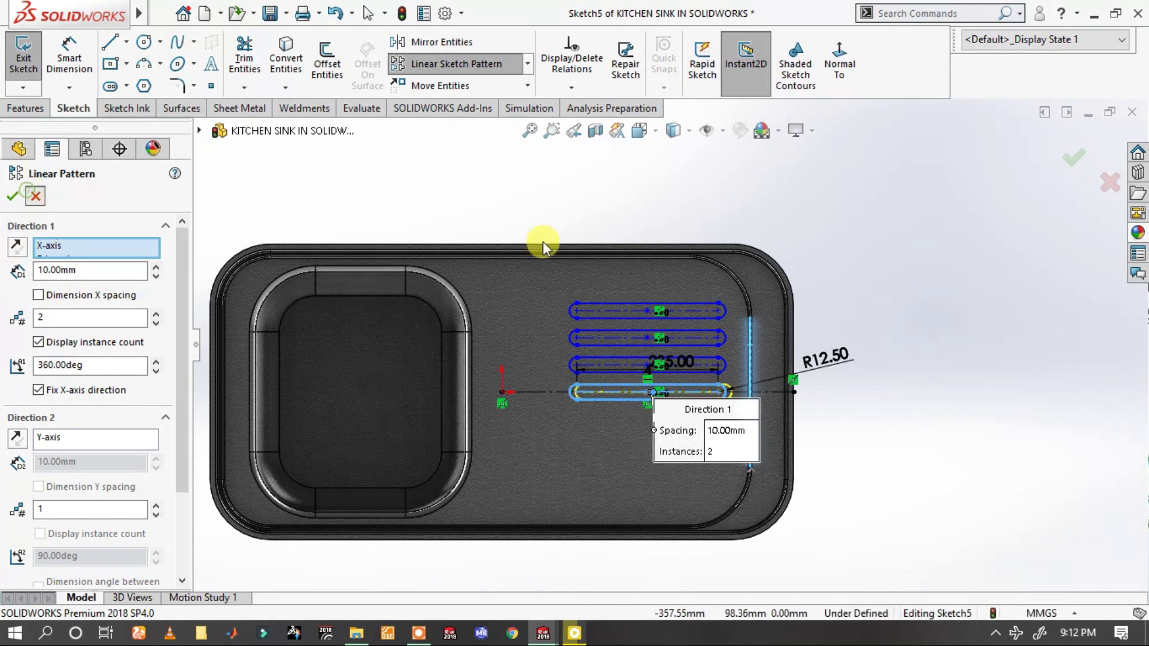
pyautogui.click(633, 226)
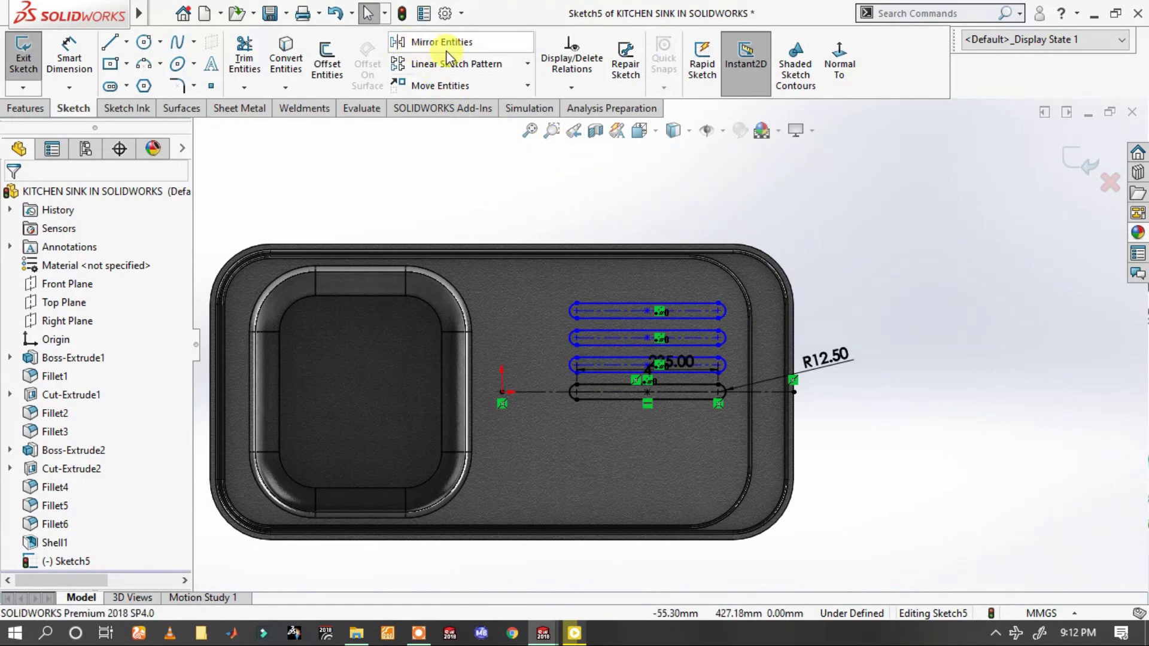
# - Pattern the original slot downward along the vertical edge: 4 instances at 45 mm spacing
pyautogui.click(434, 67)
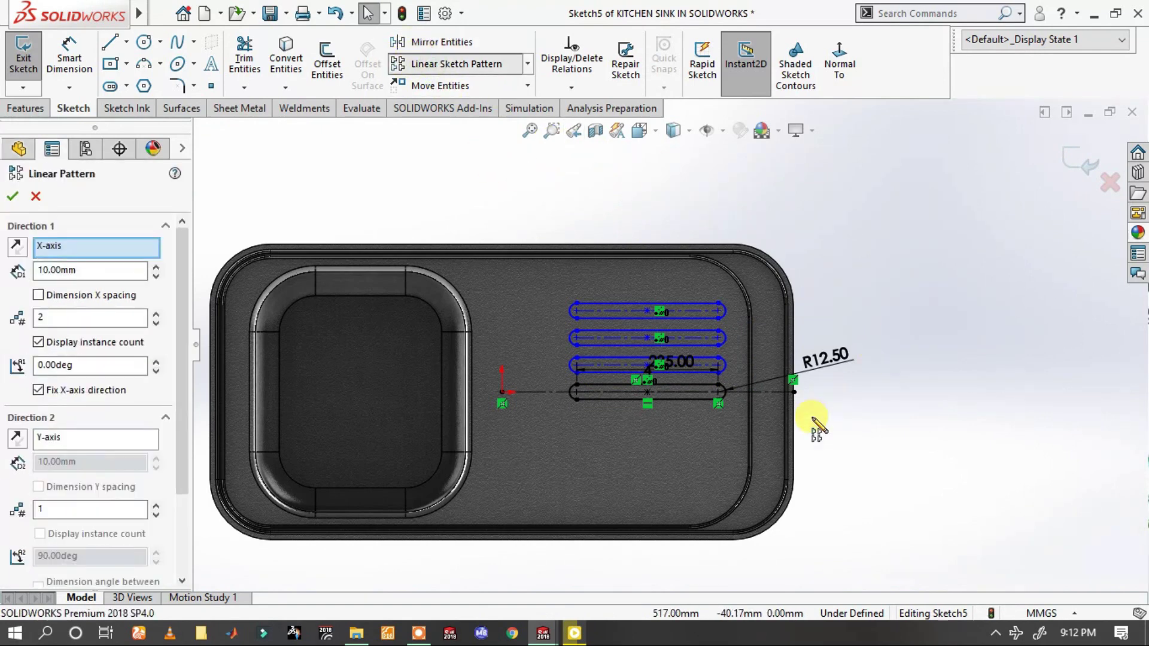
pyautogui.click(750, 428)
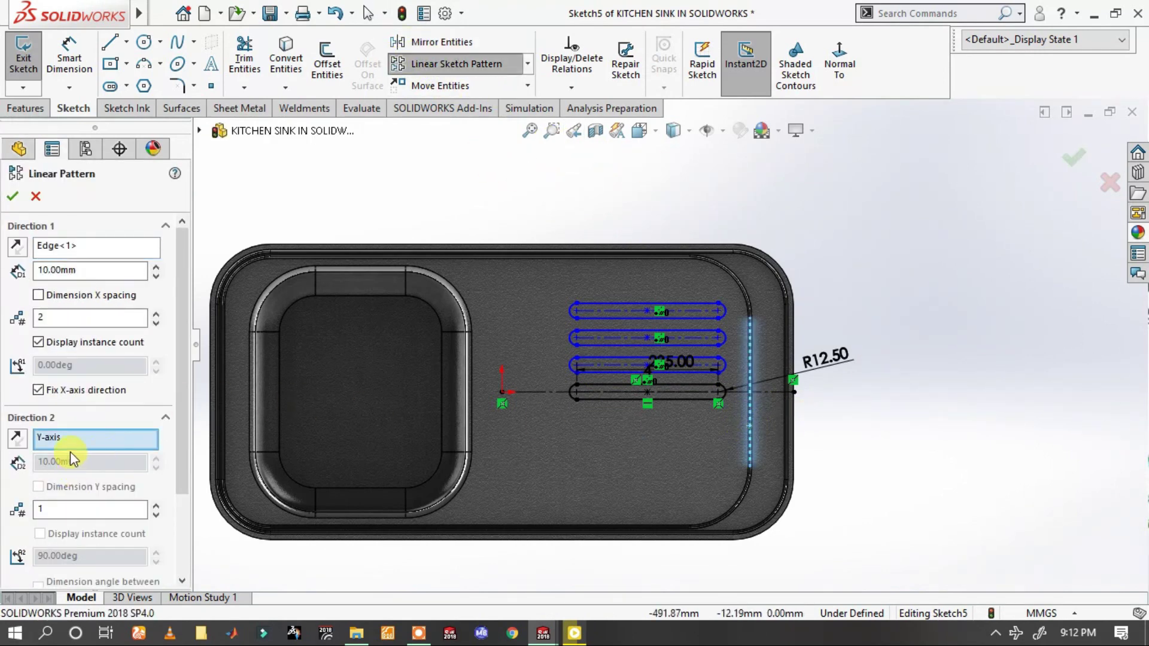
pyautogui.scroll(-3, 72, 458)
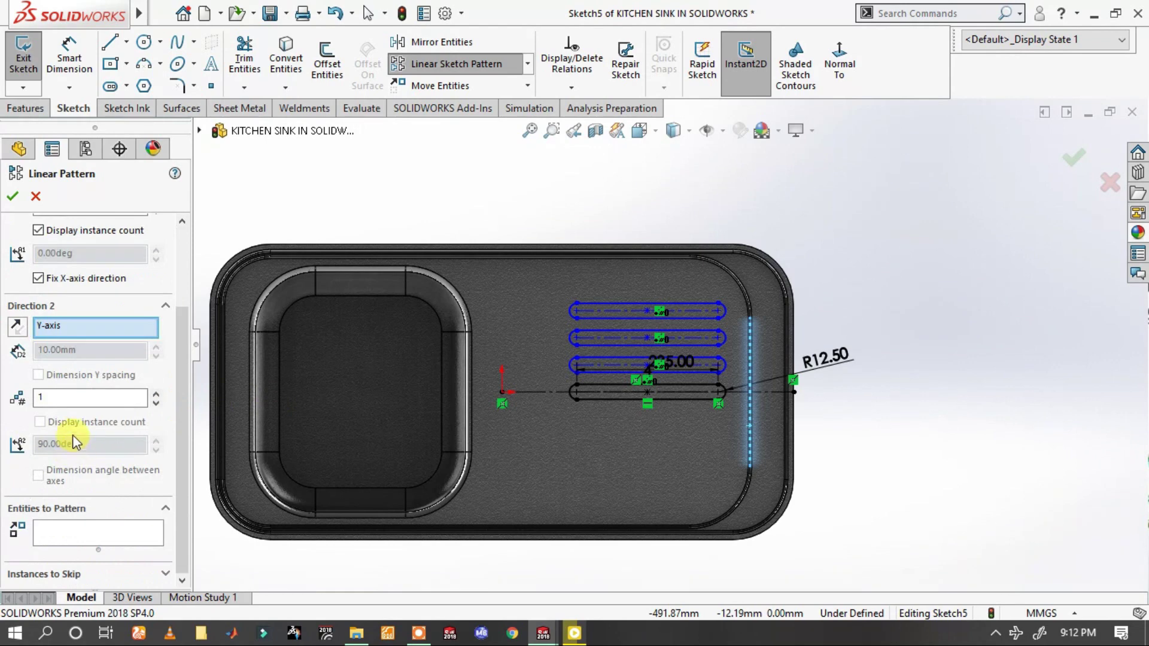
pyautogui.click(93, 546)
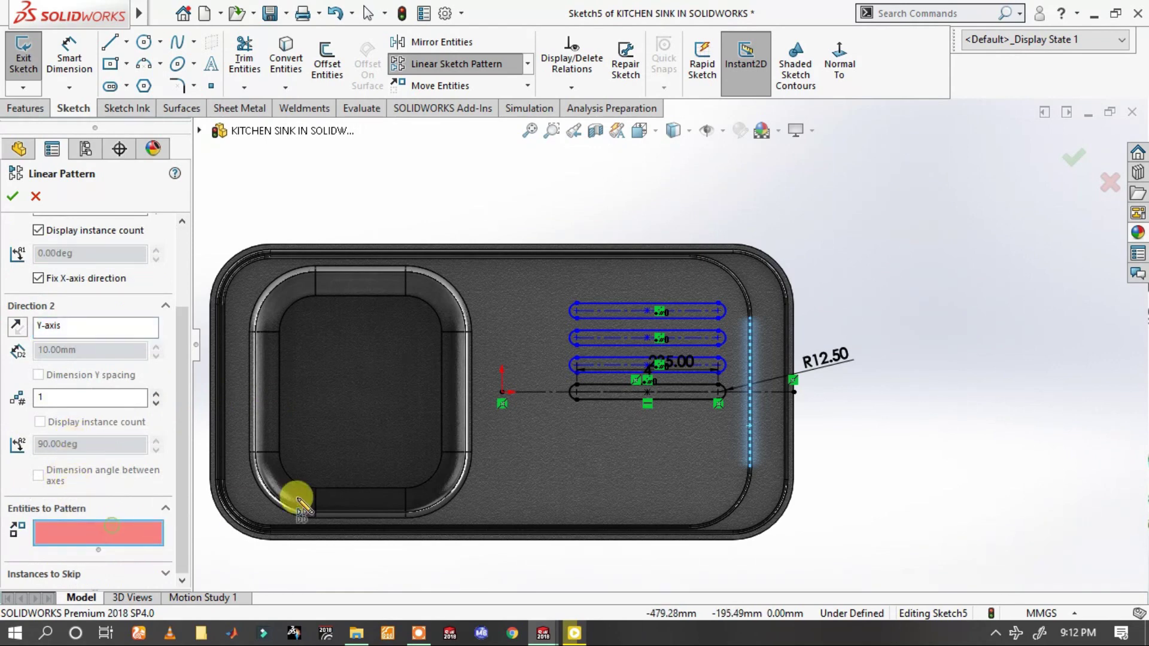
pyautogui.click(600, 399)
pyautogui.scroll(3, 90, 379)
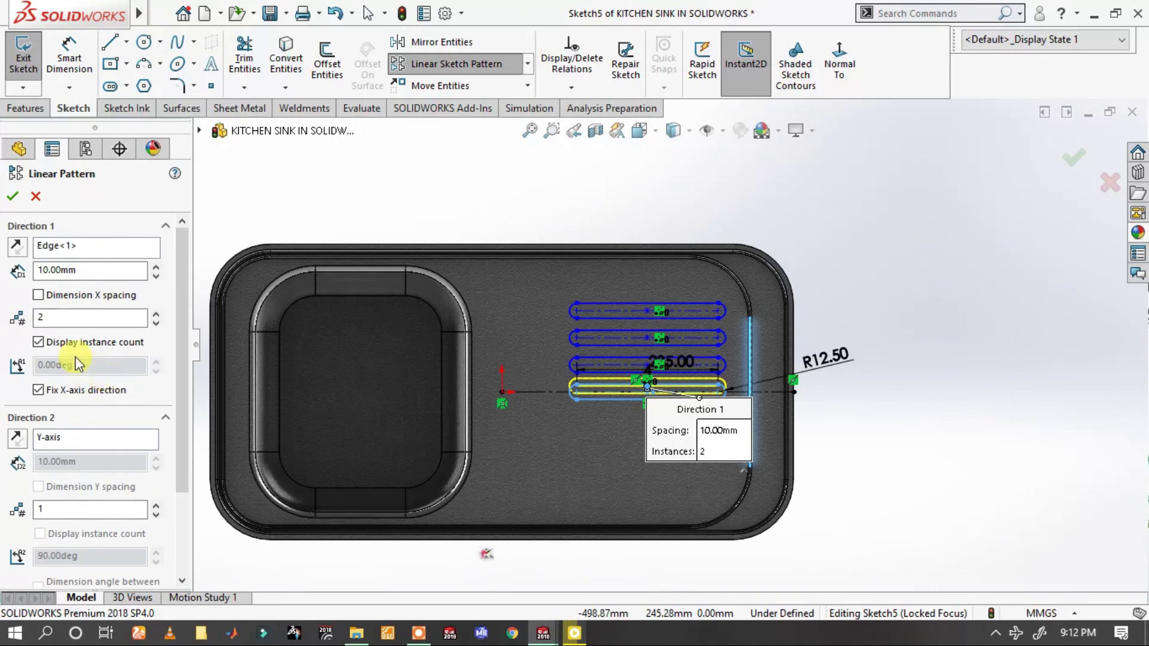
pyautogui.doubleClick(105, 270)
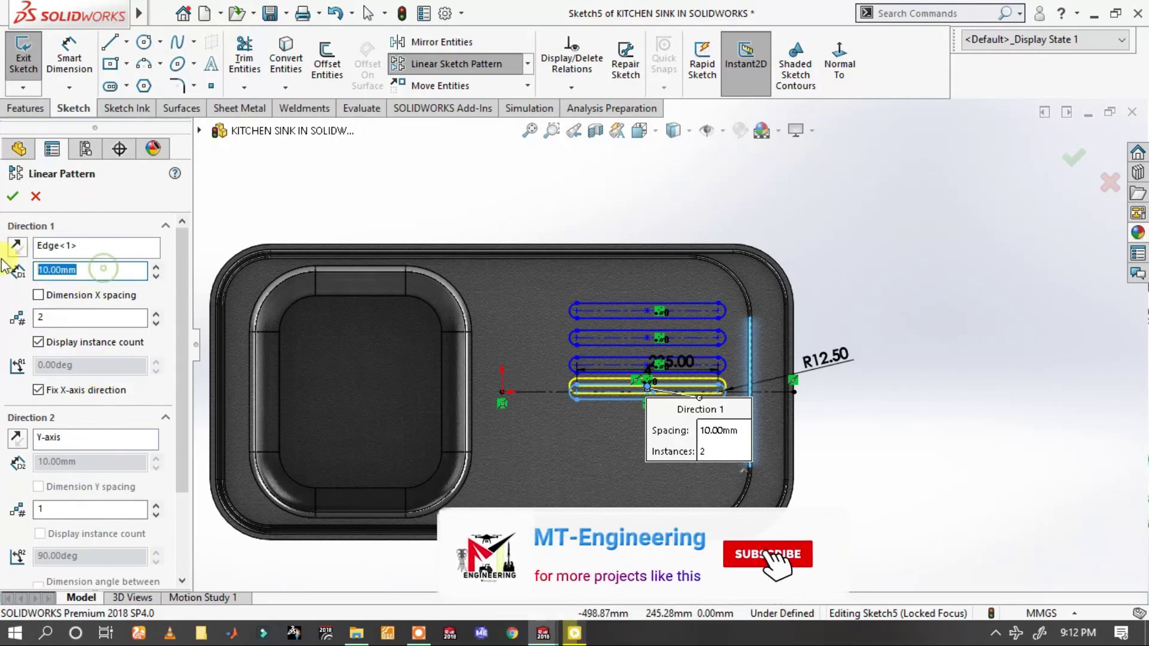
pyautogui.write('45')
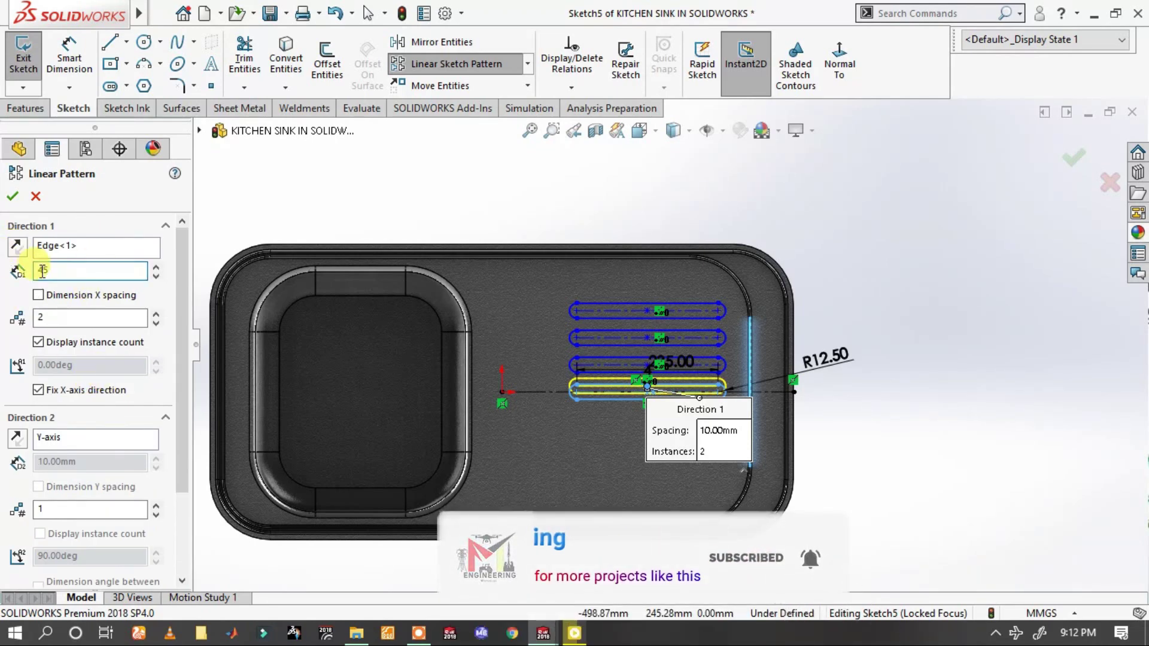
pyautogui.click(155, 314)
pyautogui.doubleClick(156, 313)
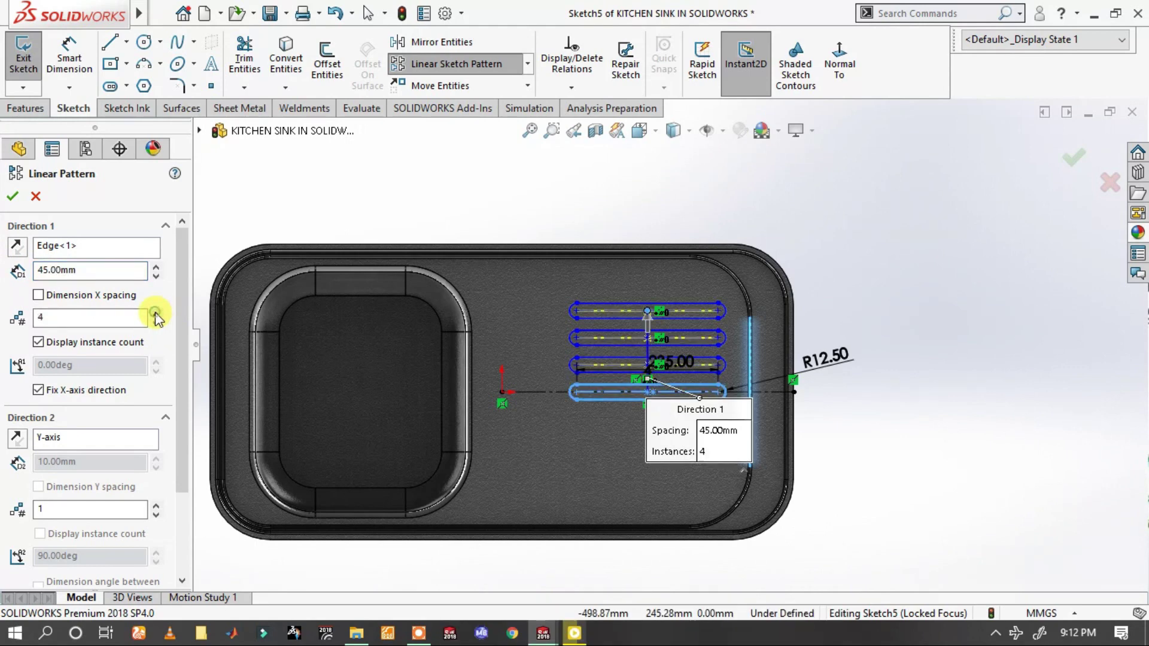
pyautogui.click(16, 247)
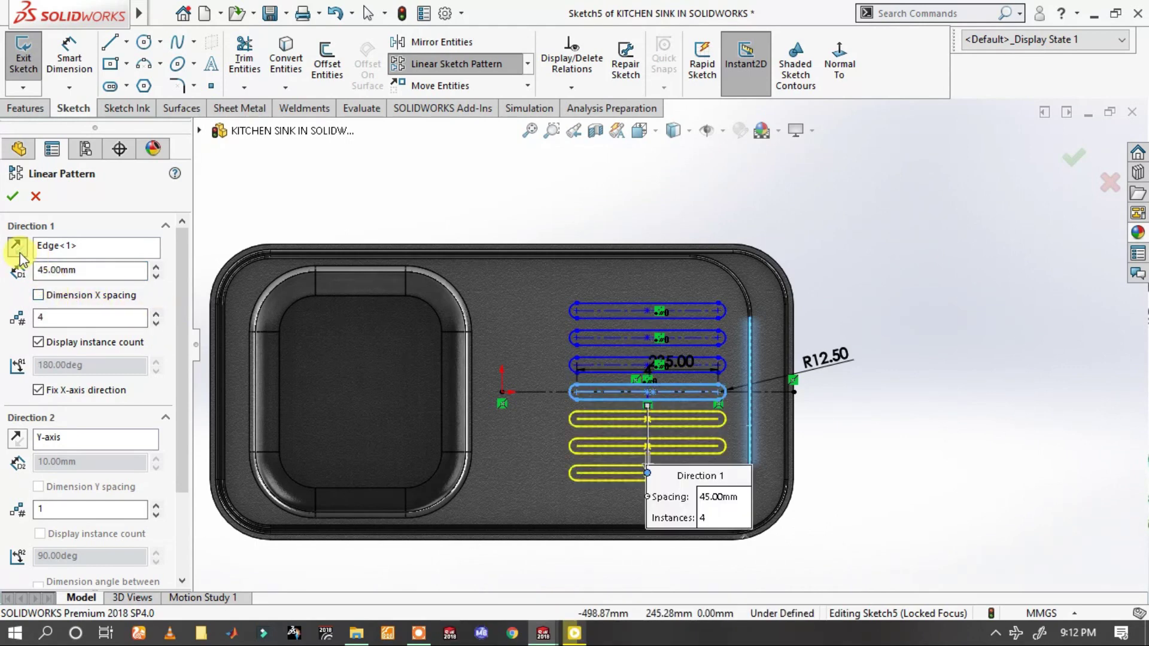
pyautogui.click(12, 198)
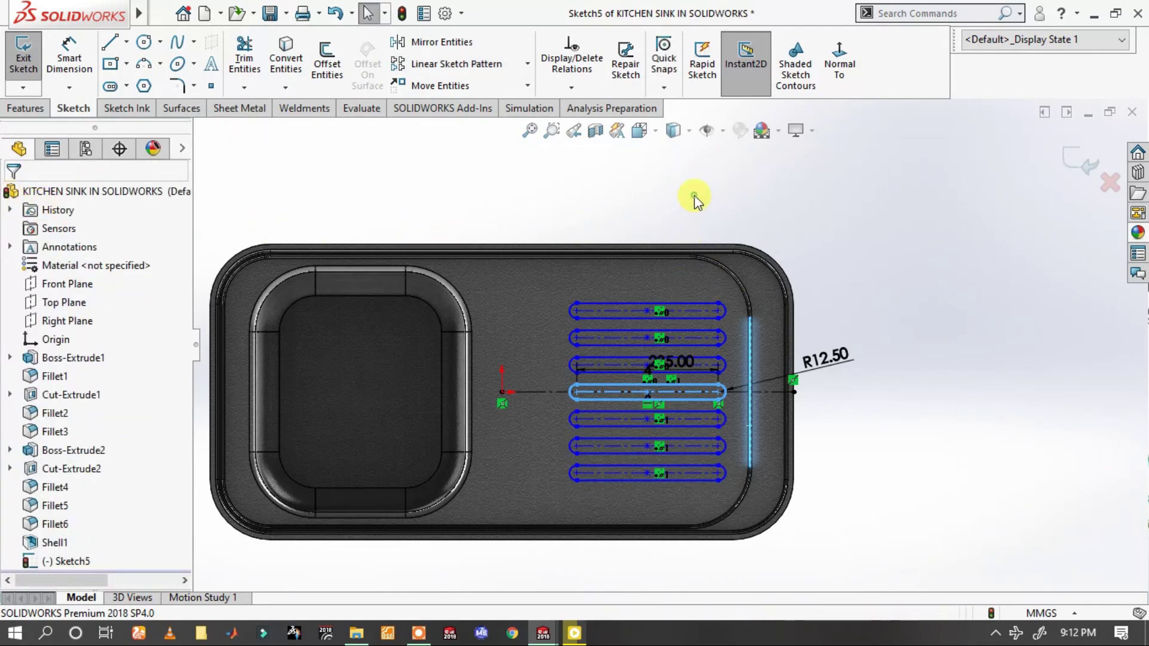
# - Add two 45 mm spacing dimensions between slots, one below and one above the middle slot
pyautogui.scroll(-1, 754, 412)
pyautogui.scroll(-1, 735, 405)
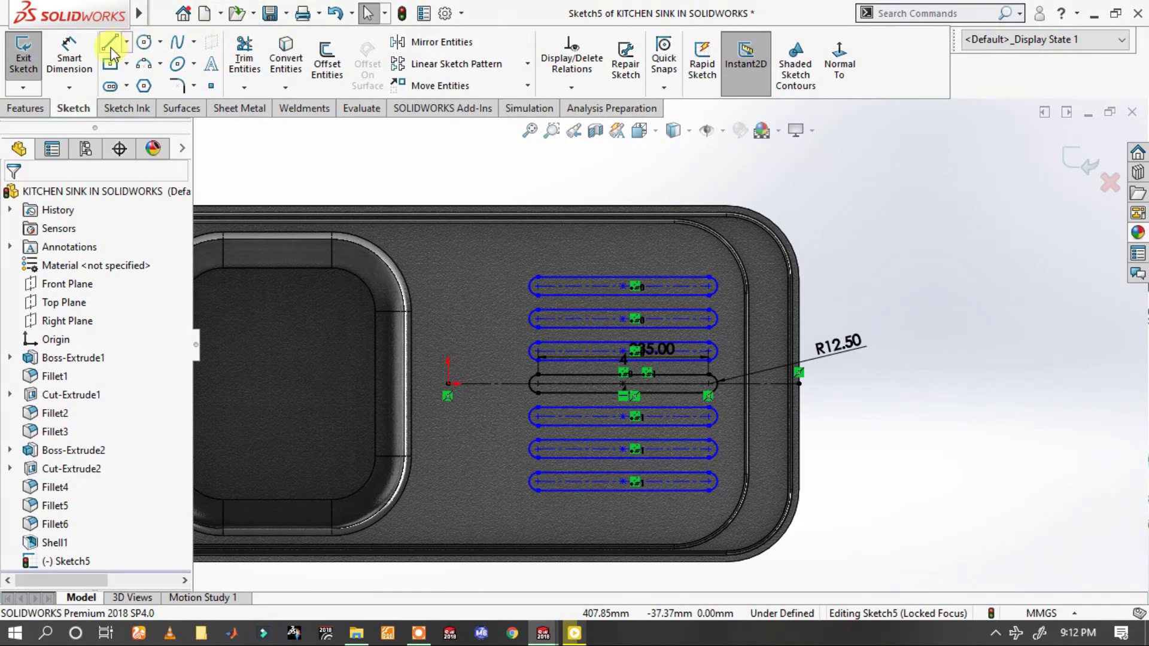
pyautogui.click(79, 61)
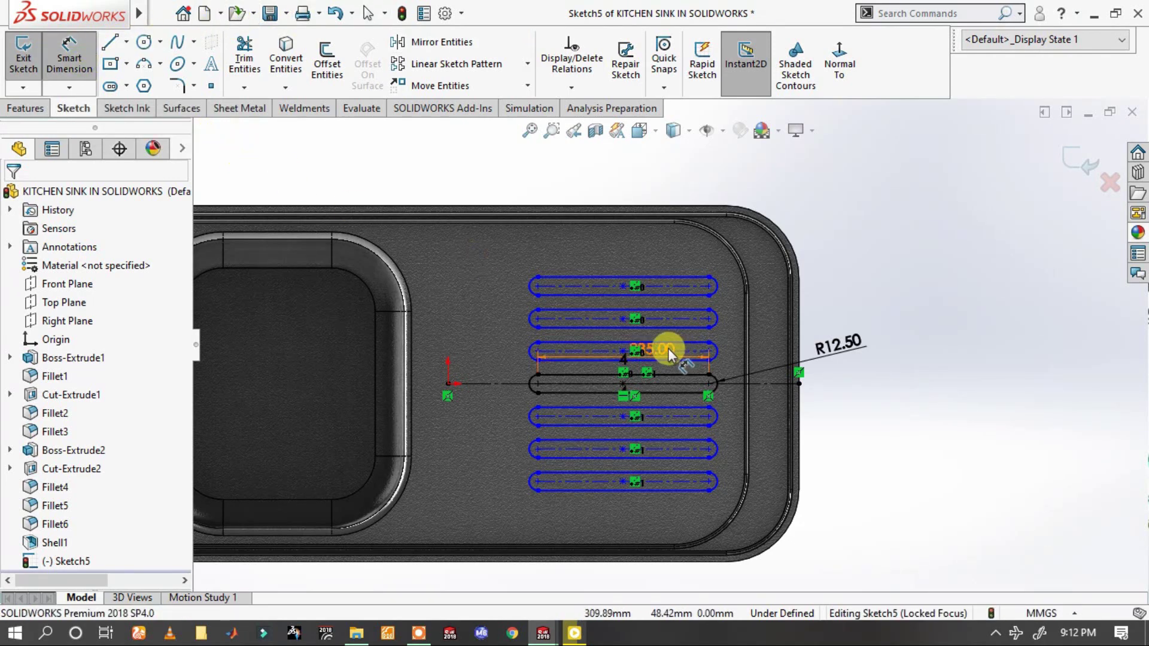
pyautogui.click(715, 414)
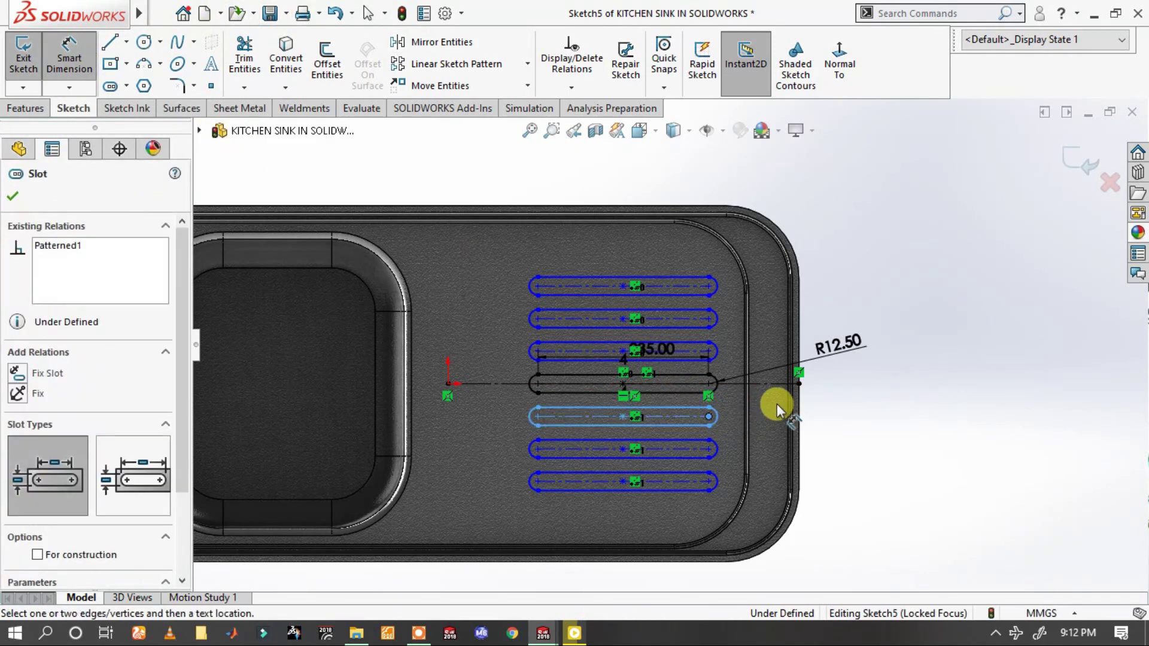
pyautogui.click(691, 447)
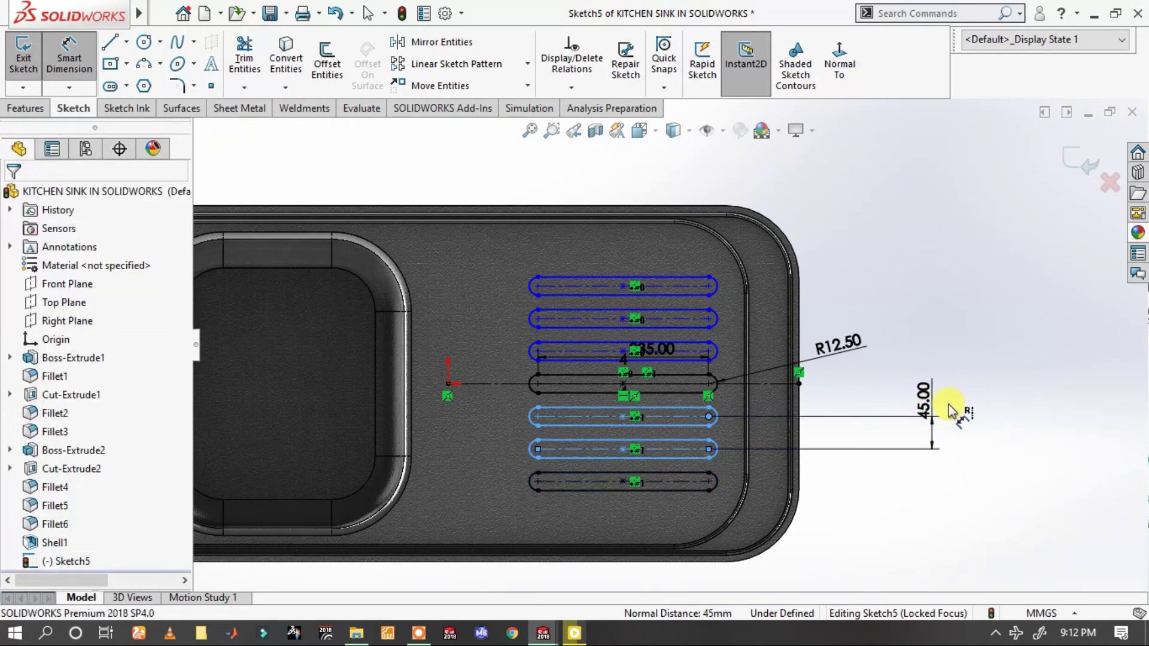
pyautogui.click(845, 426)
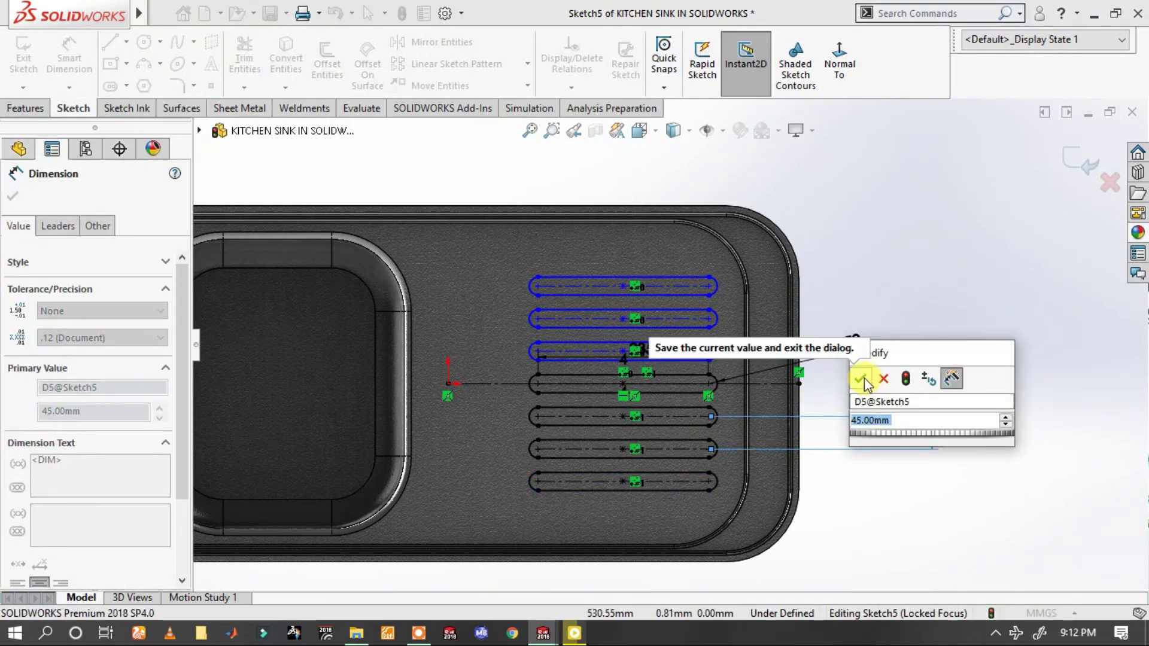
pyautogui.click(862, 380)
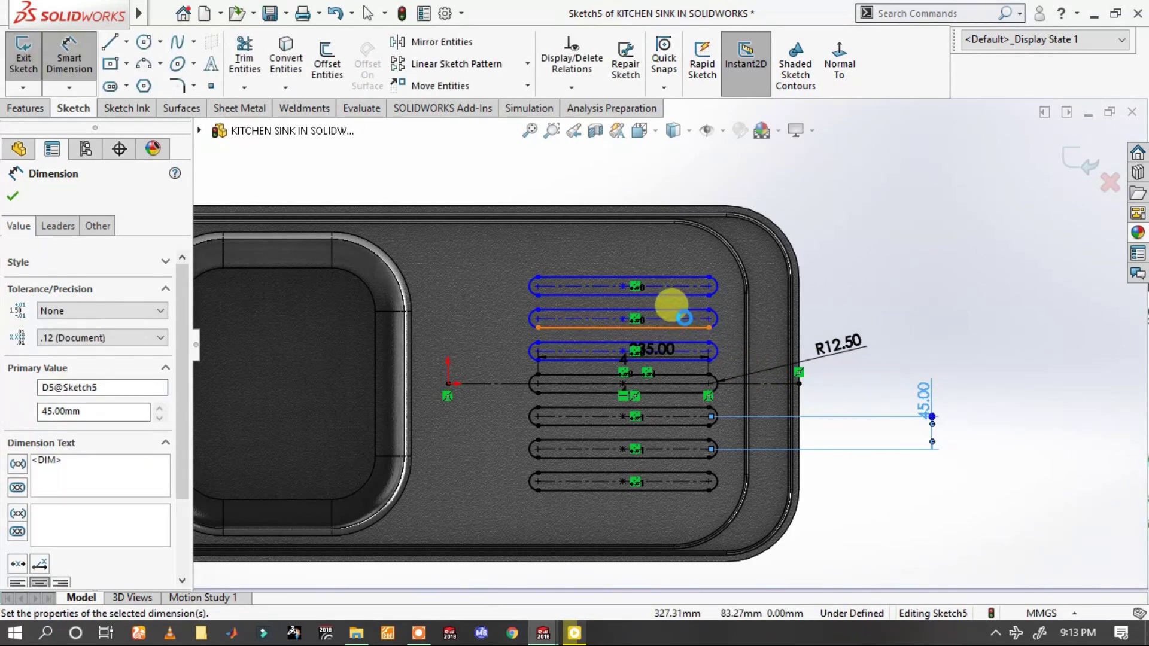
pyautogui.click(688, 329)
pyautogui.click(690, 350)
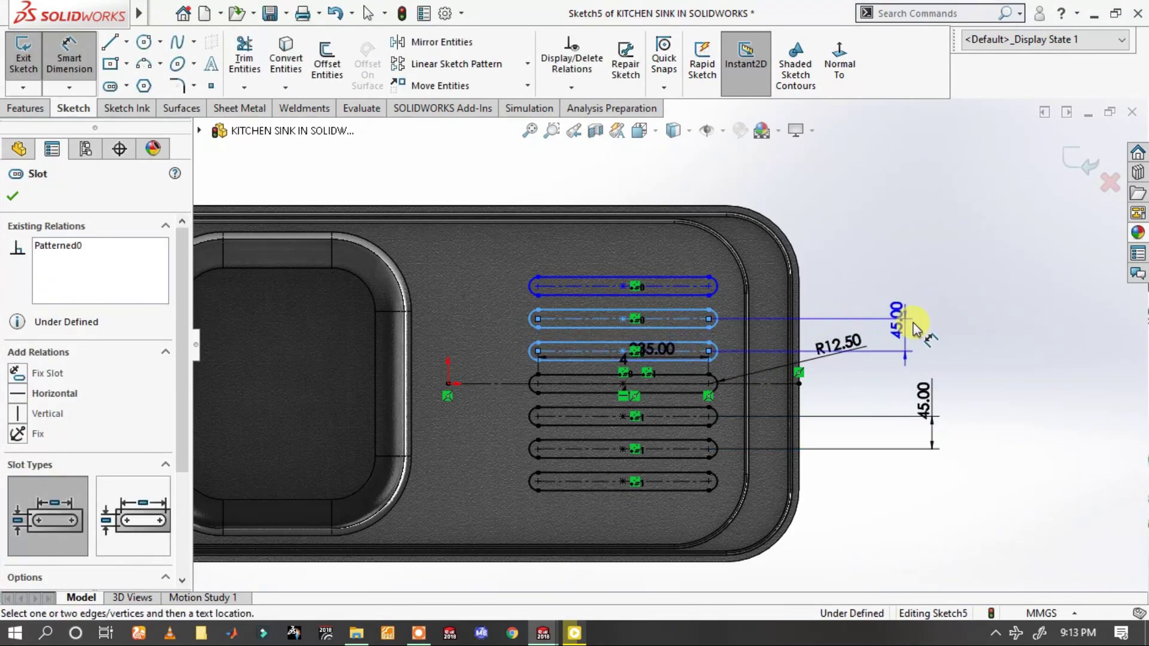
pyautogui.click(933, 348)
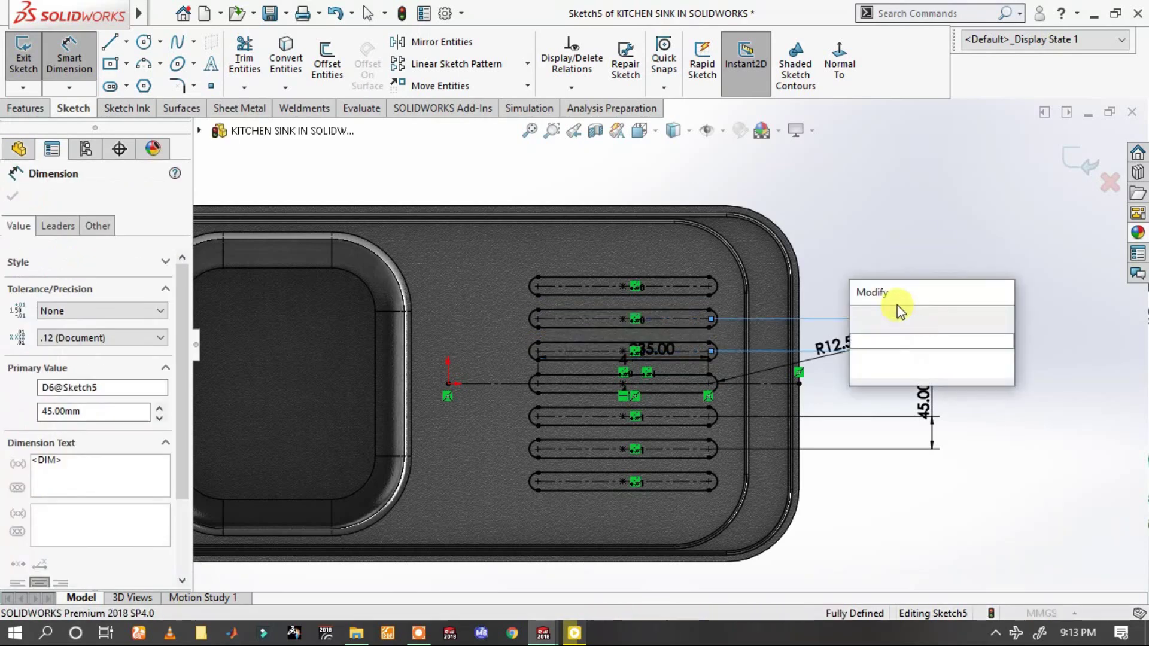
pyautogui.click(857, 319)
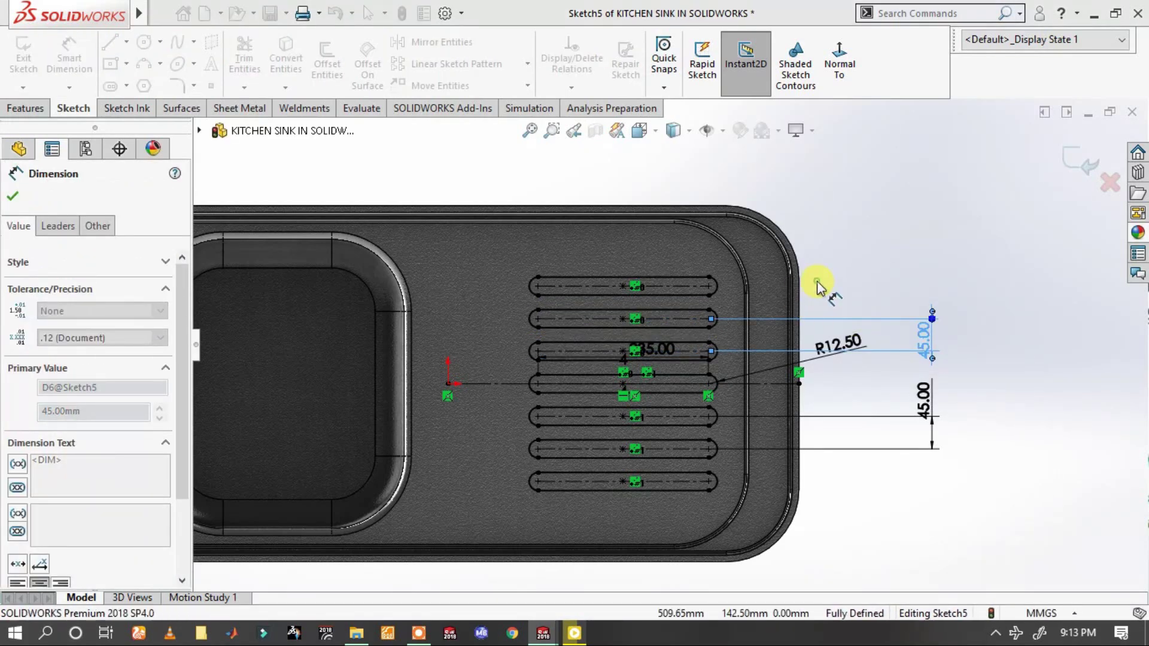
pyautogui.click(22, 108)
# - Extrude Sketch5's slots 3 mm into raised drainboard grooves (Boss-Extrude4)
pyautogui.click(23, 60)
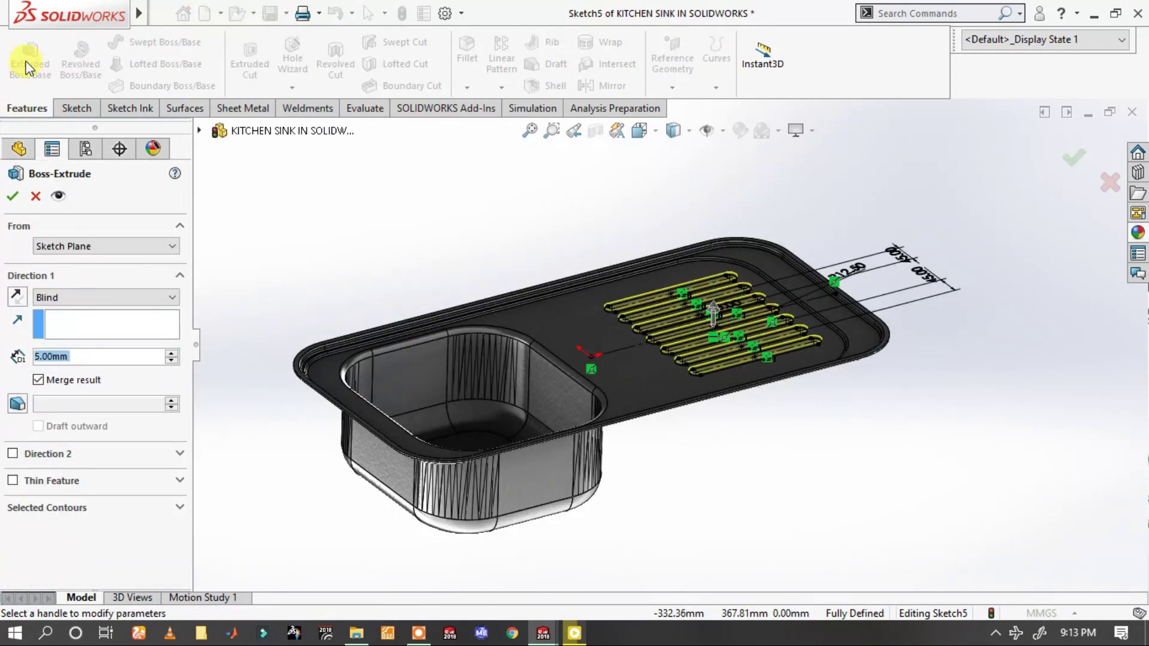
pyautogui.write('3')
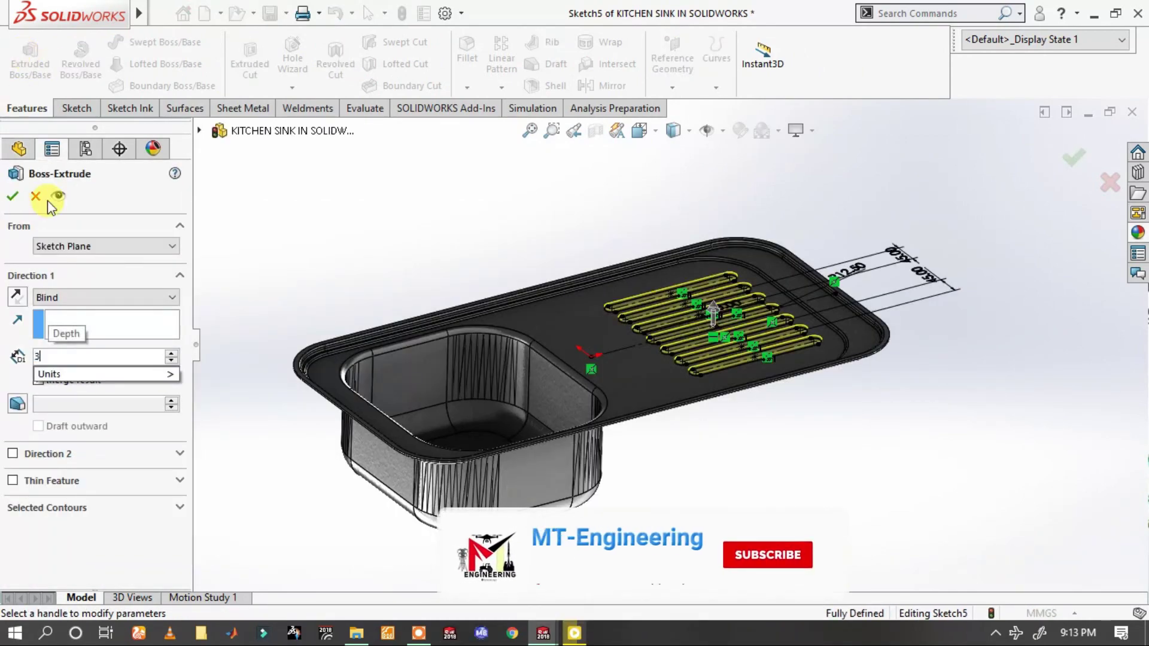
pyautogui.press('Return')
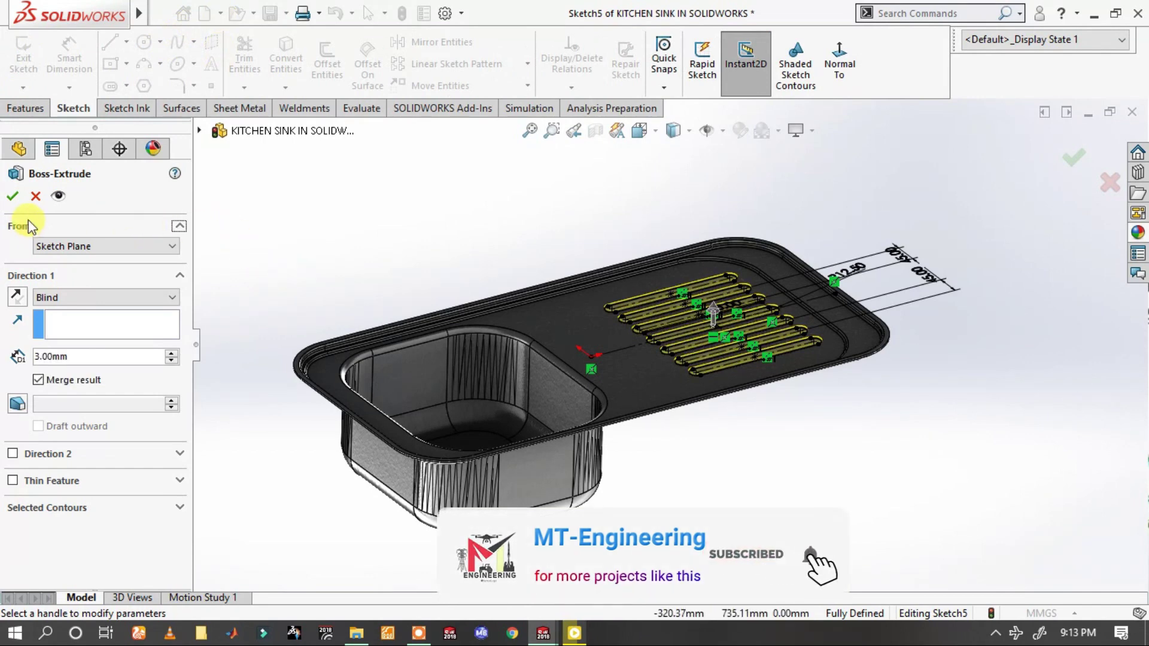
pyautogui.click(13, 196)
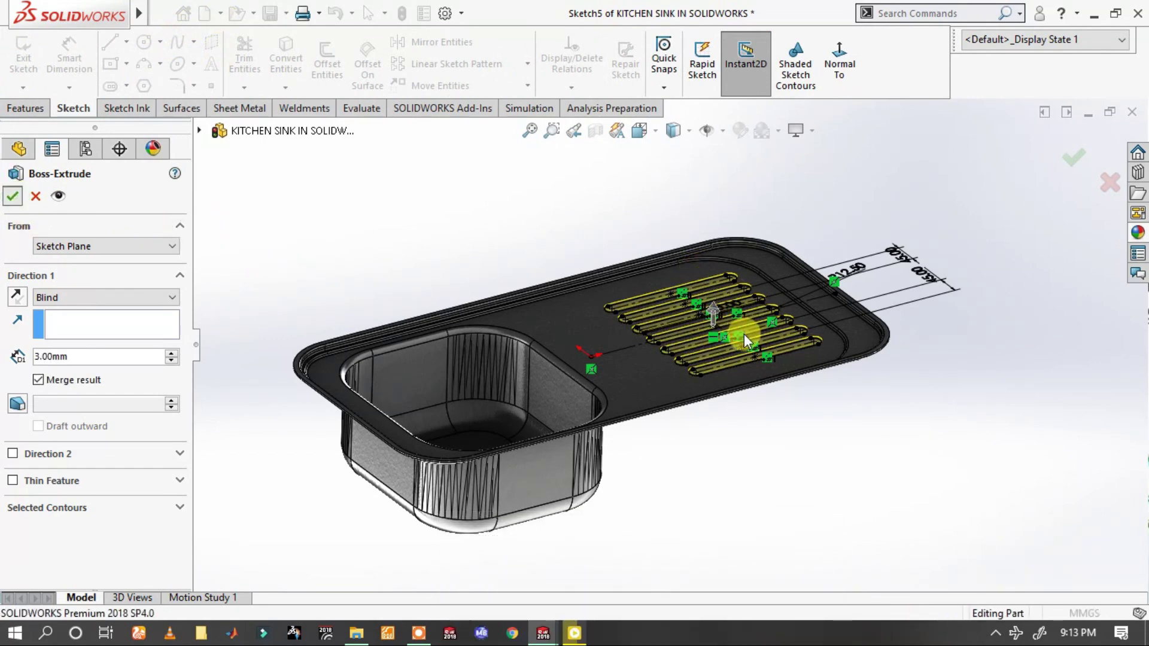
pyautogui.scroll(-3, 700, 290)
pyautogui.moveTo(700, 289)
pyautogui.mouseDown(button='middle')
pyautogui.moveTo(652, 285)
pyautogui.moveTo(689, 376)
pyautogui.mouseUp(button='middle')
# - Preview a 3 mm fillet on the lowest groove's base edge plus all seven groove edge loops
pyautogui.scroll(-3, 716, 411)
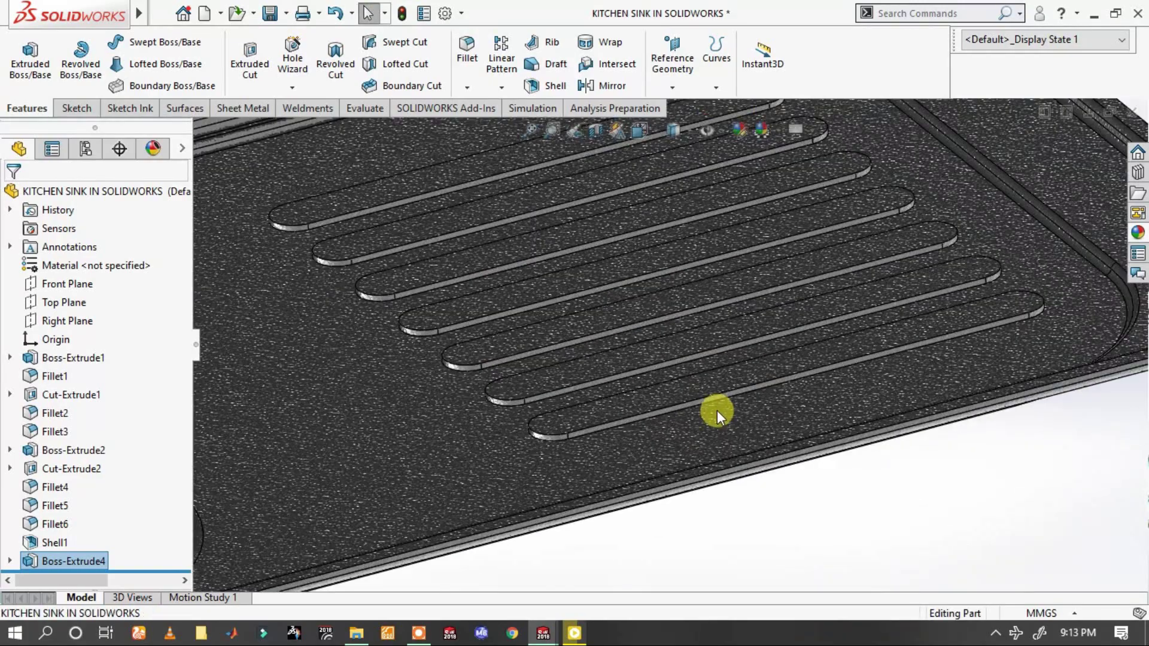
pyautogui.scroll(3, 721, 404)
pyautogui.scroll(-4, 672, 392)
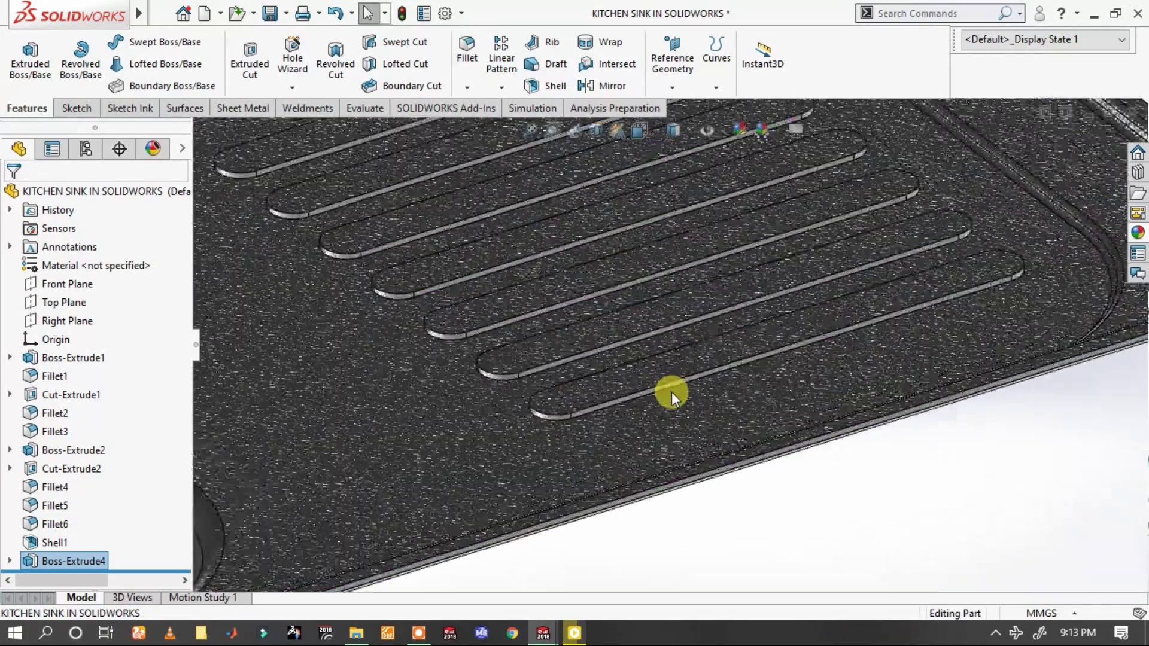
pyautogui.scroll(-2, 665, 393)
pyautogui.click(667, 387)
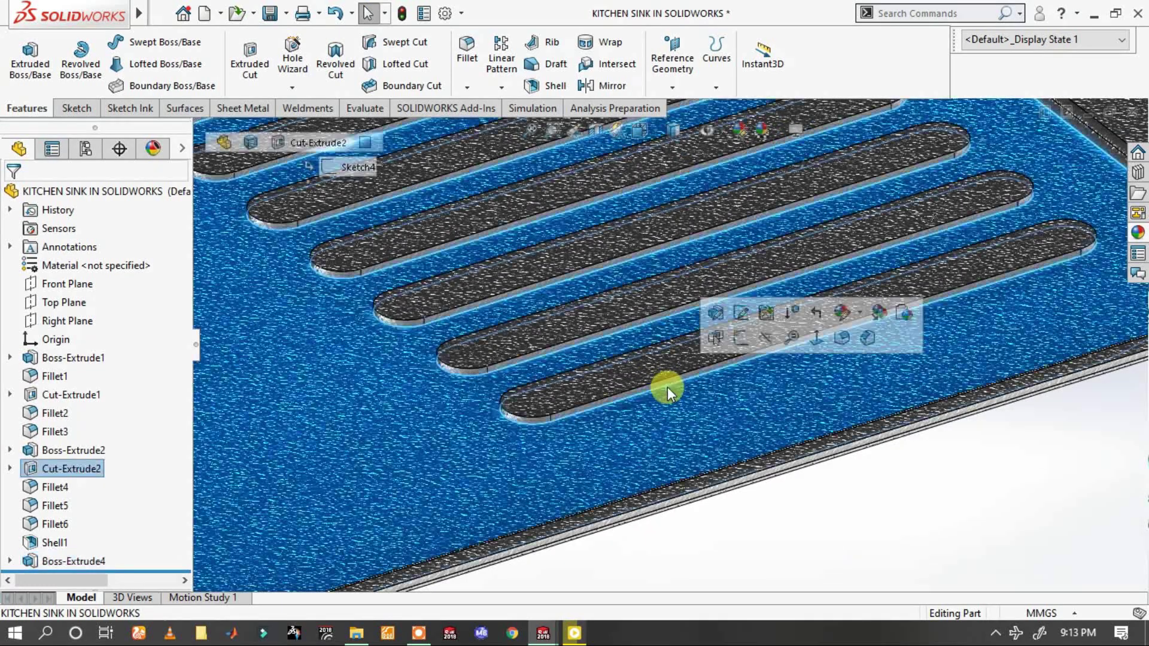
pyautogui.click(674, 381)
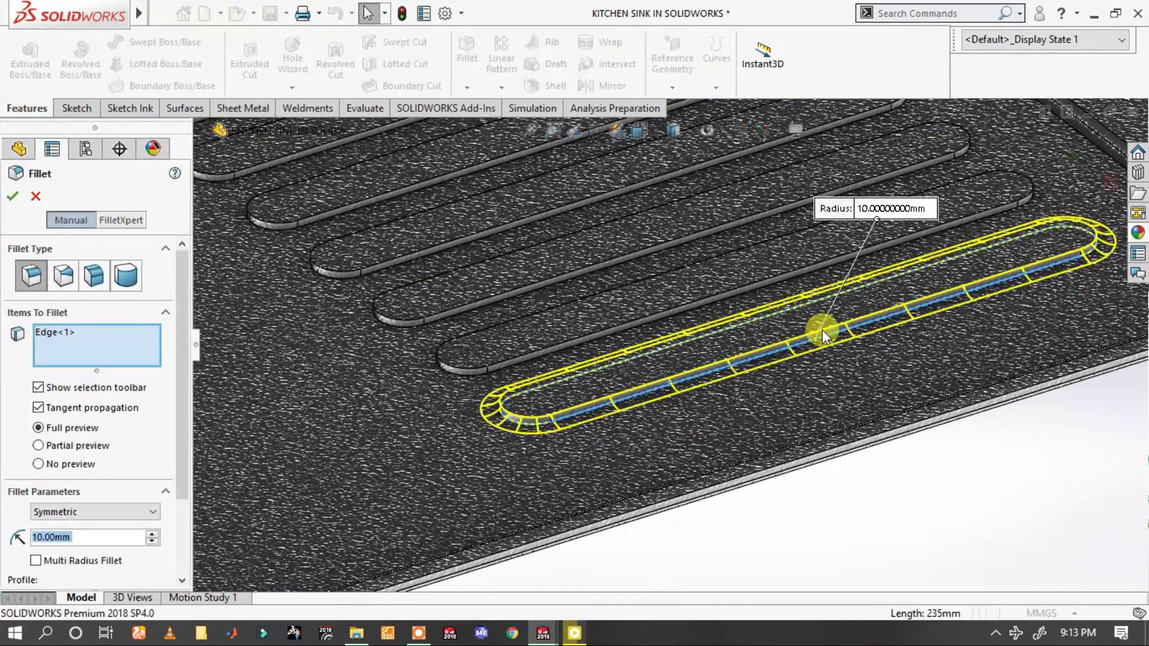
pyautogui.write('3')
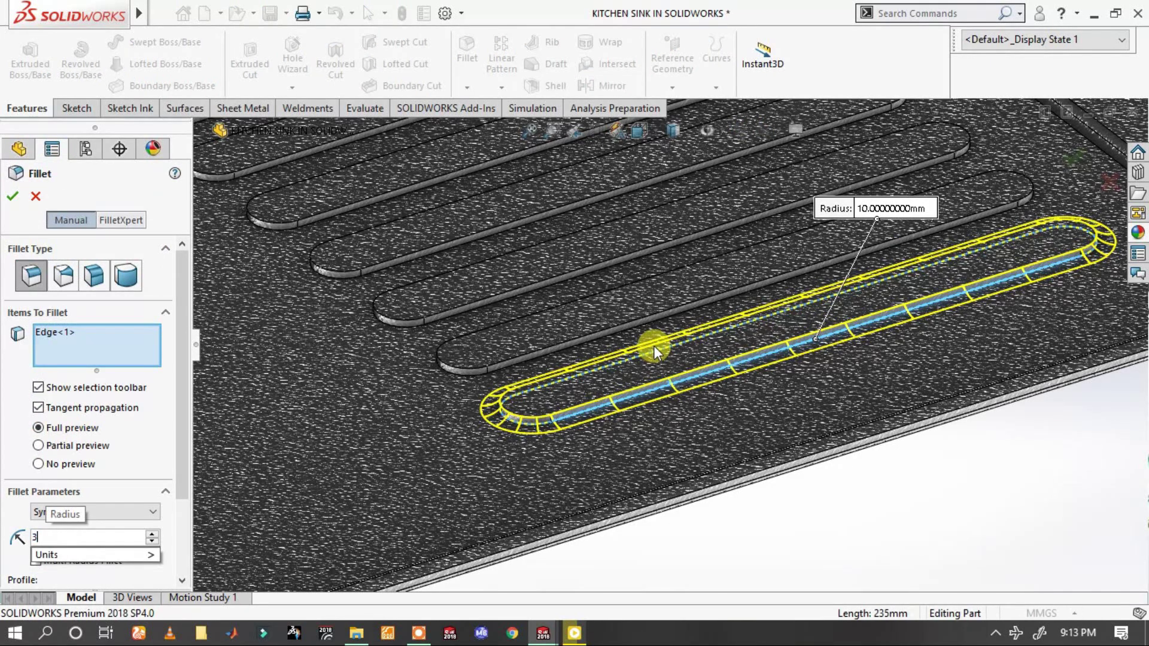
pyautogui.press('Return')
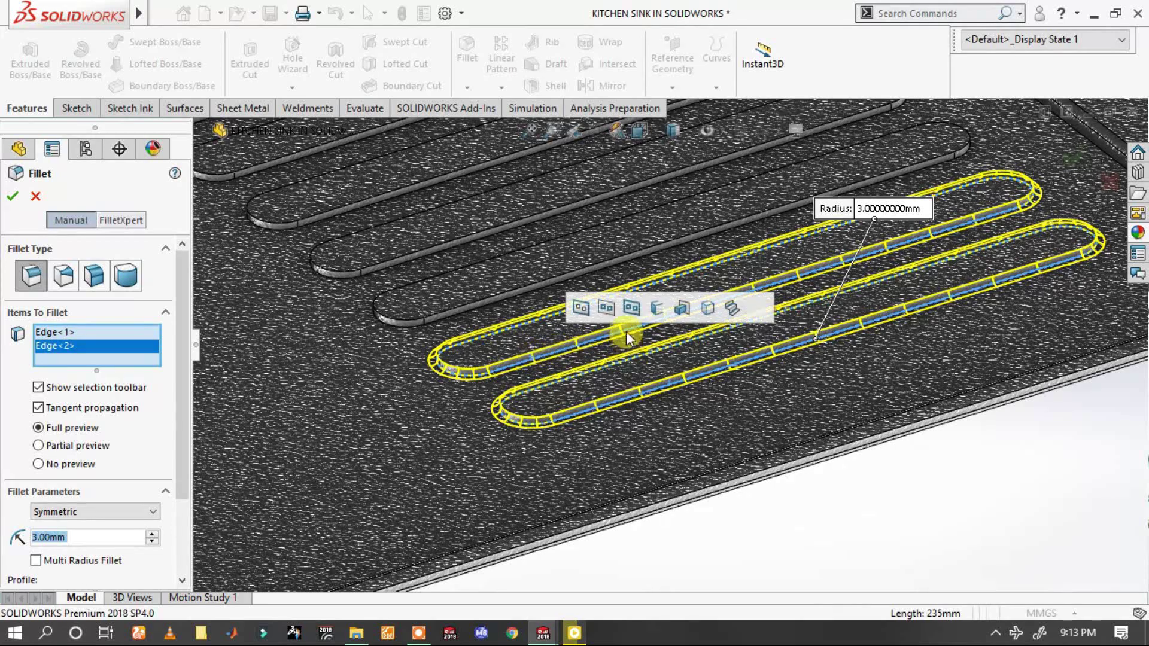
pyautogui.click(604, 309)
pyautogui.scroll(3, 602, 306)
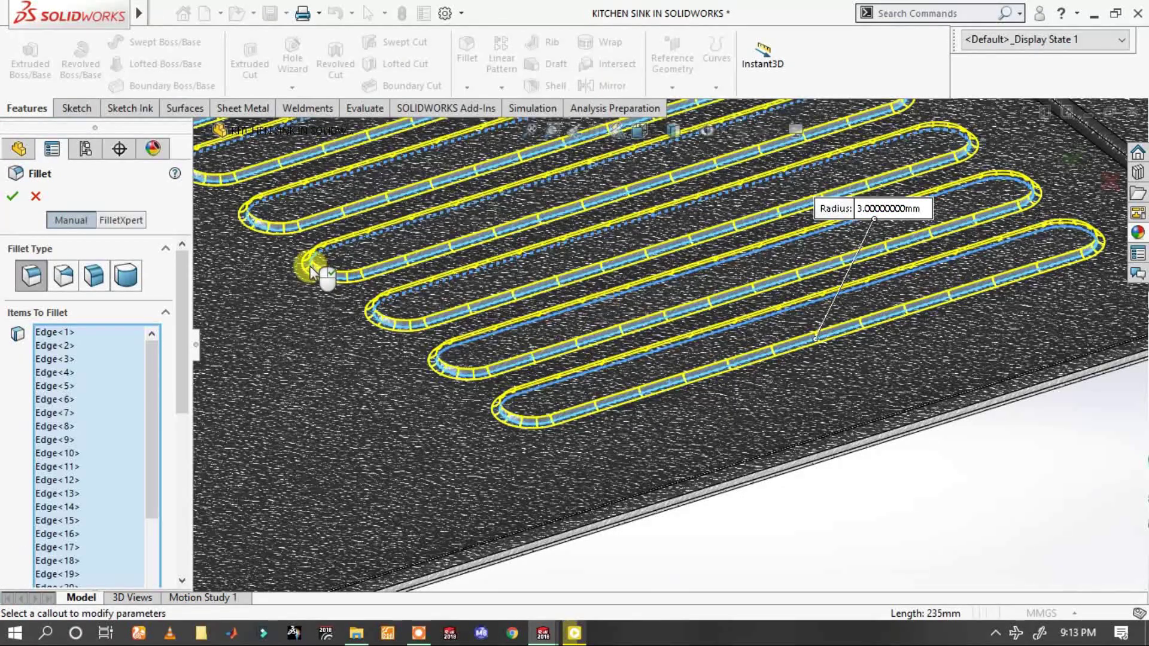
pyautogui.moveTo(310, 267)
pyautogui.mouseDown(button='middle')
pyautogui.moveTo(358, 265)
pyautogui.moveTo(426, 195)
pyautogui.mouseUp(button='middle')
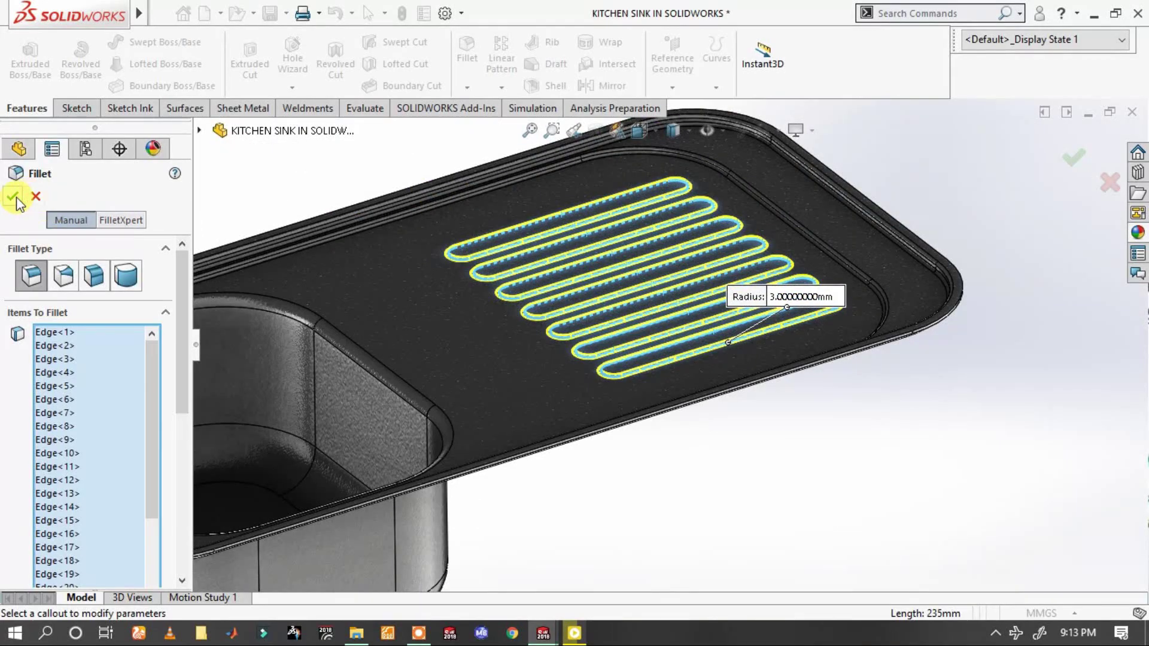
# - Apply the 3 mm fillet to the groove base edges
pyautogui.click(13, 197)
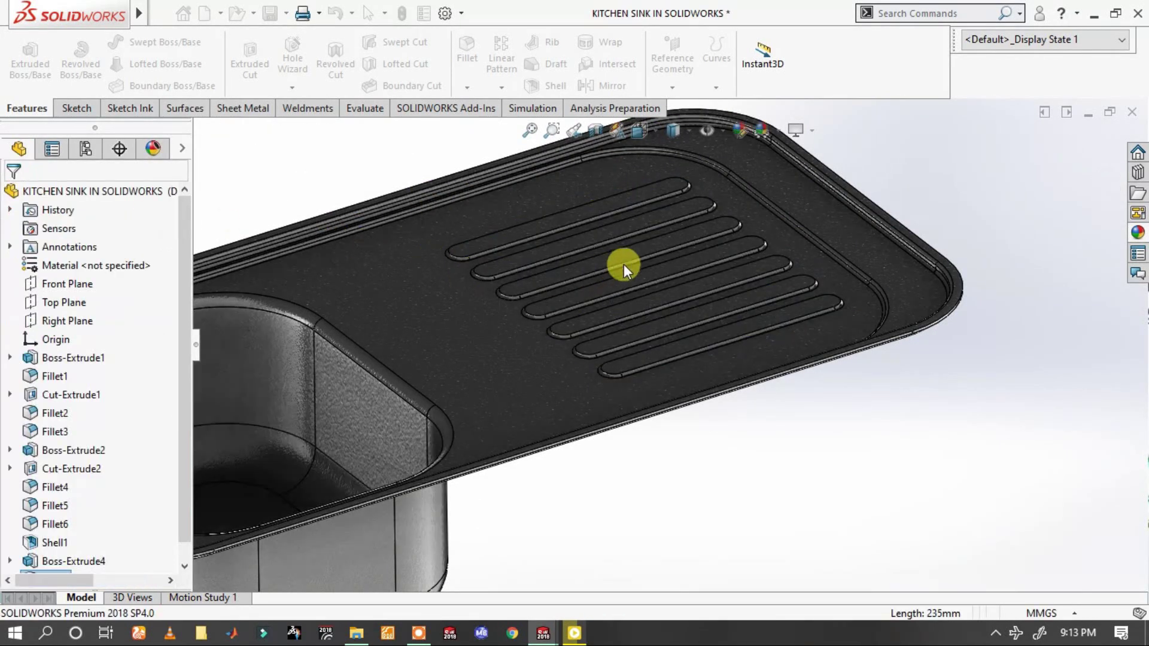
pyautogui.scroll(-2, 638, 277)
pyautogui.scroll(-2, 651, 289)
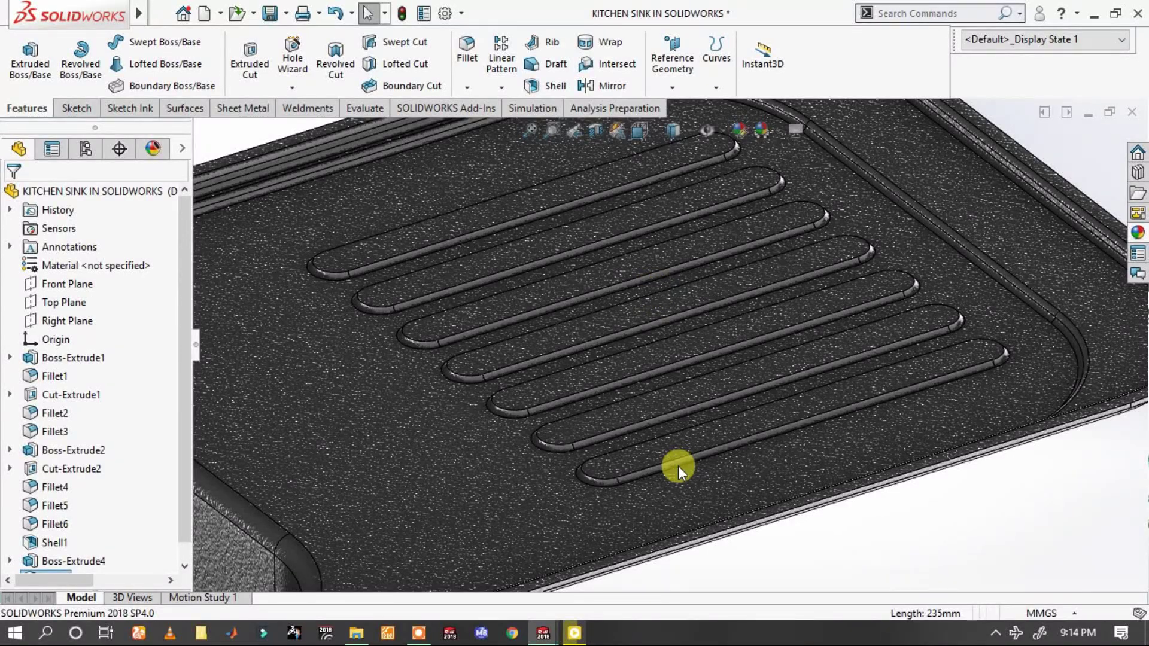
# - Start a second 3 mm fillet on the lowest groove's top face and add the other six groove tops
pyautogui.click(661, 455)
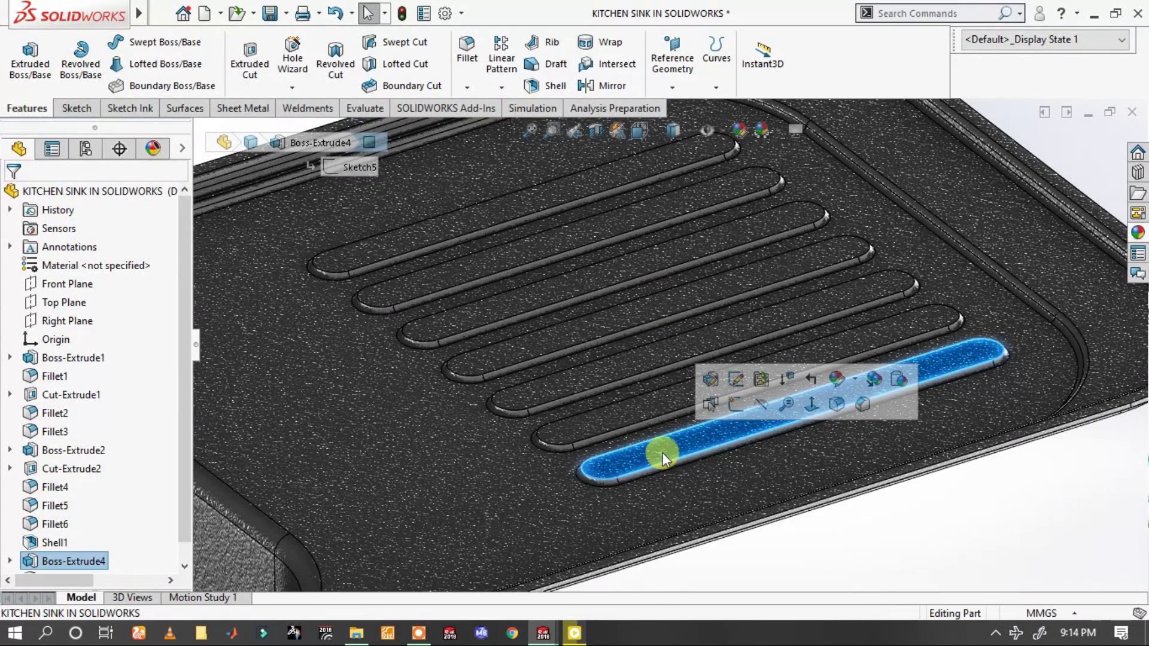
pyautogui.click(837, 404)
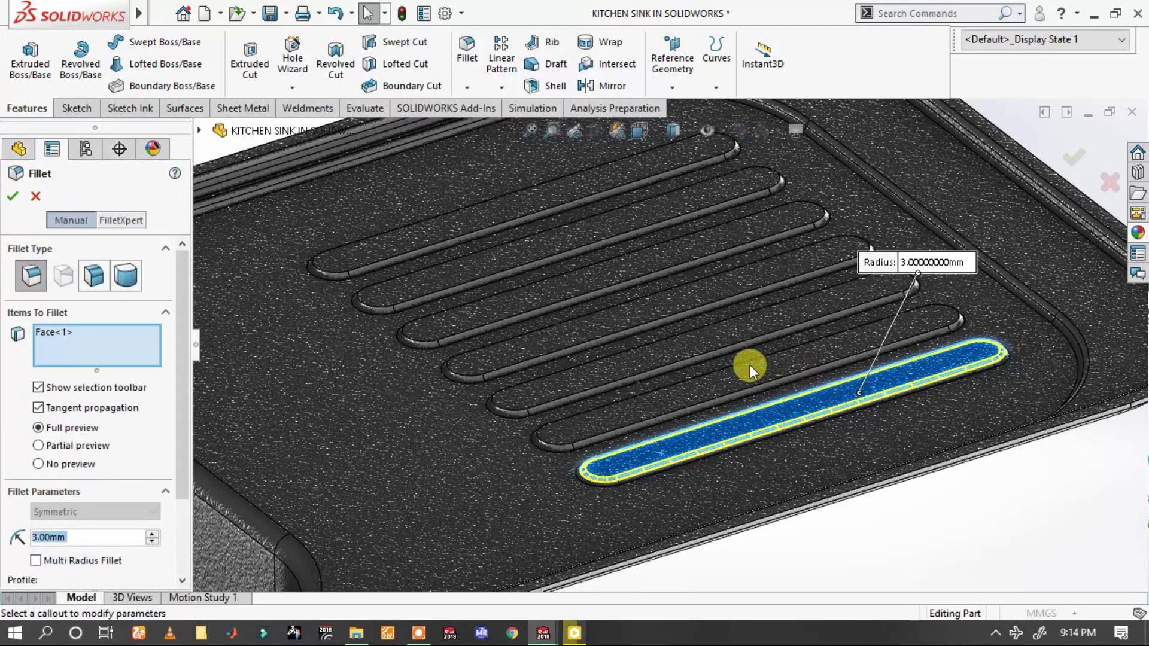
pyautogui.click(612, 412)
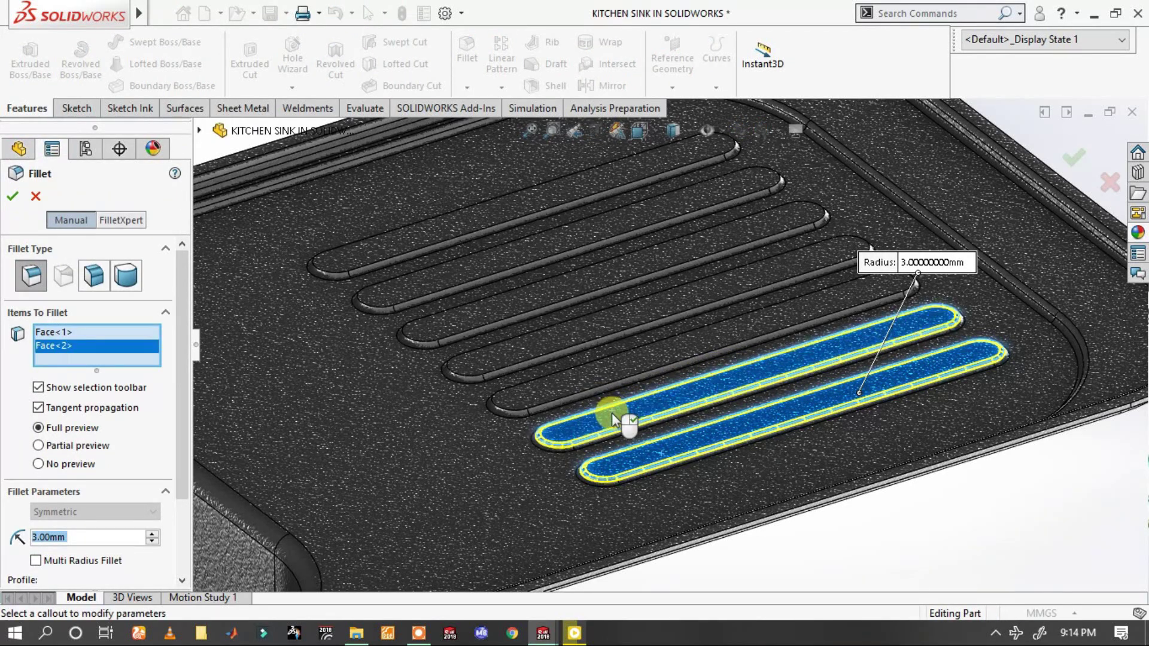
pyautogui.click(593, 383)
pyautogui.click(525, 335)
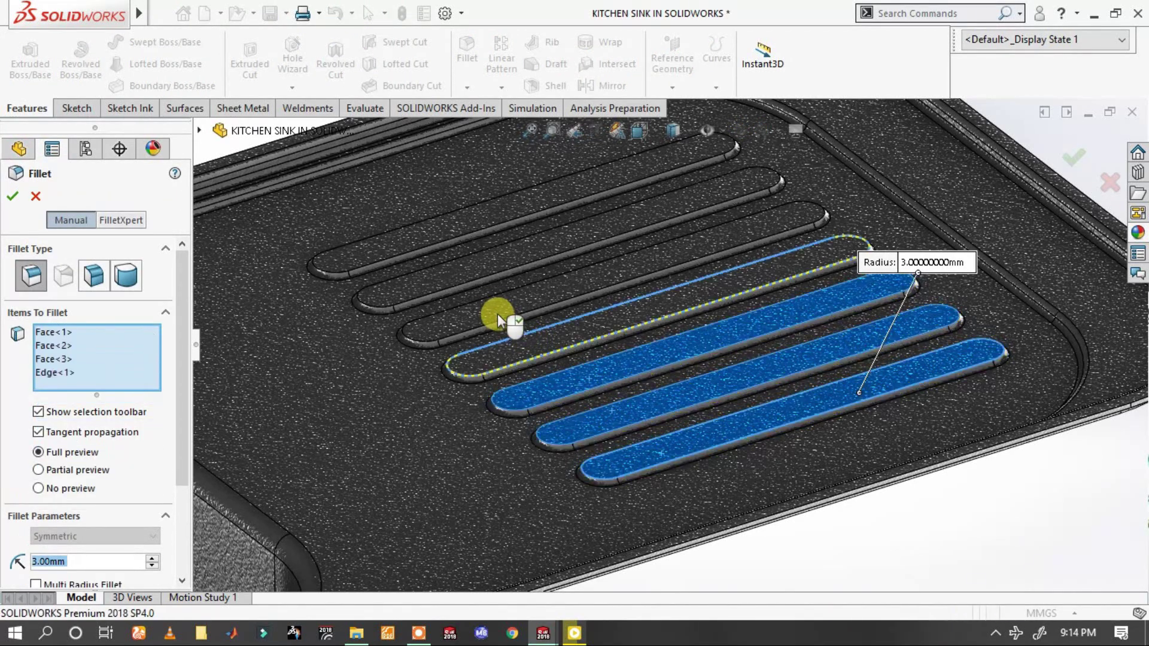
pyautogui.click(459, 313)
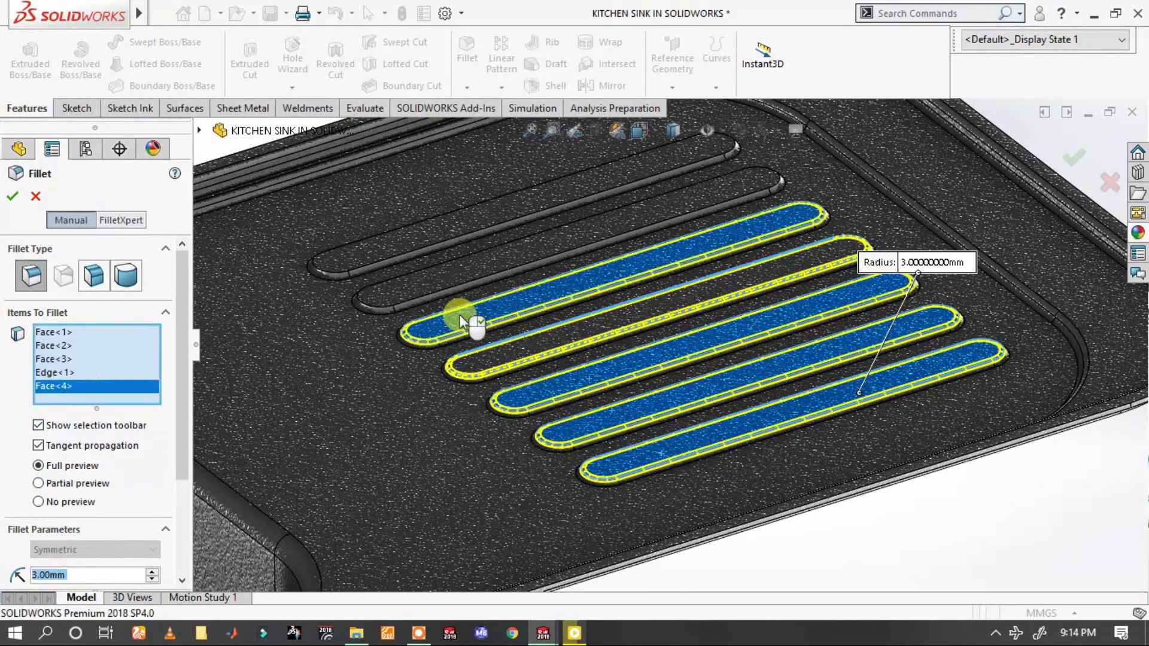
pyautogui.click(408, 277)
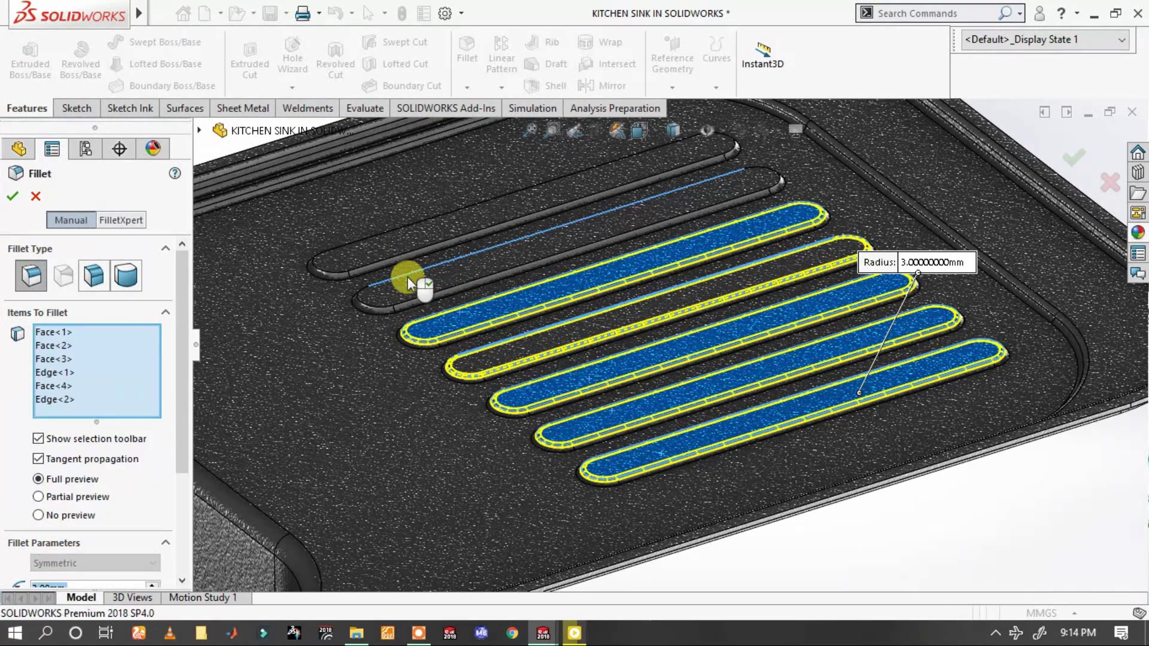
pyautogui.click(389, 241)
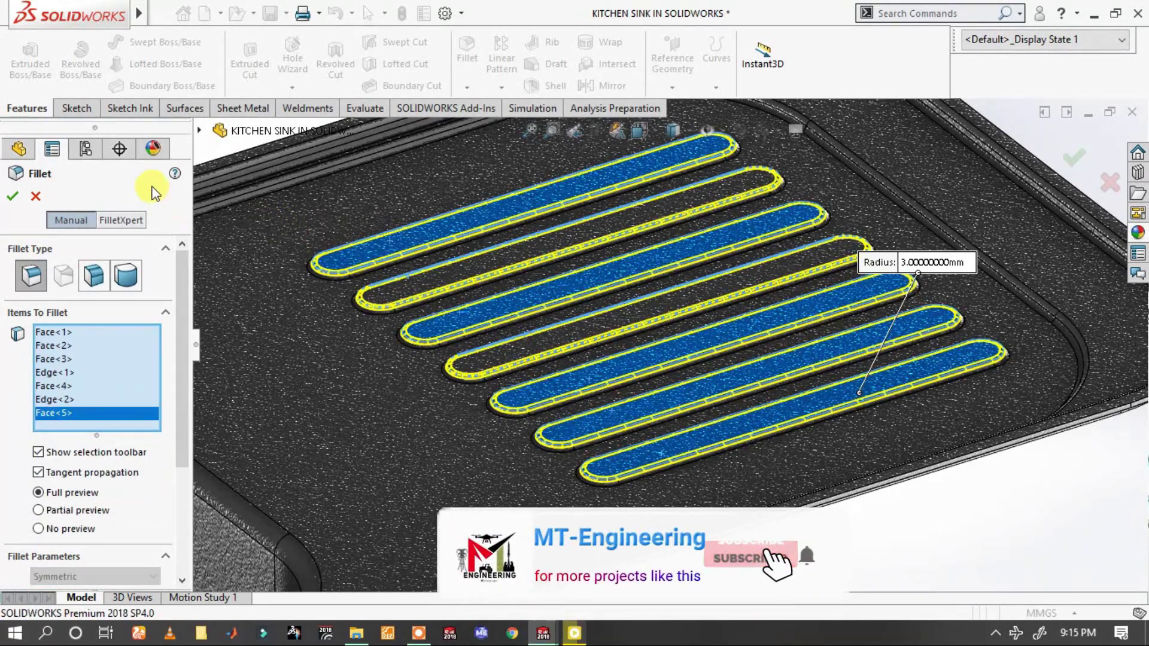
# - Apply the 3 mm fillet to all seven groove tops, viewing the sink from a low side angle
pyautogui.click(12, 196)
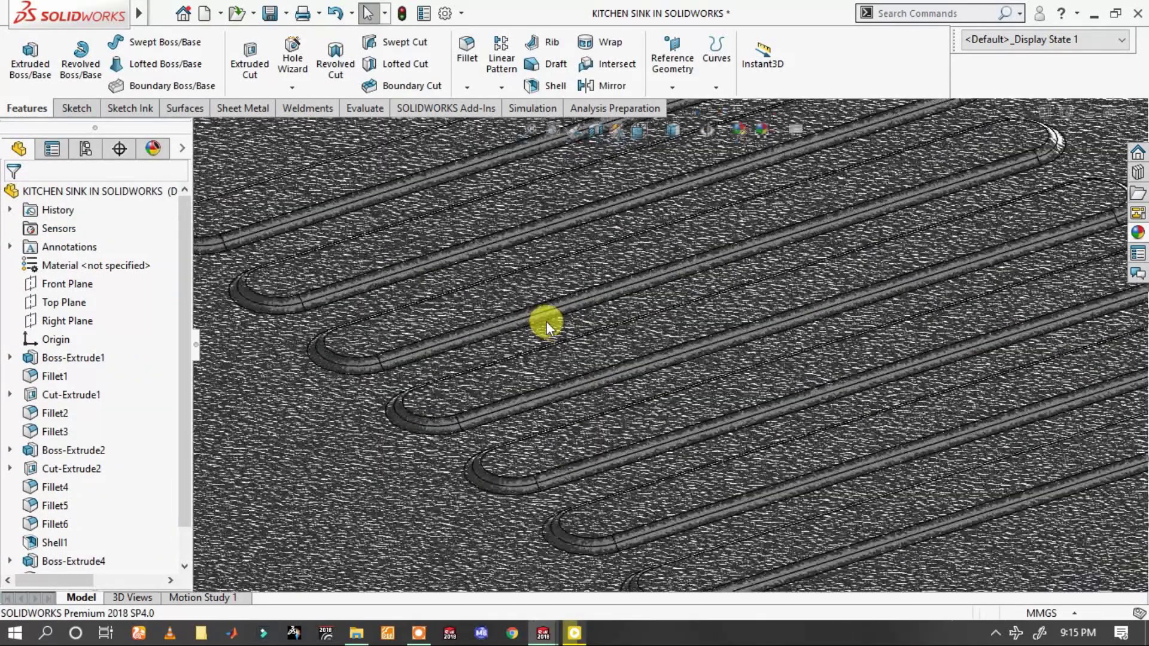
pyautogui.scroll(-5, 547, 321)
pyautogui.moveTo(562, 317)
pyautogui.mouseDown(button='middle')
pyautogui.moveTo(801, 386)
pyautogui.moveTo(769, 377)
pyautogui.mouseUp(button='middle')
pyautogui.scroll(5, 770, 377)
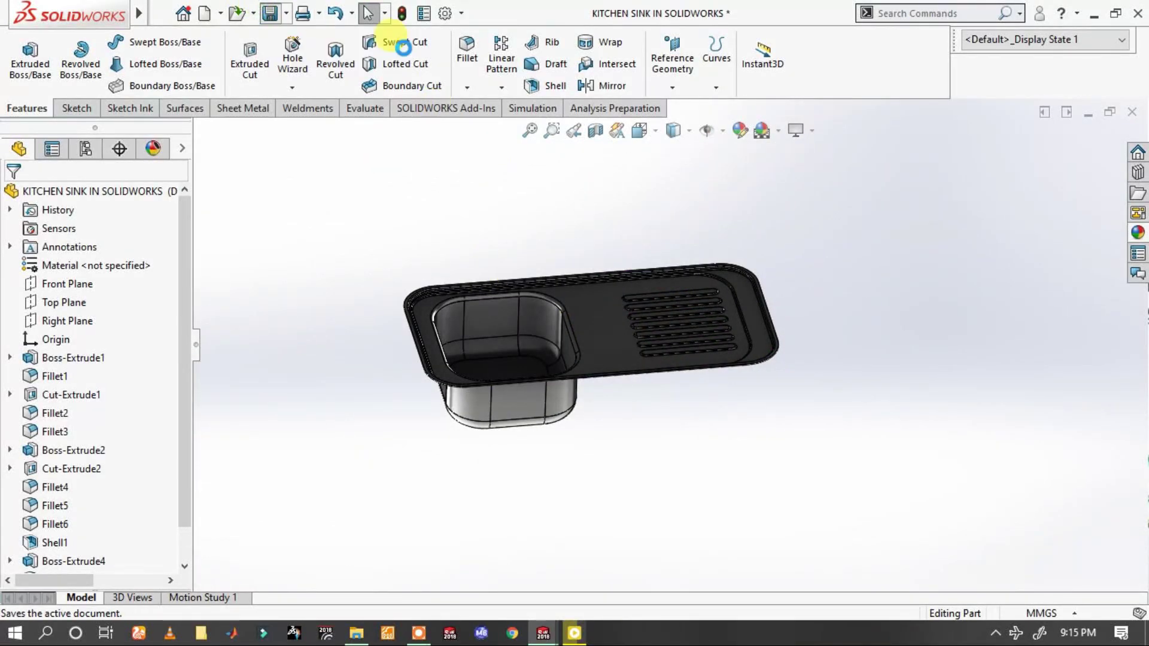
pyautogui.scroll(-3, 602, 320)
pyautogui.scroll(2, 514, 348)
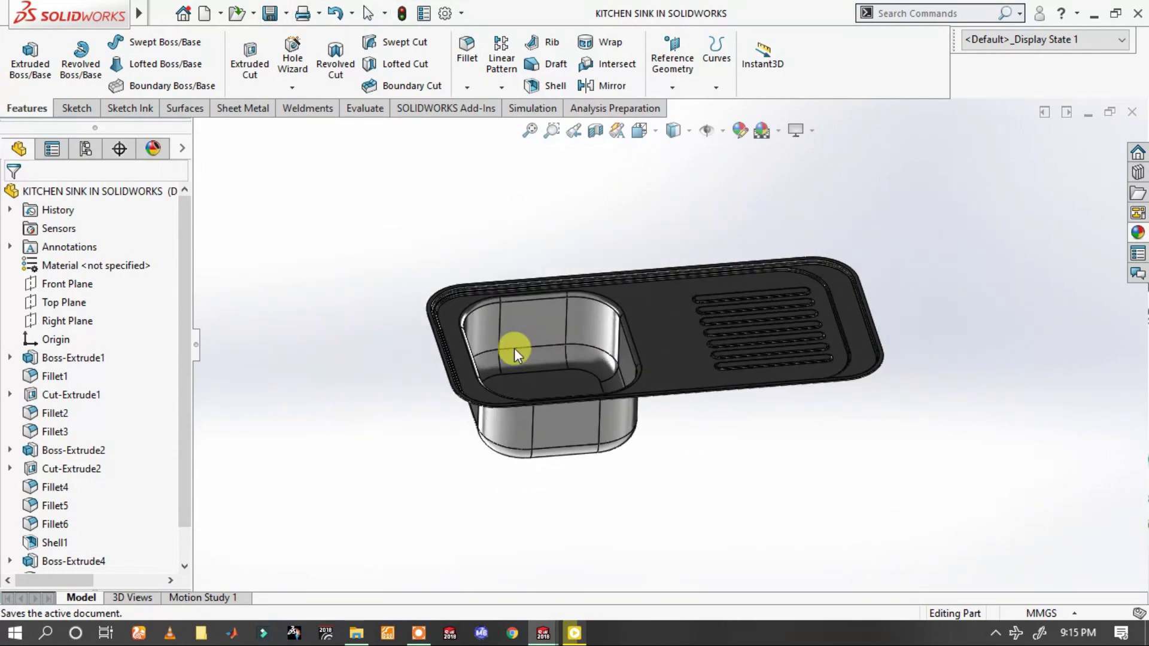
pyautogui.moveTo(515, 349)
pyautogui.mouseDown(button='middle')
pyautogui.moveTo(569, 418)
pyautogui.moveTo(488, 307)
pyautogui.moveTo(821, 268)
pyautogui.moveTo(652, 441)
pyautogui.moveTo(668, 468)
pyautogui.moveTo(673, 442)
pyautogui.mouseUp(button='middle')
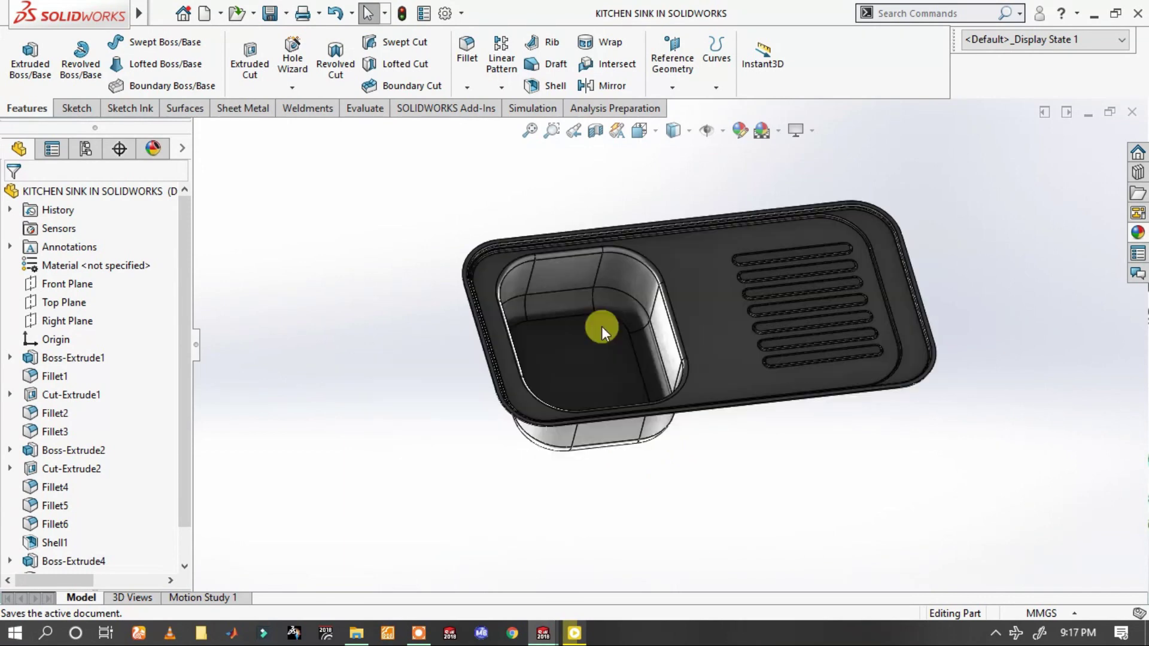
# - Start a sketch on the bowl's bottom face with a horizontal line from the origin to the bowl's left edge
pyautogui.click(598, 333)
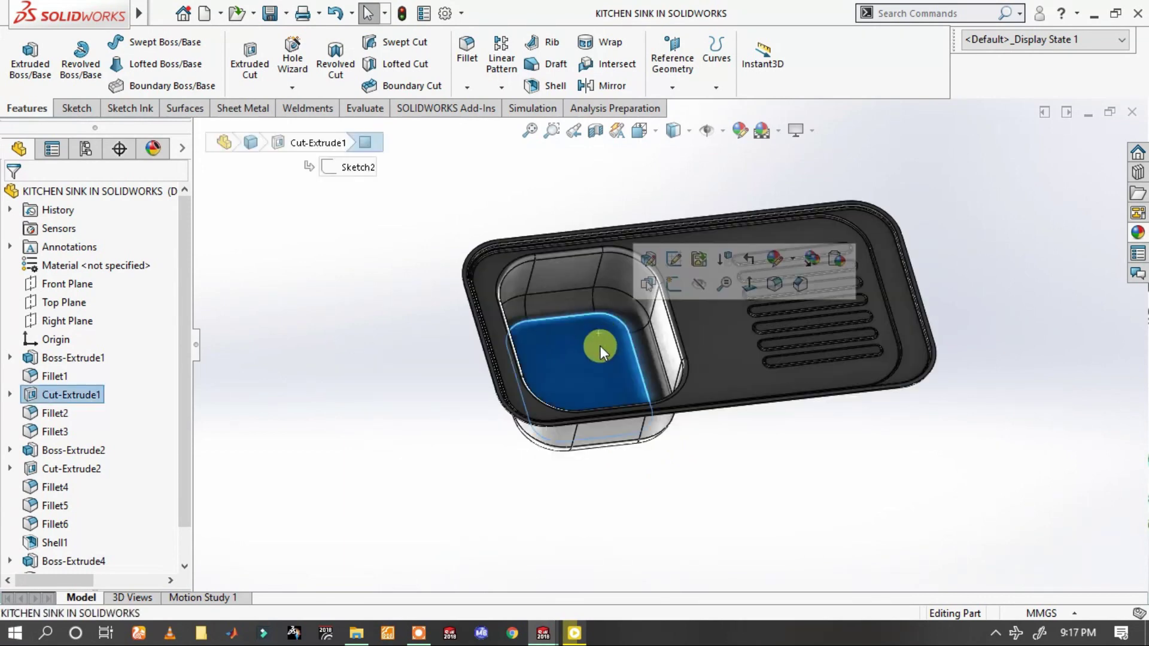
pyautogui.click(680, 290)
pyautogui.scroll(-3, 617, 213)
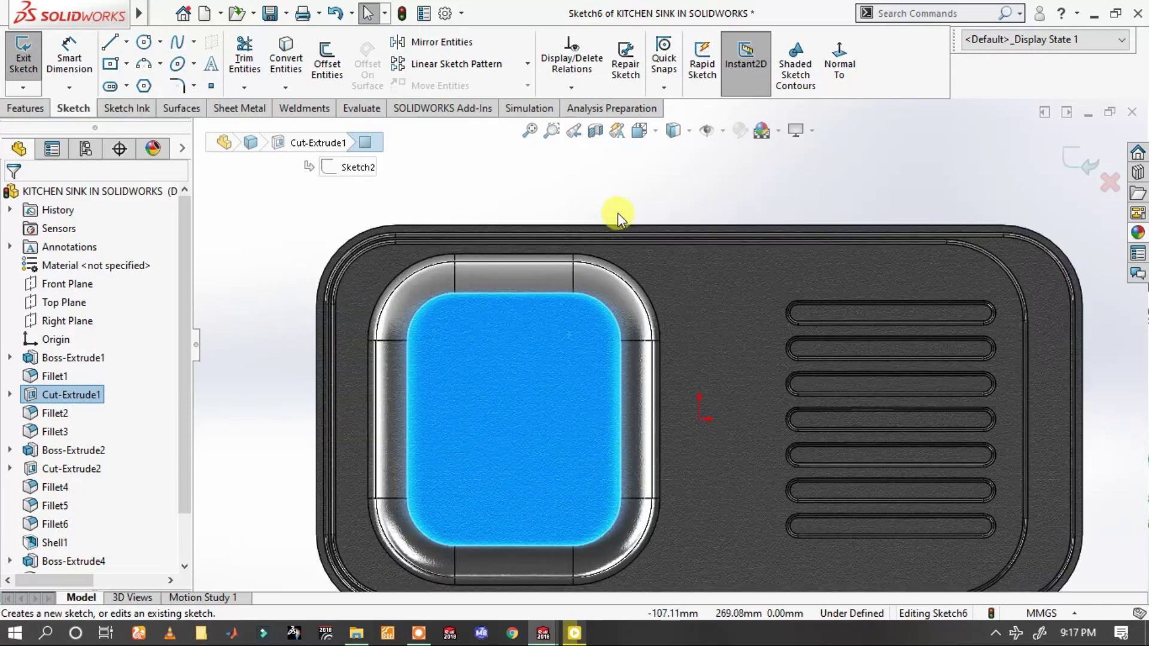
pyautogui.scroll(3, 773, 383)
pyautogui.scroll(-1, 774, 399)
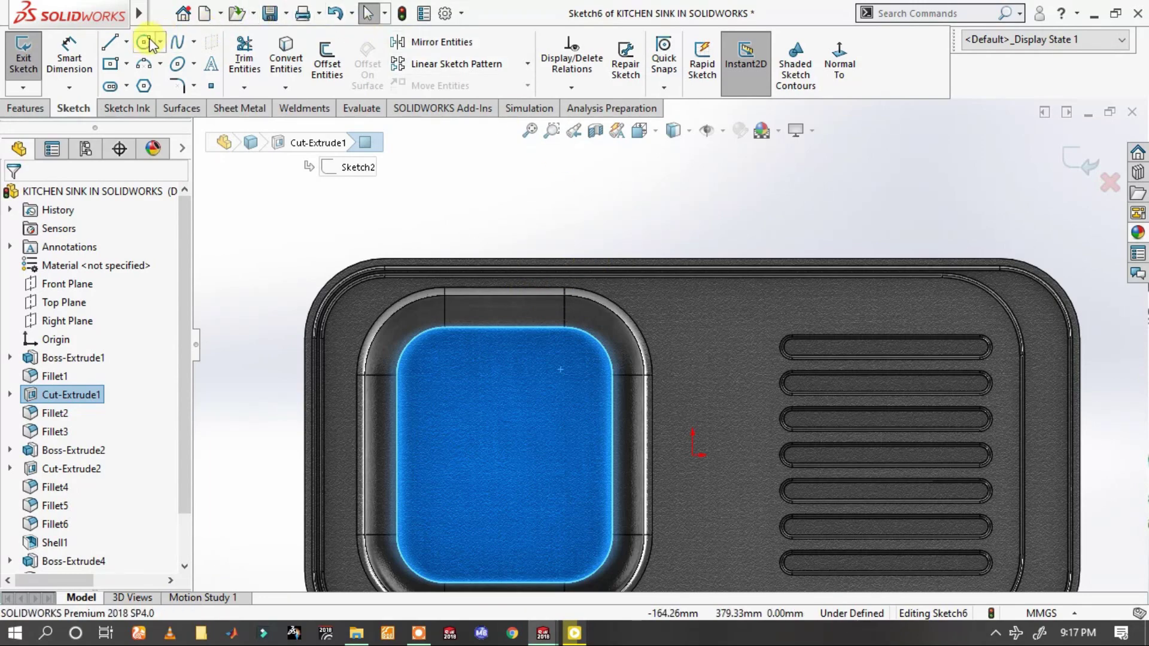
pyautogui.press('l')
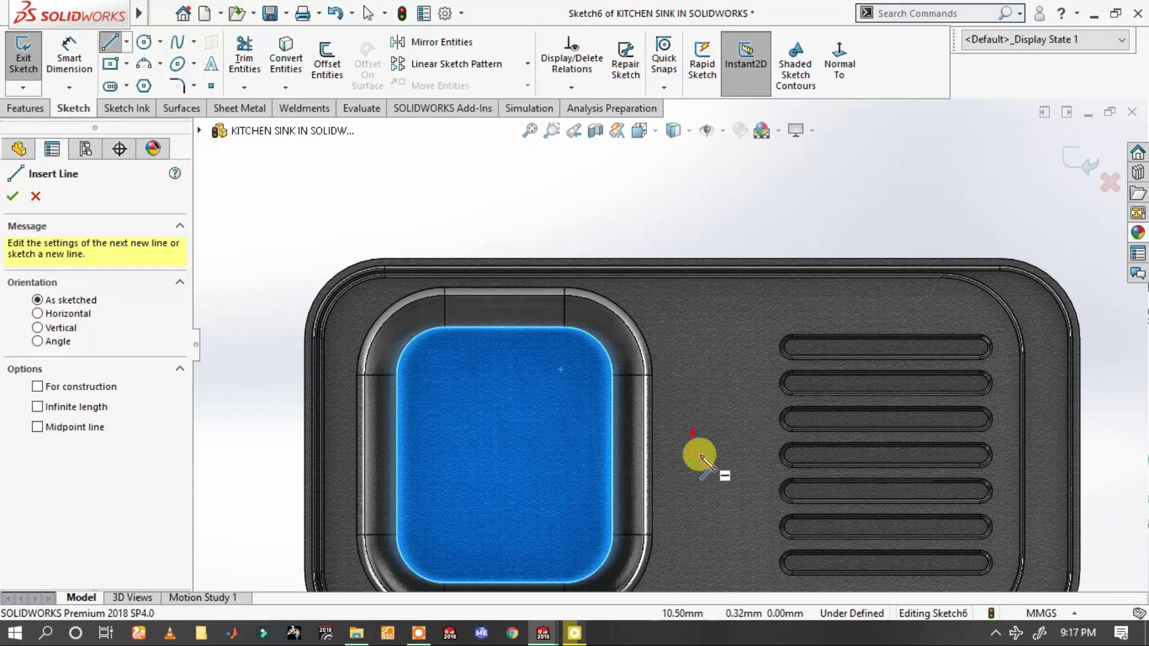
pyautogui.click(693, 456)
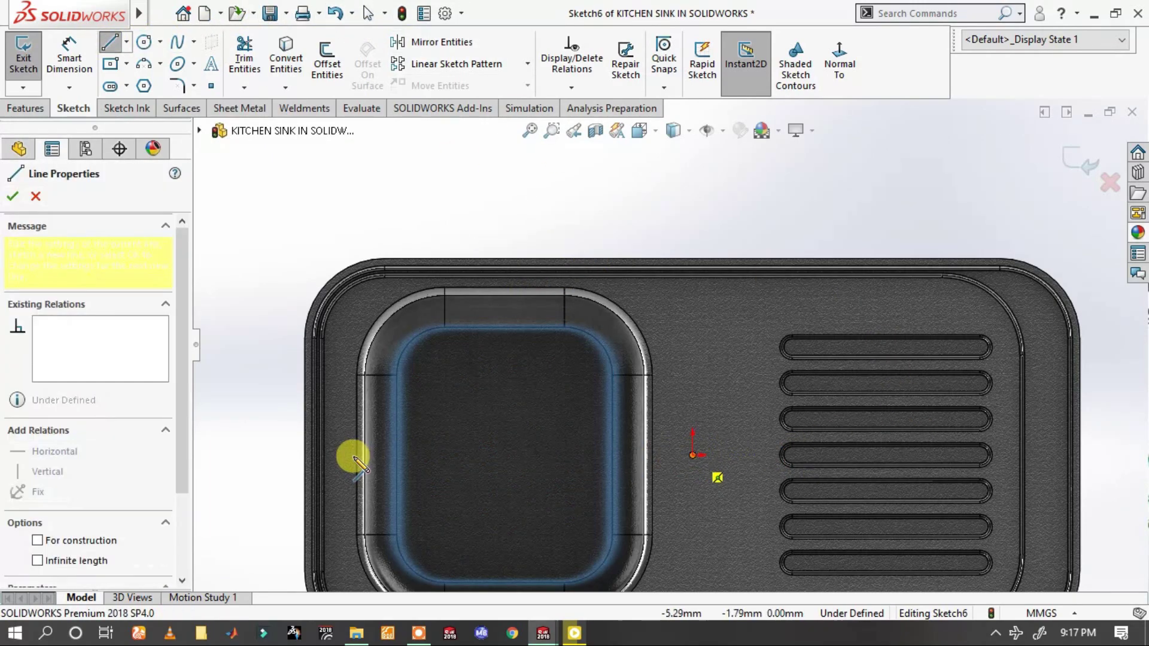
pyautogui.click(420, 456)
pyautogui.rightClick(420, 456)
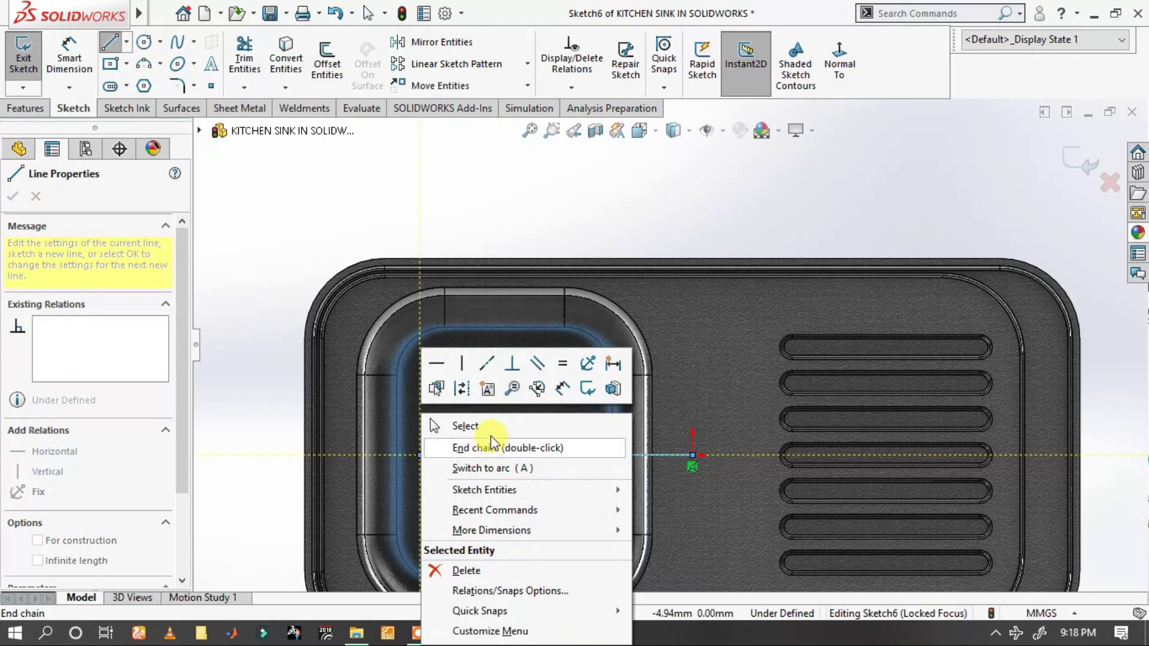
pyautogui.click(466, 392)
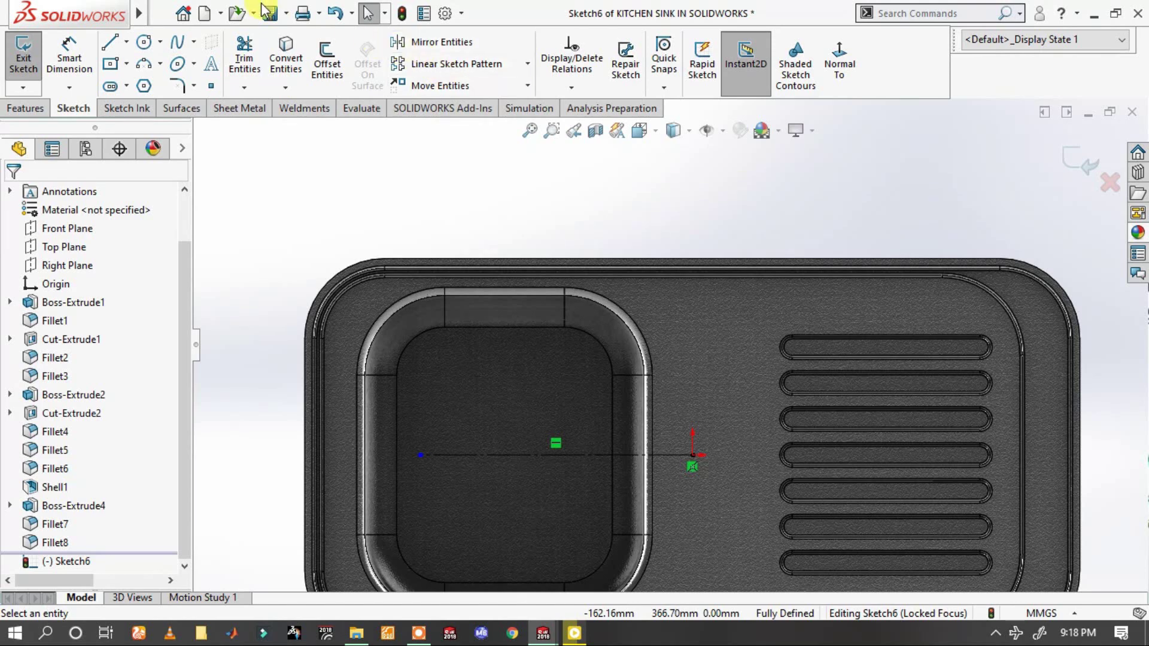
# - Draw a vertical line down across the bowl
pyautogui.click(111, 44)
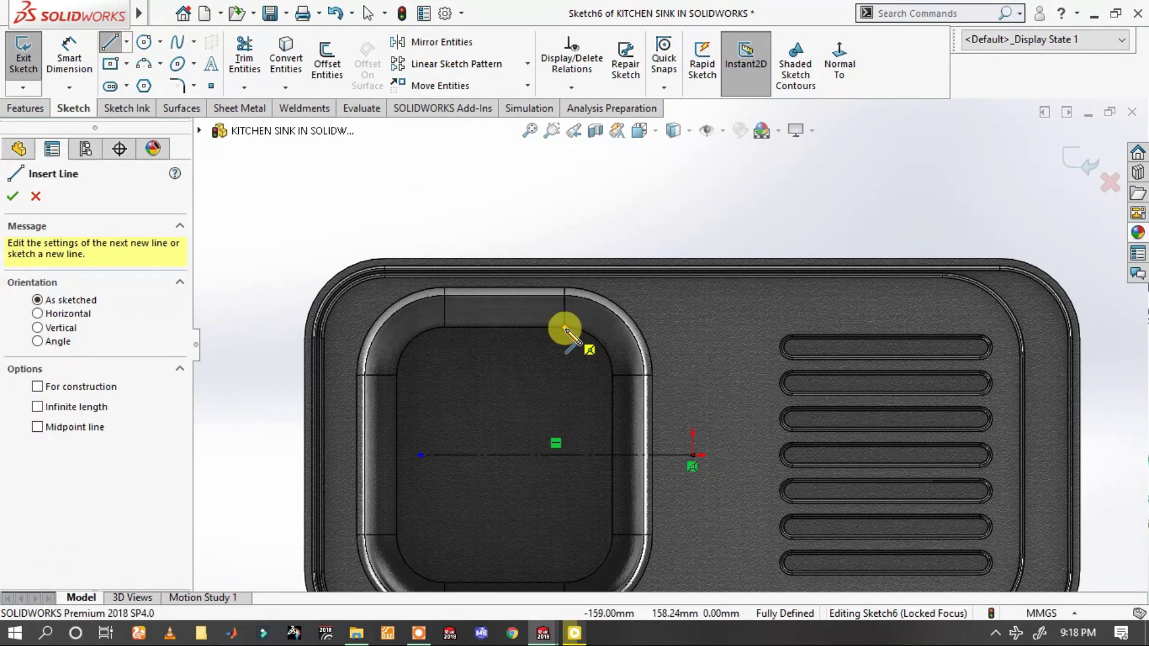
pyautogui.moveTo(565, 328); pyautogui.dragTo(565, 584)
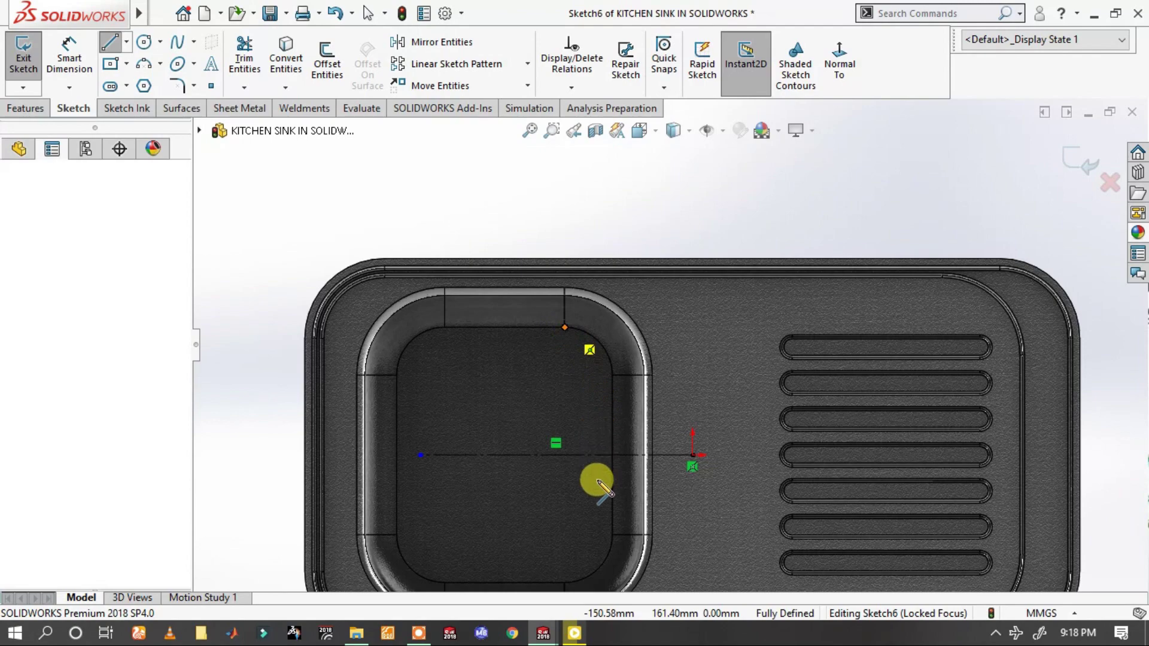
pyautogui.rightClick(566, 584)
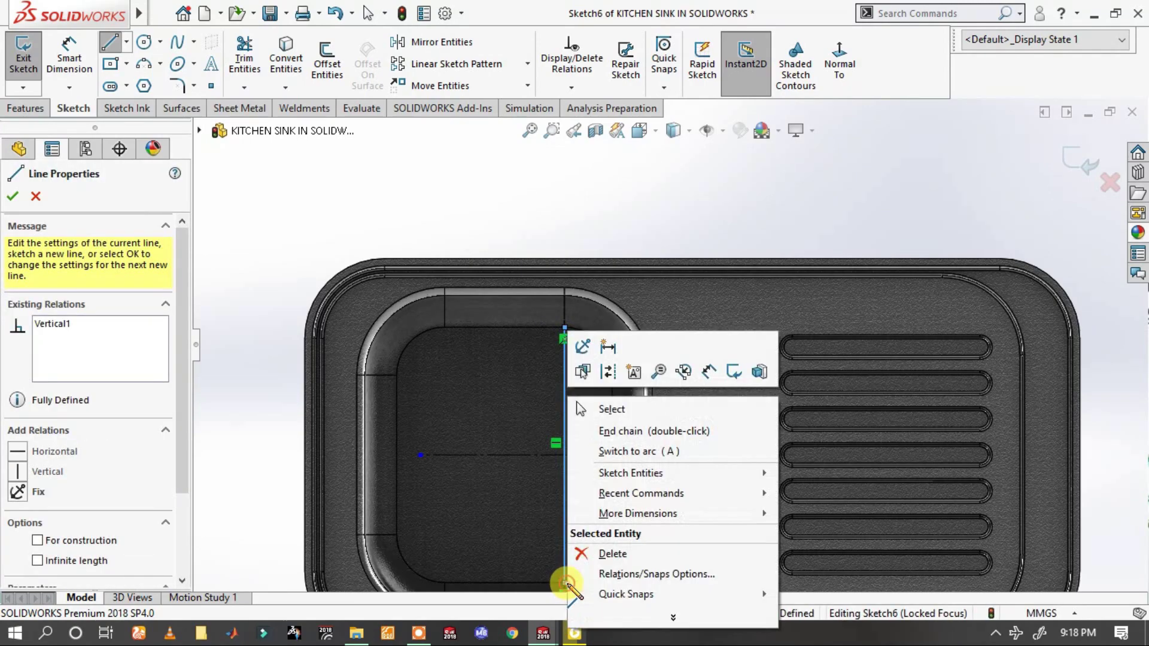
pyautogui.click(619, 413)
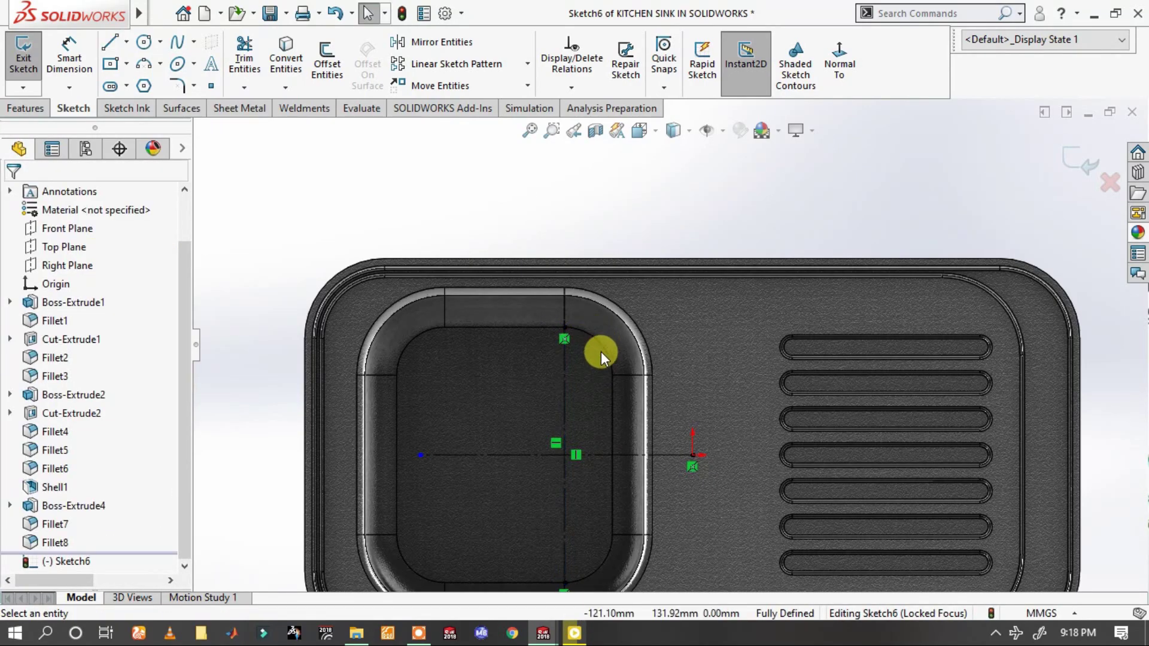
# - Draw a circle centred at the line intersection and dimension its diameter to 70 mm
pyautogui.press('s')
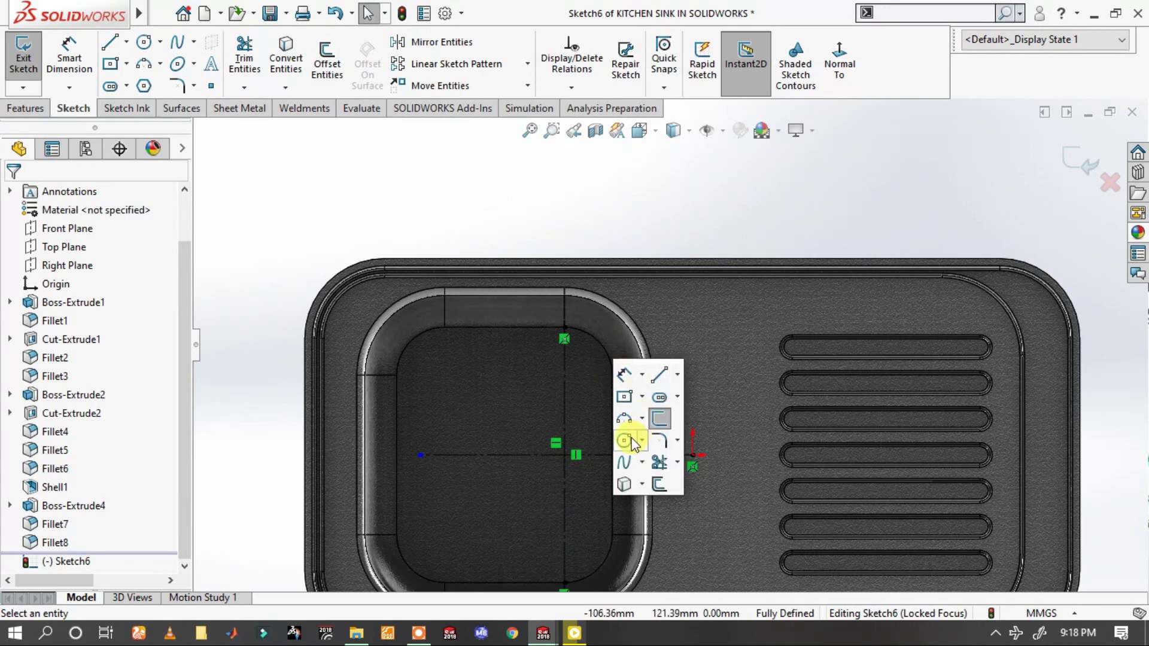
pyautogui.click(624, 441)
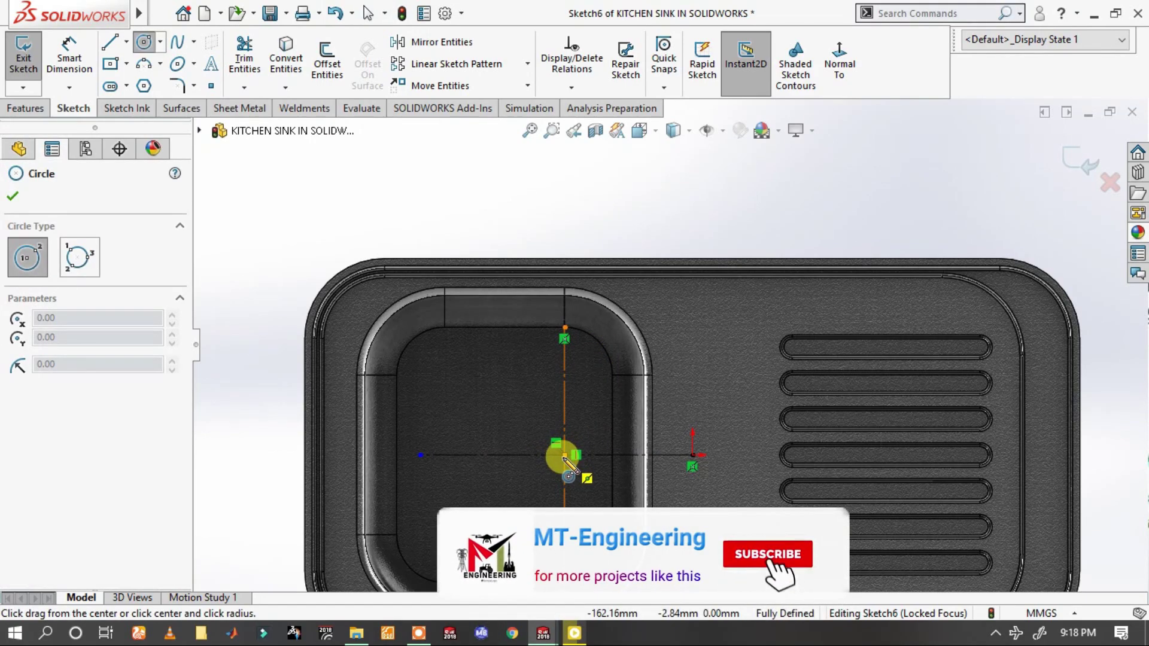
pyautogui.click(565, 455)
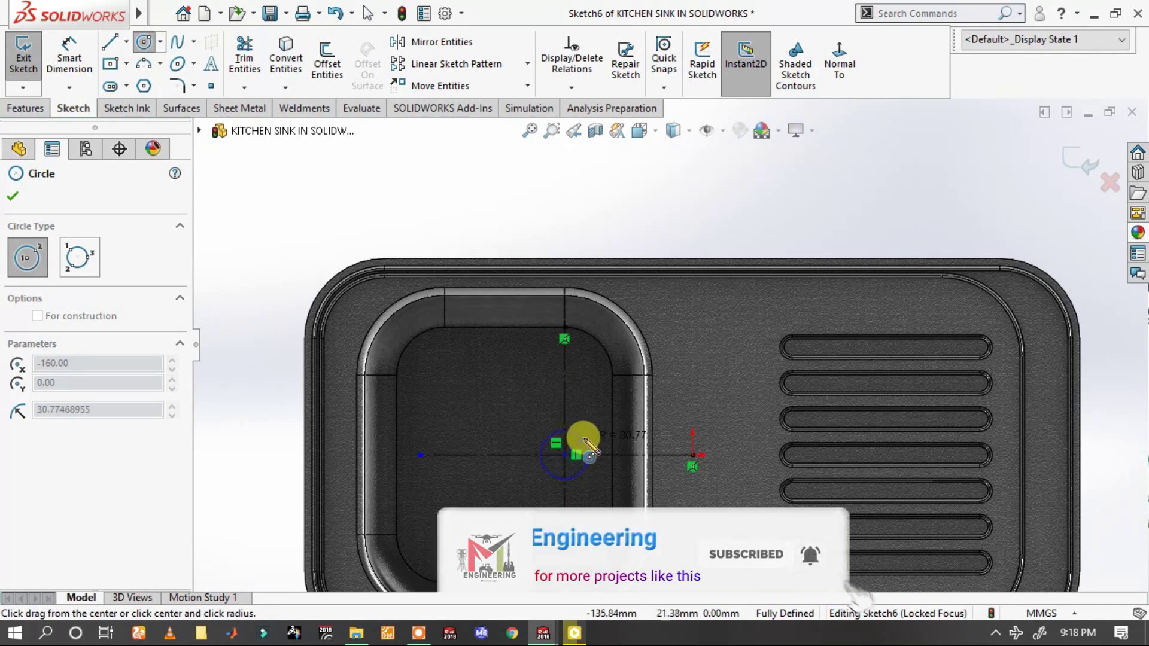
pyautogui.click(586, 443)
pyautogui.press('s')
pyautogui.click(597, 450)
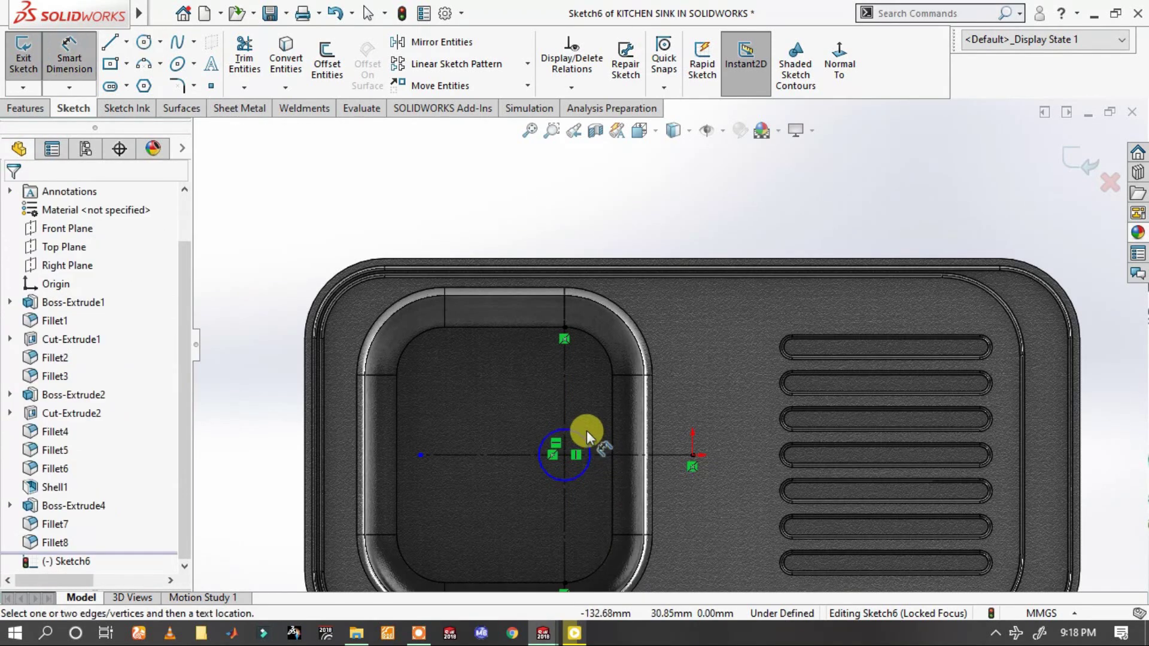
pyautogui.click(584, 437)
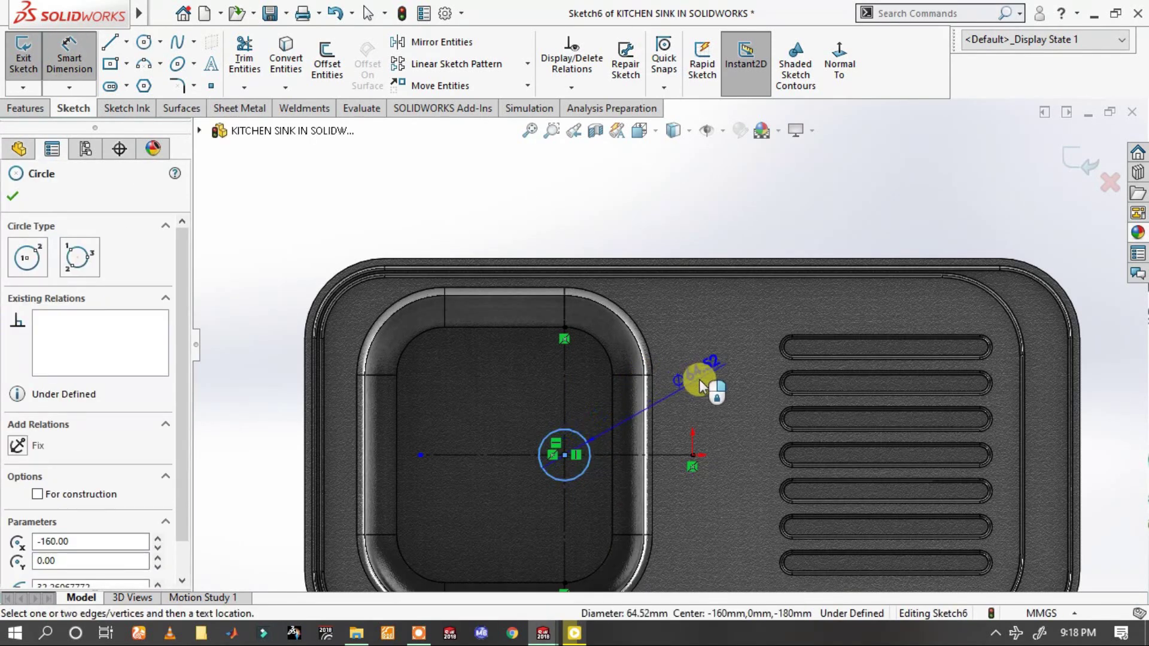
pyautogui.click(701, 381)
pyautogui.write('70')
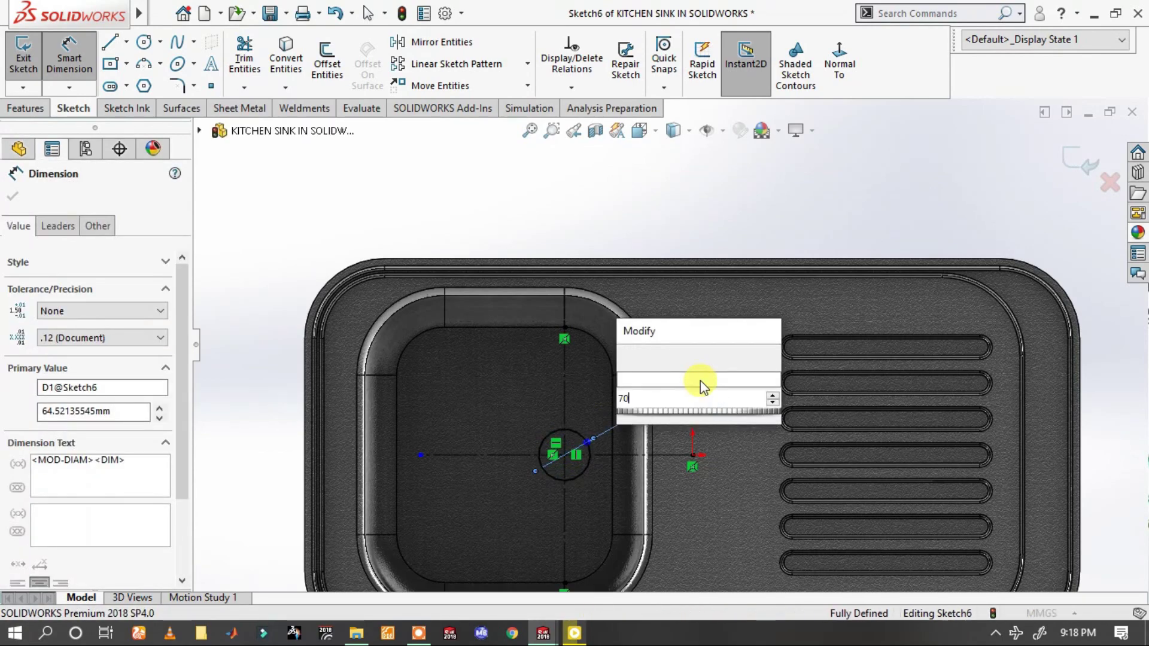
pyautogui.press('Return')
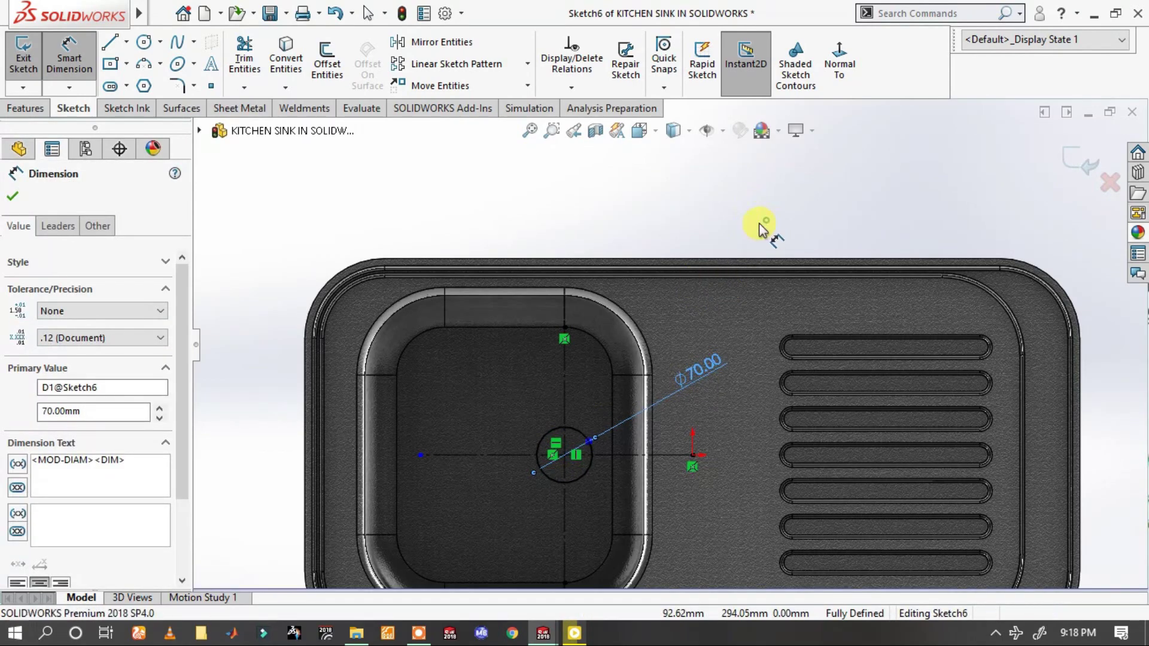
pyautogui.click(761, 228)
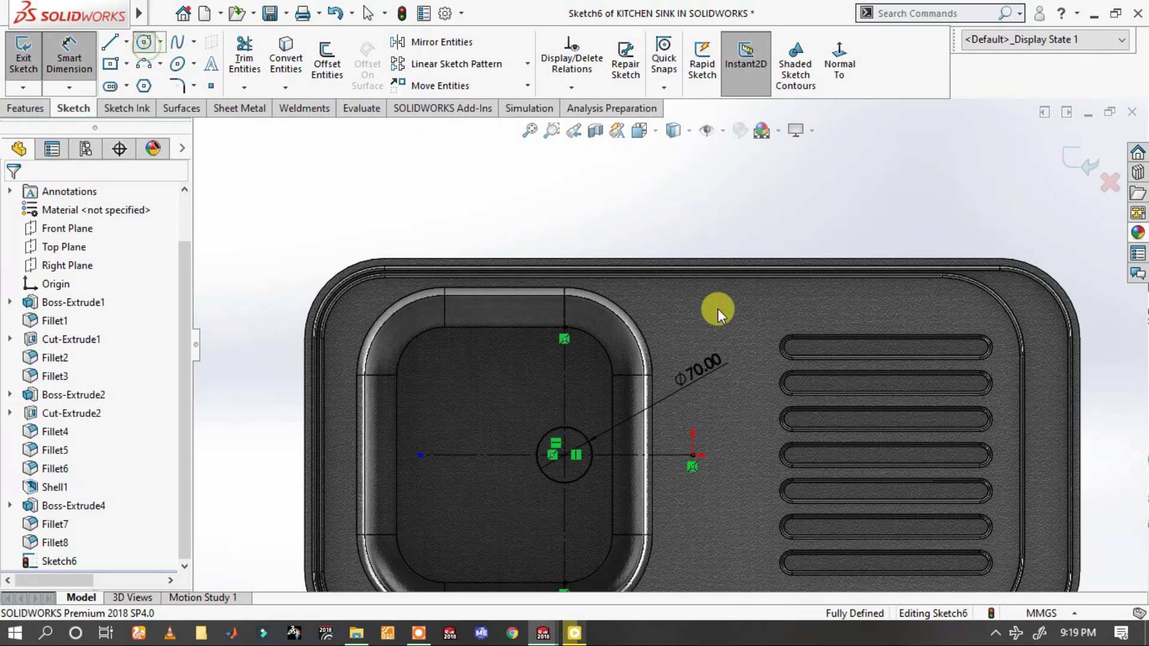
# - Draw a small circle near the rim and place its centre 30 mm below the top edge
pyautogui.scroll(-3, 689, 302)
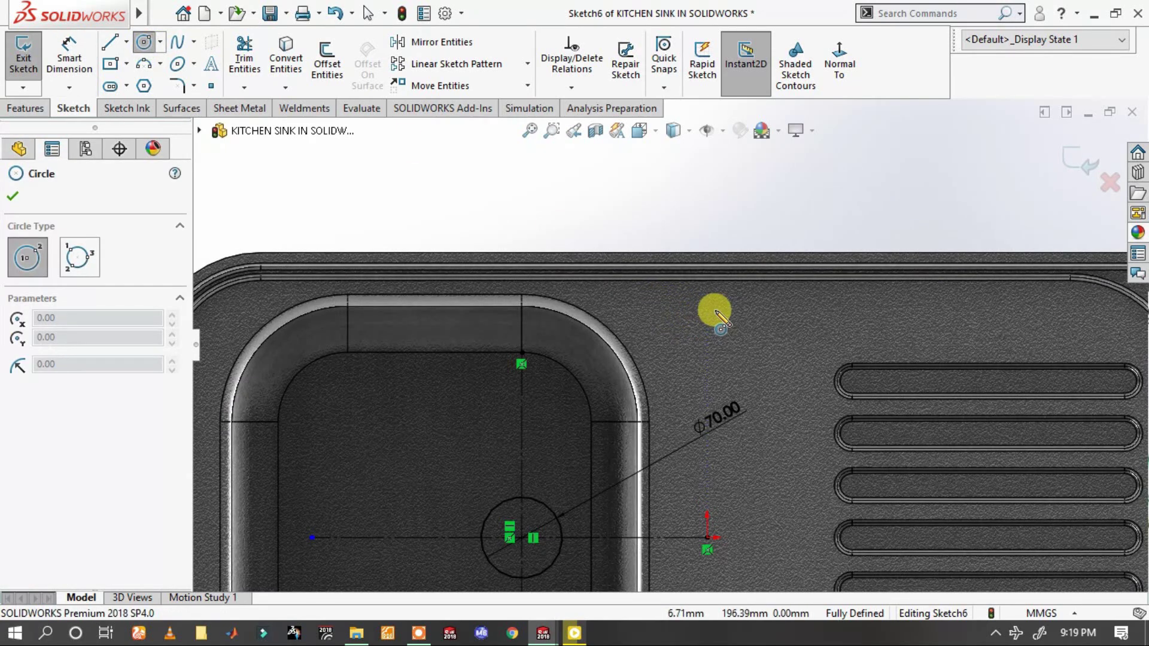
pyautogui.click(707, 307)
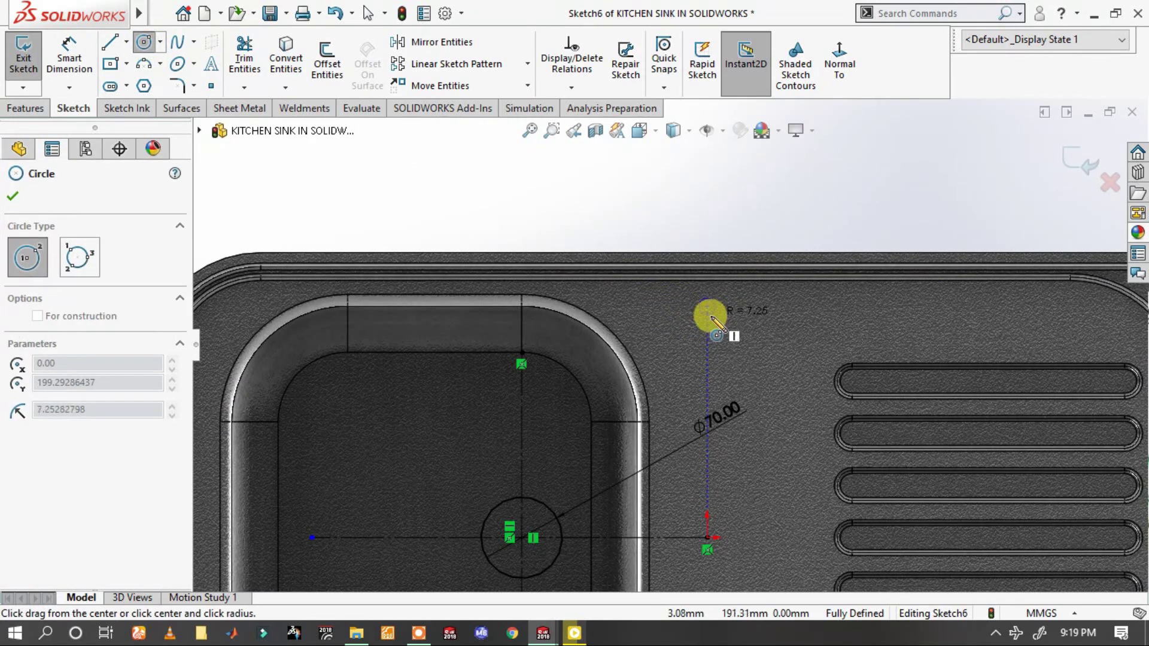
pyautogui.click(710, 314)
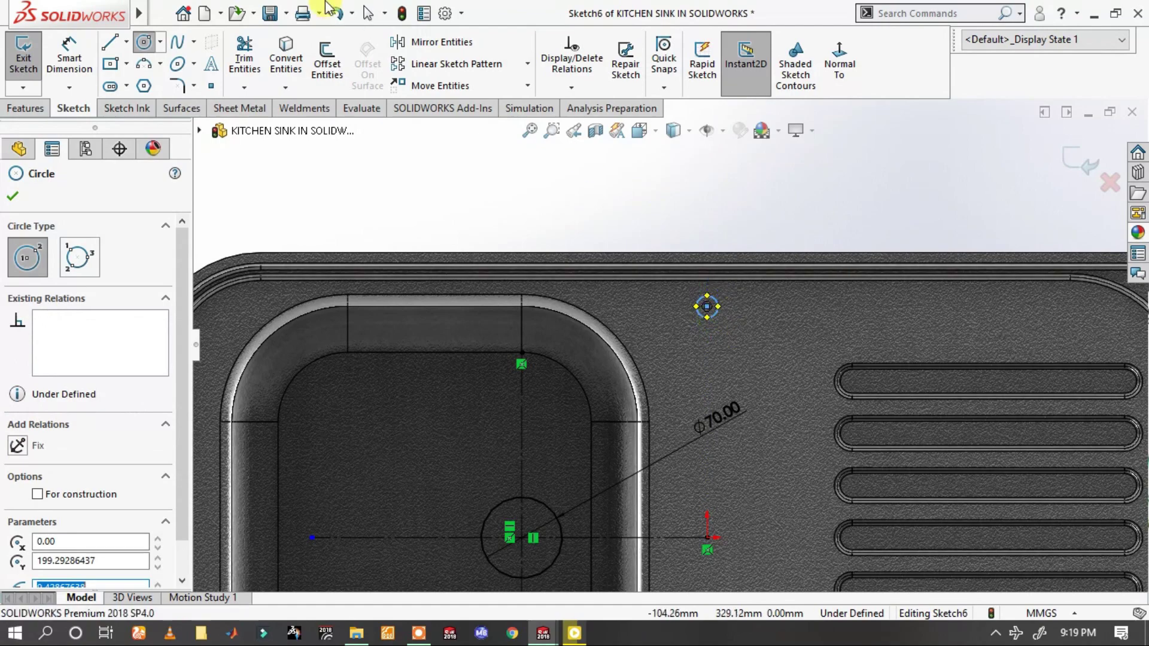
pyautogui.click(88, 58)
pyautogui.scroll(-3, 732, 315)
pyautogui.scroll(-3, 668, 325)
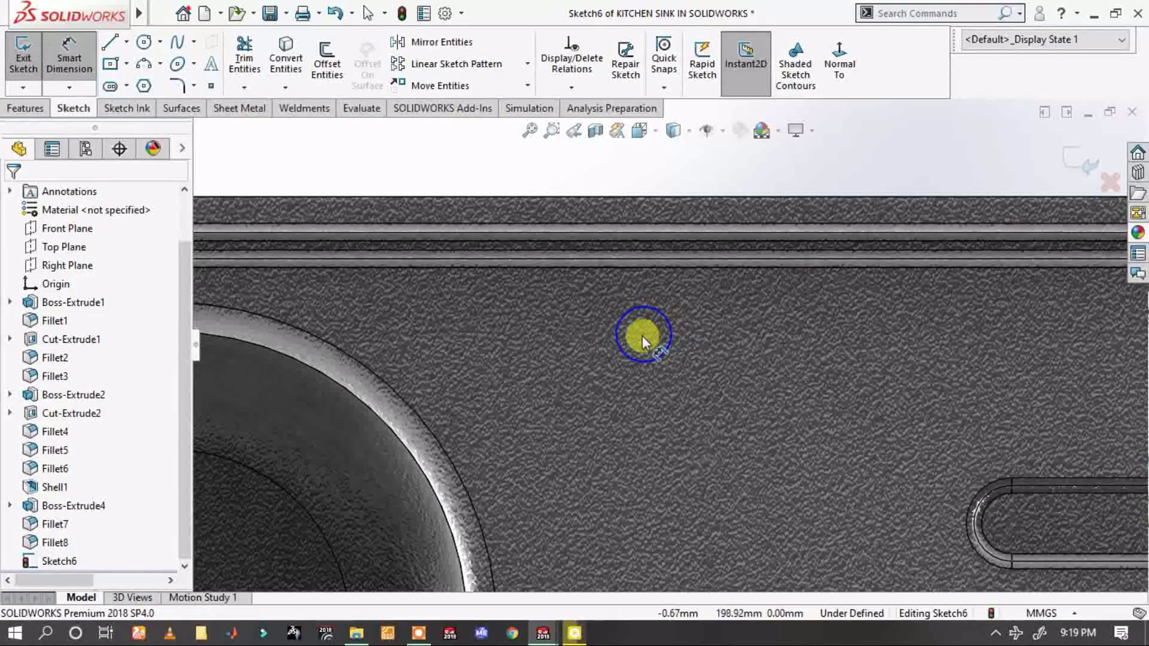
pyautogui.click(644, 334)
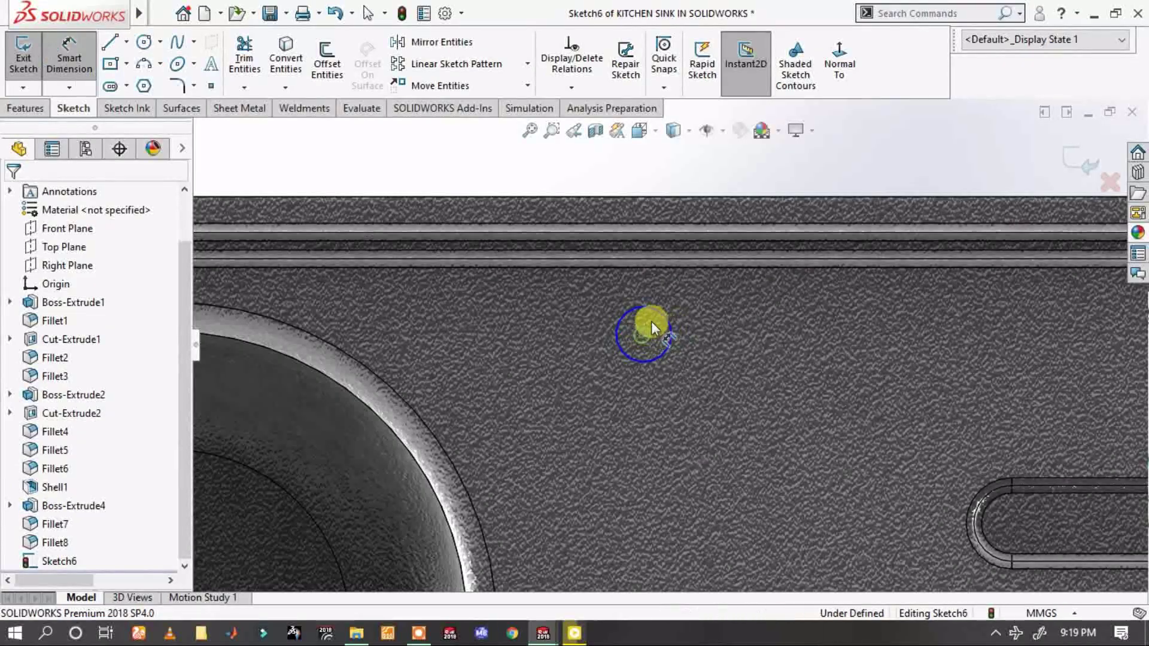
pyautogui.click(657, 267)
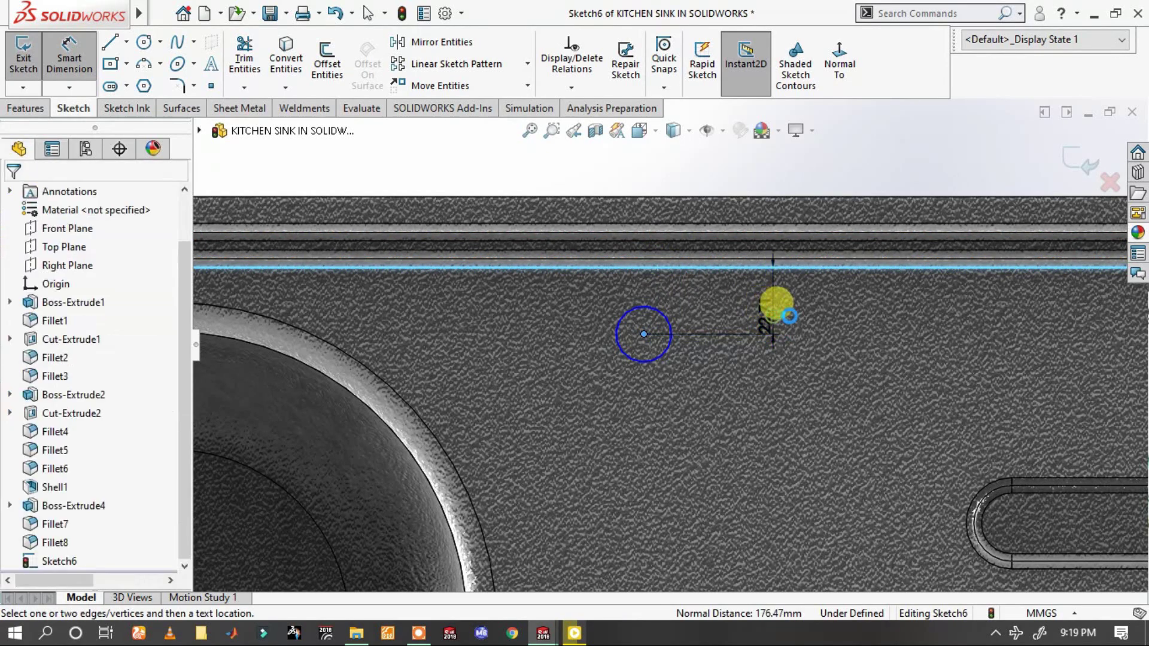
pyautogui.click(795, 313)
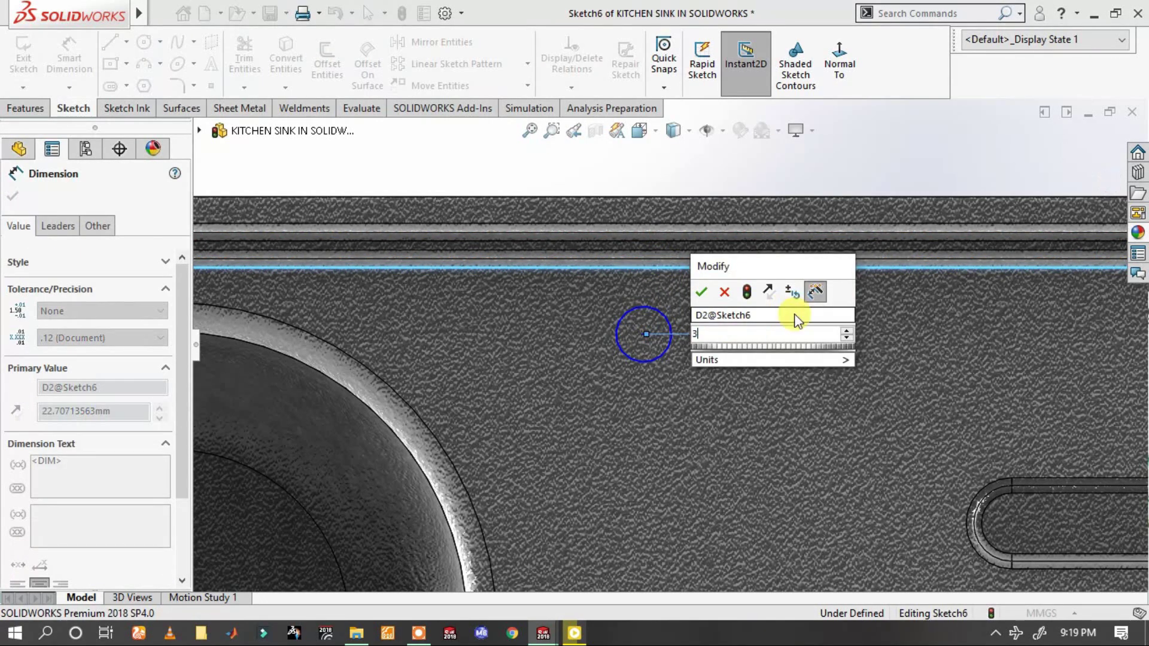
pyautogui.press('Escape')
pyautogui.write('30')
pyautogui.press('Return')
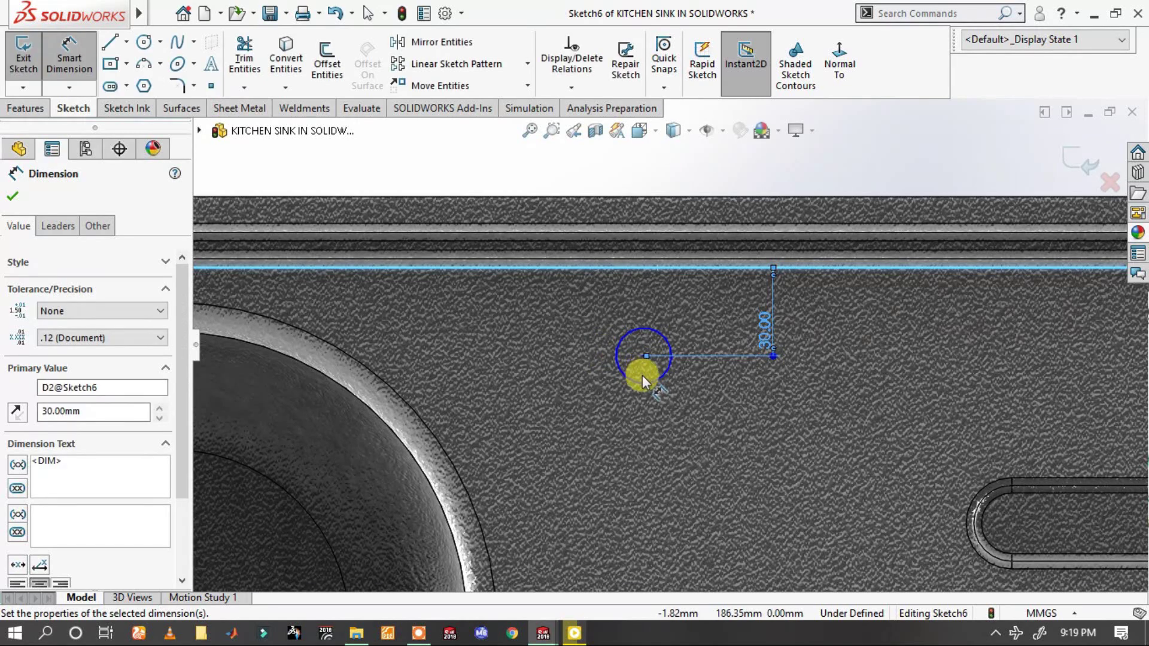
# - Give the circle a 20 mm diameter and place its centre 160 mm from the bowl centre
pyautogui.click(642, 379)
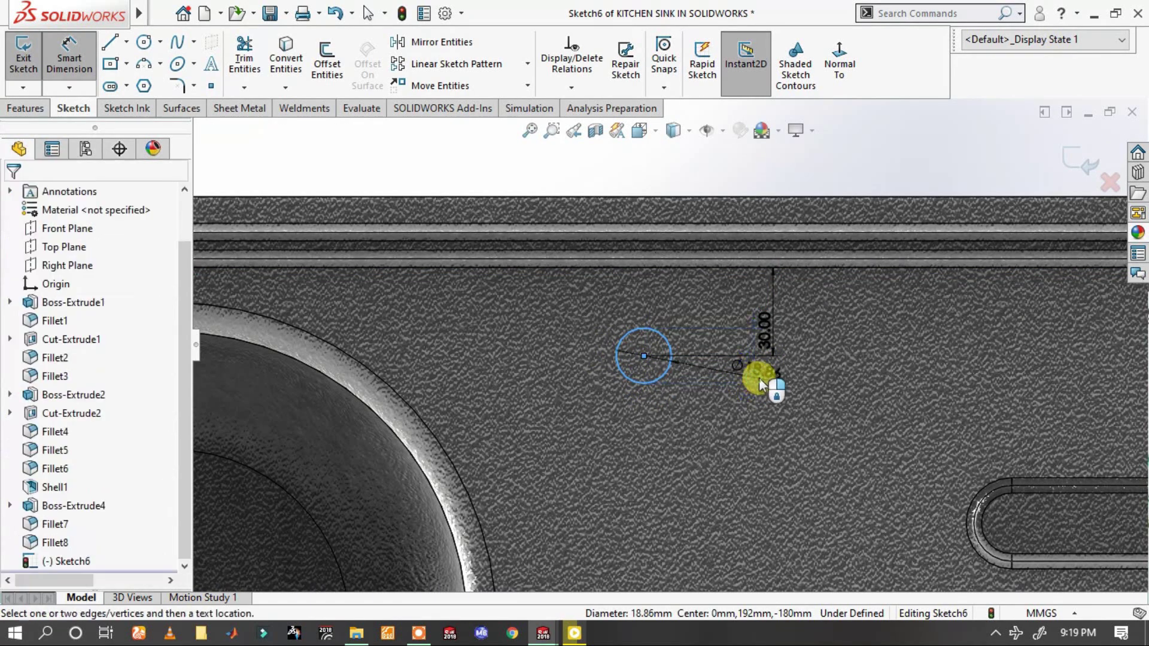
pyautogui.click(777, 377)
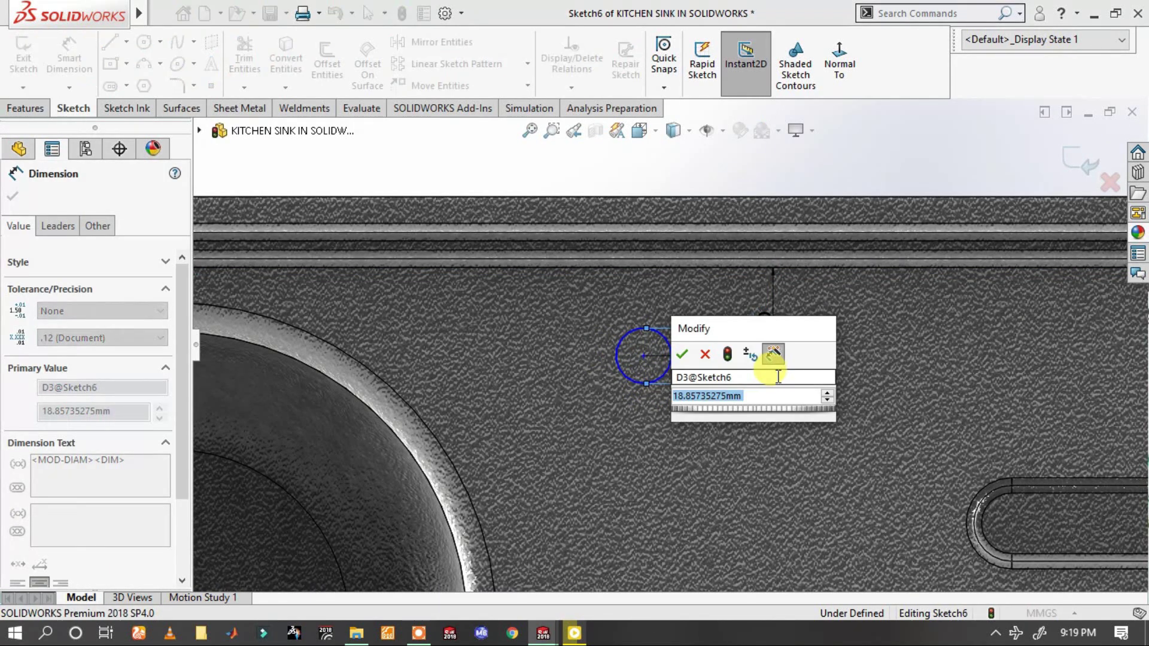
pyautogui.write('20')
pyautogui.press('Return')
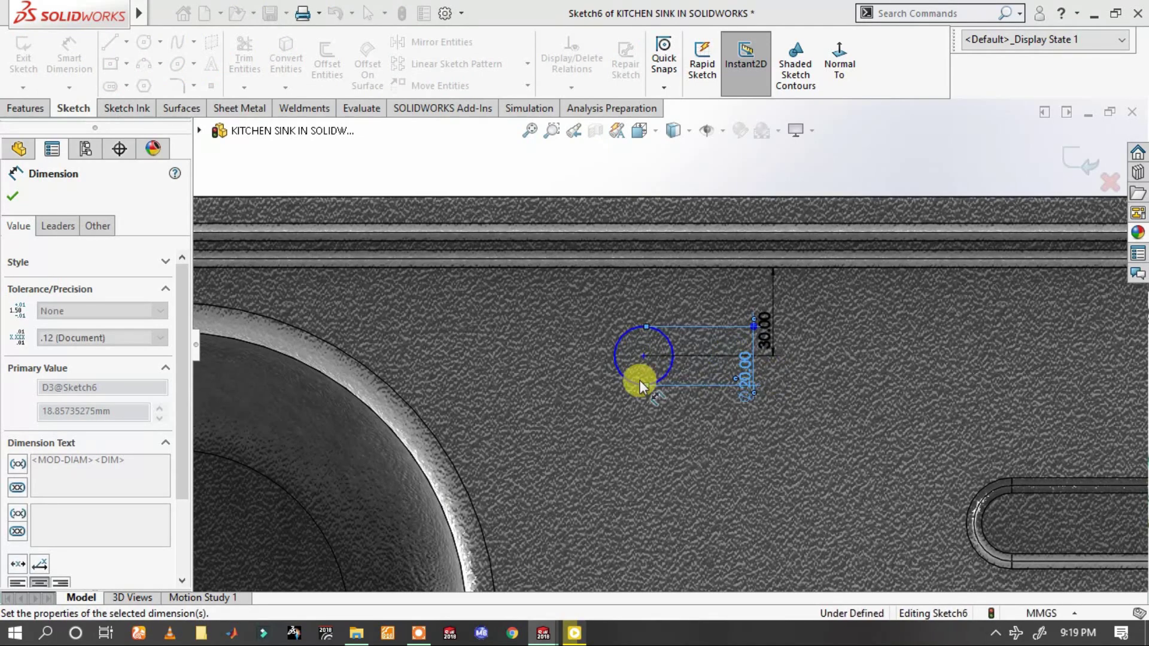
pyautogui.click(642, 355)
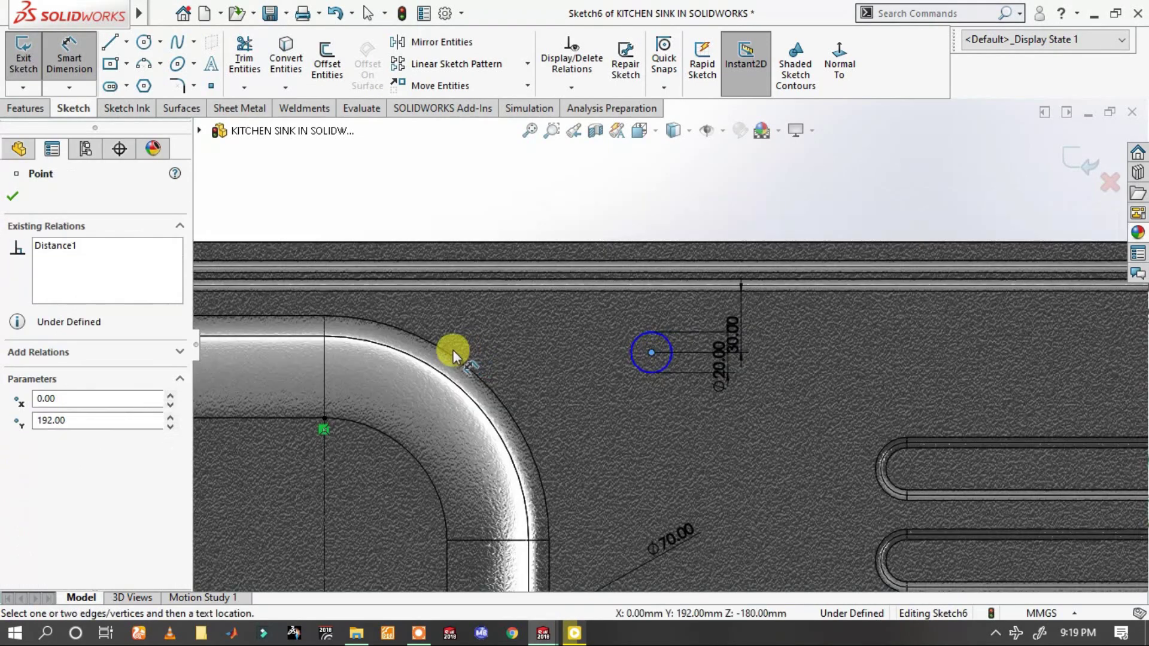
pyautogui.press('z')
pyautogui.press('z')
pyautogui.click(470, 387)
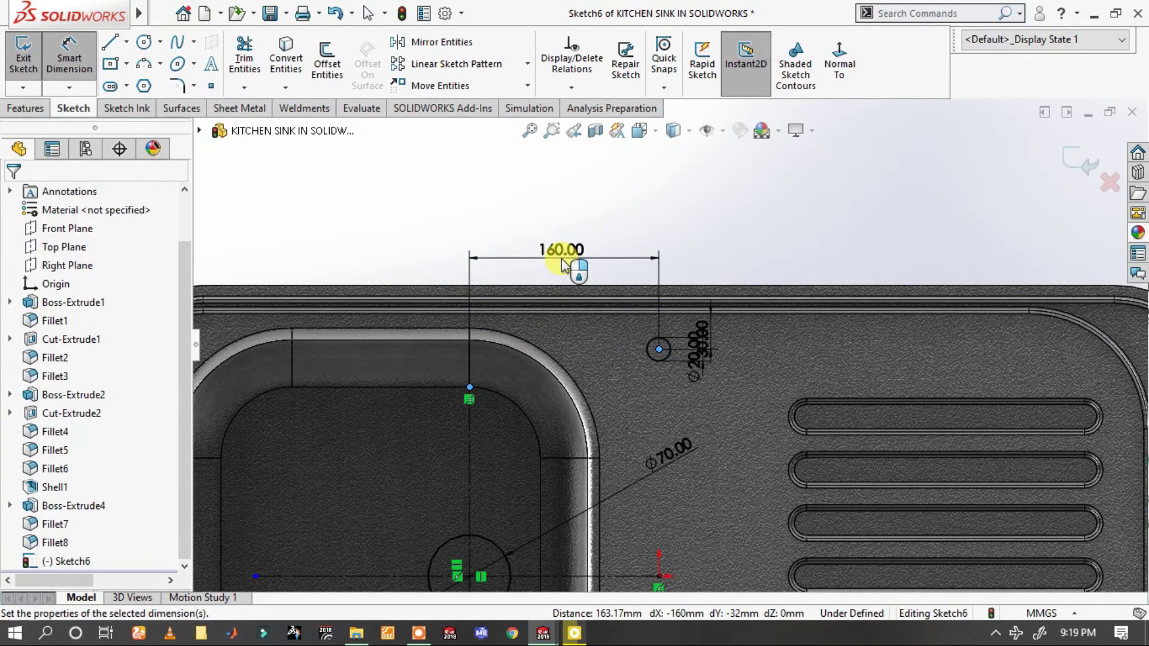
pyautogui.click(563, 263)
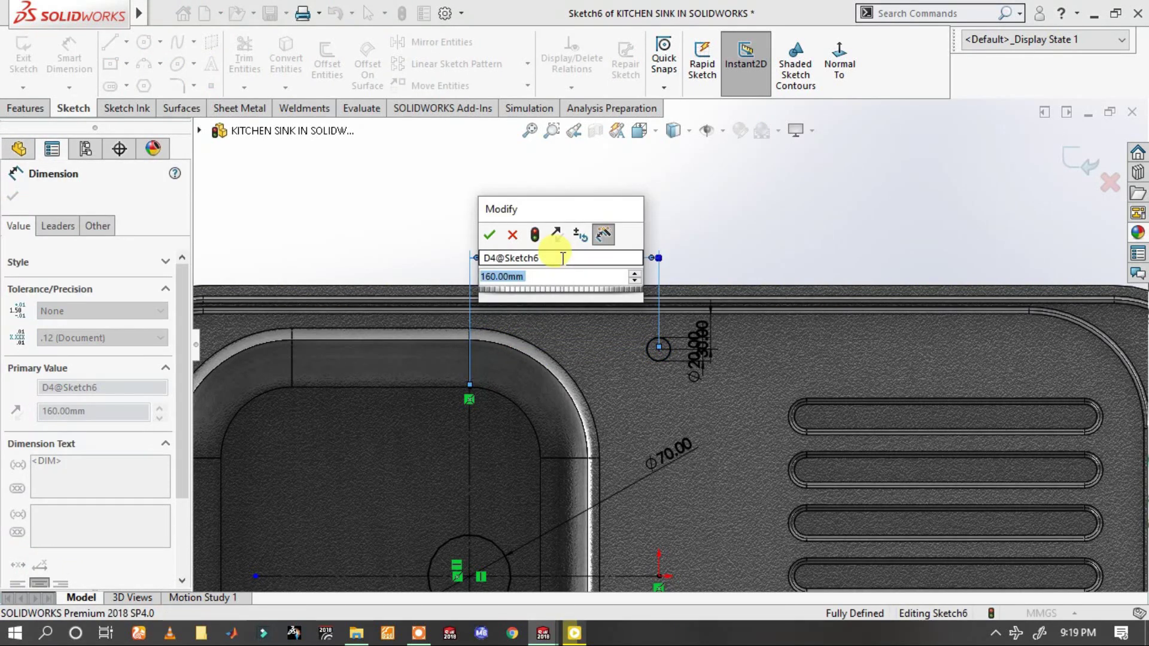
pyautogui.press('Return')
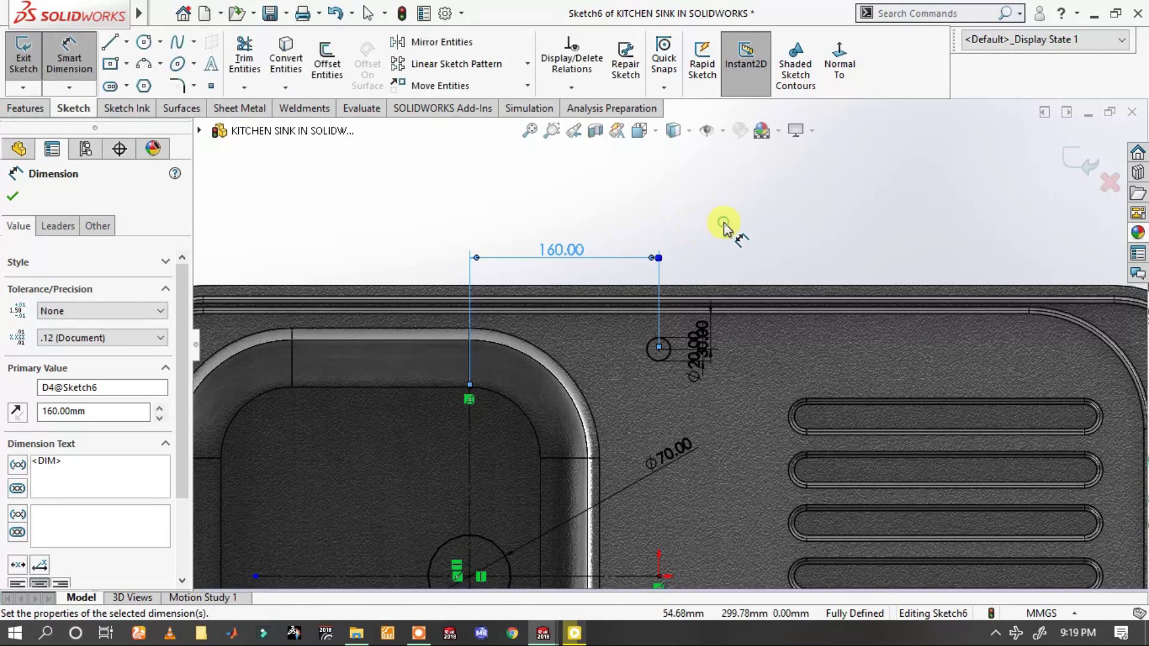
pyautogui.press('Escape')
pyautogui.scroll(2, 675, 366)
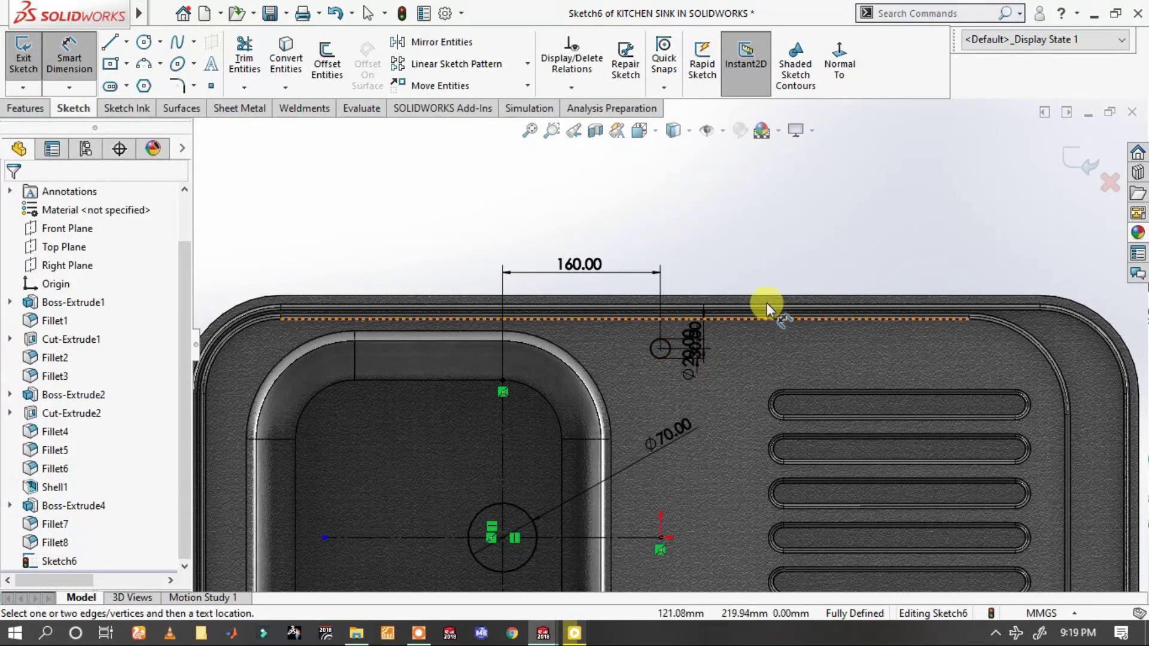
# - Extruded-cut the tap and drain holes Through All in both directions
pyautogui.click(13, 110)
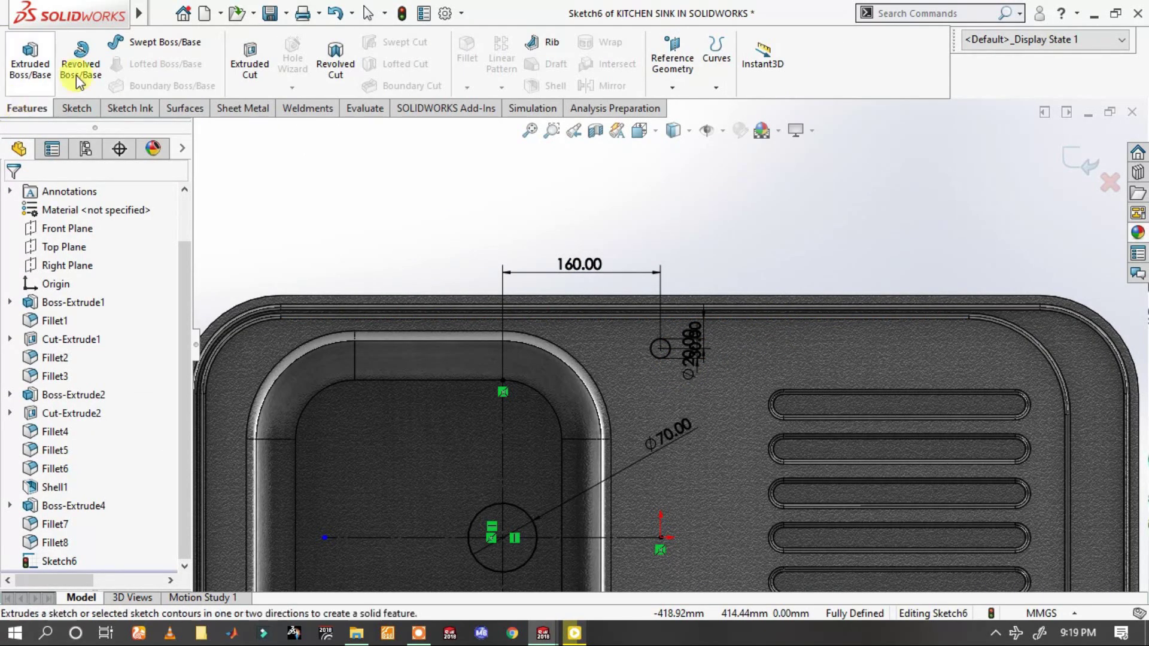
pyautogui.click(242, 53)
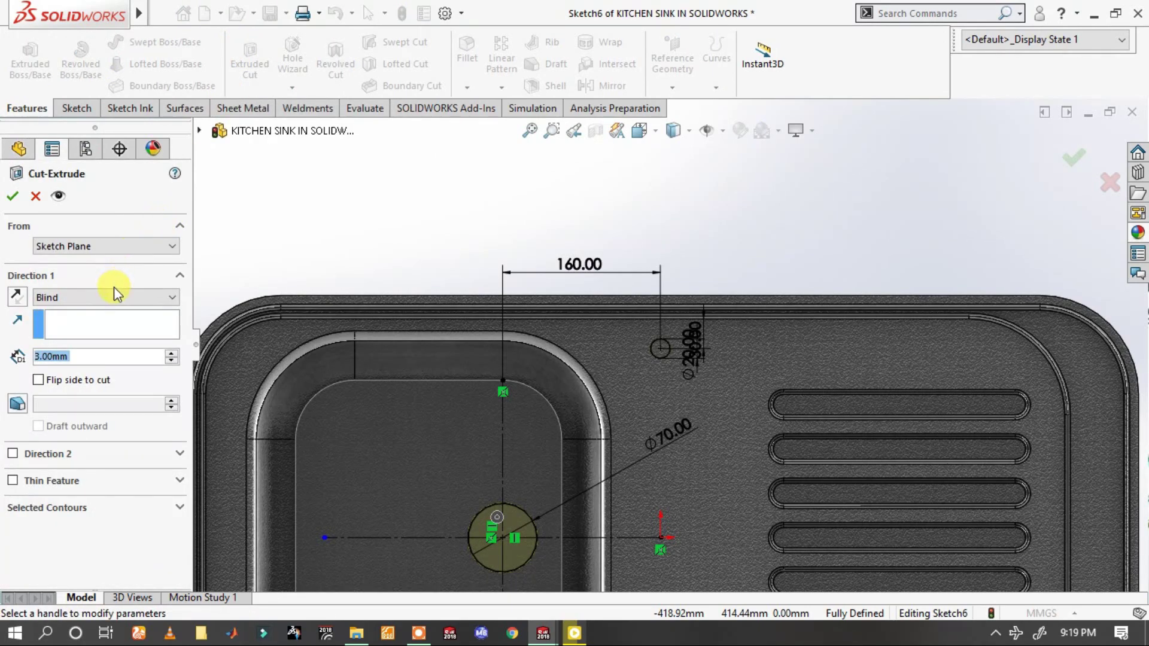
pyautogui.click(115, 293)
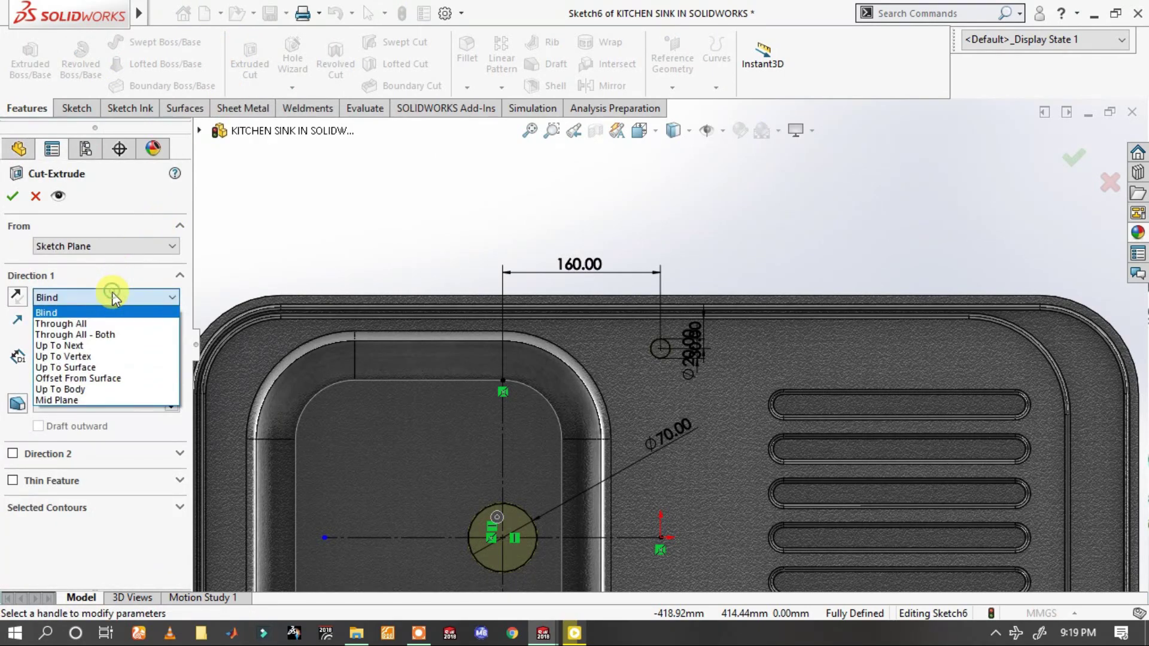
pyautogui.click(103, 338)
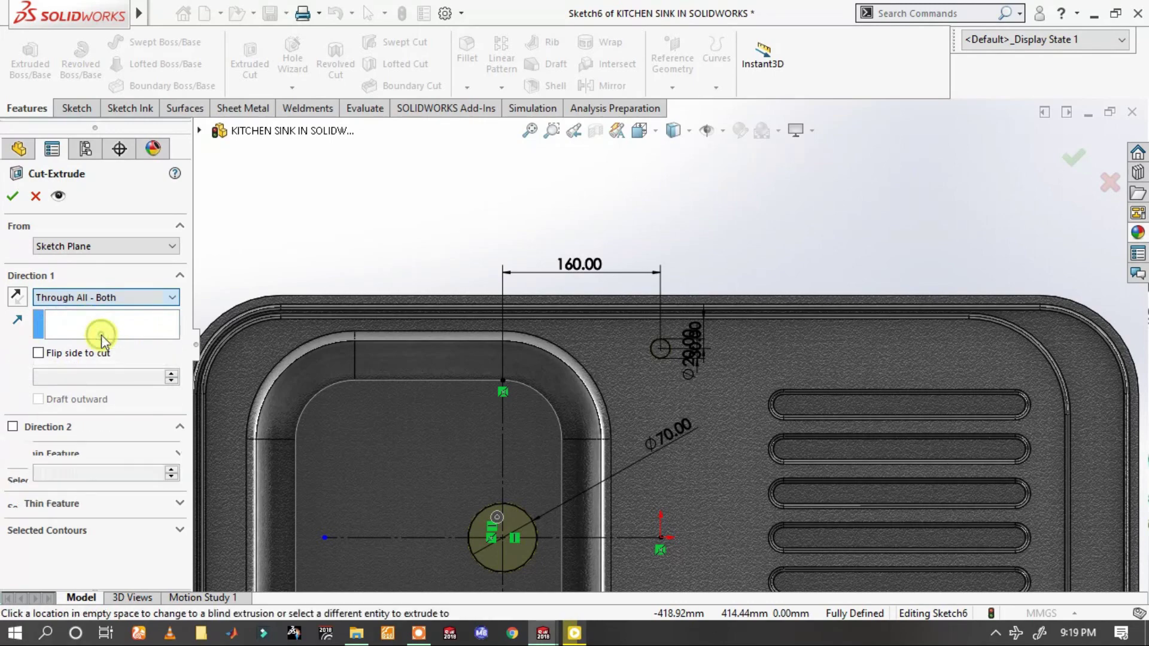
pyautogui.click(12, 197)
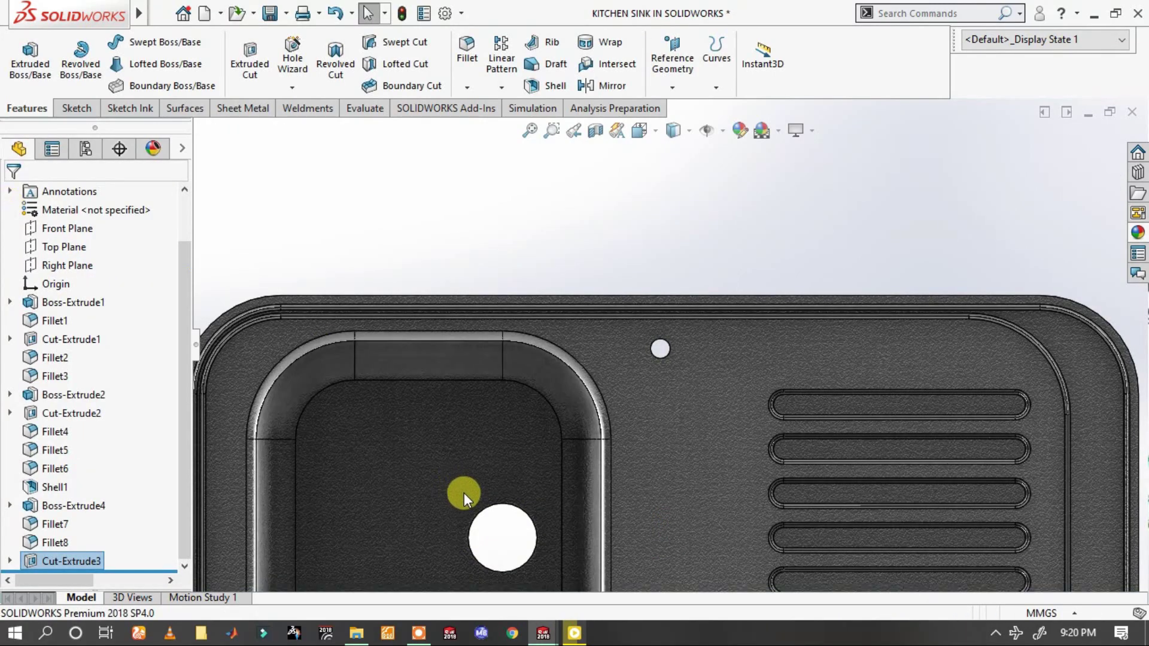
pyautogui.scroll(5, 464, 500)
pyautogui.moveTo(636, 457)
pyautogui.mouseDown(button='middle')
pyautogui.moveTo(628, 307)
pyautogui.moveTo(585, 213)
pyautogui.moveTo(542, 217)
pyautogui.moveTo(526, 282)
pyautogui.moveTo(595, 225)
pyautogui.moveTo(544, 326)
pyautogui.moveTo(602, 330)
pyautogui.moveTo(754, 260)
pyautogui.mouseUp(button='middle')
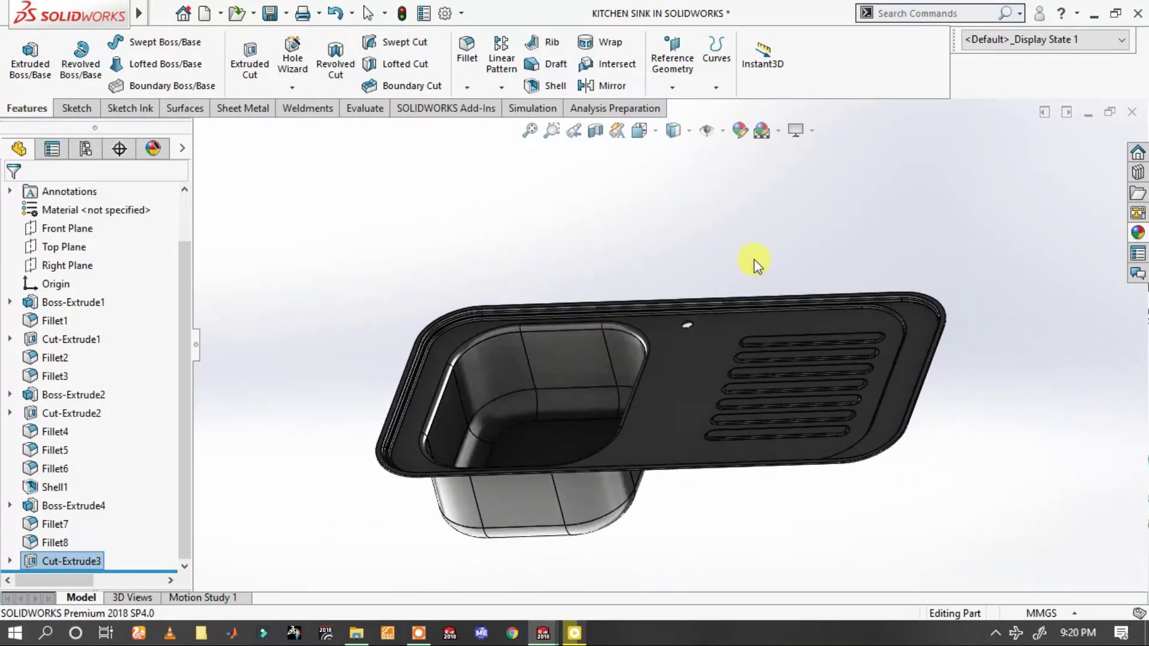
# - Save the part and orbit the sink to a lower side view
pyautogui.click(275, 11)
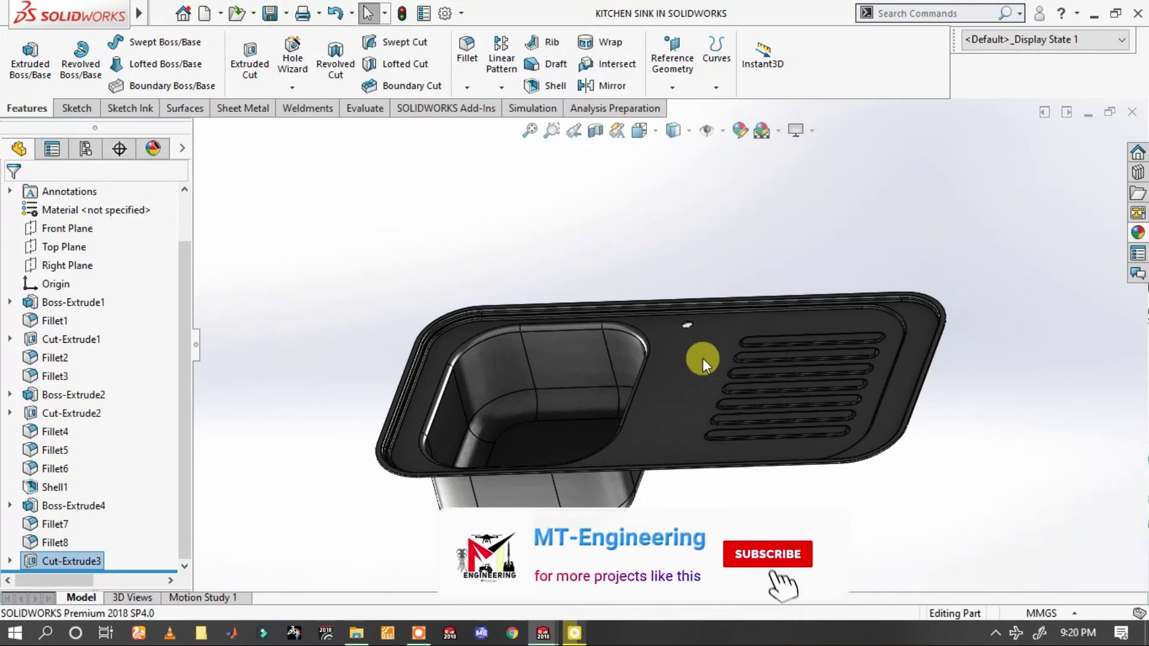
pyautogui.moveTo(704, 364)
pyautogui.mouseDown(button='middle')
pyautogui.moveTo(672, 353)
pyautogui.moveTo(687, 367)
pyautogui.moveTo(731, 308)
pyautogui.moveTo(633, 254)
pyautogui.moveTo(608, 224)
pyautogui.moveTo(620, 231)
pyautogui.moveTo(637, 303)
pyautogui.mouseUp(button='middle')
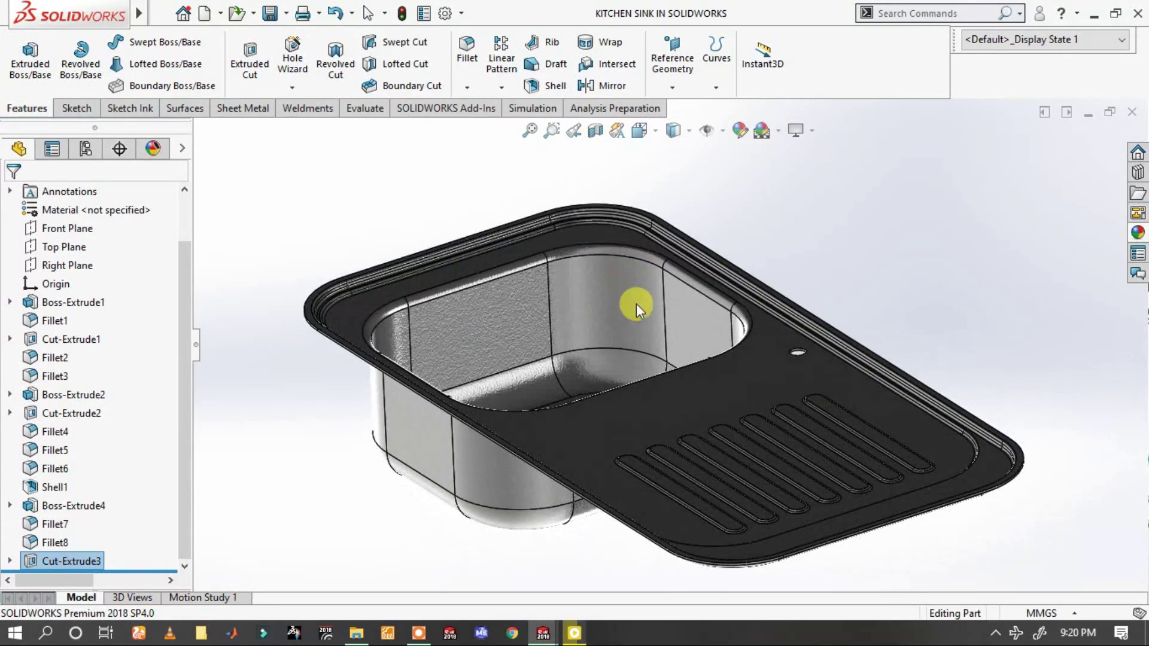
pyautogui.click(636, 303)
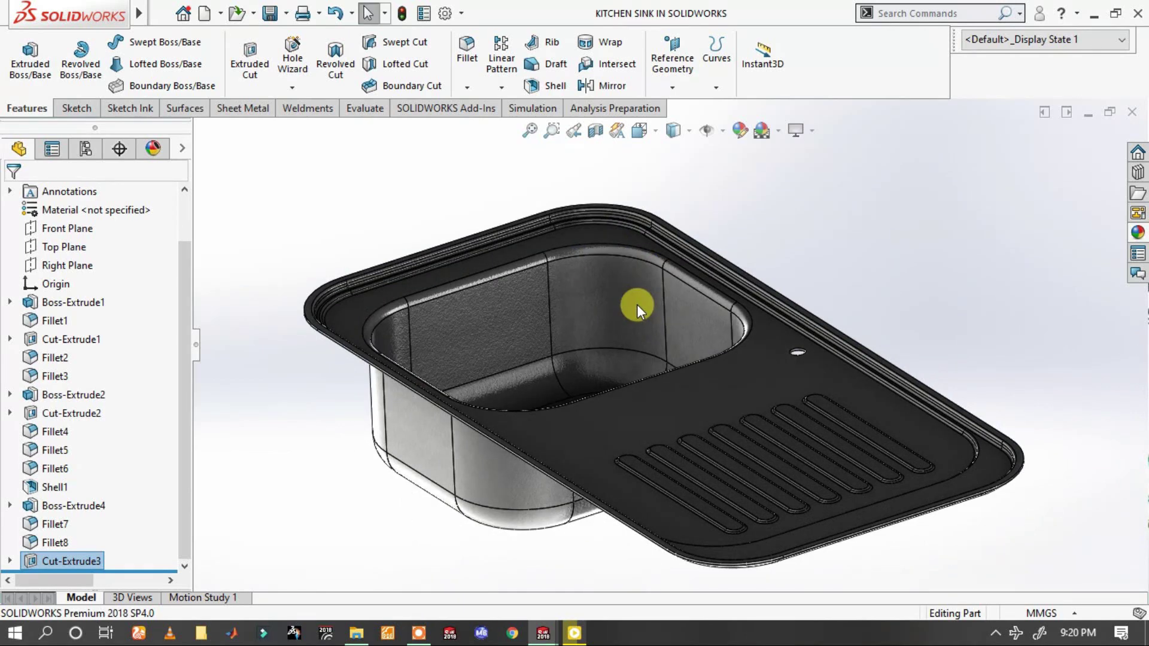
# - Start a new sketch on the drainboard's top face
pyautogui.click(753, 366)
pyautogui.click(832, 322)
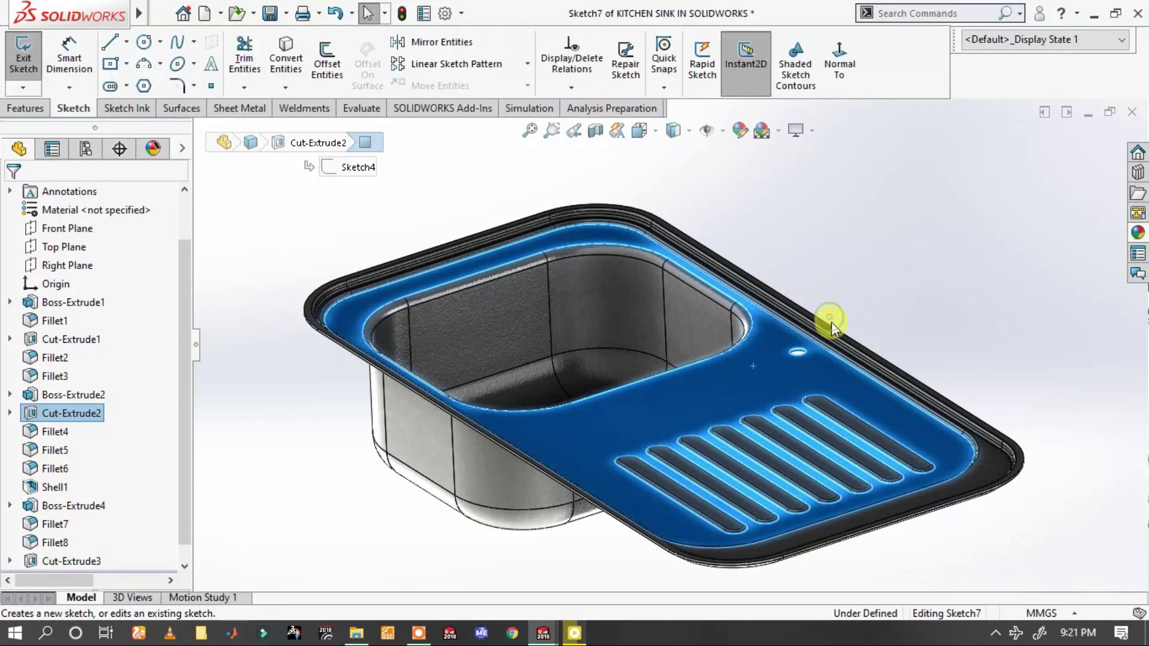
pyautogui.scroll(-3, 799, 267)
pyautogui.scroll(-3, 798, 260)
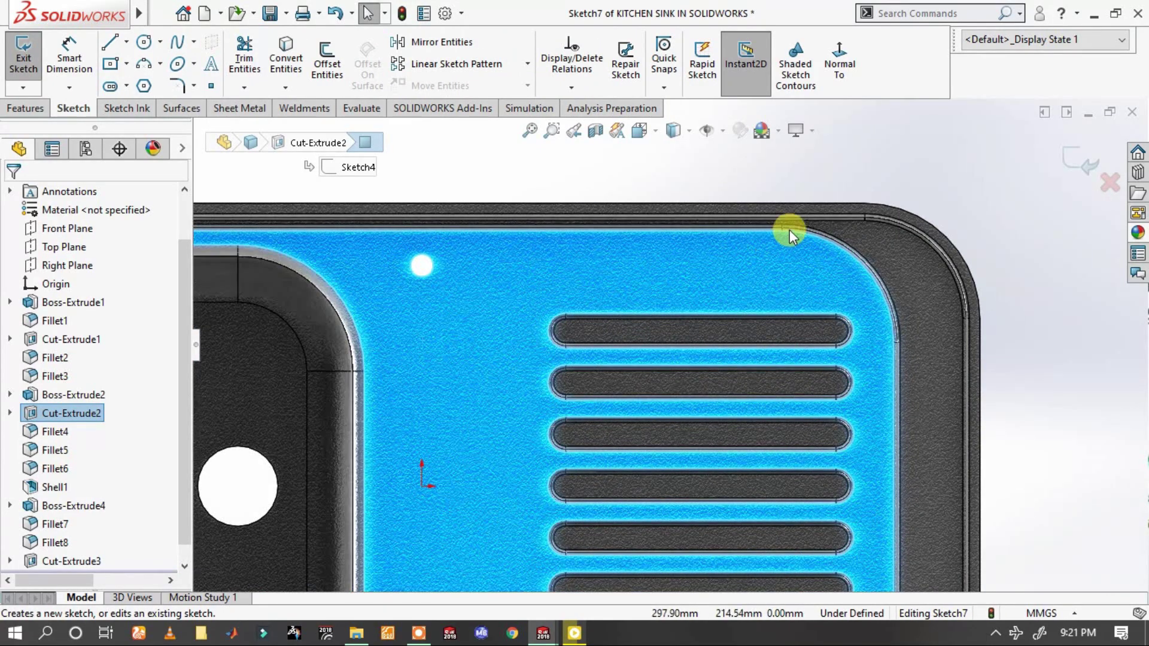
pyautogui.moveTo(70, 13)
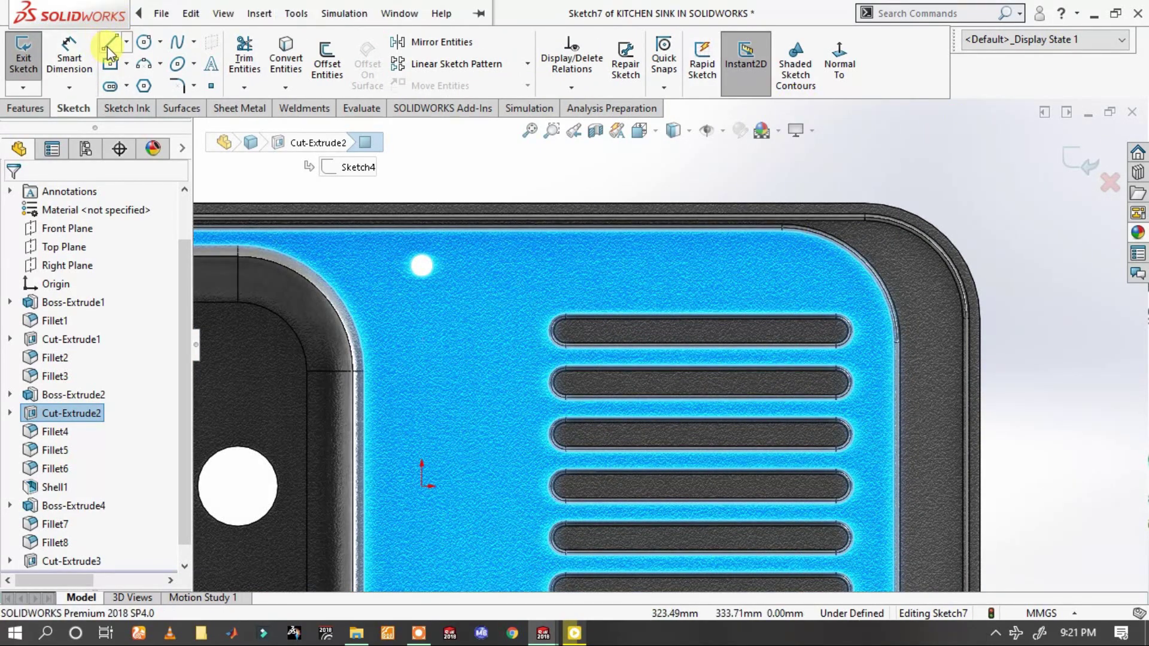
# - Draw a single horizontal line from the sketch origin to the drainboard's right edge
pyautogui.press('l')
pyautogui.click(479, 15)
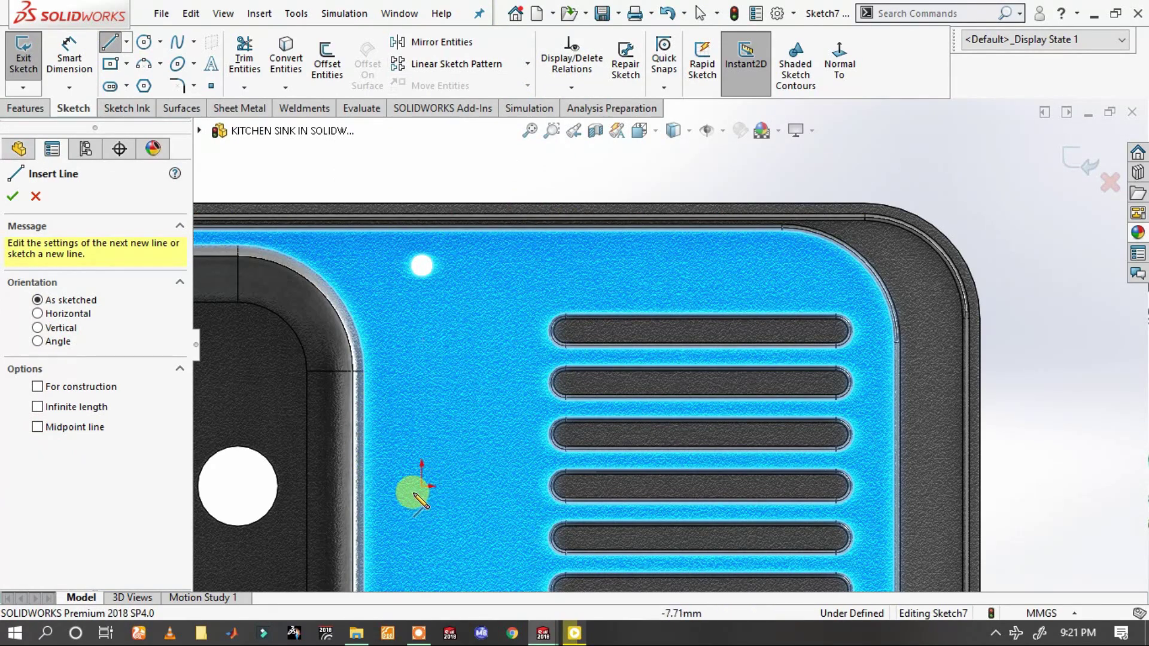
pyautogui.click(430, 486)
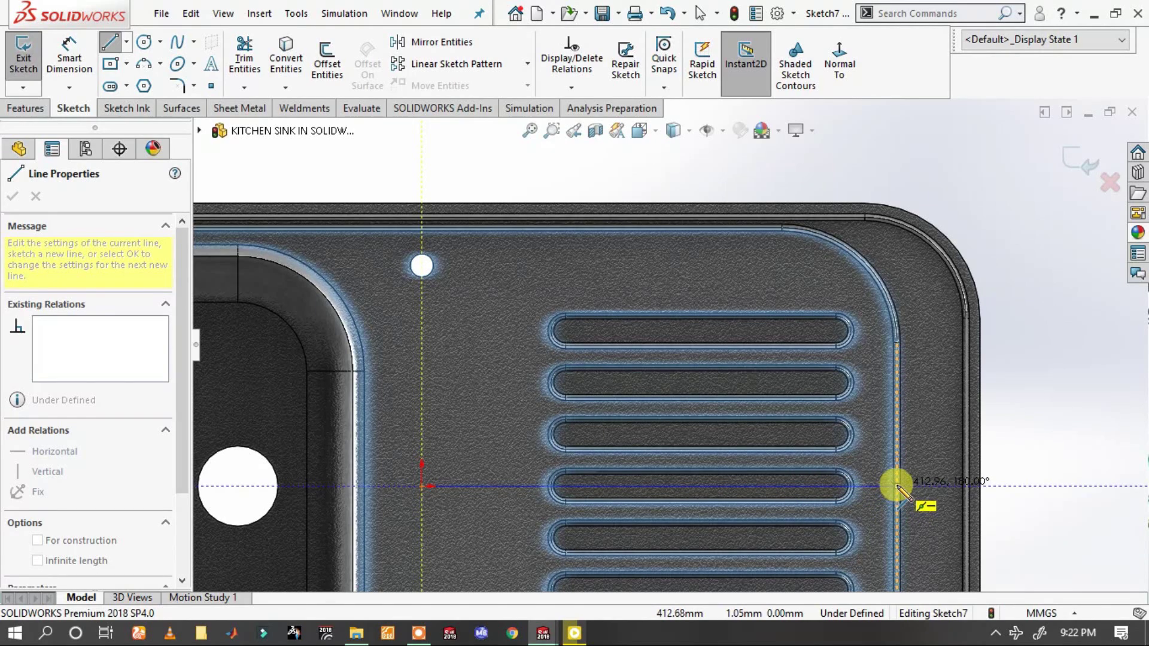
pyautogui.click(896, 485)
pyautogui.rightClick(901, 359)
pyautogui.click(922, 375)
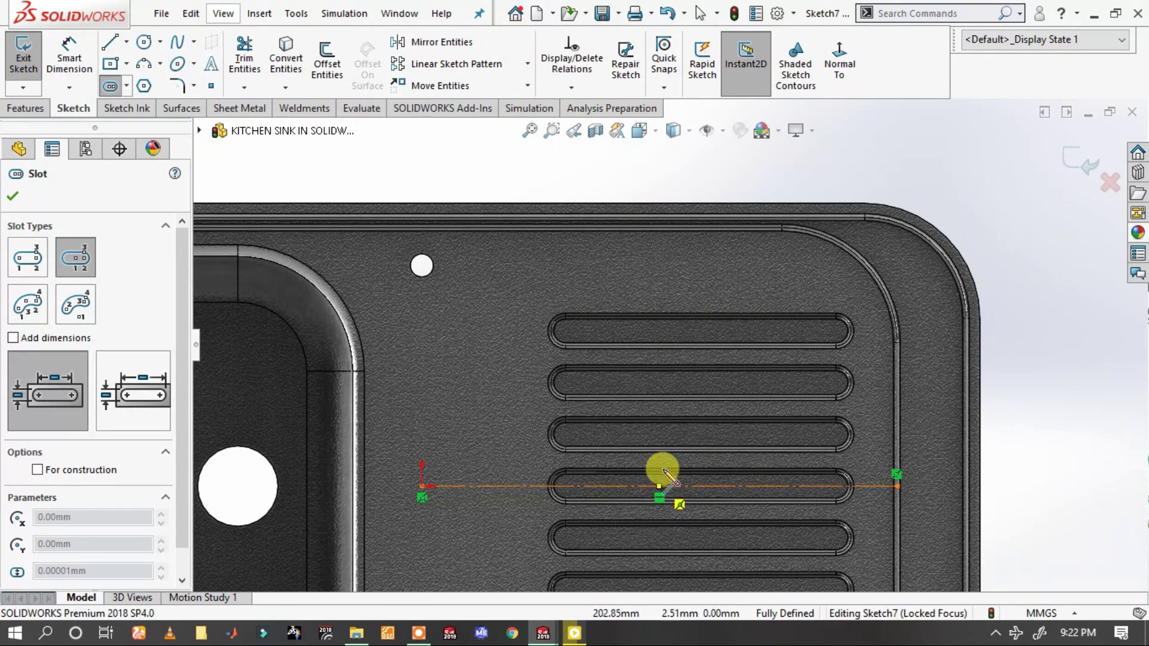
# - Draw a slot above the line, keeping its length at 260 mm
pyautogui.click(659, 486)
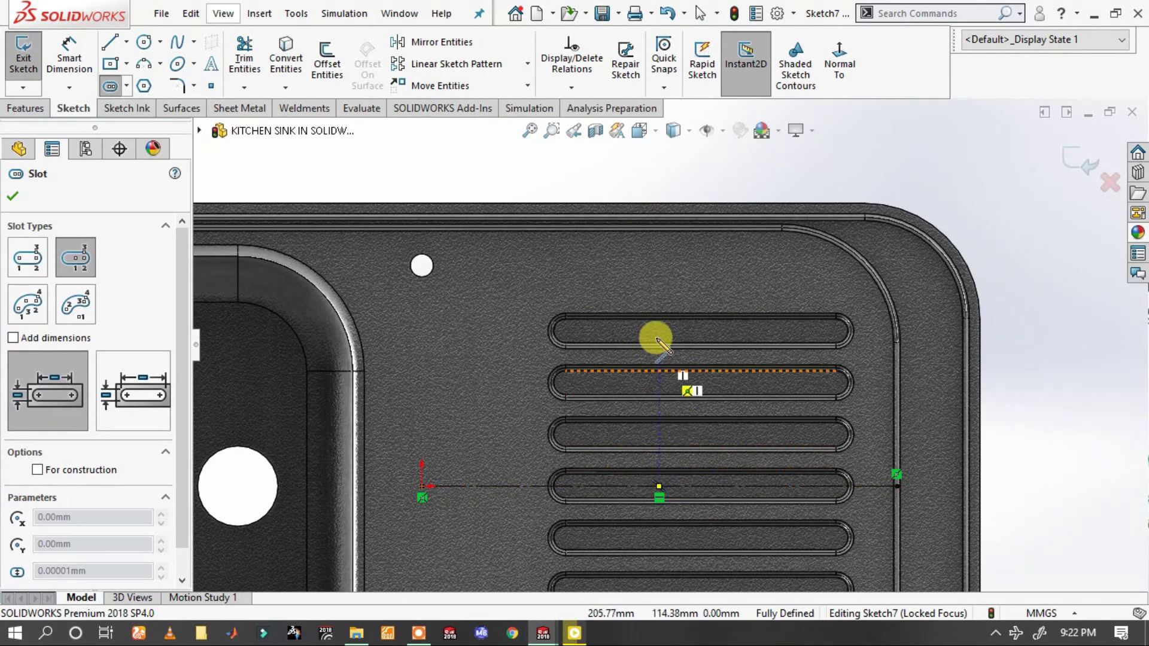
pyautogui.click(660, 276)
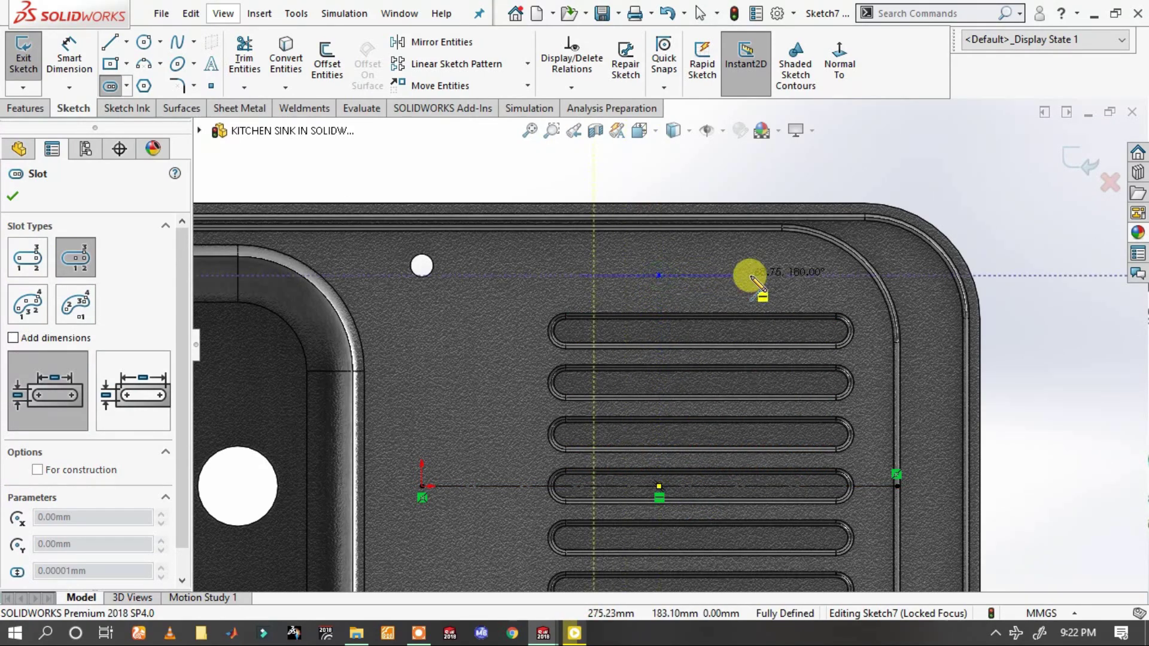
pyautogui.click(813, 275)
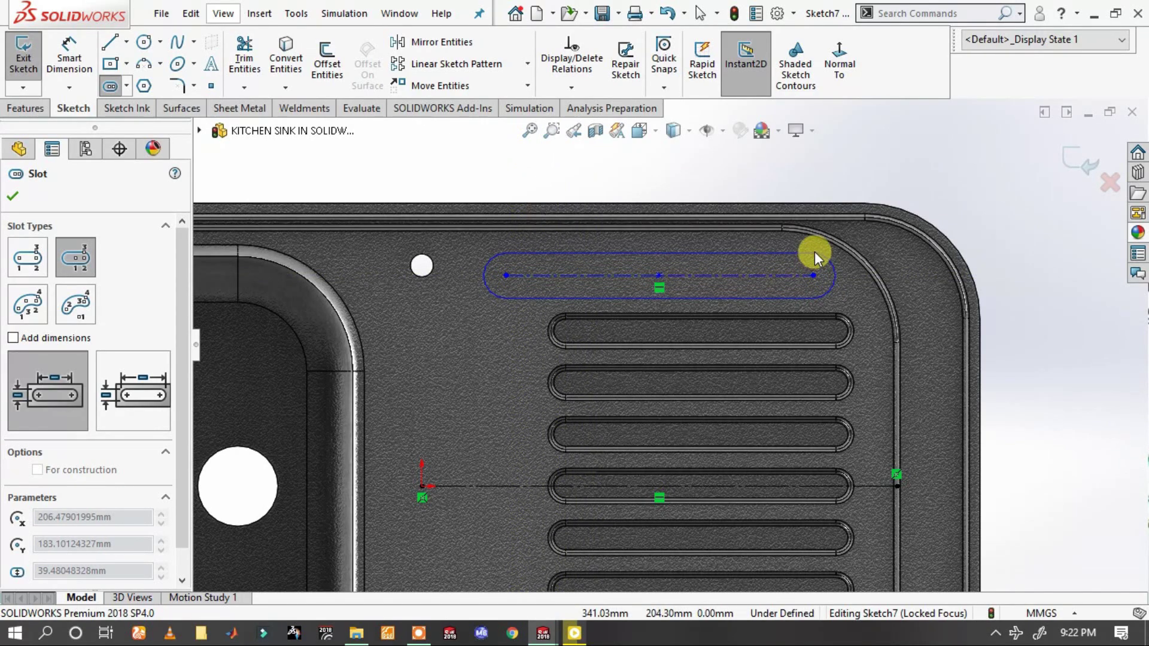
pyautogui.click(814, 252)
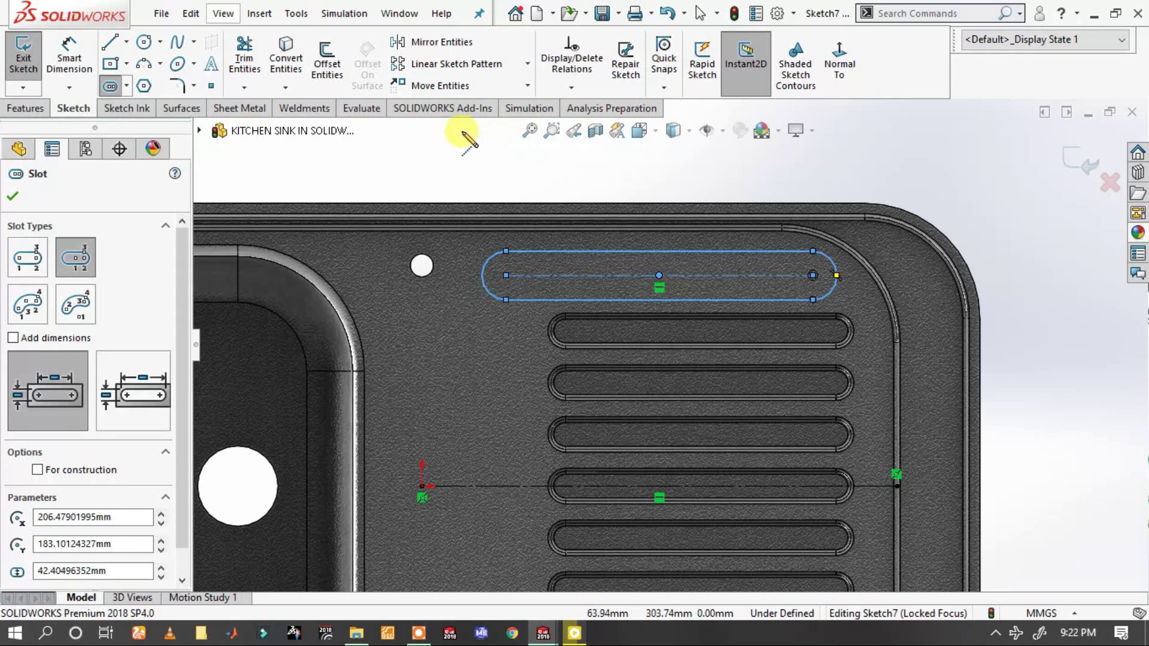
pyautogui.click(80, 70)
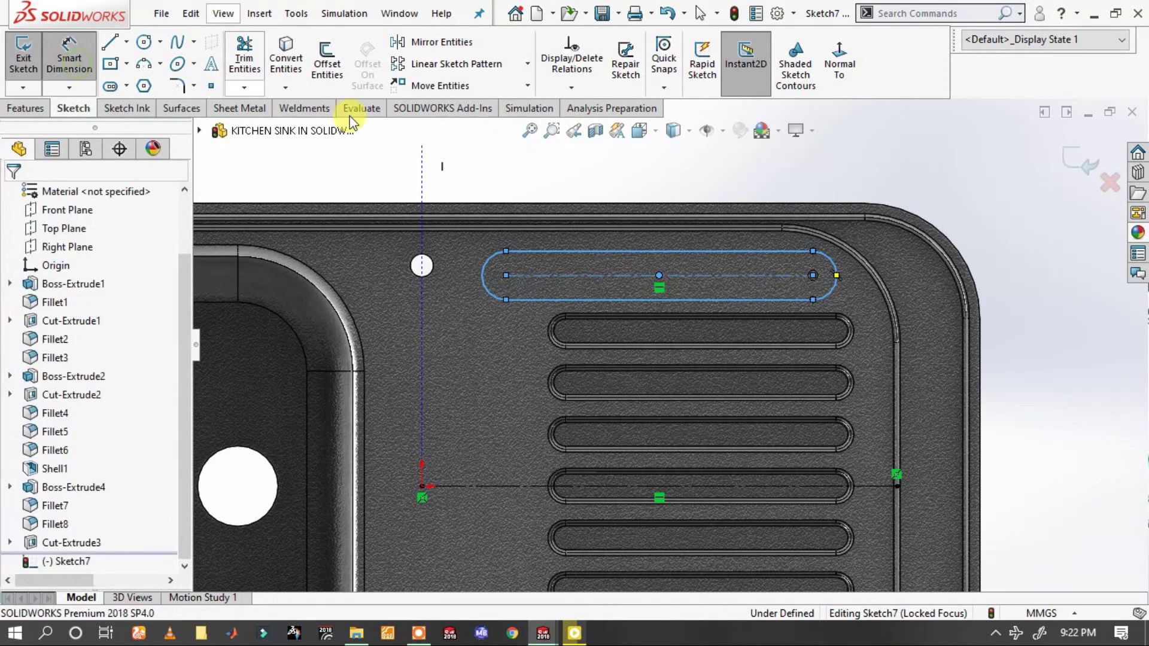
pyautogui.click(712, 273)
pyautogui.click(733, 190)
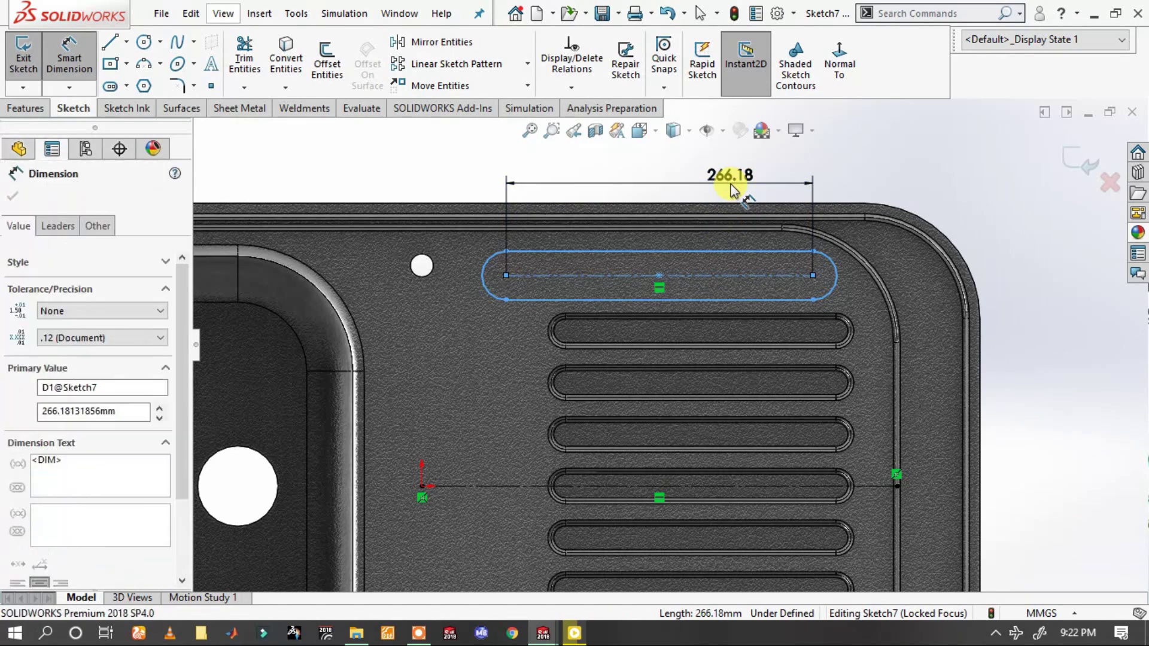
pyautogui.write('26')
pyautogui.press('Return')
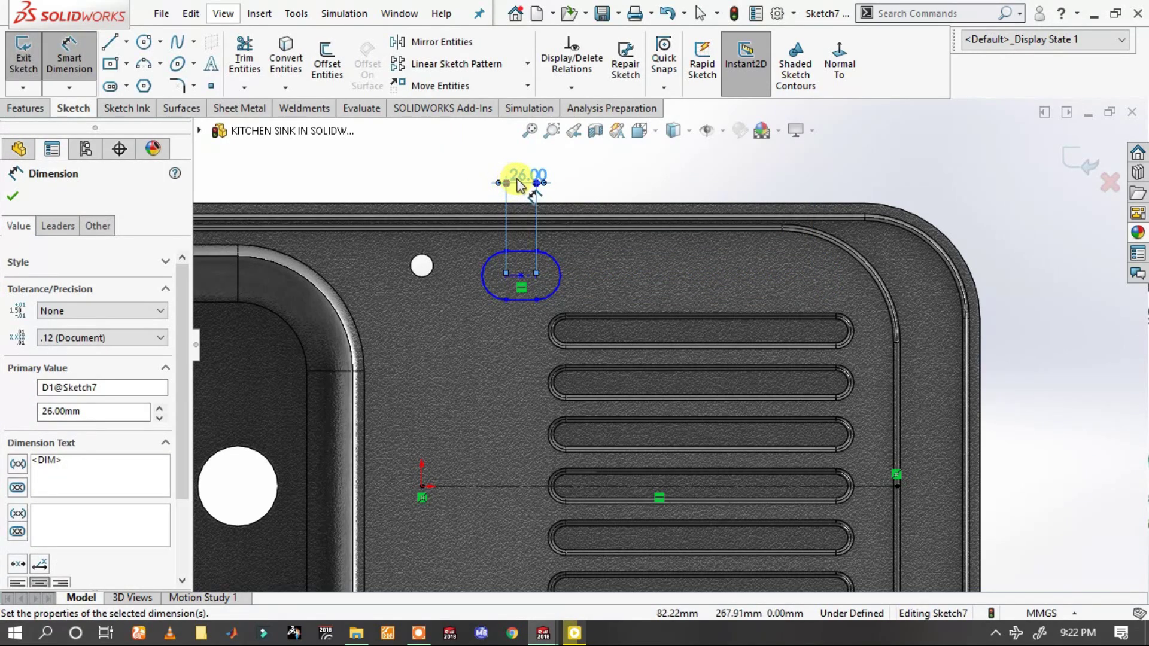
pyautogui.click(502, 163)
pyautogui.doubleClick(518, 178)
pyautogui.write('260')
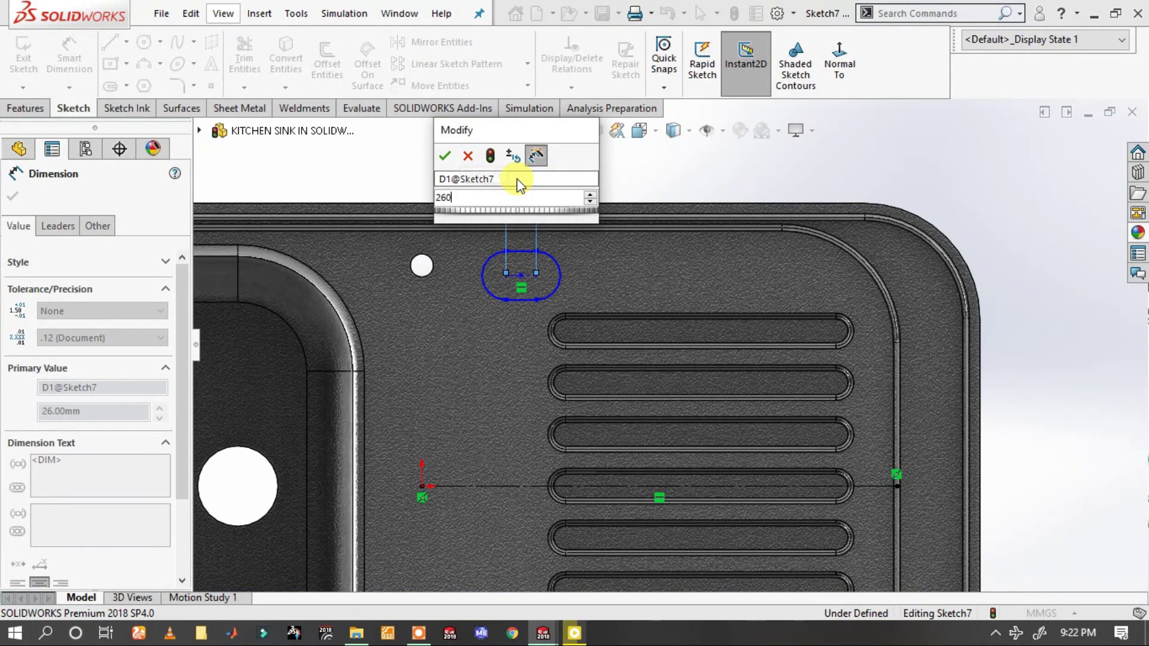
pyautogui.press('Escape')
pyautogui.hotkey('ctrl', 'z')
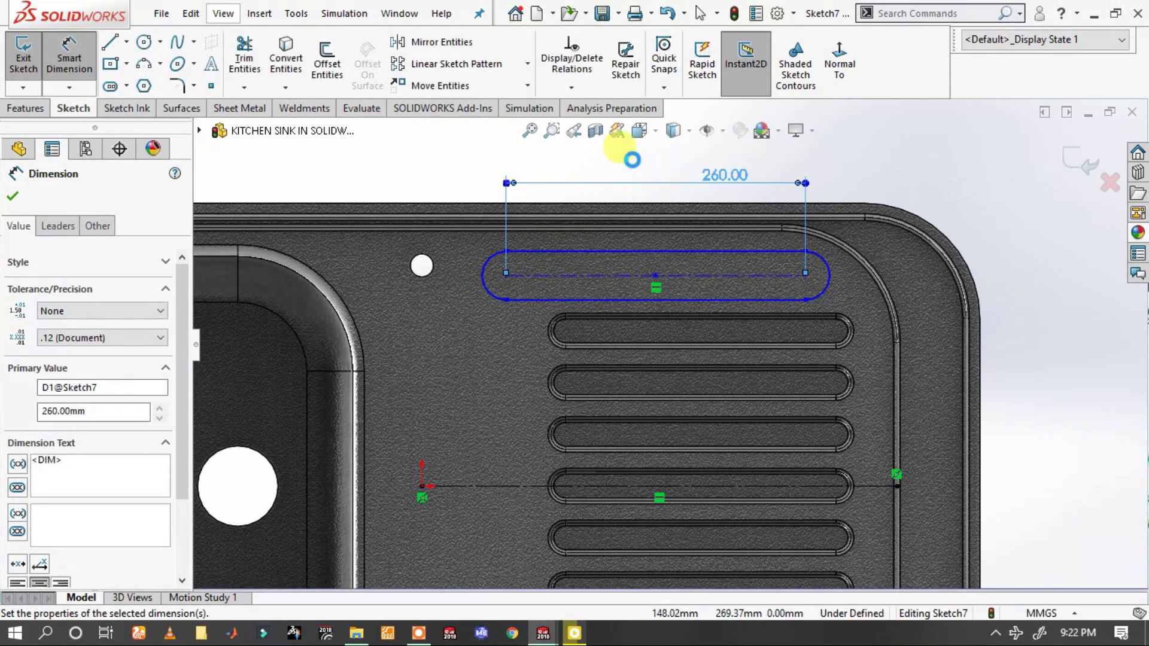
pyautogui.click(630, 159)
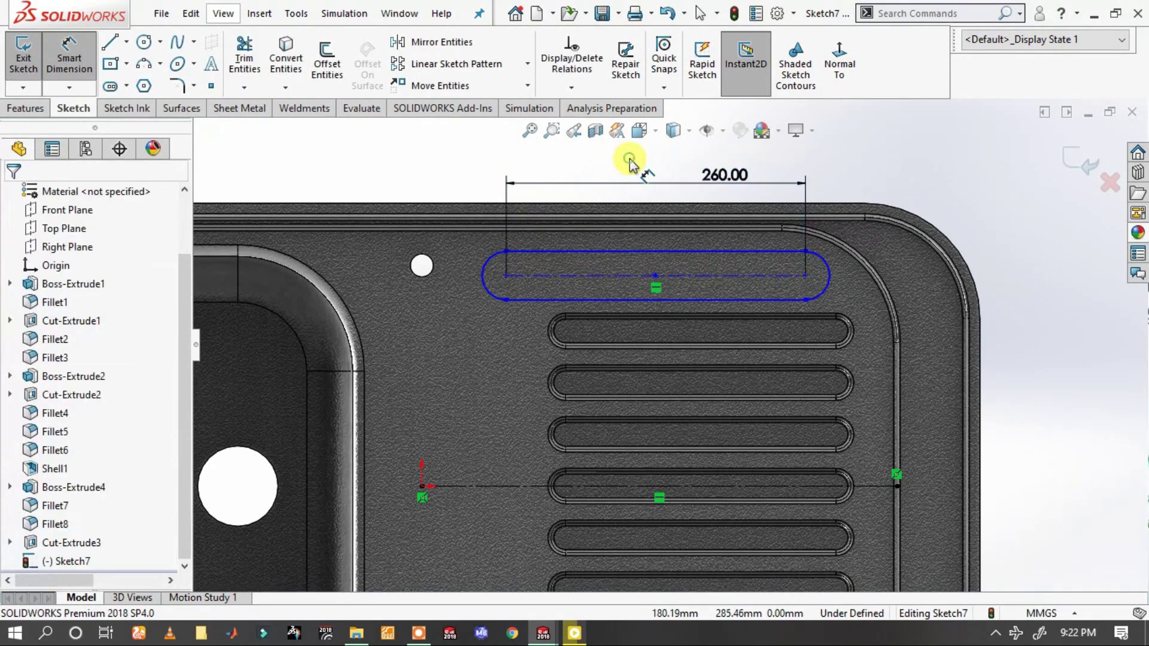
# - Dimension the slot 180 mm above the line and give its ends a 20 mm radius
pyautogui.click(653, 275)
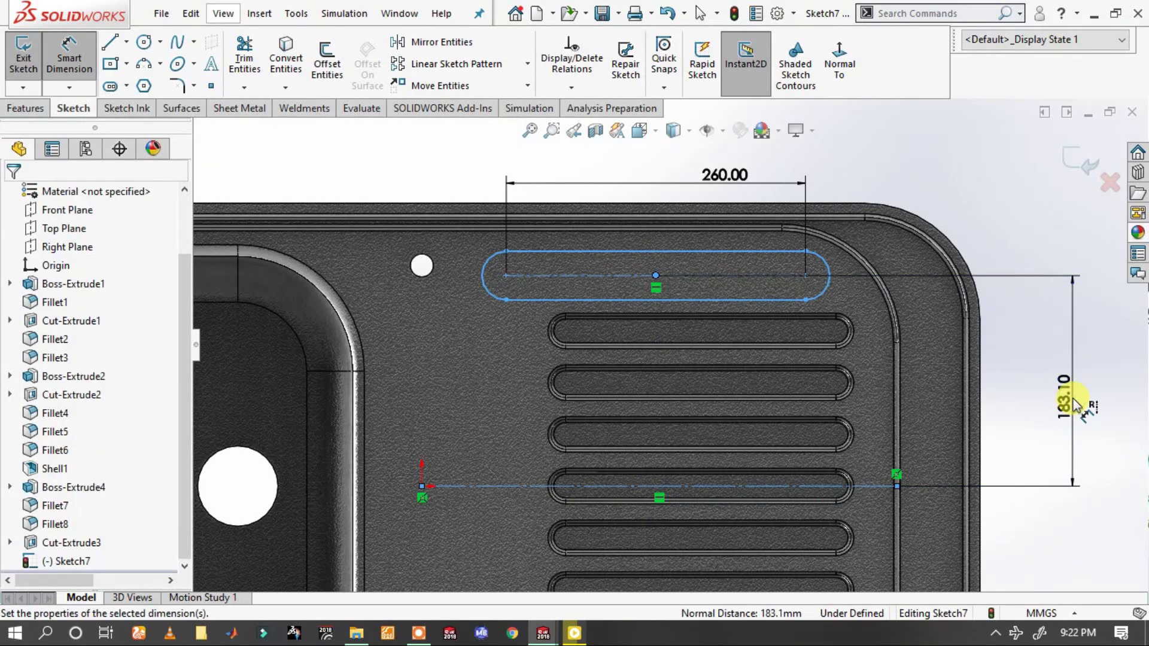
pyautogui.click(1074, 404)
pyautogui.press('Return')
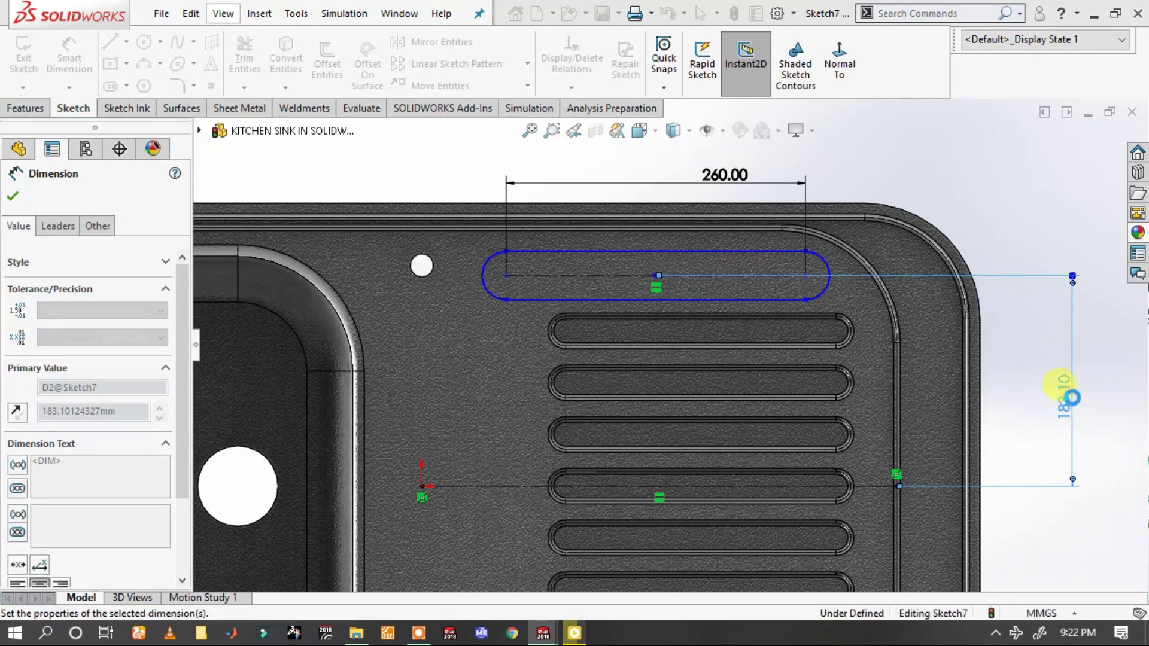
pyautogui.click(820, 297)
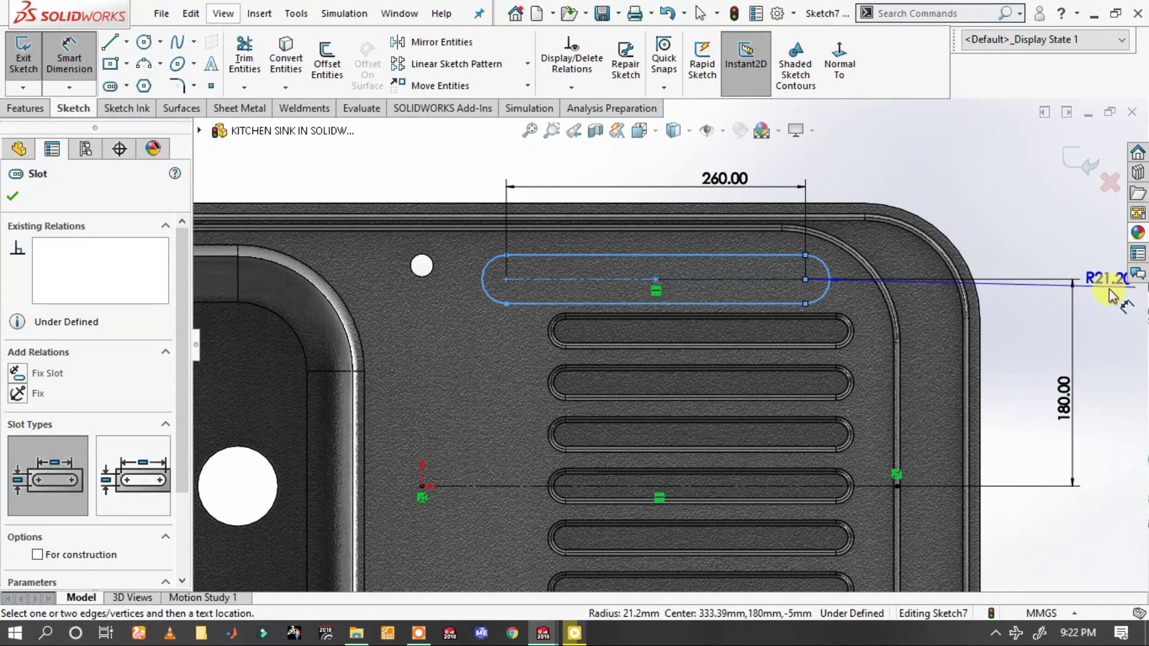
pyautogui.click(1110, 293)
pyautogui.write('20')
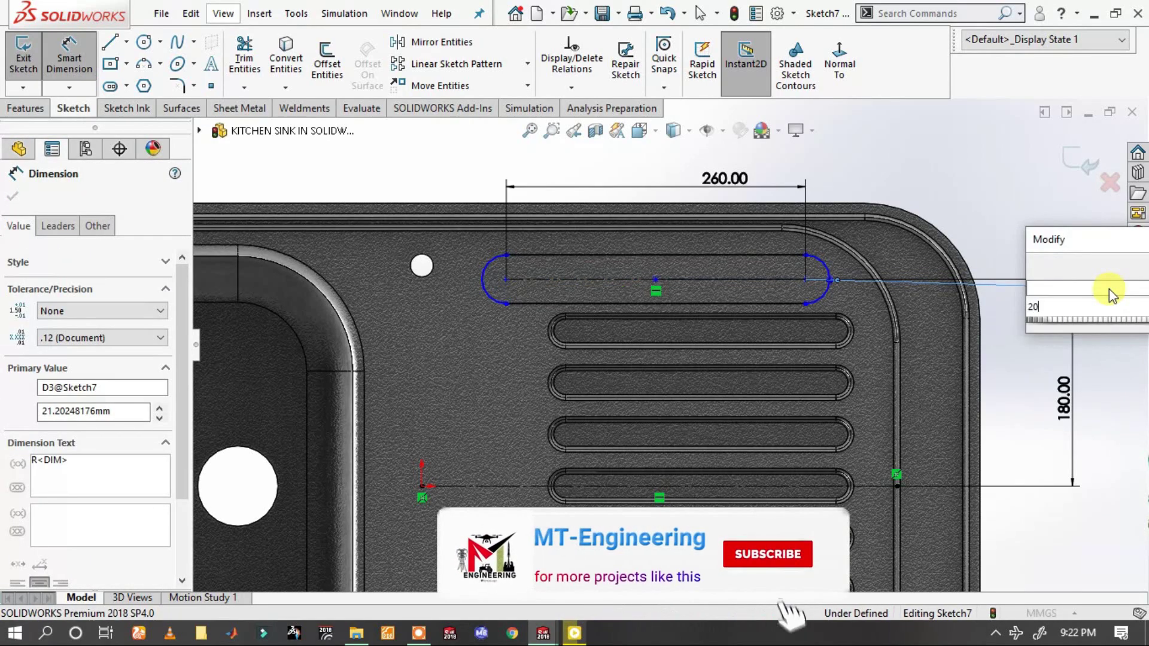
pyautogui.press('Return')
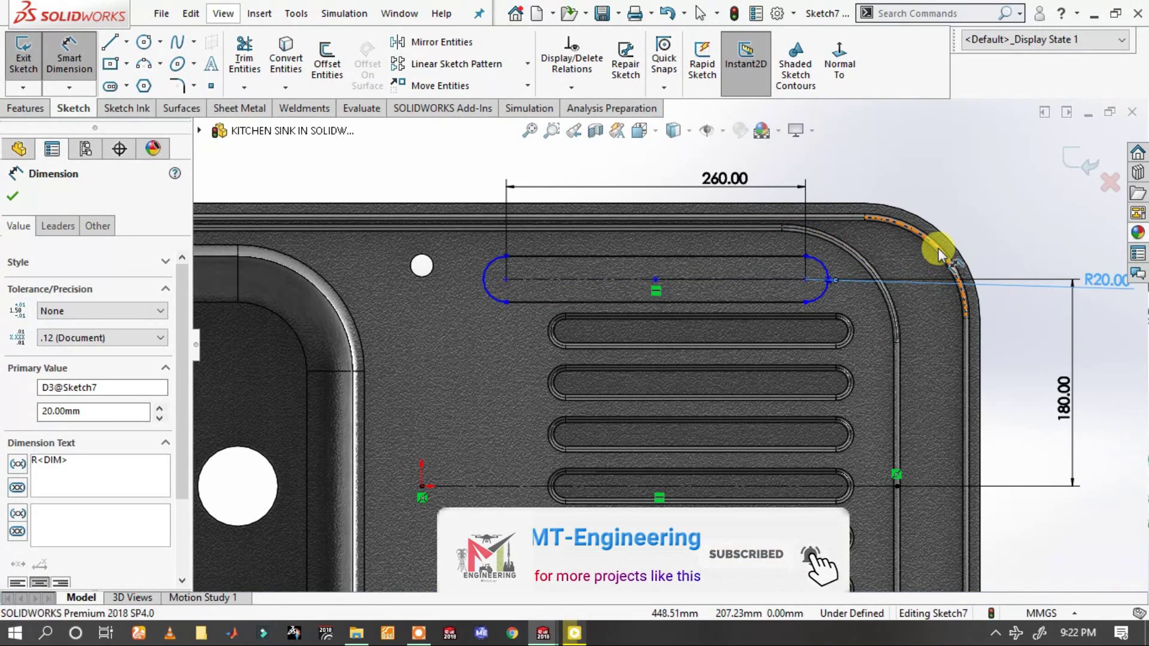
pyautogui.press('Escape')
# - Add a point at the midpoint of the lower construction line
pyautogui.click(657, 280)
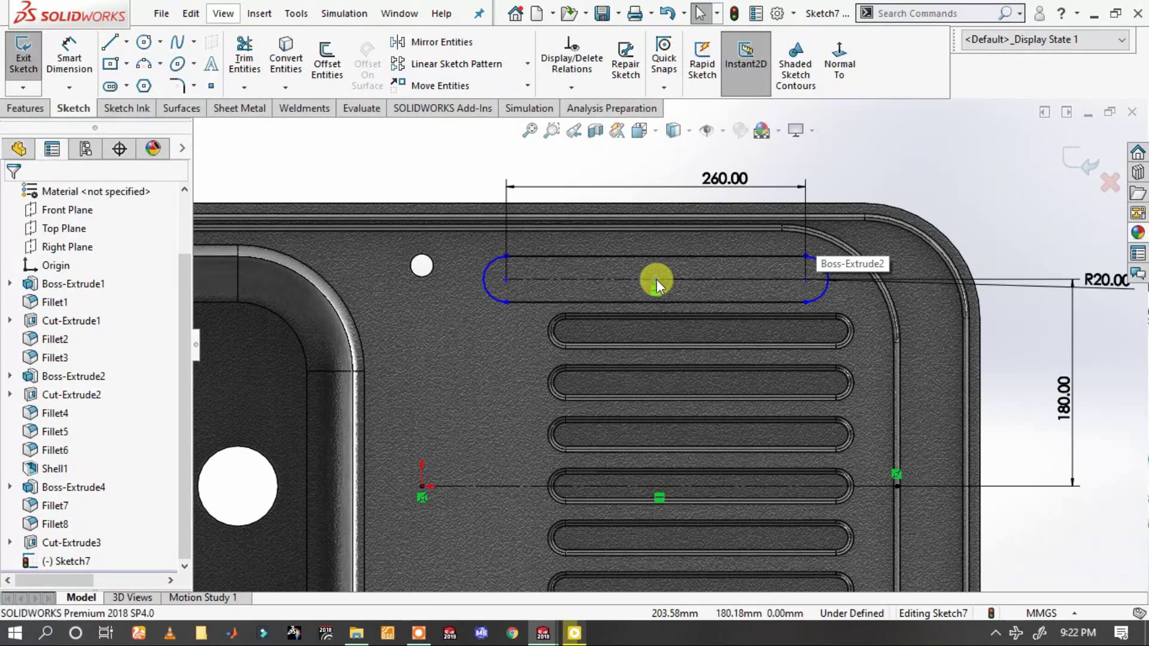
pyautogui.keyDown('ctrl'); pyautogui.click(652, 486); pyautogui.keyUp('ctrl')
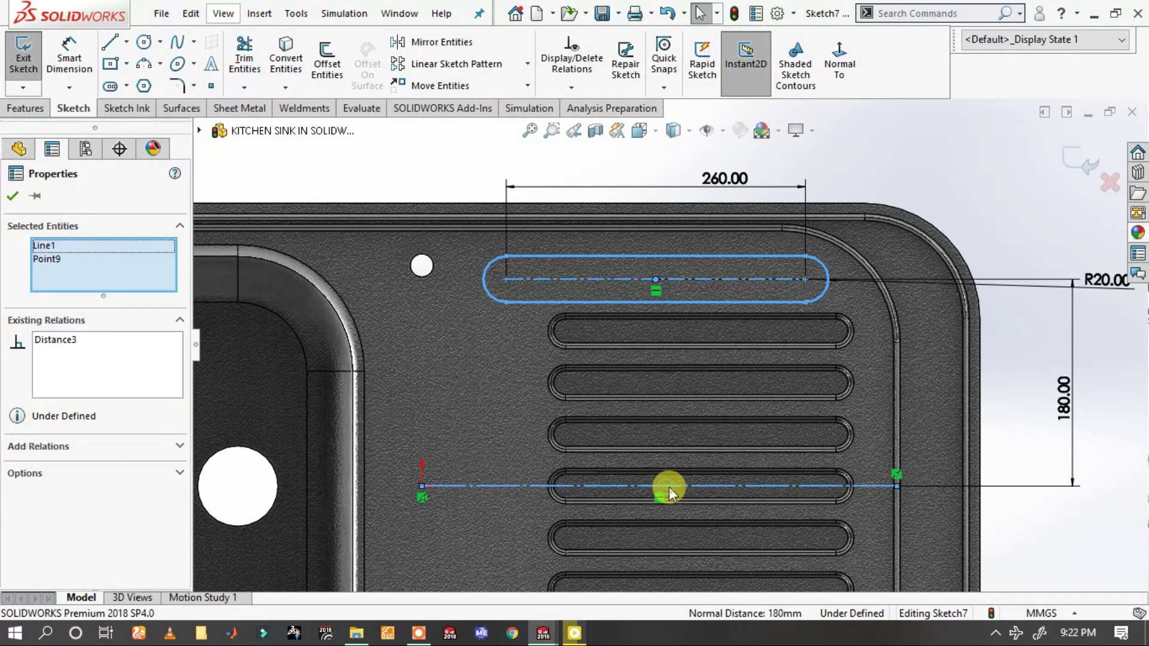
pyautogui.keyDown('ctrl'); pyautogui.click(685, 484); pyautogui.keyUp('ctrl')
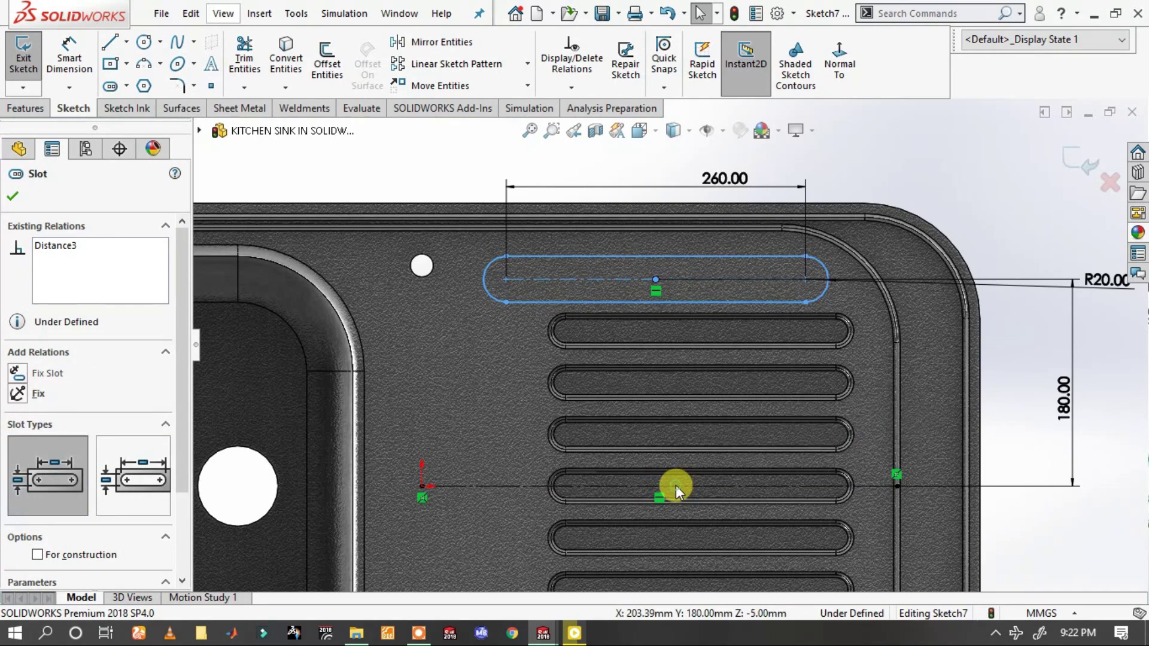
pyautogui.click(676, 486)
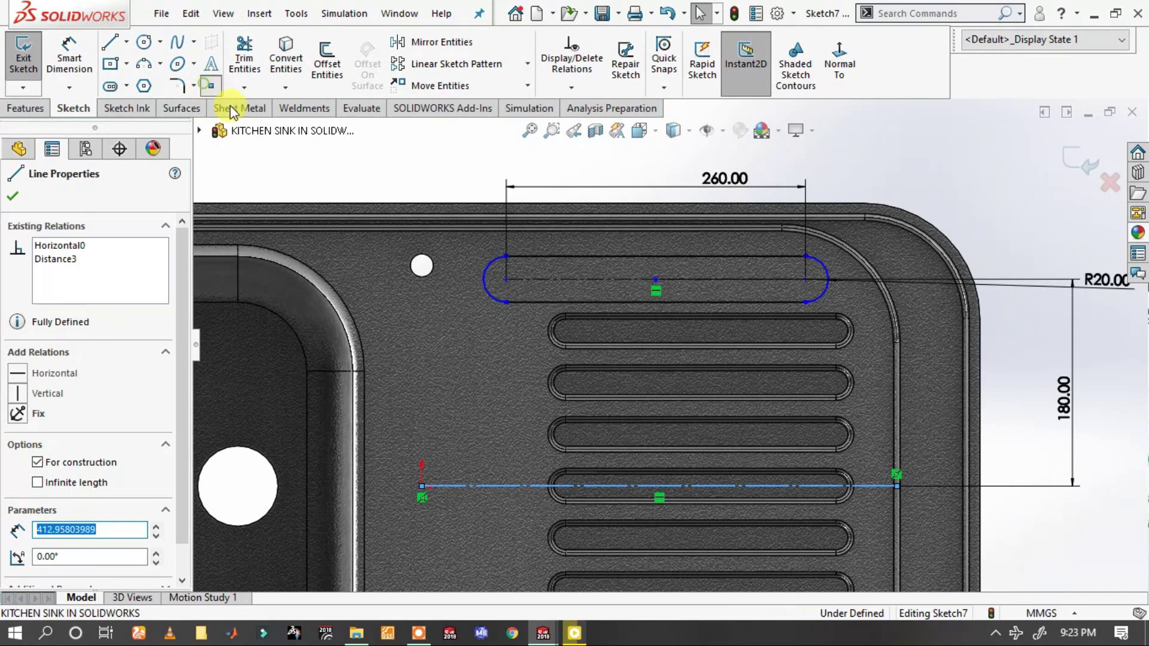
pyautogui.click(660, 486)
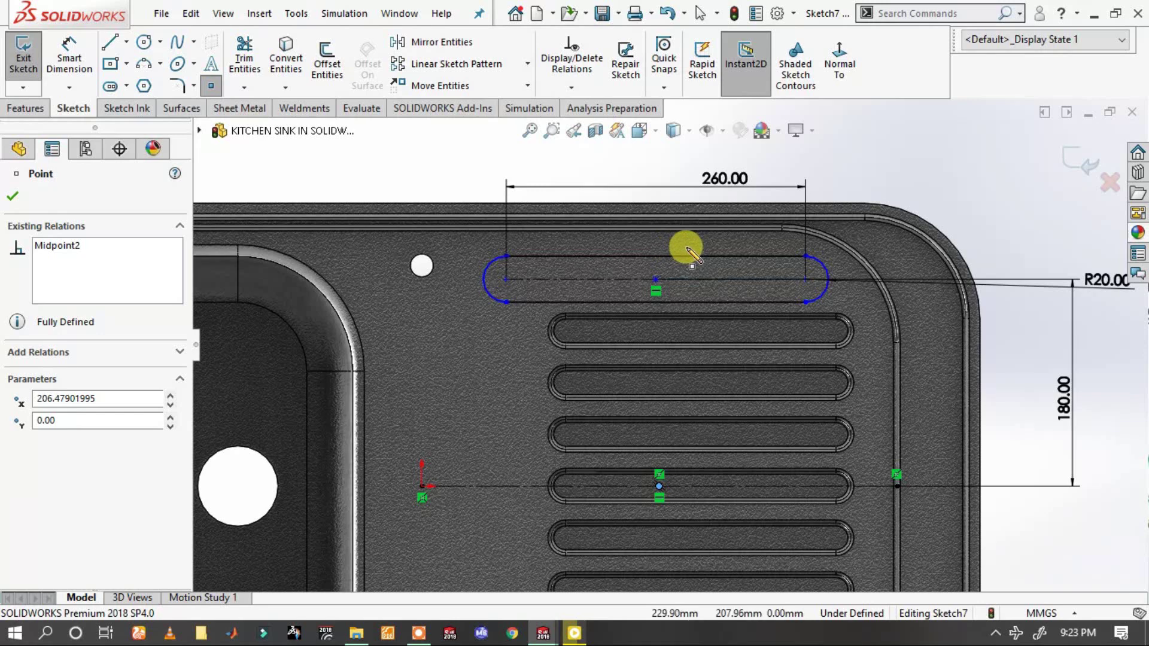
pyautogui.press('Escape')
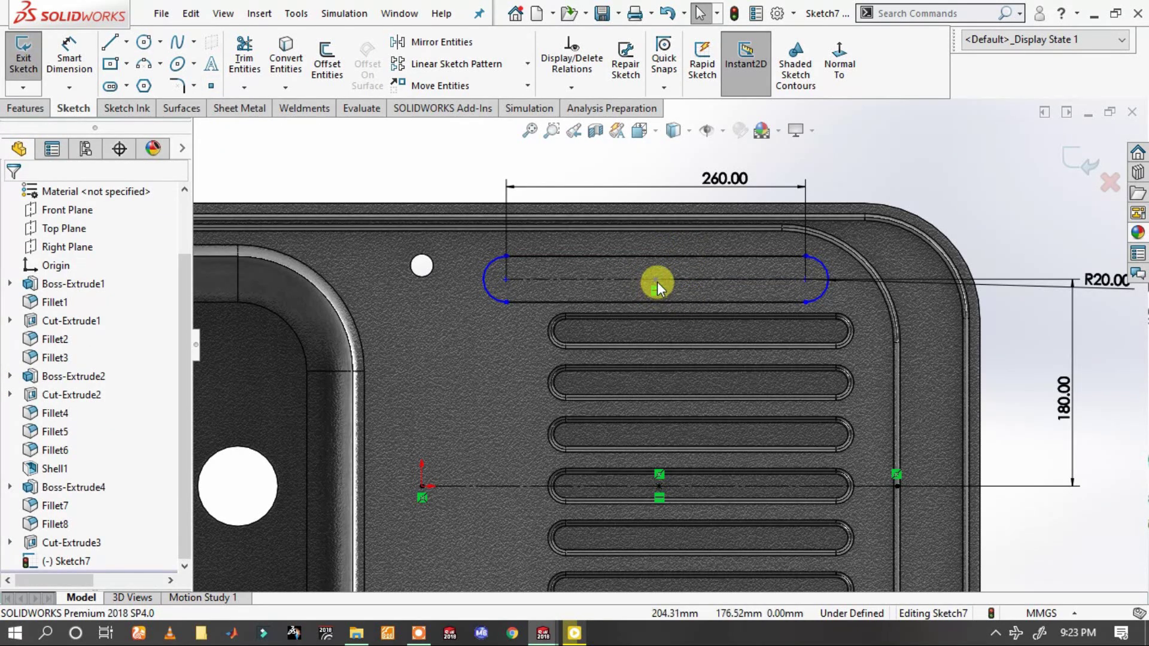
# - Make the slot centre and the midpoint vertical to each other
pyautogui.click(657, 276)
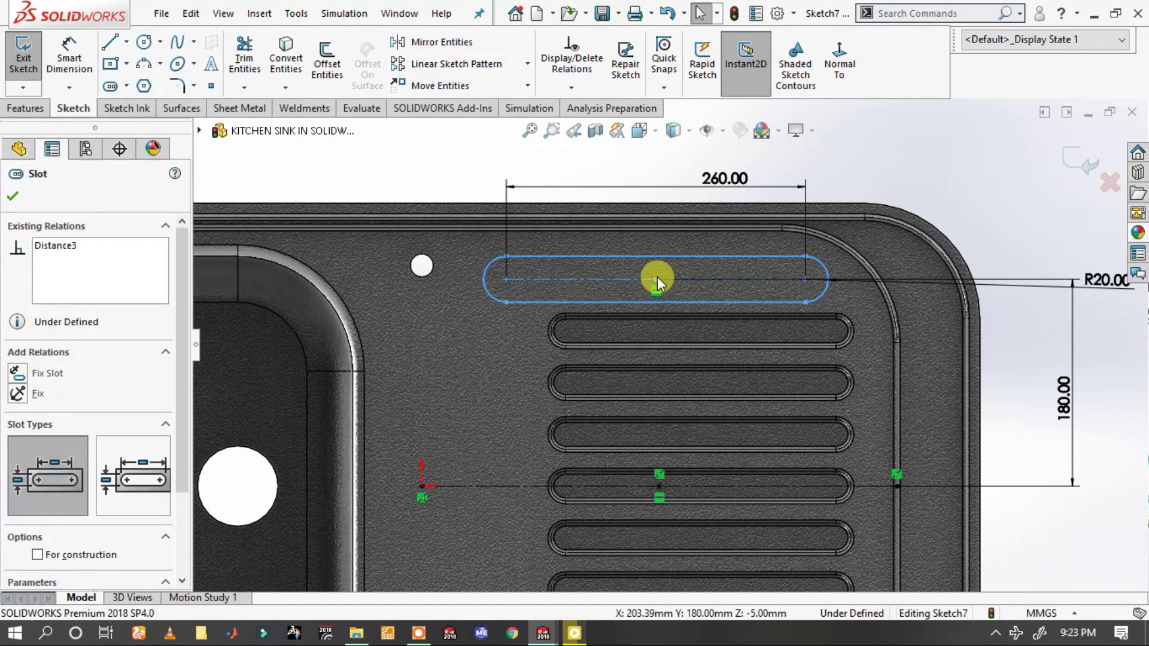
pyautogui.keyDown('ctrl'); pyautogui.click(662, 486); pyautogui.keyUp('ctrl')
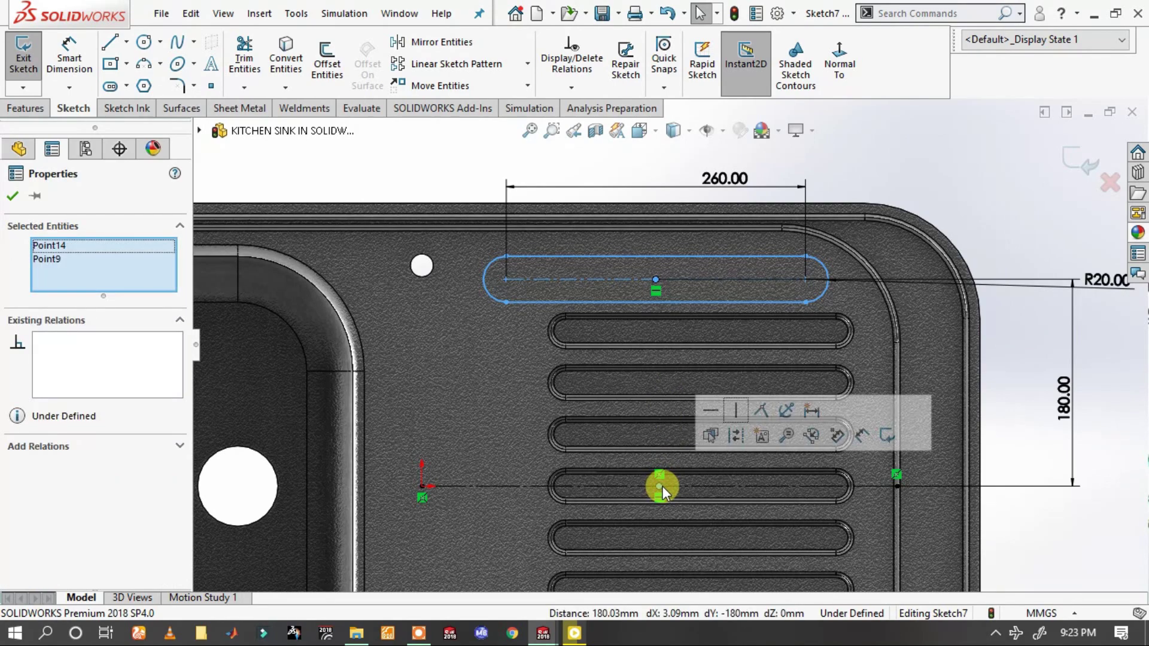
pyautogui.click(736, 411)
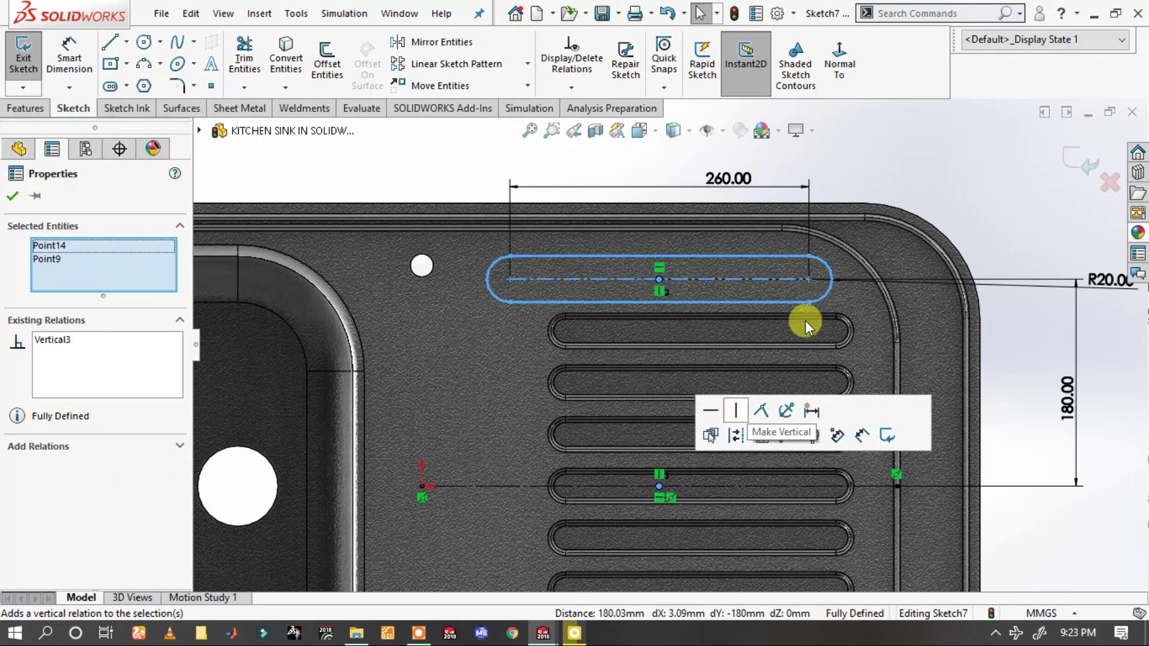
pyautogui.click(976, 200)
pyautogui.scroll(-1, 617, 247)
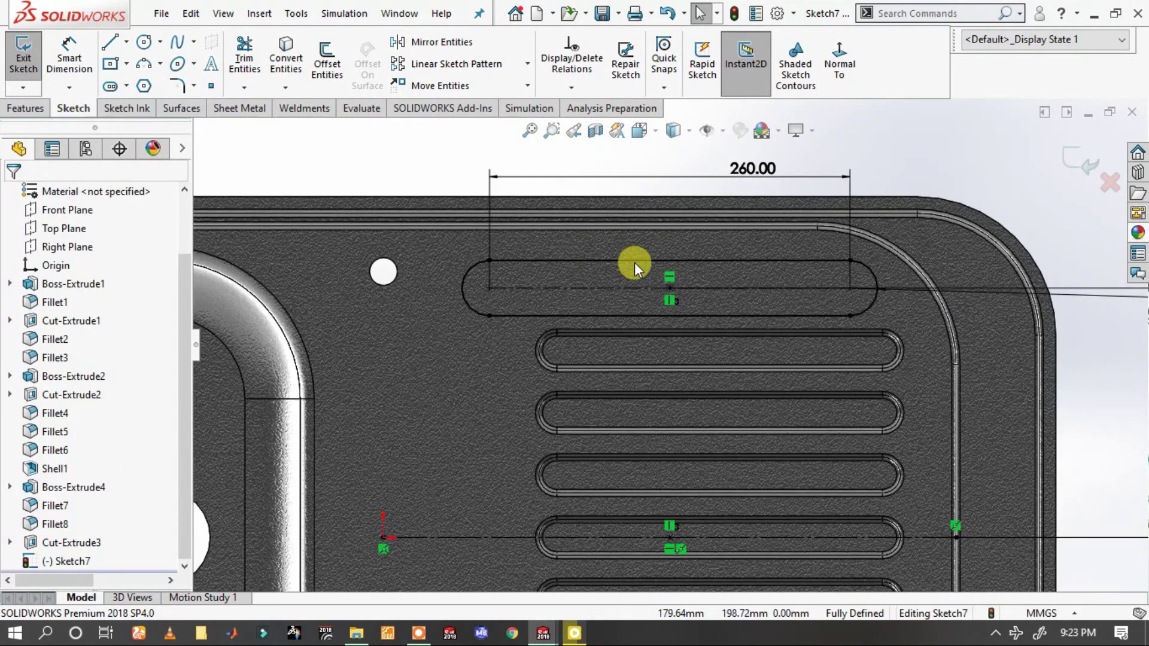
# - Power-trim away the slot's left rounded end, accepting the slot-break warning
pyautogui.click(251, 66)
pyautogui.moveTo(445, 274); pyautogui.dragTo(477, 290)
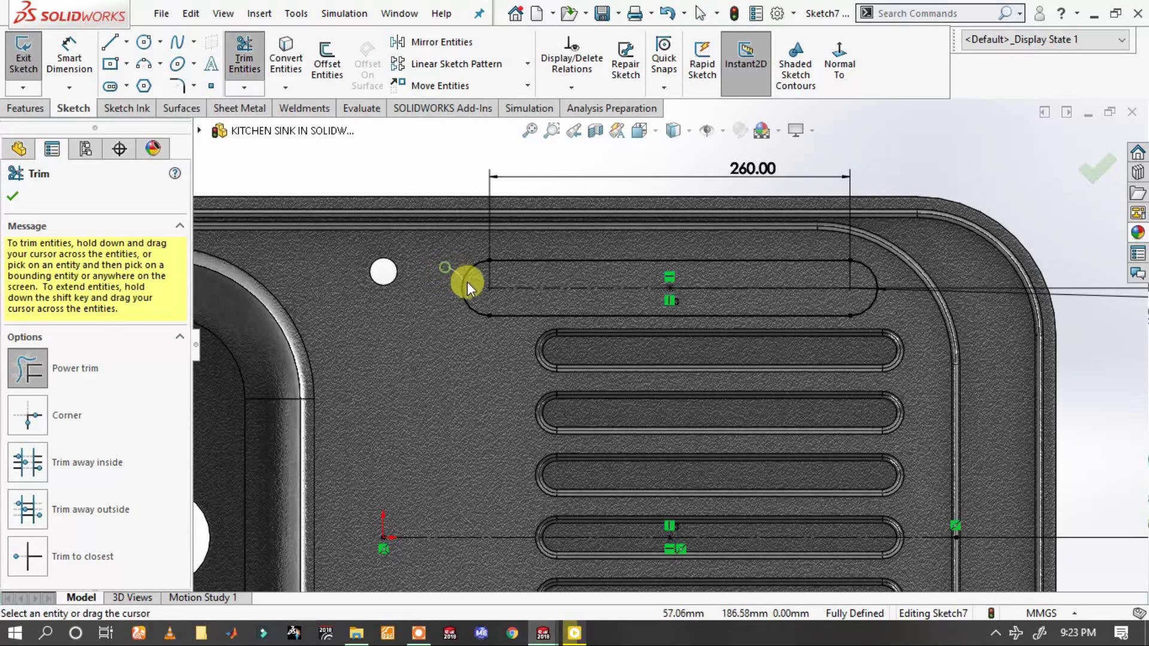
pyautogui.click(610, 319)
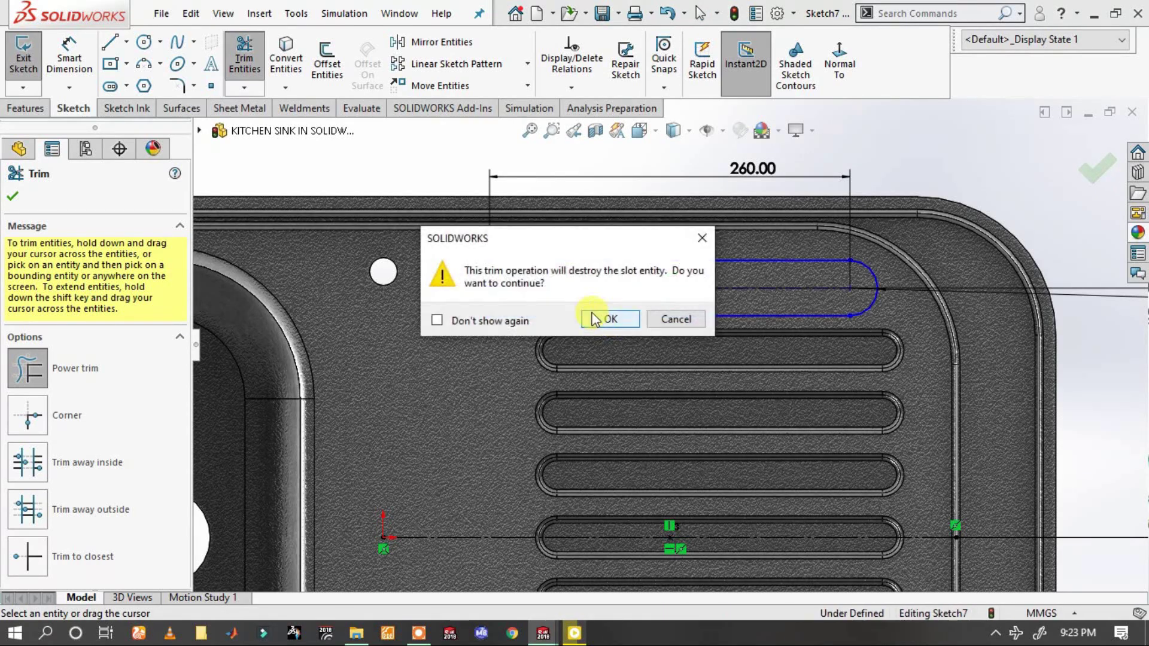
pyautogui.click(608, 318)
pyautogui.click(606, 318)
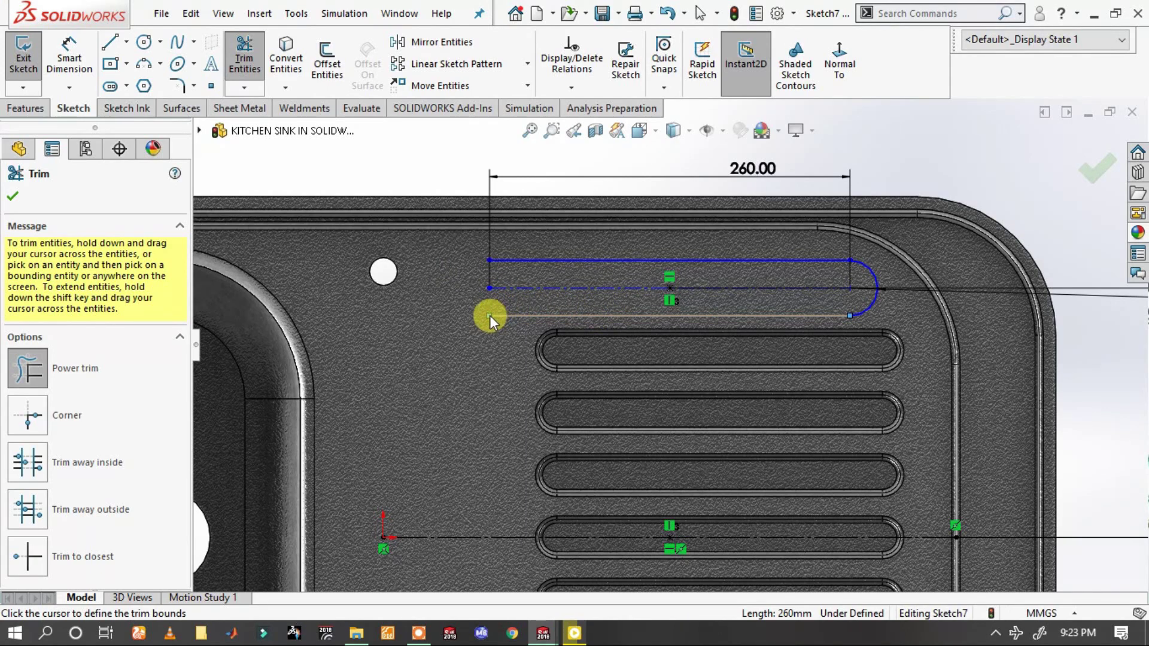
# - Trim back the left end of the slot's bottom line
pyautogui.moveTo(490, 315); pyautogui.dragTo(505, 308)
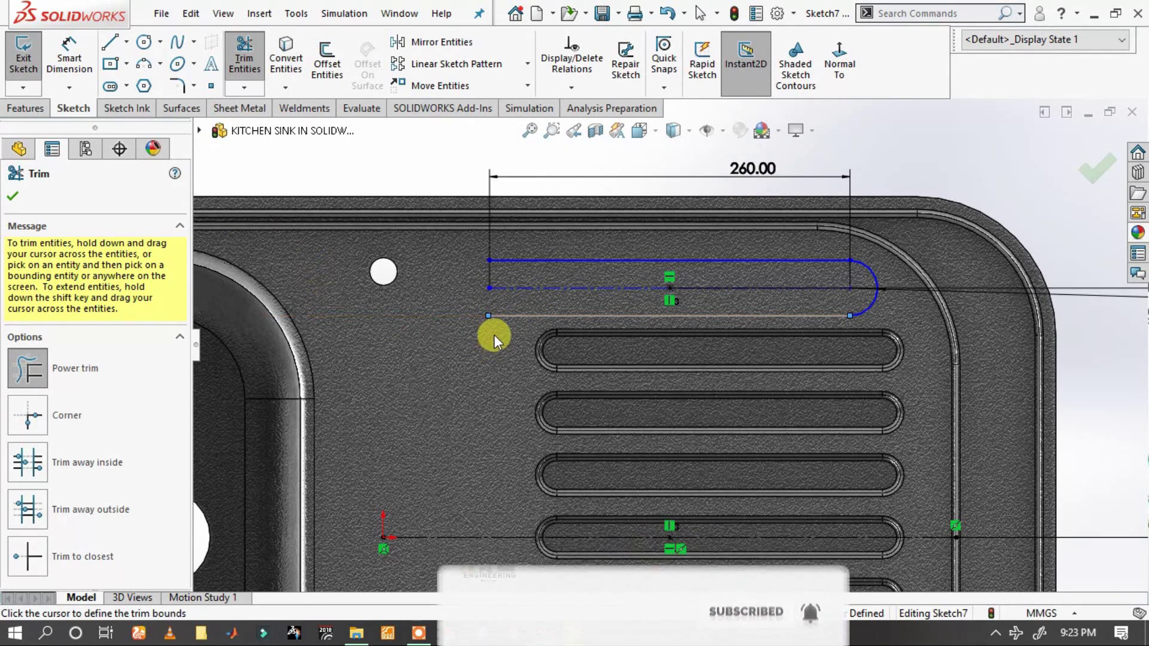
pyautogui.moveTo(505, 307); pyautogui.dragTo(532, 306)
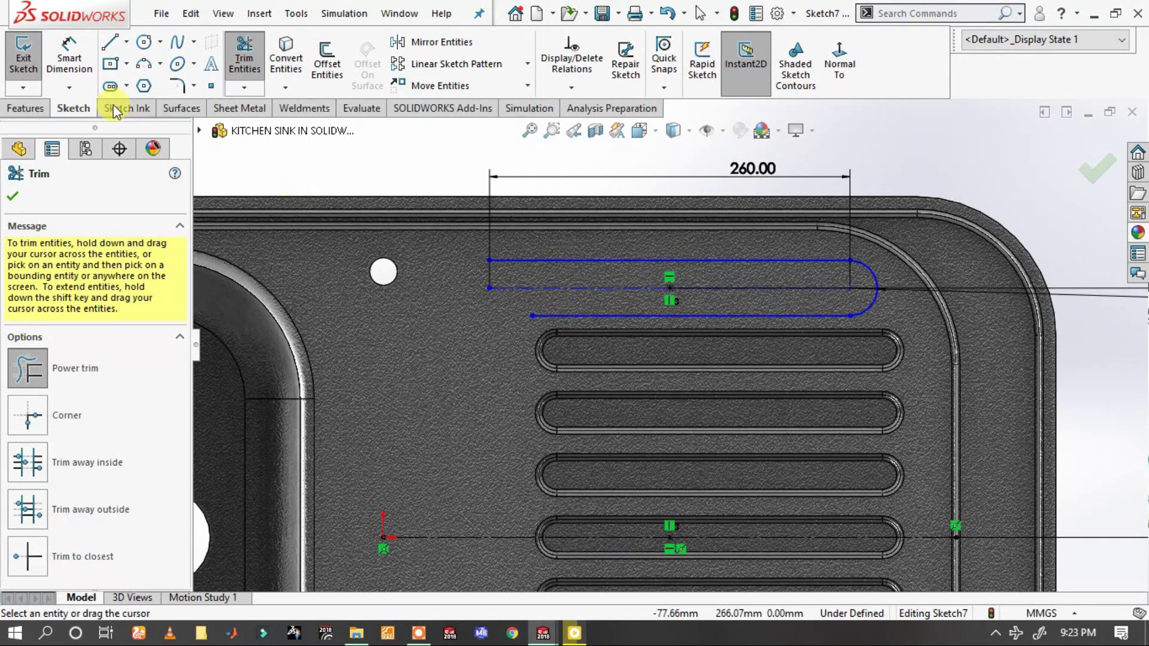
pyautogui.click(12, 191)
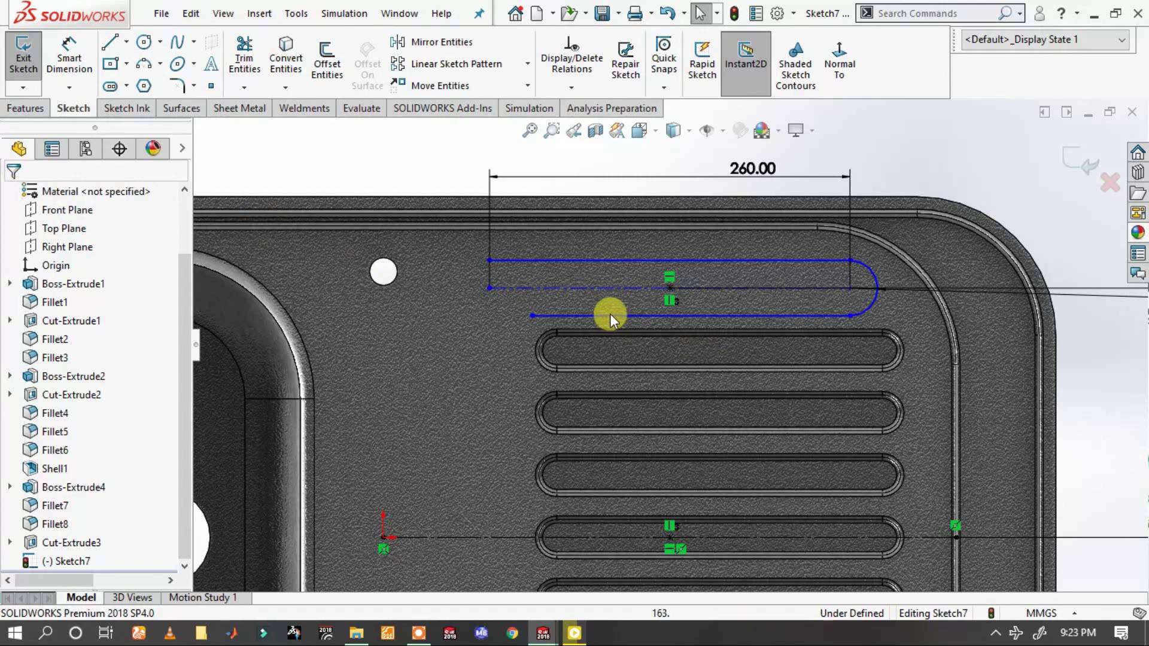
pyautogui.scroll(-2, 610, 314)
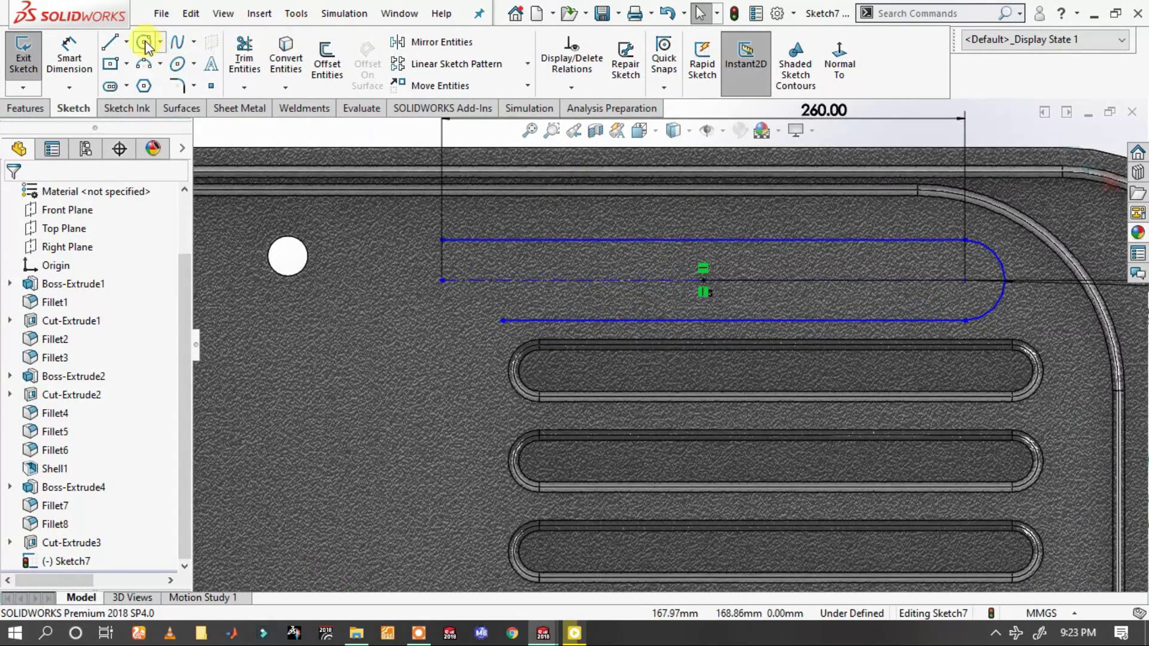
# - Draw a three-point arc from the top line's left end to the centre line's left end
pyautogui.click(159, 63)
pyautogui.click(179, 129)
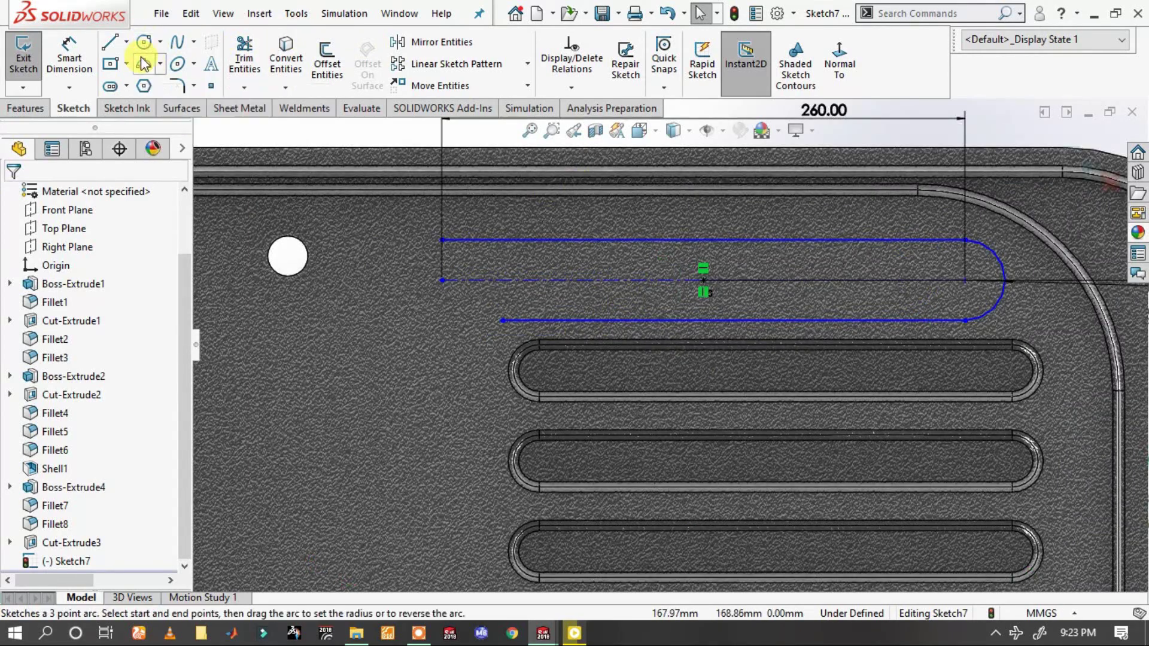
pyautogui.click(443, 241)
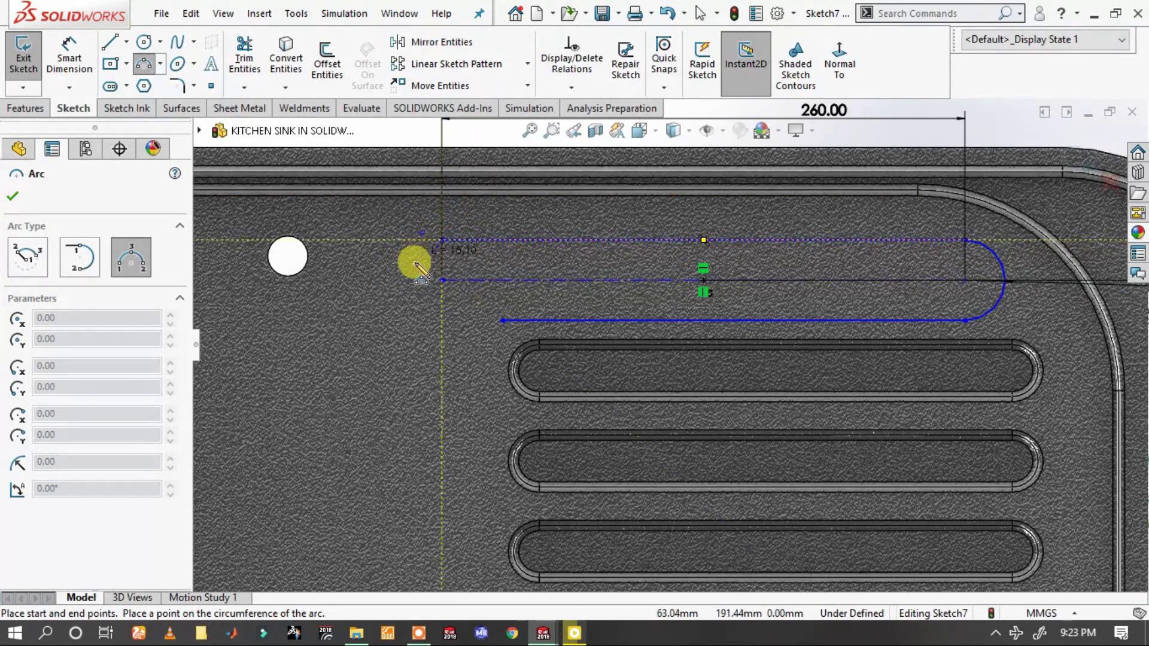
pyautogui.press('Escape')
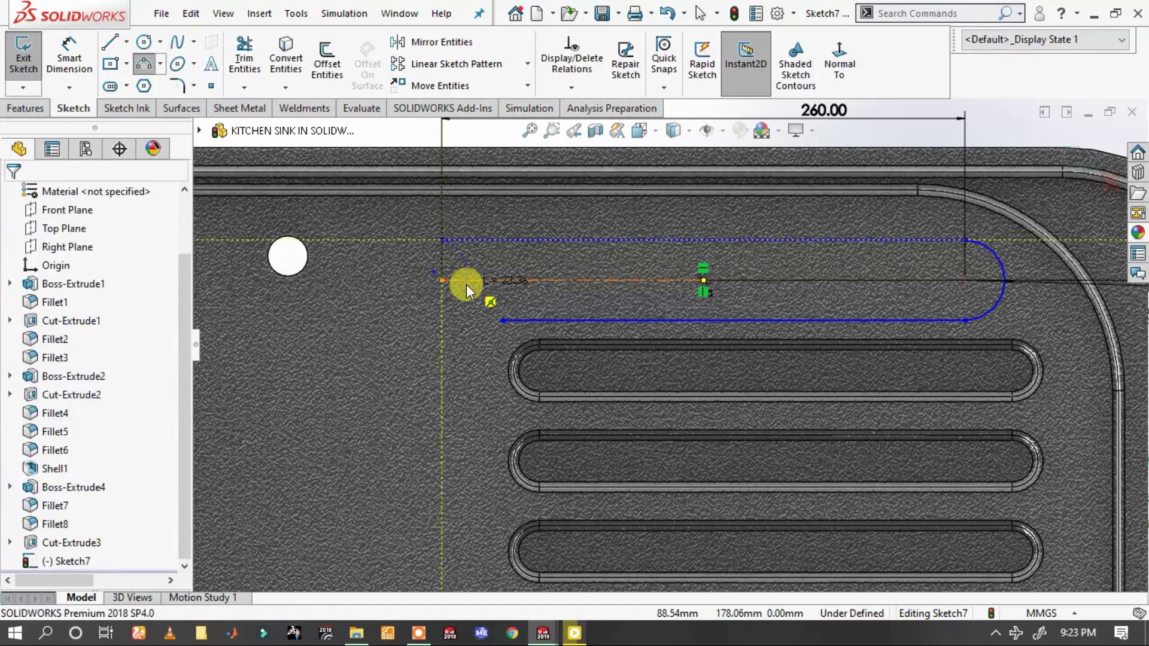
pyautogui.scroll(-3, 455, 236)
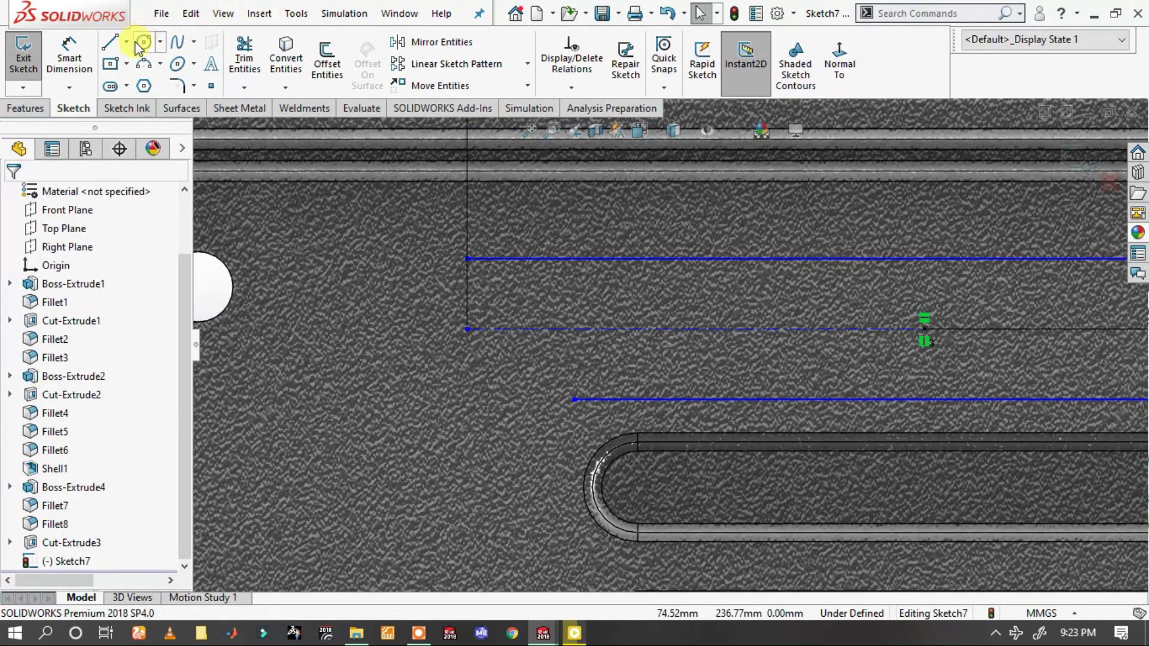
pyautogui.click(144, 64)
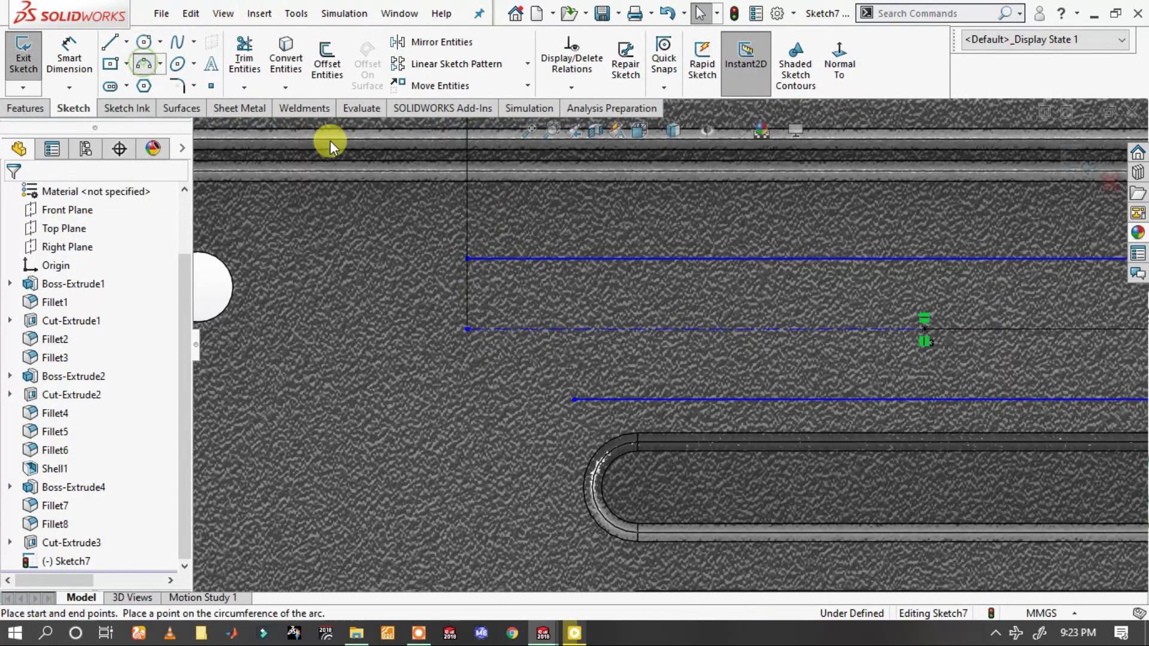
pyautogui.click(466, 259)
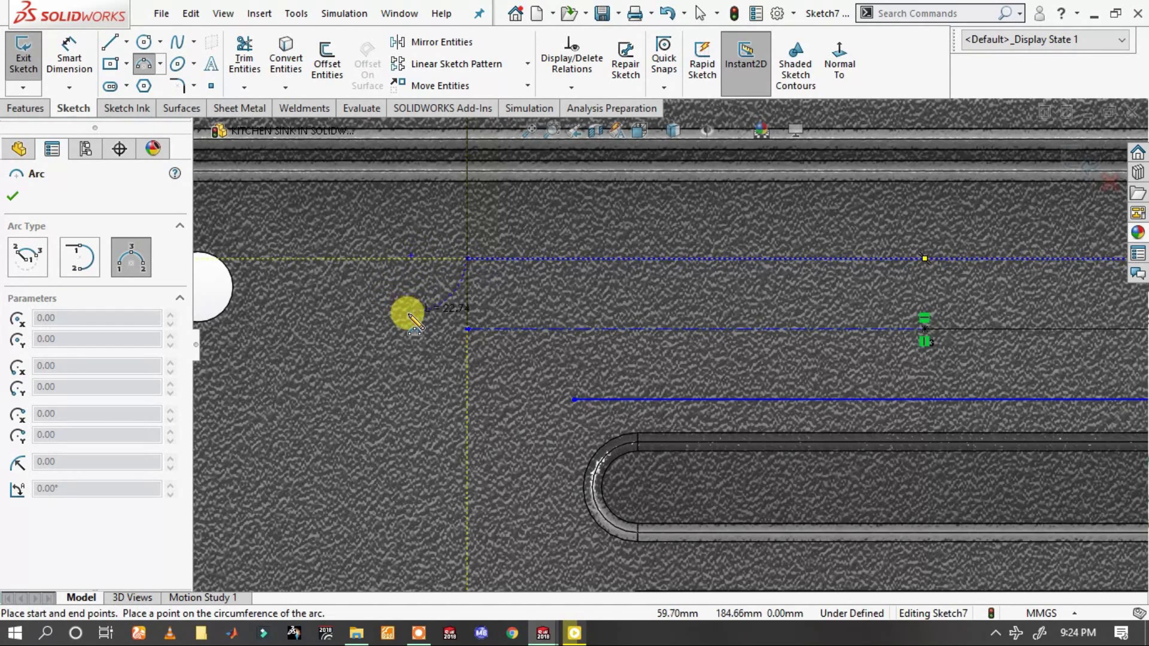
pyautogui.click(408, 312)
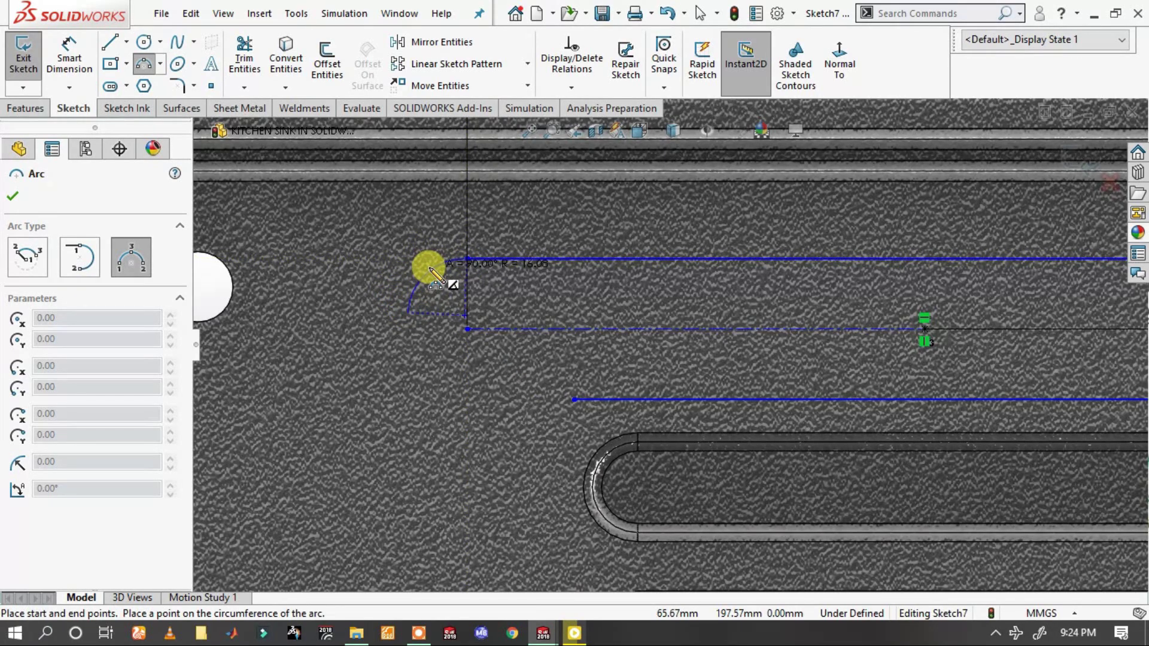
pyautogui.click(426, 265)
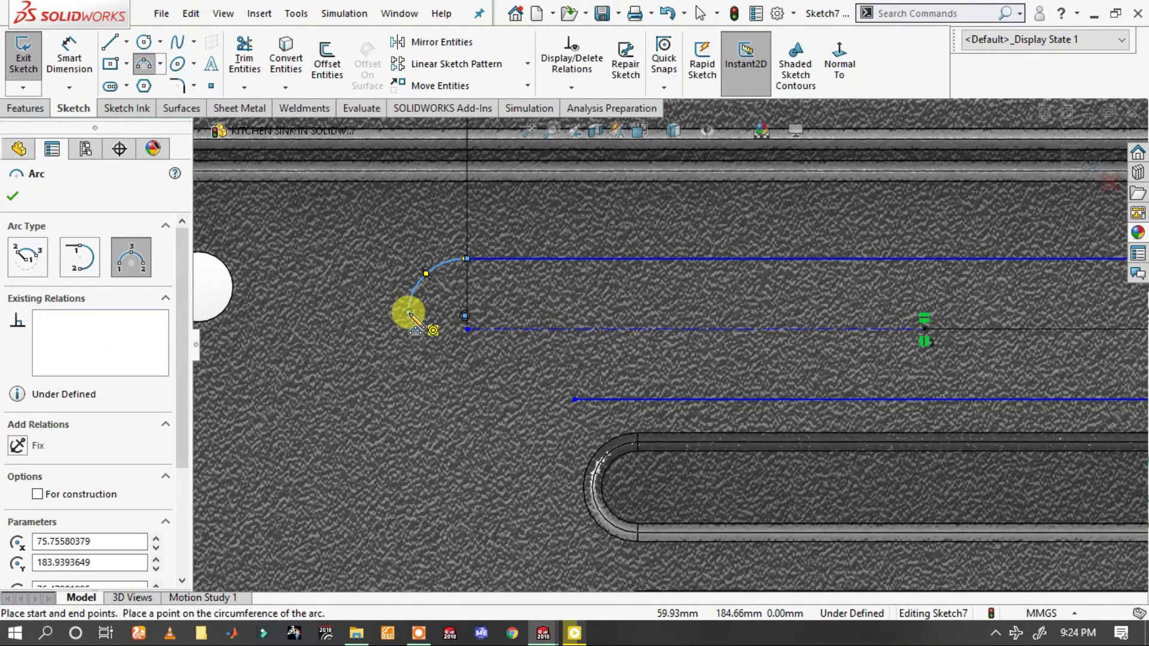
# - Add two more three-point arcs curving down from that arc onto the lower line
pyautogui.click(409, 312)
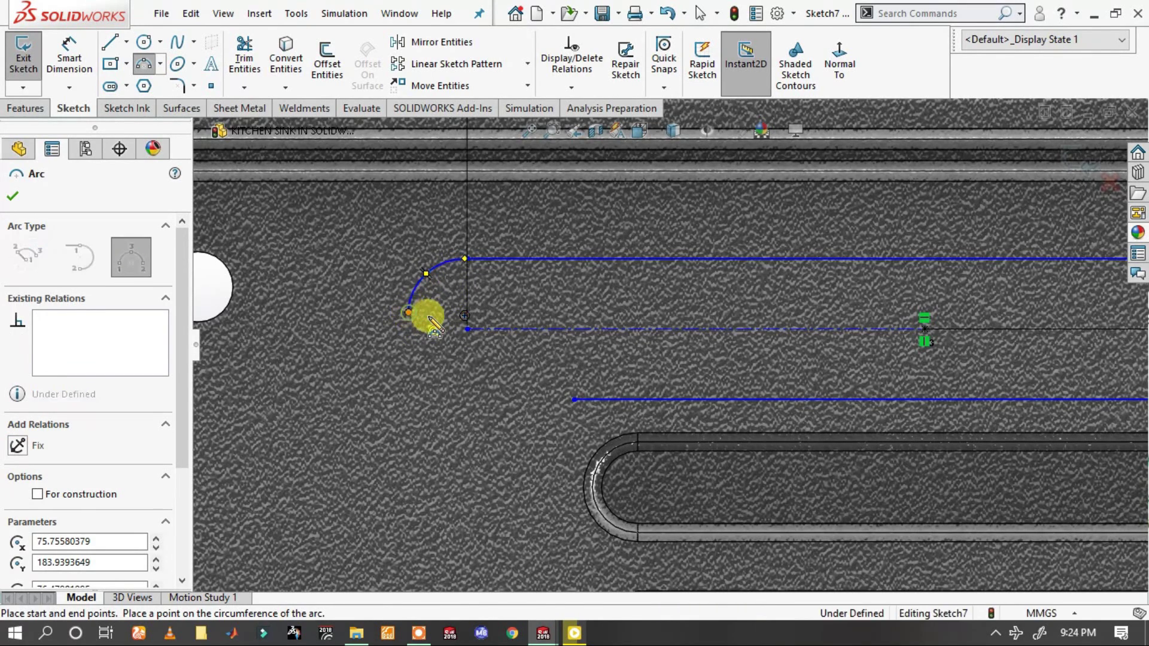
pyautogui.click(496, 358)
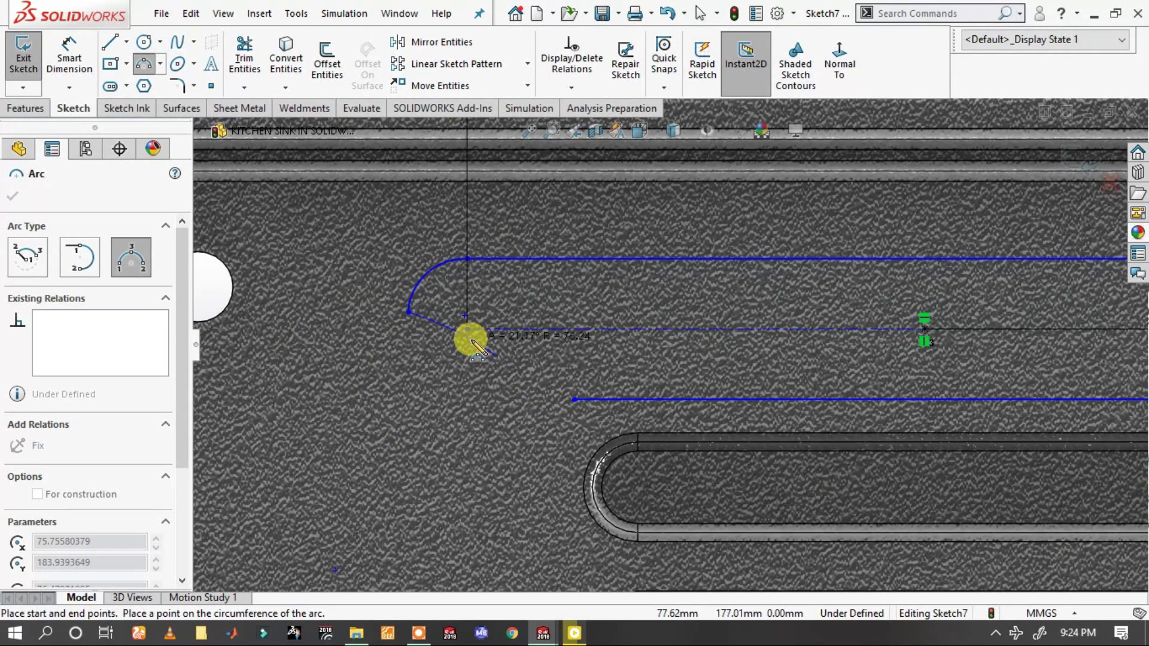
pyautogui.click(473, 345)
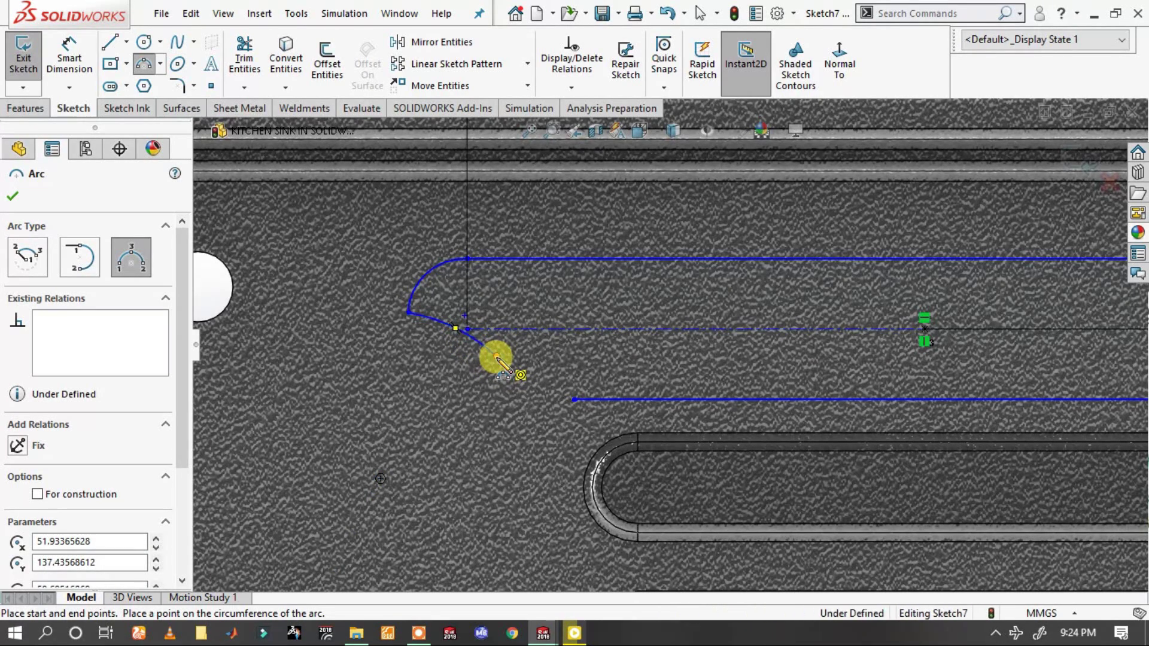
pyautogui.click(496, 357)
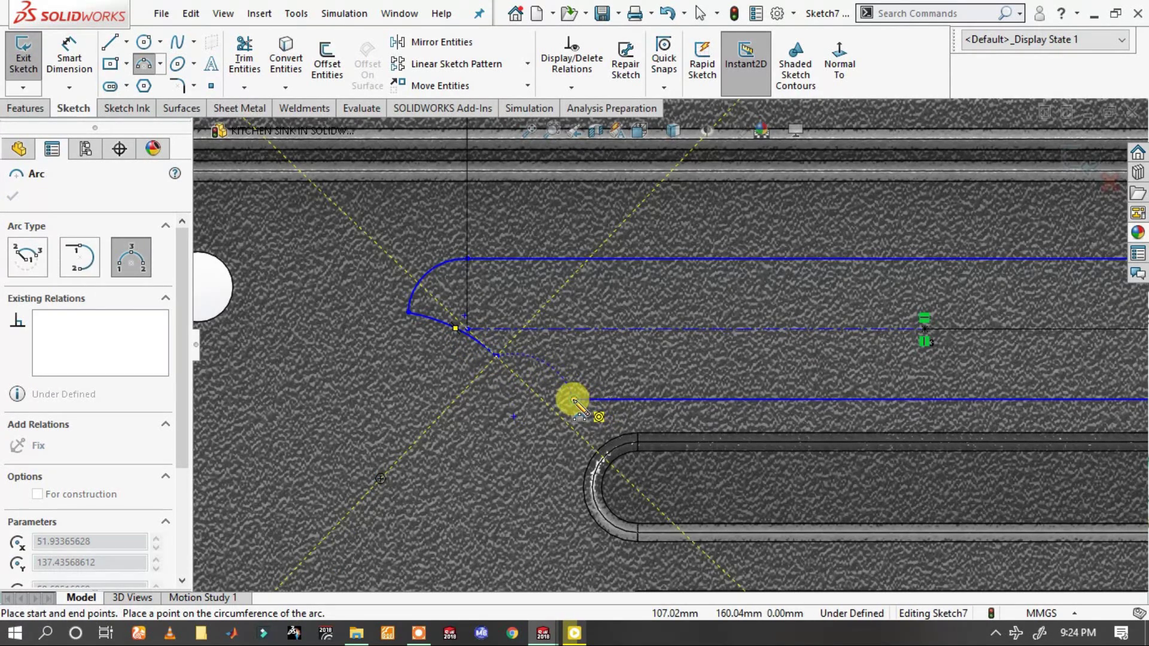
pyautogui.click(574, 400)
pyautogui.click(536, 398)
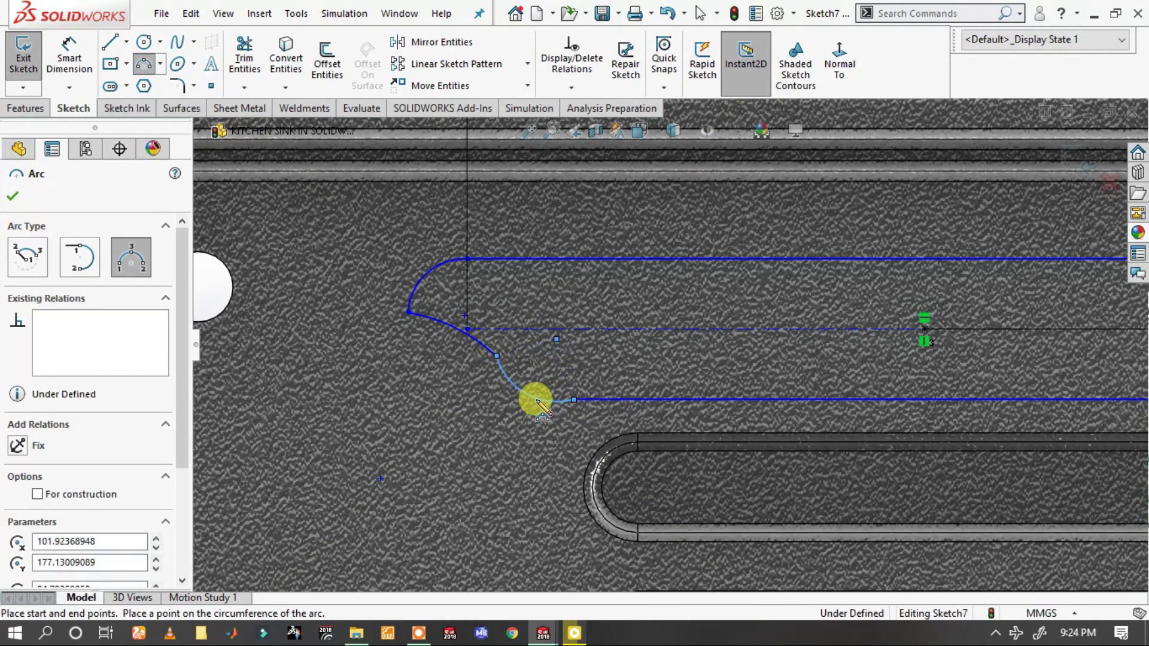
pyautogui.press('Escape')
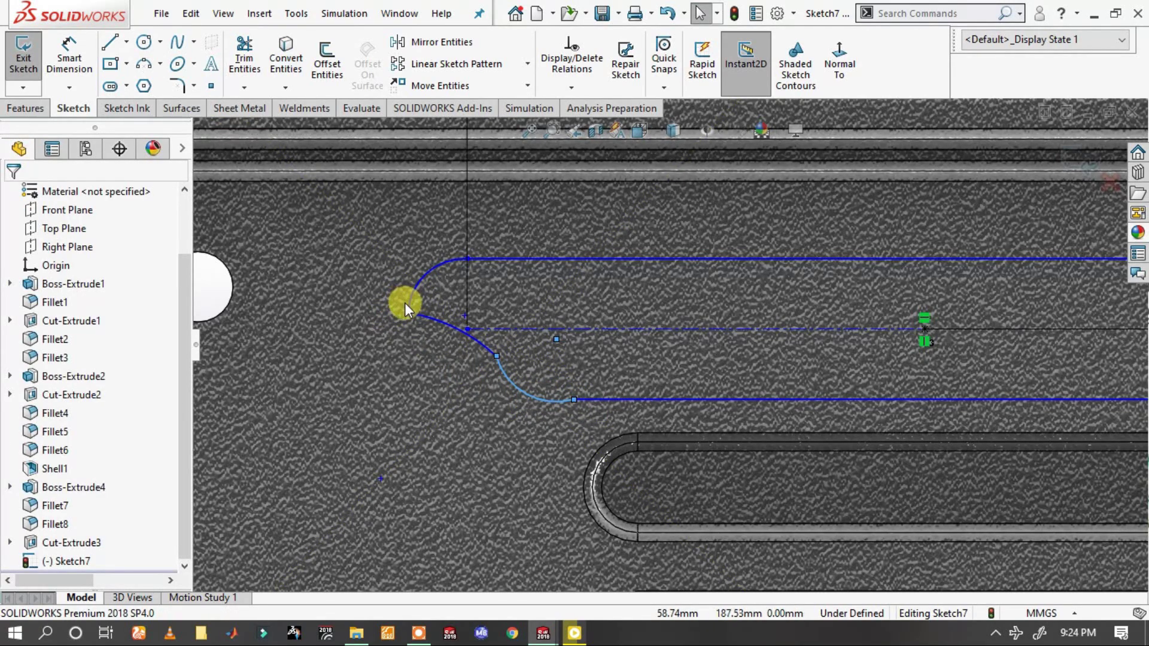
pyautogui.click(408, 307)
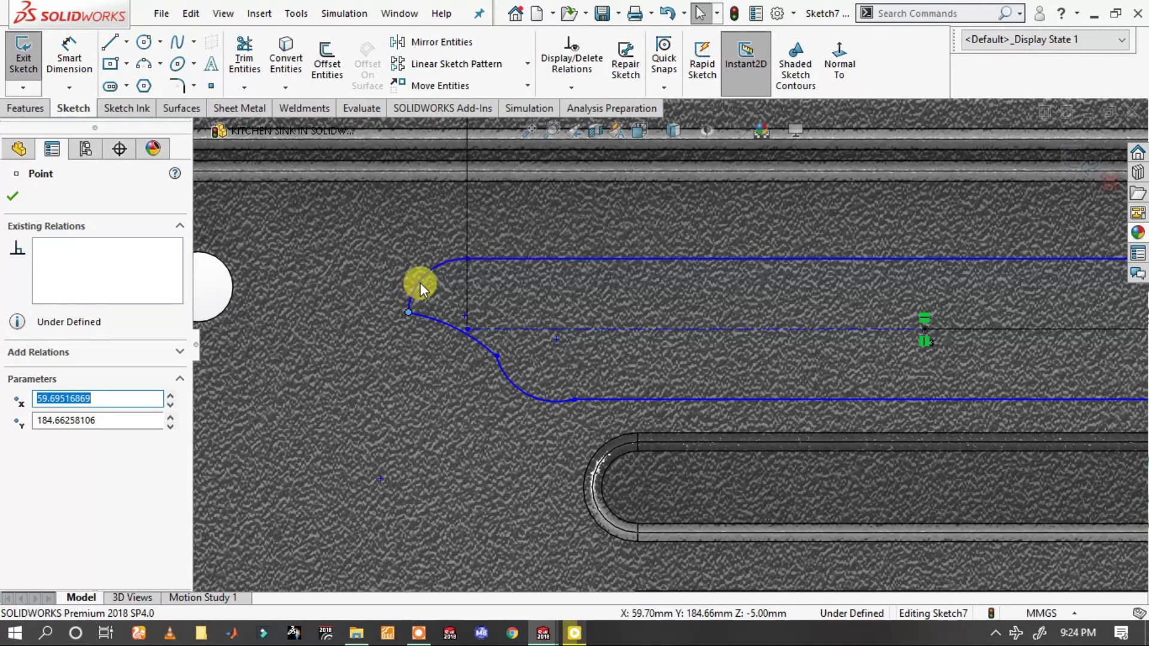
# - Make the upper arc tangent to the top groove line and to the next arc
pyautogui.click(451, 272)
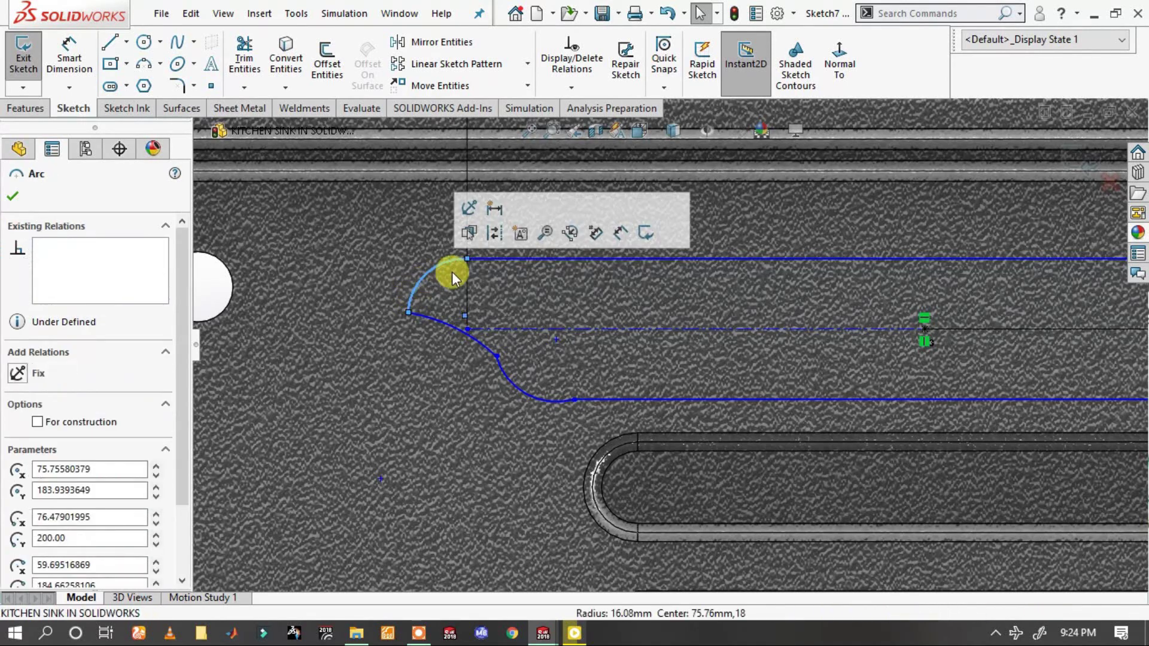
pyautogui.keyDown('ctrl'); pyautogui.click(491, 257); pyautogui.keyUp('ctrl')
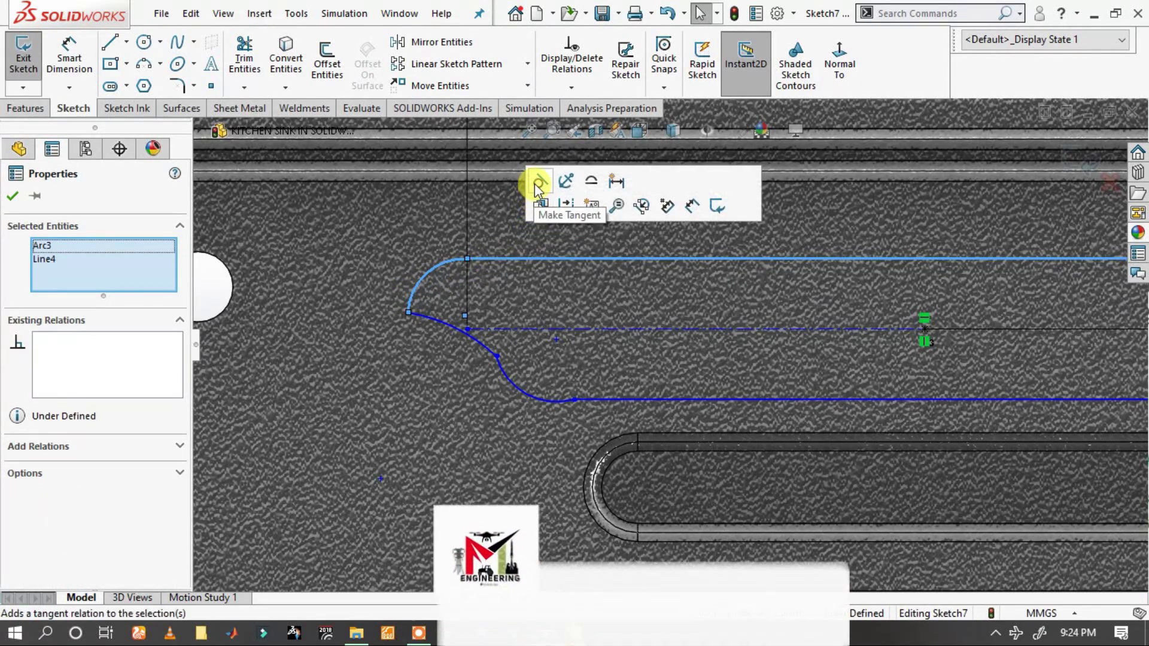
pyautogui.click(534, 181)
pyautogui.click(221, 294)
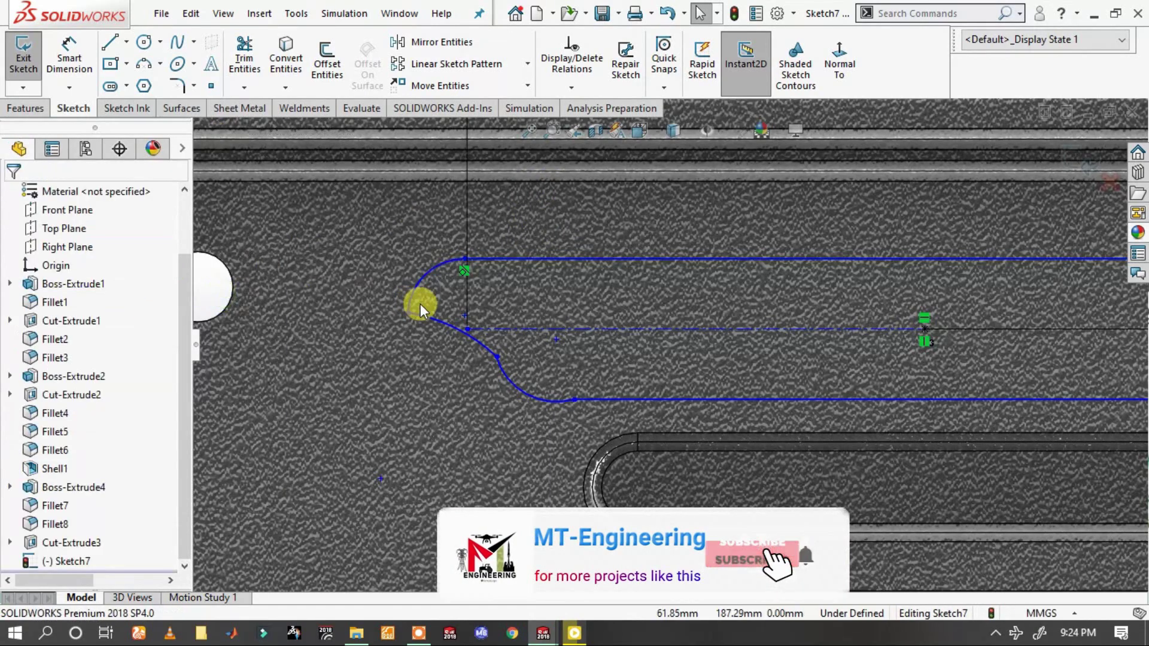
pyautogui.click(435, 318)
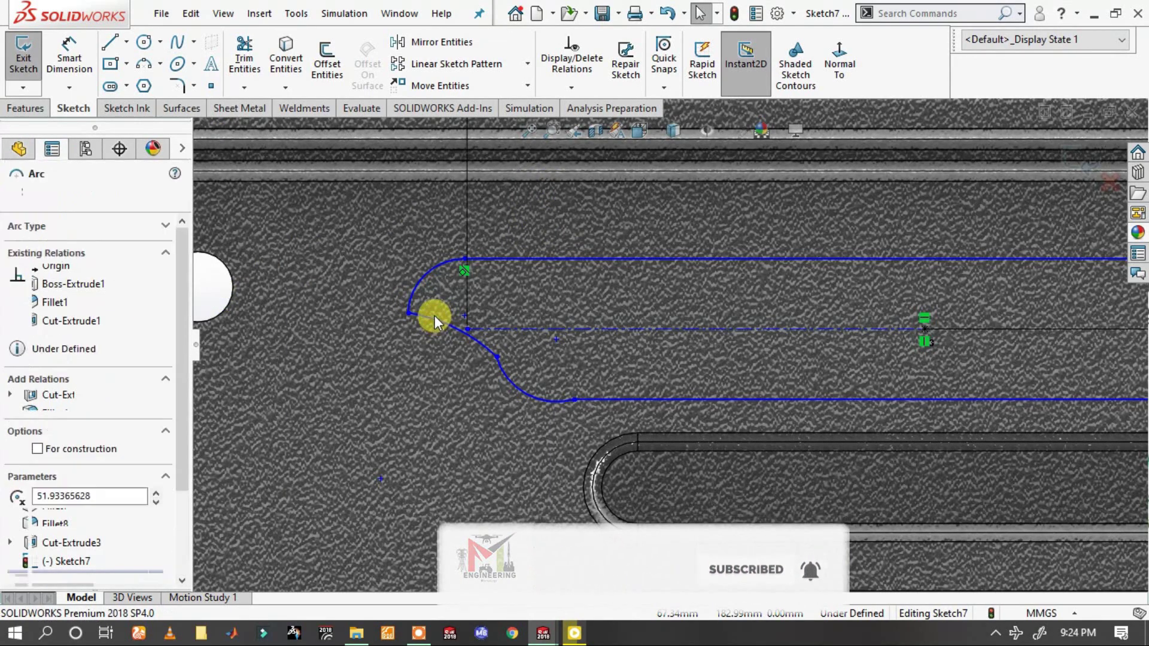
pyautogui.keyDown('ctrl'); pyautogui.click(411, 290); pyautogui.keyUp('ctrl')
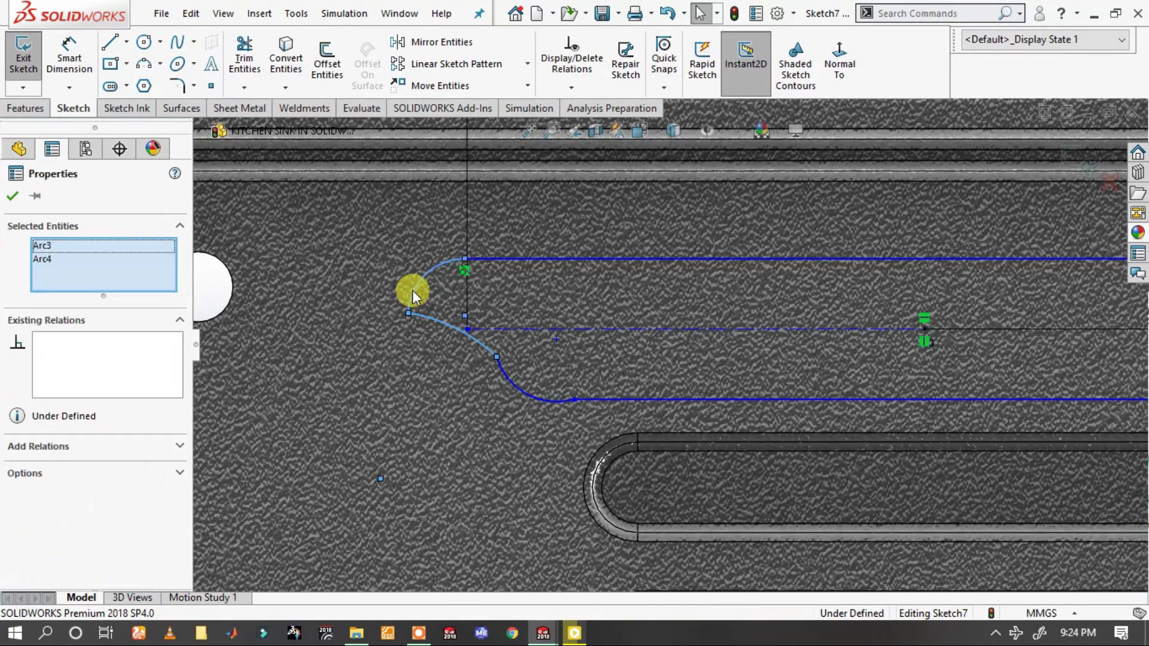
pyautogui.click(486, 216)
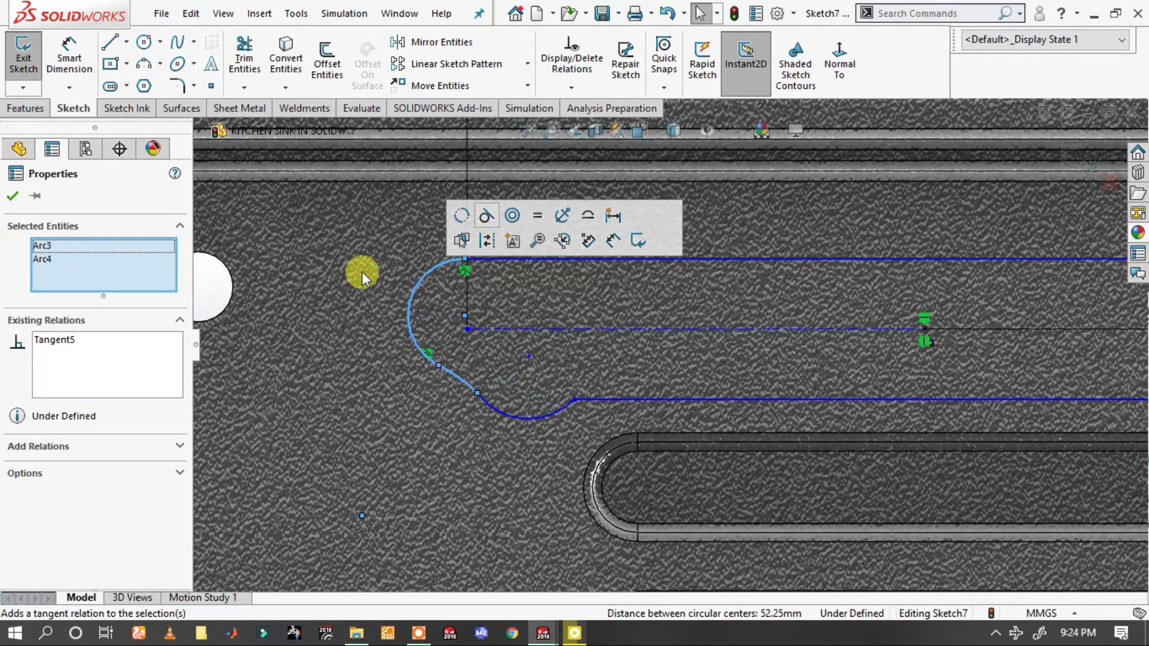
pyautogui.click(226, 289)
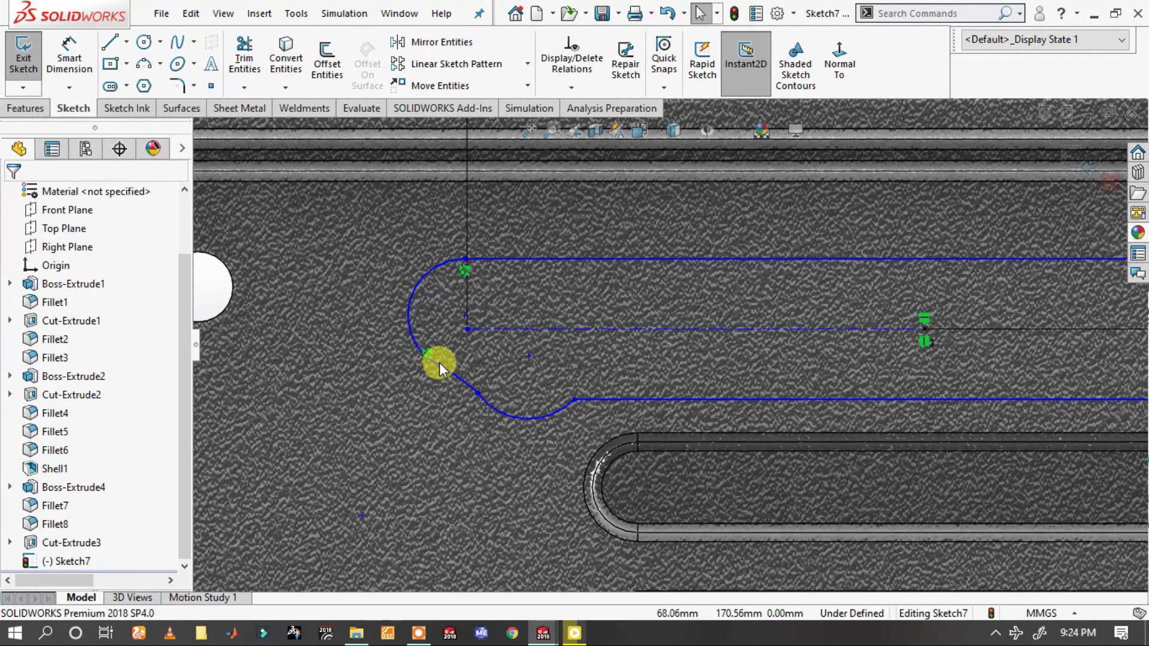
# - Reshape the hook, then make the middle arc, bottom arc and lower line tangent
pyautogui.moveTo(440, 362); pyautogui.dragTo(461, 347)
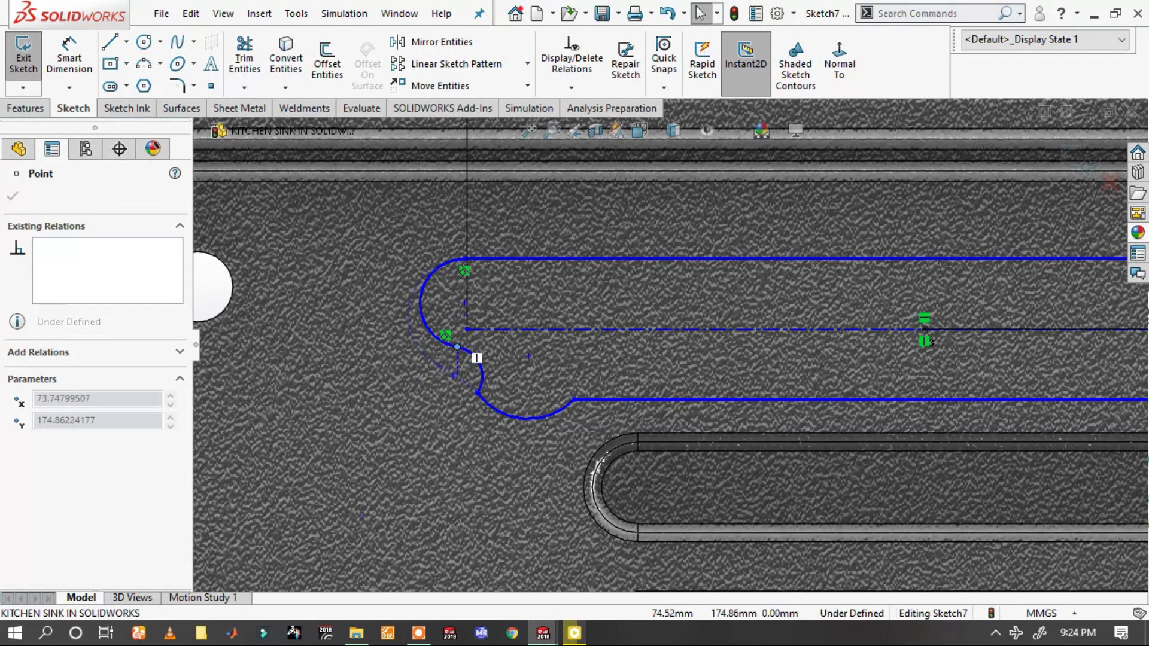
pyautogui.click(482, 381)
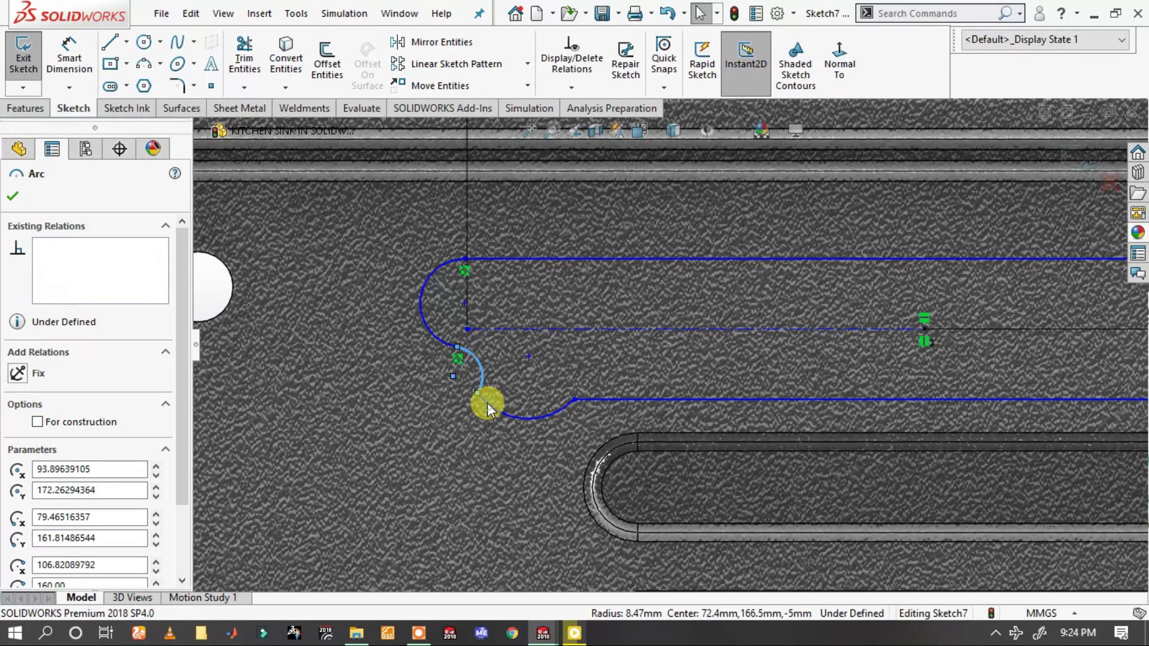
pyautogui.keyDown('ctrl'); pyautogui.click(488, 404); pyautogui.keyUp('ctrl')
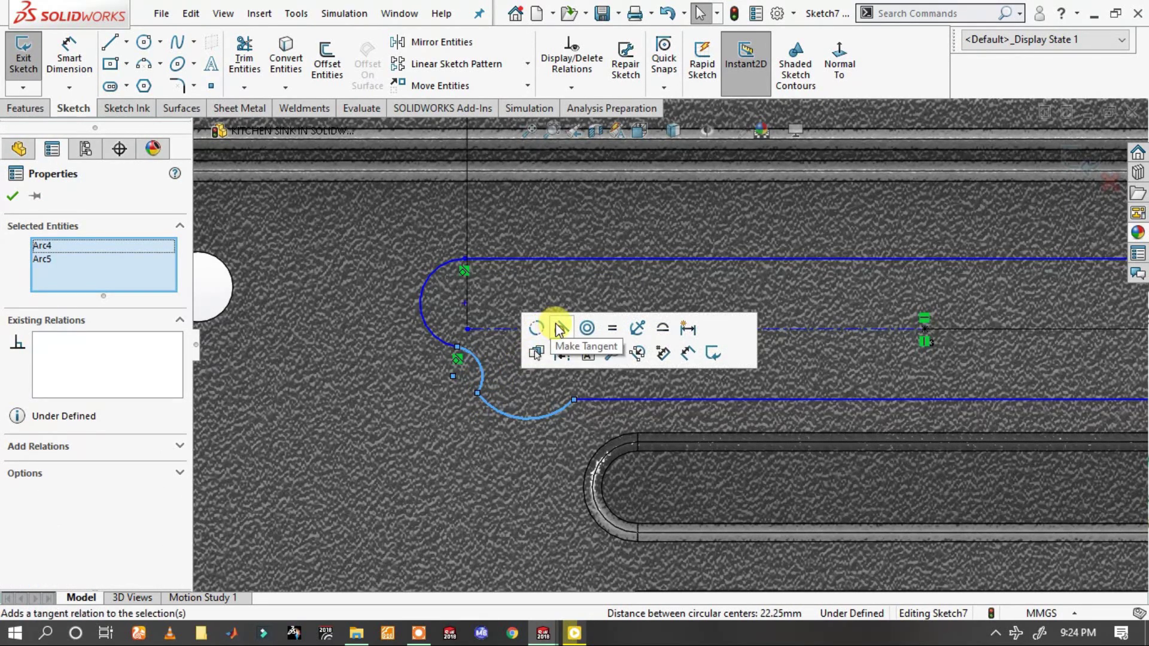
pyautogui.click(559, 329)
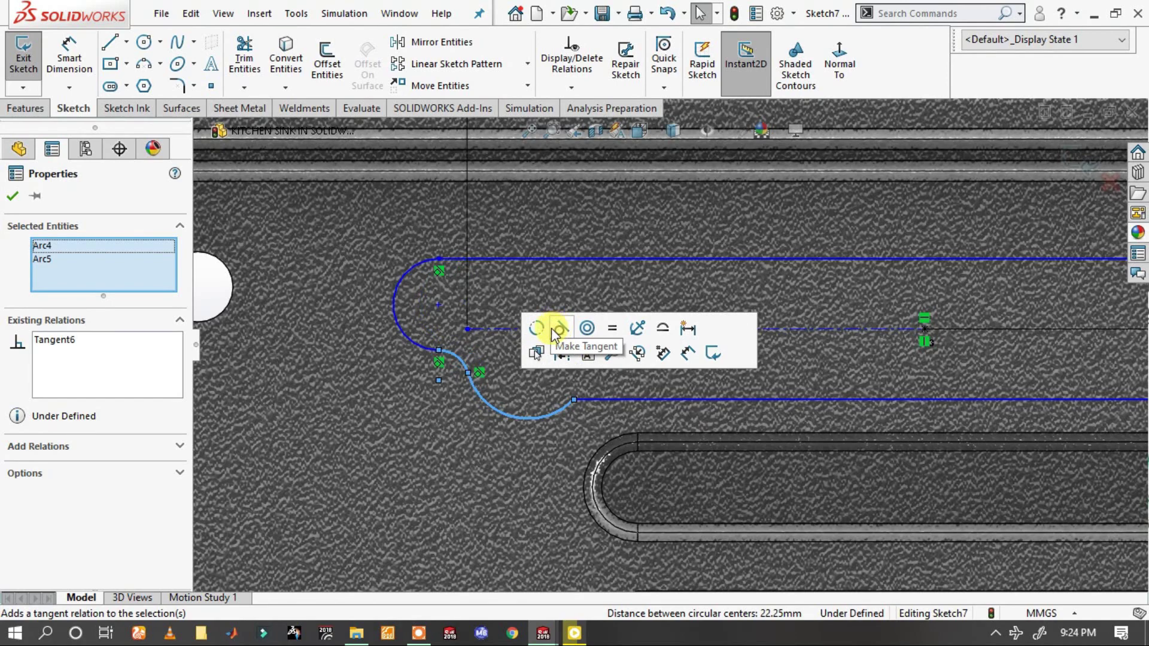
pyautogui.click(217, 299)
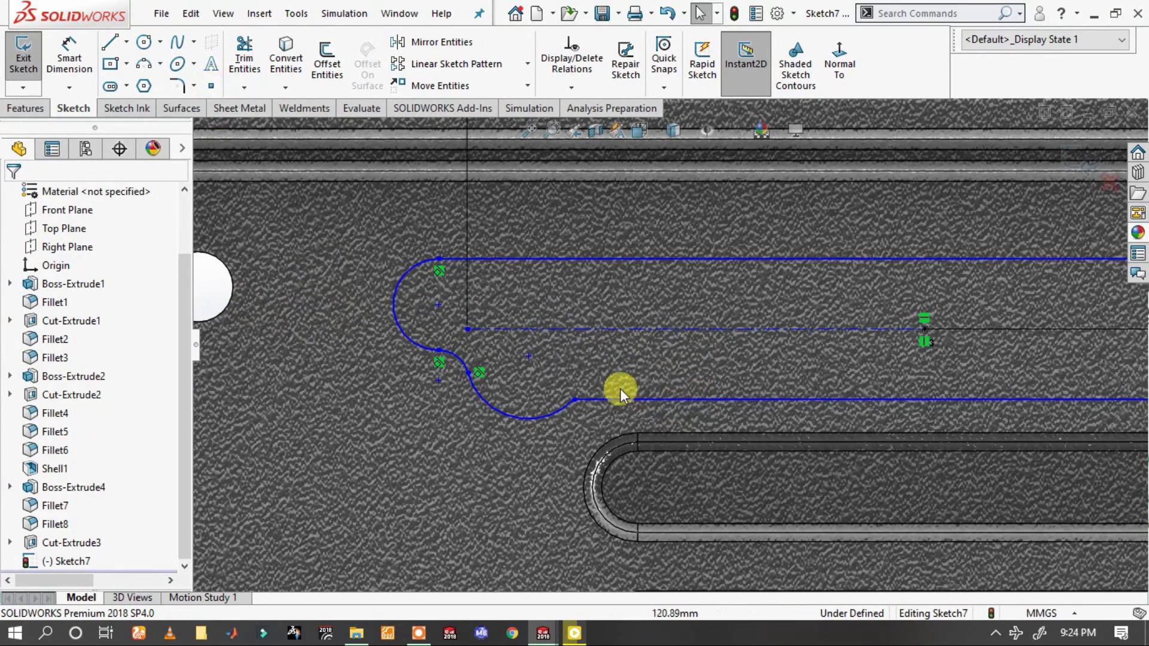
pyautogui.click(610, 399)
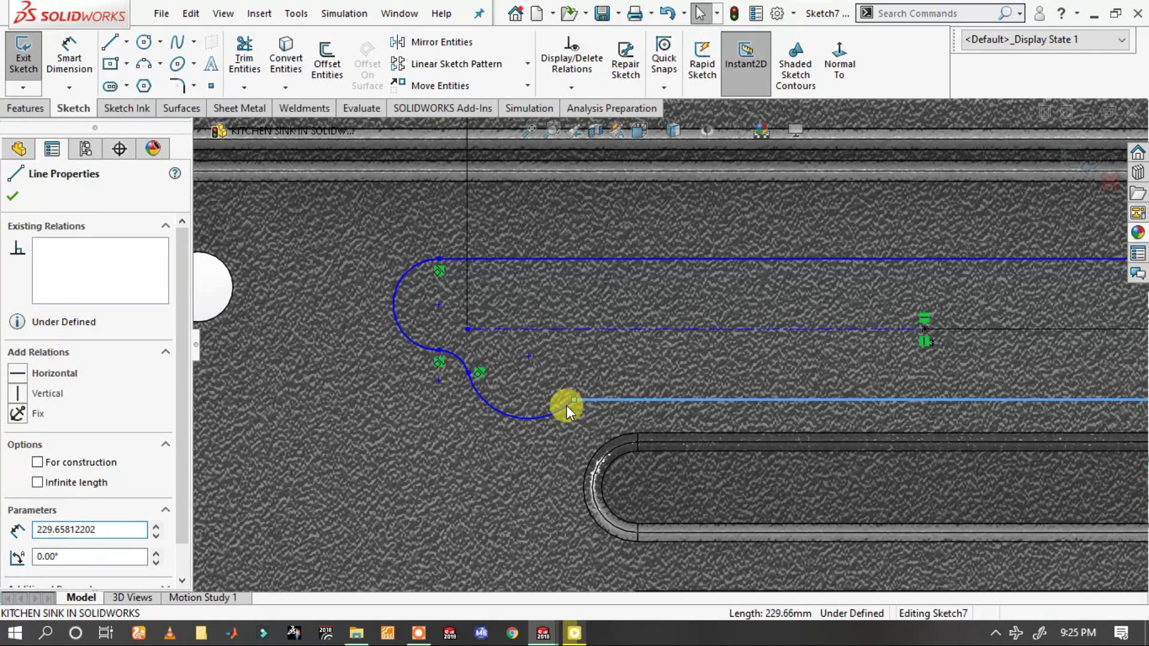
pyautogui.keyDown('ctrl'); pyautogui.click(566, 404); pyautogui.keyUp('ctrl')
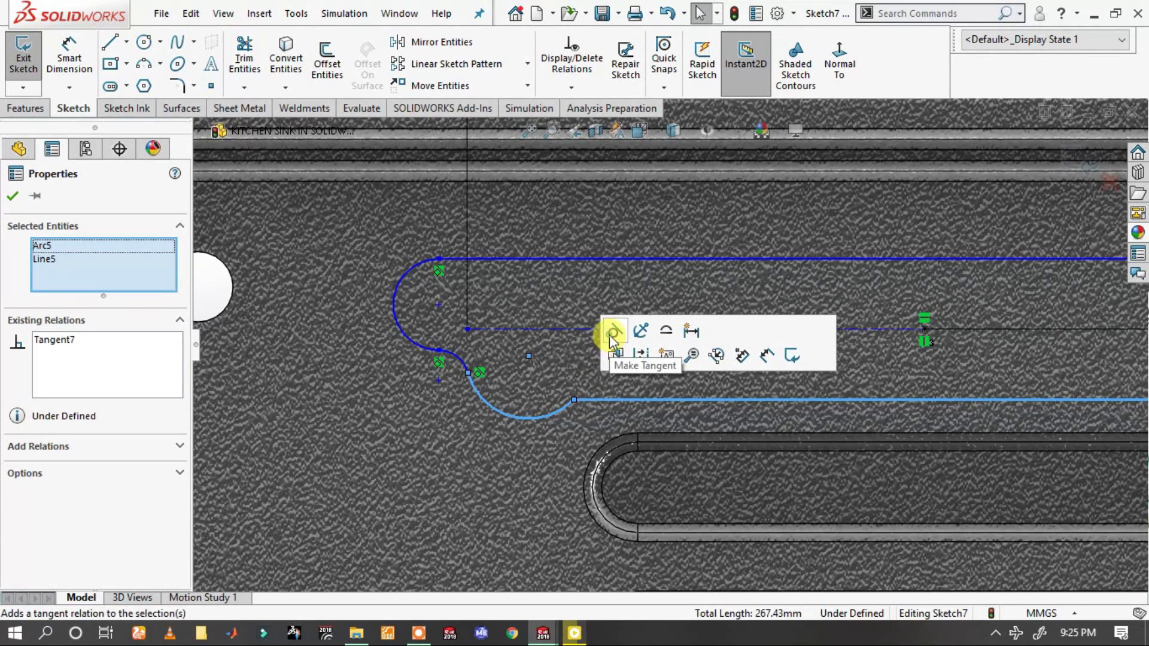
pyautogui.click(228, 291)
# - Give the large end arc and small middle arc 10 mm radii
pyautogui.click(70, 56)
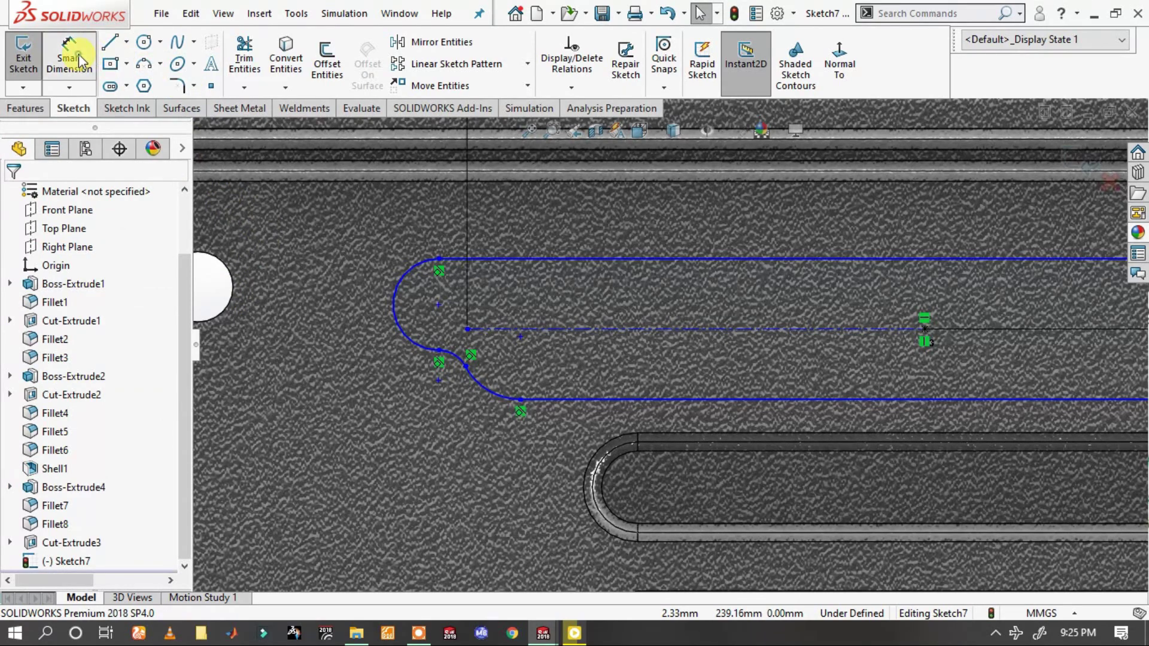
pyautogui.click(420, 265)
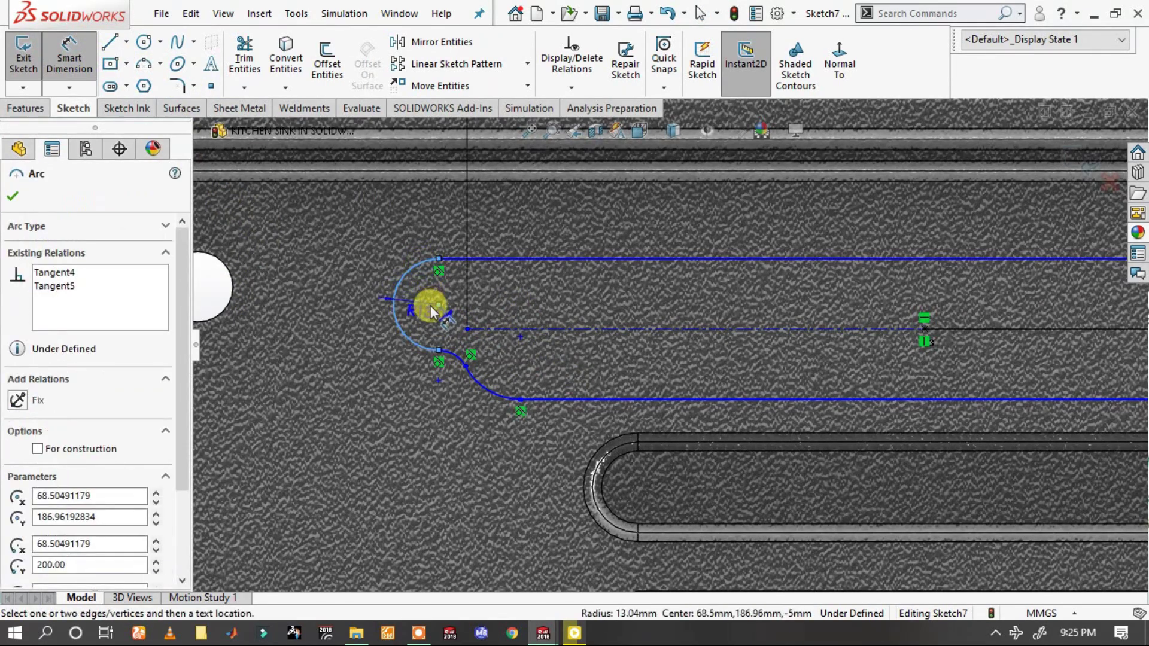
pyautogui.click(482, 304)
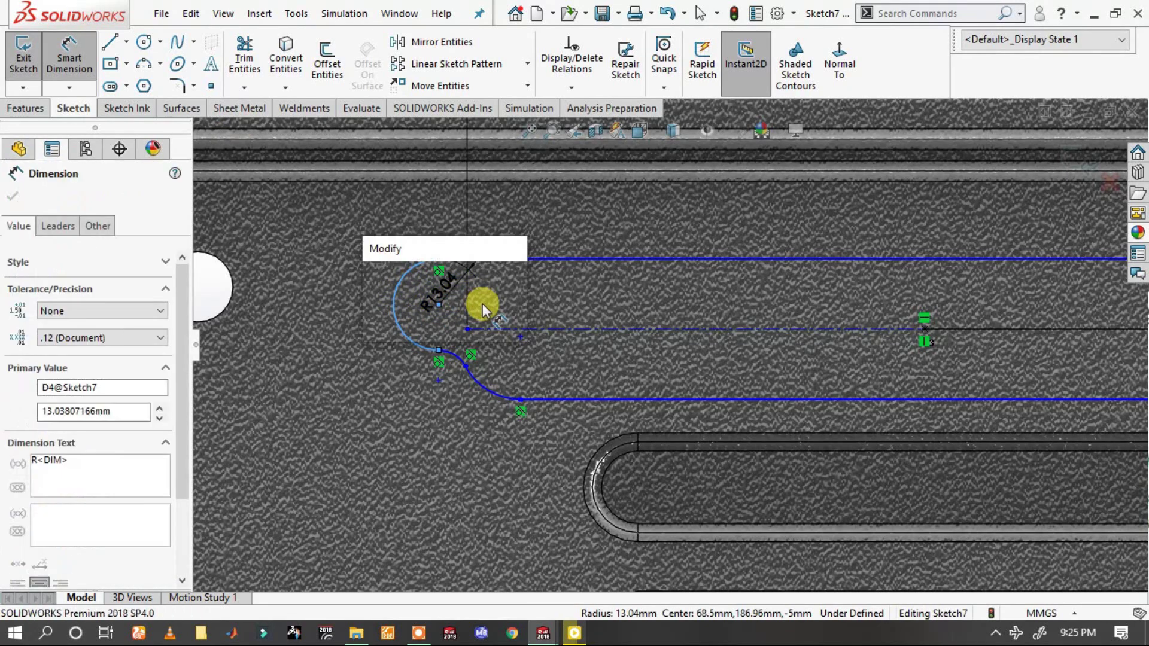
pyautogui.write('10')
pyautogui.press('Return')
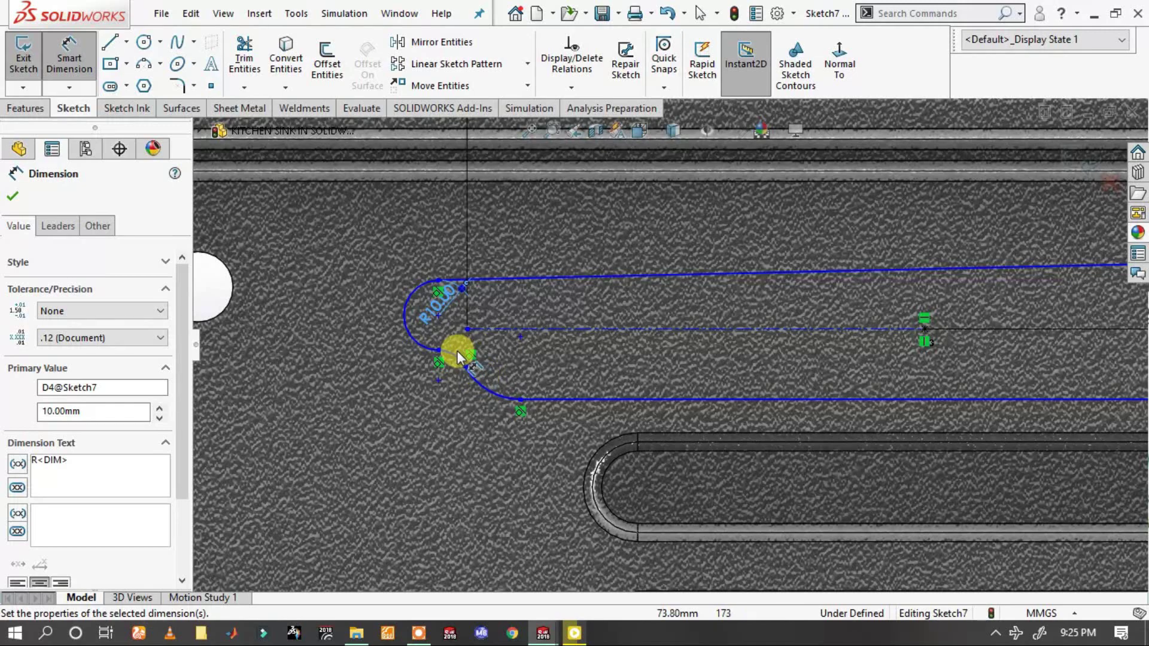
pyautogui.moveTo(452, 353); pyautogui.dragTo(445, 393)
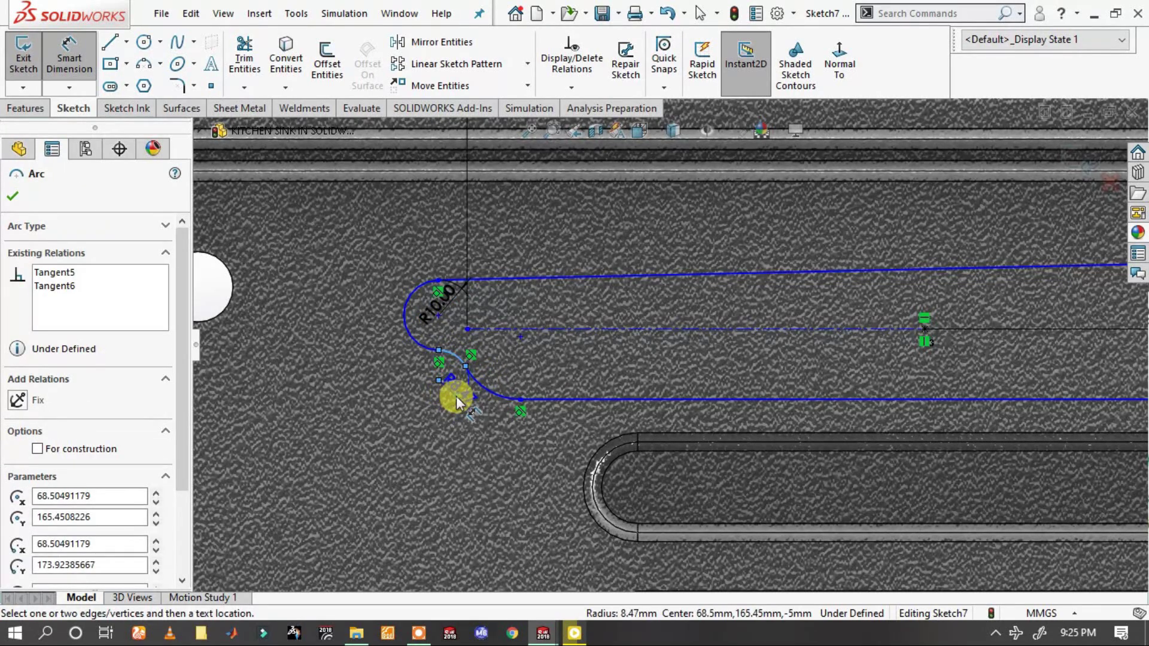
pyautogui.click(456, 396)
pyautogui.press('Return')
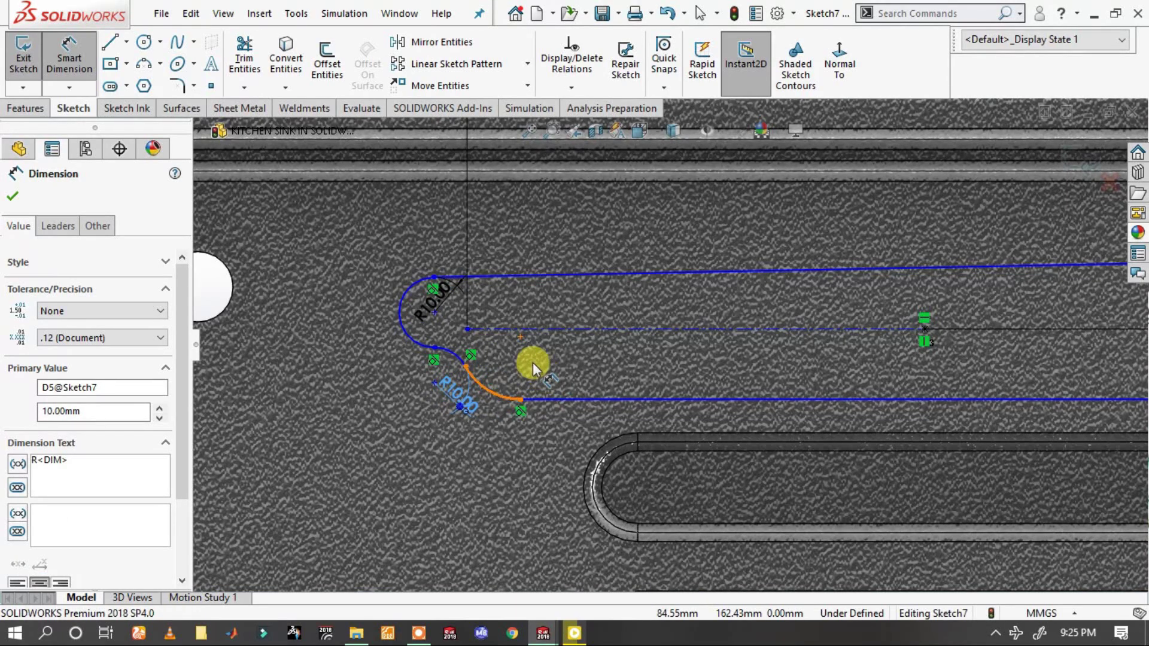
# - Give the bottom hook arc a 15 mm radius
pyautogui.click(503, 431)
pyautogui.click(471, 455)
pyautogui.write('15')
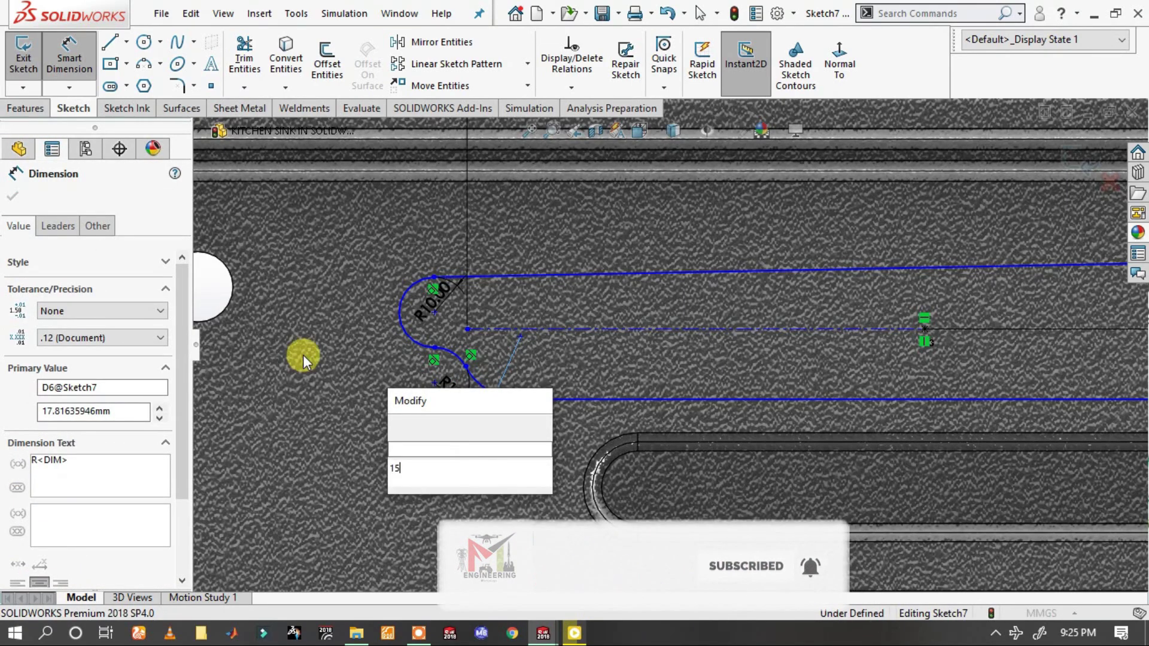
pyautogui.click(303, 355)
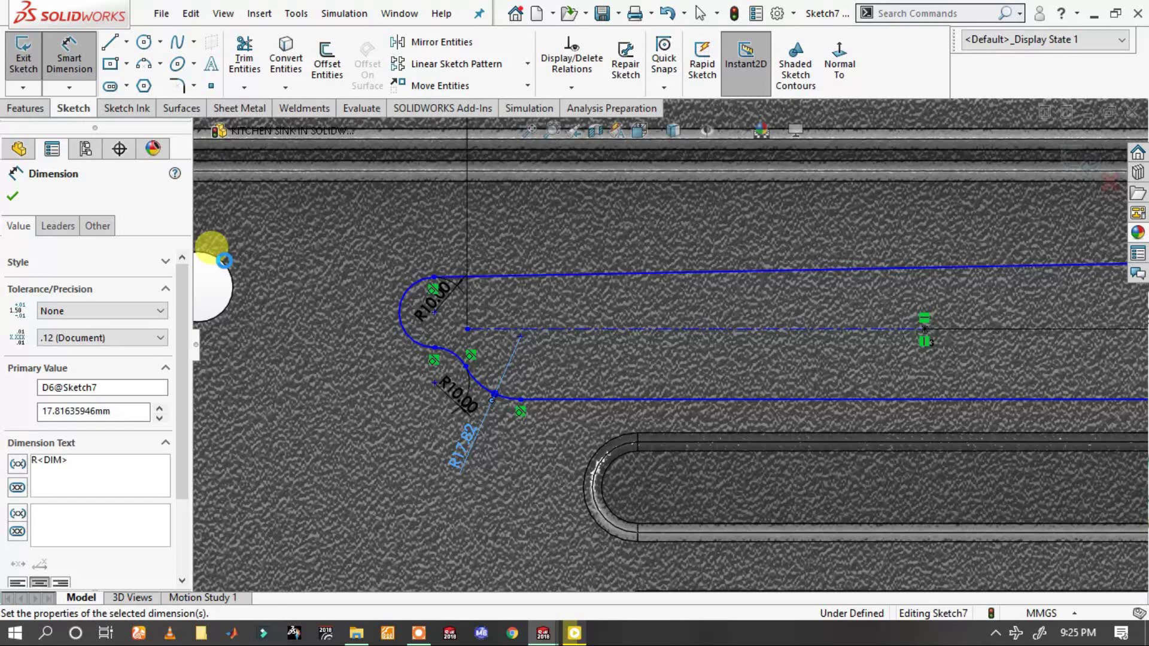
pyautogui.write('15')
pyautogui.press('Return')
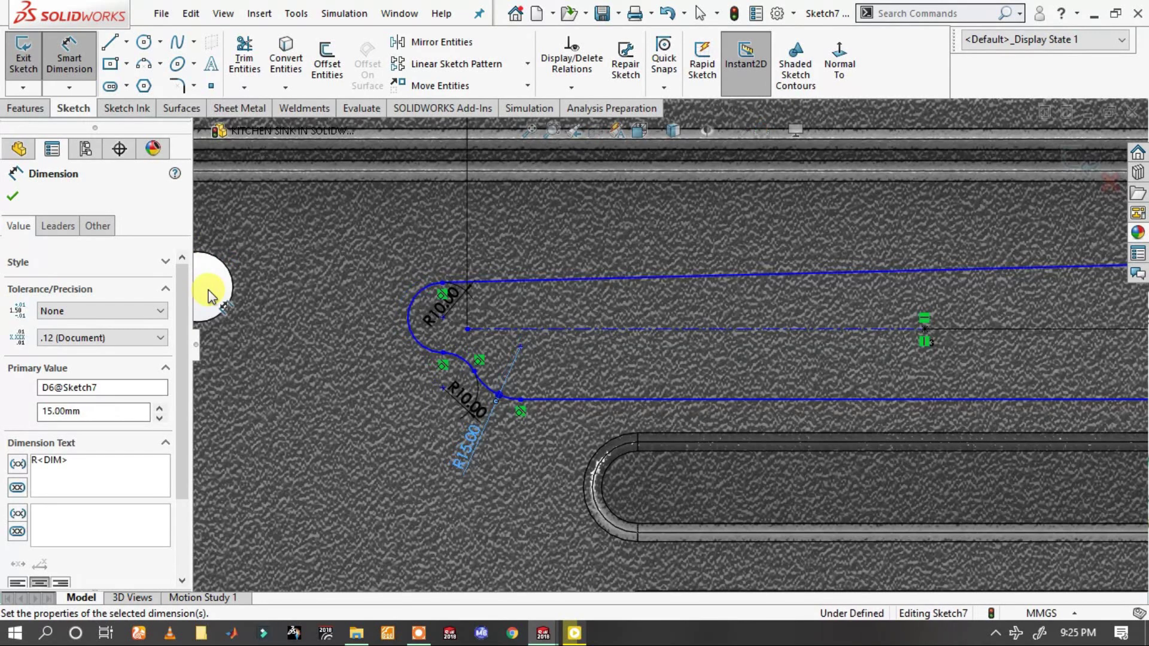
pyautogui.click(207, 293)
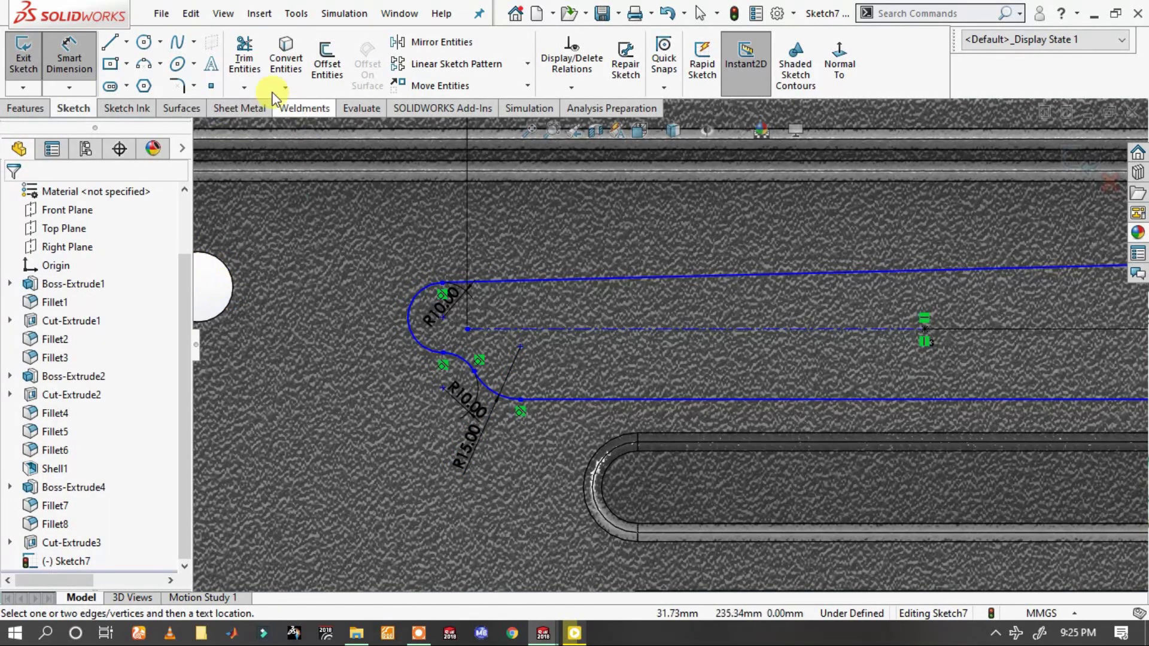
# - Make the groove slot's top line and centre line horizontal
pyautogui.click(66, 52)
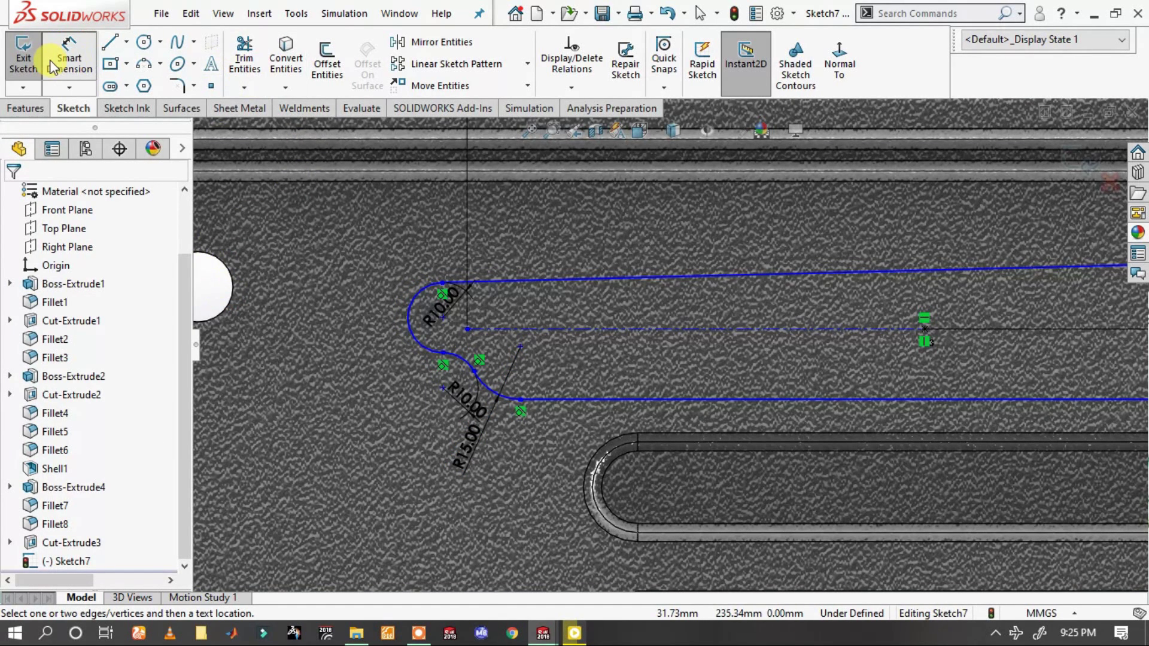
pyautogui.click(646, 277)
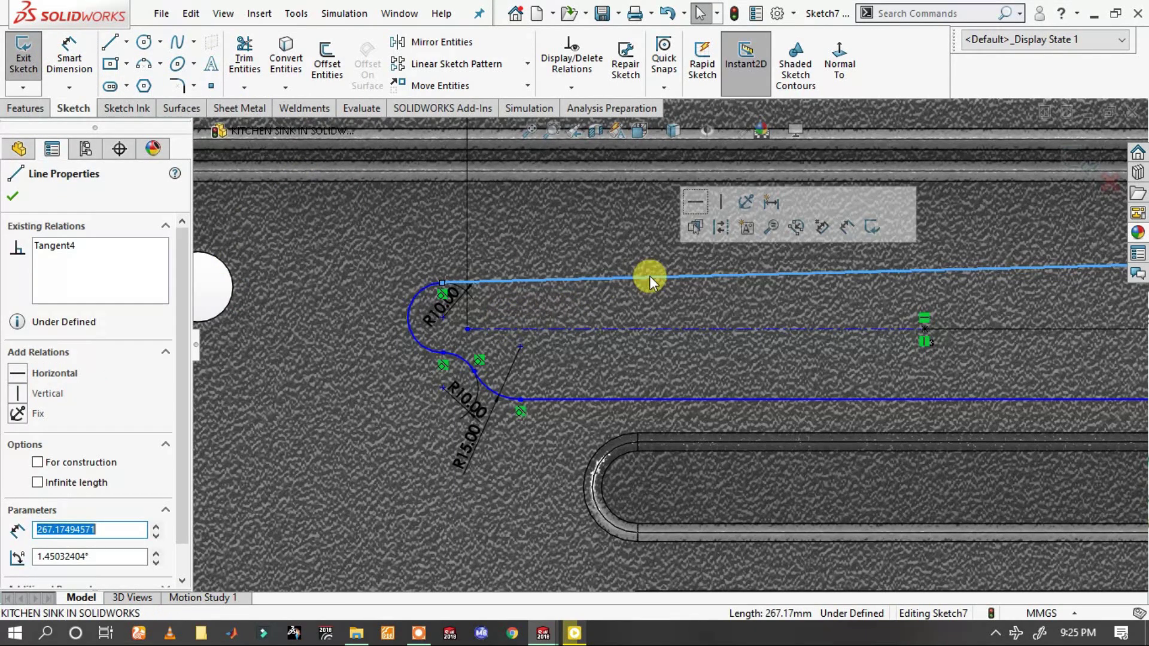
pyautogui.click(692, 201)
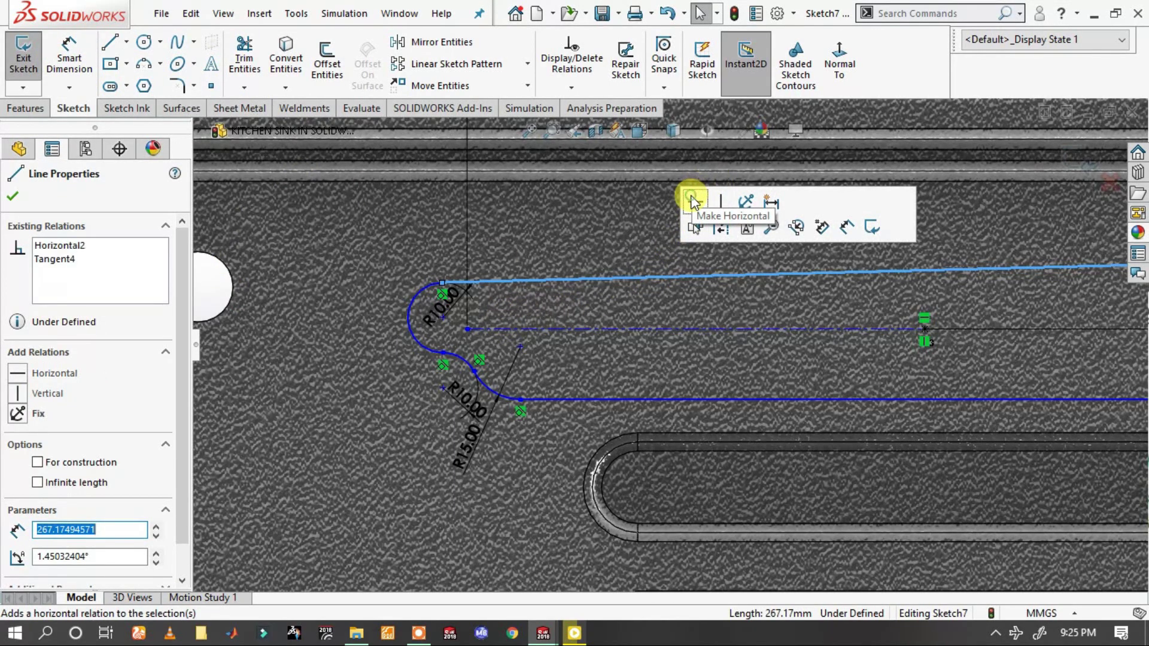
pyautogui.click(198, 271)
pyautogui.scroll(3, 538, 371)
pyautogui.scroll(2, 742, 414)
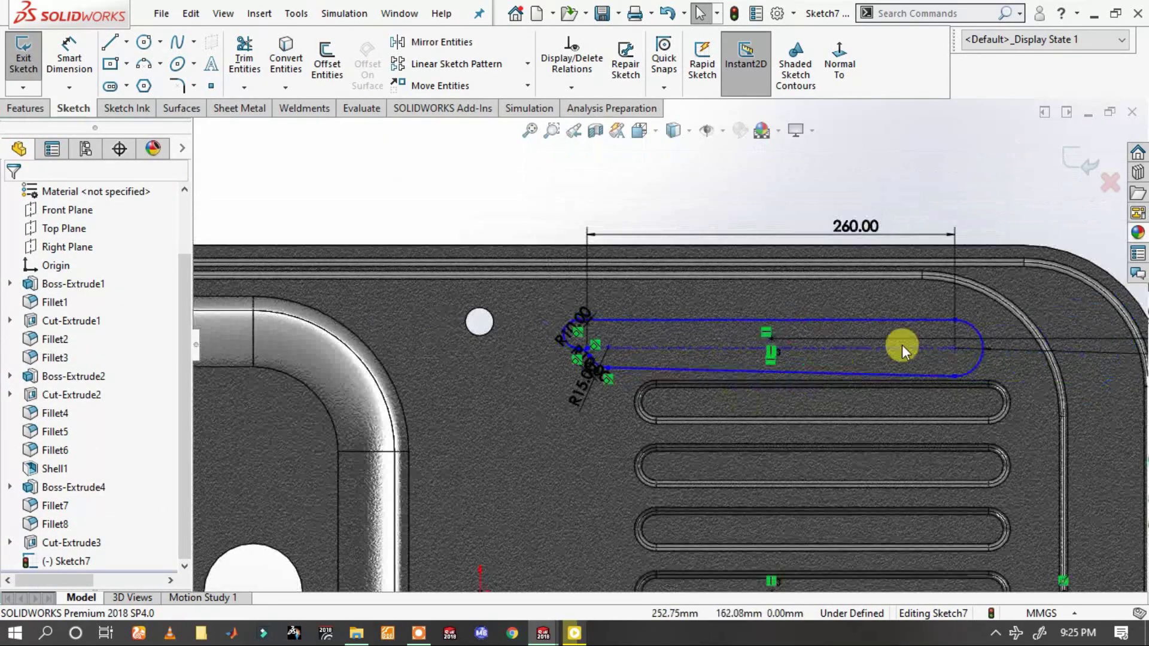
pyautogui.scroll(1, 902, 345)
pyautogui.scroll(2, 947, 355)
pyautogui.scroll(1, 968, 387)
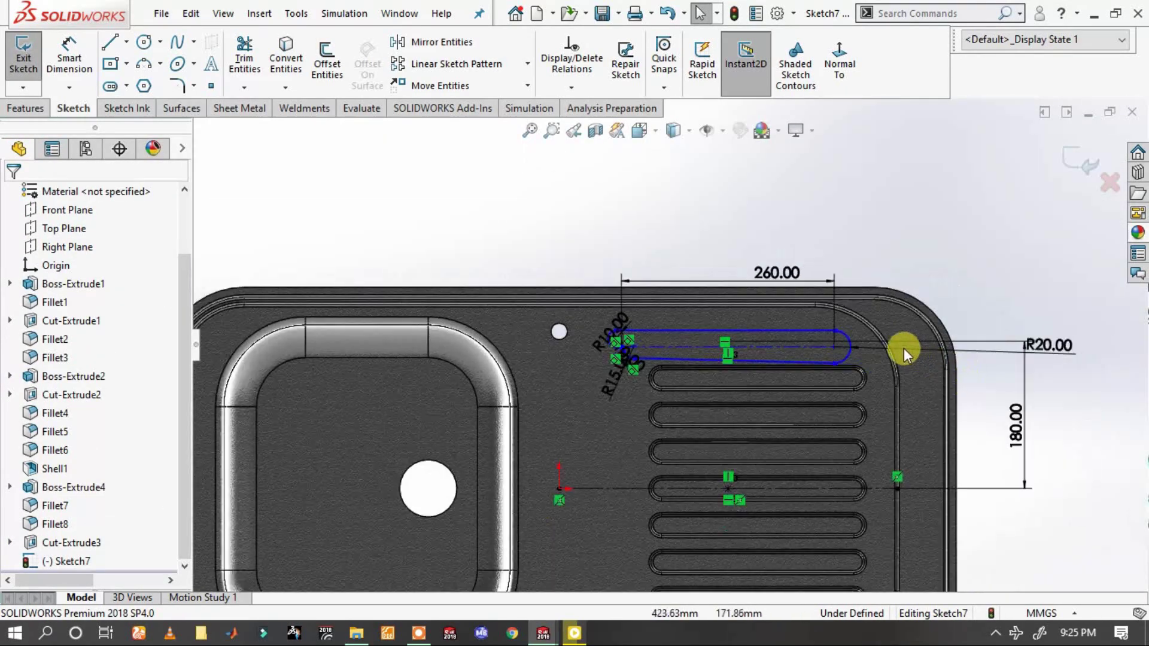
pyautogui.click(814, 347)
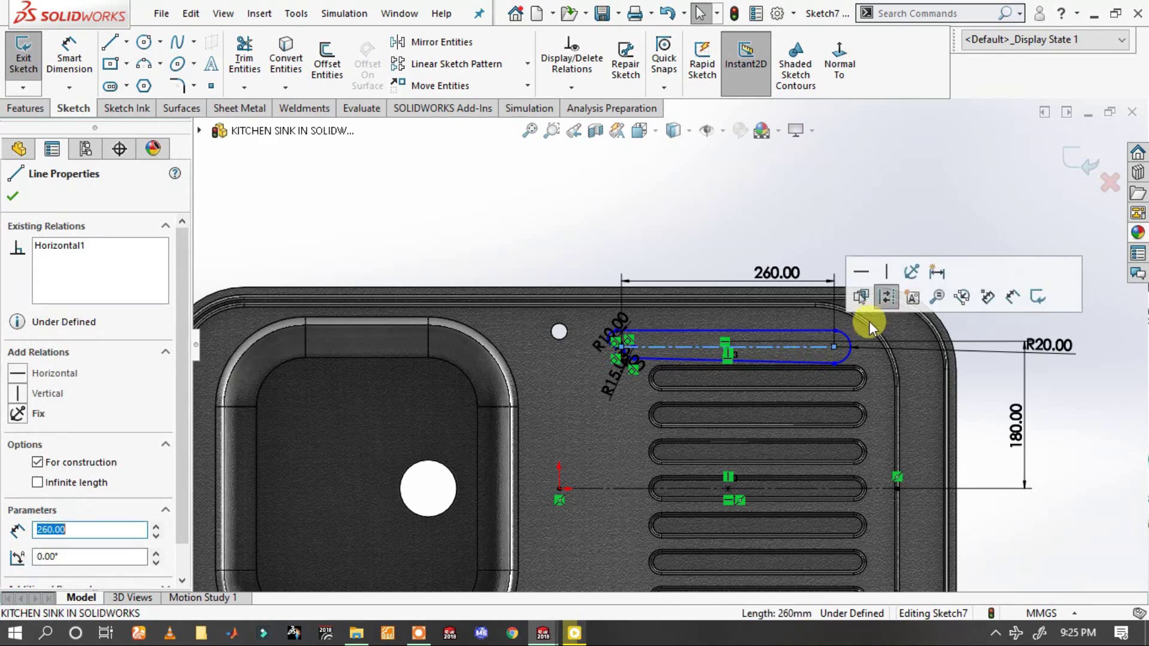
pyautogui.click(862, 273)
pyautogui.click(857, 226)
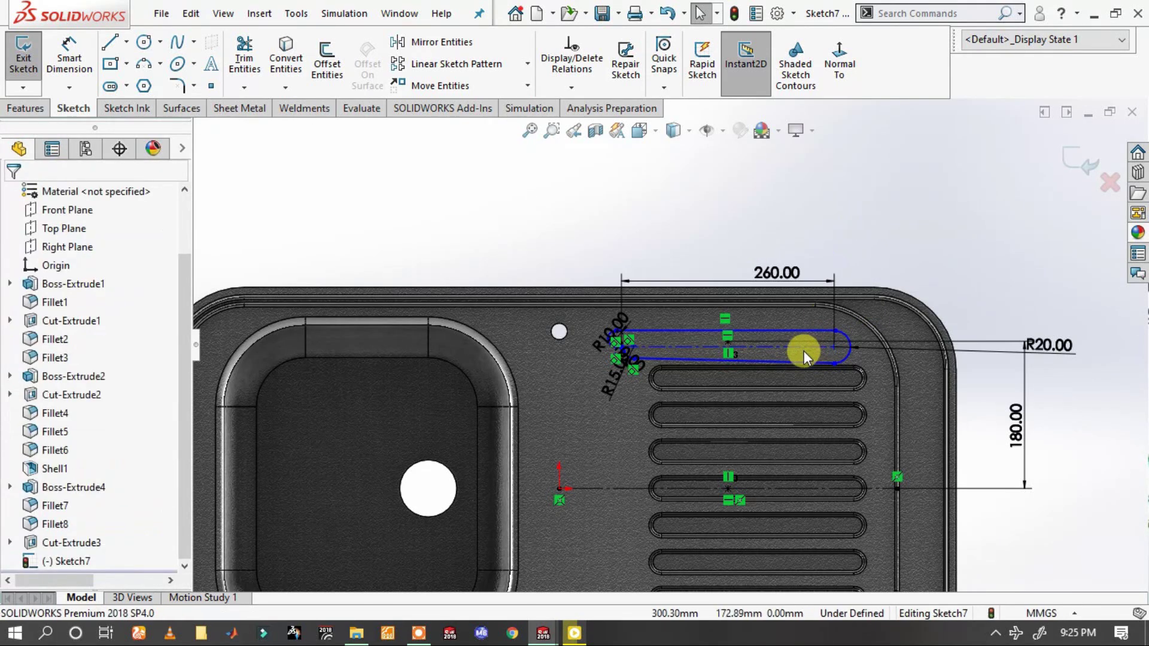
# - Make the slot's 244.77 mm bottom line horizontal
pyautogui.click(796, 360)
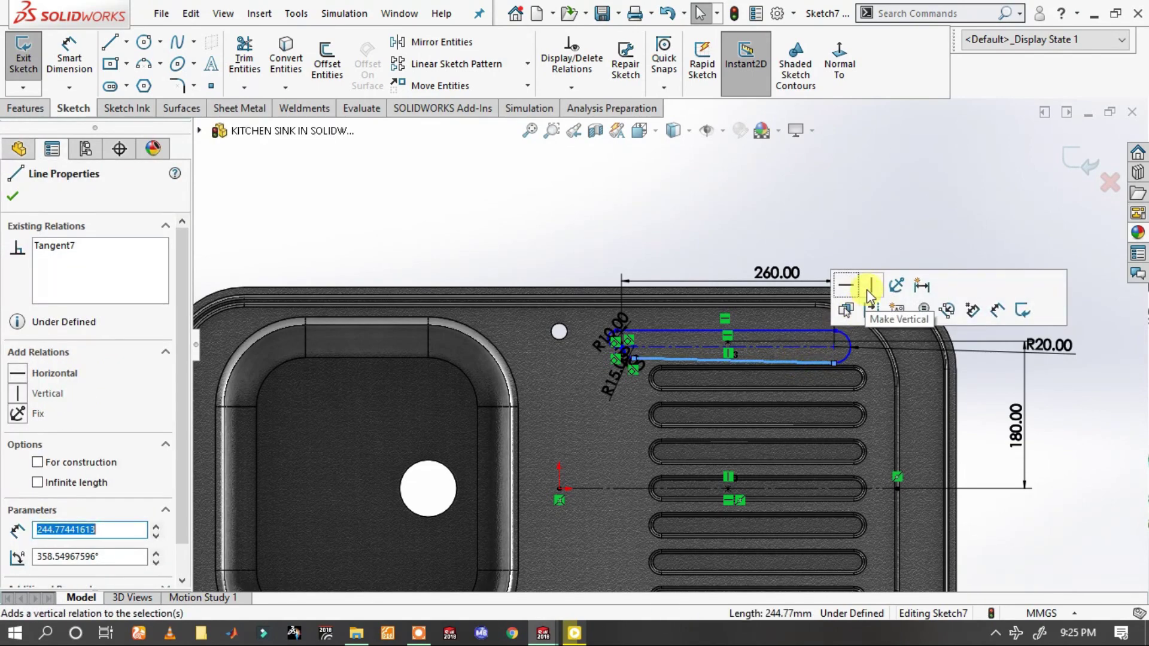
pyautogui.click(850, 288)
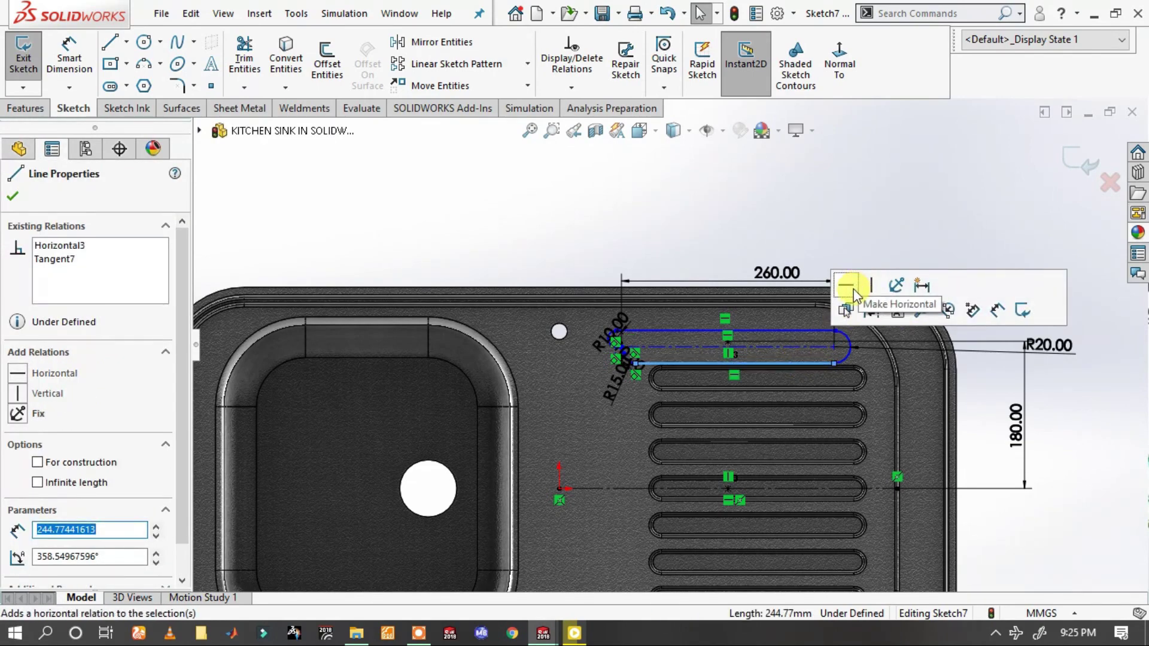
pyautogui.click(903, 218)
pyautogui.scroll(-2, 840, 346)
pyautogui.scroll(-1, 840, 346)
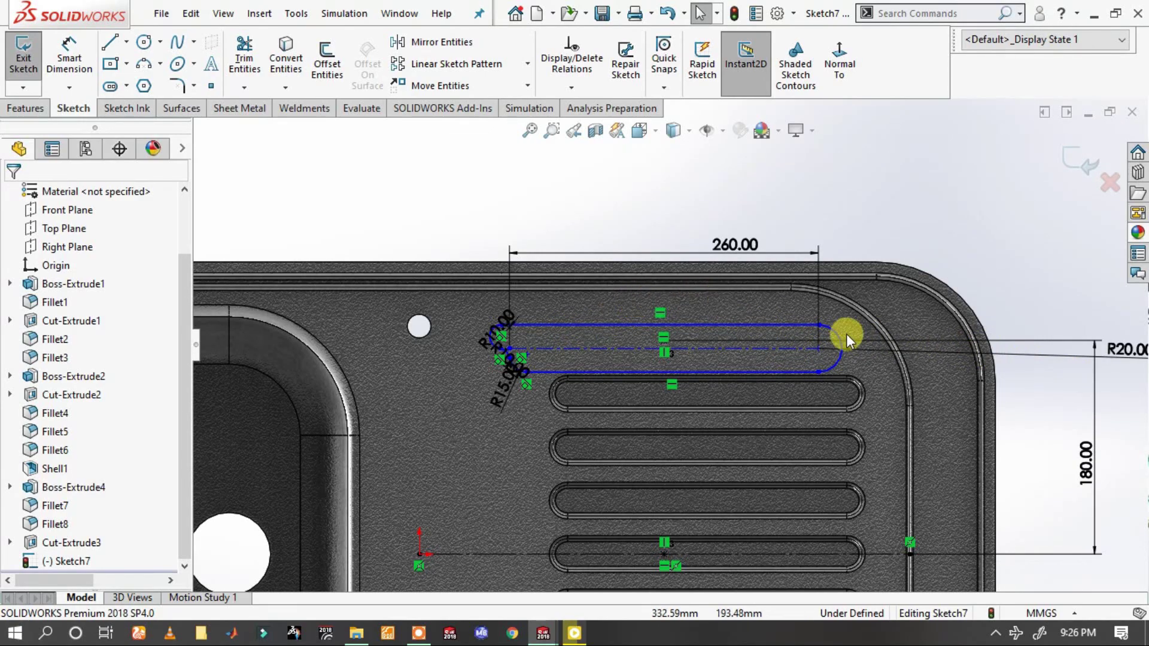
# - Change the slot's 180 mm vertical offset dimension to 190 mm
pyautogui.click(1078, 460)
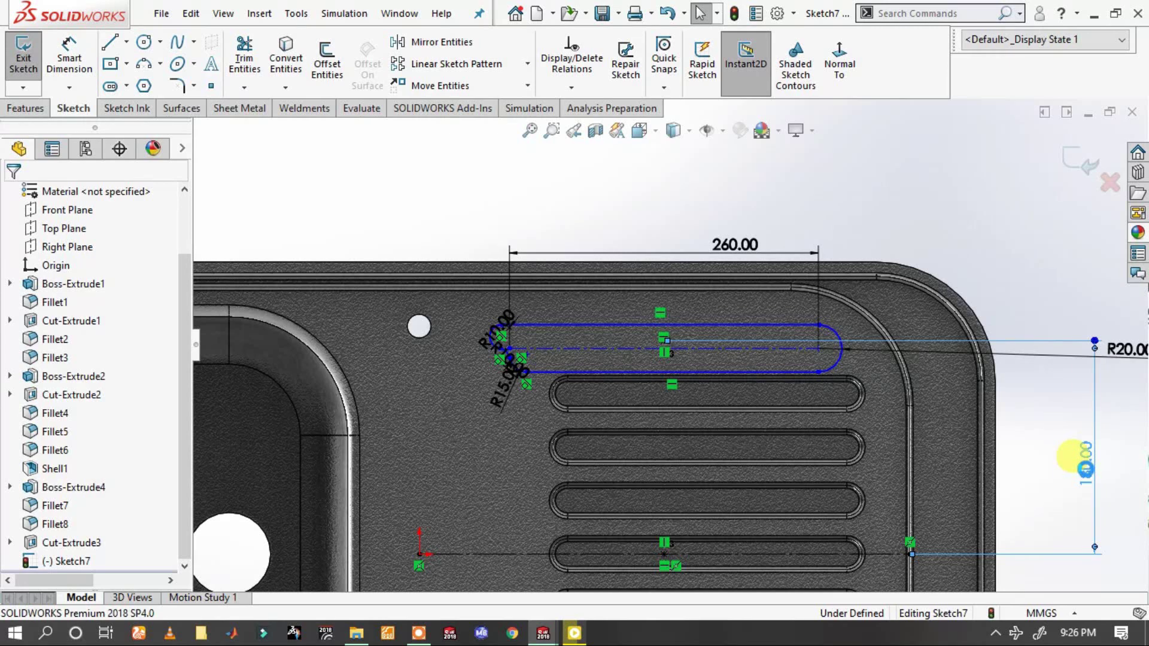
pyautogui.doubleClick(1075, 458)
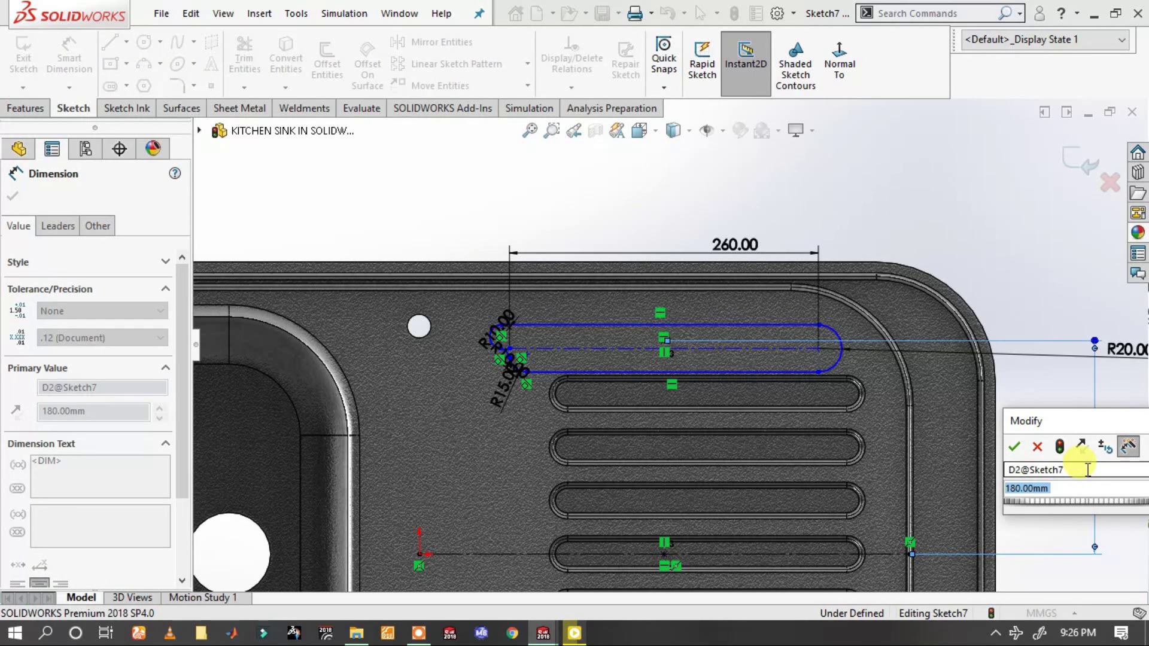
pyautogui.write('90')
pyautogui.press('Return')
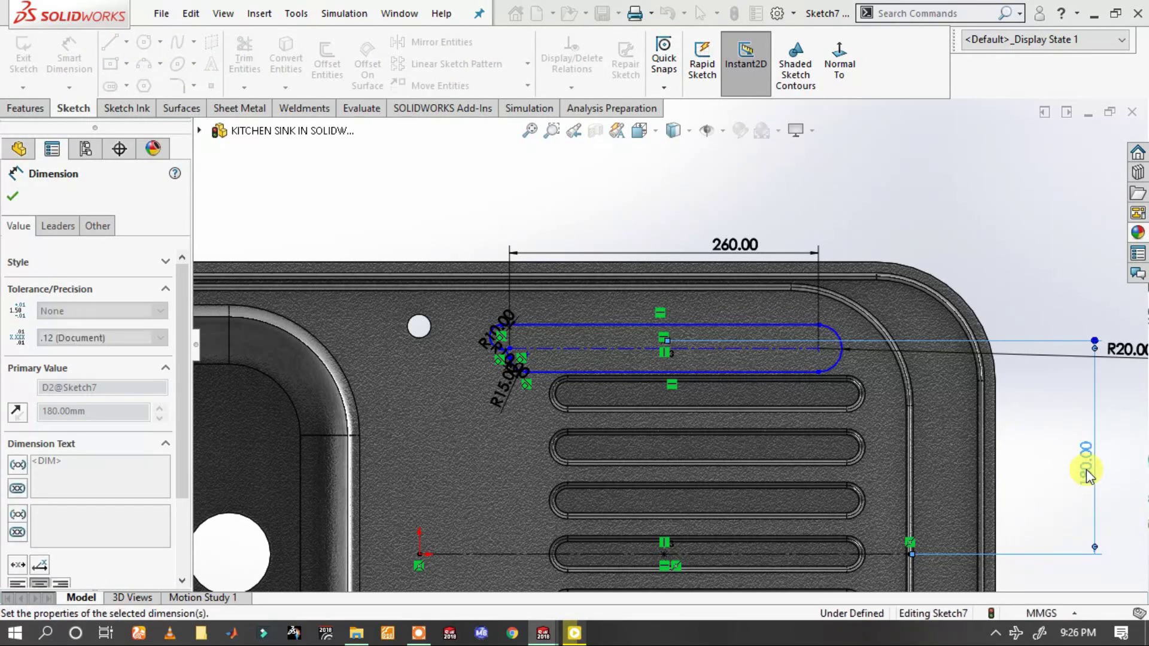
pyautogui.click(974, 267)
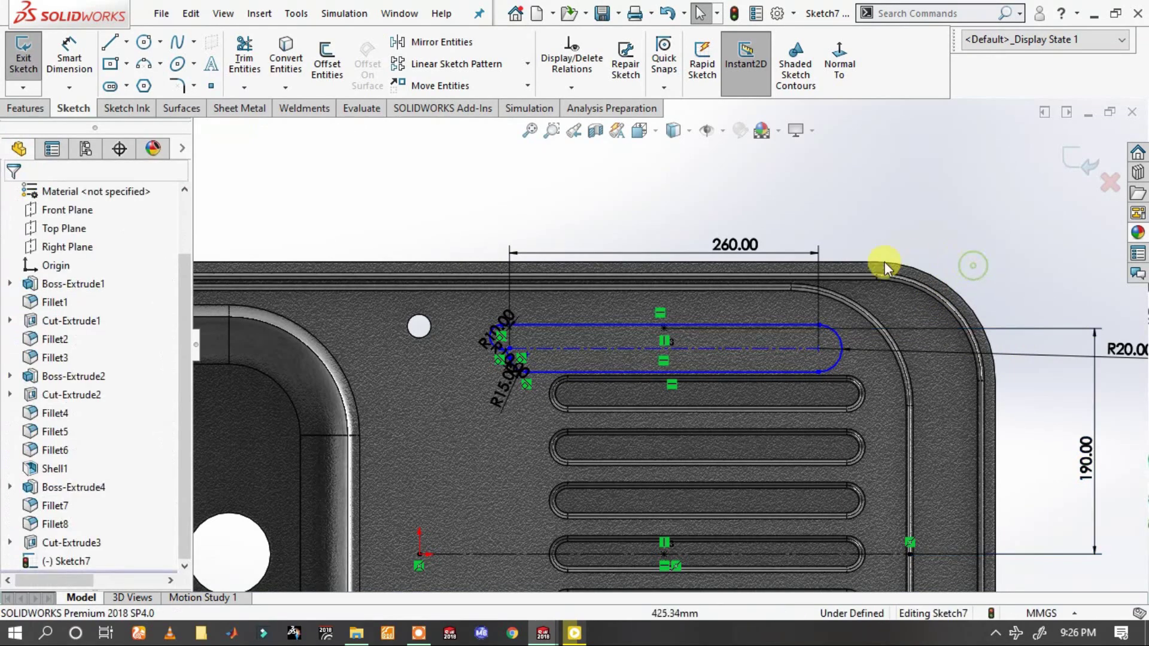
# - Make the slot's centre line coincident with its positioning point
pyautogui.scroll(-3, 677, 332)
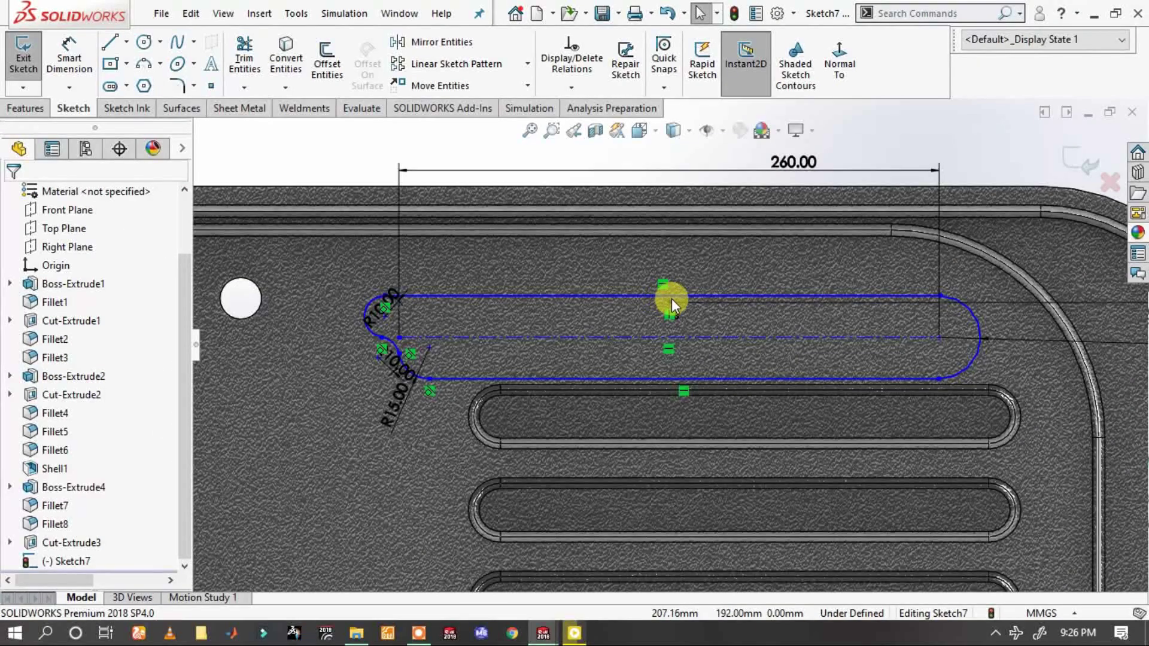
pyautogui.click(670, 303)
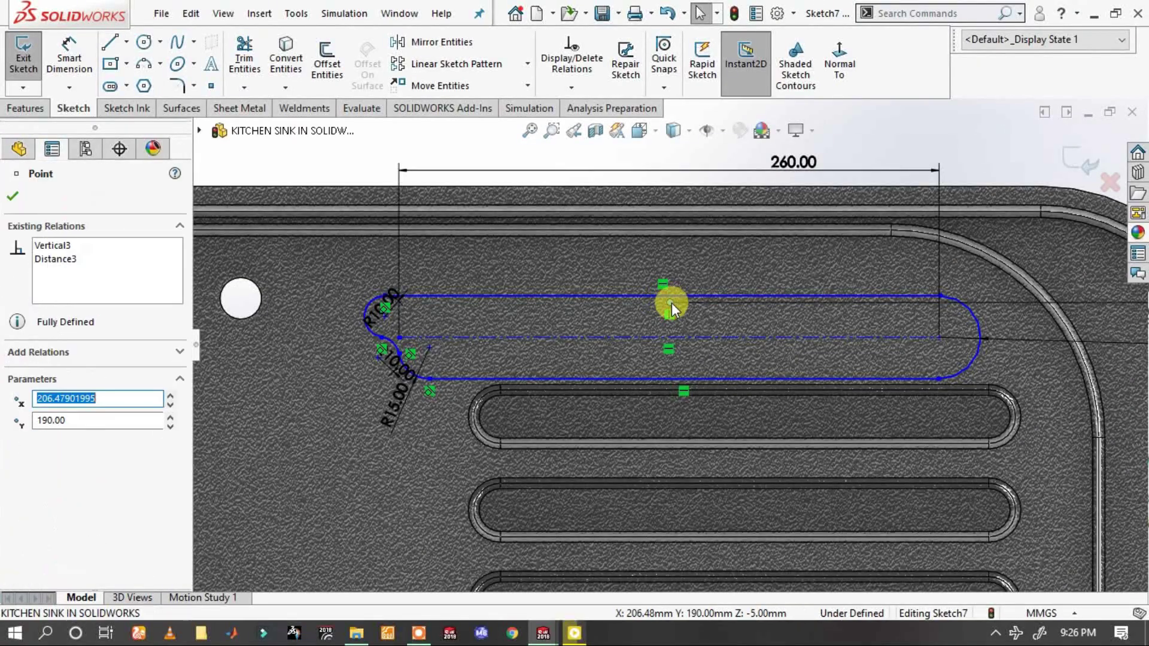
pyautogui.keyDown('ctrl'); pyautogui.click(647, 337); pyautogui.keyUp('ctrl')
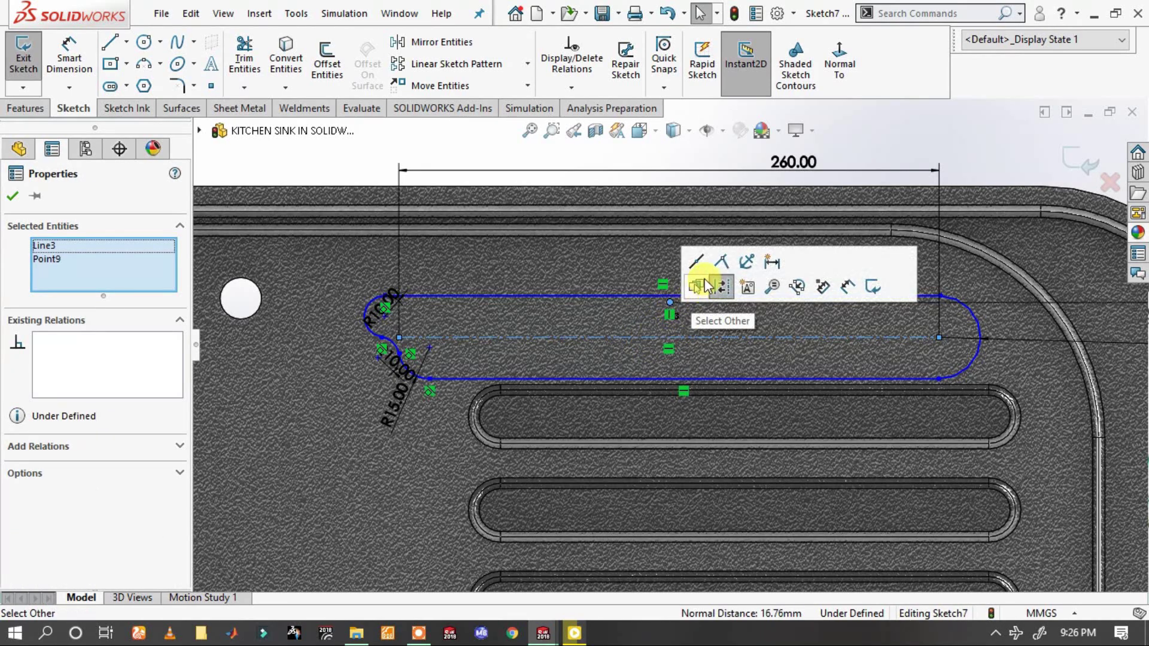
pyautogui.click(712, 267)
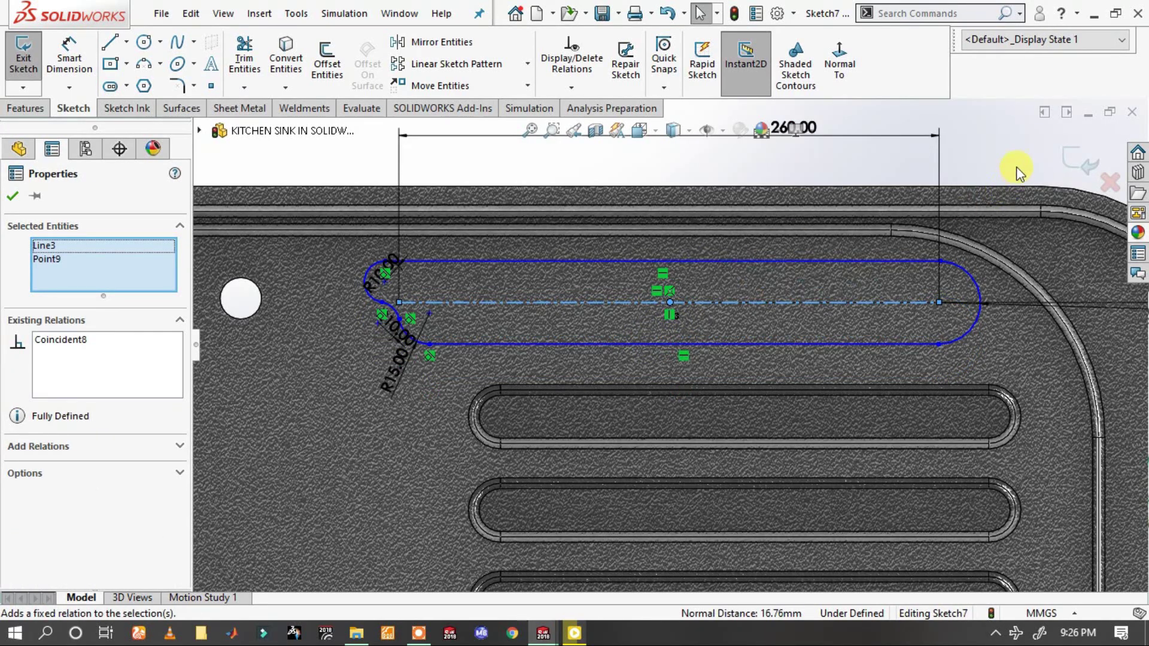
pyautogui.click(1000, 162)
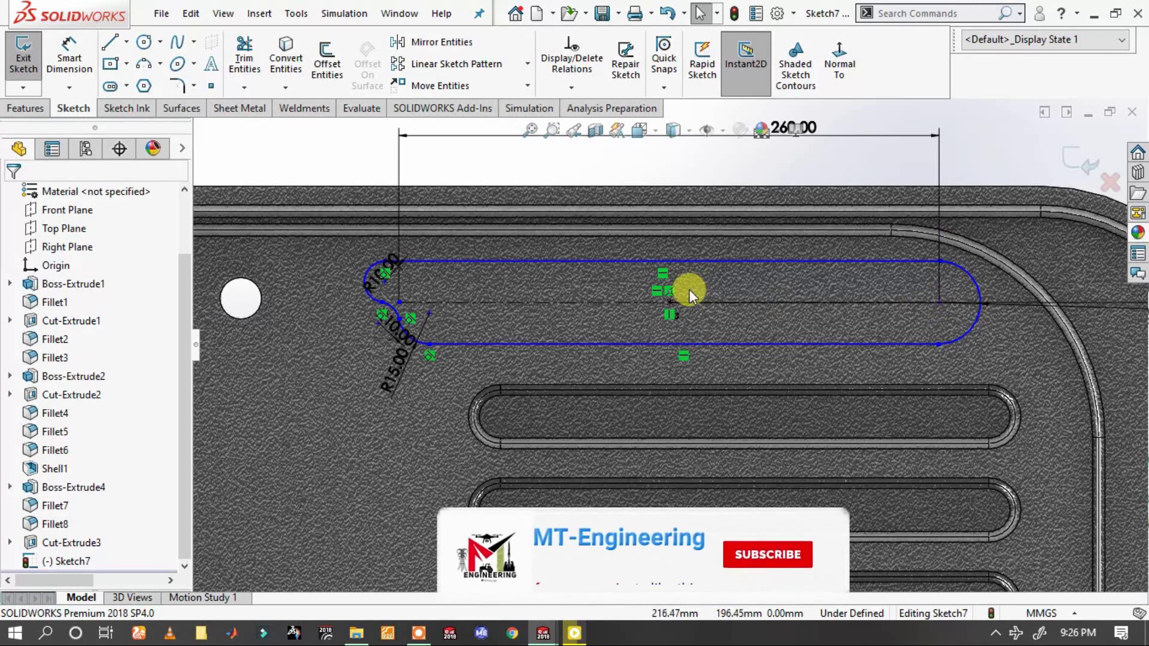
# - Check the slot's points and move the R20.00 radius label clear of the slot
pyautogui.click(670, 301)
pyautogui.scroll(3, 682, 347)
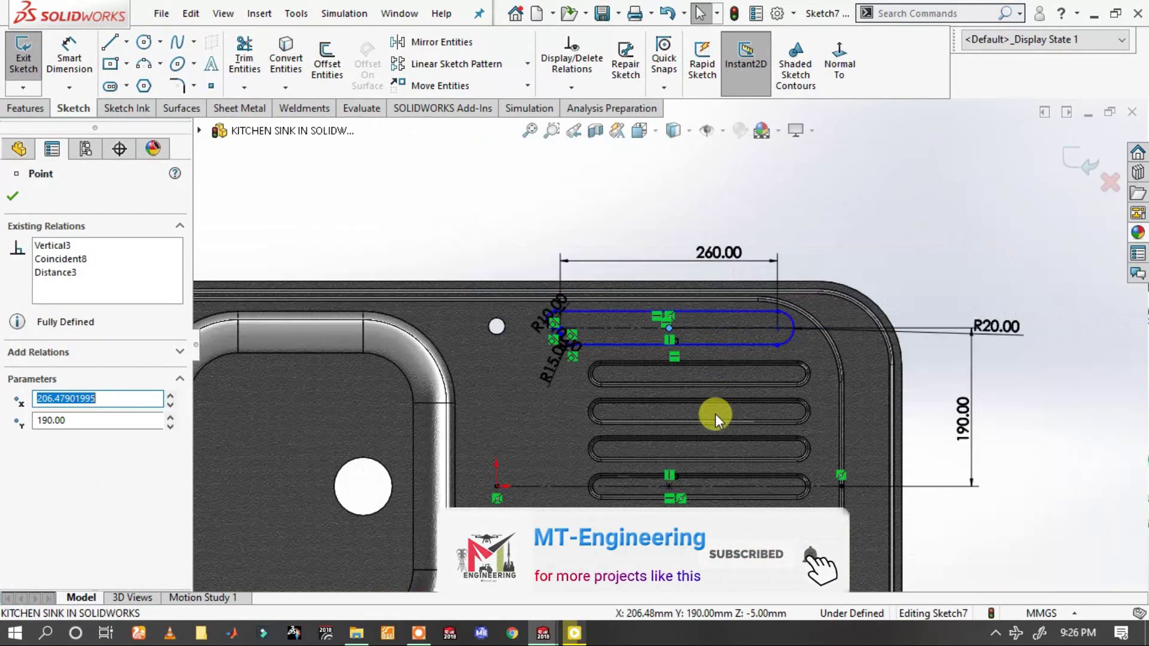
pyautogui.keyDown('ctrl'); pyautogui.click(667, 484); pyautogui.keyUp('ctrl')
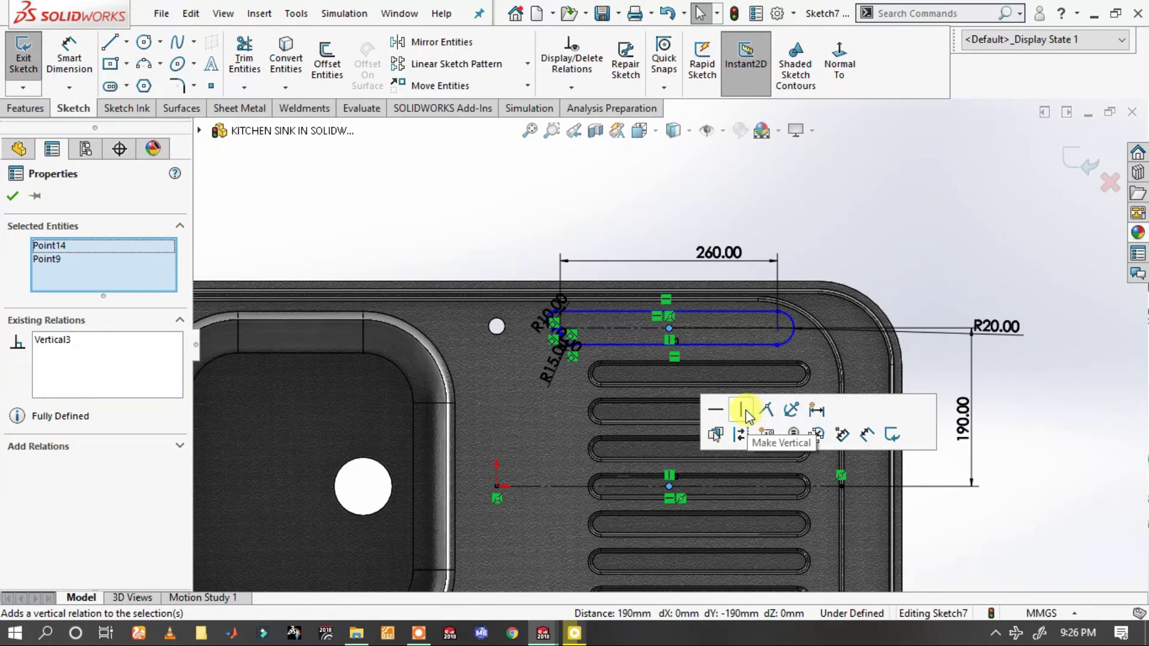
pyautogui.click(874, 261)
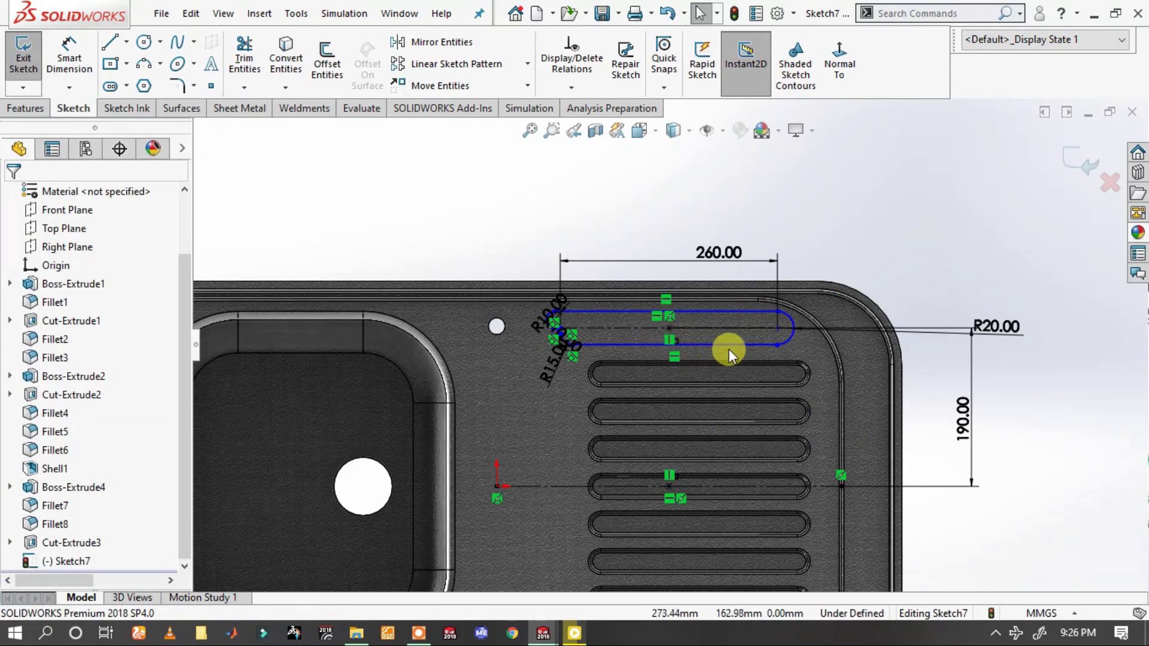
pyautogui.scroll(-2, 790, 325)
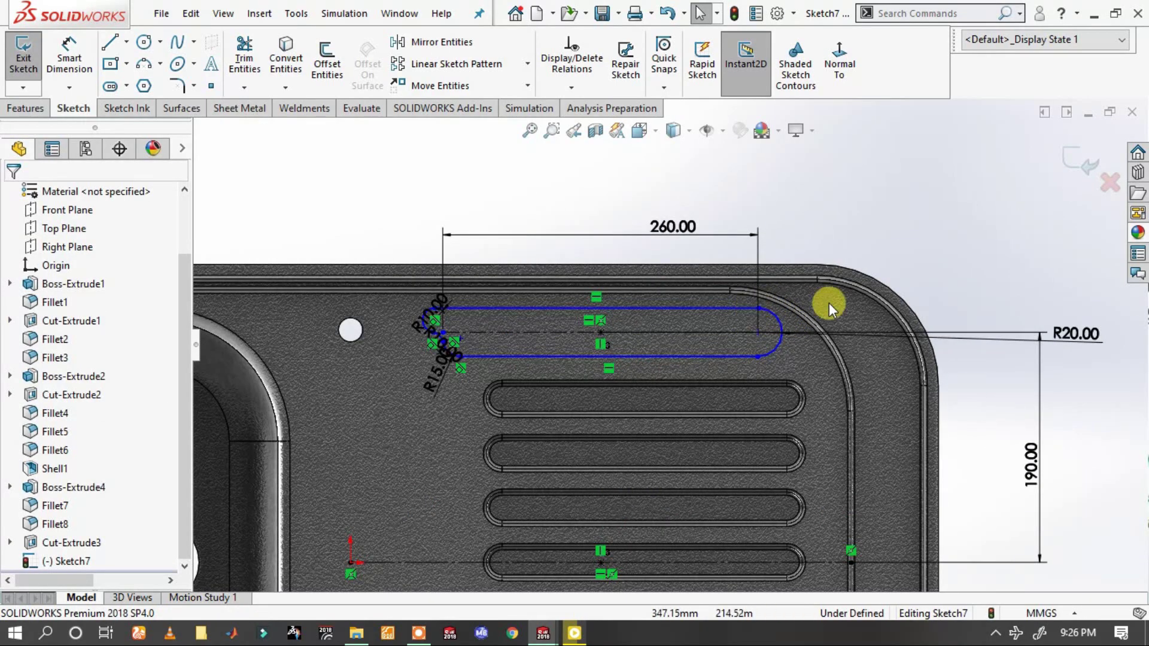
pyautogui.moveTo(1086, 339); pyautogui.dragTo(1064, 273)
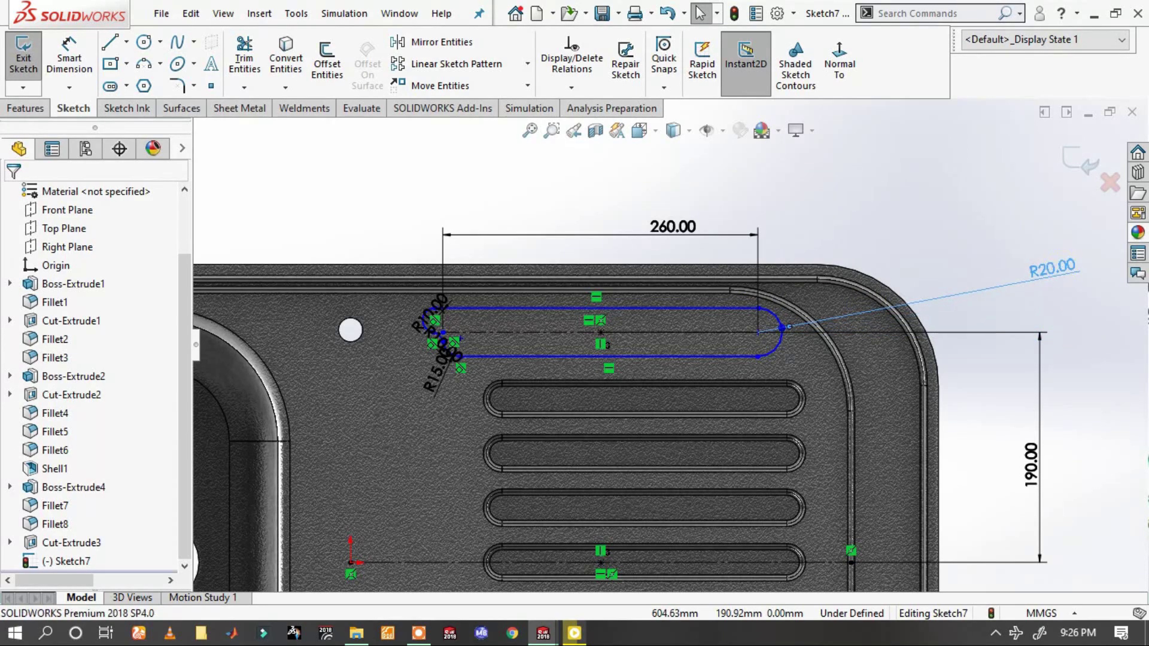
# - Box-select the whole slot sketch with its dimensions and mirror it
pyautogui.click(766, 306)
pyautogui.scroll(-2, 455, 342)
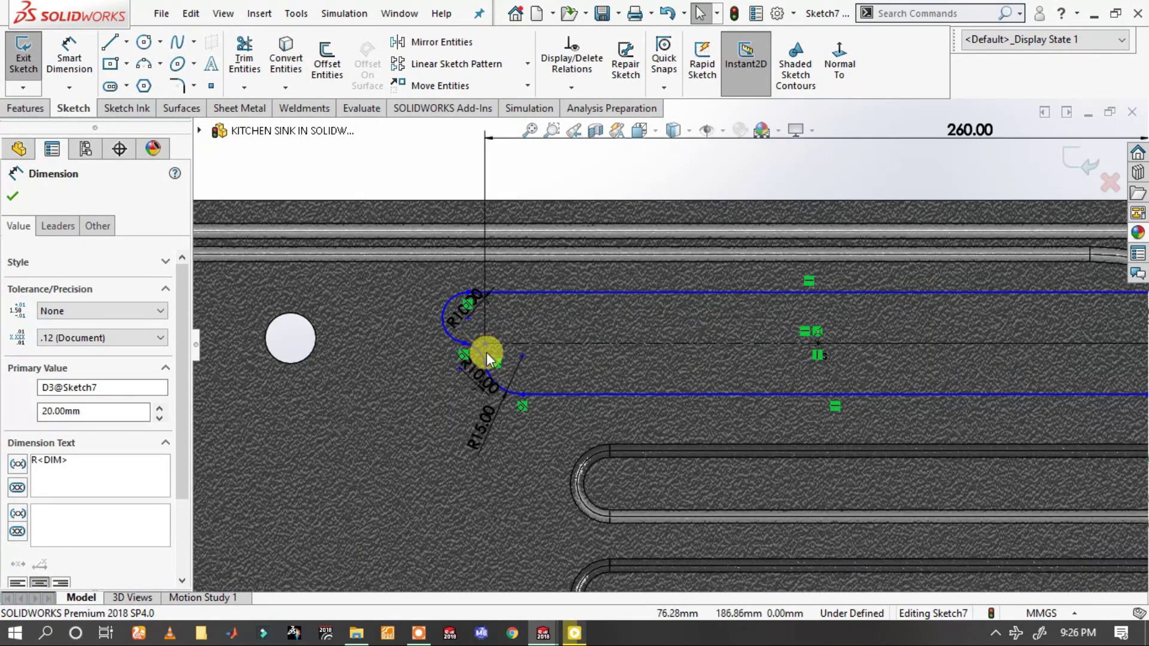
pyautogui.scroll(-2, 555, 397)
pyautogui.scroll(2, 612, 351)
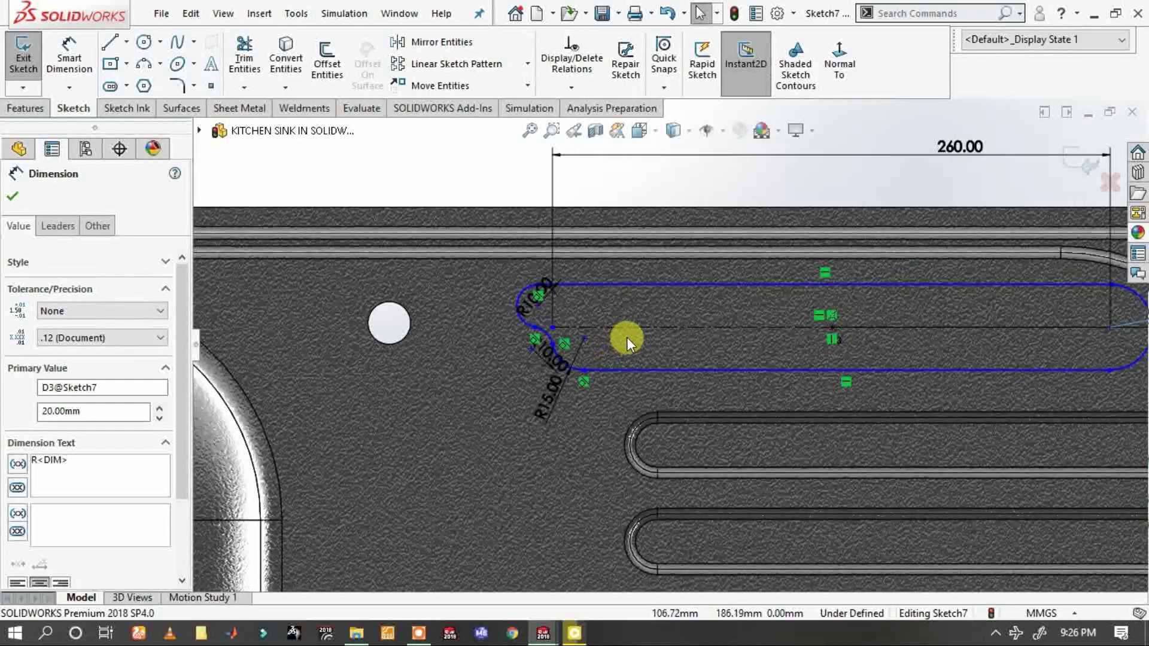
pyautogui.scroll(4, 626, 336)
pyautogui.click(965, 241)
pyautogui.moveTo(897, 239); pyautogui.dragTo(533, 388)
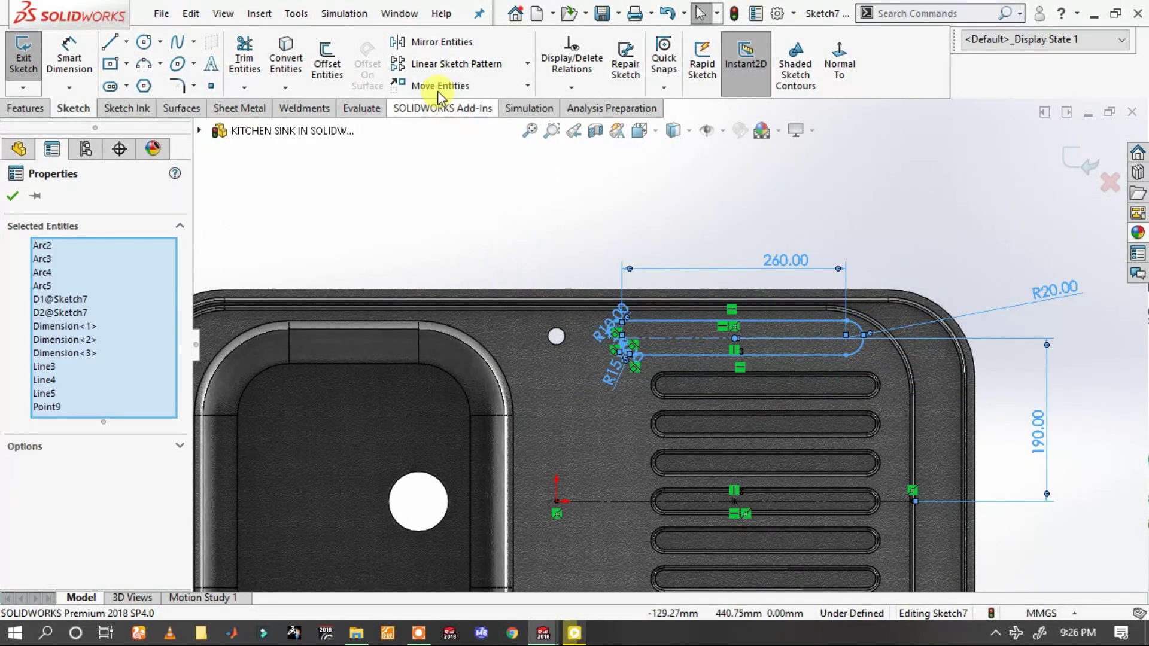
pyautogui.click(437, 42)
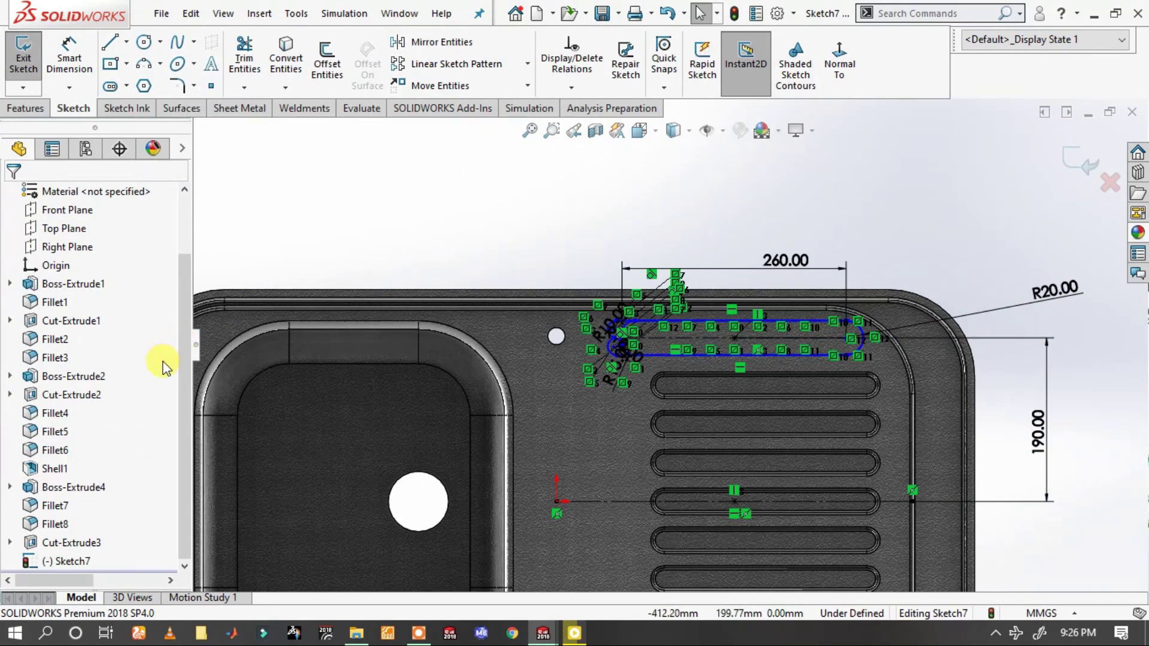
# - Undo the mirrored slot copy and clear the selection
pyautogui.scroll(4, 748, 343)
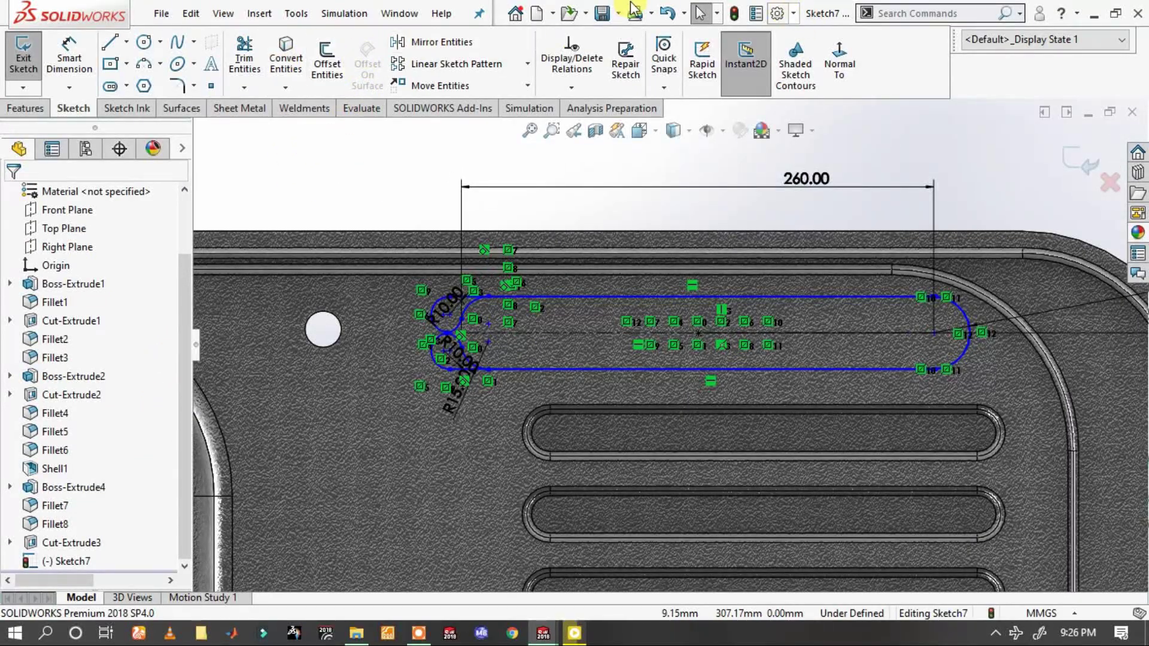
pyautogui.click(666, 15)
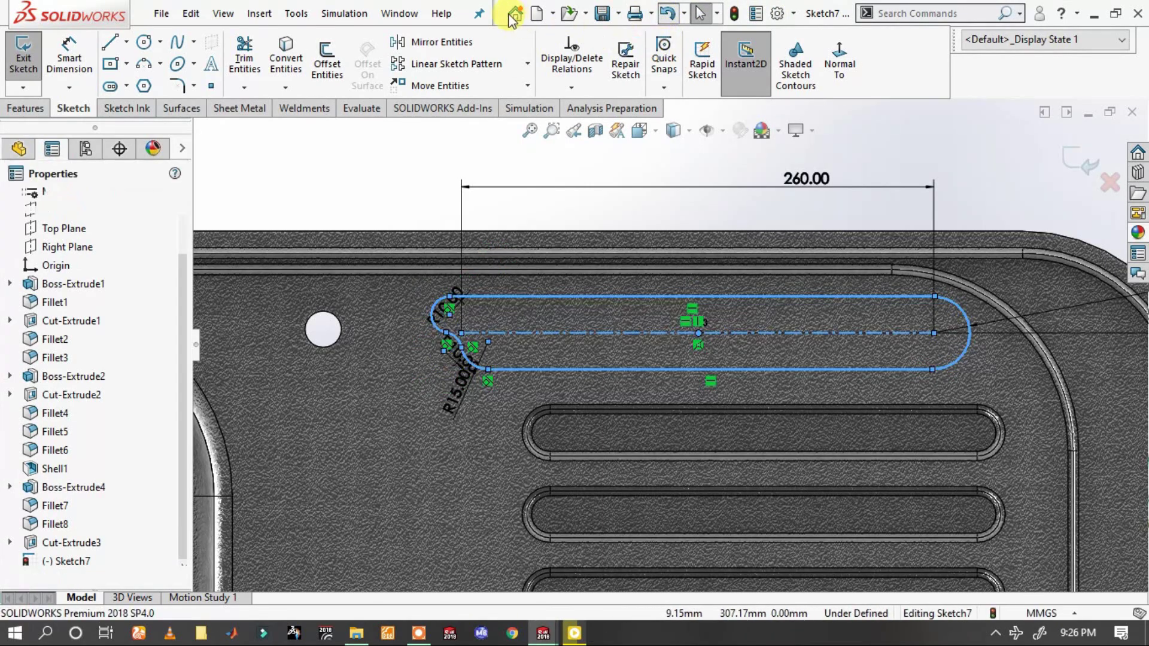
pyautogui.click(531, 173)
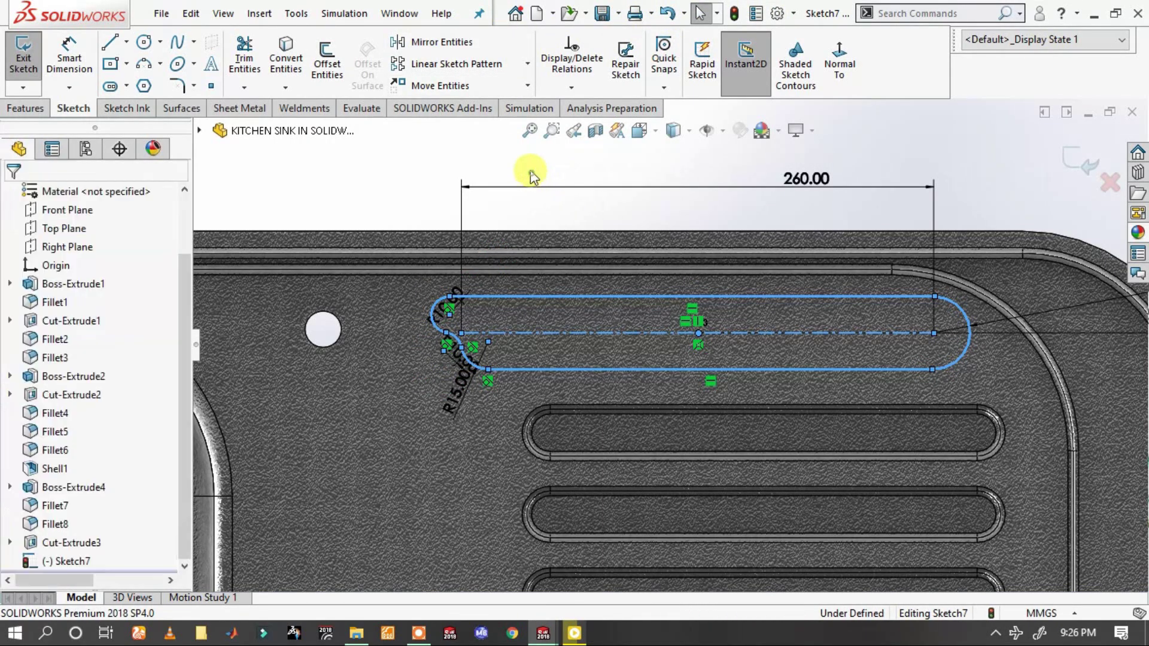
# - Mirror all the hook-ended slot's entities about horizontal centreline Line1
pyautogui.click(445, 41)
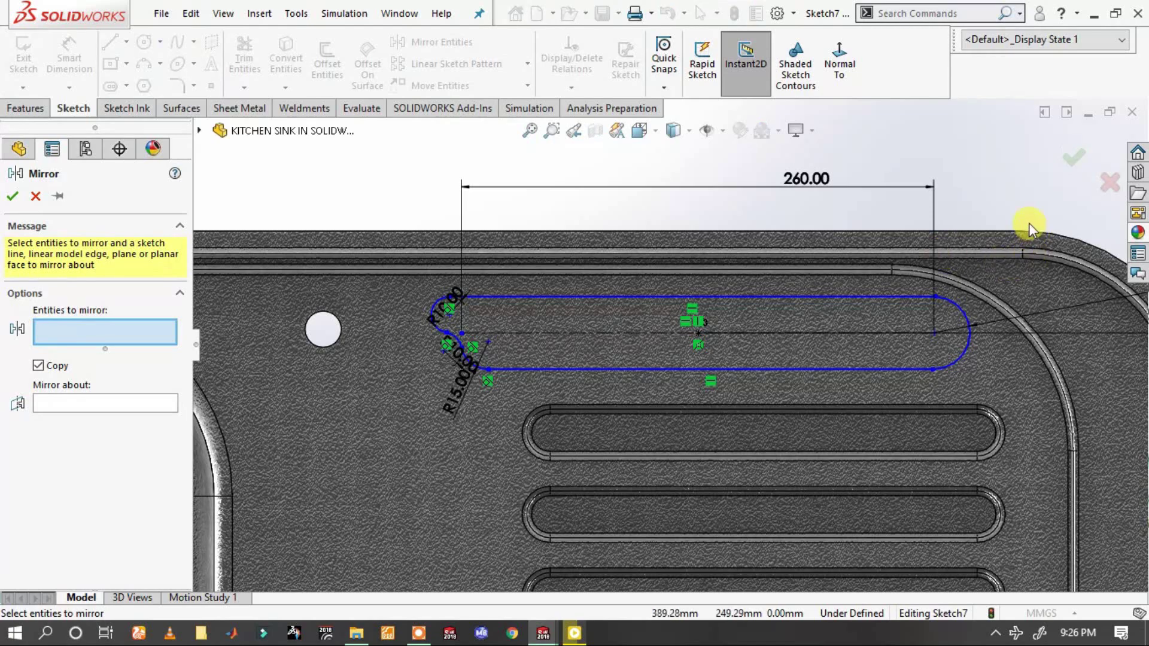
pyautogui.moveTo(1029, 242); pyautogui.dragTo(371, 419)
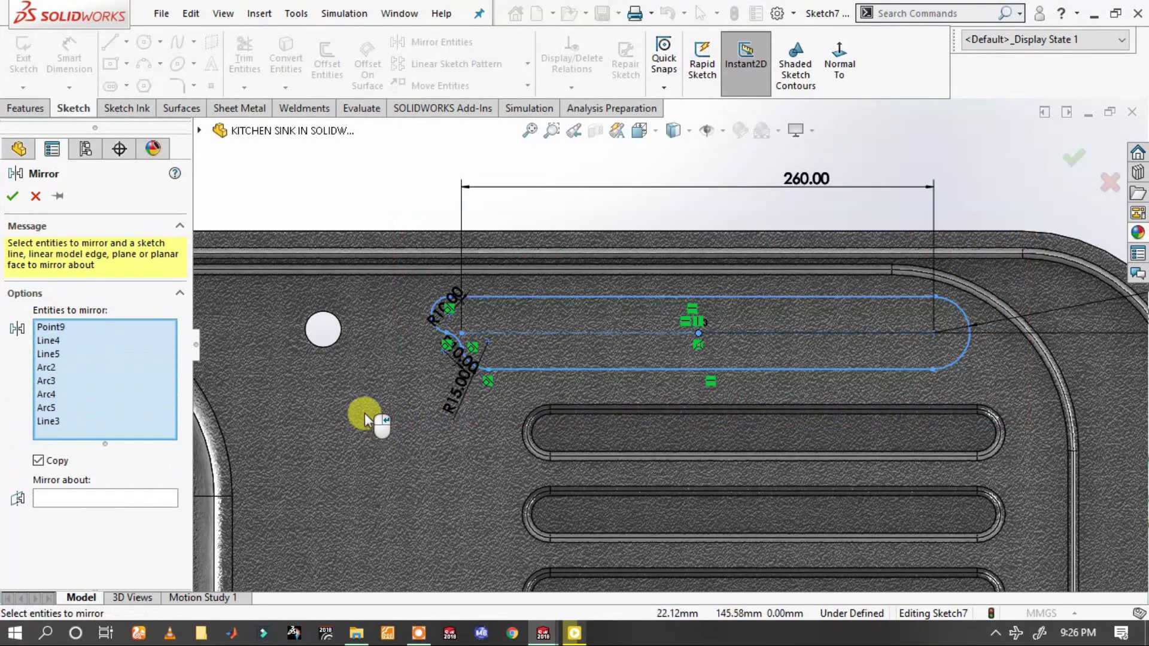
pyautogui.click(133, 499)
pyautogui.scroll(4, 790, 504)
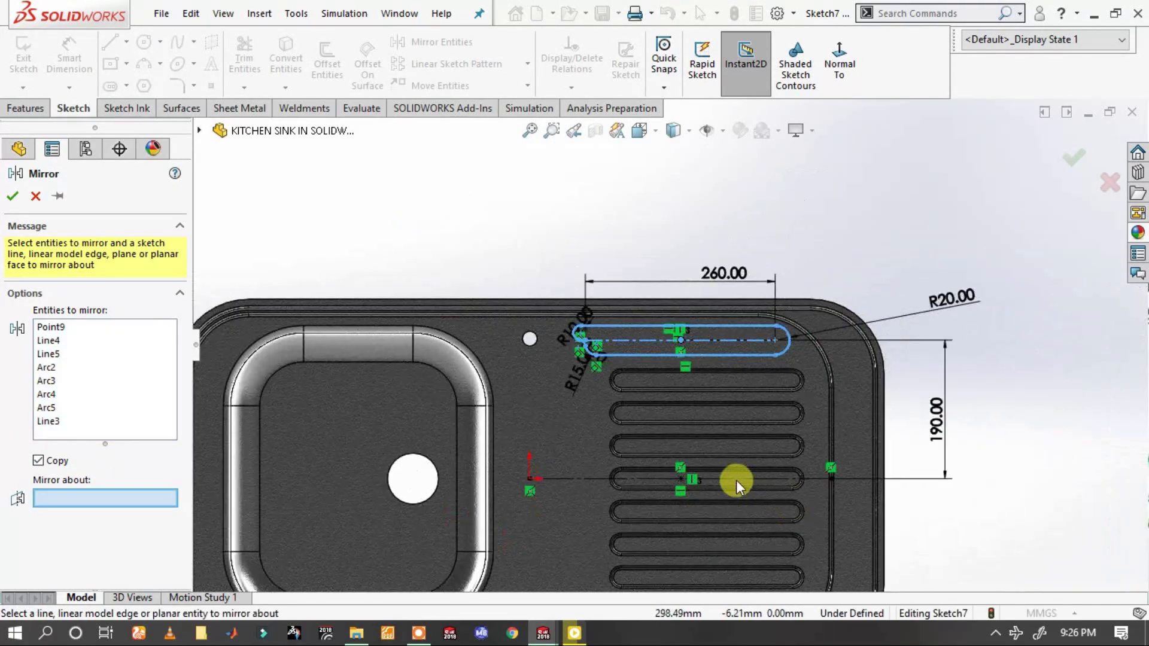
pyautogui.click(615, 479)
pyautogui.scroll(3, 658, 497)
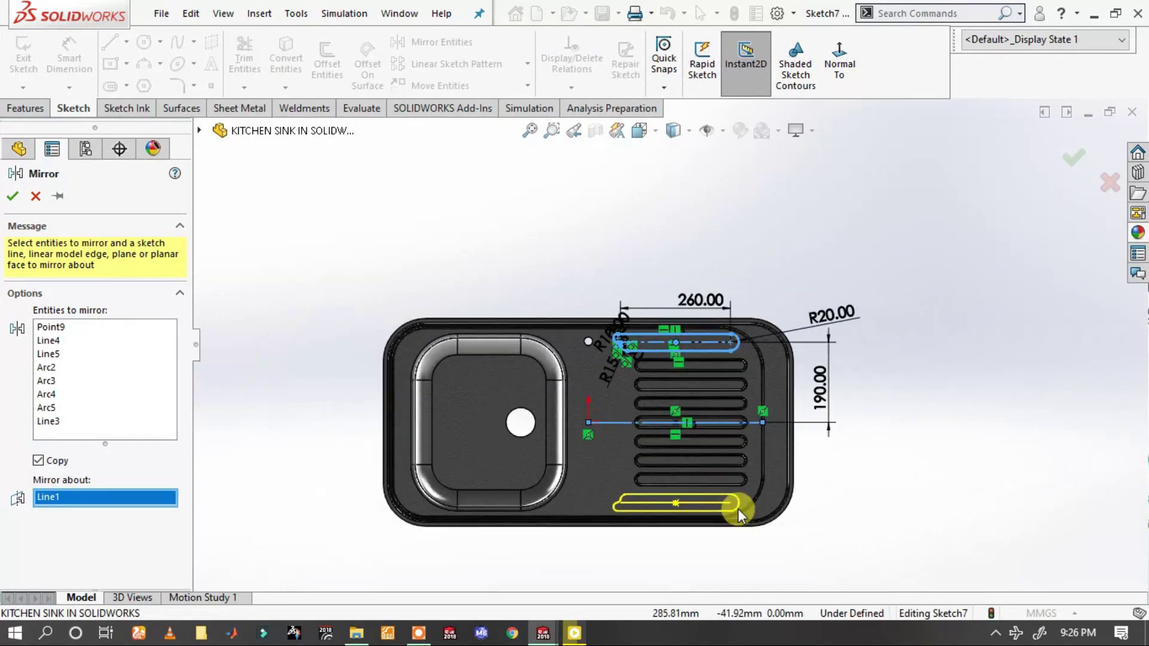
pyautogui.click(13, 197)
pyautogui.scroll(-3, 646, 479)
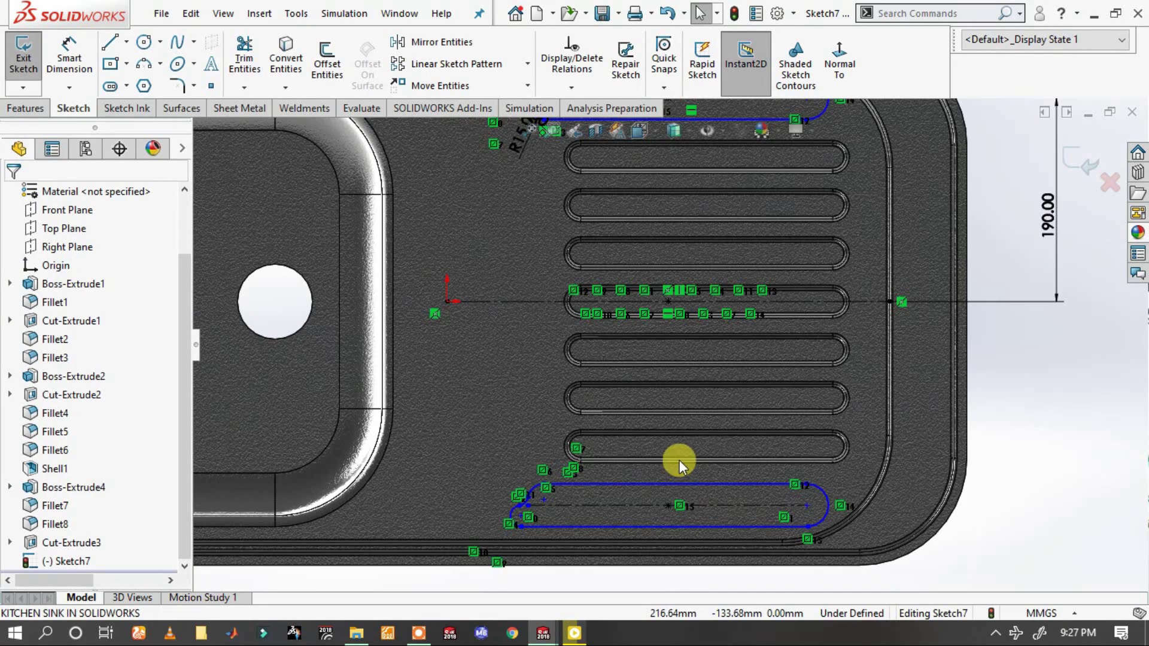
pyautogui.scroll(3, 661, 395)
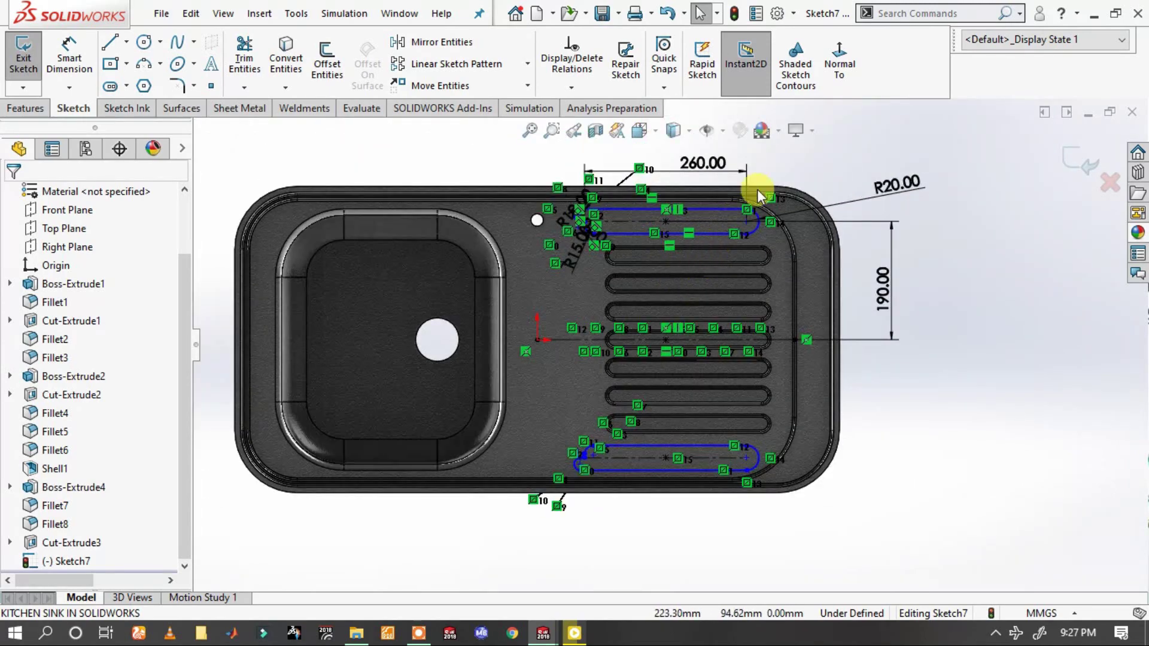
pyautogui.scroll(-2, 733, 162)
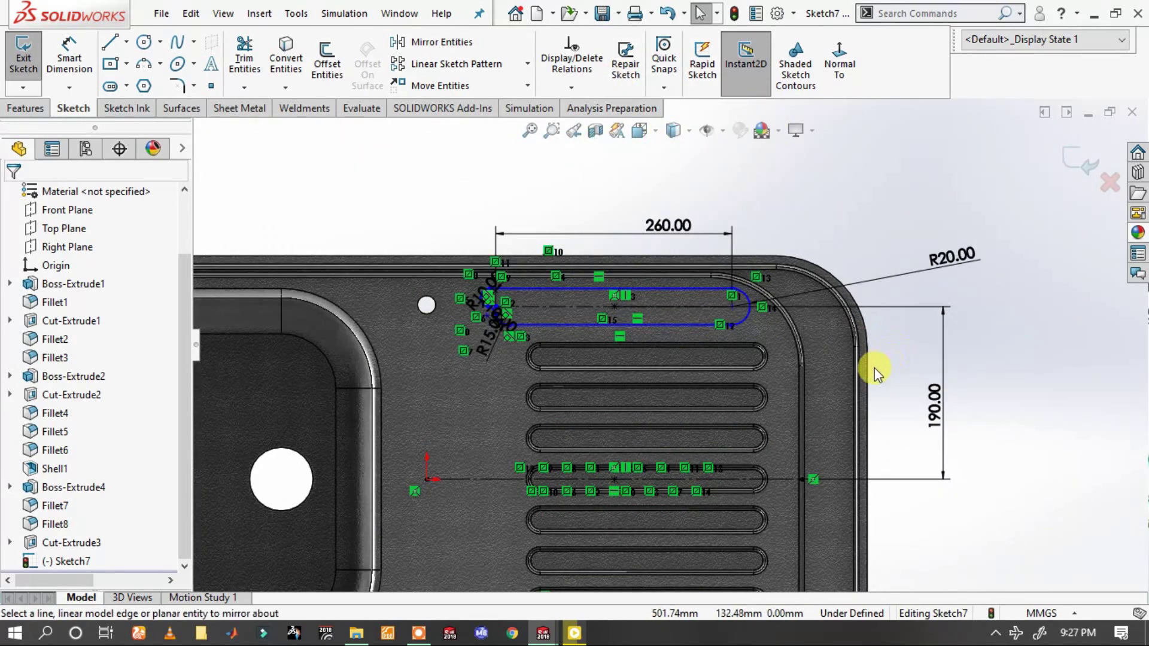
pyautogui.click(27, 109)
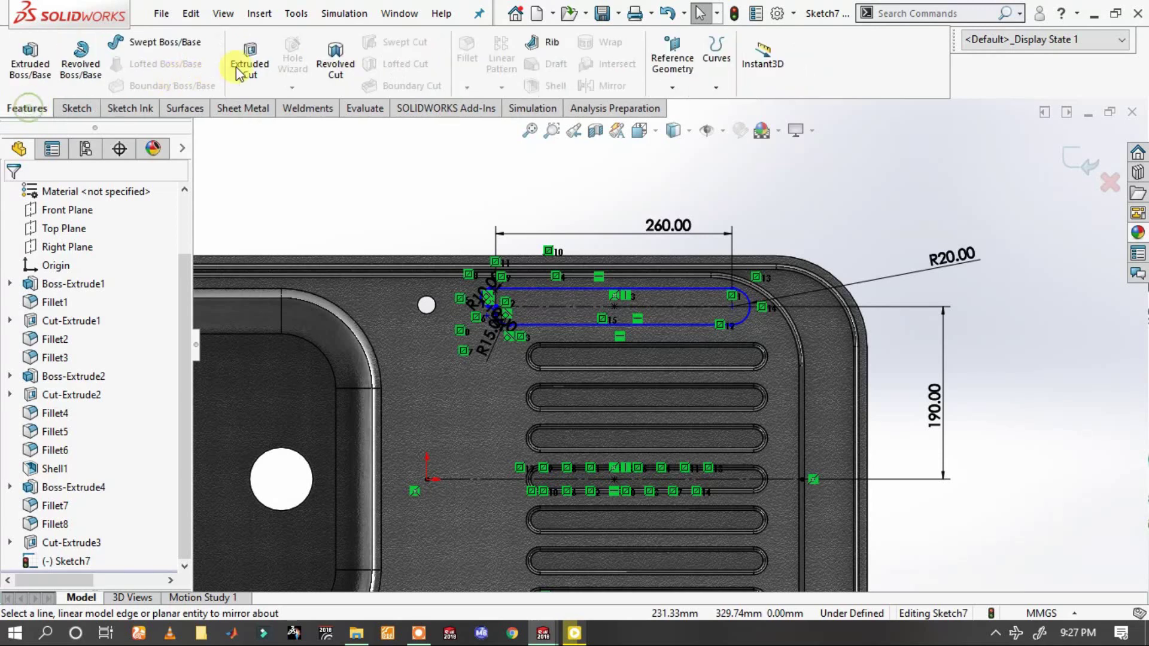
pyautogui.click(29, 59)
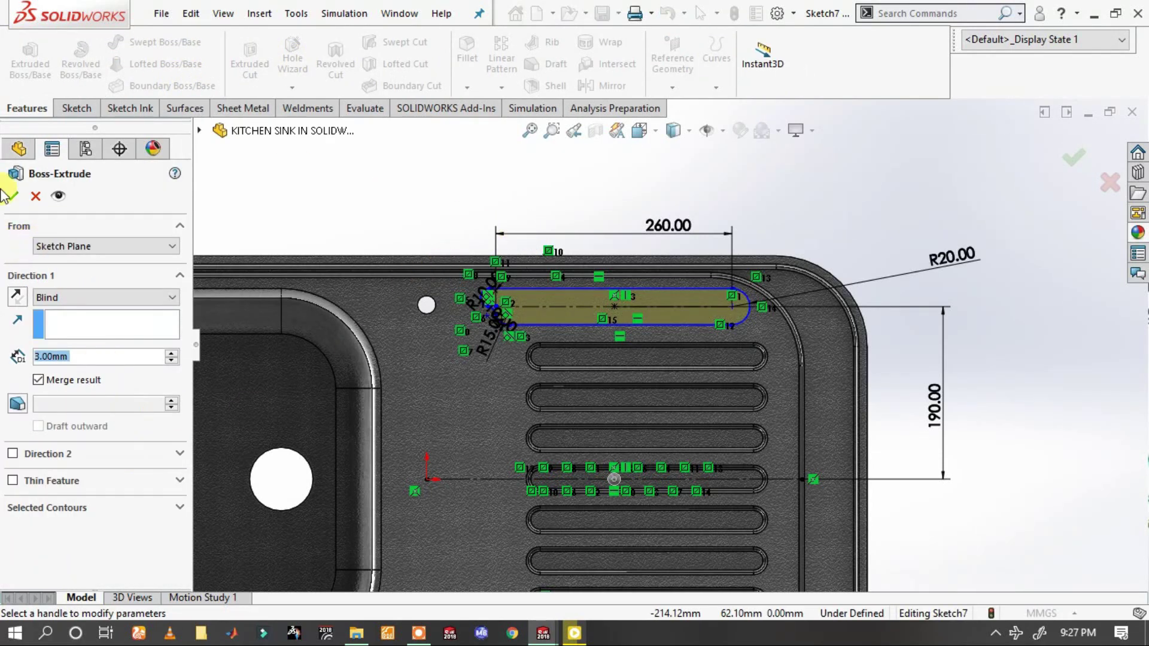
# - Extrude the slot region as a 3.00 mm blind boss
pyautogui.click(419, 337)
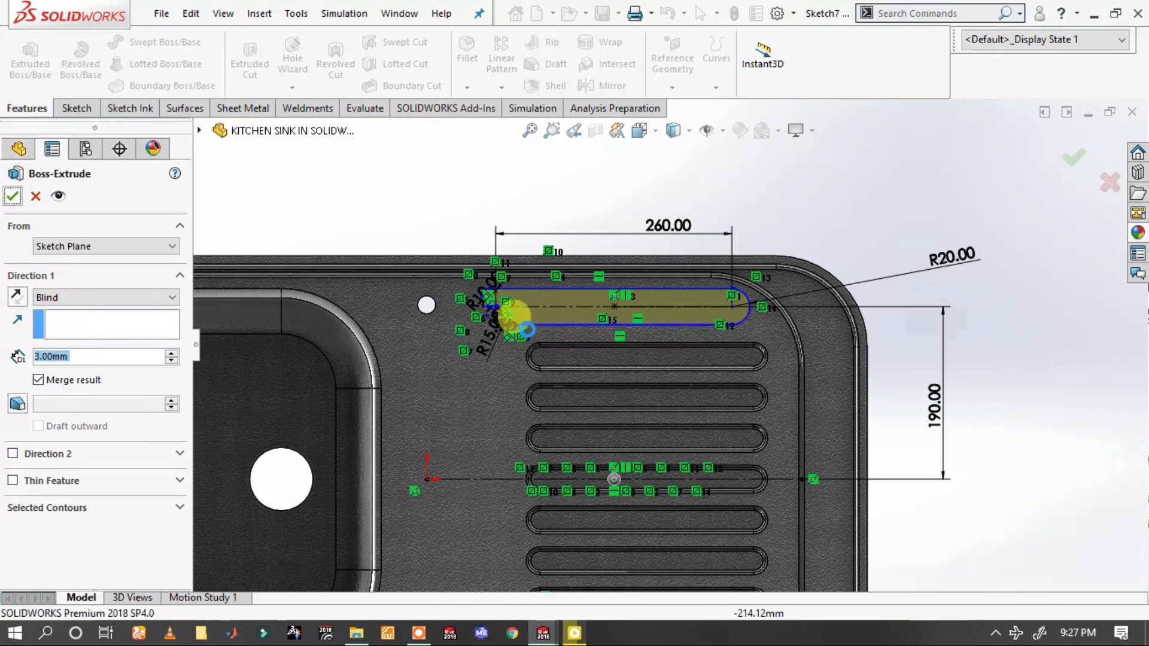
pyautogui.press('Return')
pyautogui.scroll(3, 643, 317)
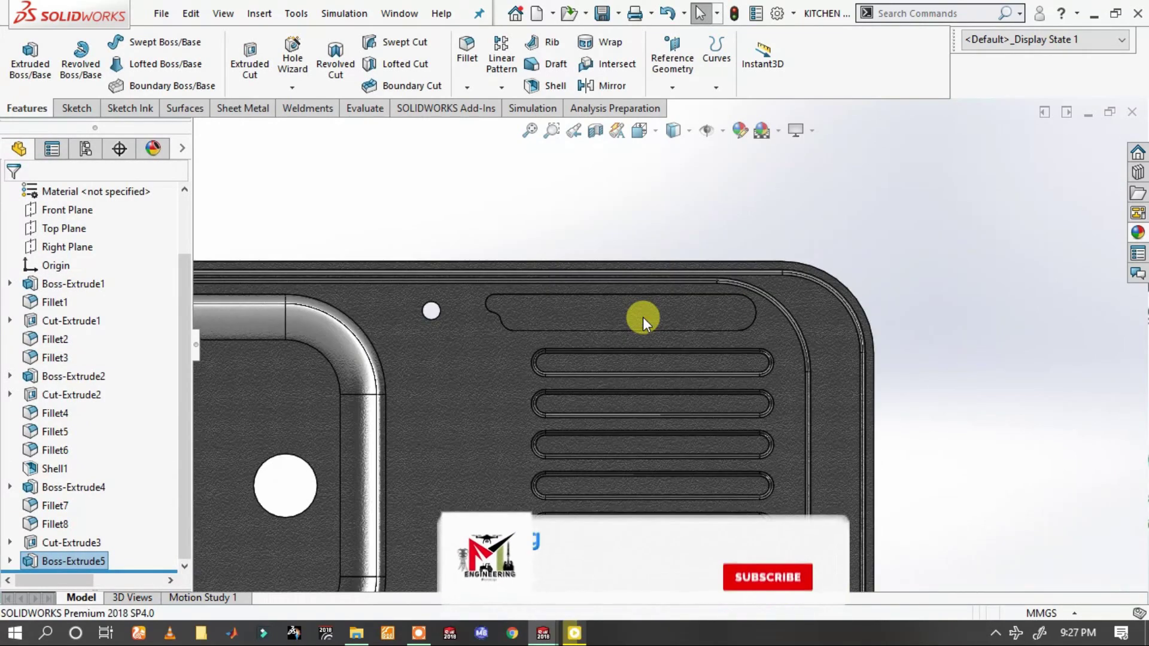
pyautogui.moveTo(643, 317); pyautogui.dragTo(624, 340, button='middle')
pyautogui.scroll(-3, 624, 340)
pyautogui.scroll(-3, 615, 333)
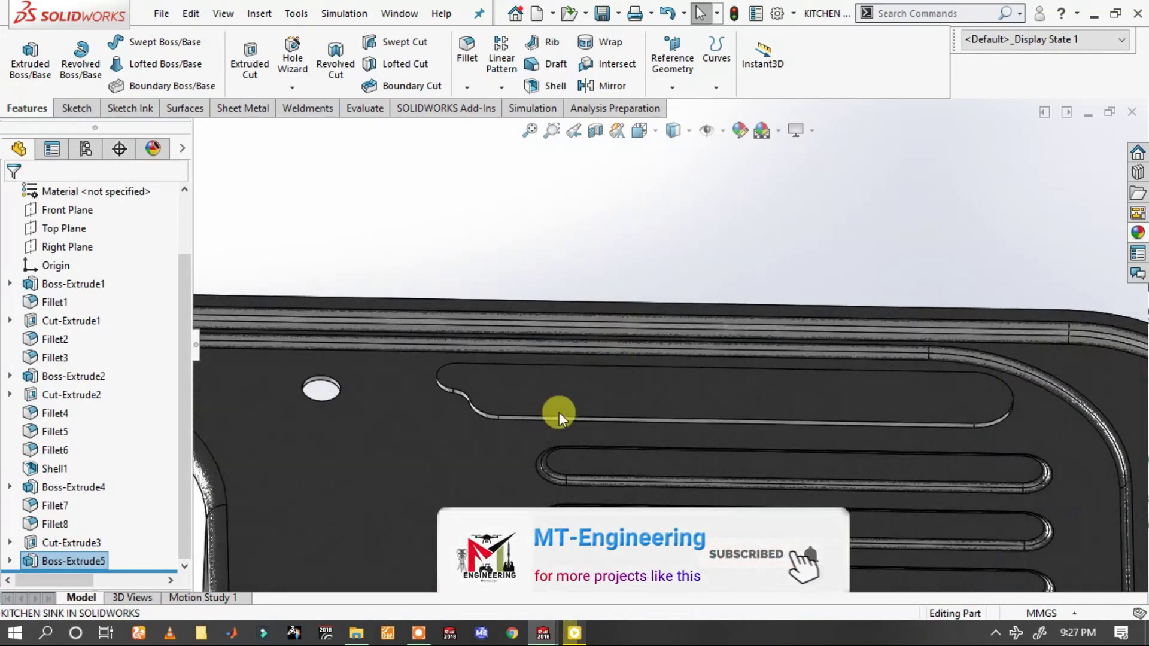
pyautogui.scroll(-2, 559, 412)
# - Select the raised slot's long bottom edge and top face
pyautogui.click(542, 418)
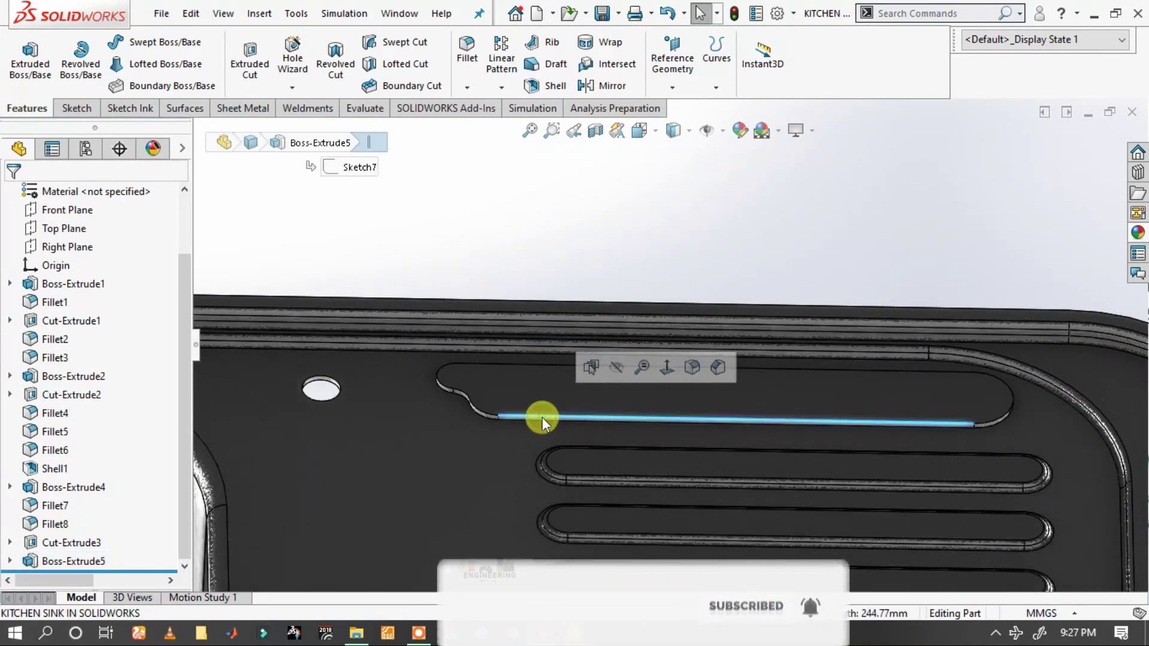
pyautogui.scroll(-1, 543, 418)
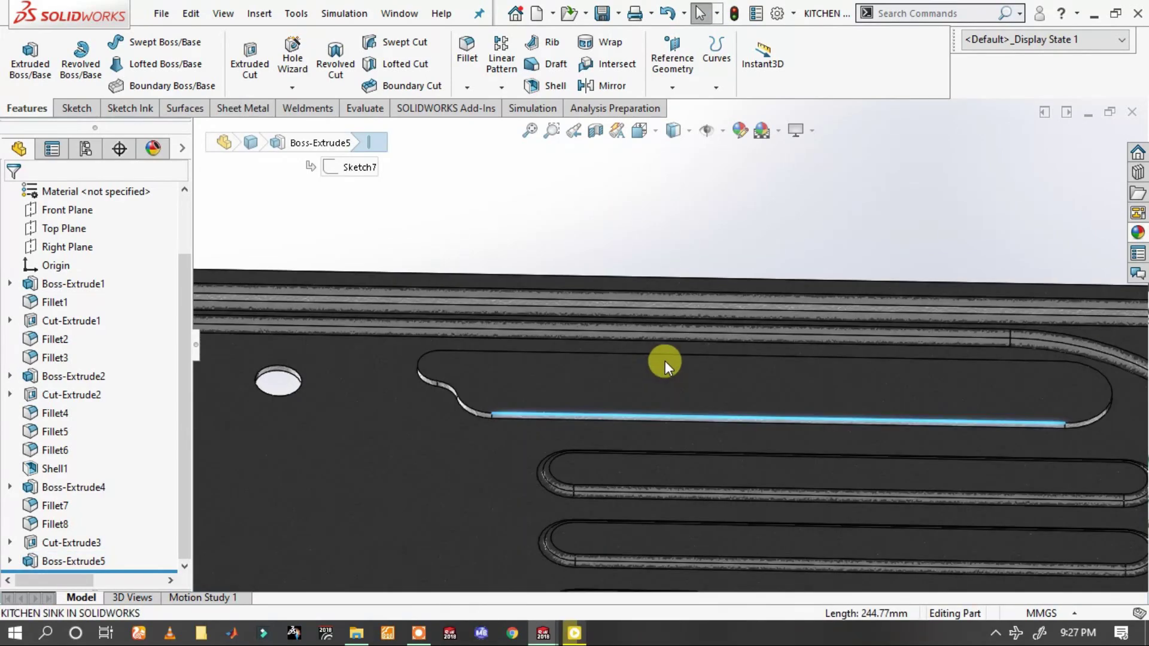
pyautogui.click(577, 411)
# - Start a fillet on the slot face with a 2 mm radius
pyautogui.click(752, 362)
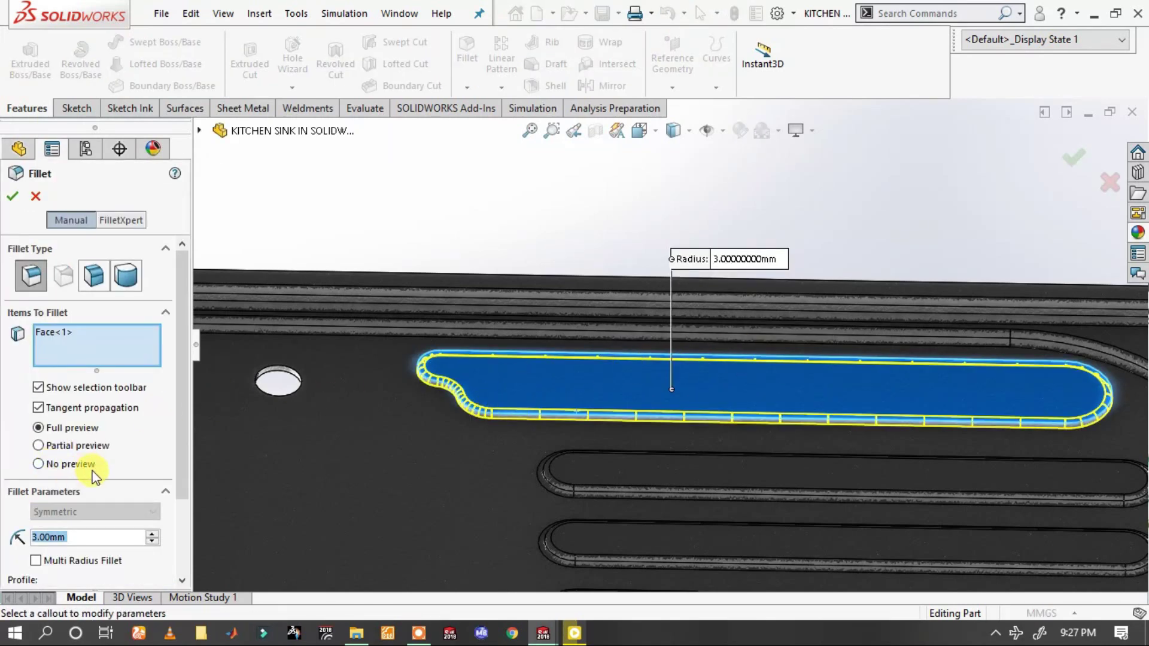
pyautogui.write('2')
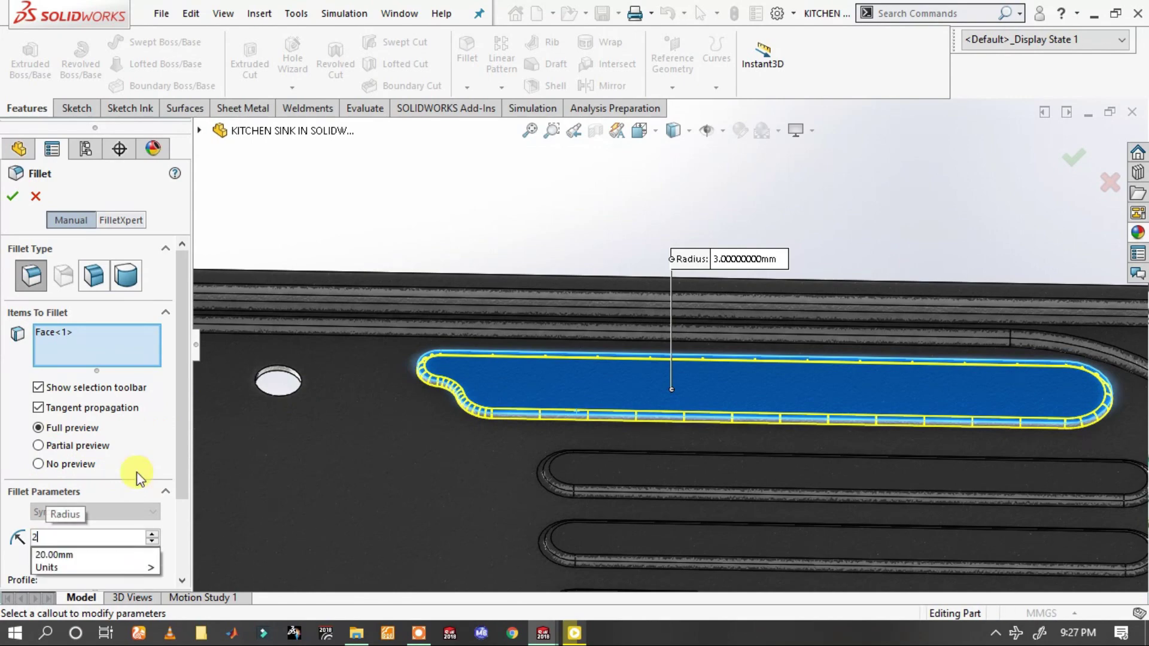
pyautogui.press('Return')
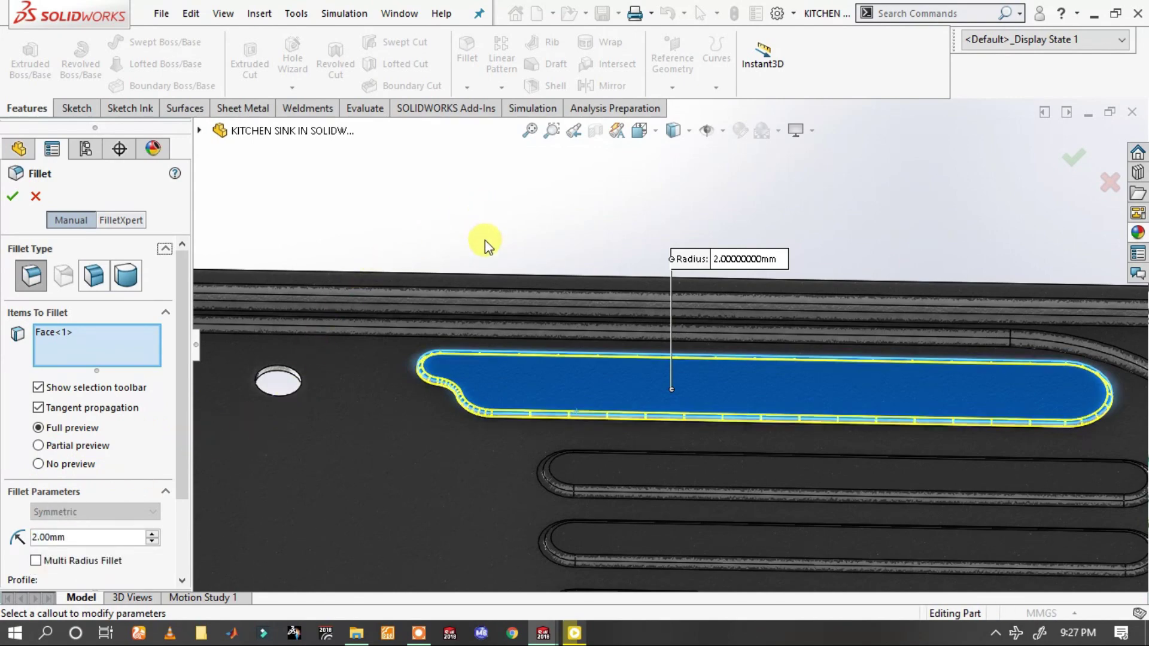
pyautogui.scroll(-3, 541, 422)
pyautogui.scroll(-3, 504, 409)
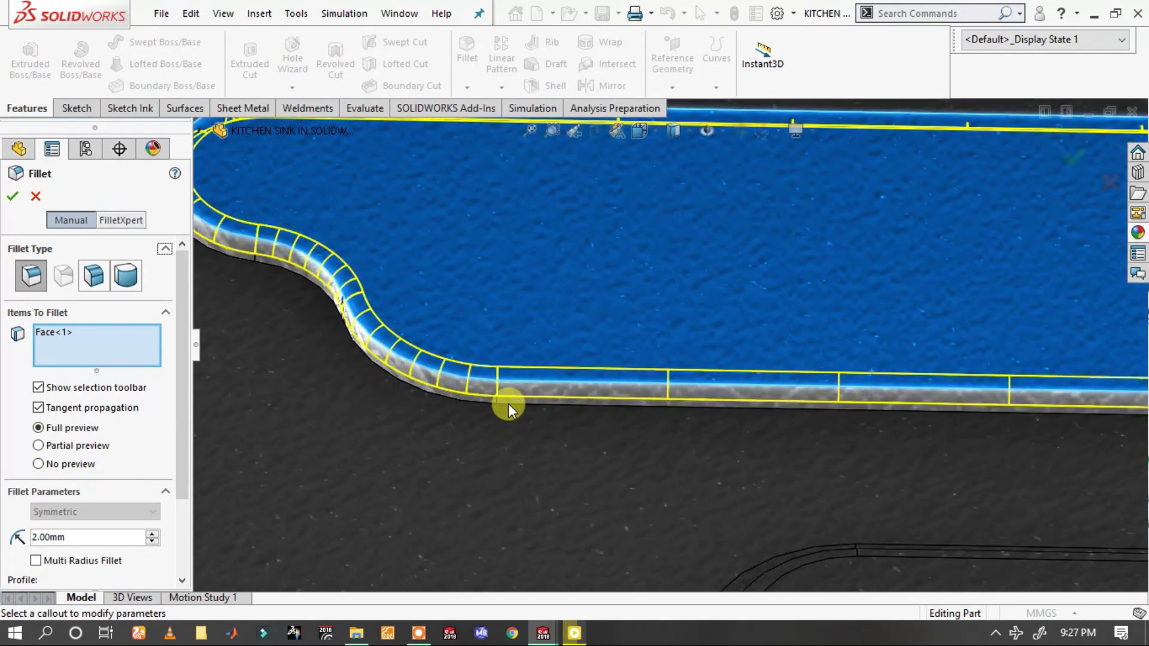
# - Add the slot's lower edge and change the fillet radius to 1 mm
pyautogui.click(509, 403)
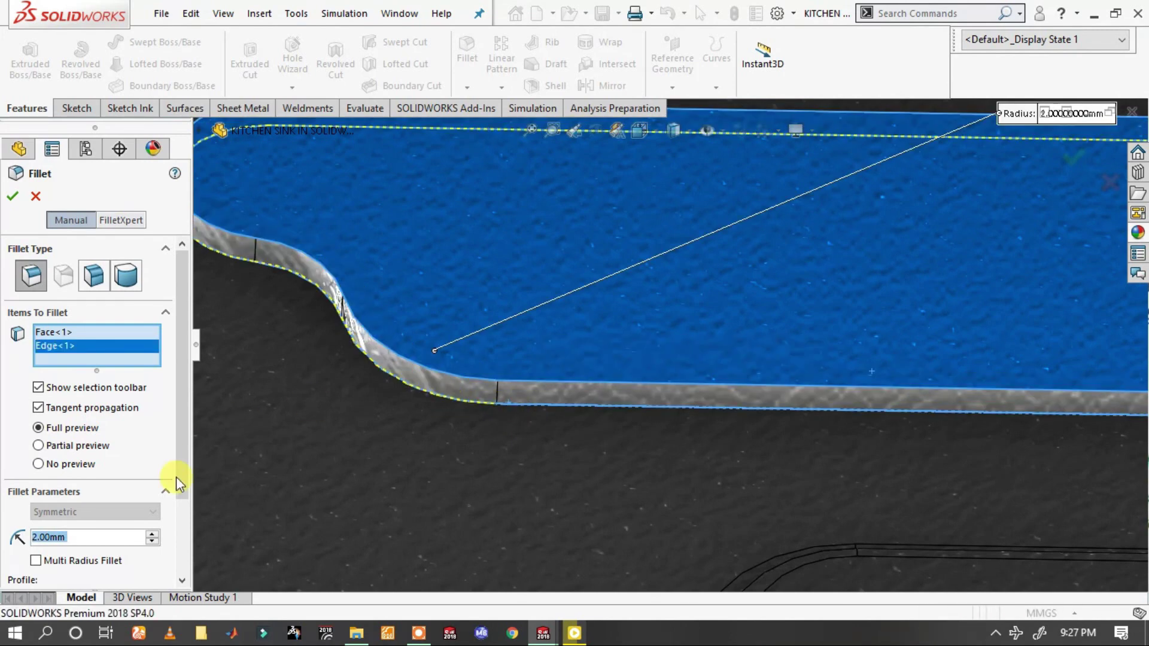
pyautogui.write('1')
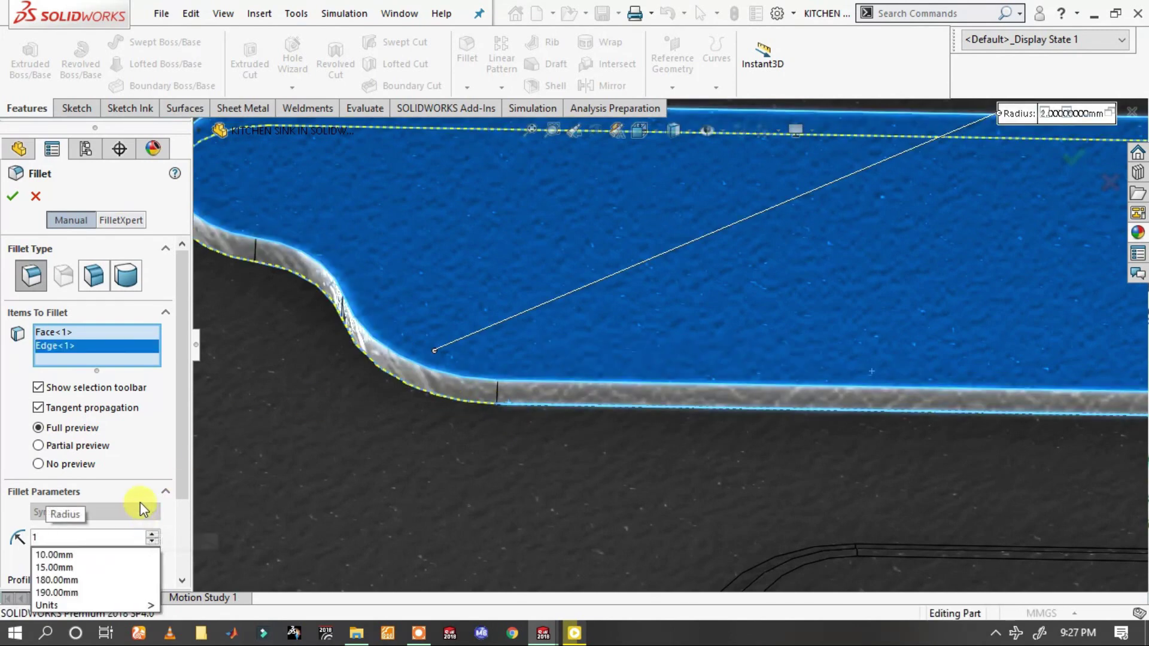
pyautogui.press('Return')
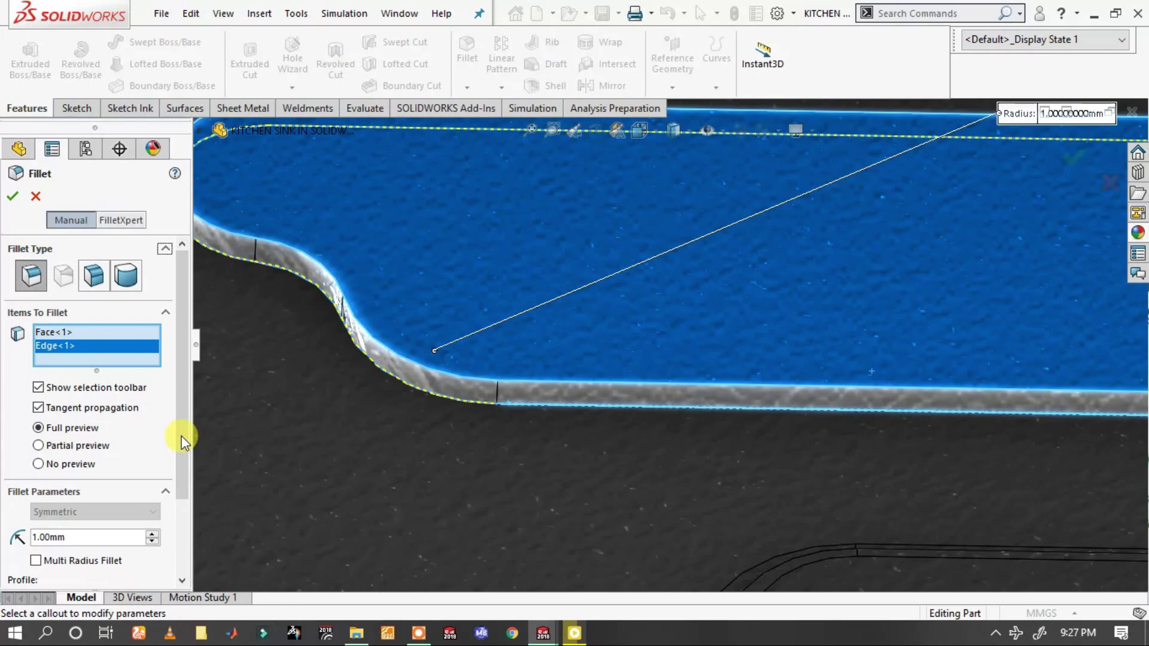
pyautogui.scroll(5, 336, 472)
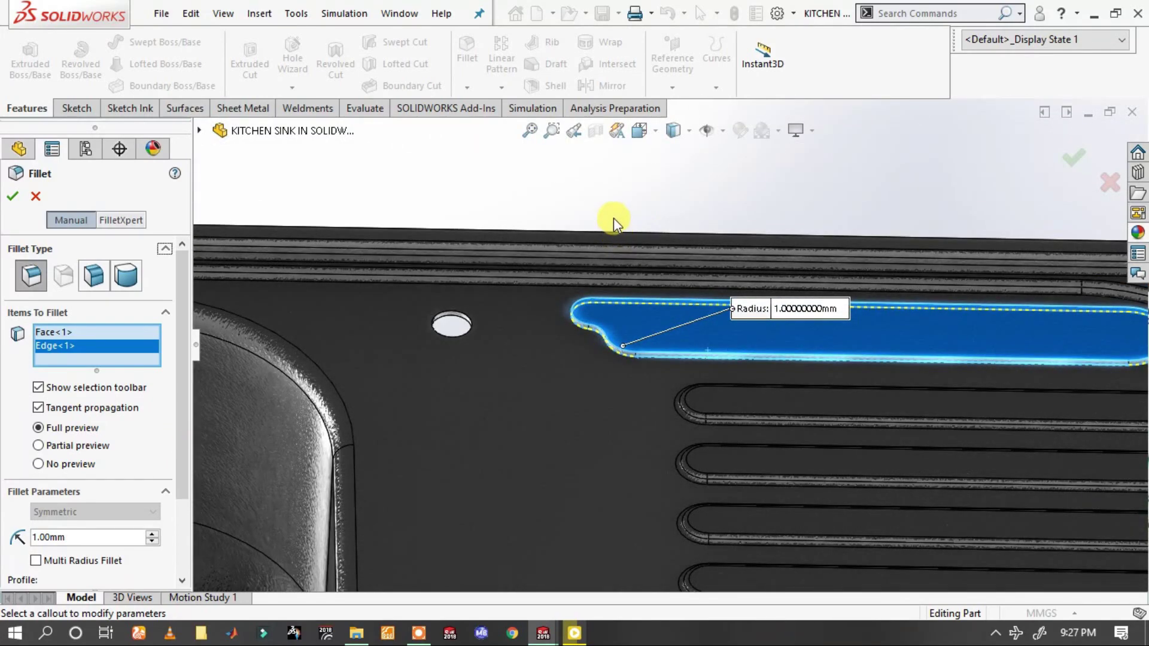
pyautogui.scroll(-3, 694, 281)
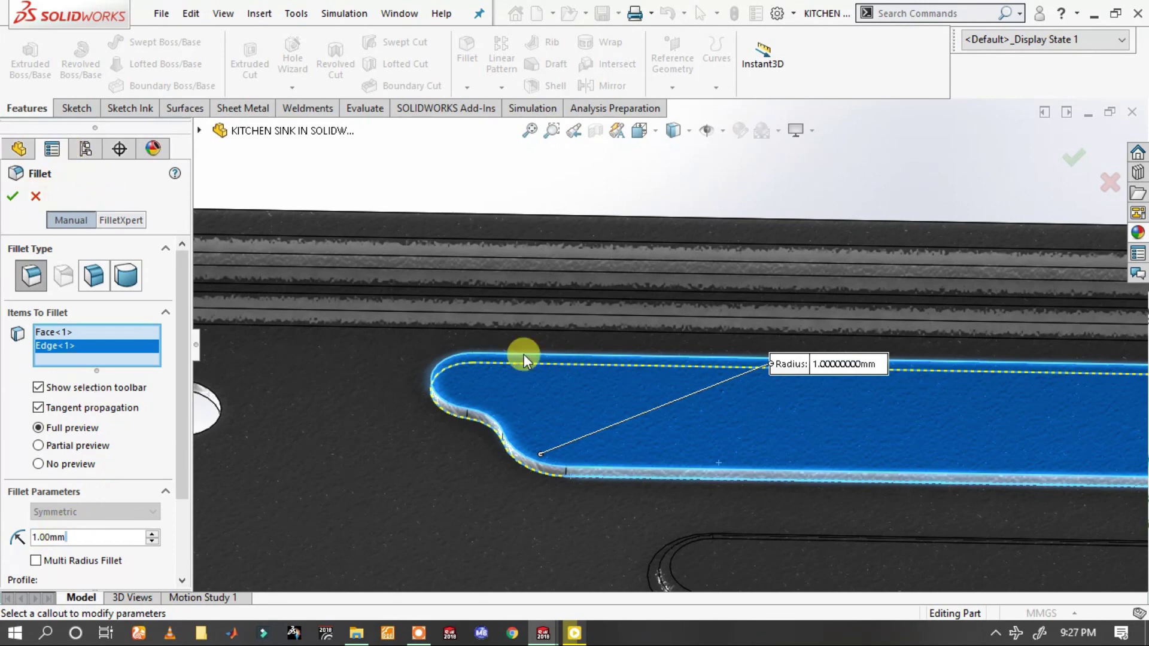
# - Remove the top face from the fillet and set a 3 mm radius
pyautogui.click(533, 399)
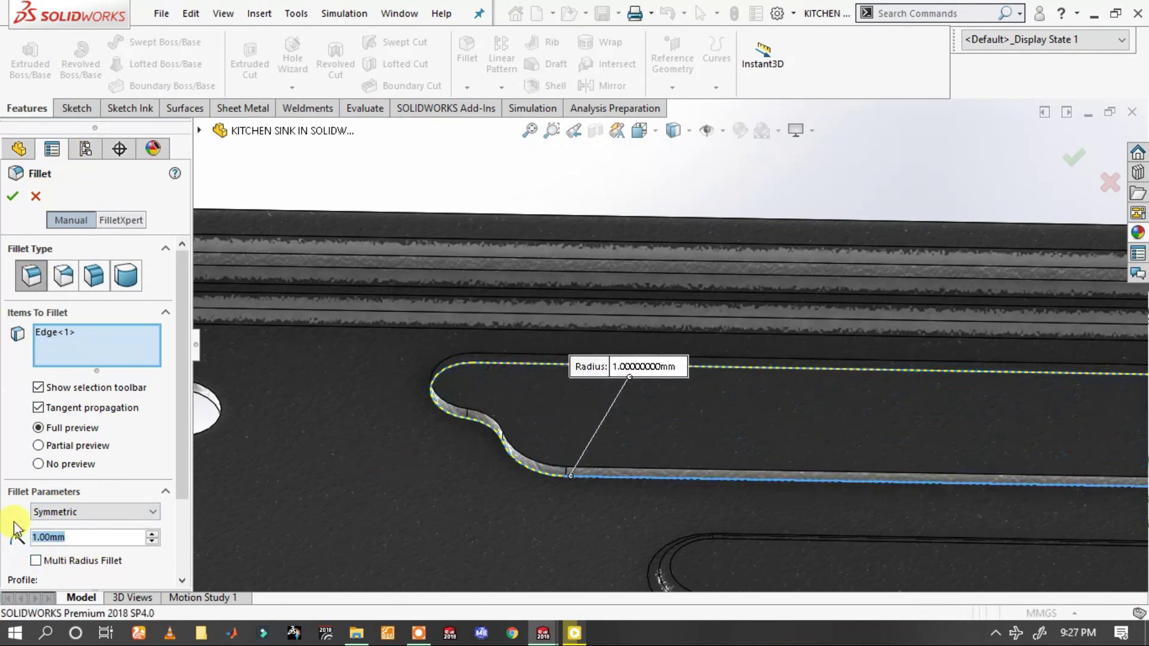
pyautogui.write('3')
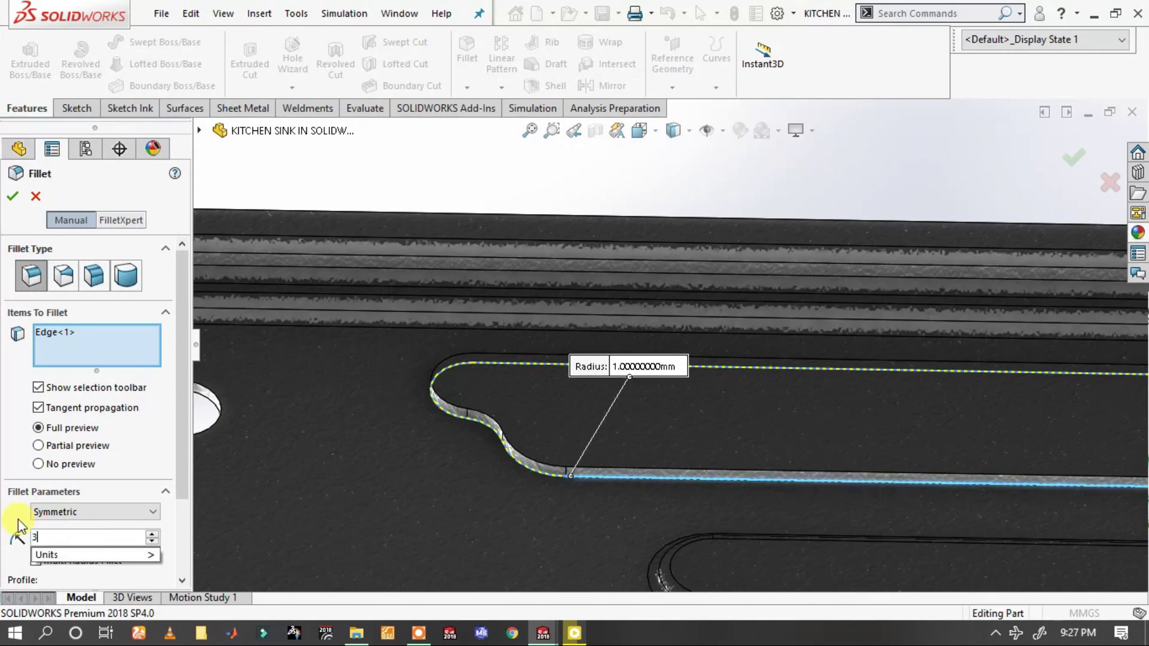
pyautogui.click(730, 167)
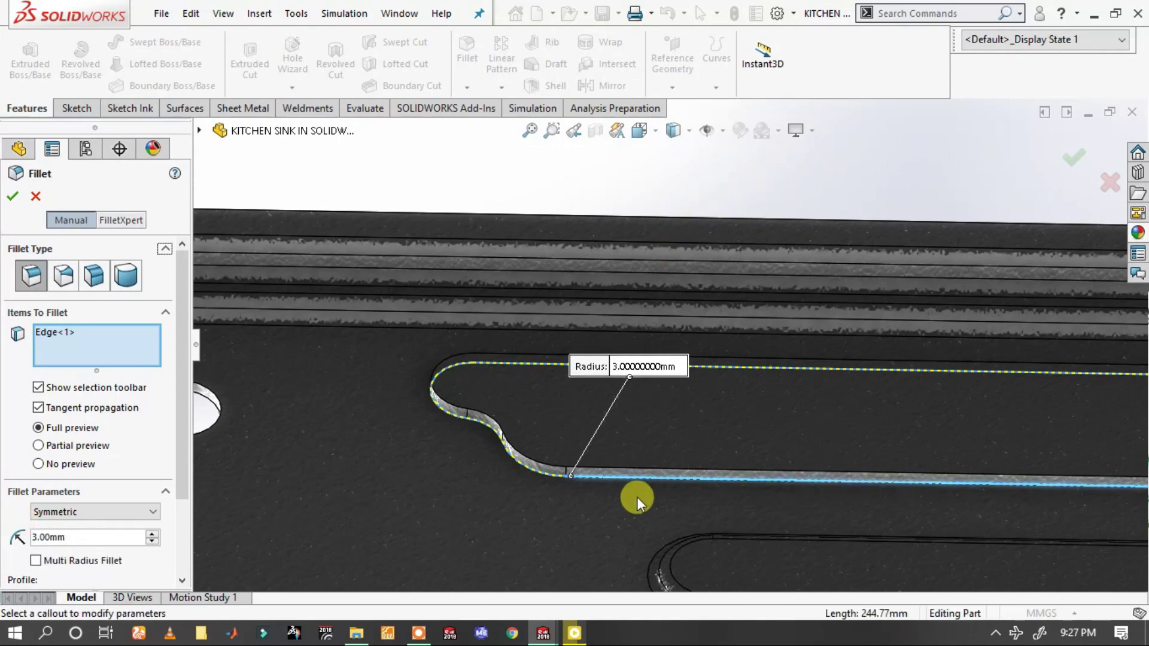
pyautogui.scroll(2, 637, 497)
pyautogui.scroll(2, 628, 482)
pyautogui.scroll(2, 745, 555)
pyautogui.scroll(-3, 736, 474)
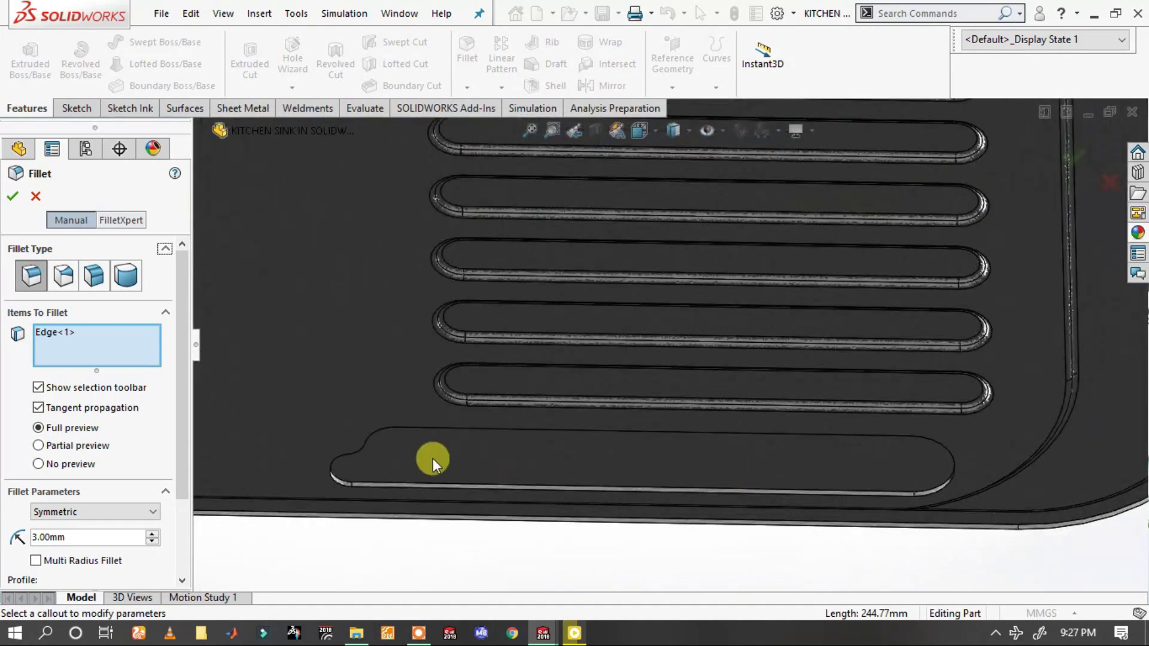
# - Clear the fillet items and apply a 1.5 mm fillet to the hook groove's lower edge
pyautogui.rightClick(57, 342)
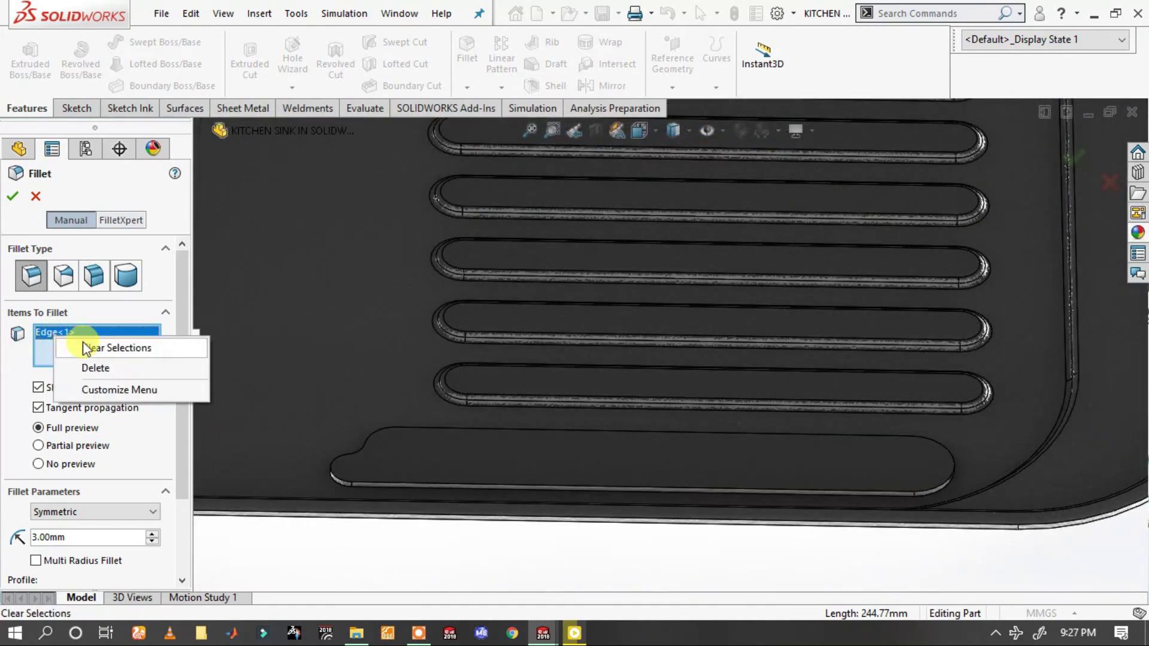
pyautogui.click(82, 341)
pyautogui.scroll(-1, 382, 486)
pyautogui.scroll(-2, 382, 486)
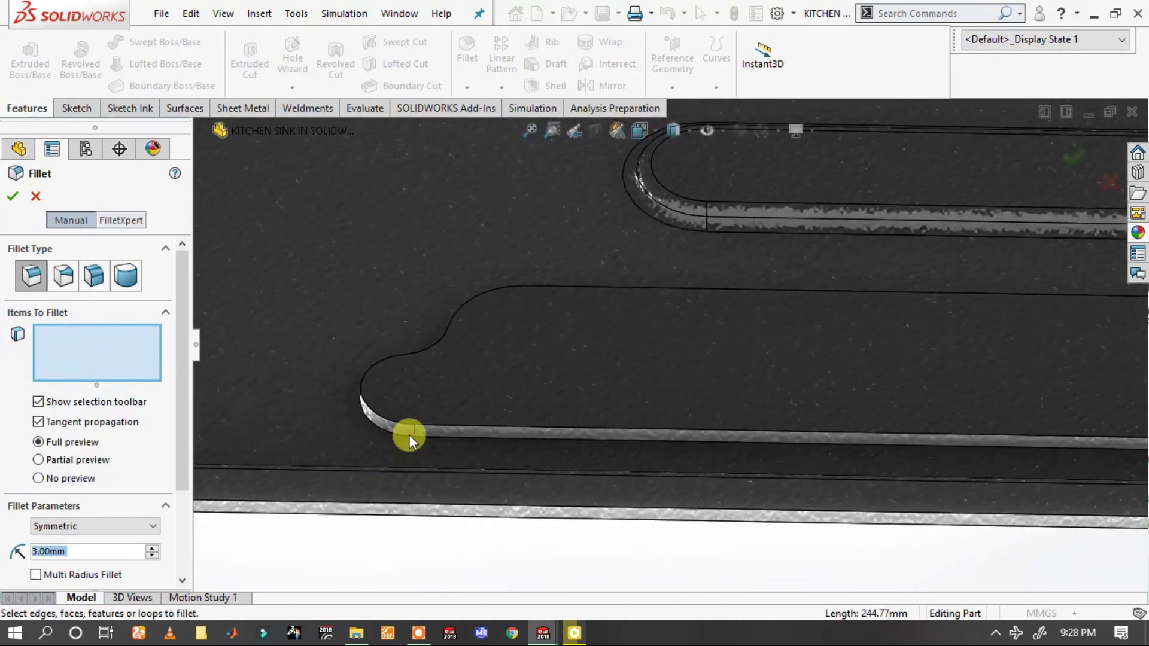
pyautogui.click(408, 434)
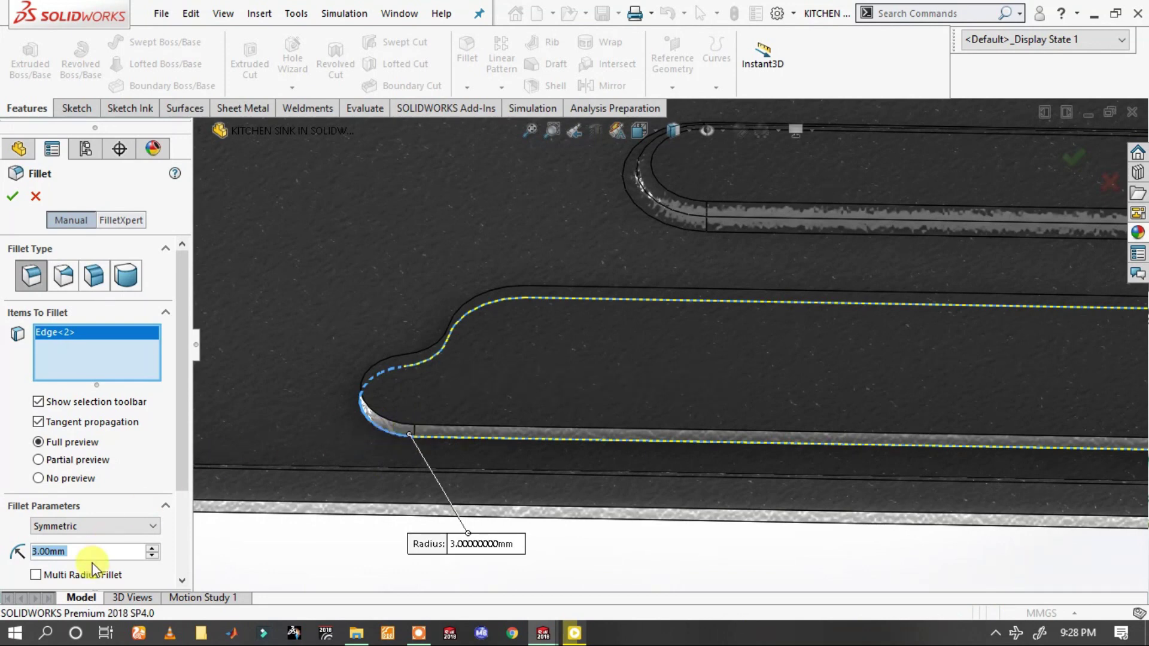
pyautogui.write('1.5')
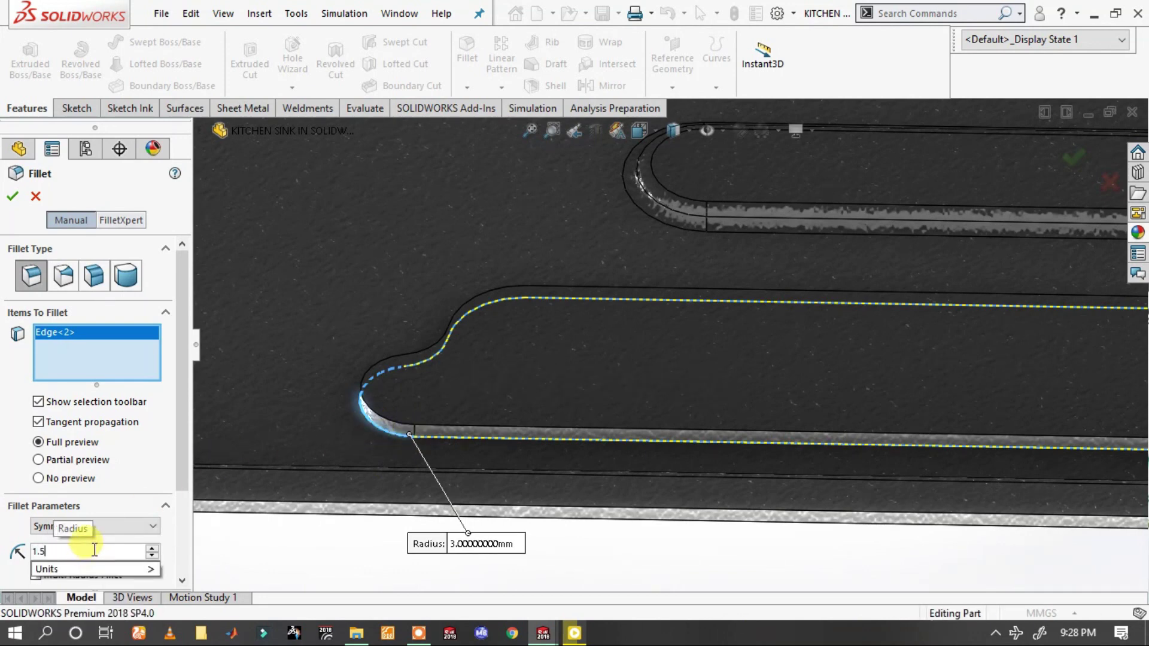
pyautogui.press('Return')
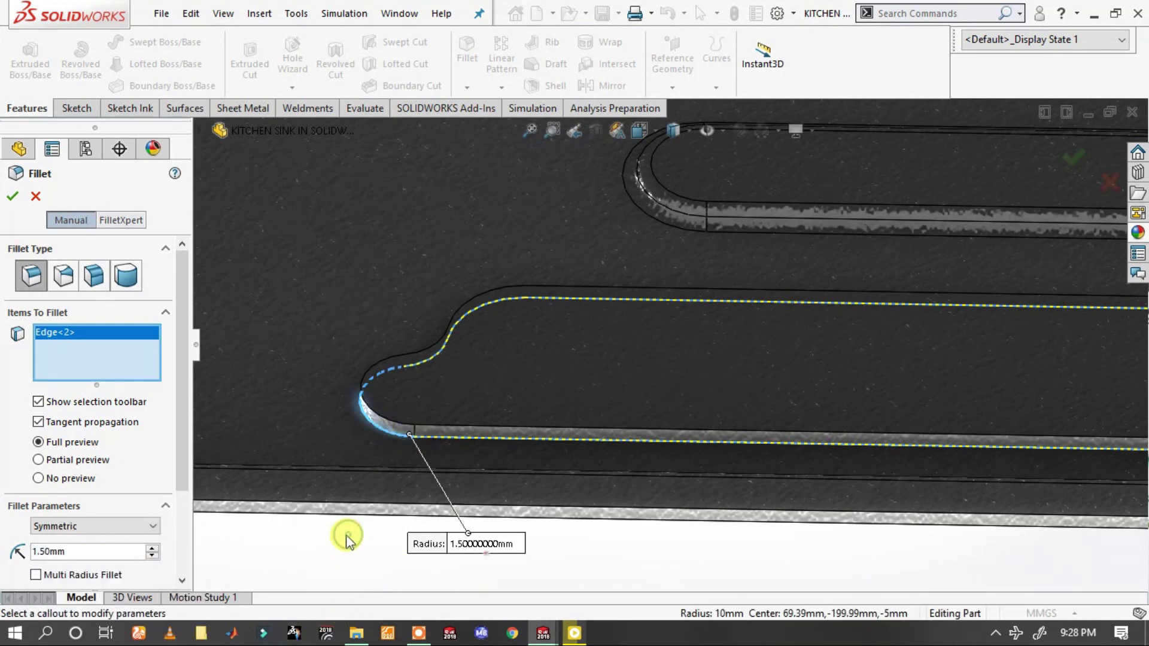
pyautogui.click(14, 195)
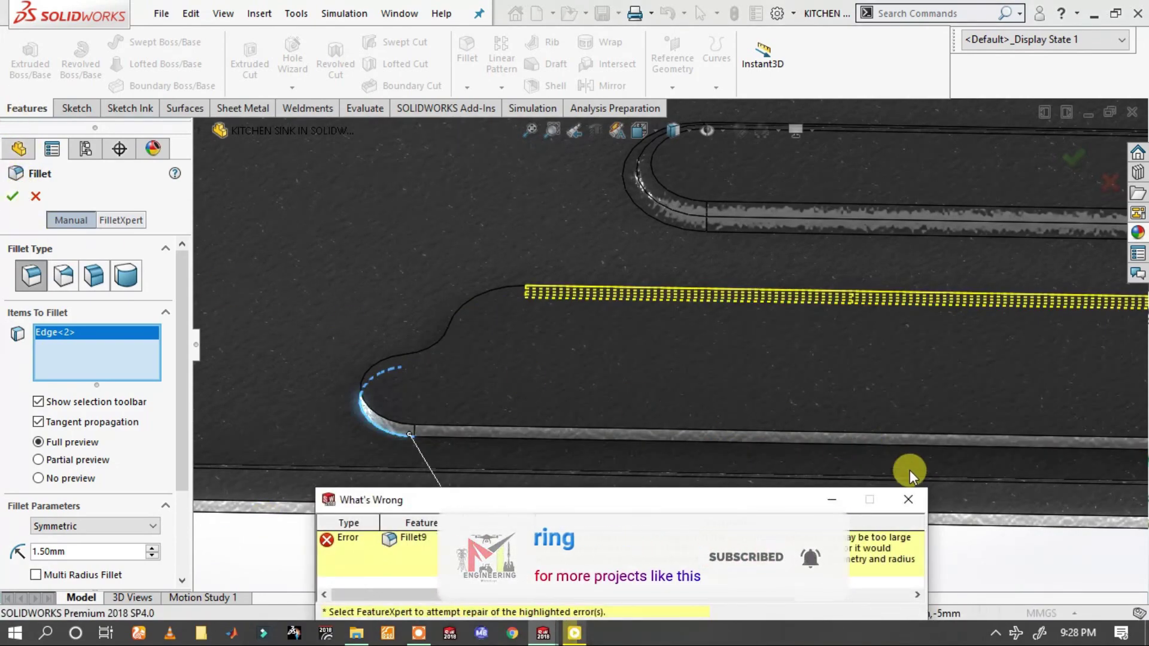
# - Dismiss the fillet error, cancel the fillet, and fit the sink into view
pyautogui.click(908, 499)
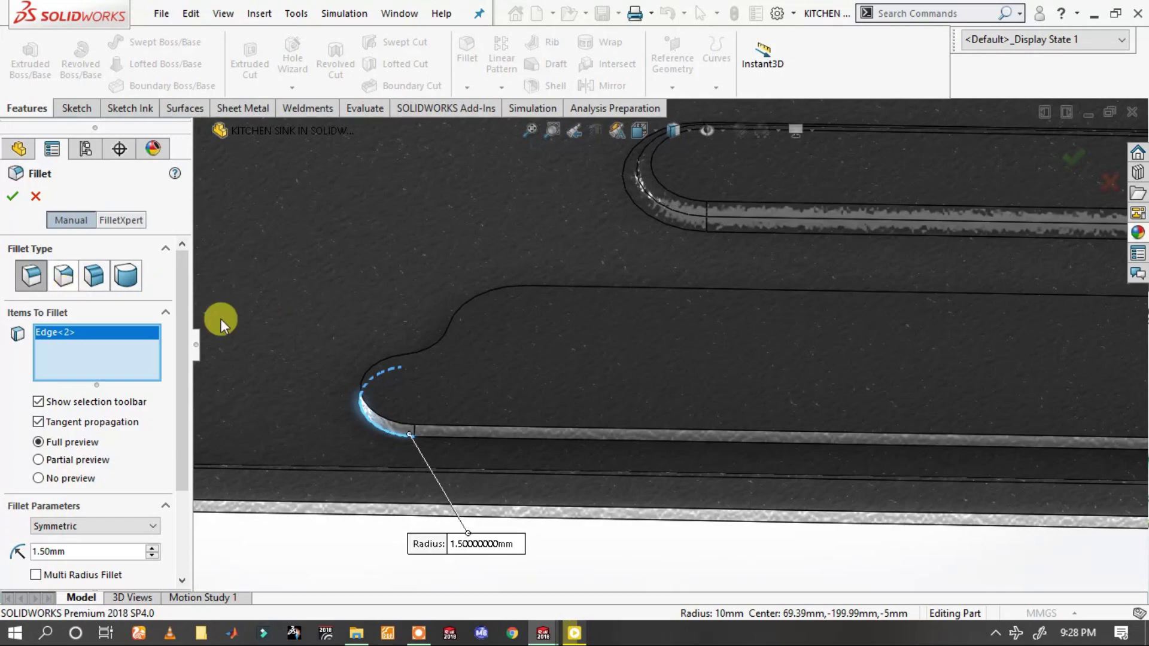
pyautogui.scroll(2, 510, 286)
pyautogui.scroll(3, 687, 285)
pyautogui.scroll(5, 695, 248)
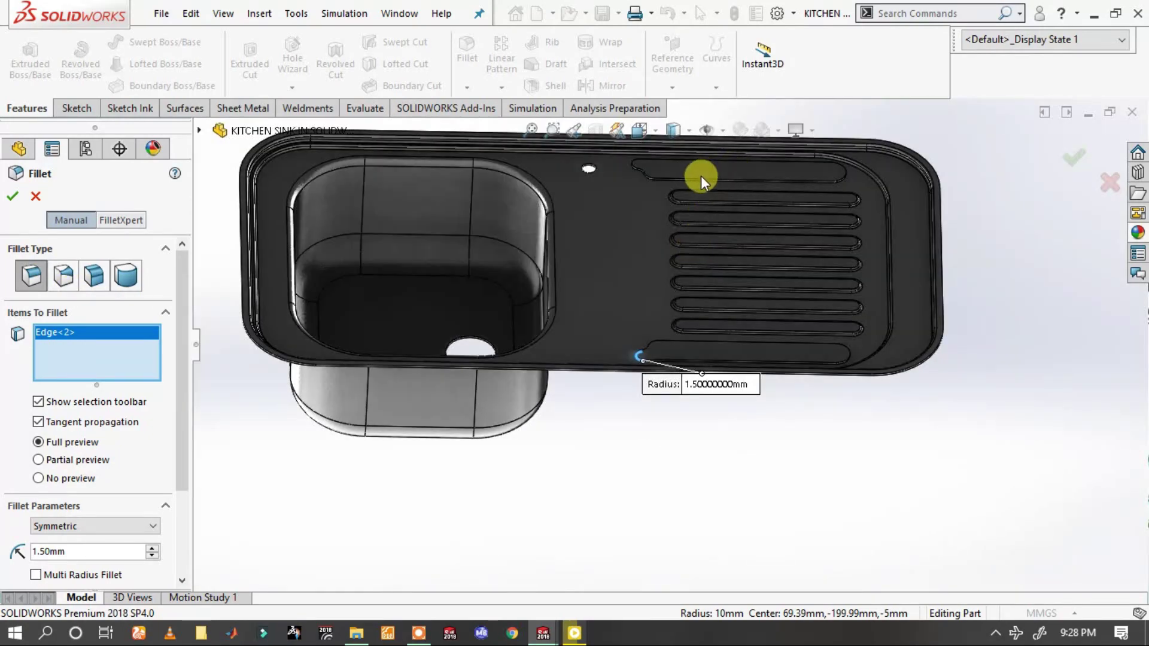
pyautogui.scroll(-2, 702, 176)
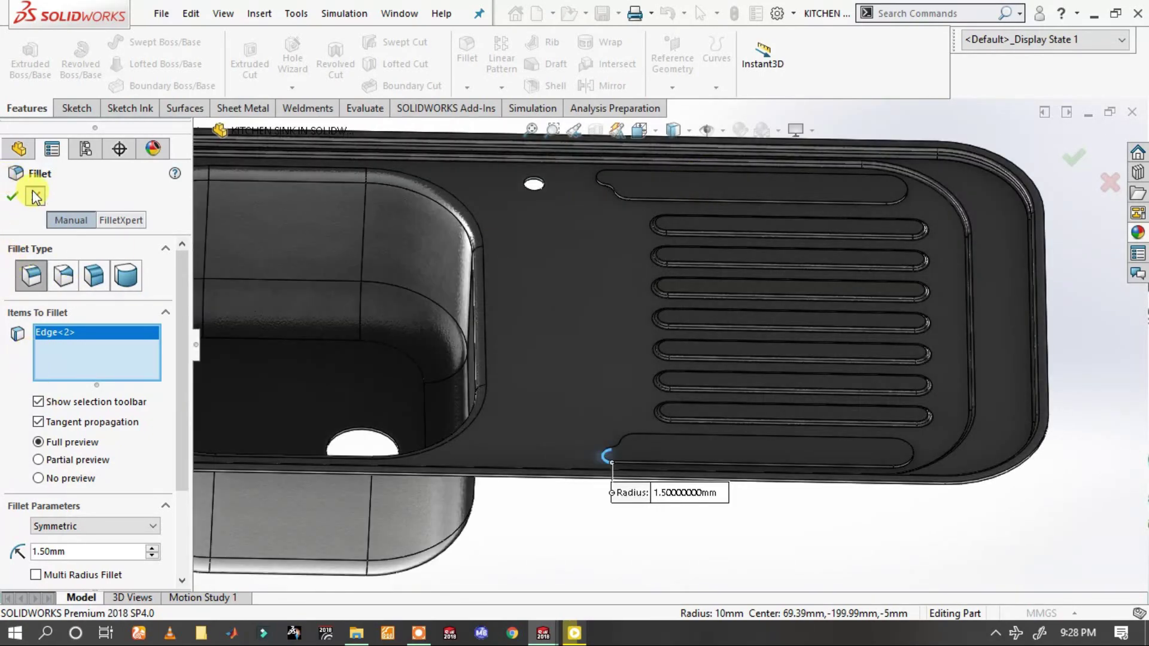
pyautogui.click(36, 196)
pyautogui.press('f')
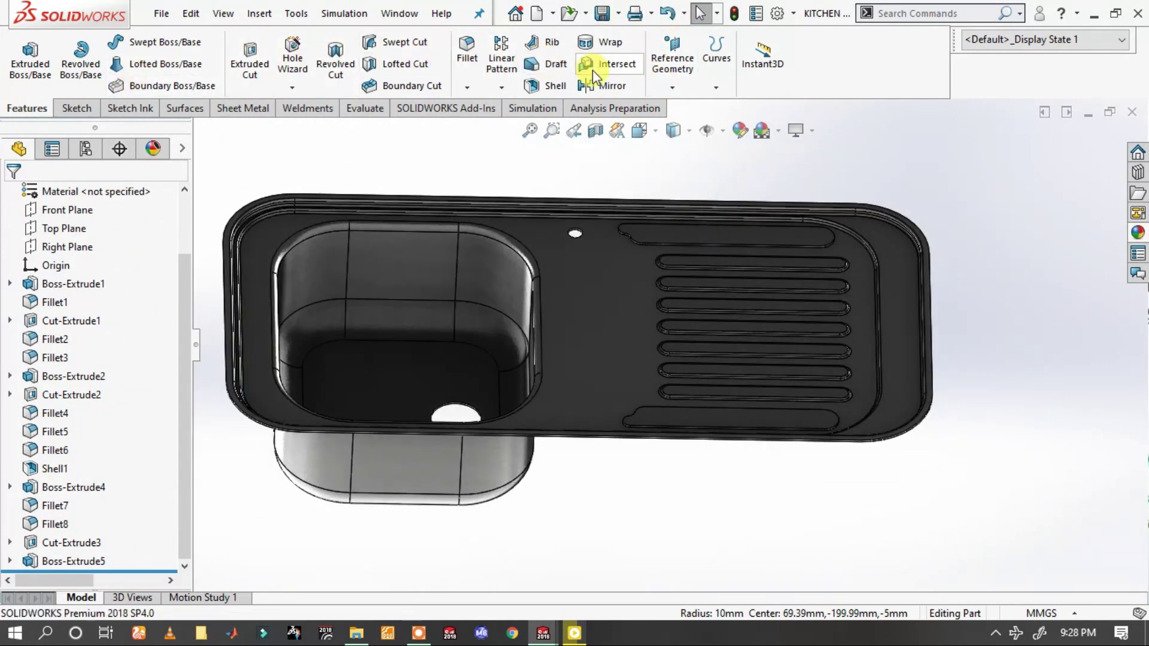
# - Fillet both hook groove faces at 1.5 mm
pyautogui.click(697, 230)
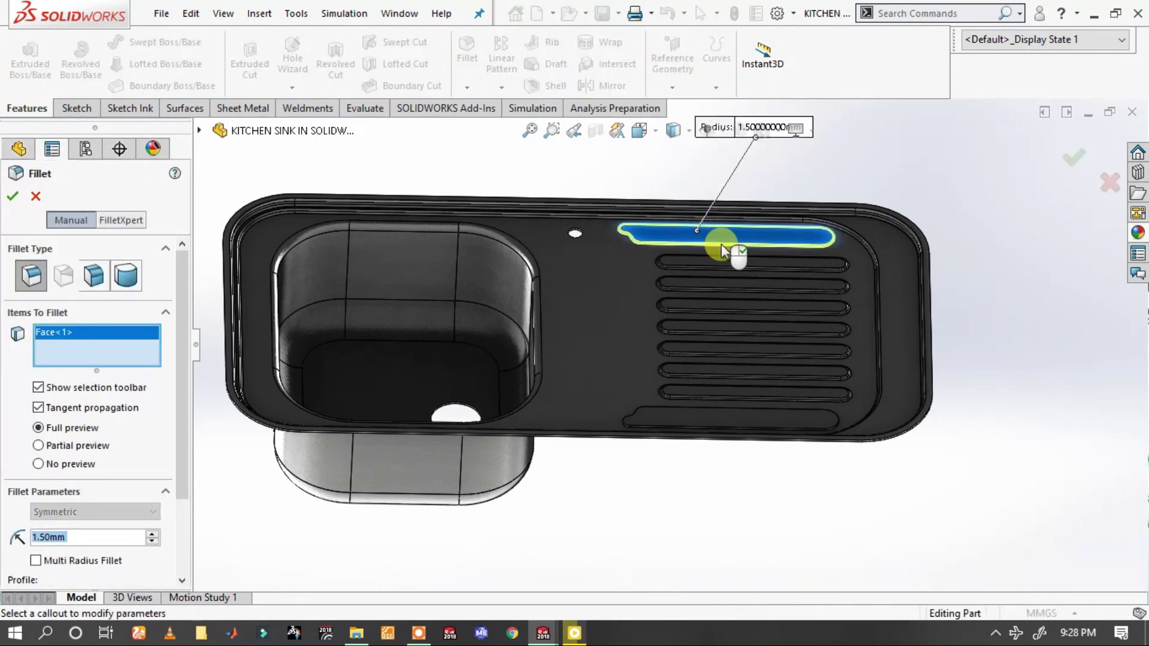
pyautogui.click(665, 410)
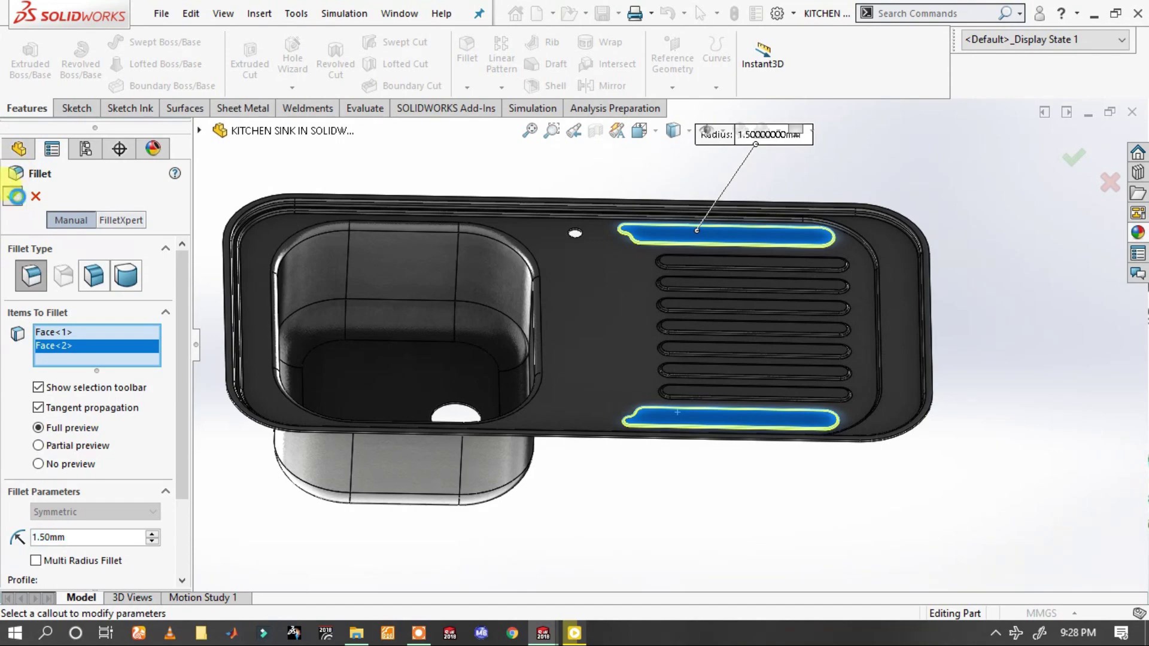
pyautogui.click(16, 196)
pyautogui.scroll(-3, 784, 361)
pyautogui.scroll(-3, 649, 370)
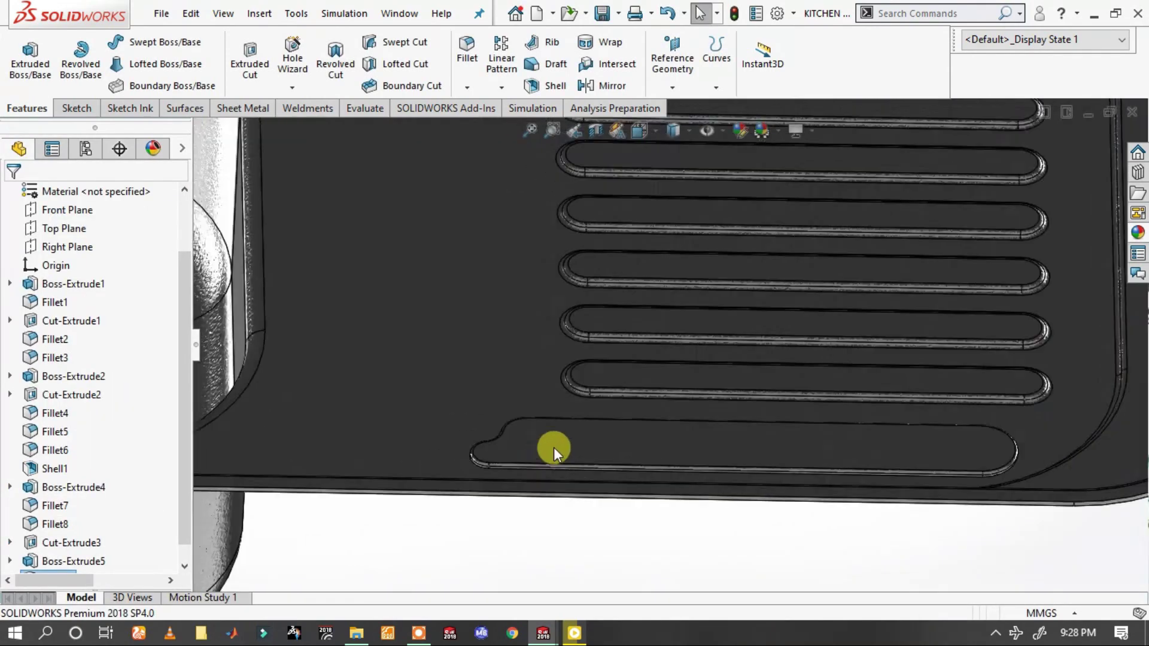
pyautogui.scroll(-3, 554, 447)
pyautogui.scroll(-3, 486, 462)
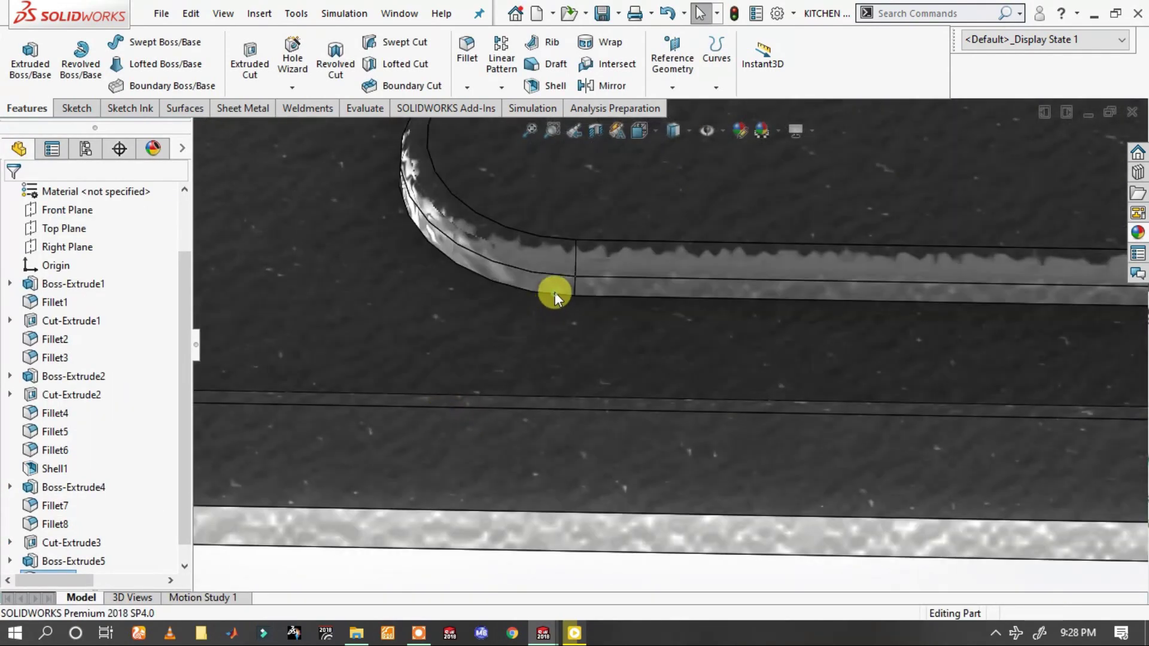
# - Start a 0.5 mm fillet on the lower groove's curved edge
pyautogui.click(555, 293)
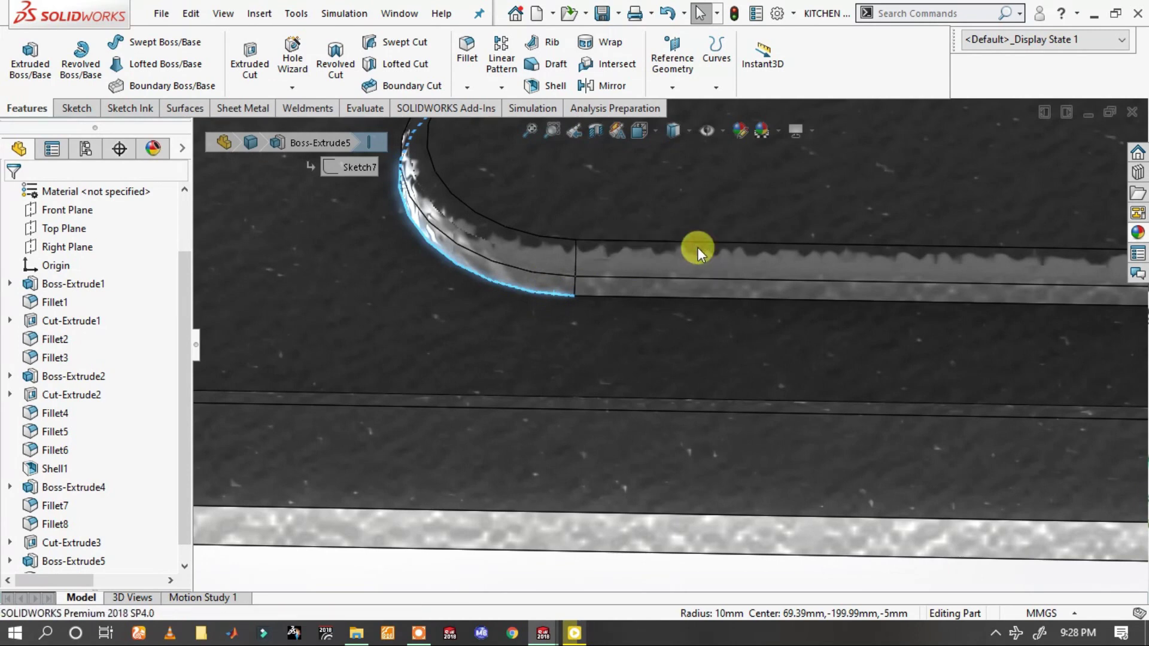
pyautogui.click(698, 247)
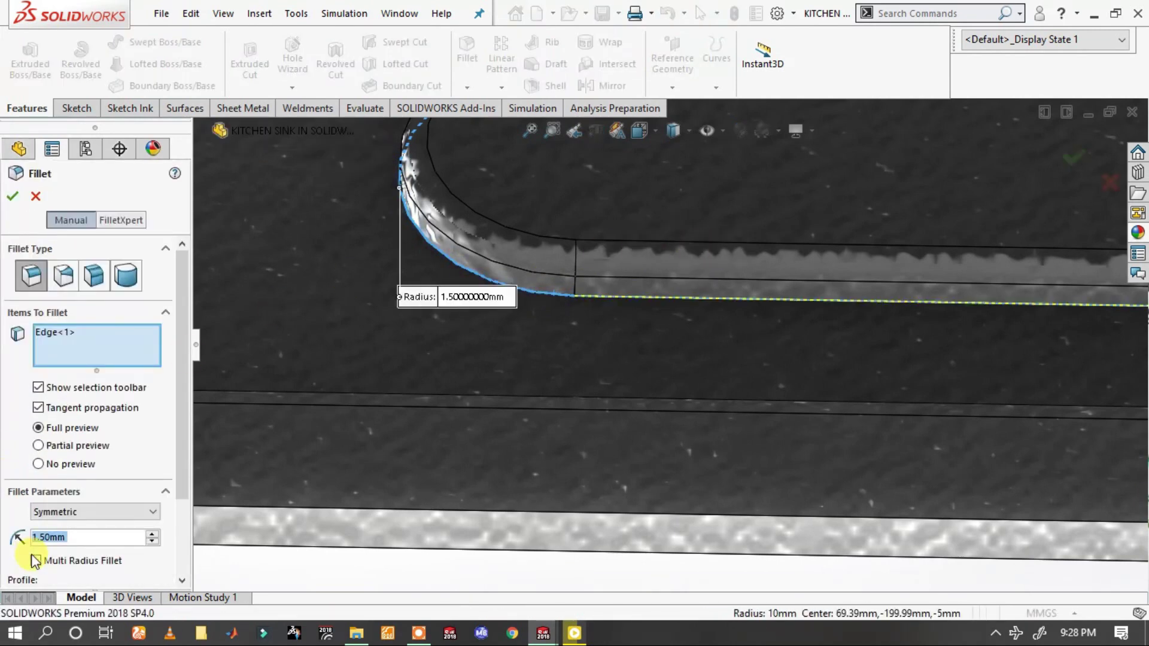
pyautogui.write('0.5')
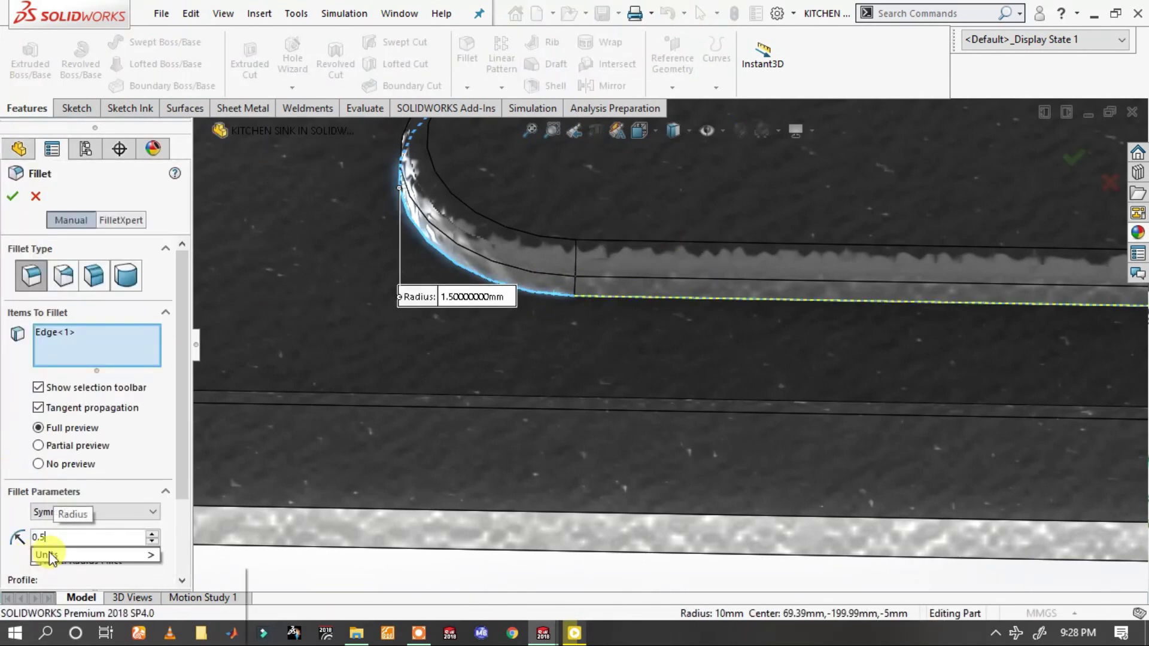
pyautogui.press('Return')
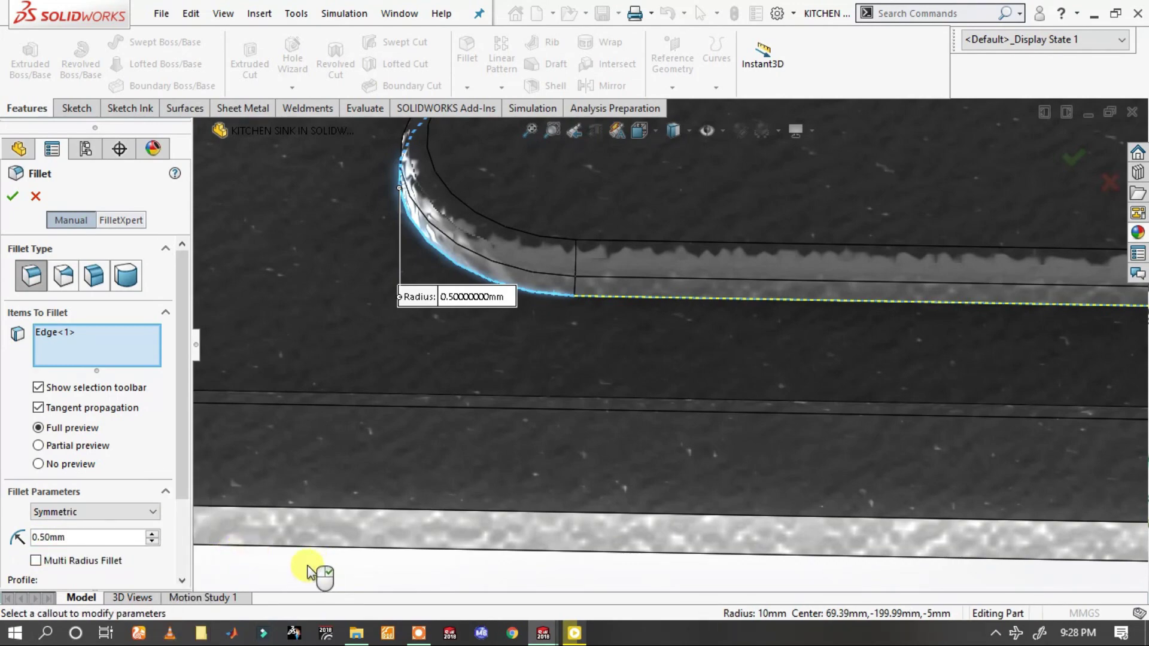
# - Extend the 0.5 mm fillet to further hook groove edges and close it
pyautogui.scroll(-1, 305, 557)
pyautogui.scroll(4, 465, 333)
pyautogui.scroll(2, 748, 219)
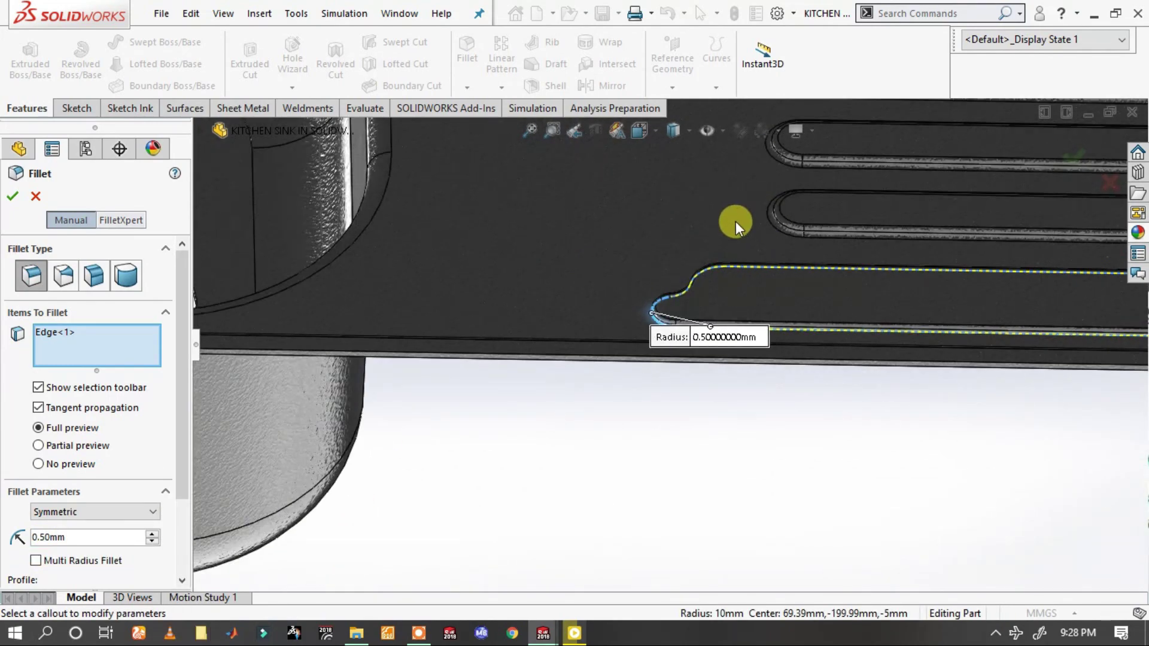
pyautogui.scroll(3, 735, 222)
pyautogui.scroll(-4, 758, 179)
pyautogui.scroll(-2, 519, 261)
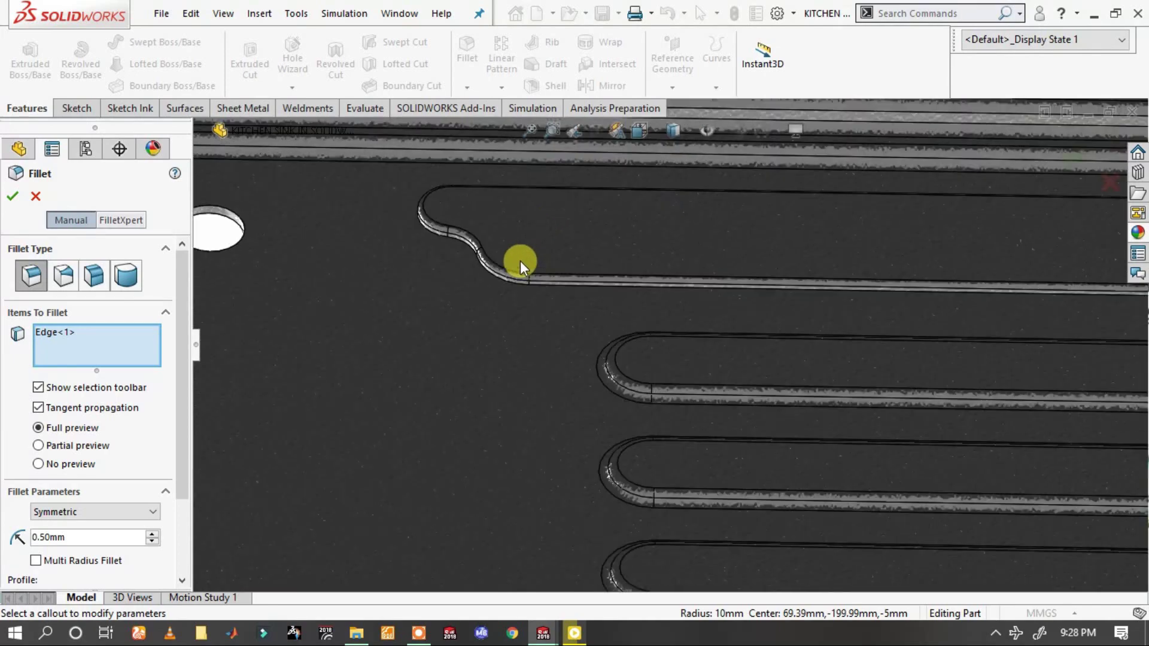
pyautogui.scroll(-2, 449, 270)
pyautogui.click(476, 303)
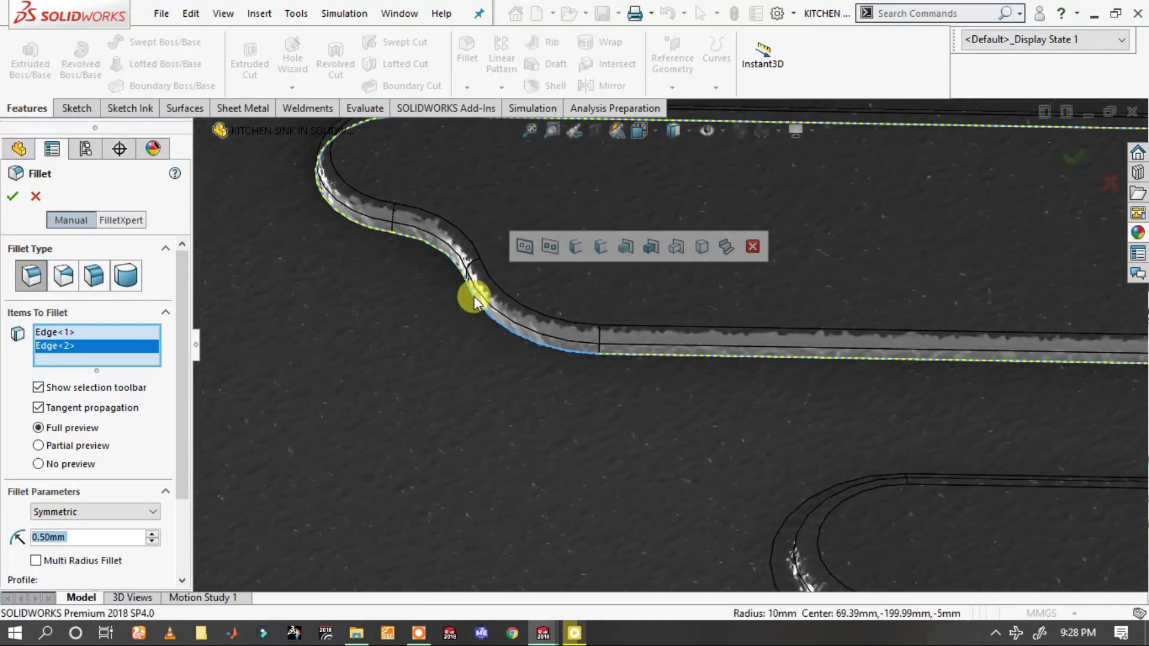
pyautogui.click(575, 246)
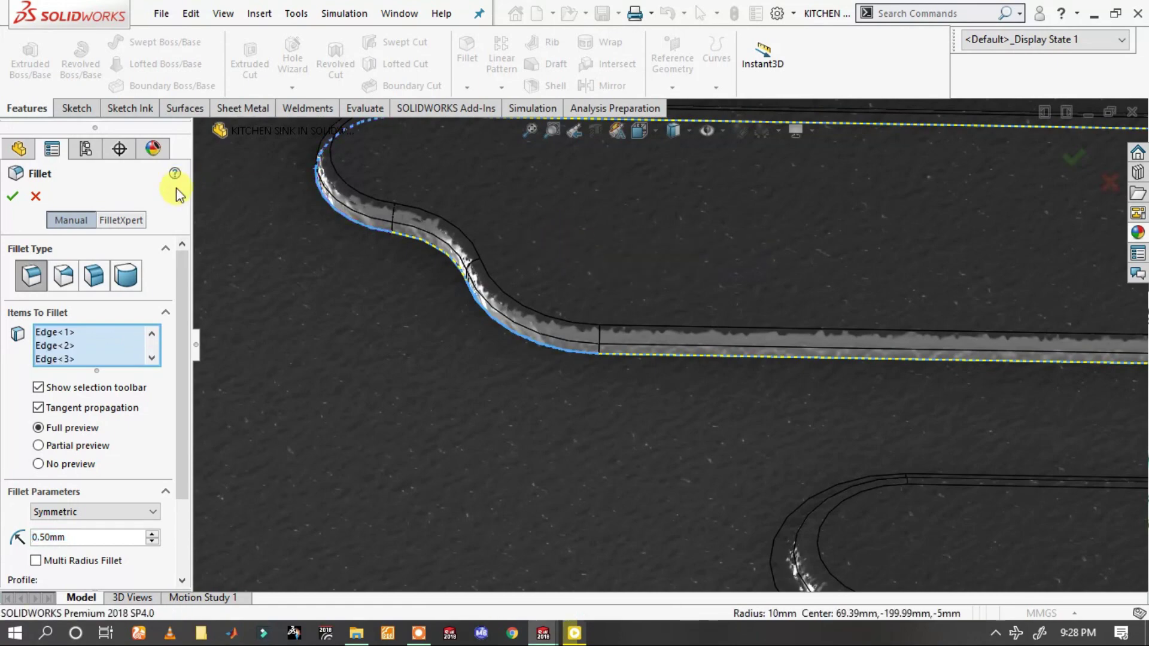
pyautogui.click(35, 196)
pyautogui.scroll(3, 838, 260)
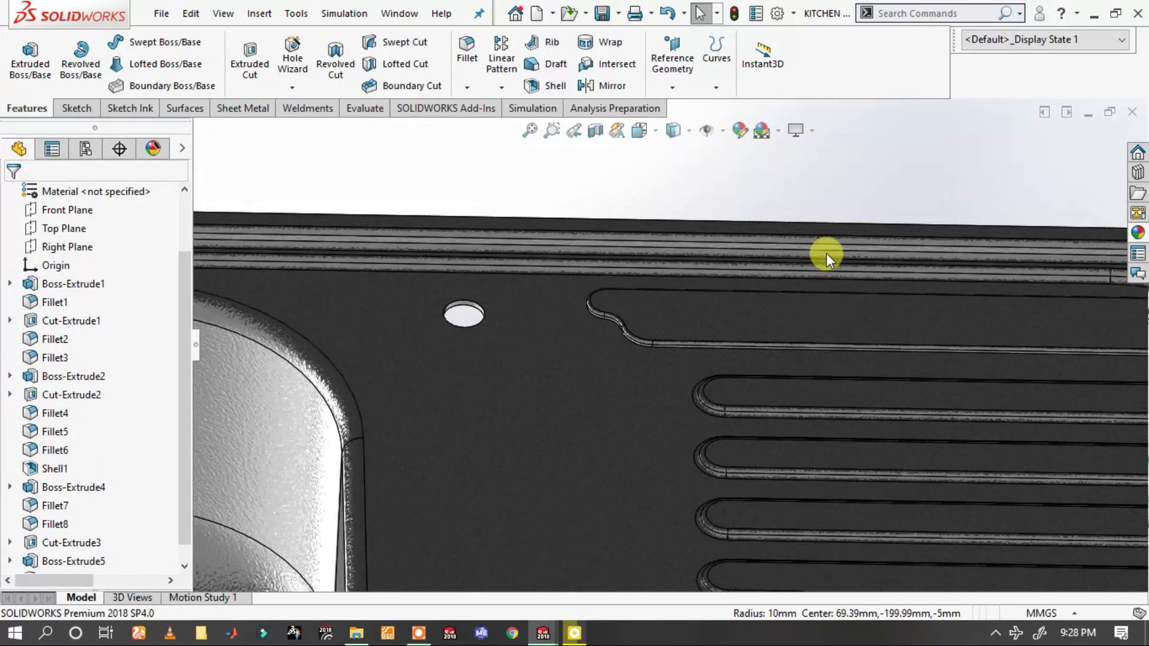
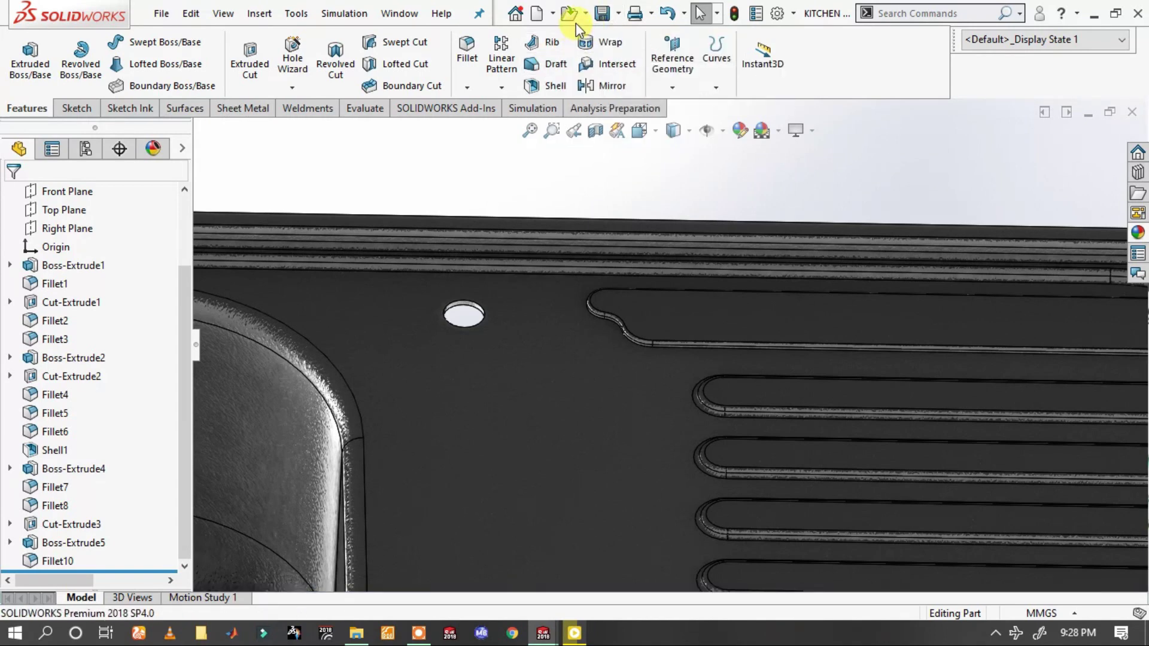
# - Apply a chromium plate appearance to the whole sink
pyautogui.scroll(3, 698, 321)
pyautogui.scroll(2, 698, 323)
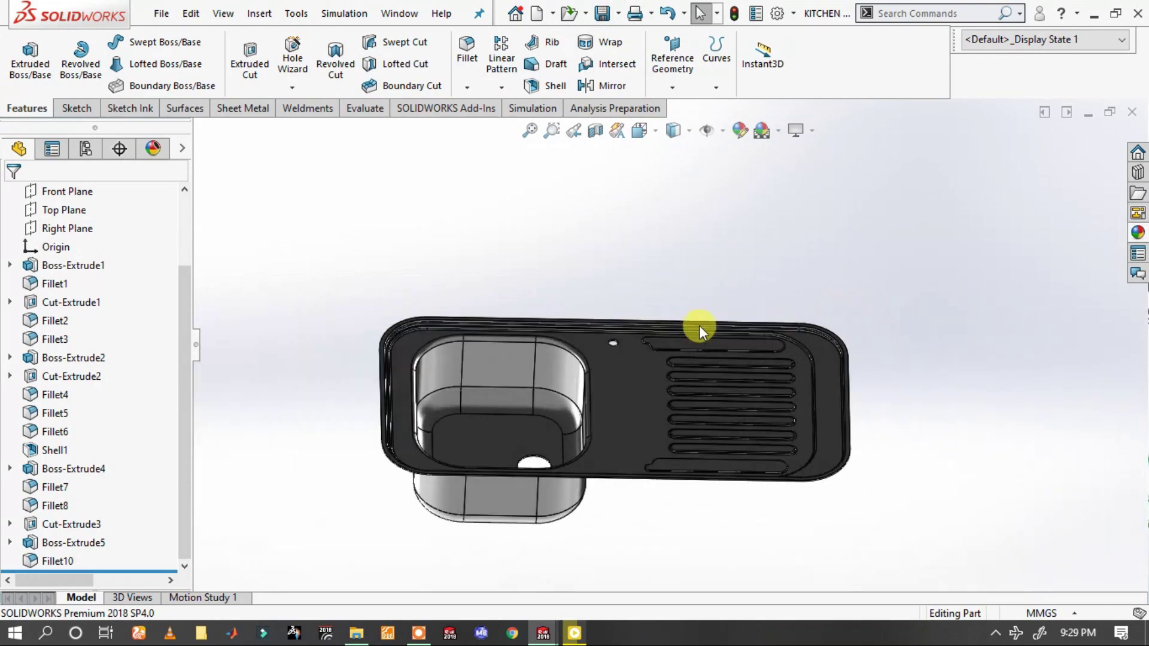
pyautogui.scroll(-5, 547, 390)
pyautogui.moveTo(541, 395)
pyautogui.mouseDown(button='middle')
pyautogui.moveTo(513, 320)
pyautogui.moveTo(526, 410)
pyautogui.moveTo(770, 264)
pyautogui.mouseUp(button='middle')
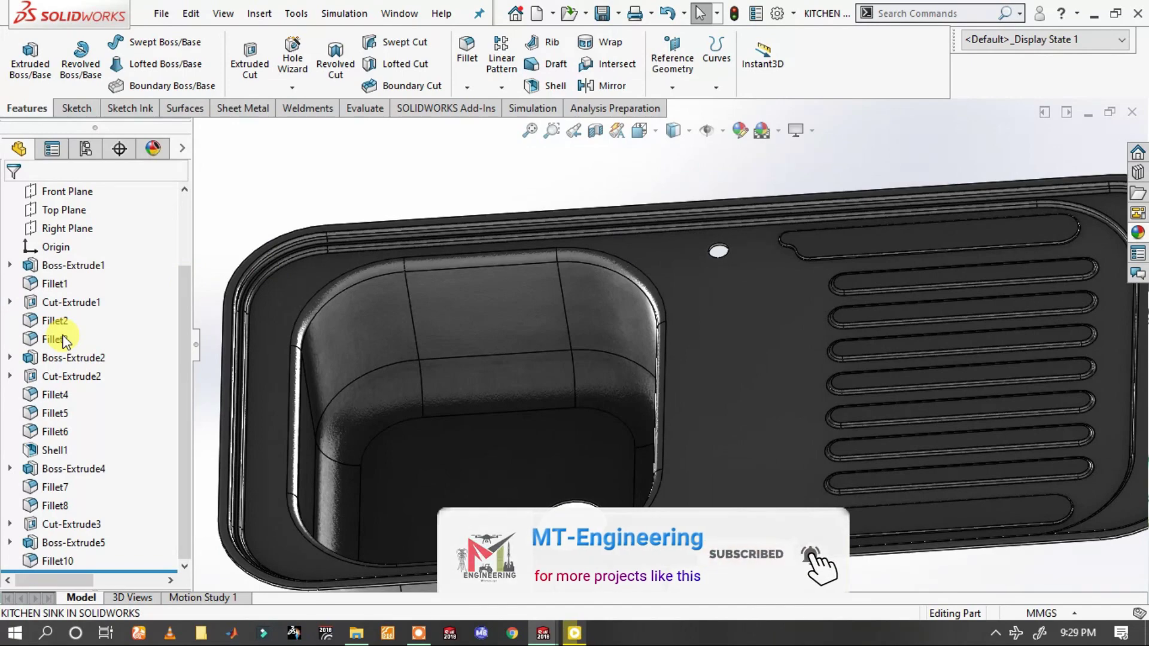
pyautogui.moveTo(417, 409)
pyautogui.mouseDown(button='middle')
pyautogui.moveTo(597, 281)
pyautogui.moveTo(602, 354)
pyautogui.moveTo(623, 372)
pyautogui.mouseUp(button='middle')
pyautogui.scroll(-5, 755, 393)
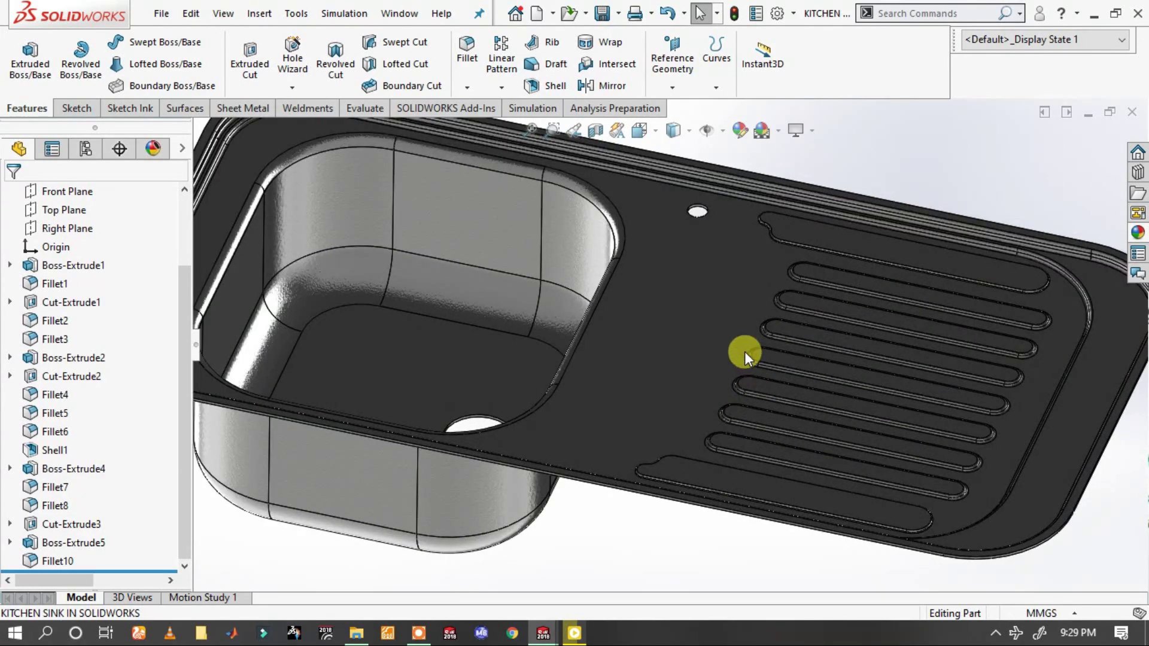
pyautogui.scroll(3, 677, 300)
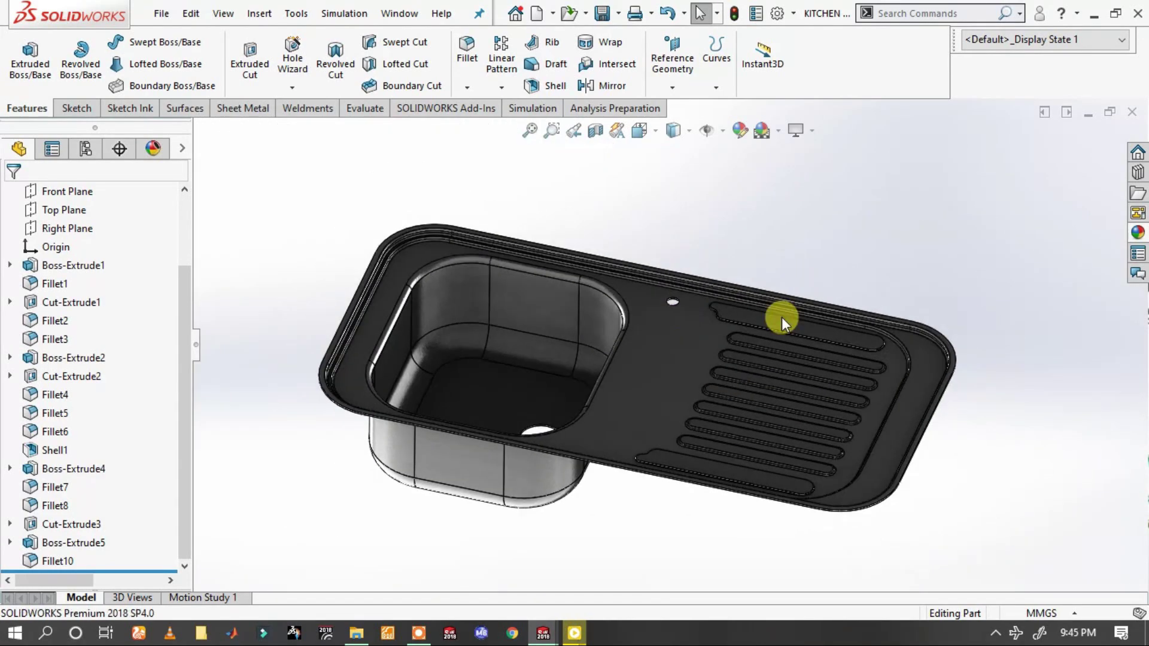
pyautogui.scroll(-2, 817, 300)
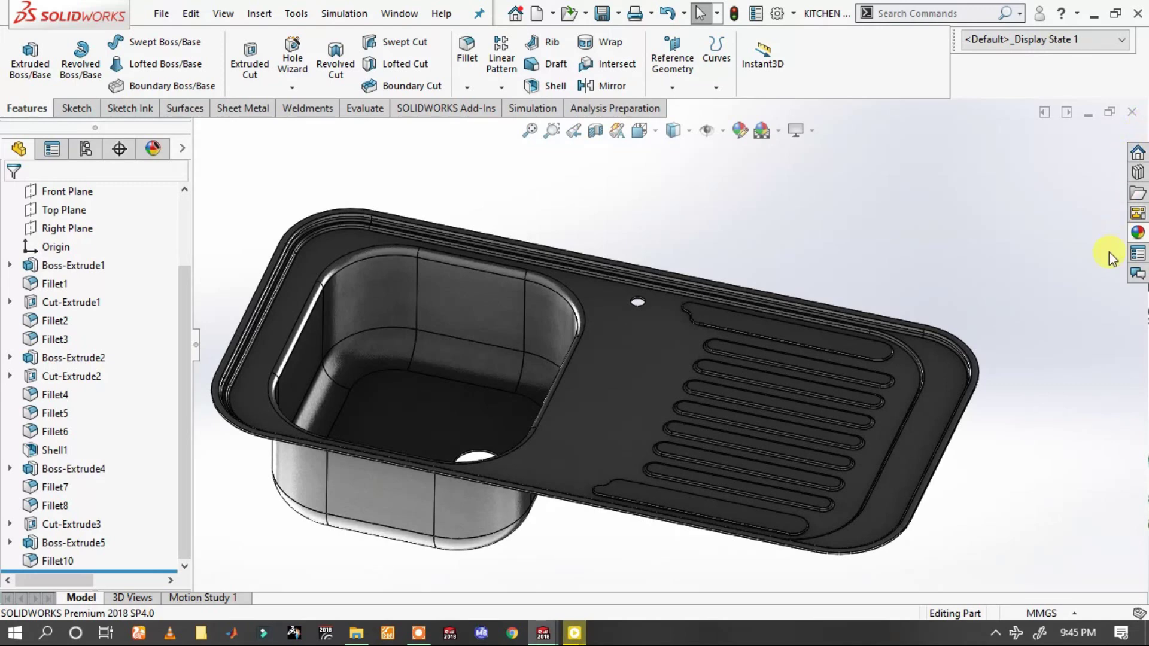
pyautogui.click(1139, 234)
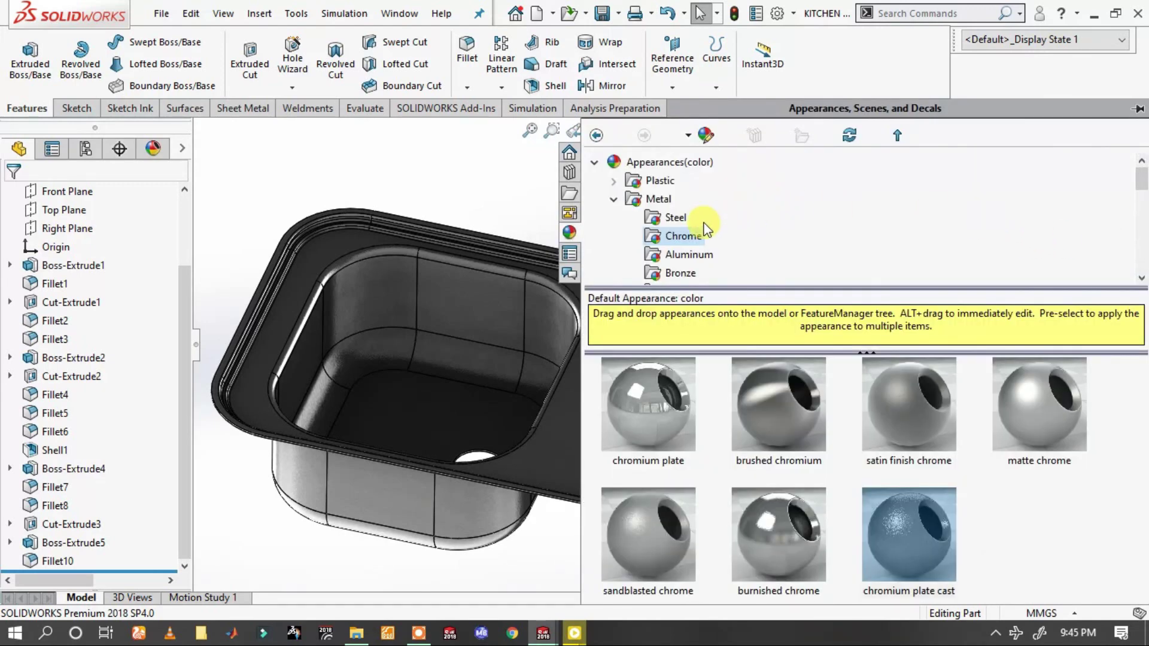
pyautogui.moveTo(680, 444); pyautogui.dragTo(485, 343)
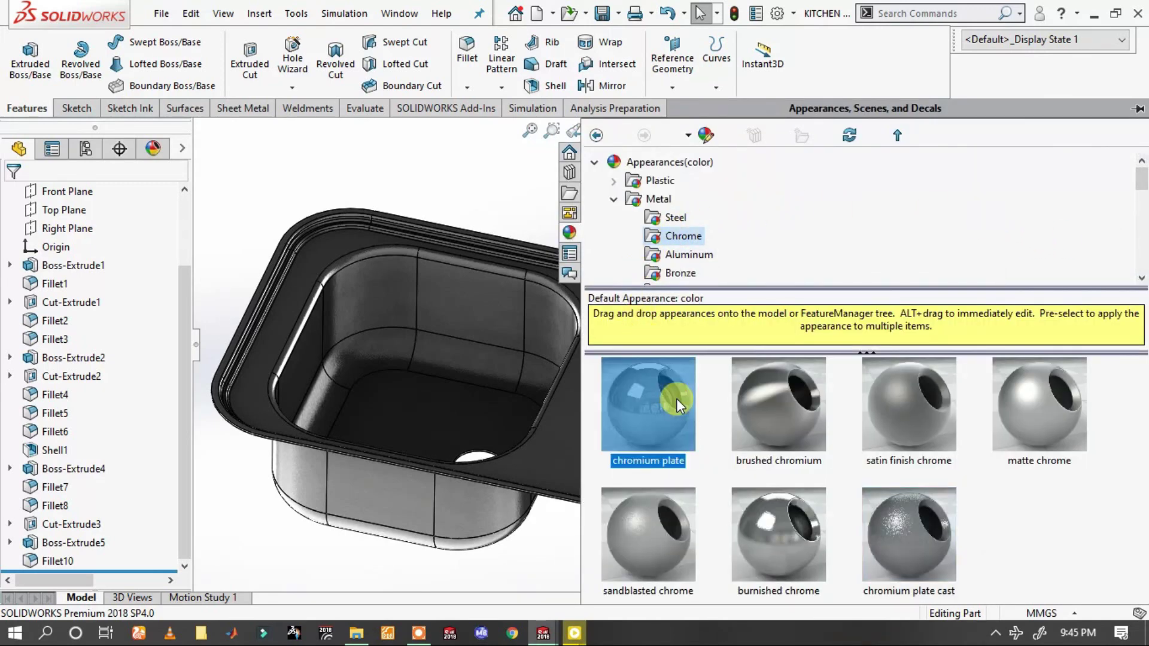
pyautogui.click(509, 345)
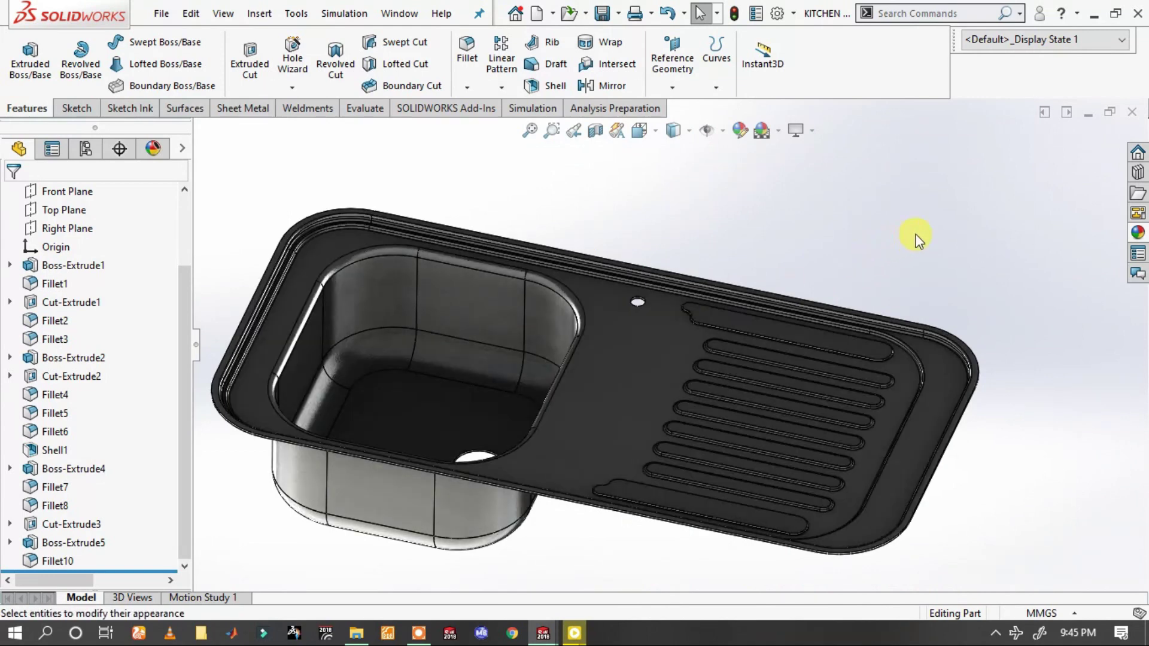
# - Replace it with a polished steel appearance and view the sink normal to its top
pyautogui.click(1138, 234)
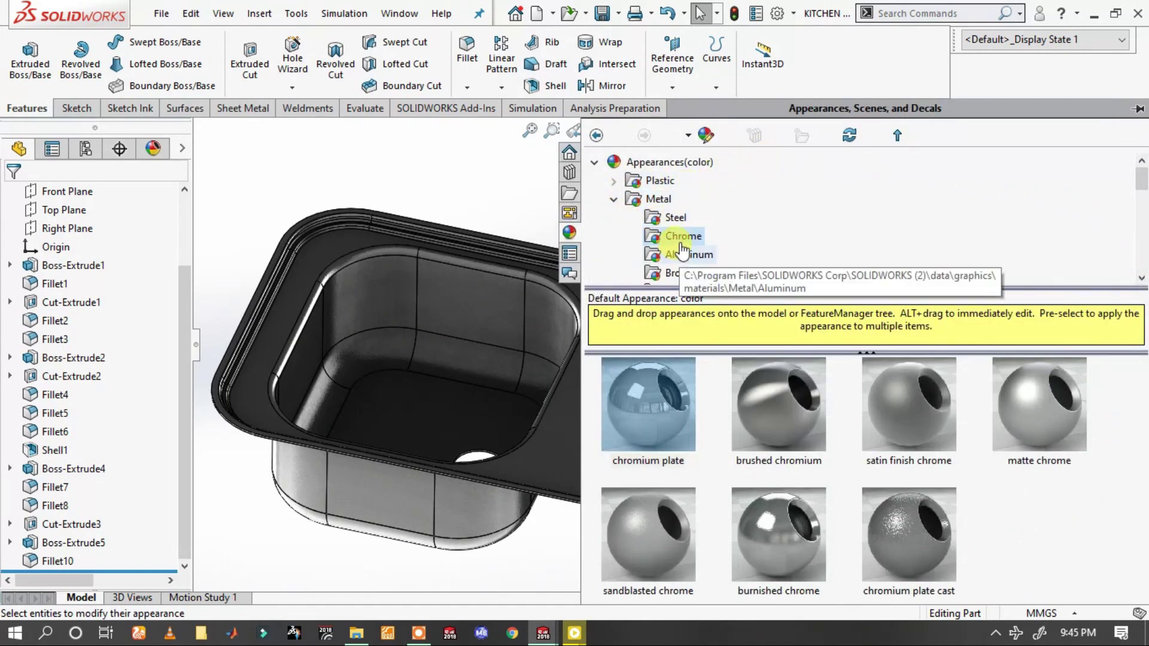
pyautogui.click(675, 217)
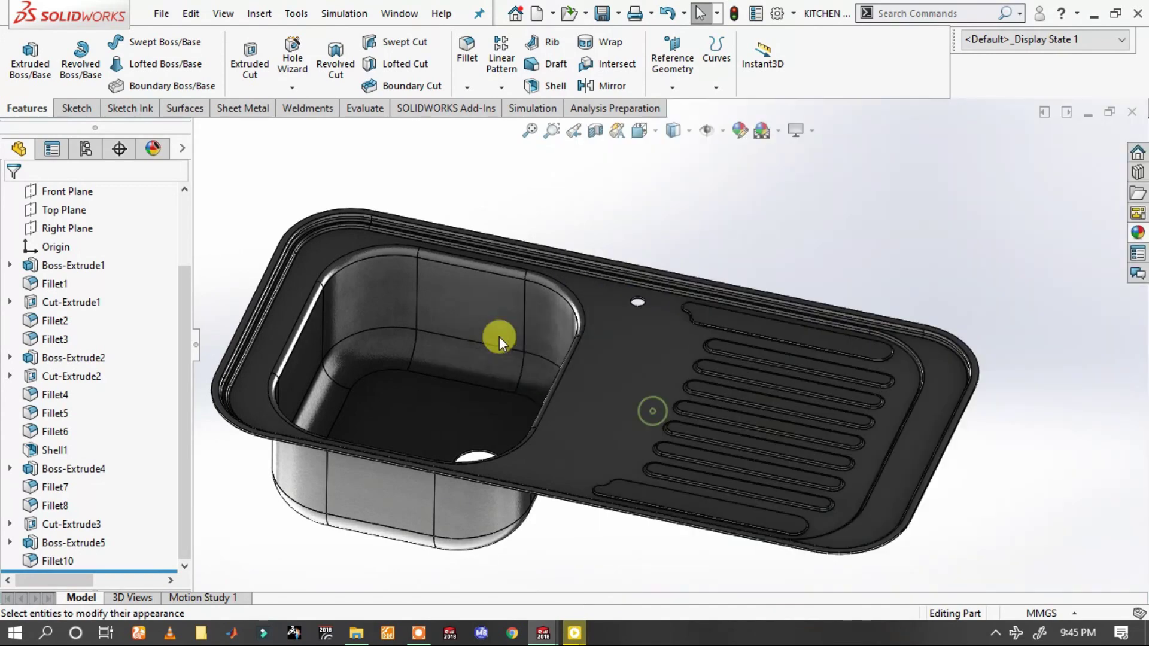
pyautogui.moveTo(656, 416); pyautogui.dragTo(503, 333)
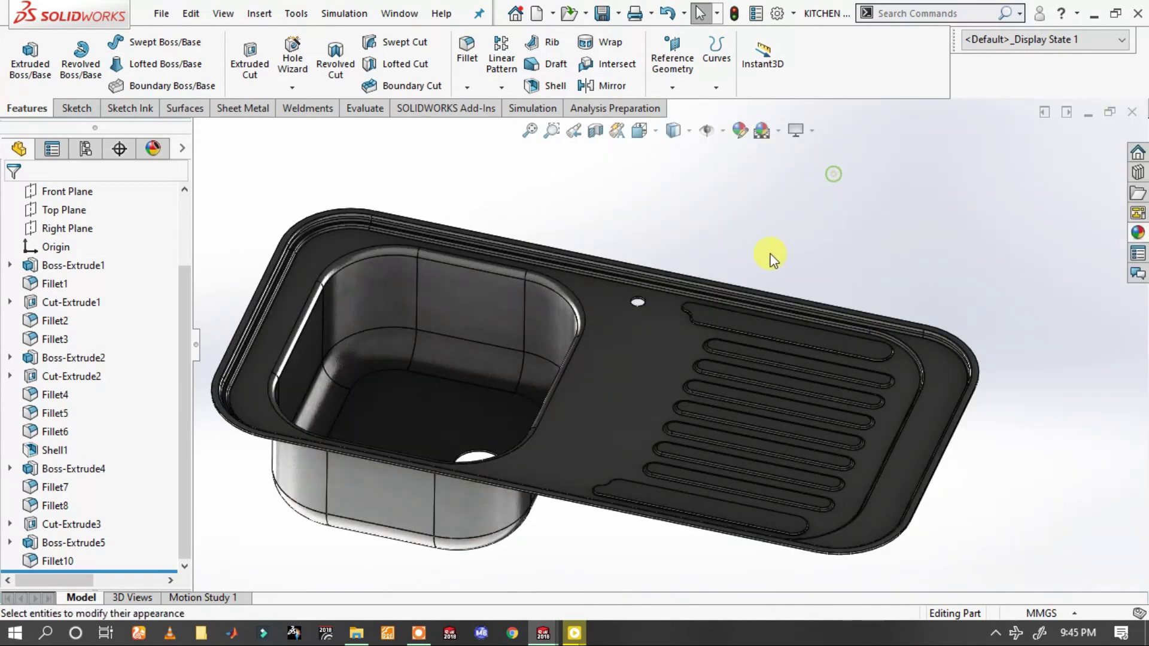
pyautogui.scroll(-2, 585, 308)
pyautogui.scroll(-2, 585, 311)
pyautogui.scroll(4, 628, 317)
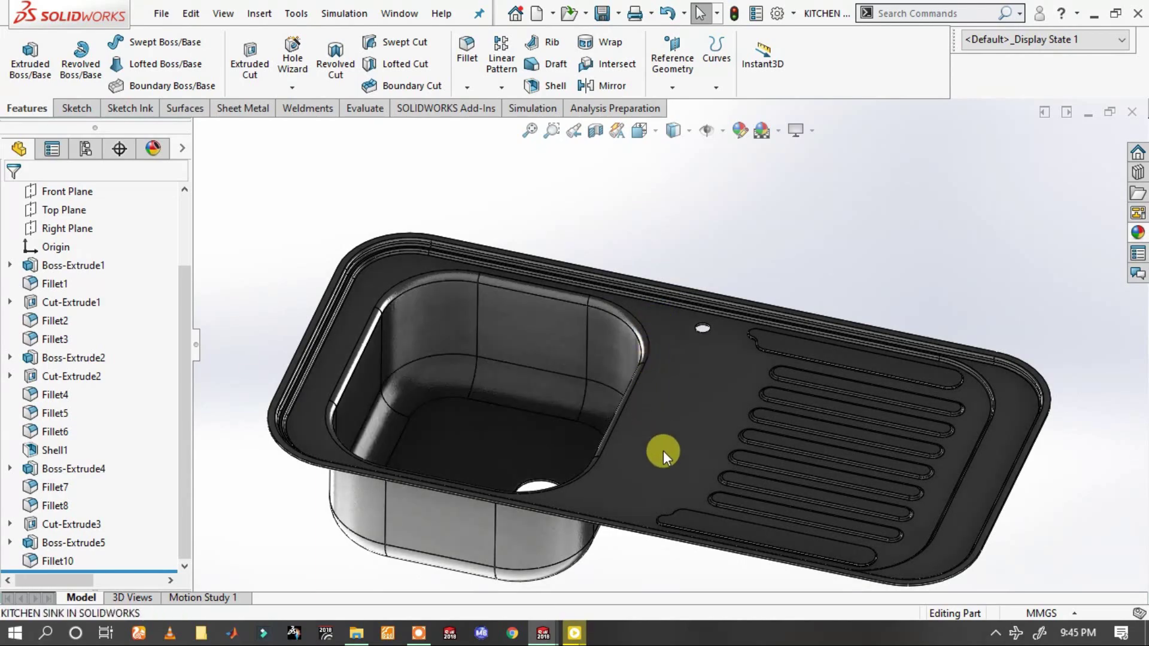
pyautogui.click(664, 456)
pyautogui.hotkey('ctrl', '8')
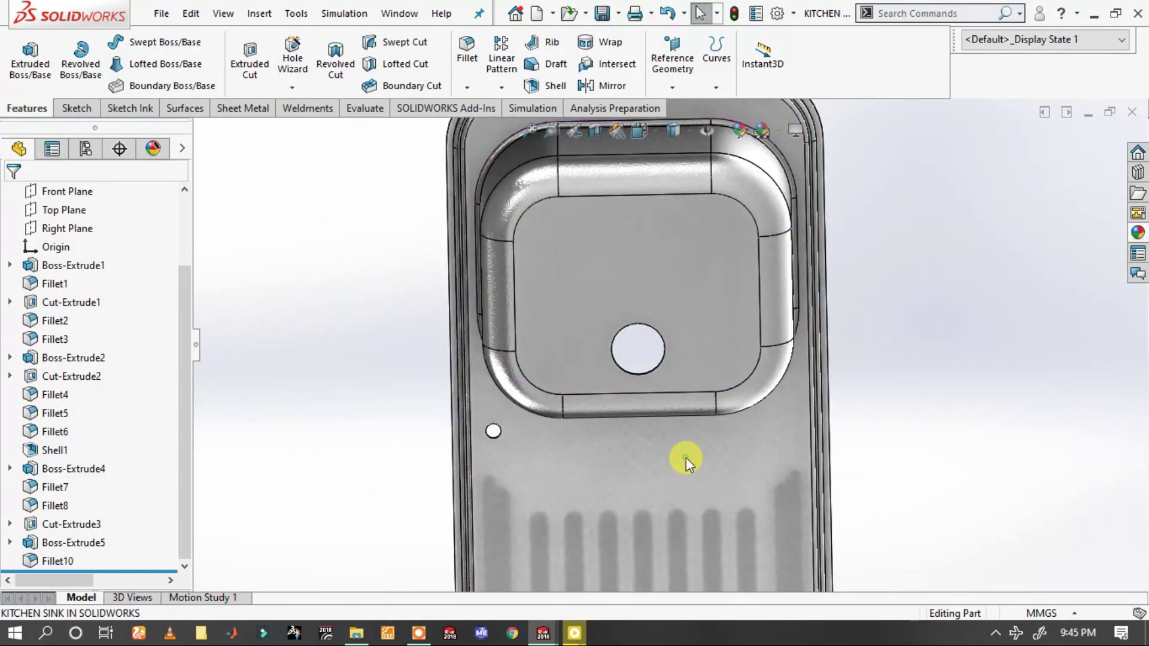
# - On the sink's top face, sketch a centre rectangle anchored at the origin
pyautogui.click(686, 458)
pyautogui.click(757, 411)
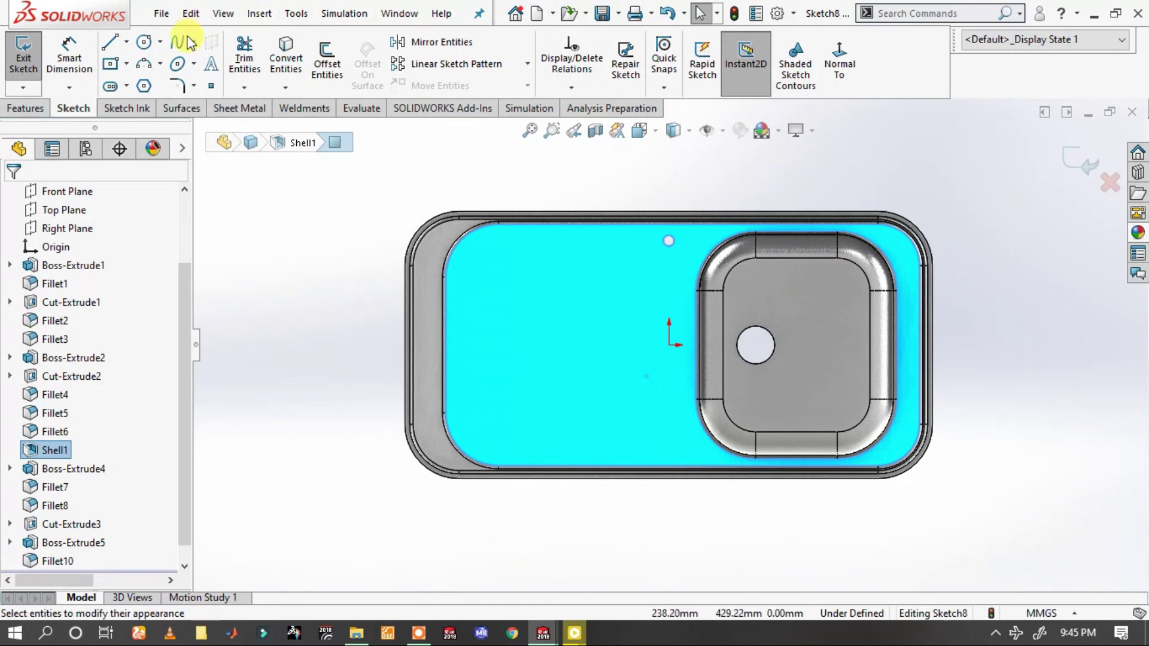
pyautogui.click(110, 63)
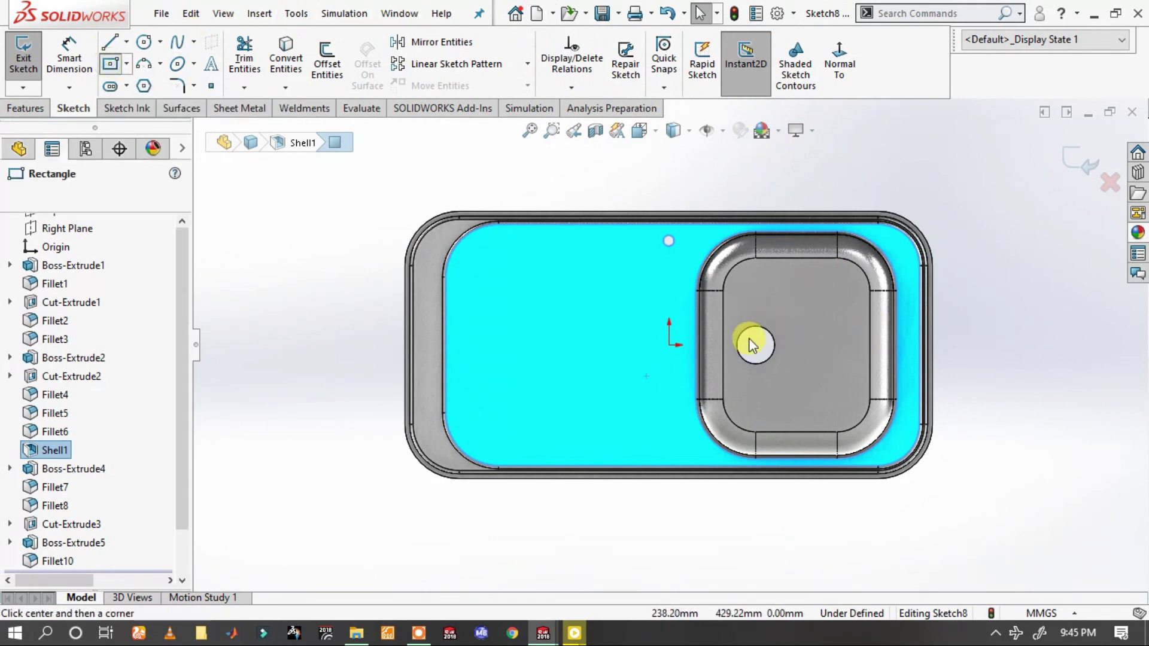
pyautogui.click(669, 344)
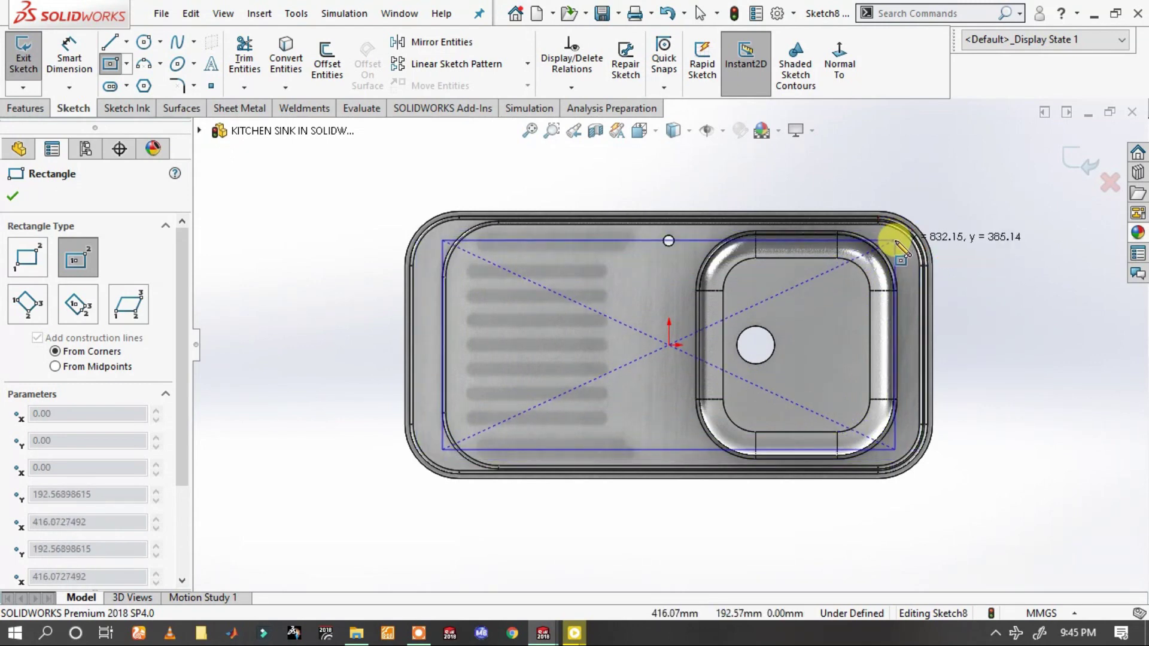
pyautogui.click(896, 242)
pyautogui.rightClick(895, 241)
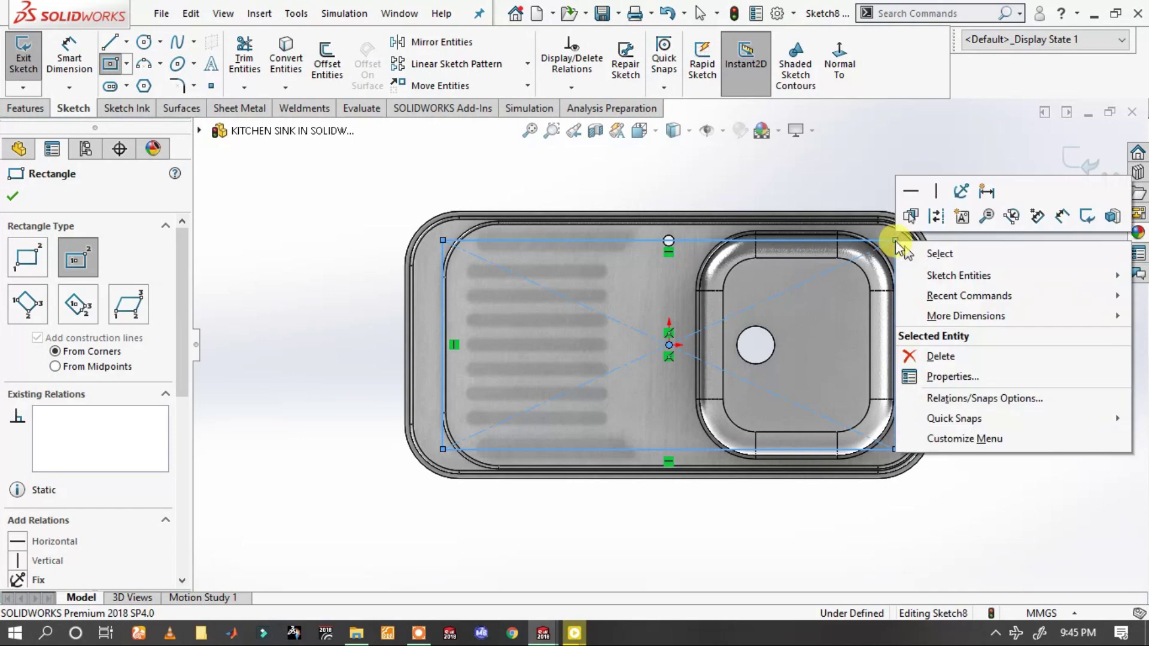
pyautogui.click(932, 233)
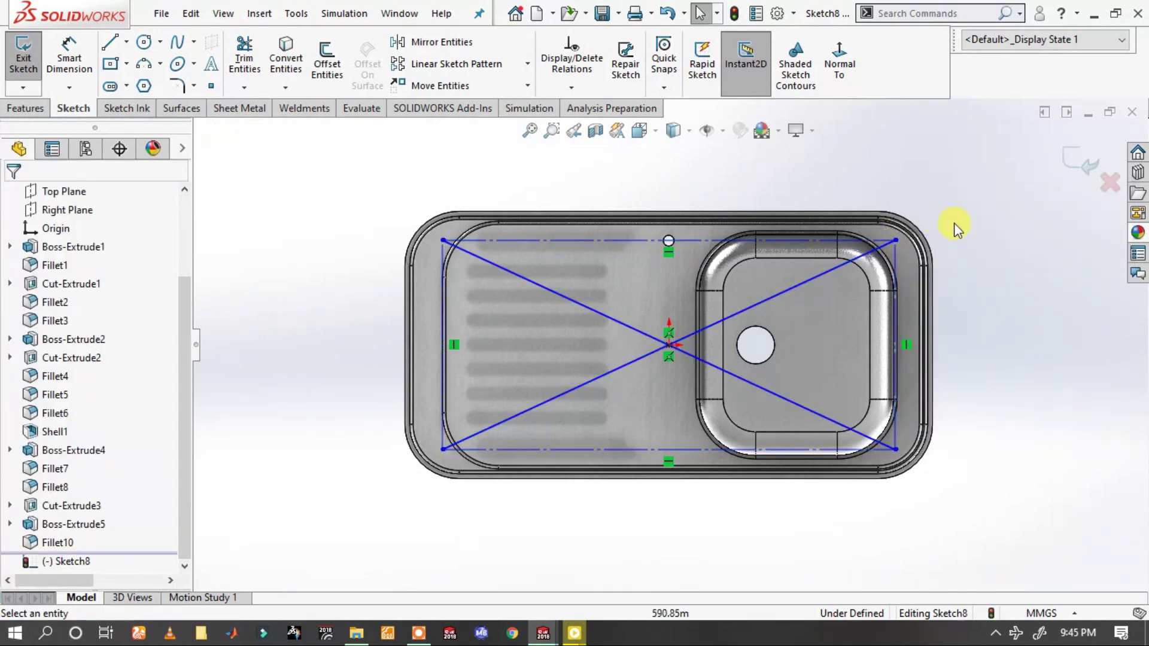
# - Convert both rectangle diagonals into construction lines
pyautogui.click(806, 281)
pyautogui.press('Escape')
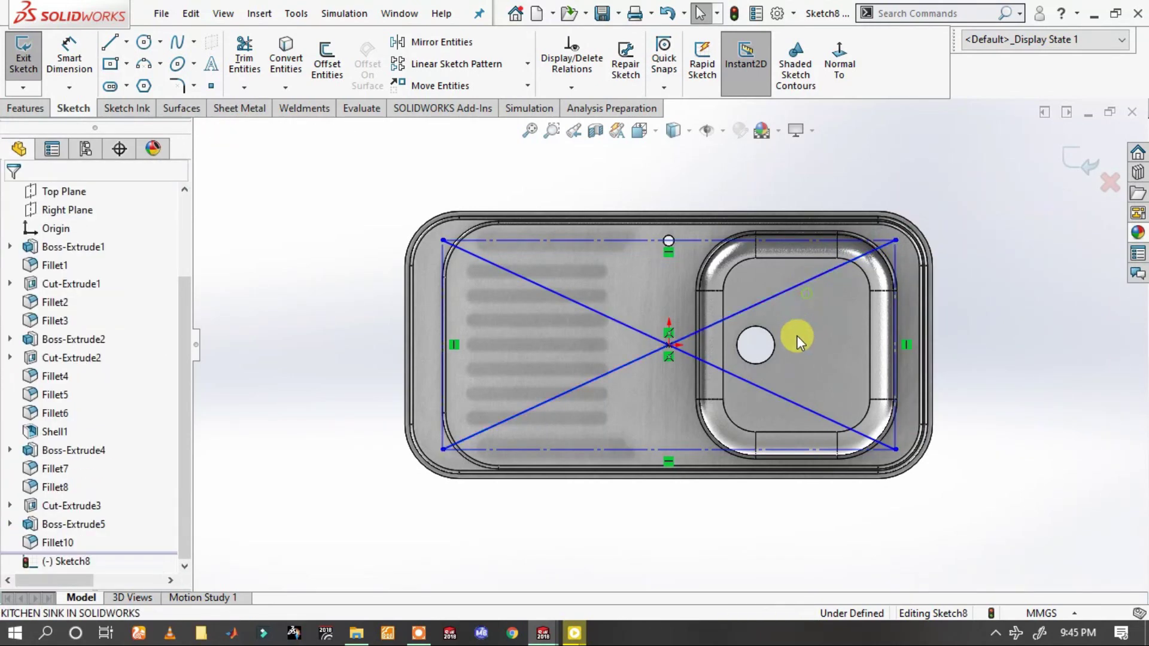
pyautogui.click(785, 395)
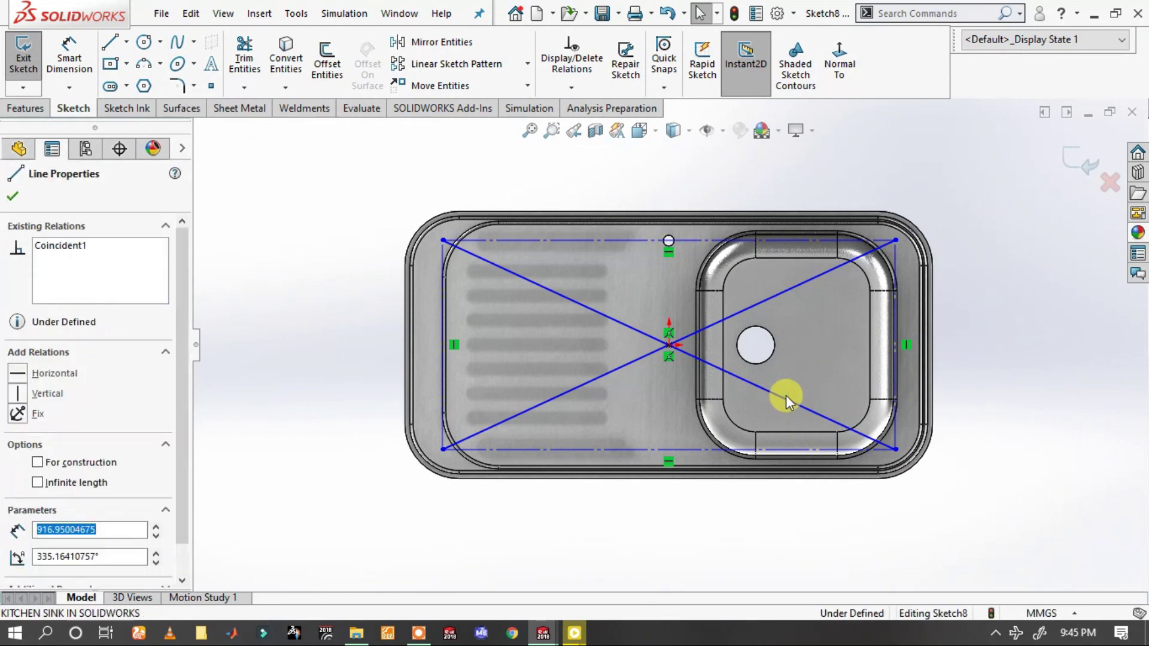
pyautogui.click(860, 348)
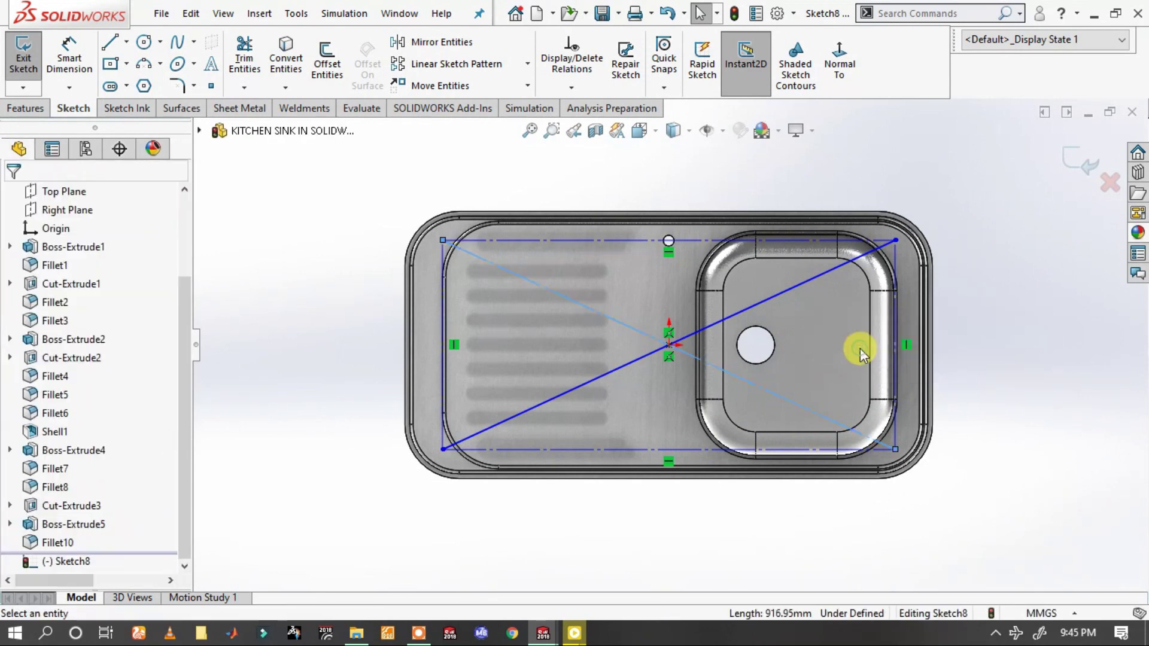
pyautogui.click(793, 297)
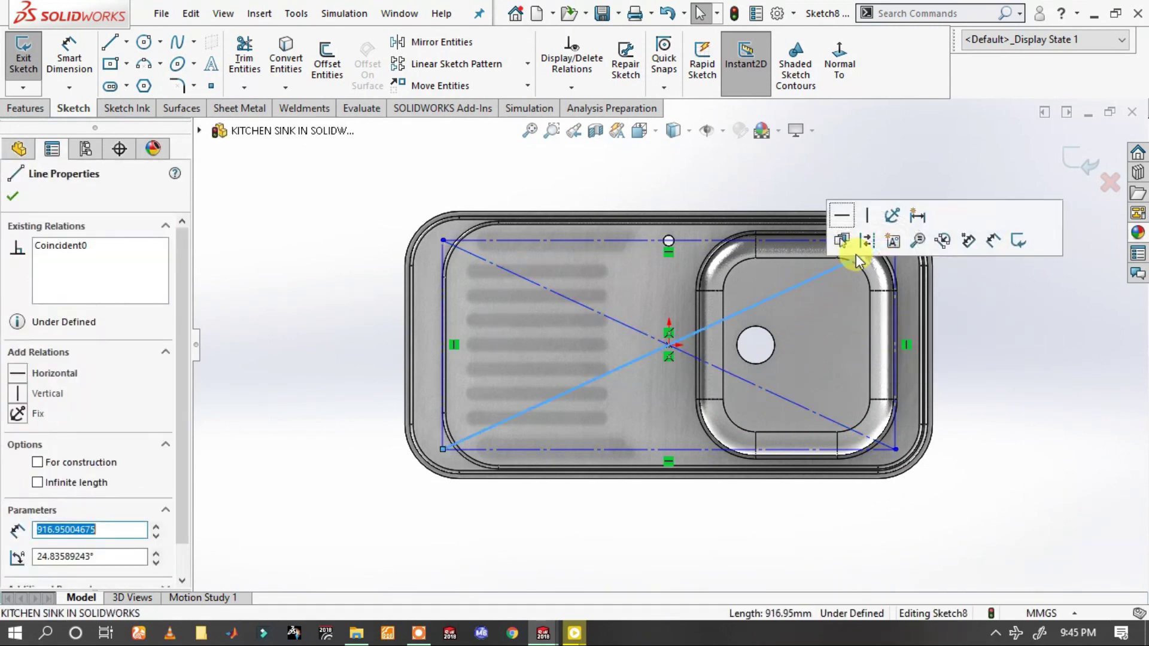
pyautogui.click(868, 242)
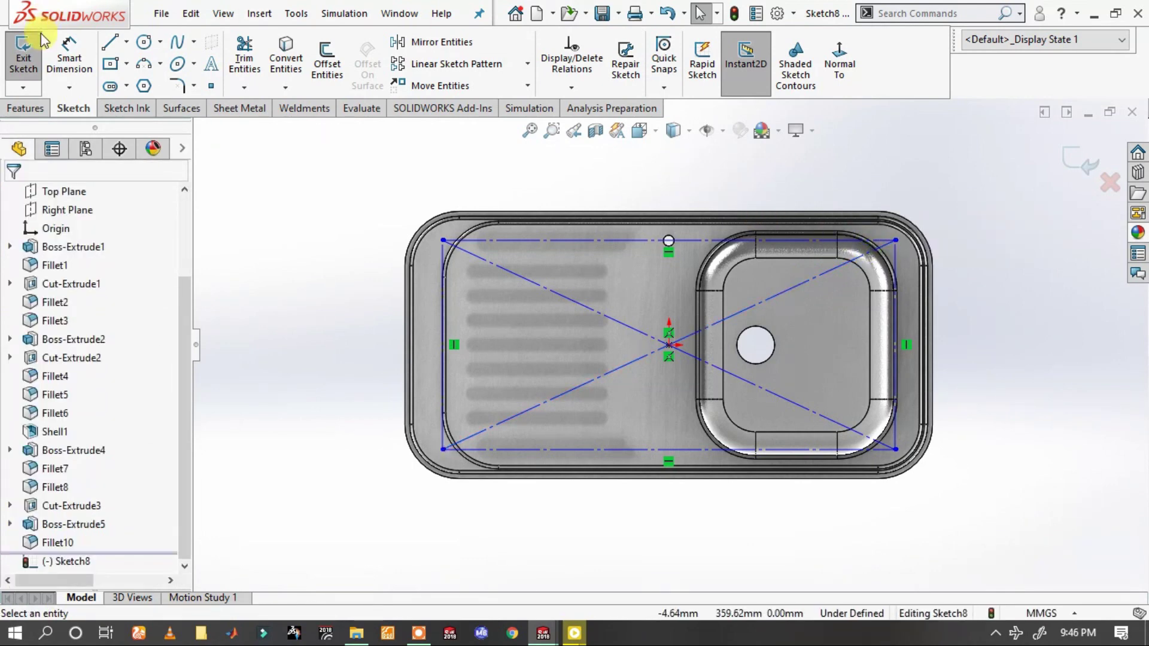
pyautogui.click(69, 57)
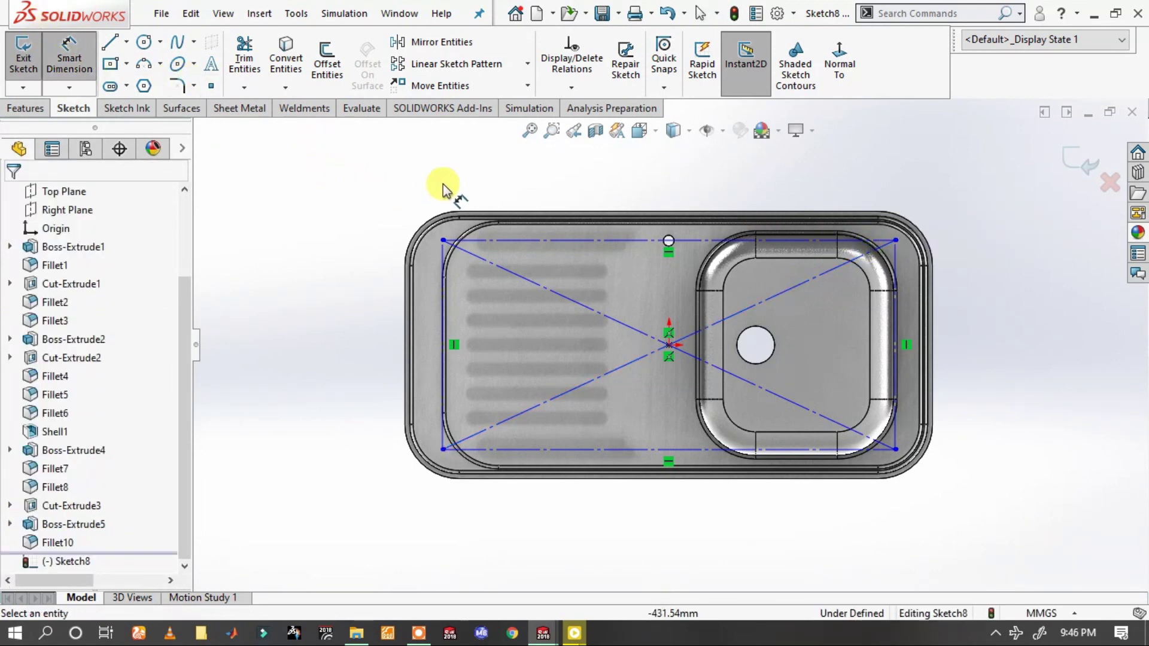
# - Dimension the rectangle 830 mm wide and 390 mm high
pyautogui.click(627, 241)
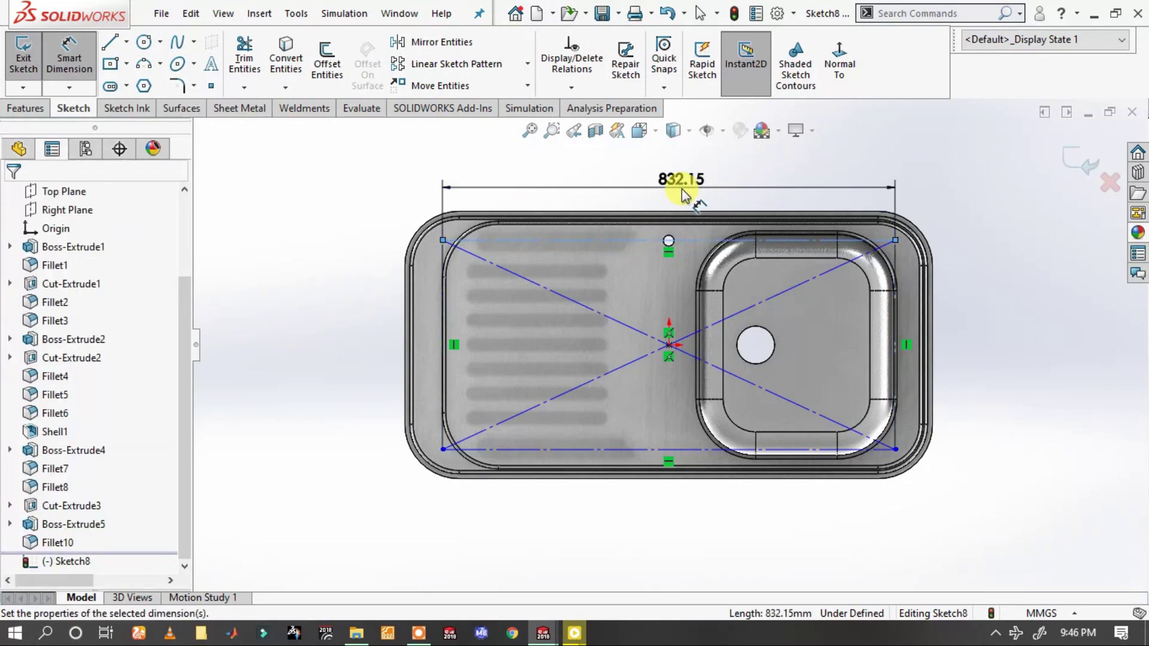
pyautogui.click(682, 191)
pyautogui.write('830')
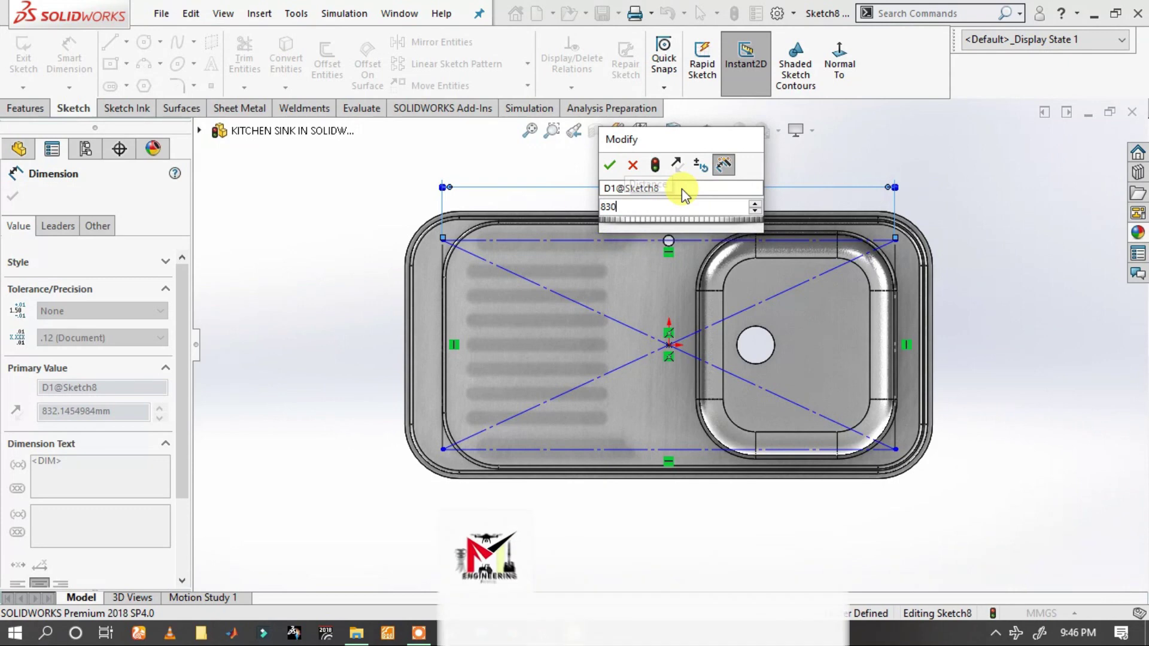
pyautogui.press('Return')
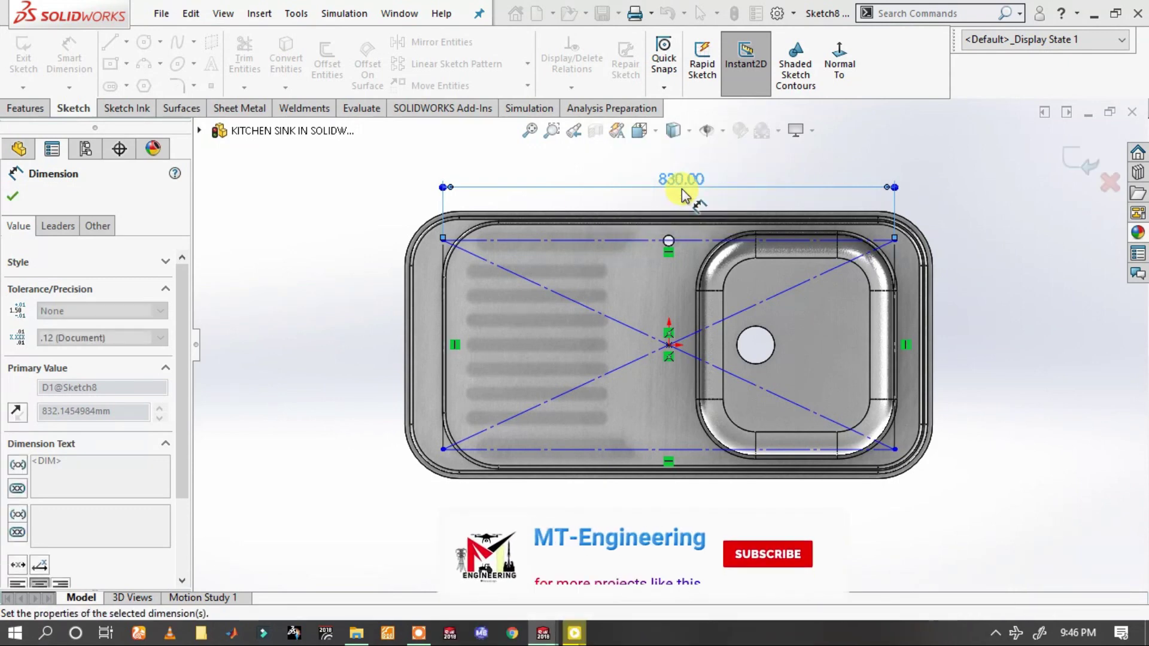
pyautogui.click(899, 257)
pyautogui.click(1034, 316)
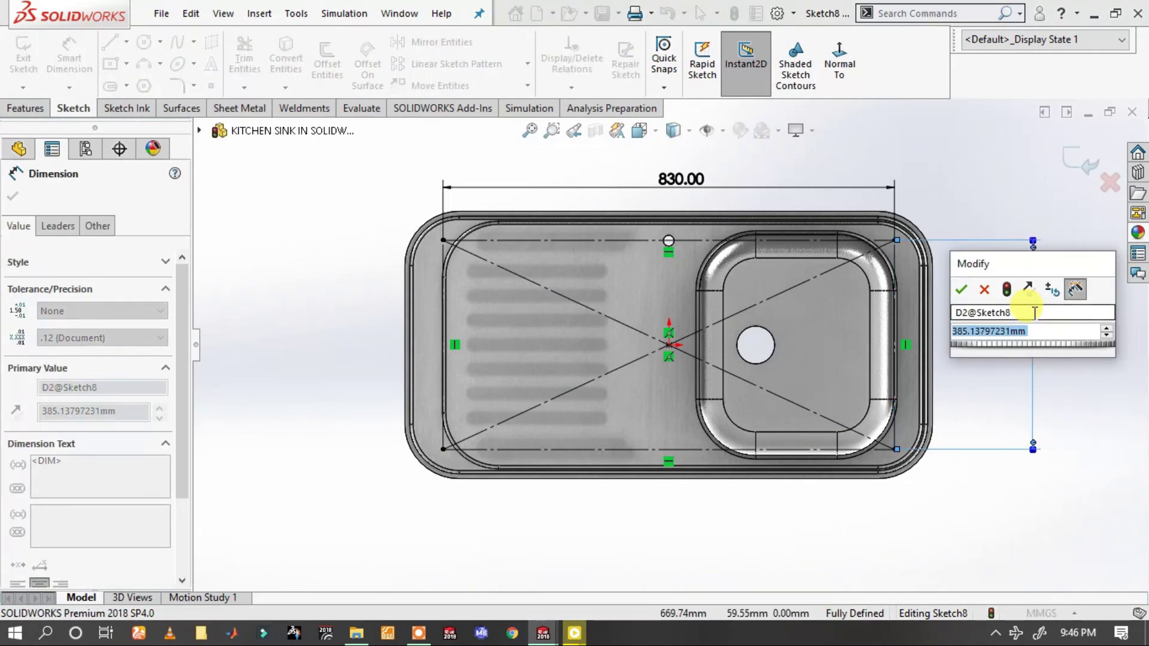
pyautogui.write('390')
pyautogui.press('Return')
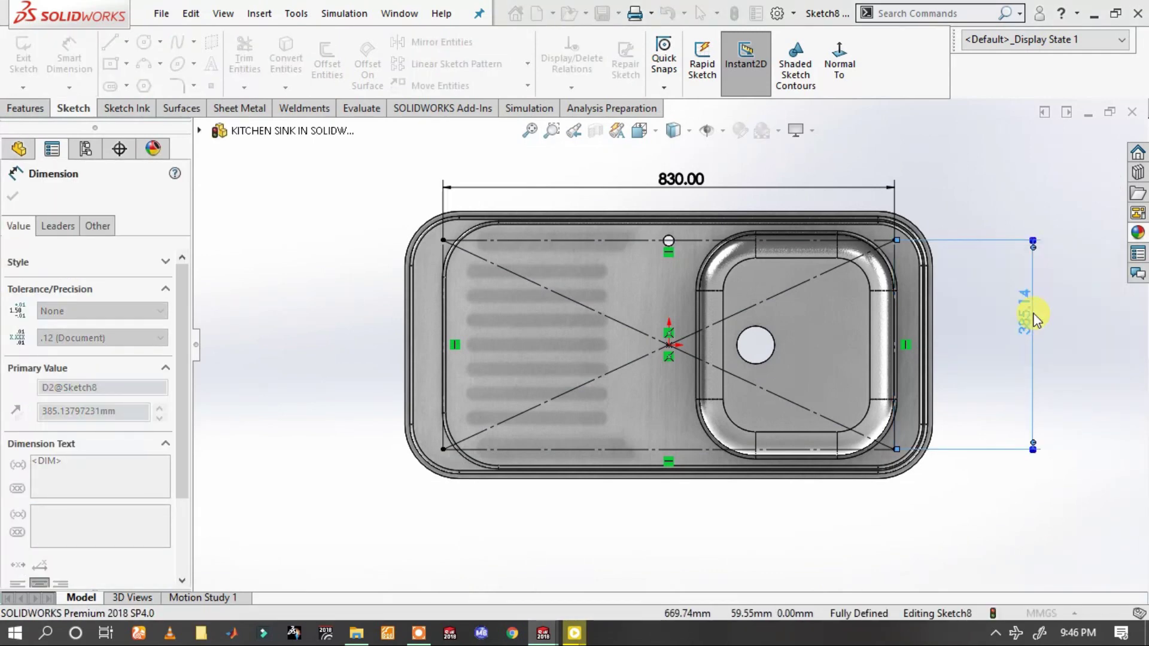
pyautogui.click(1086, 335)
# - Place sketch points on the rectangle's corners and exit Sketch8
pyautogui.press('z')
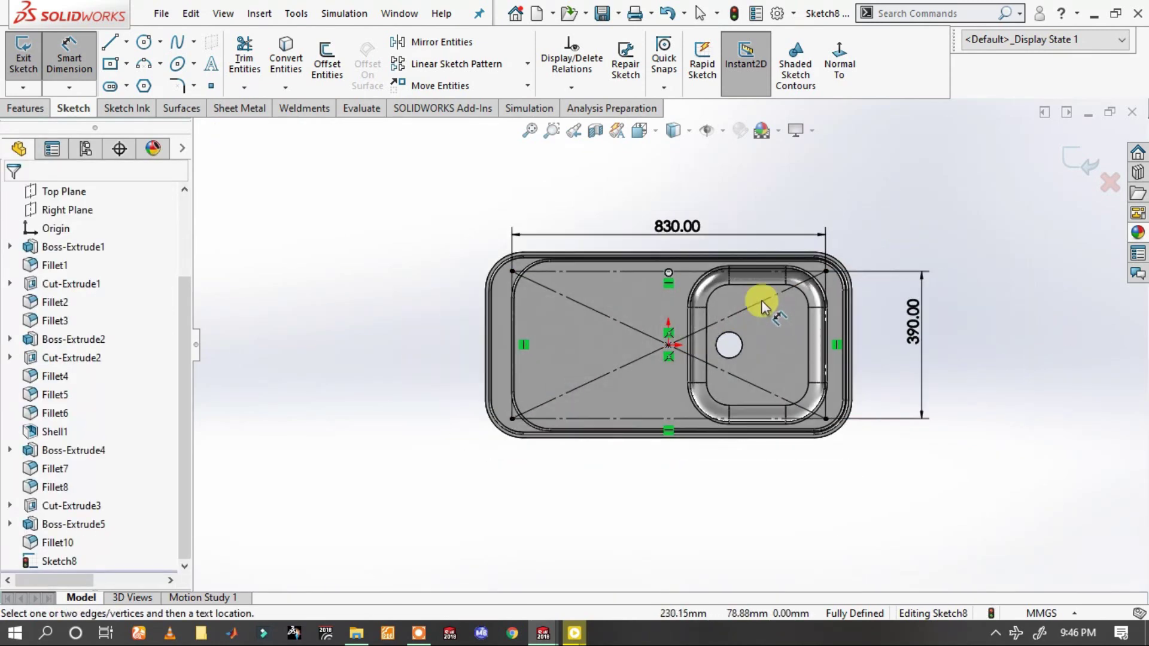
pyautogui.click(211, 89)
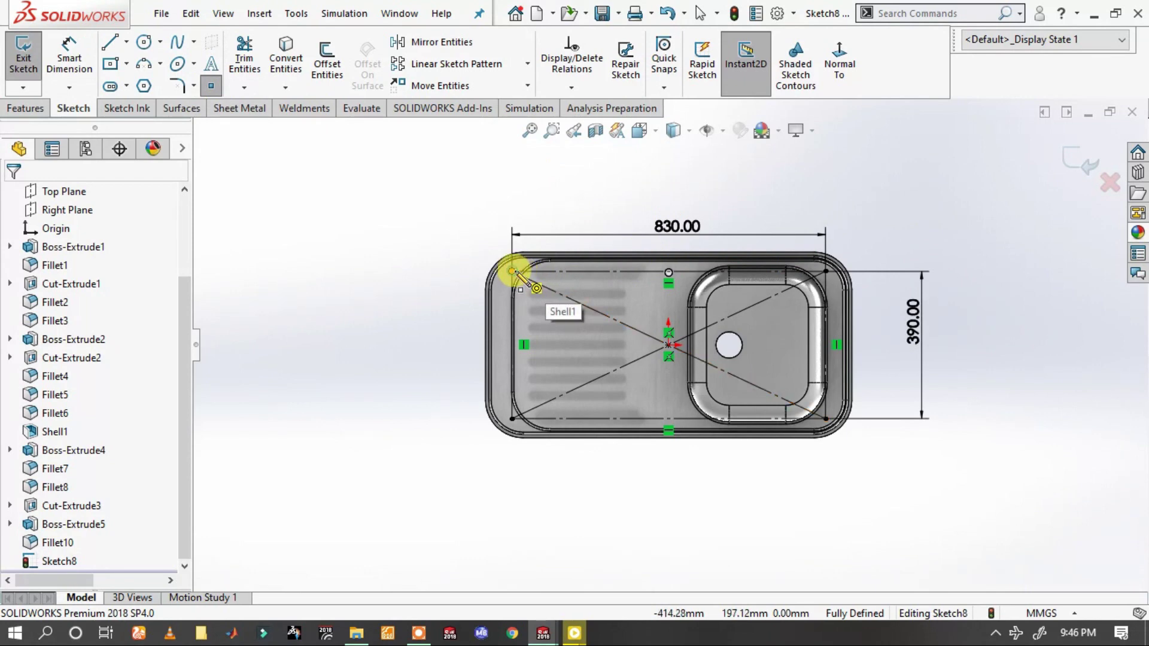
pyautogui.click(512, 271)
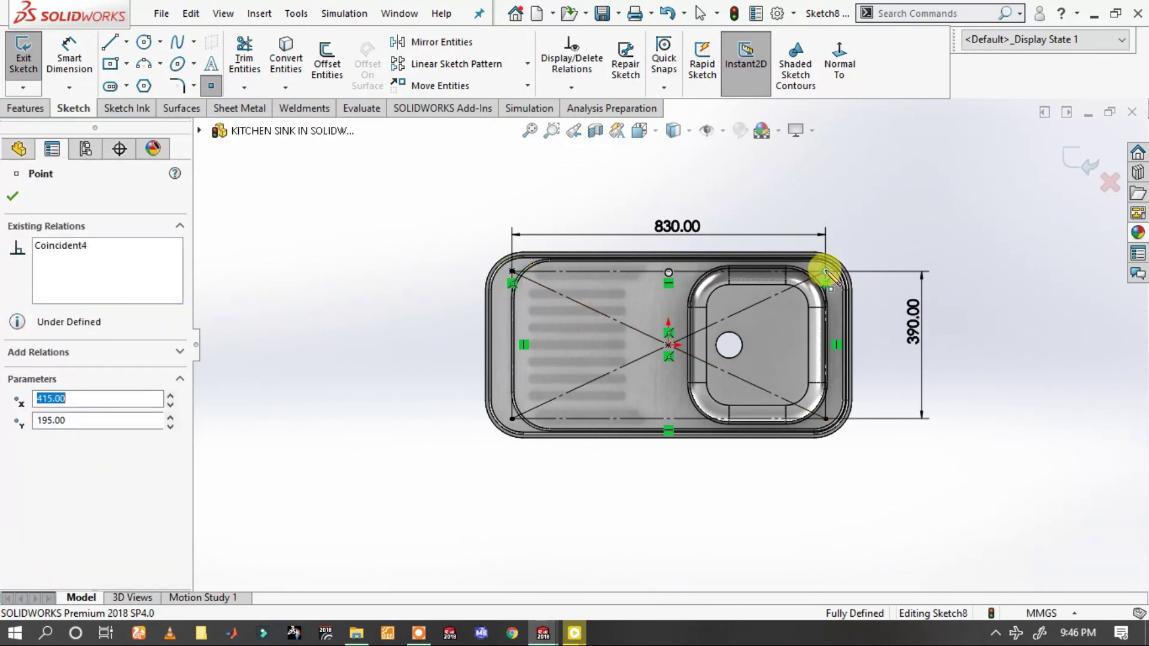
pyautogui.click(826, 419)
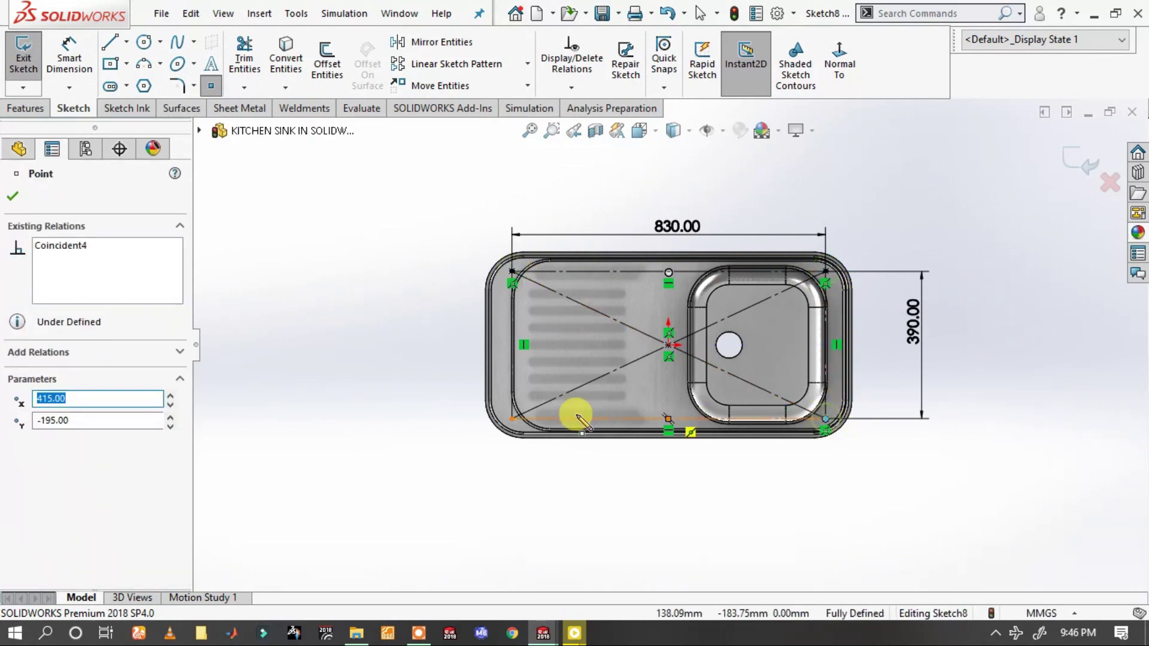
pyautogui.click(511, 420)
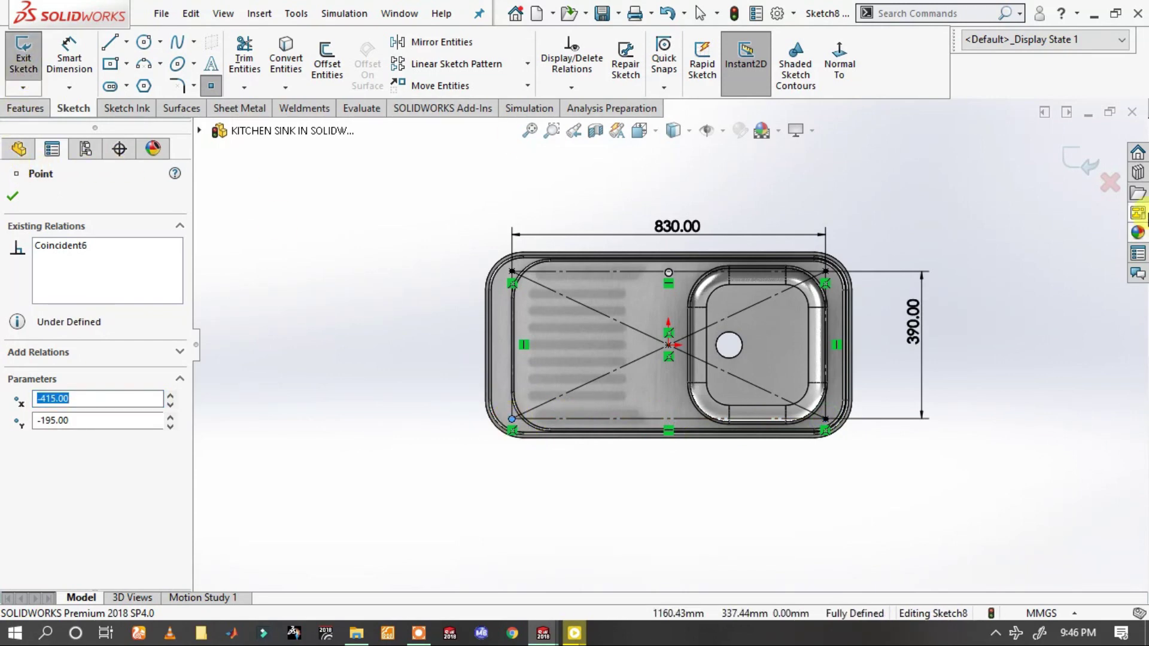
pyautogui.click(1092, 164)
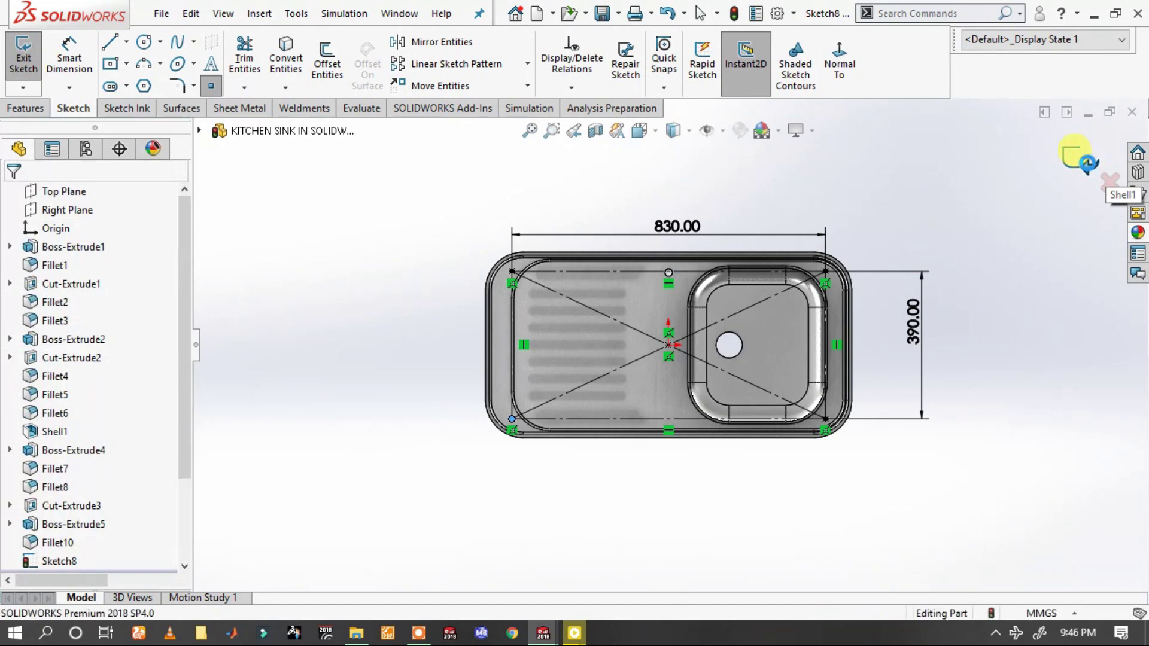
# - Start a 3D sketch and draw a line straight down from a sink rim corner
pyautogui.moveTo(716, 249)
pyautogui.mouseDown(button='middle')
pyautogui.moveTo(698, 417)
pyautogui.moveTo(667, 333)
pyautogui.moveTo(731, 257)
pyautogui.moveTo(732, 329)
pyautogui.moveTo(688, 204)
pyautogui.mouseUp(button='middle')
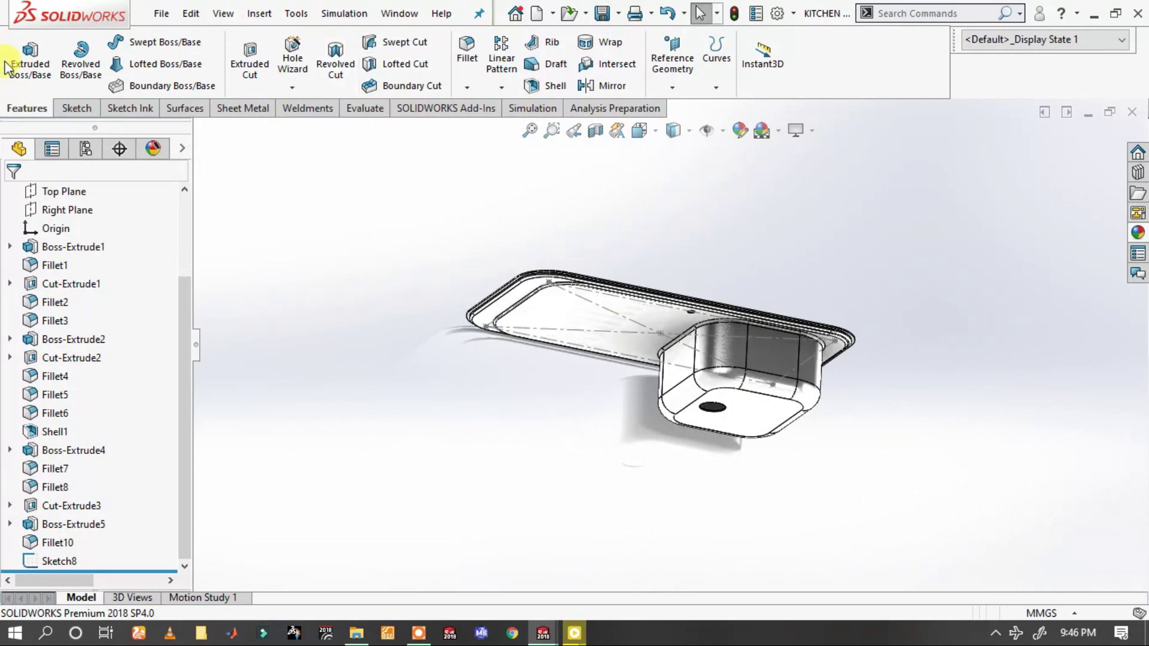
pyautogui.click(71, 108)
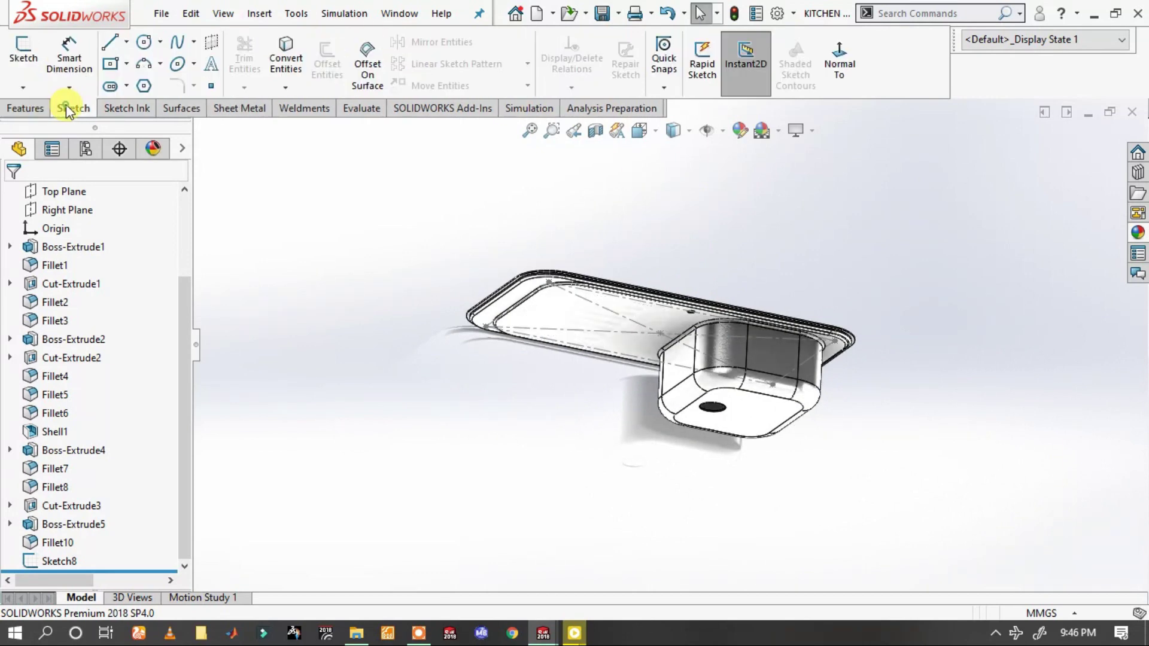
pyautogui.click(25, 90)
pyautogui.click(43, 125)
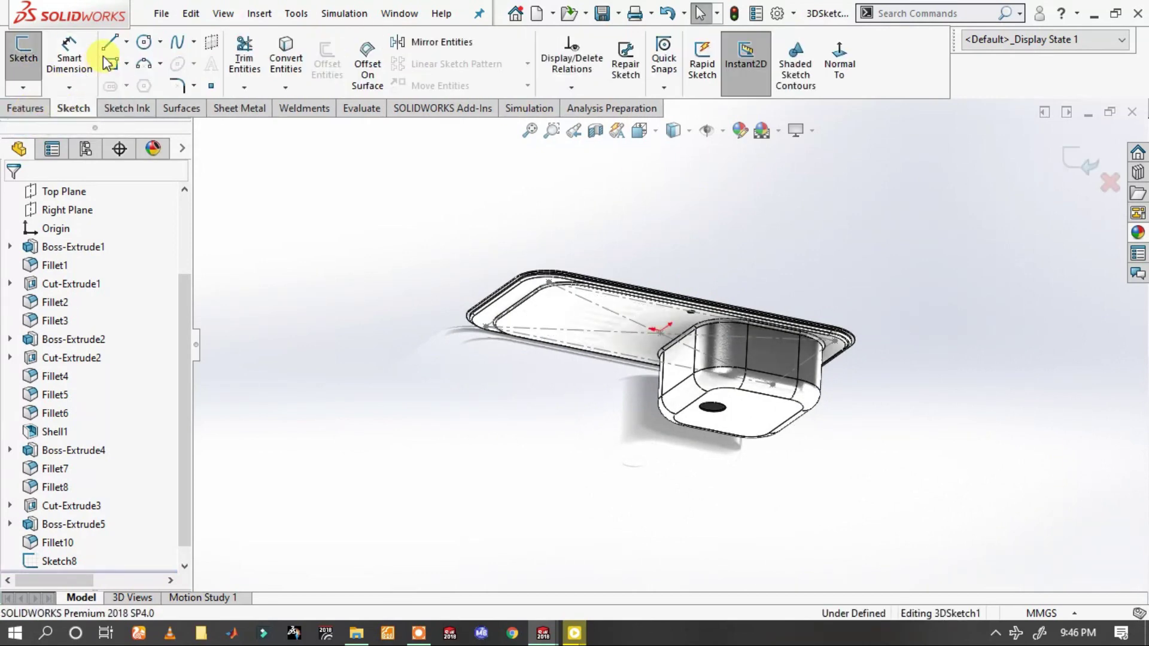
pyautogui.click(549, 286)
pyautogui.moveTo(541, 385); pyautogui.dragTo(522, 442, button='middle')
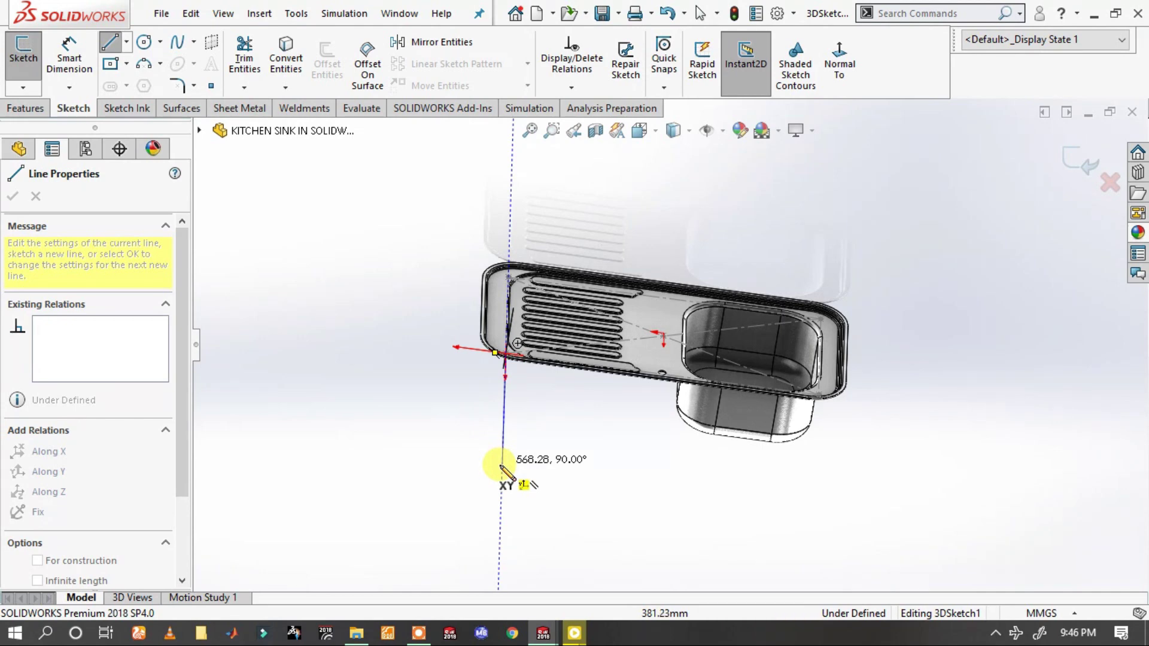
pyautogui.click(499, 507)
# - Finish the vertical leg line and delete the stray slanted segment
pyautogui.rightClick(527, 470)
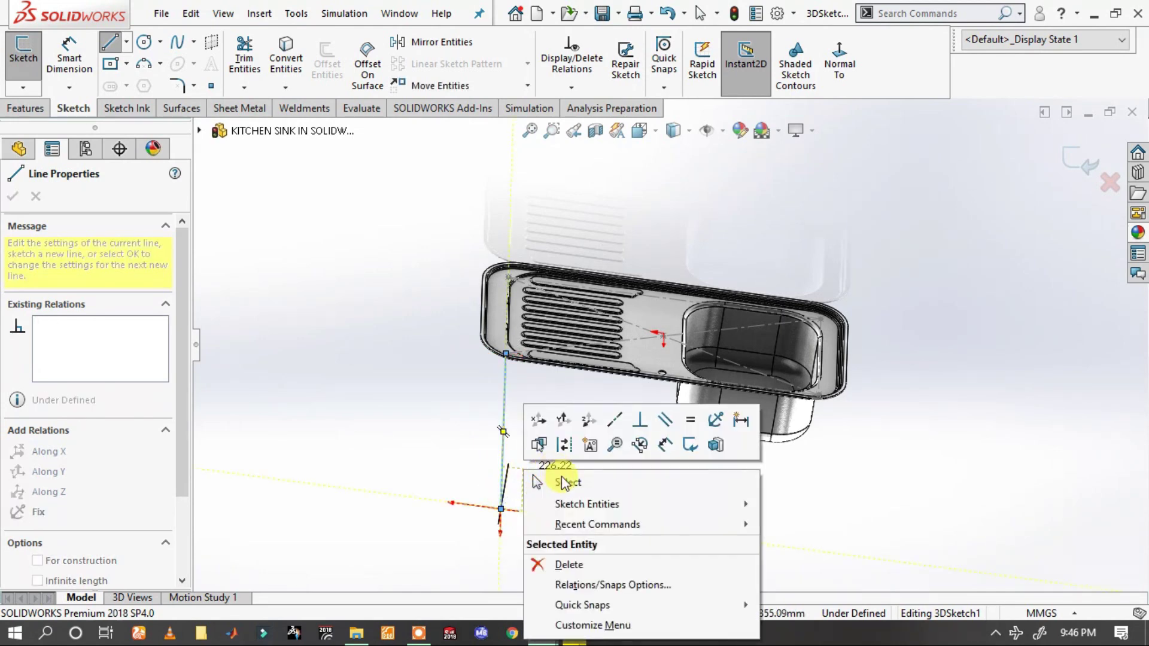
pyautogui.click(573, 424)
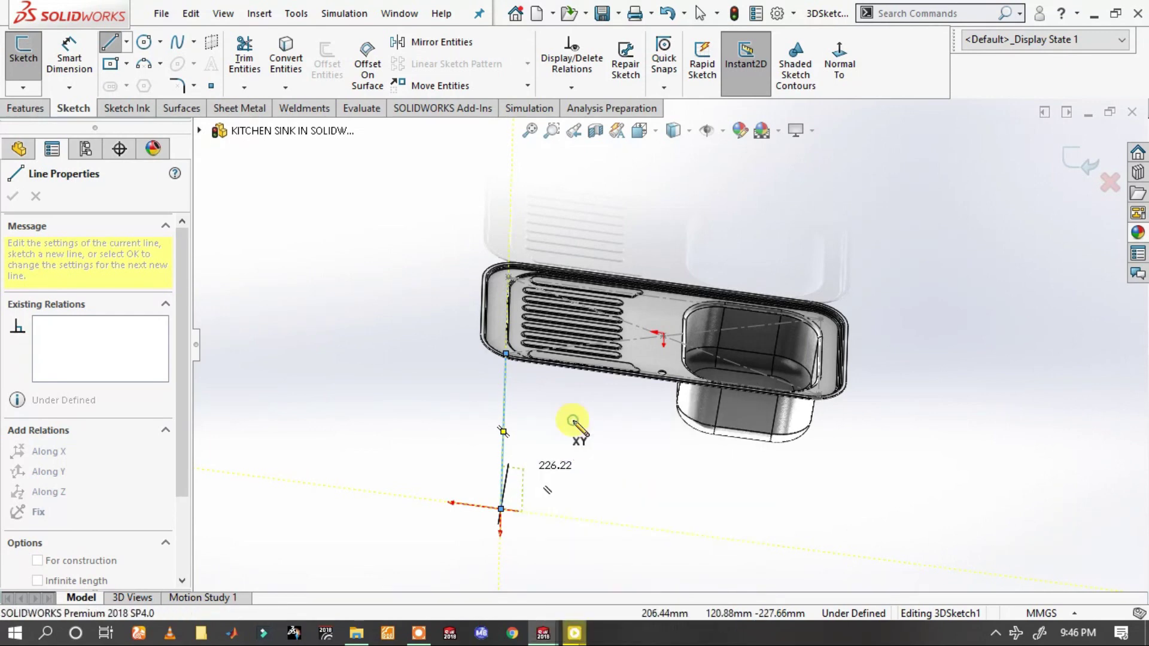
pyautogui.click(573, 424)
pyautogui.rightClick(558, 424)
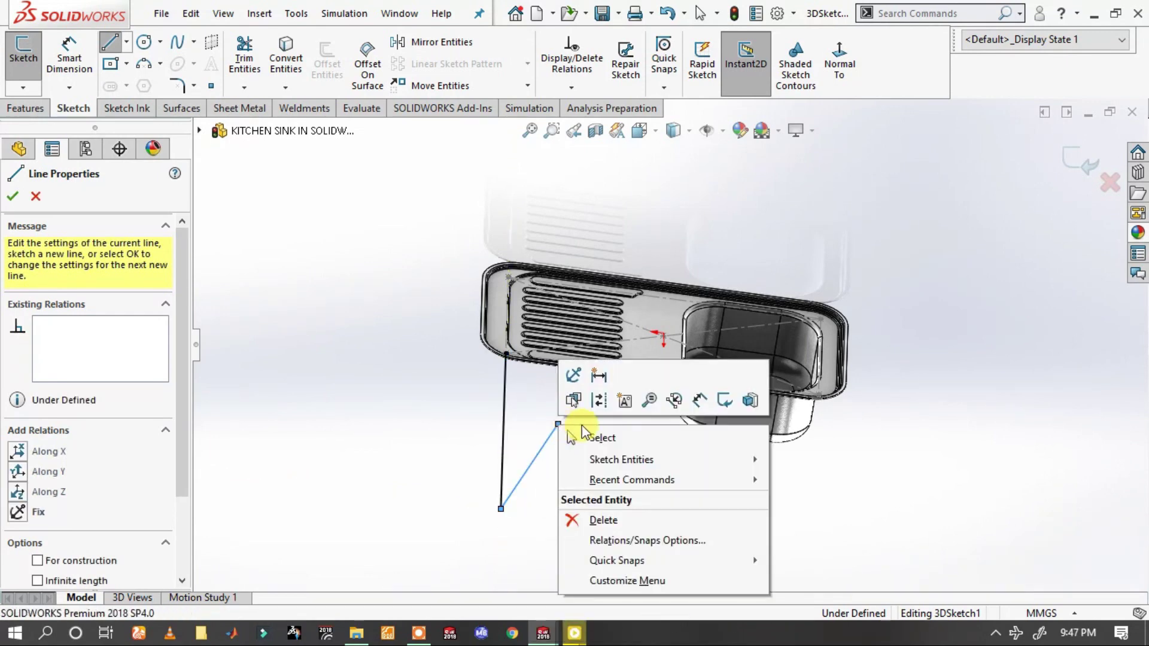
pyautogui.click(596, 437)
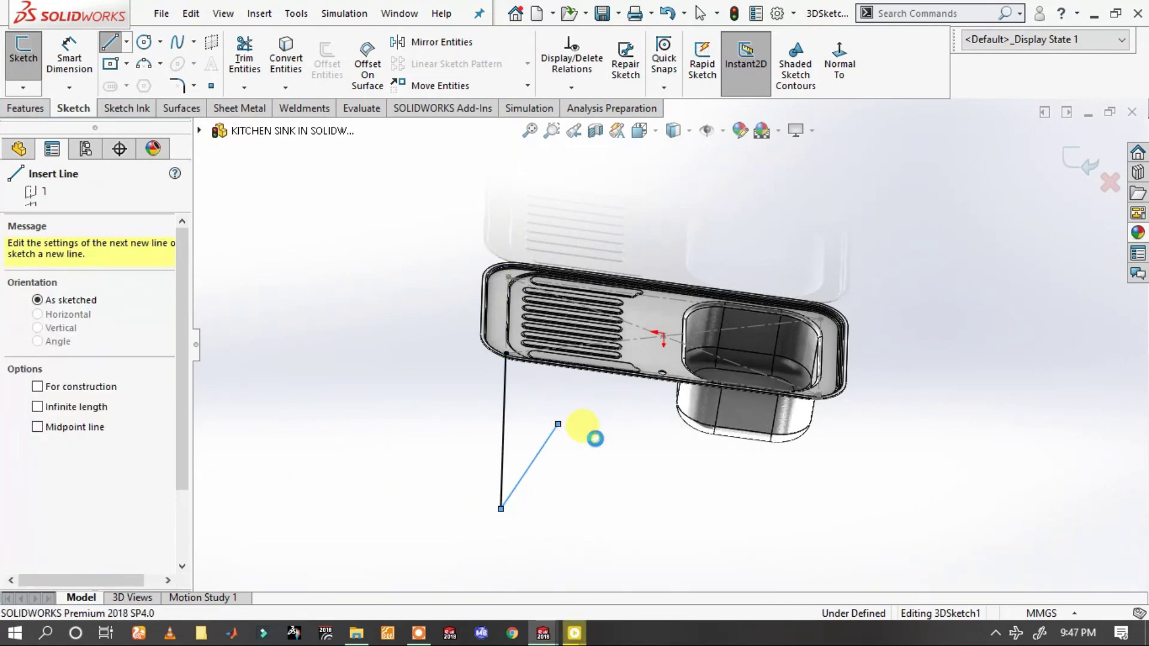
pyautogui.click(545, 444)
pyautogui.press('Delete')
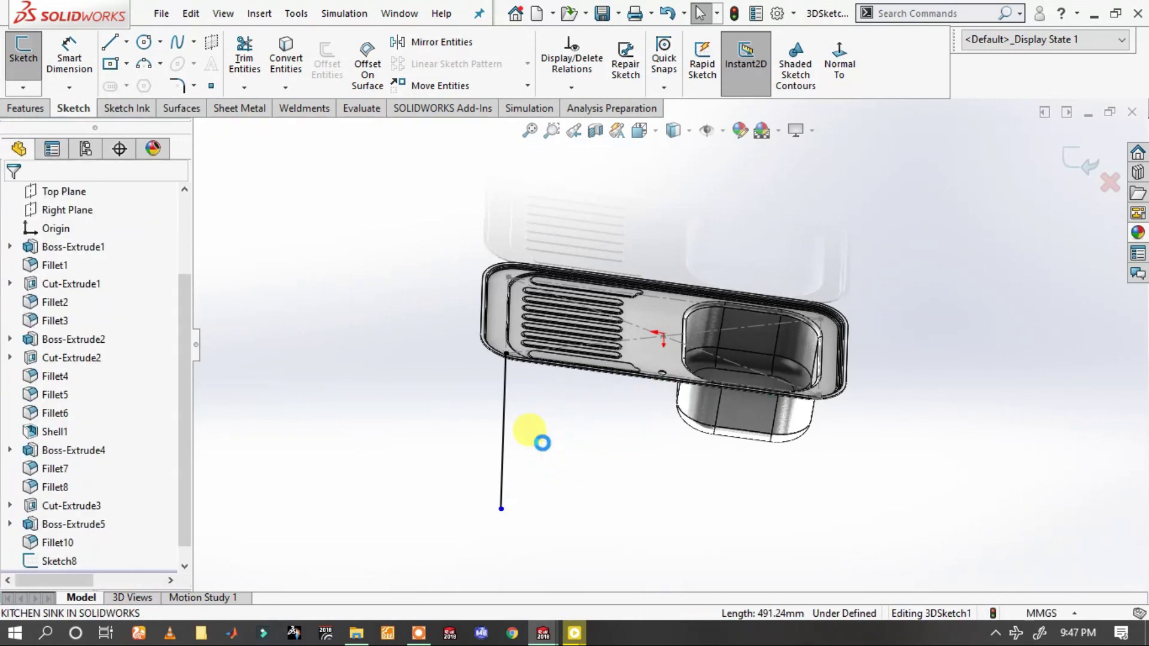
# - Replace the leg line's Along Y0 relation with Along Z
pyautogui.moveTo(559, 410)
pyautogui.mouseDown(button='middle')
pyautogui.moveTo(623, 354)
pyautogui.moveTo(890, 341)
pyautogui.mouseUp(button='middle')
pyautogui.click(887, 364)
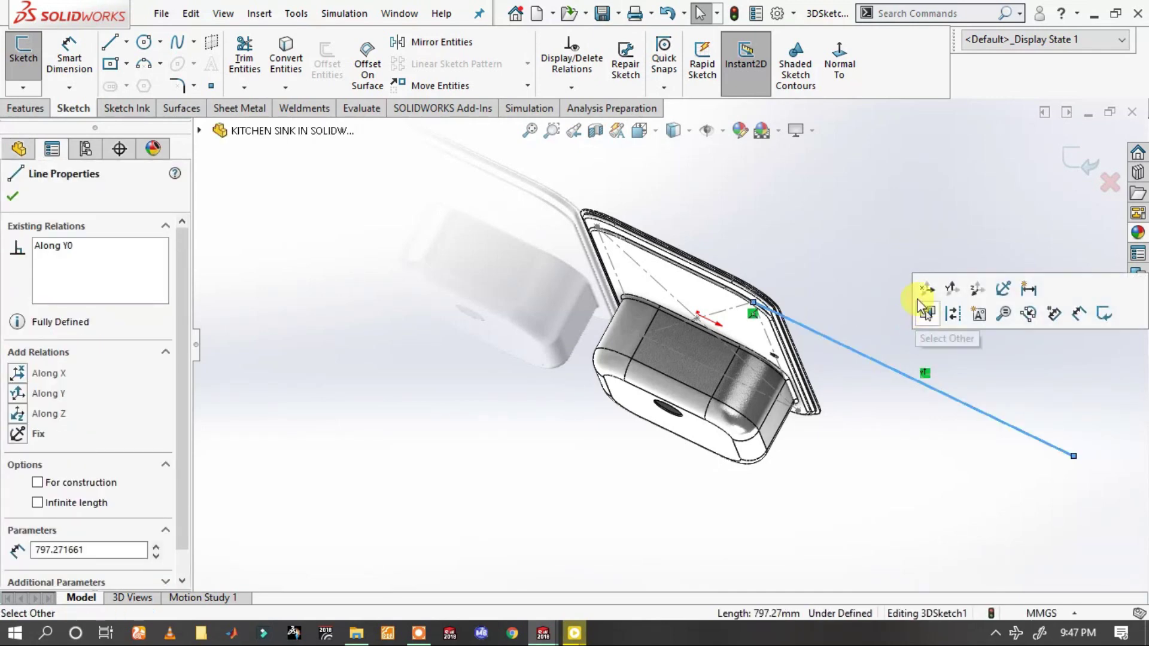
pyautogui.click(96, 252)
pyautogui.rightClick(98, 251)
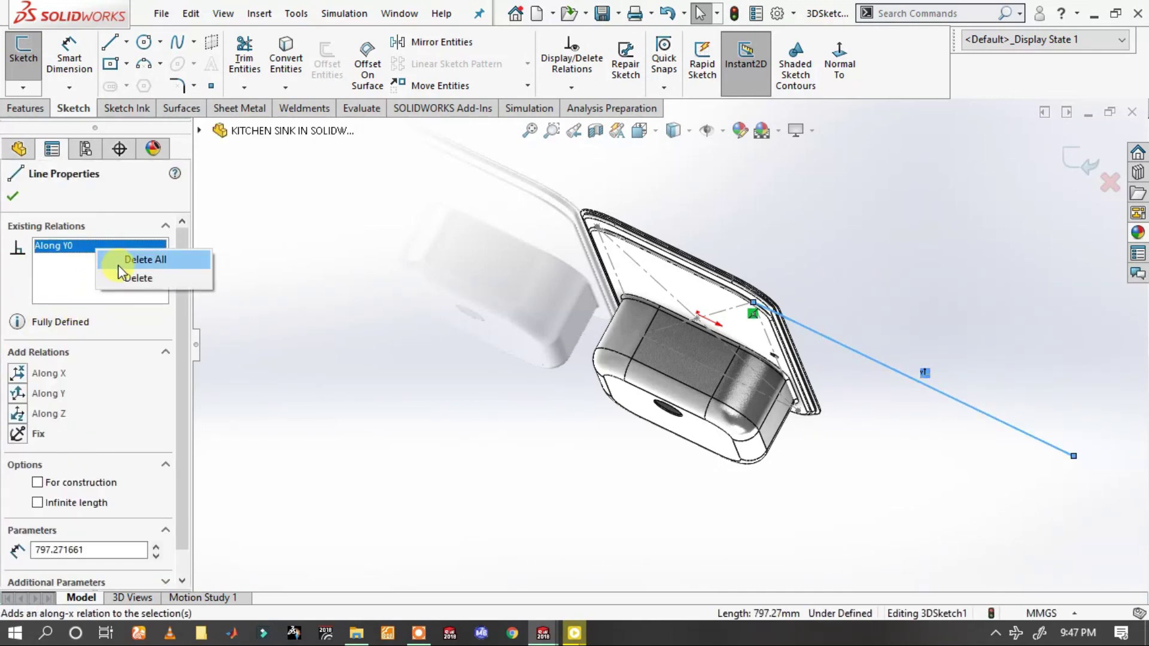
pyautogui.click(119, 266)
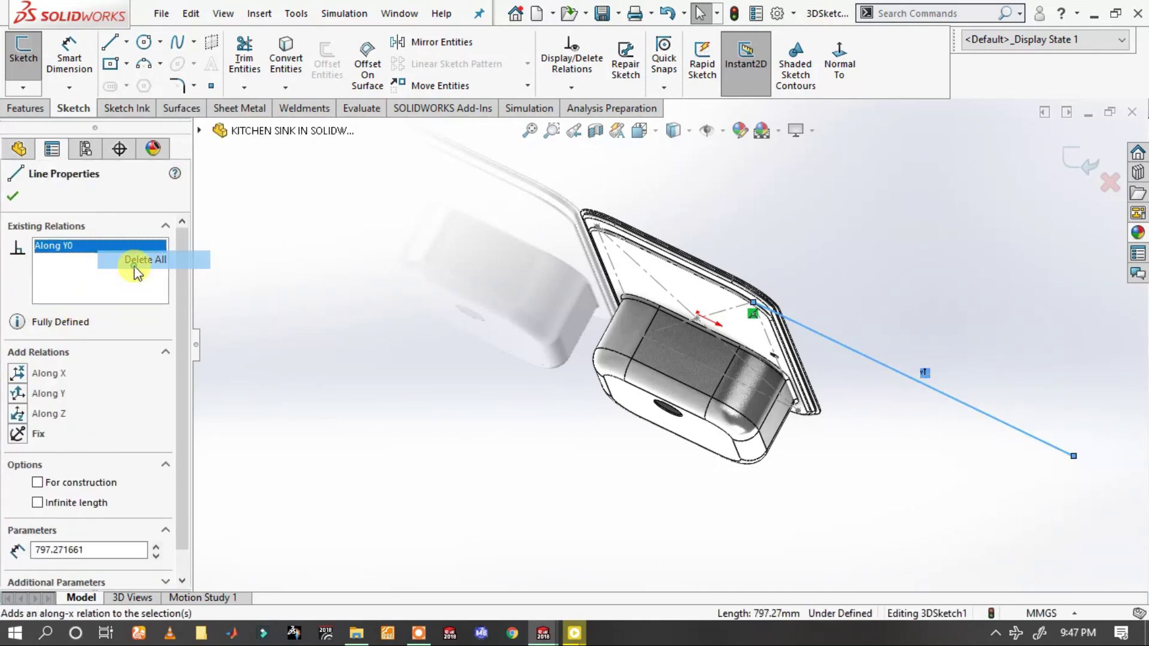
pyautogui.click(18, 414)
pyautogui.click(362, 417)
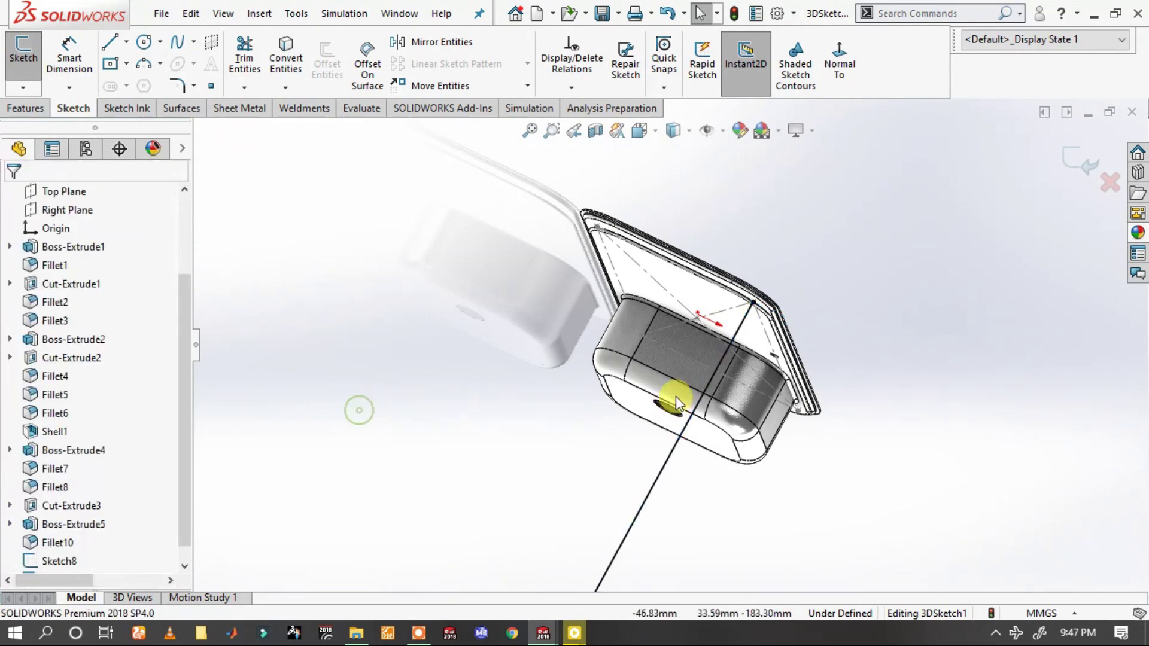
pyautogui.moveTo(672, 397)
pyautogui.mouseDown(button='middle')
pyautogui.moveTo(631, 389)
pyautogui.moveTo(657, 385)
pyautogui.mouseUp(button='middle')
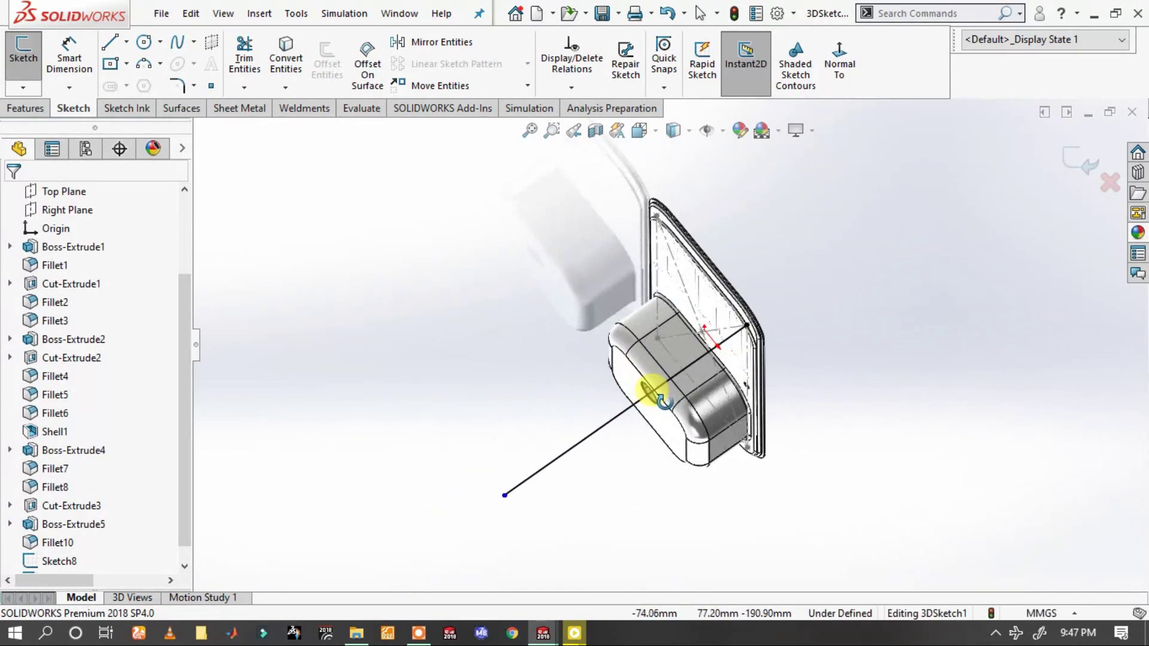
# - Begin a second leg line from the next sink corner
pyautogui.click(112, 45)
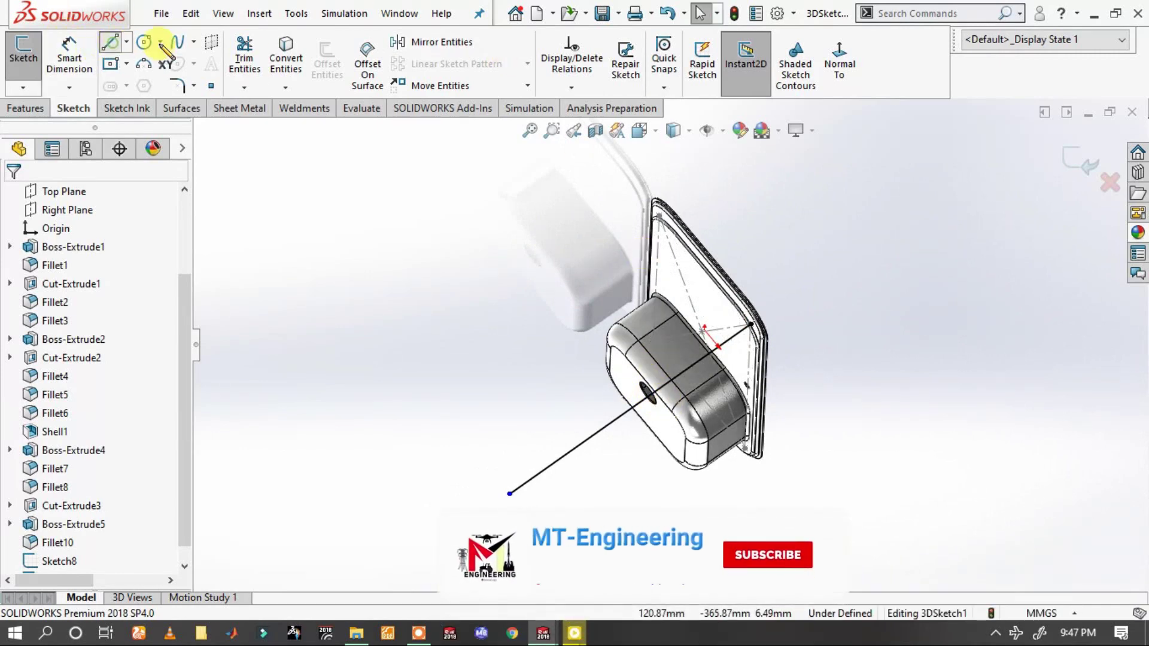
pyautogui.click(658, 215)
pyautogui.moveTo(627, 226)
pyautogui.mouseDown()
pyautogui.moveTo(426, 323)
pyautogui.moveTo(404, 346)
pyautogui.moveTo(434, 374)
pyautogui.mouseUp()
# - End the second leg line and draw a third from the lower sink corner
pyautogui.rightClick(435, 372)
pyautogui.click(453, 383)
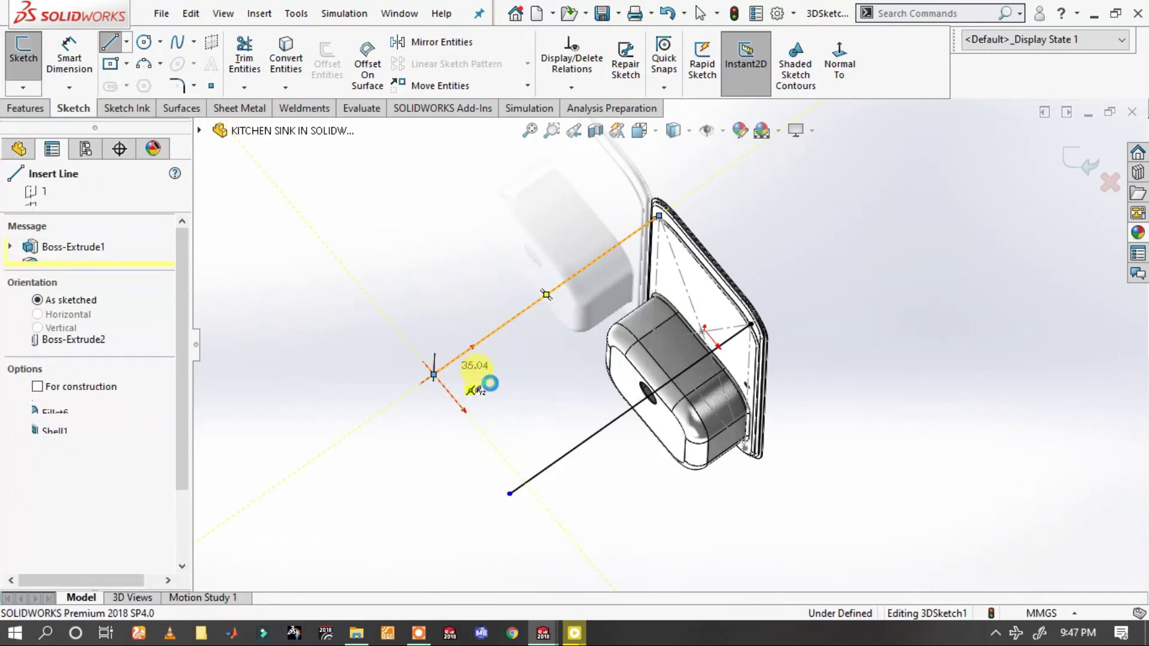
pyautogui.press('Escape')
pyautogui.scroll(-3, 757, 482)
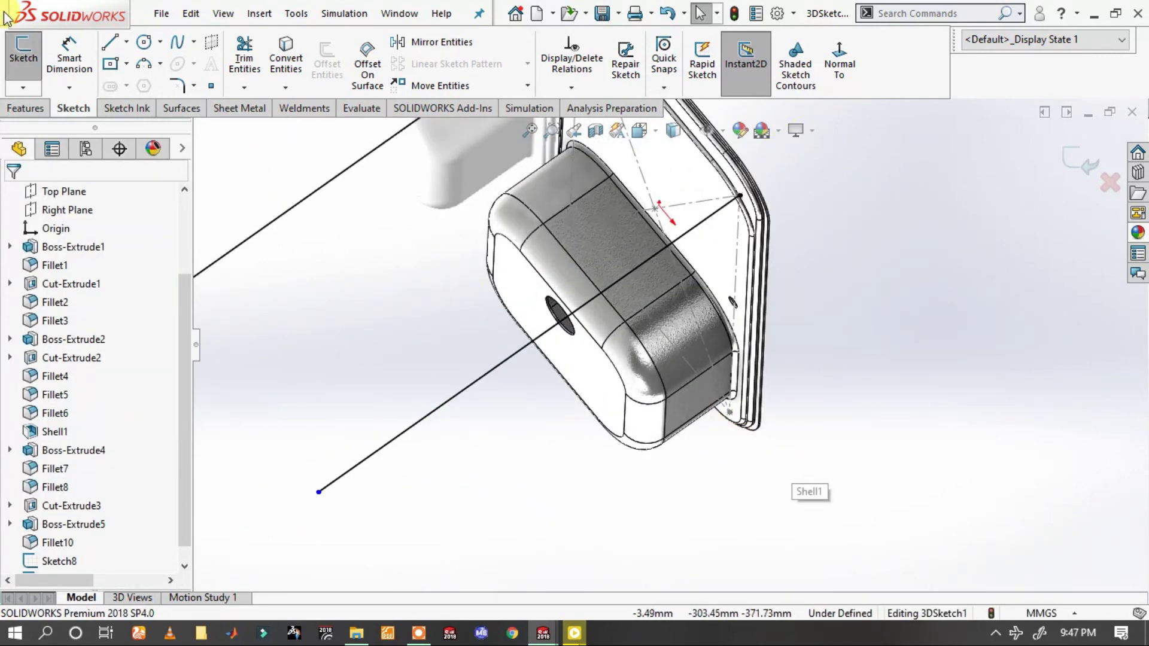
pyautogui.click(730, 412)
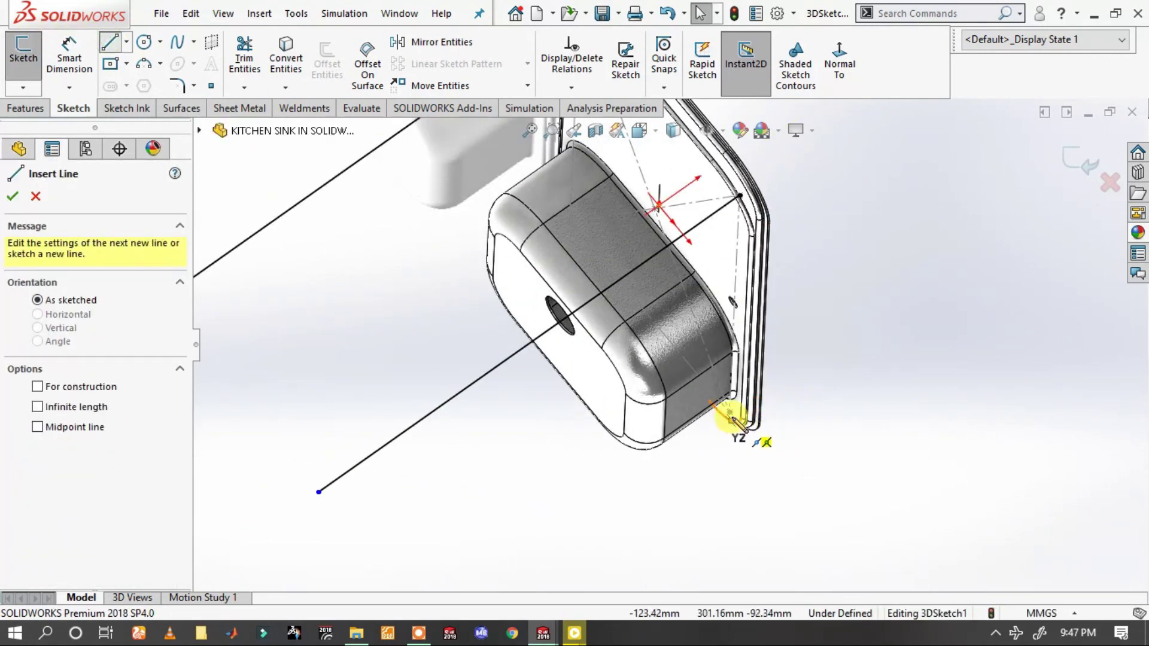
pyautogui.moveTo(732, 413); pyautogui.dragTo(487, 587)
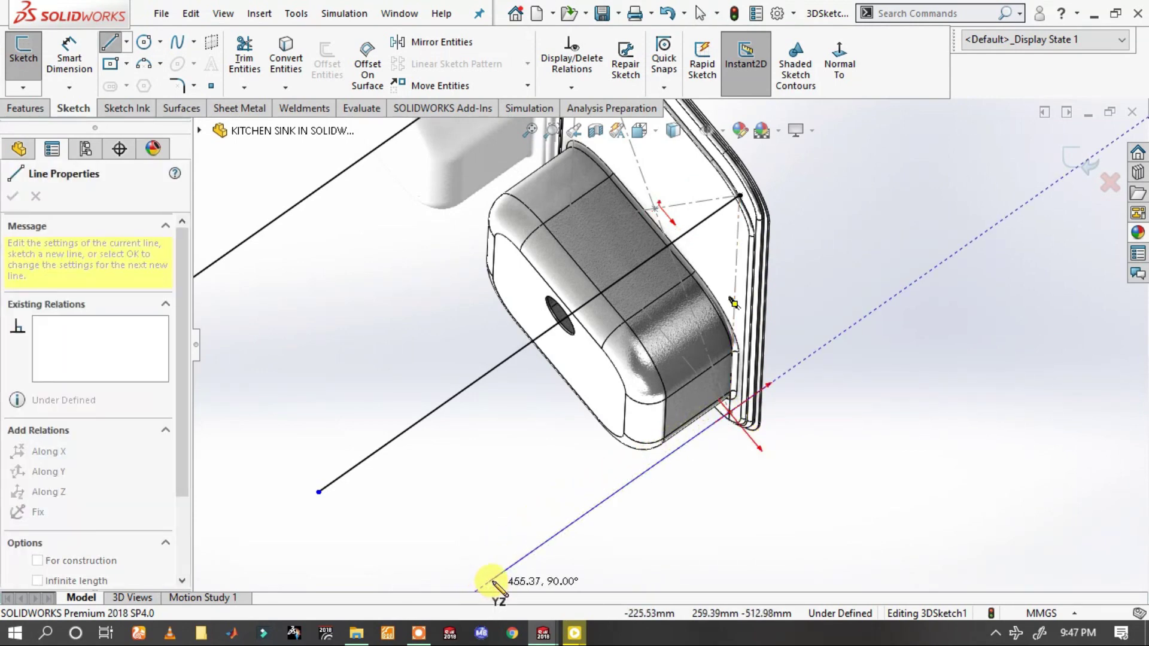
pyautogui.moveTo(492, 585); pyautogui.dragTo(513, 565)
pyautogui.rightClick(512, 565)
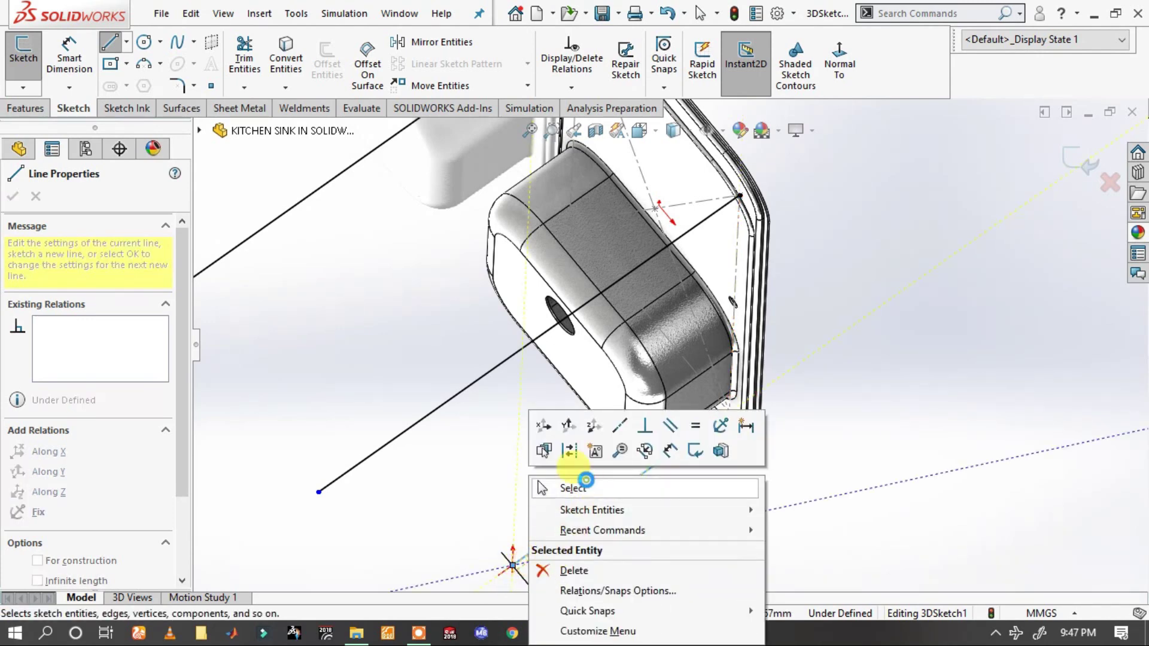
pyautogui.click(584, 486)
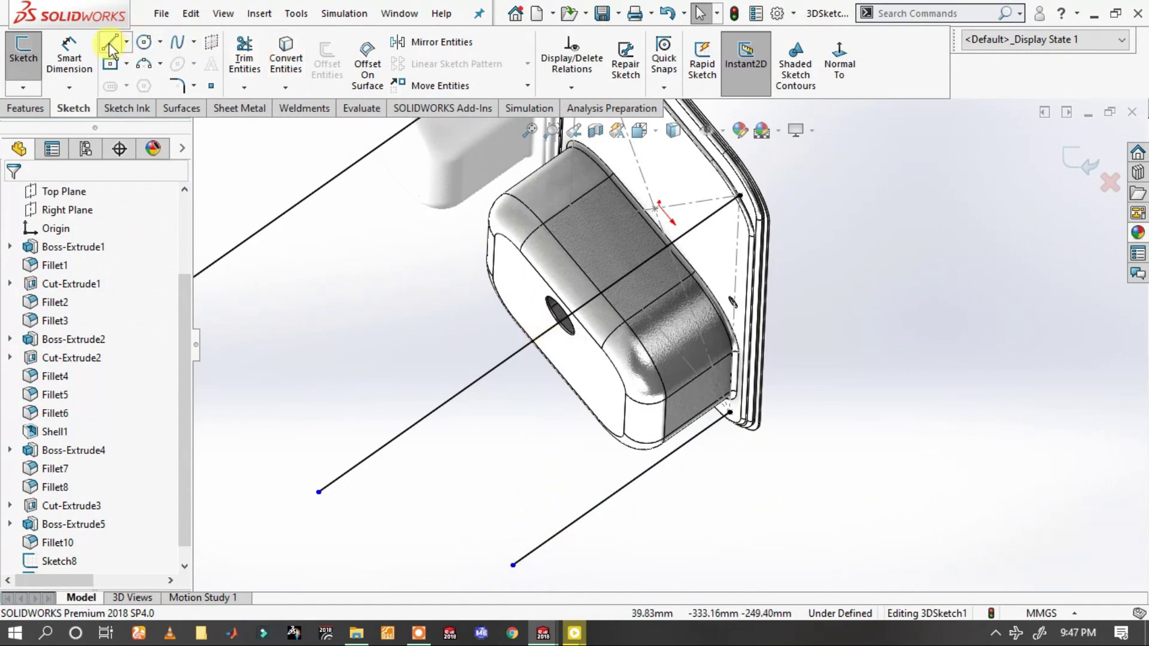
# - Draw the fourth leg line from the remaining sink corner
pyautogui.moveTo(548, 191)
pyautogui.mouseDown(button='middle')
pyautogui.moveTo(590, 180)
pyautogui.moveTo(608, 159)
pyautogui.mouseUp(button='middle')
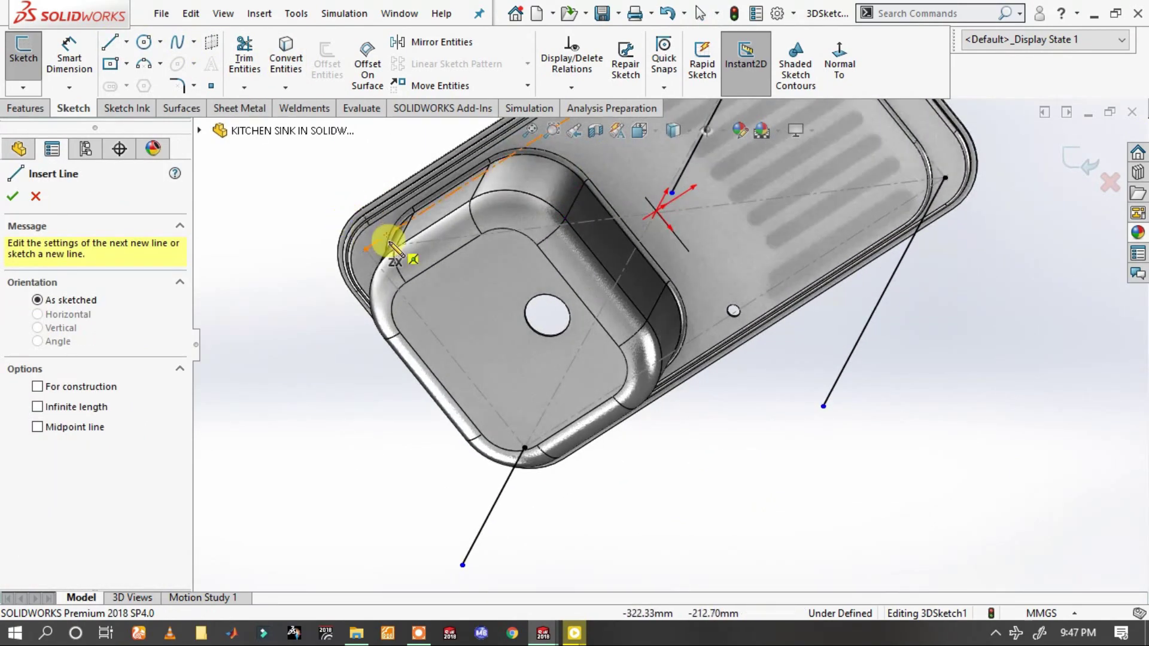
pyautogui.click(365, 248)
pyautogui.moveTo(326, 264)
pyautogui.mouseDown(button='middle')
pyautogui.moveTo(259, 259)
pyautogui.moveTo(263, 275)
pyautogui.moveTo(377, 339)
pyautogui.mouseUp(button='middle')
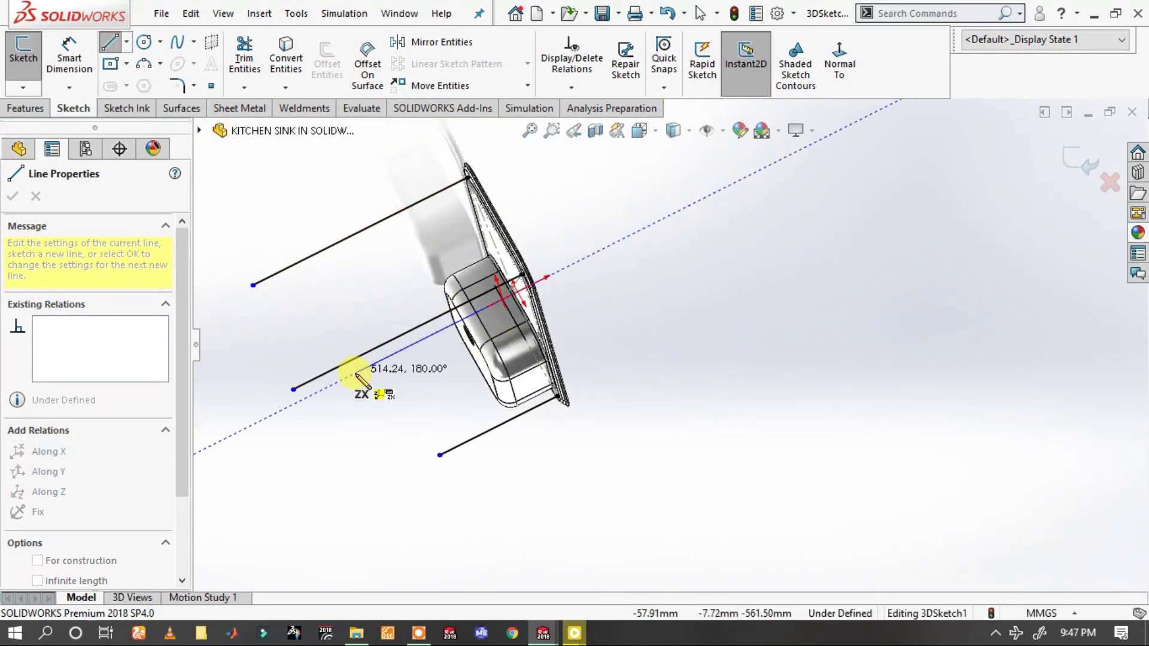
pyautogui.rightClick(357, 374)
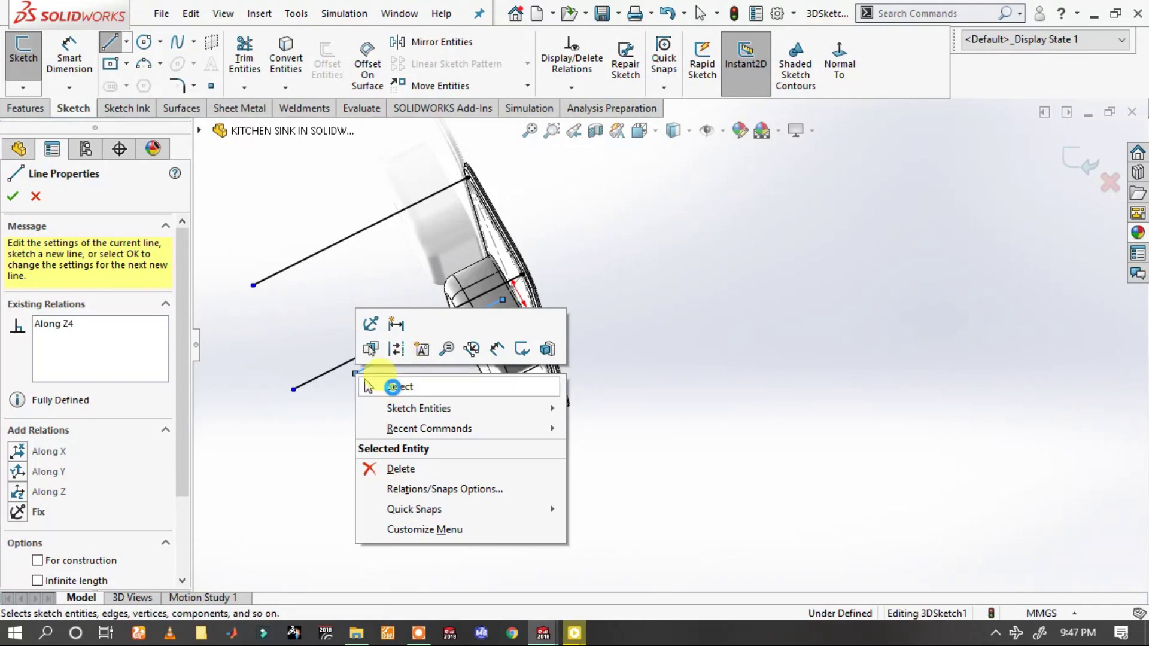
pyautogui.click(392, 387)
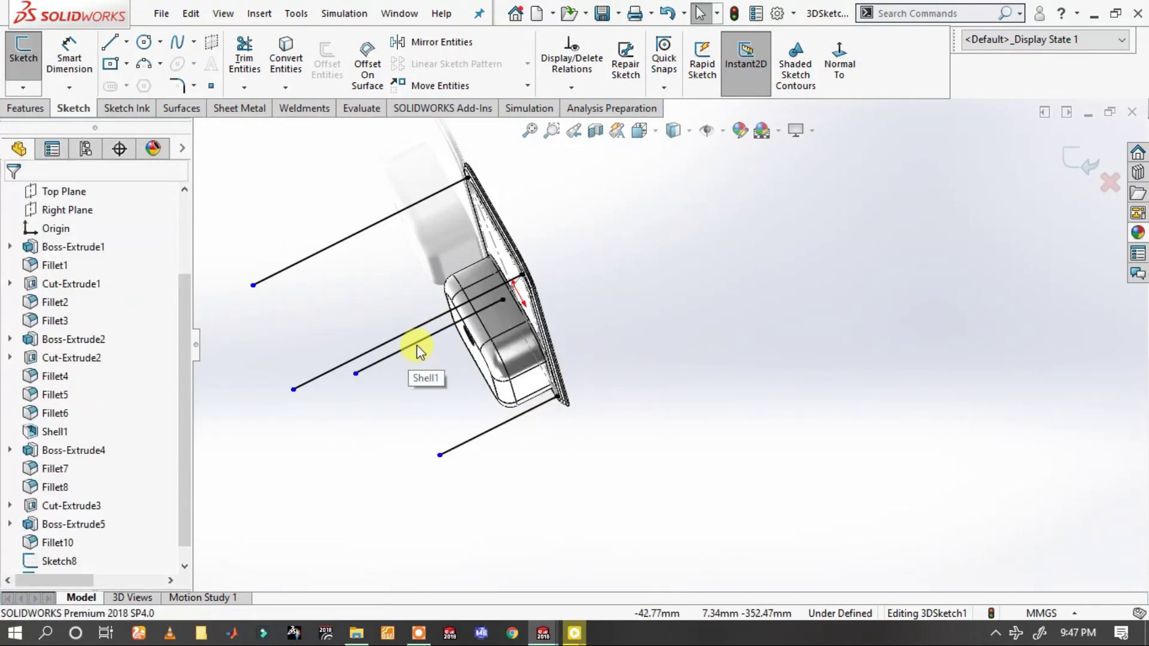
# - Select all four leg lines and give them an Equal length relation
pyautogui.click(416, 343)
pyautogui.keyDown('ctrl'); pyautogui.click(416, 329); pyautogui.keyUp('ctrl')
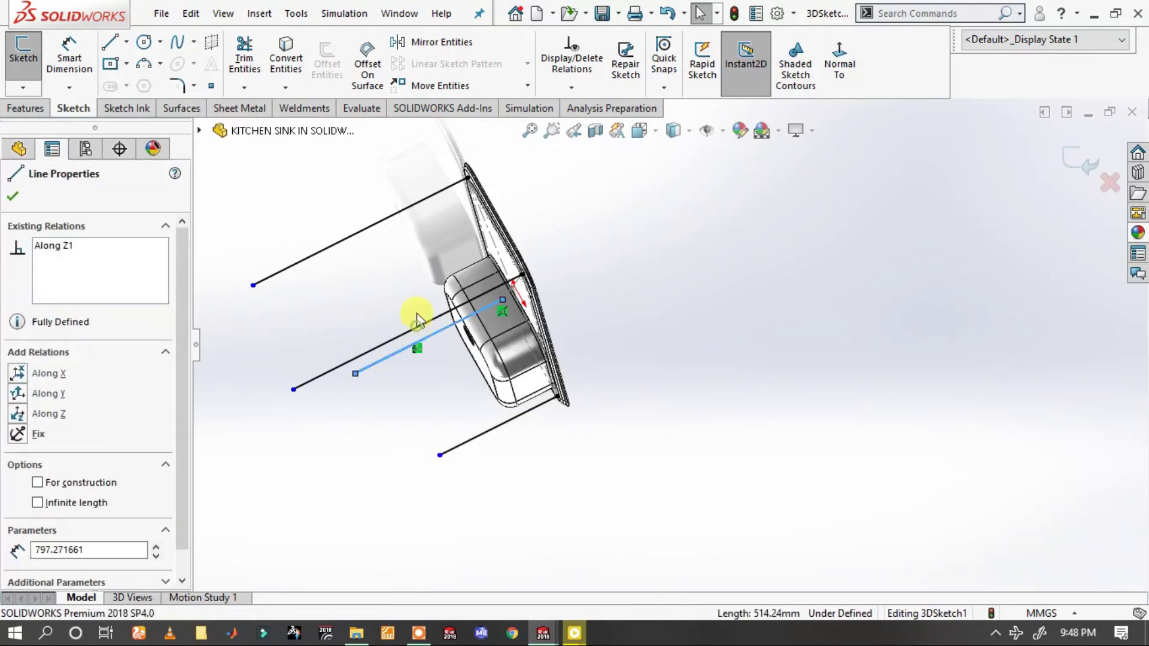
pyautogui.keyDown('ctrl'); pyautogui.click(381, 221); pyautogui.keyUp('ctrl')
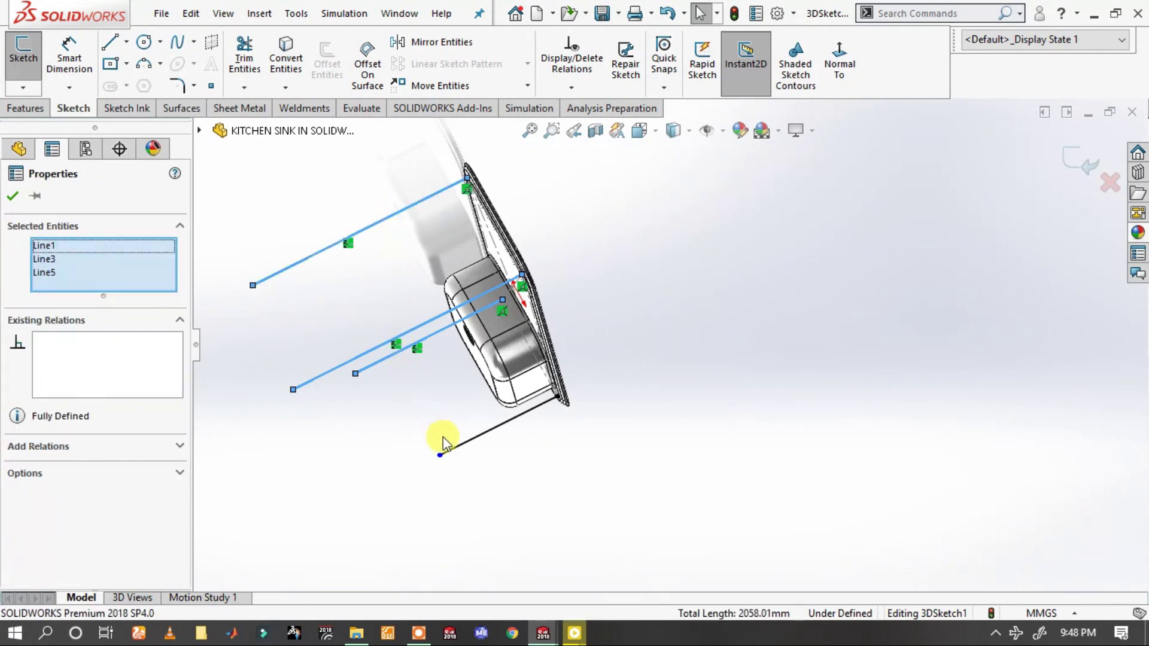
pyautogui.keyDown('ctrl'); pyautogui.click(488, 432); pyautogui.keyUp('ctrl')
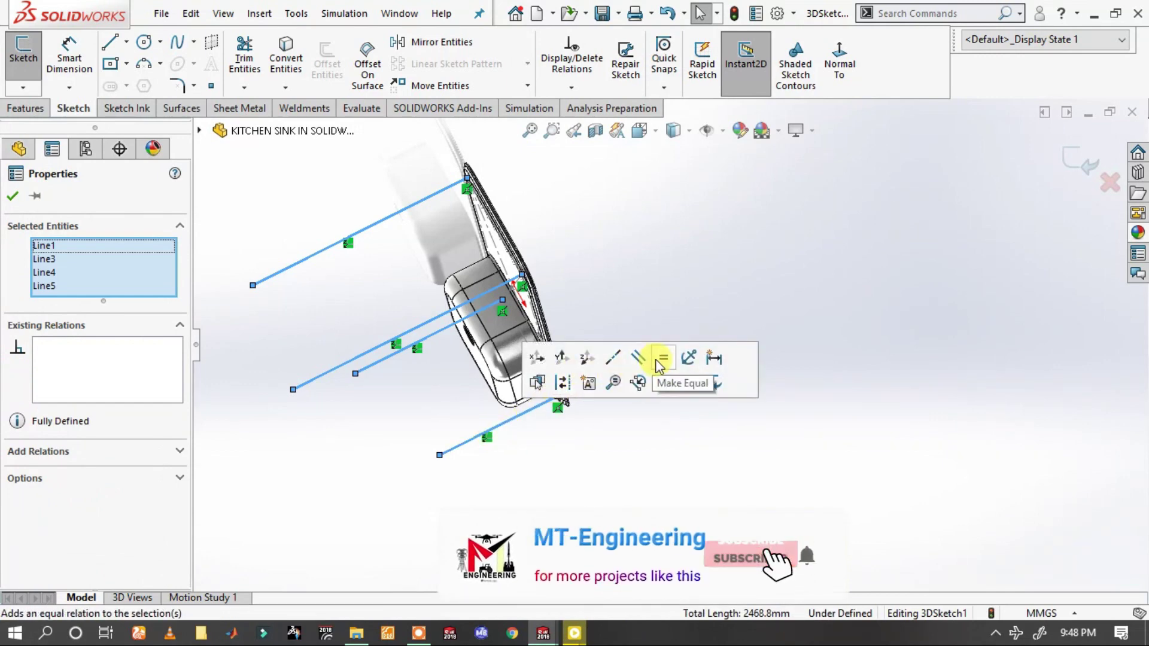
pyautogui.click(658, 361)
pyautogui.click(623, 464)
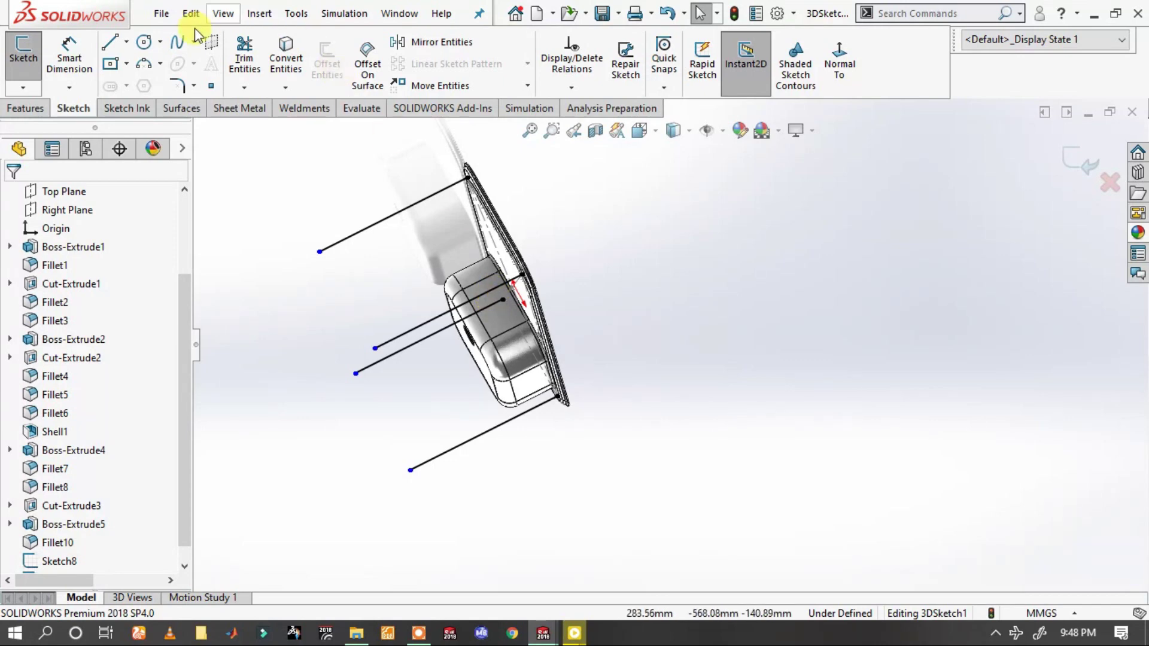
# - Dimension the top leg line at 520 mm, fully defining the four equal legs
pyautogui.click(90, 52)
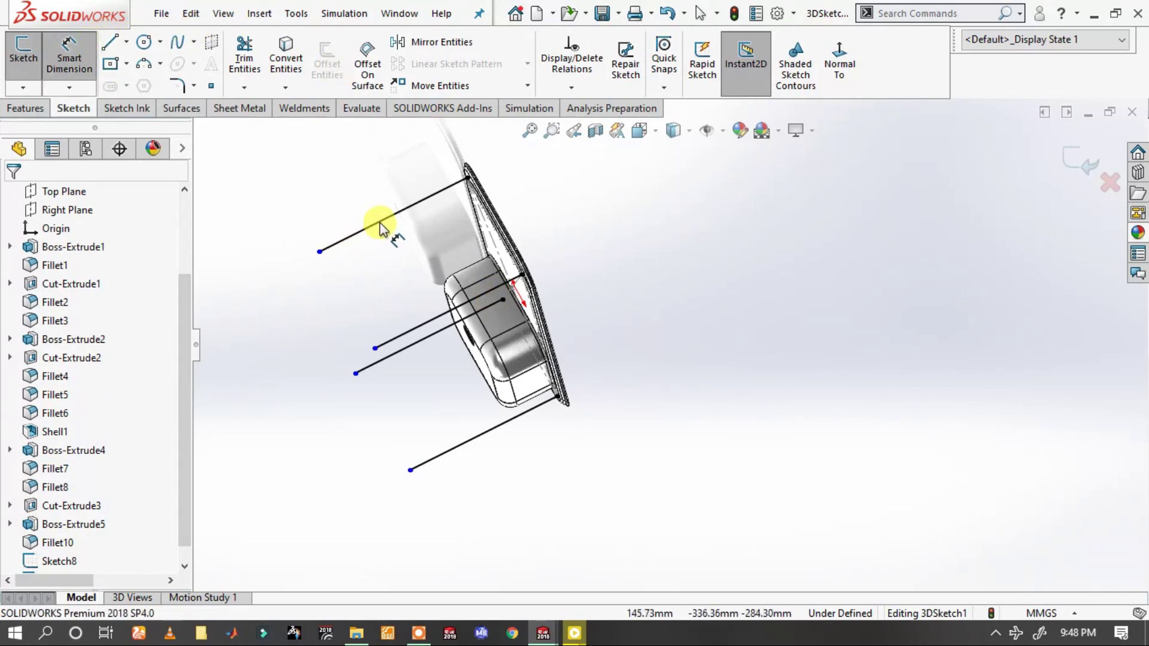
pyautogui.click(413, 204)
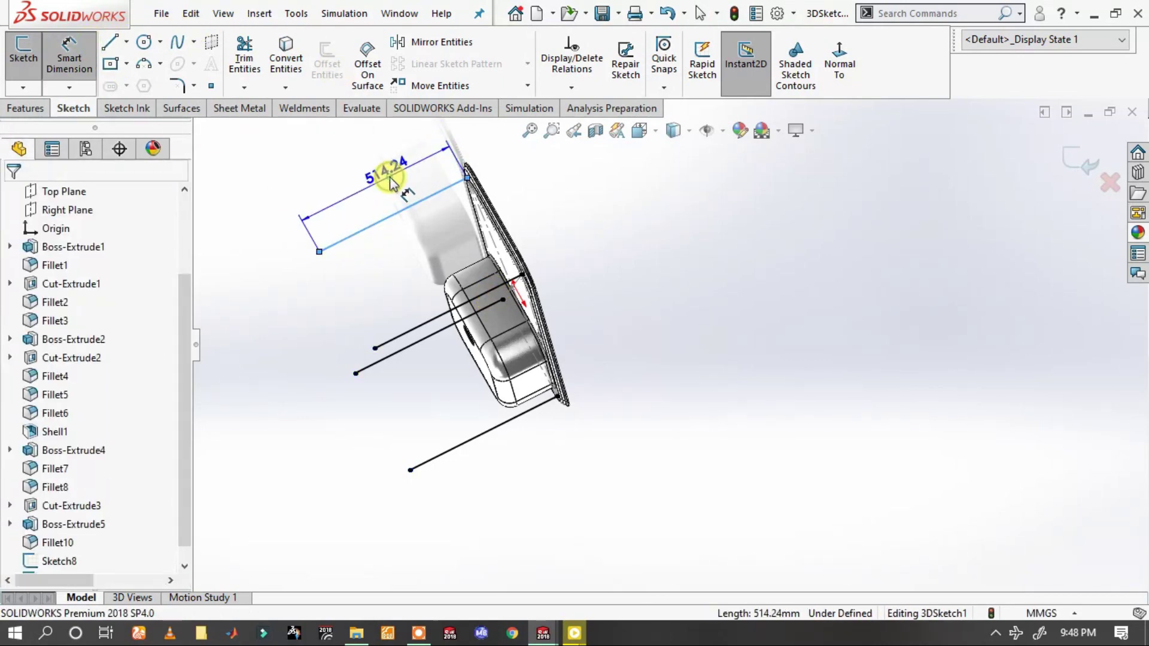
pyautogui.click(391, 183)
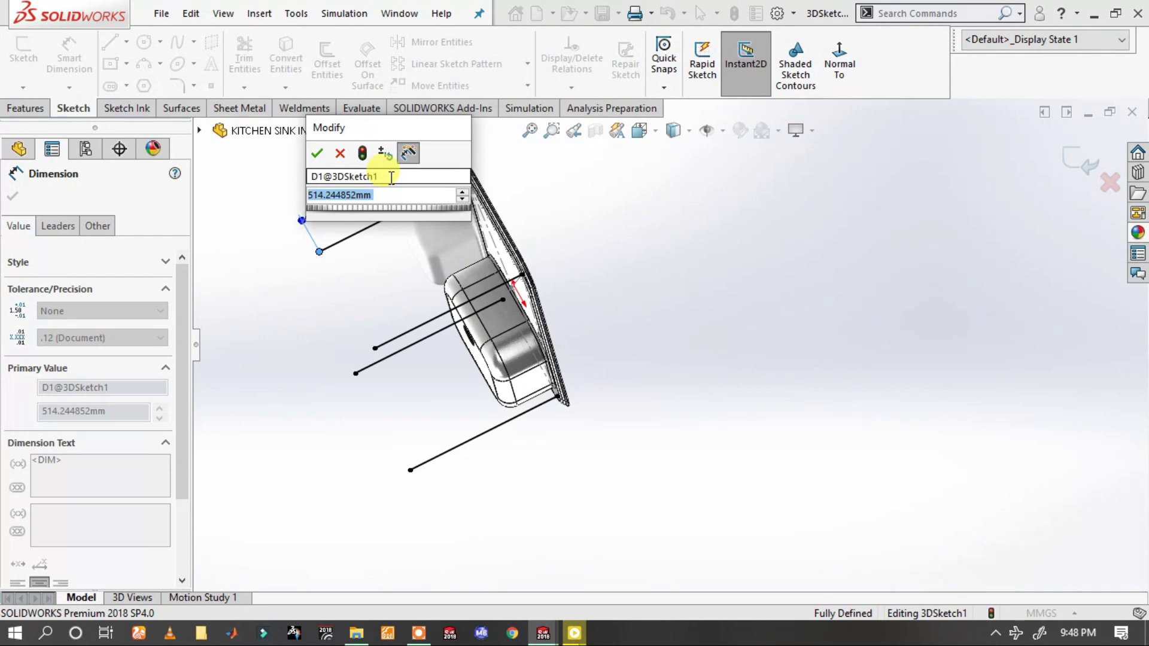
pyautogui.write('520')
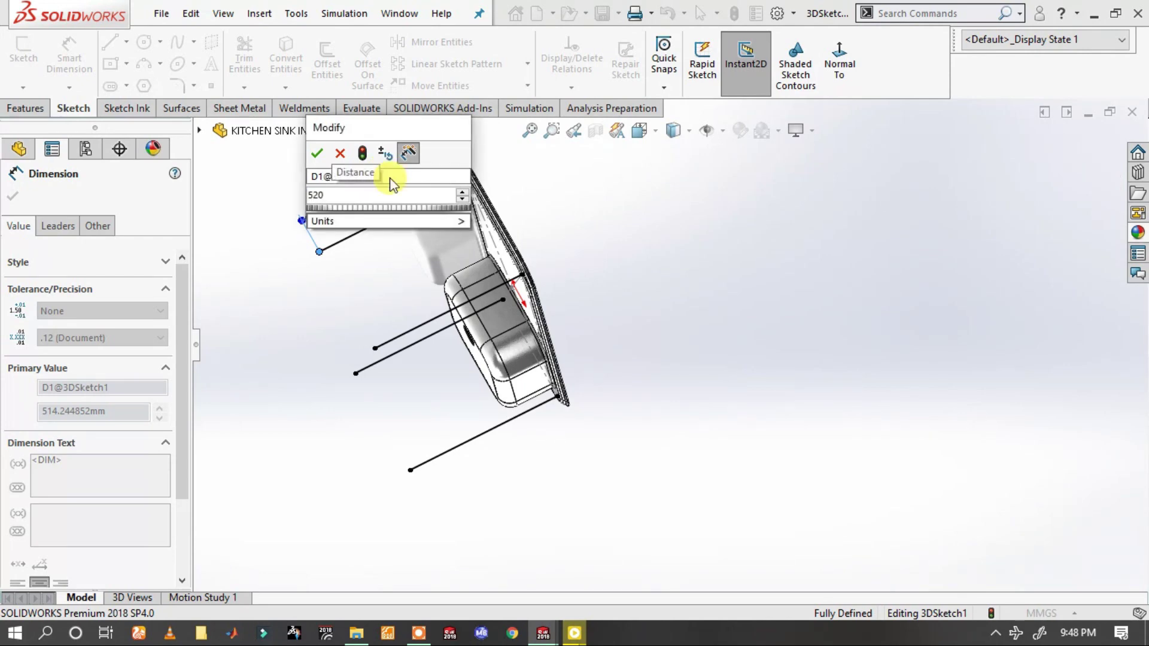
pyautogui.press('Return')
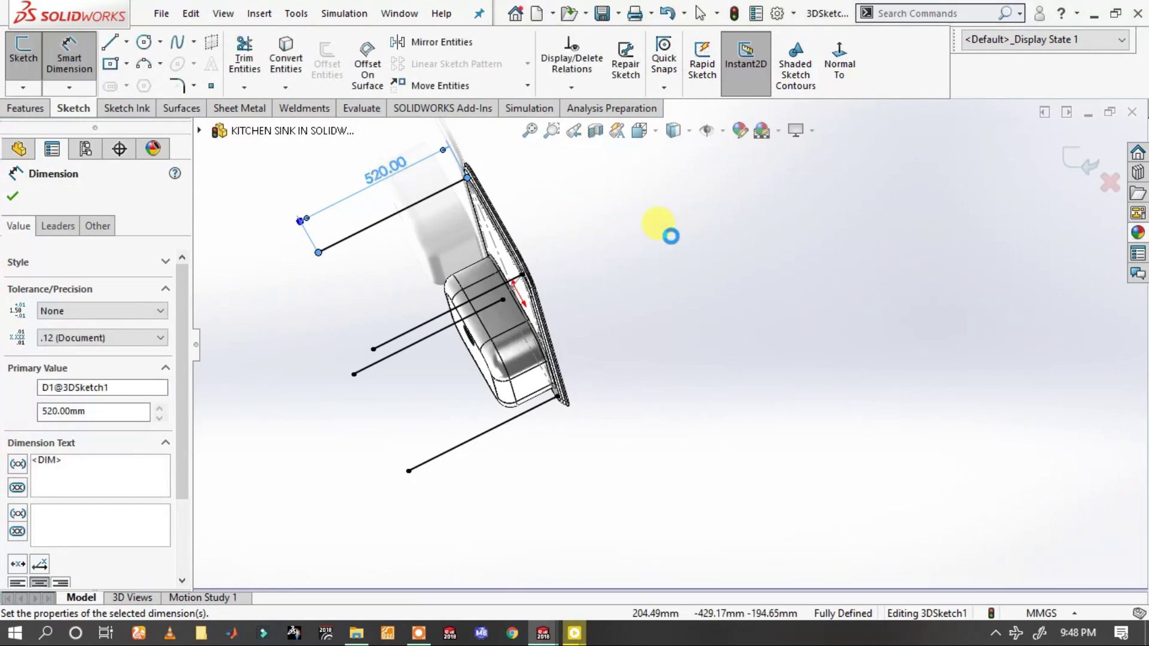
pyautogui.click(670, 236)
pyautogui.moveTo(477, 249)
pyautogui.mouseDown(button='middle')
pyautogui.moveTo(464, 425)
pyautogui.moveTo(383, 322)
pyautogui.moveTo(363, 245)
pyautogui.moveTo(442, 233)
pyautogui.moveTo(413, 297)
pyautogui.moveTo(387, 236)
pyautogui.moveTo(359, 272)
pyautogui.moveTo(395, 300)
pyautogui.mouseUp(button='middle')
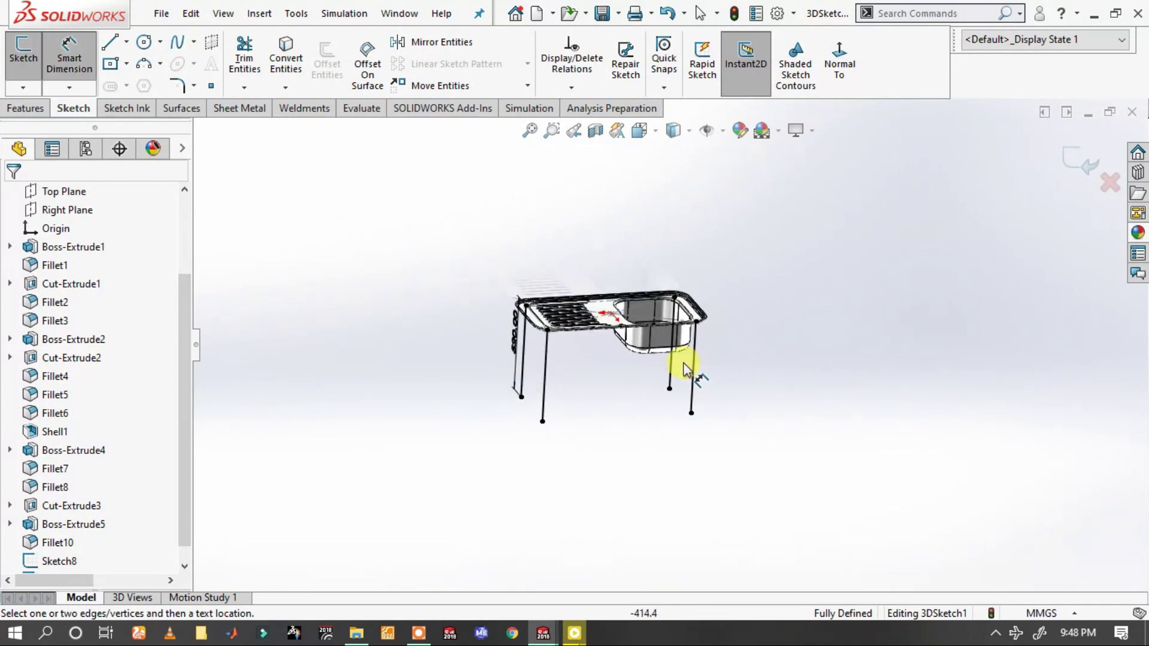
# - Exit the 3D leg sketch and browse the Sheet Metal and Evaluate tool sets
pyautogui.scroll(-3, 683, 362)
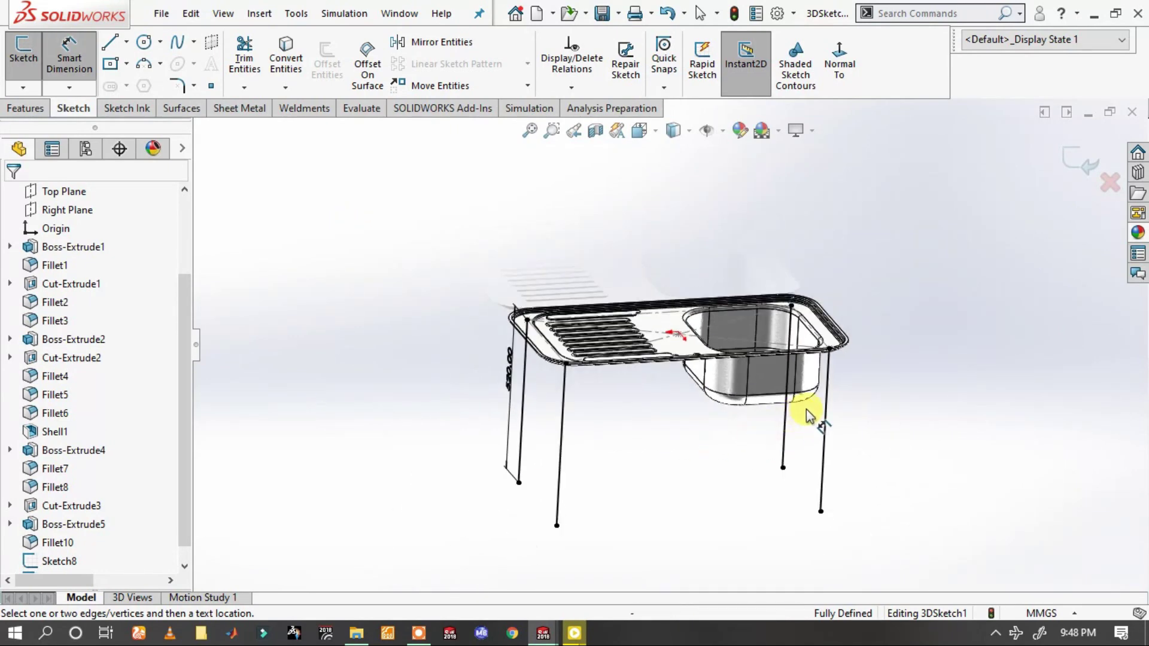
pyautogui.scroll(-2, 806, 409)
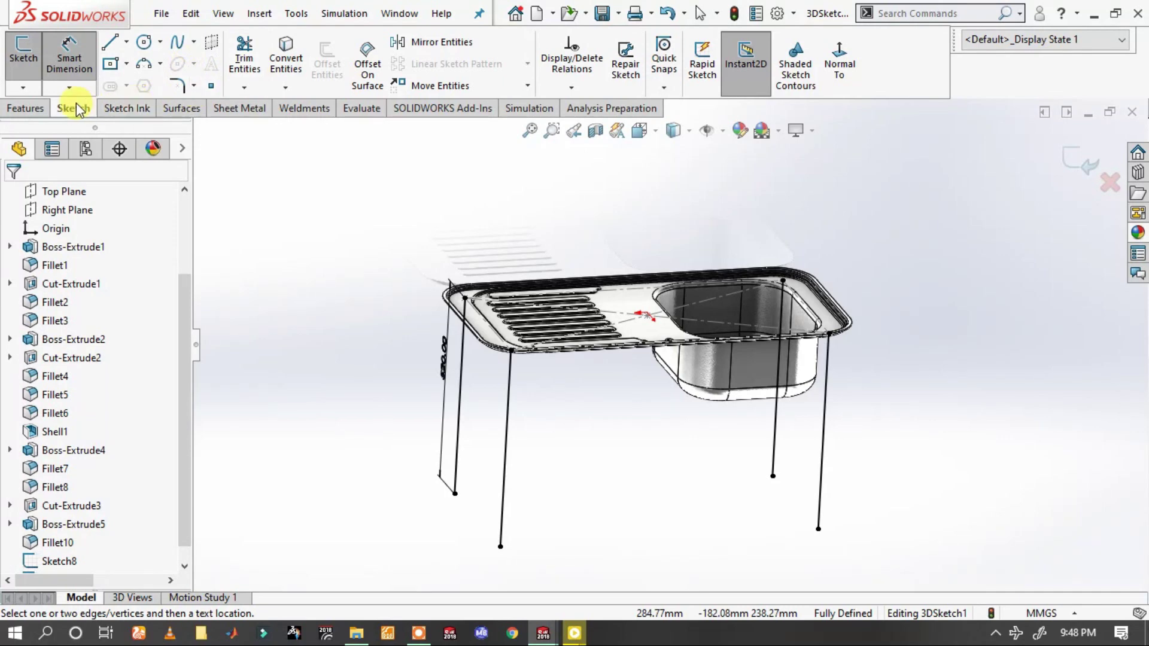
pyautogui.click(24, 107)
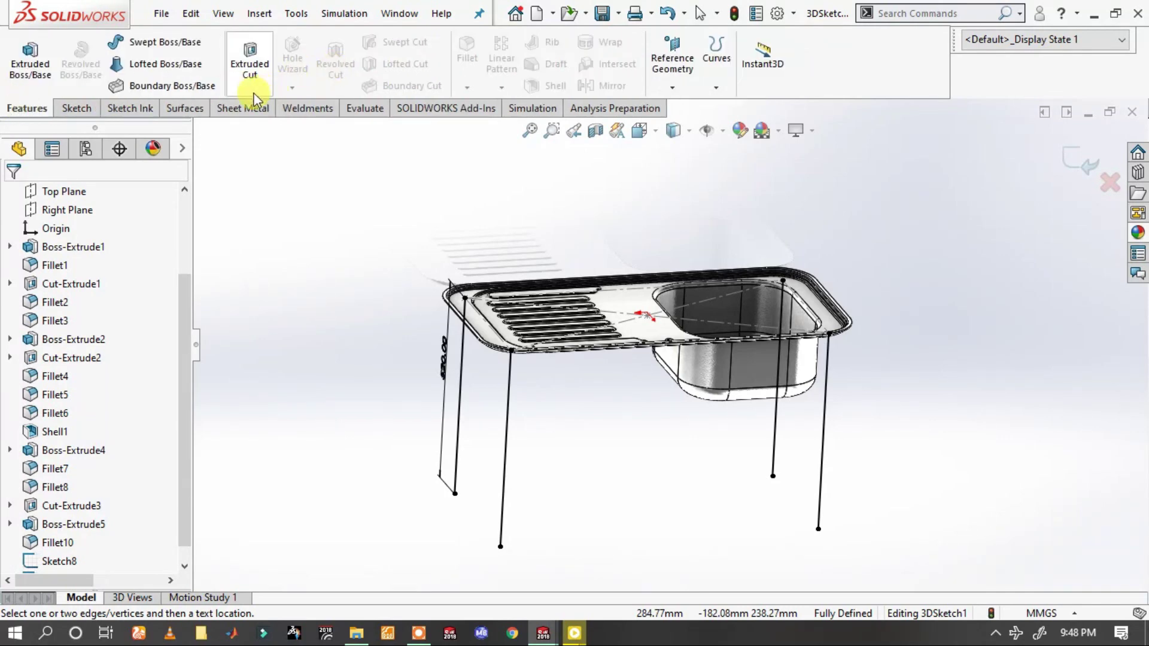
pyautogui.click(1075, 157)
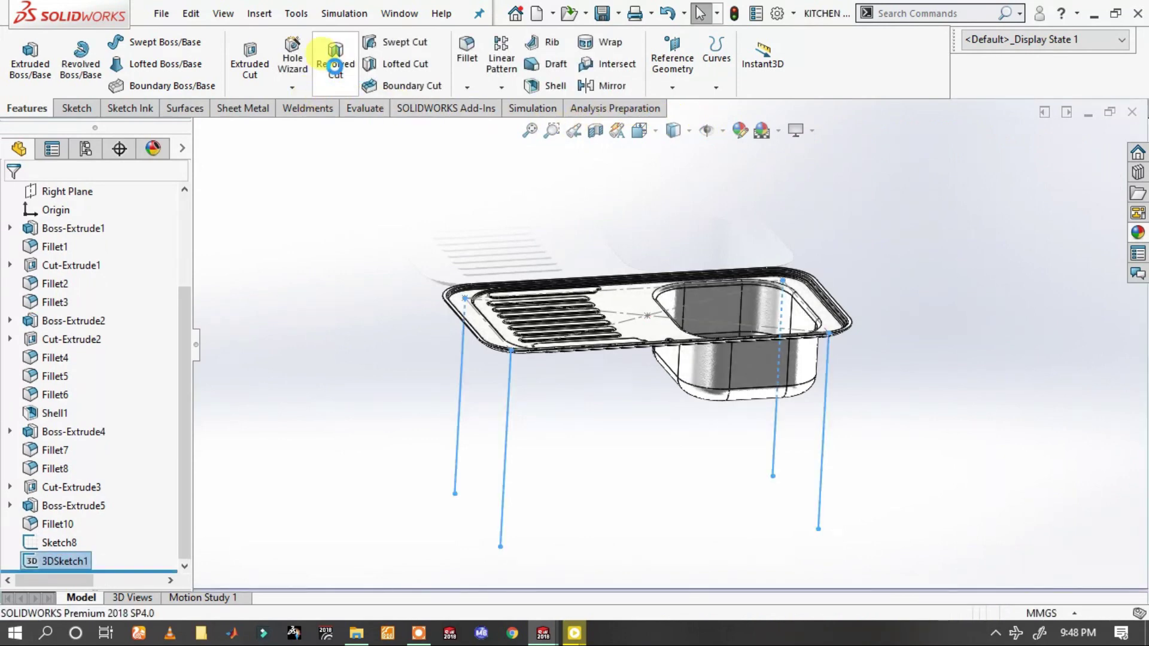
pyautogui.click(268, 113)
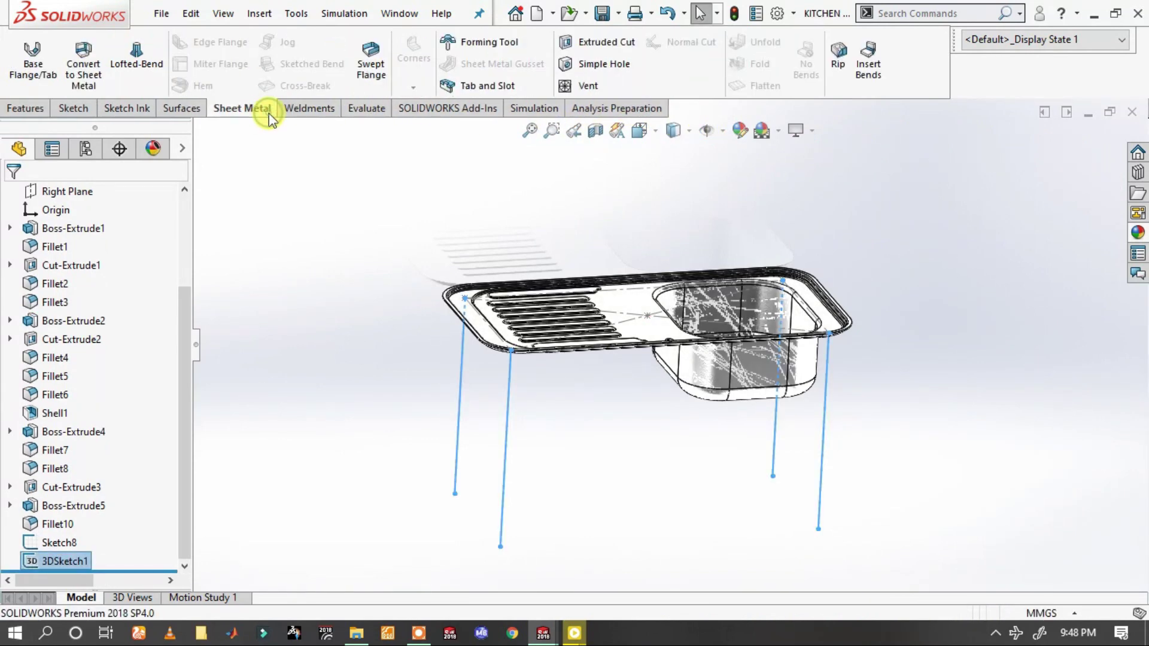
pyautogui.click(365, 111)
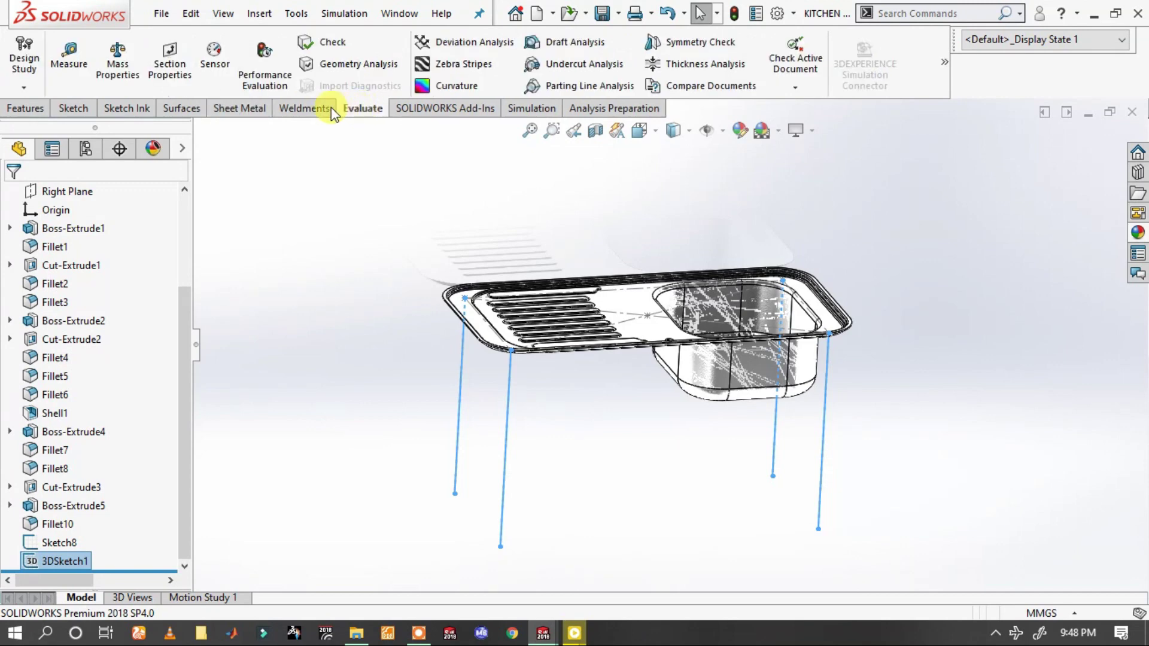
pyautogui.click(229, 110)
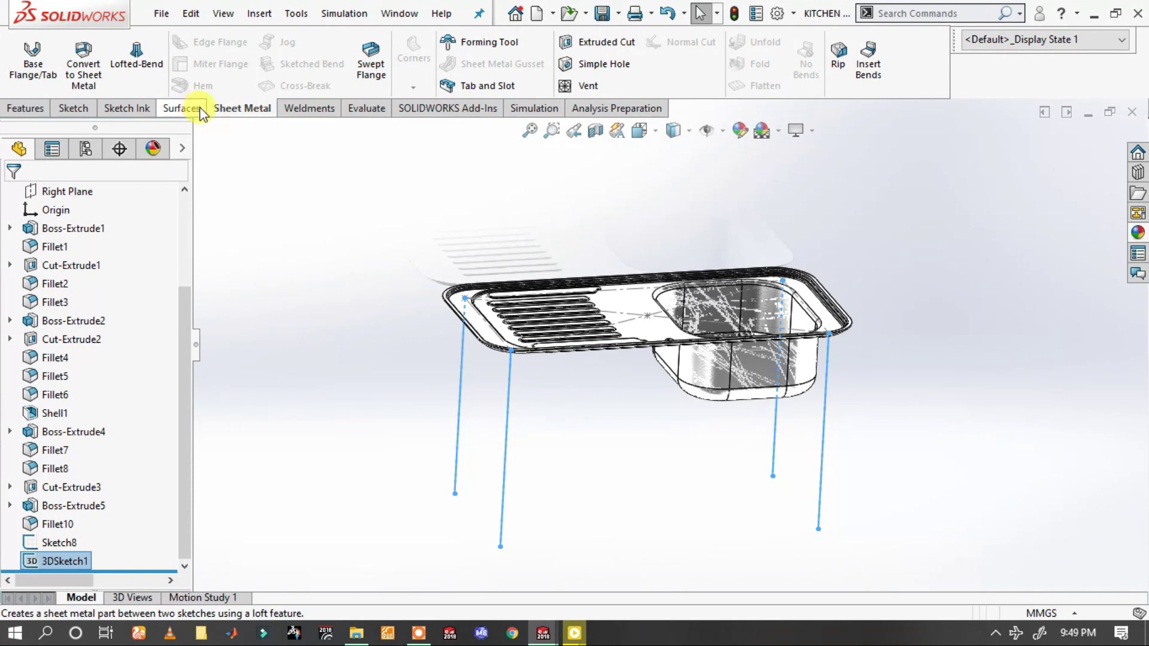
# - Check the Add-Ins manager, then bring up the Weldments tools
pyautogui.click(795, 13)
pyautogui.click(806, 72)
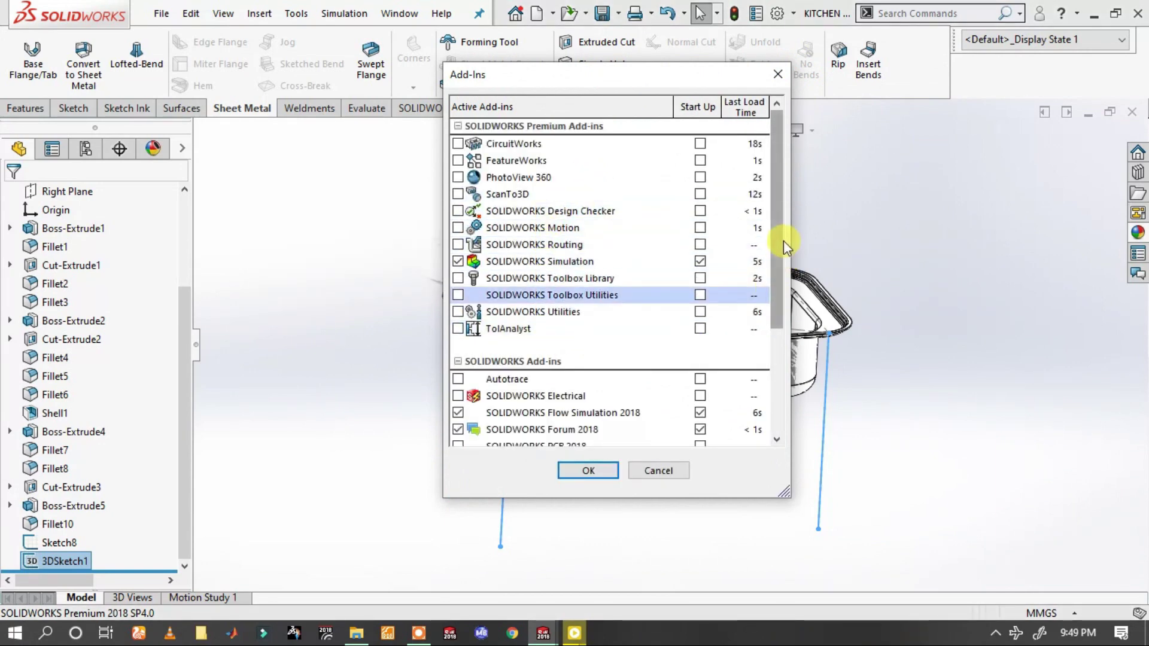
pyautogui.moveTo(784, 240); pyautogui.dragTo(783, 305)
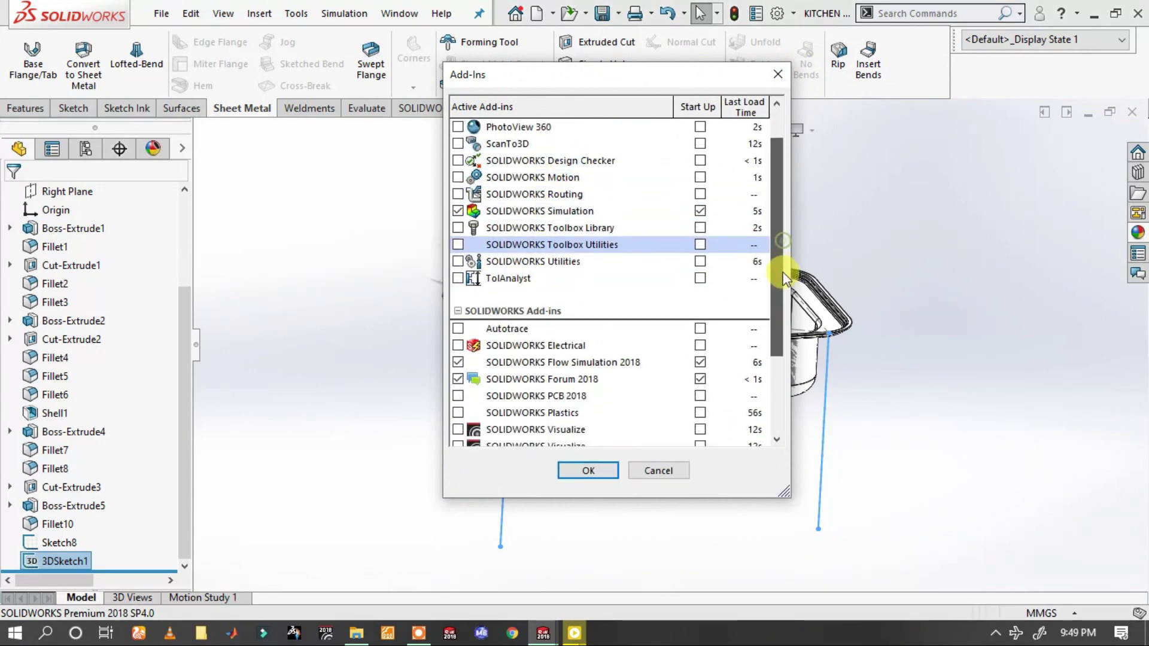
pyautogui.click(779, 74)
pyautogui.rightClick(634, 116)
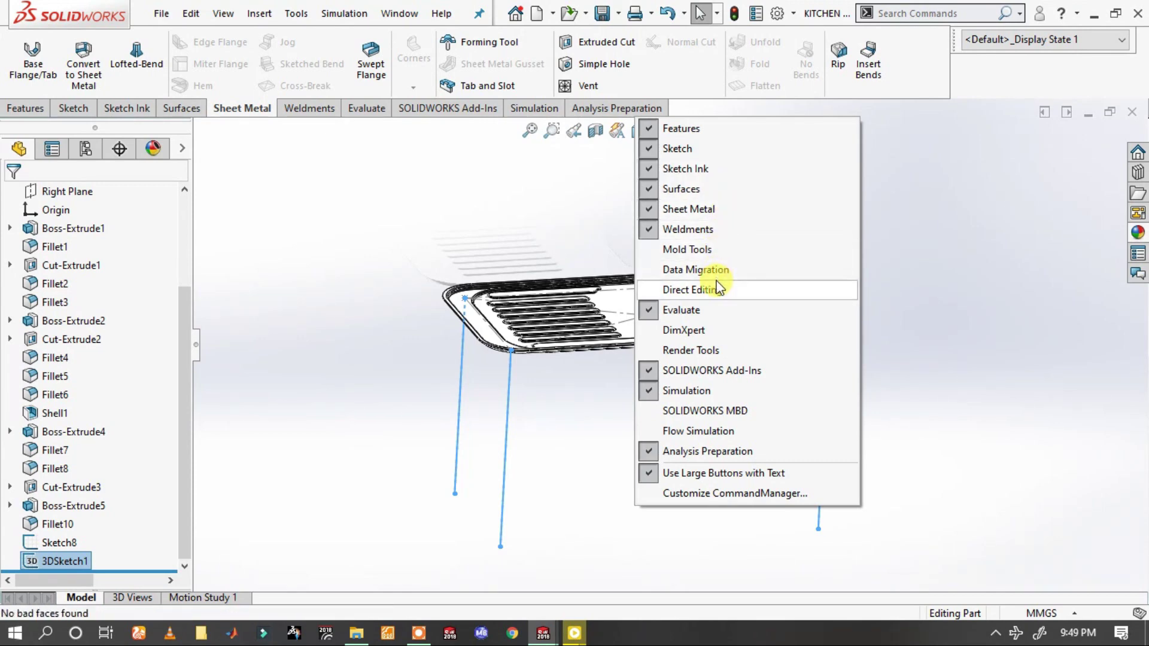
pyautogui.click(605, 266)
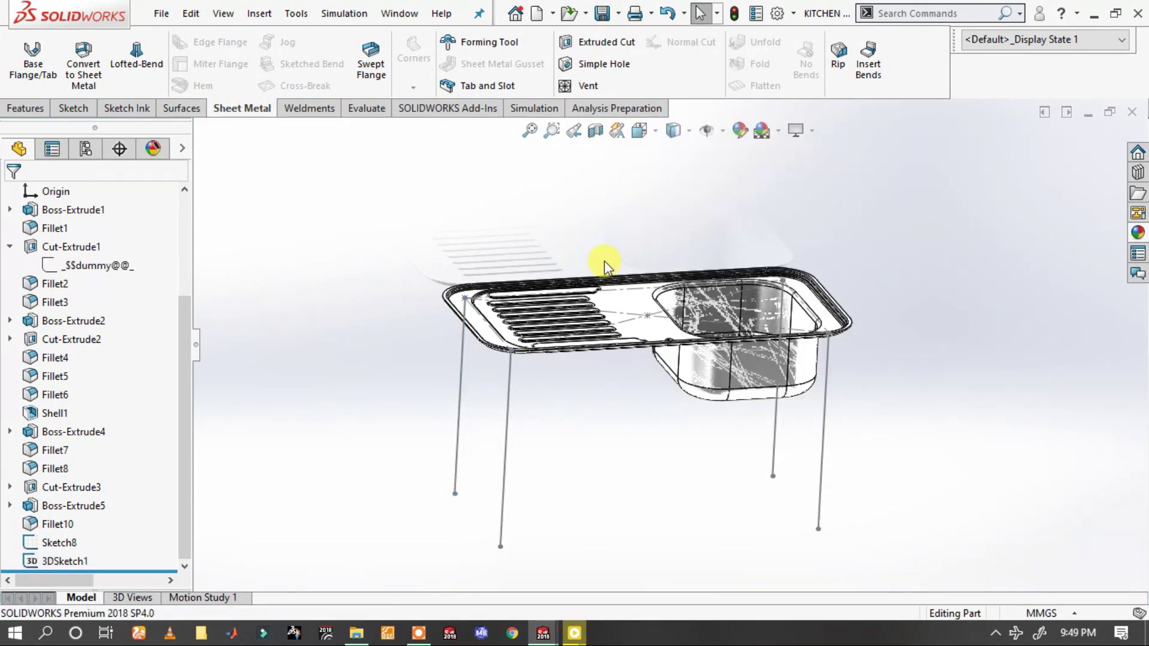
pyautogui.click(302, 108)
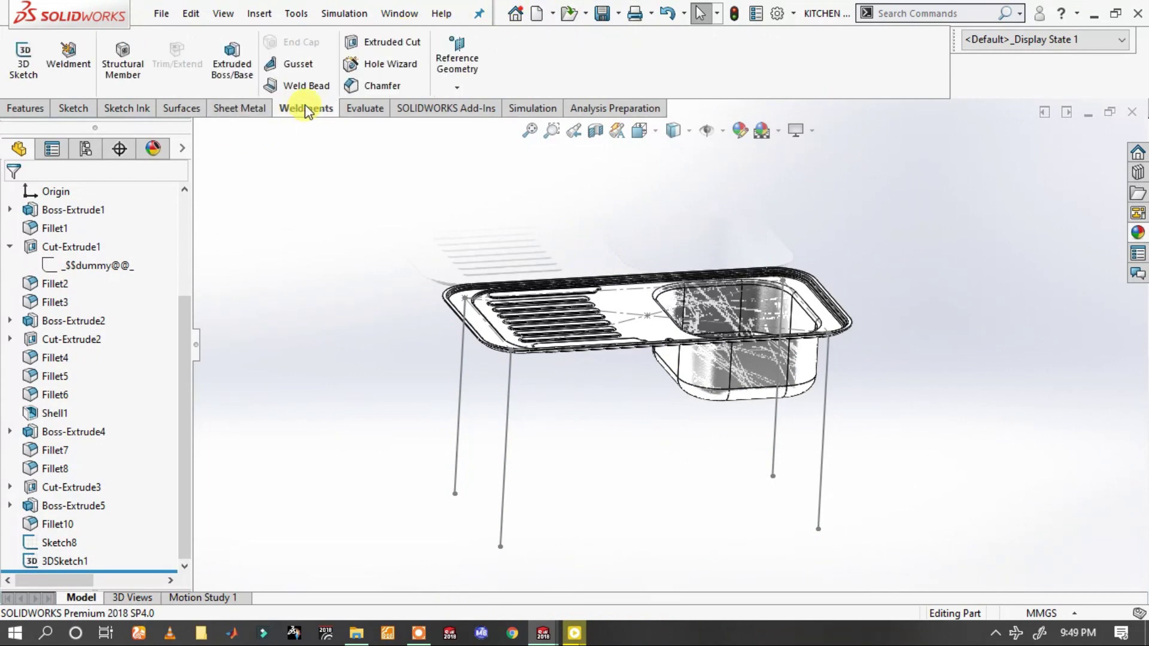
# - Start a Structural Member and pick the first front leg lines as paths
pyautogui.click(116, 56)
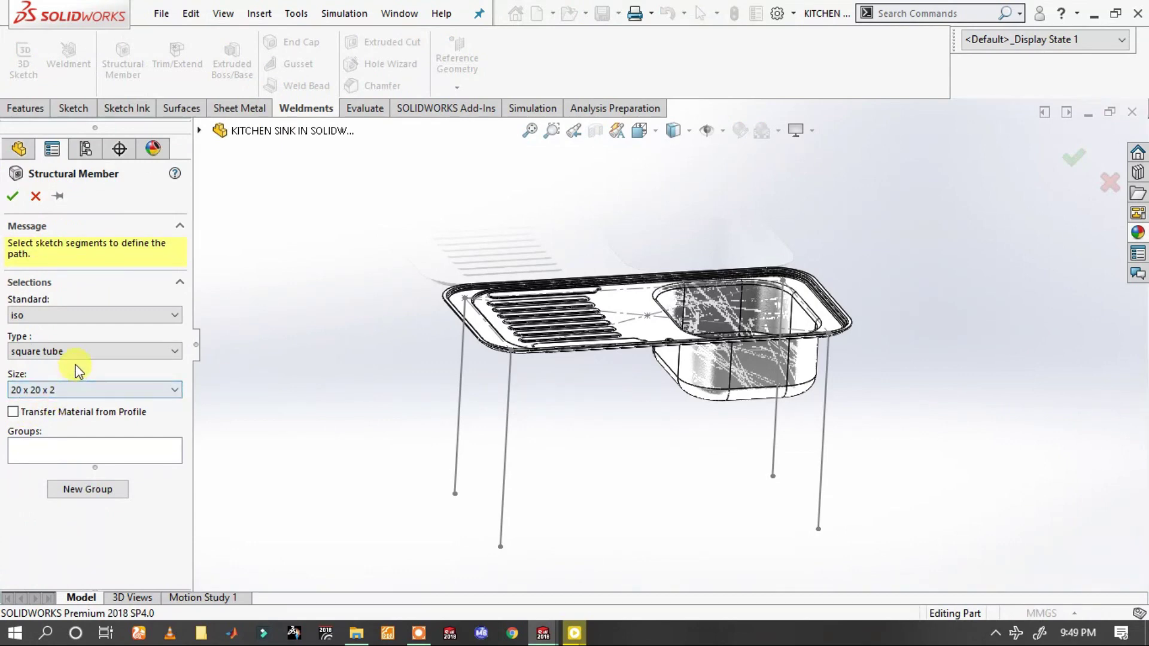
pyautogui.click(81, 452)
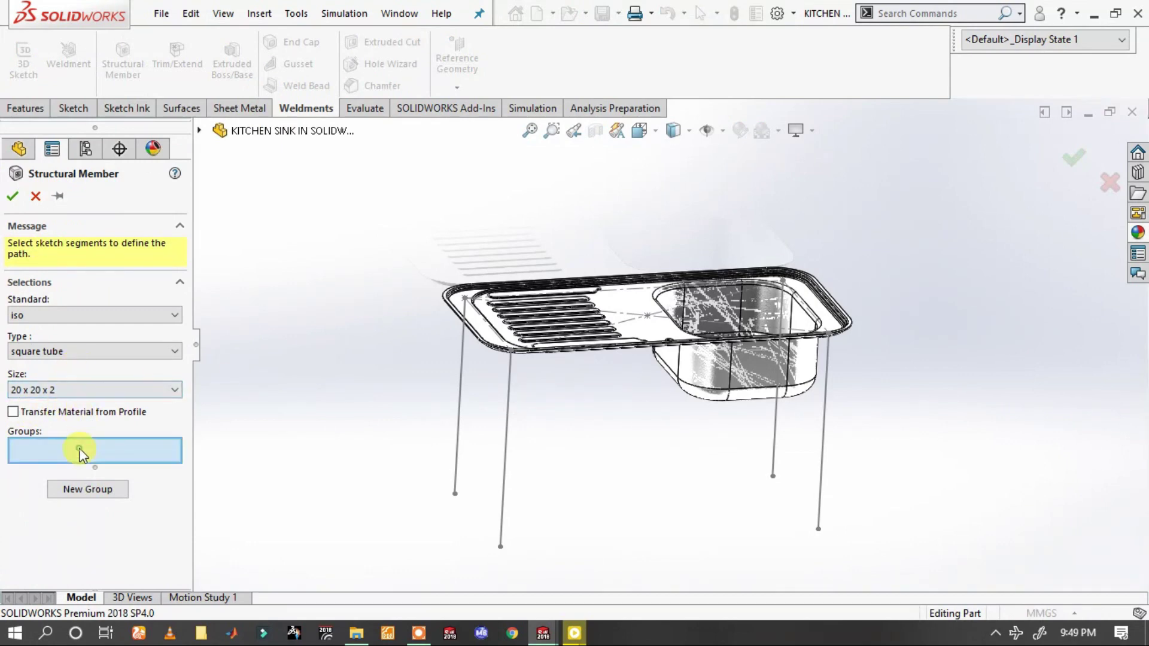
pyautogui.click(507, 421)
pyautogui.click(465, 407)
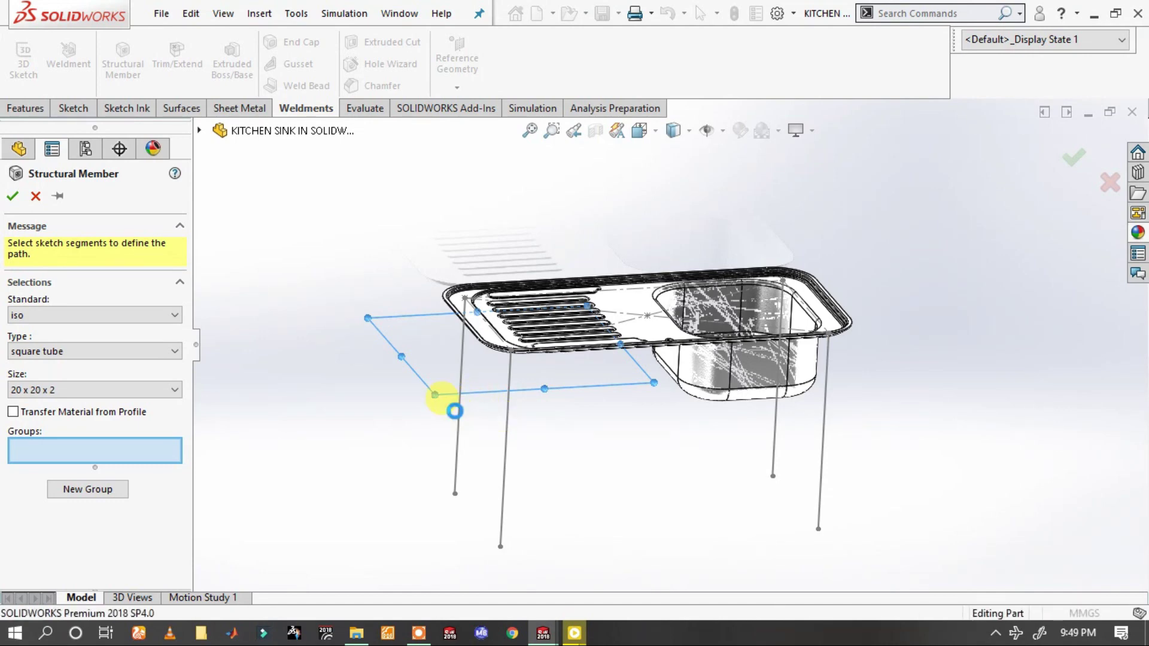
pyautogui.click(458, 417)
pyautogui.click(459, 416)
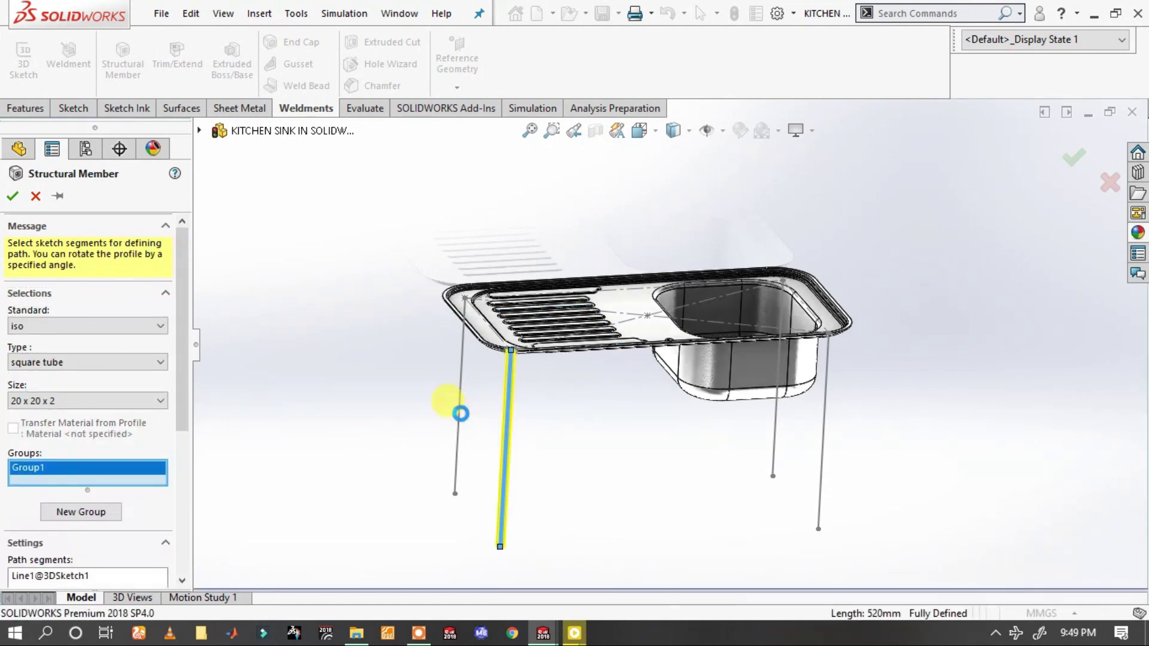
pyautogui.click(461, 417)
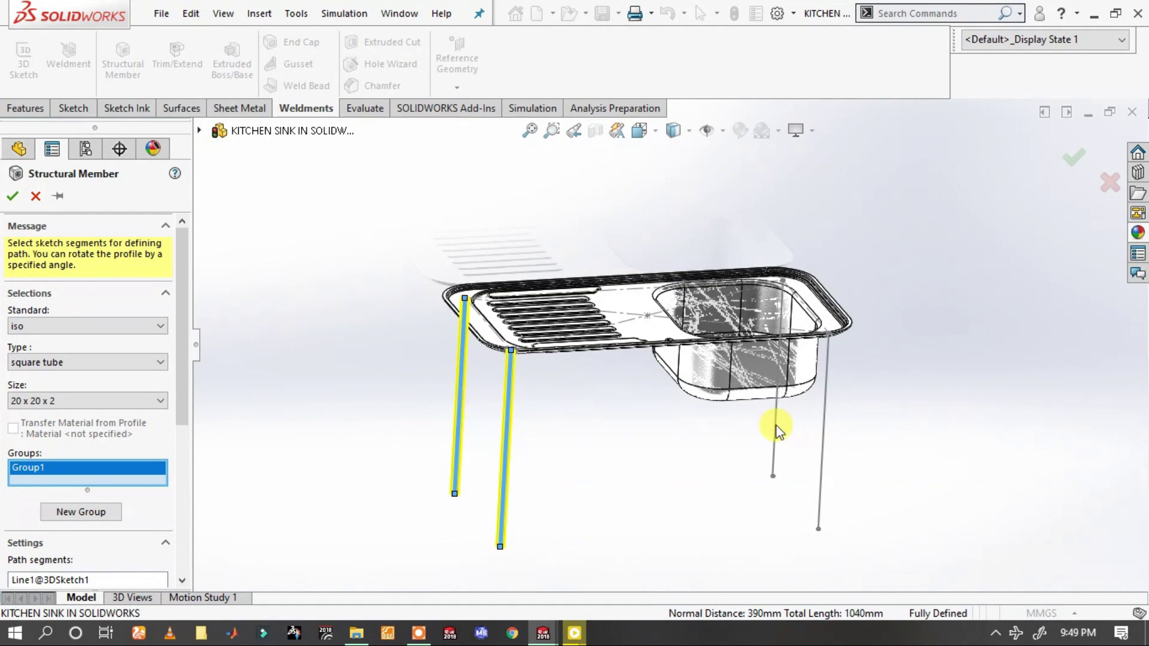
# - Add the remaining leg paths and confirm ISO 20 x 20 x 2 square-tube members
pyautogui.click(774, 425)
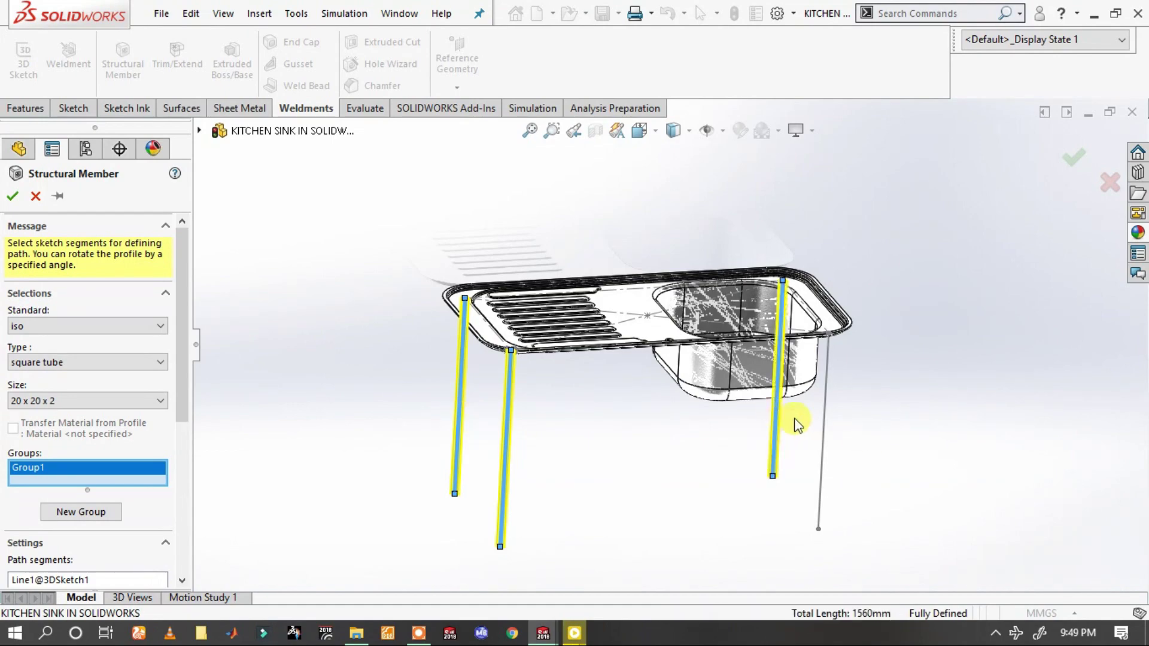
pyautogui.click(828, 412)
pyautogui.scroll(-5, 833, 359)
pyautogui.scroll(-5, 834, 308)
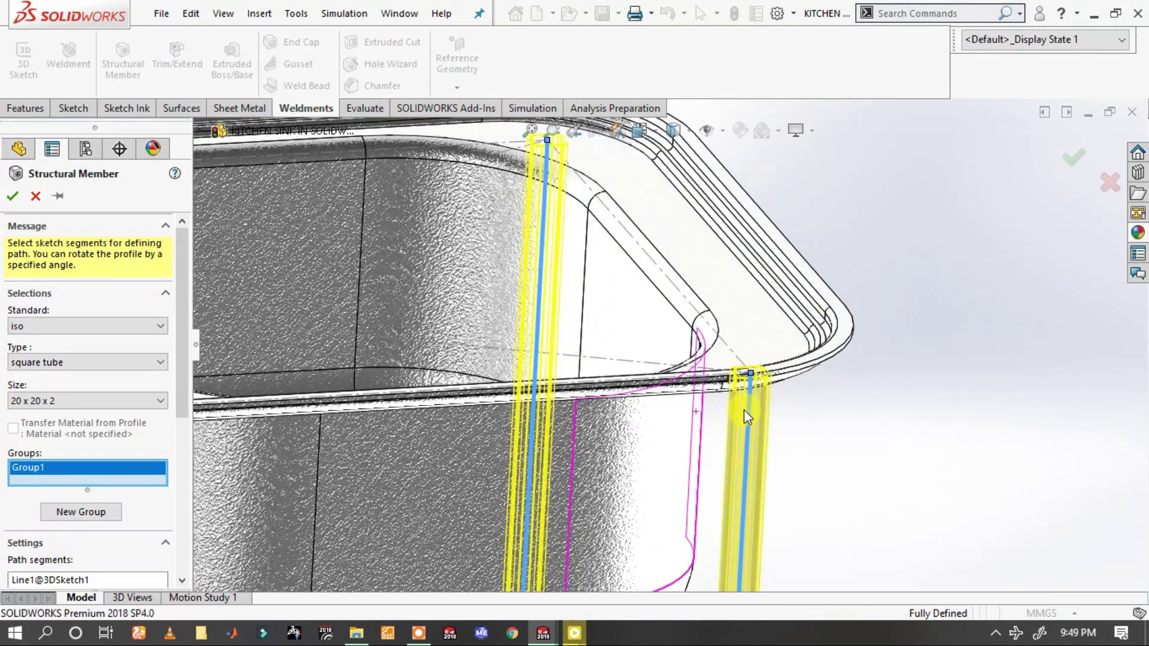
pyautogui.scroll(-4, 745, 213)
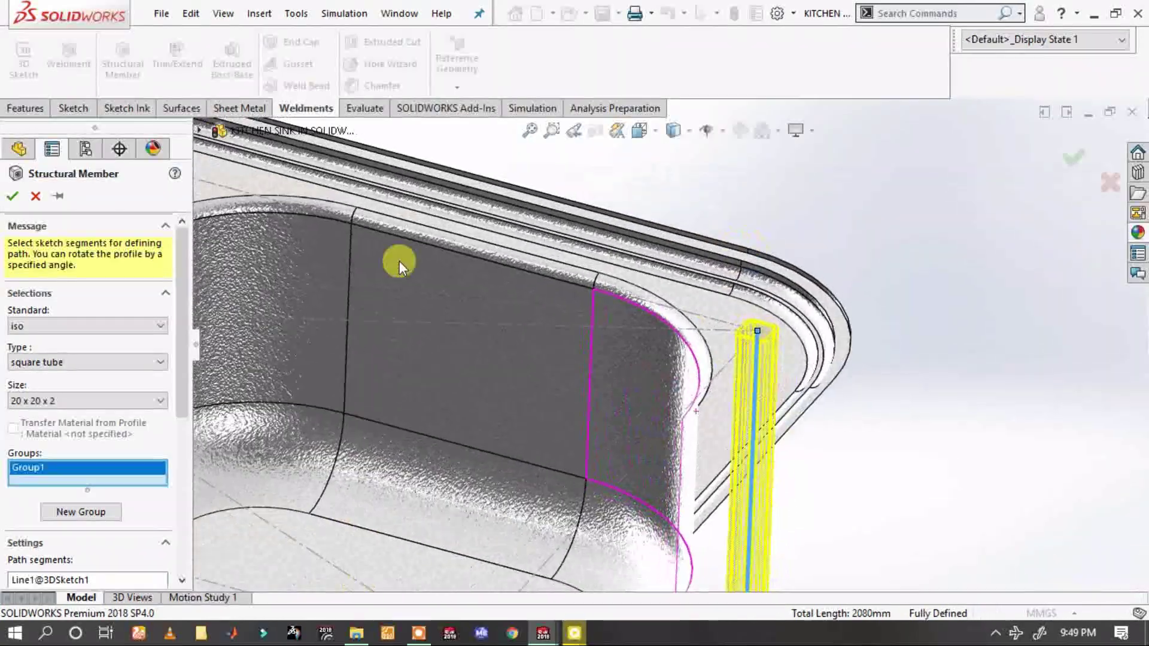
pyautogui.moveTo(746, 214); pyautogui.dragTo(397, 256, button='middle')
pyautogui.scroll(10, 429, 354)
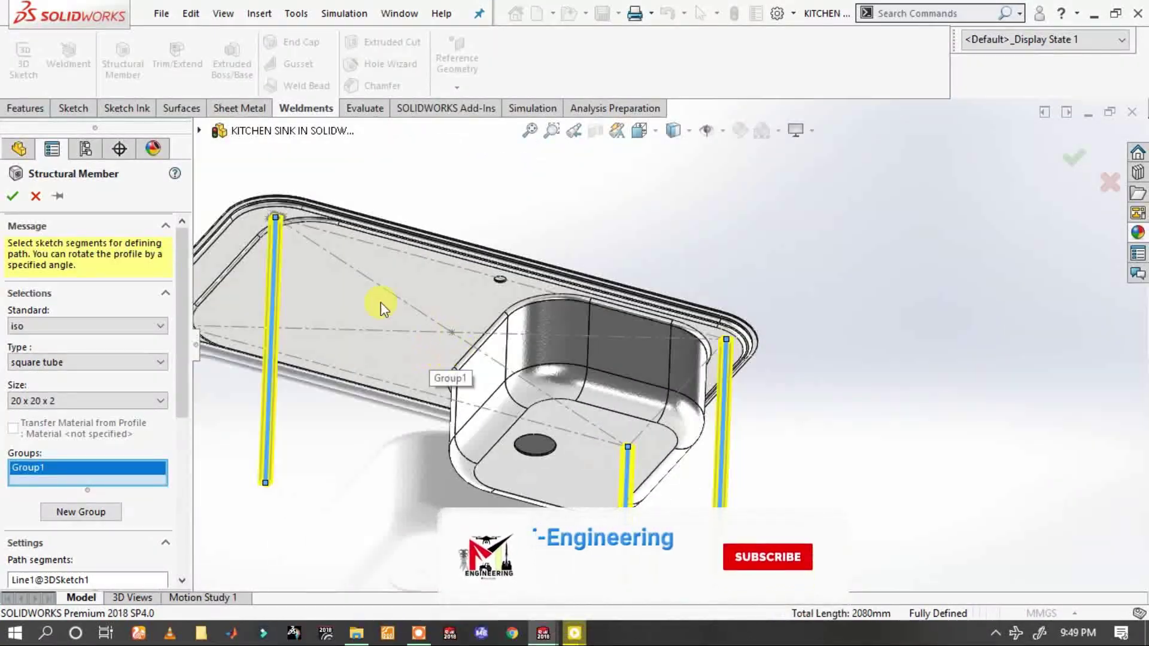
pyautogui.click(12, 198)
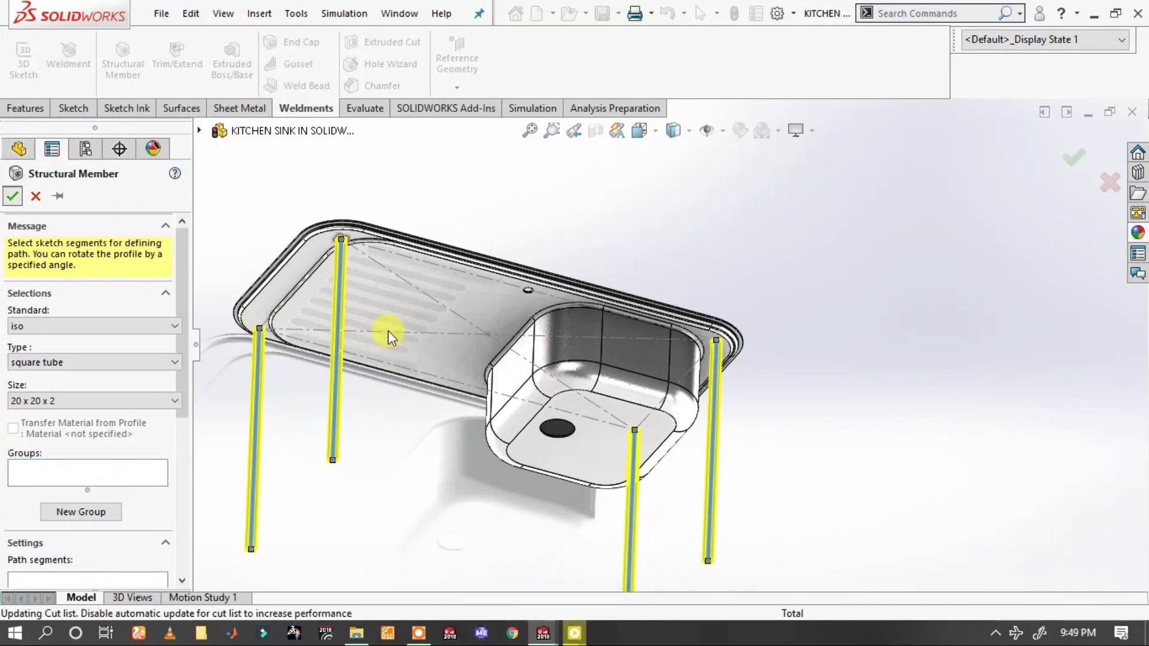
# - Orbit and zoom under the sink, then select the bottom end face of a square-tube leg
pyautogui.scroll(-3, 350, 246)
pyautogui.scroll(-3, 359, 256)
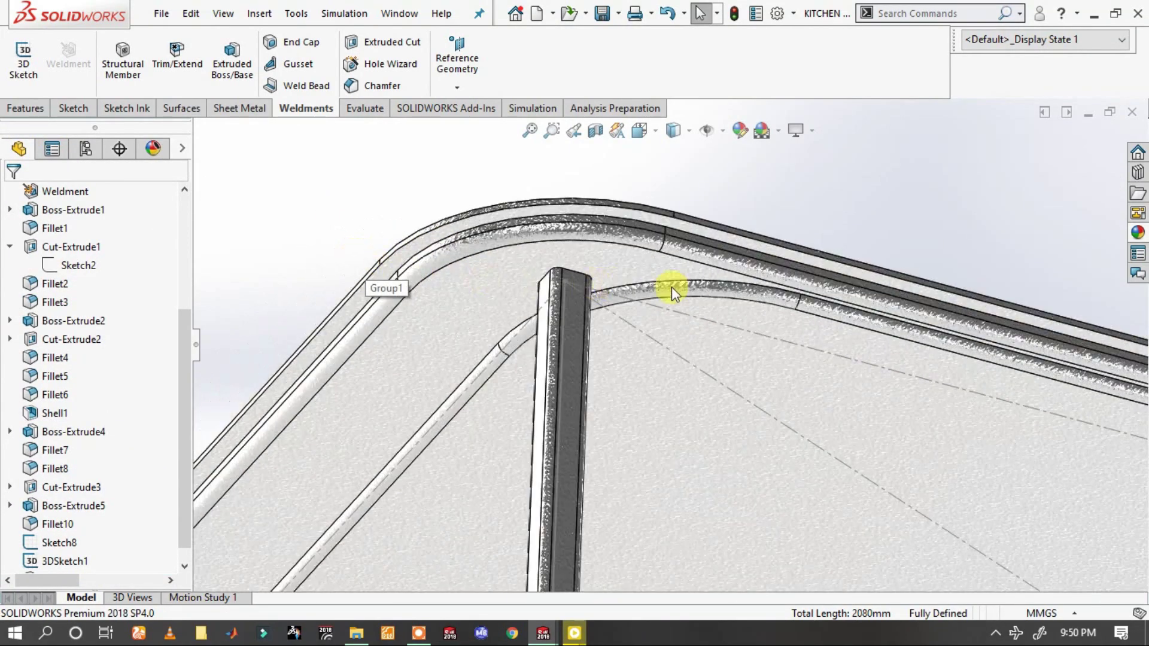
pyautogui.scroll(-3, 492, 276)
pyautogui.scroll(-2, 509, 287)
pyautogui.scroll(-1, 536, 295)
pyautogui.scroll(3, 599, 287)
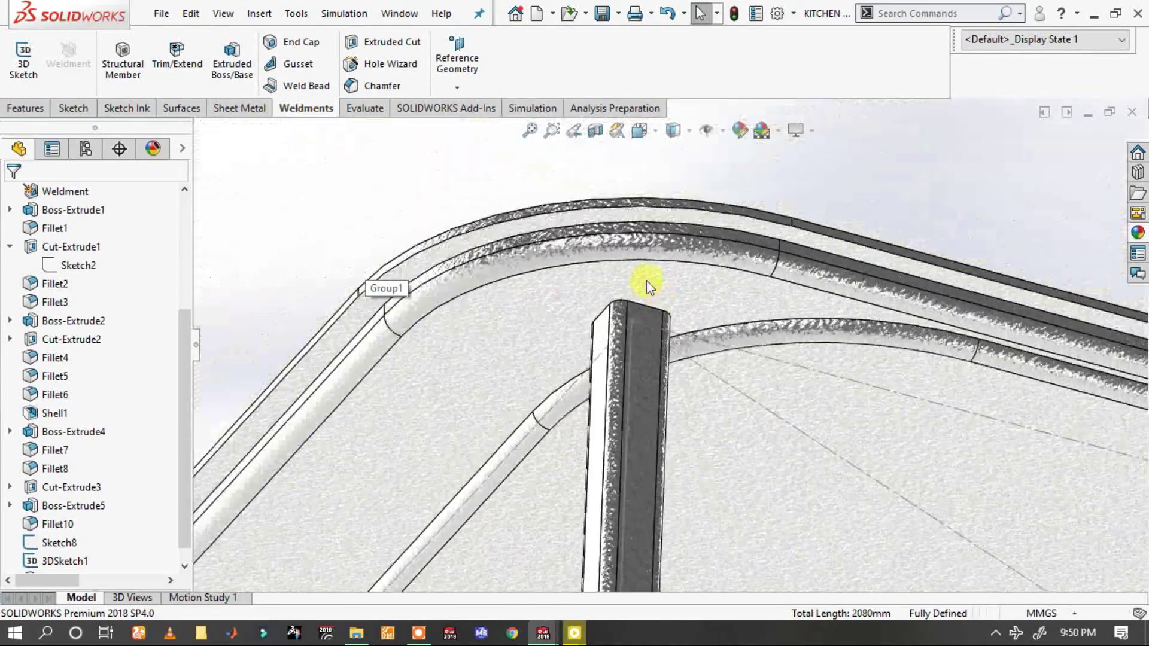
pyautogui.scroll(2, 646, 282)
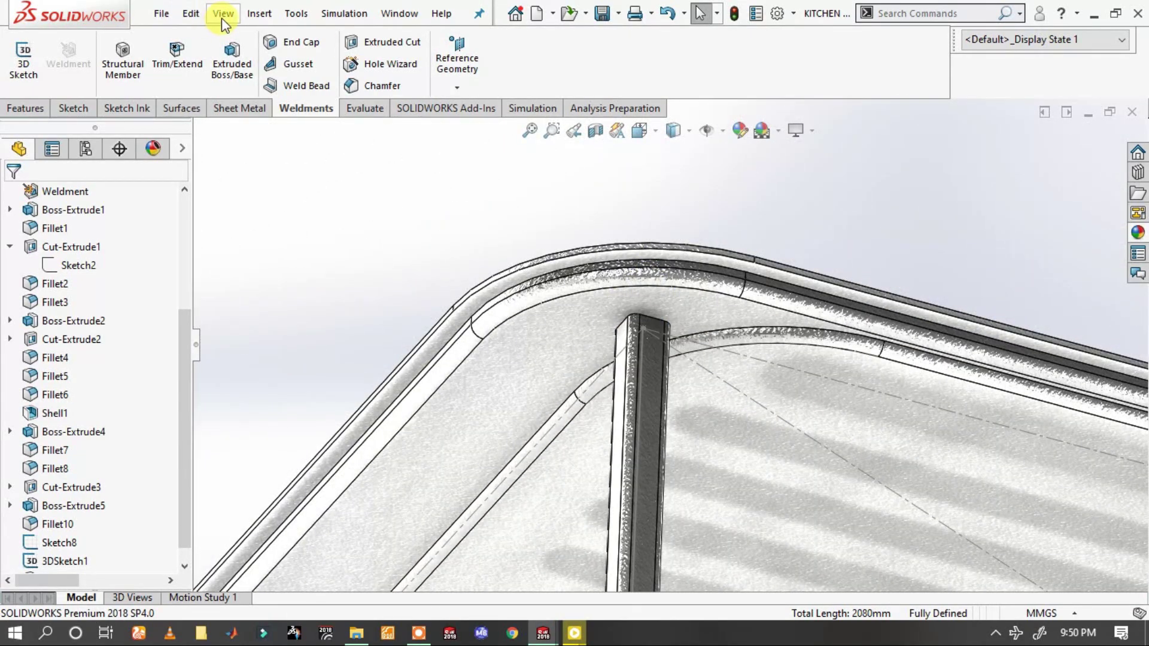
pyautogui.click(307, 14)
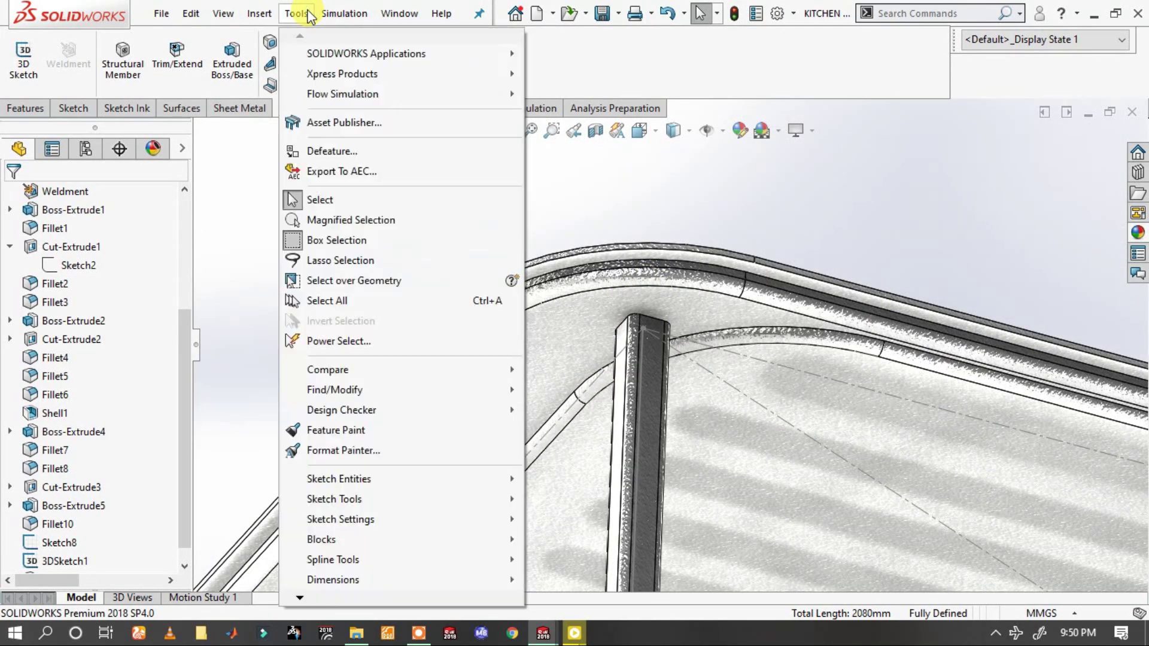
pyautogui.moveTo(259, 13)
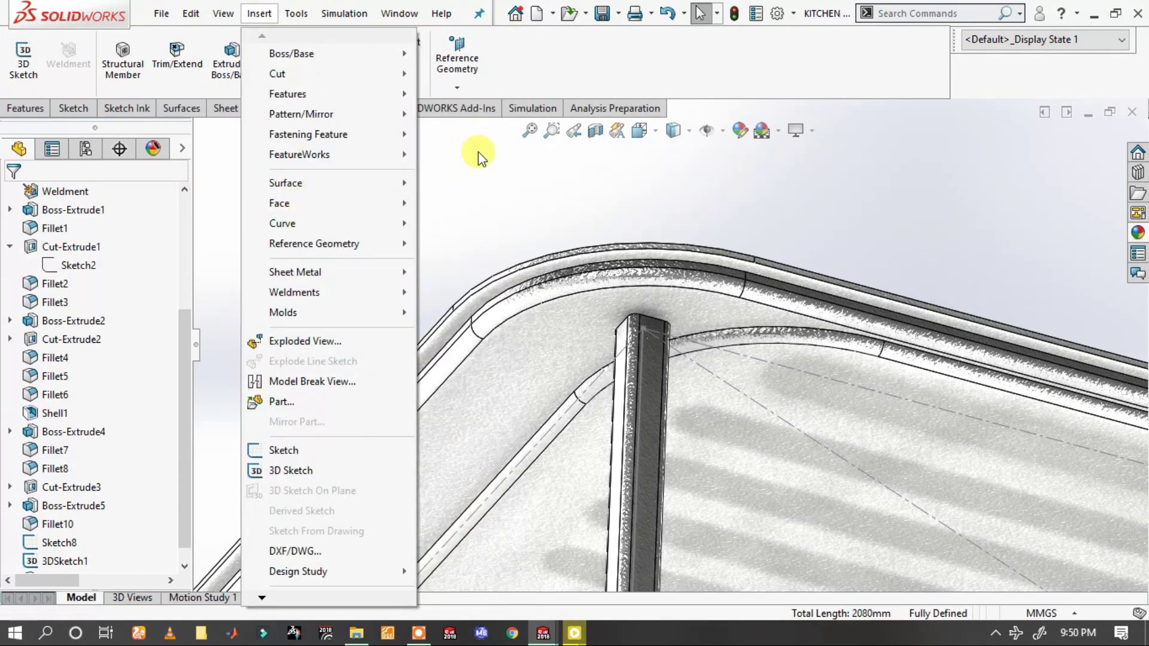
pyautogui.moveTo(478, 157)
pyautogui.mouseDown(button='middle')
pyautogui.moveTo(695, 393)
pyautogui.moveTo(680, 461)
pyautogui.mouseUp(button='middle')
pyautogui.scroll(-3, 676, 462)
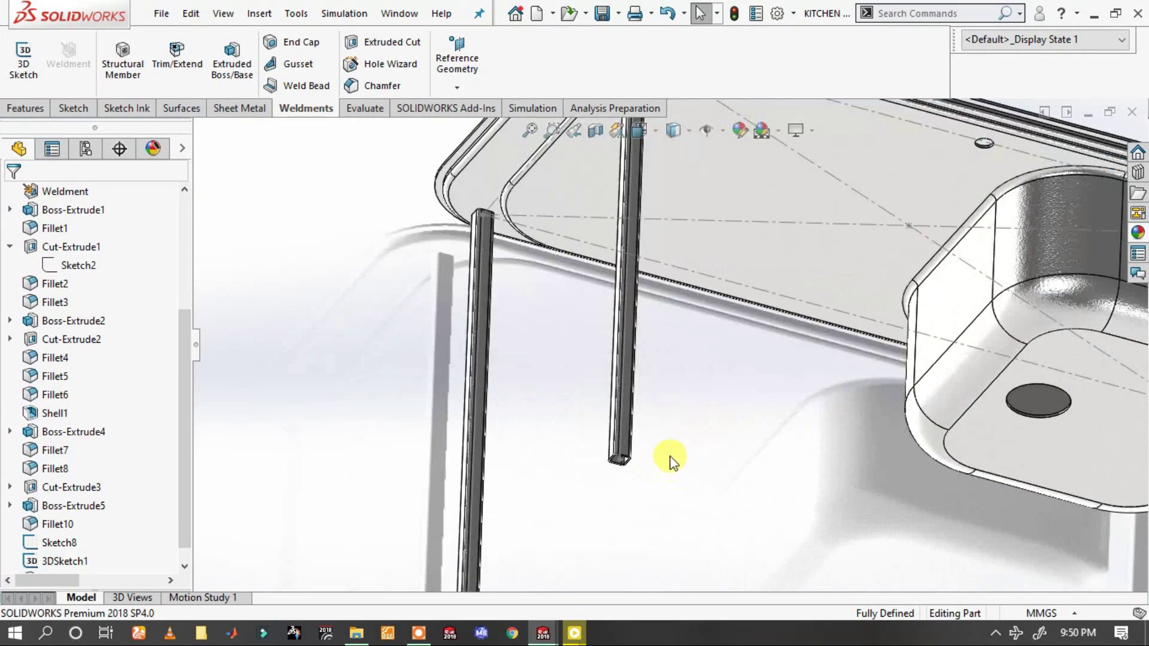
pyautogui.scroll(-4, 647, 461)
pyautogui.scroll(-3, 605, 458)
pyautogui.click(625, 449)
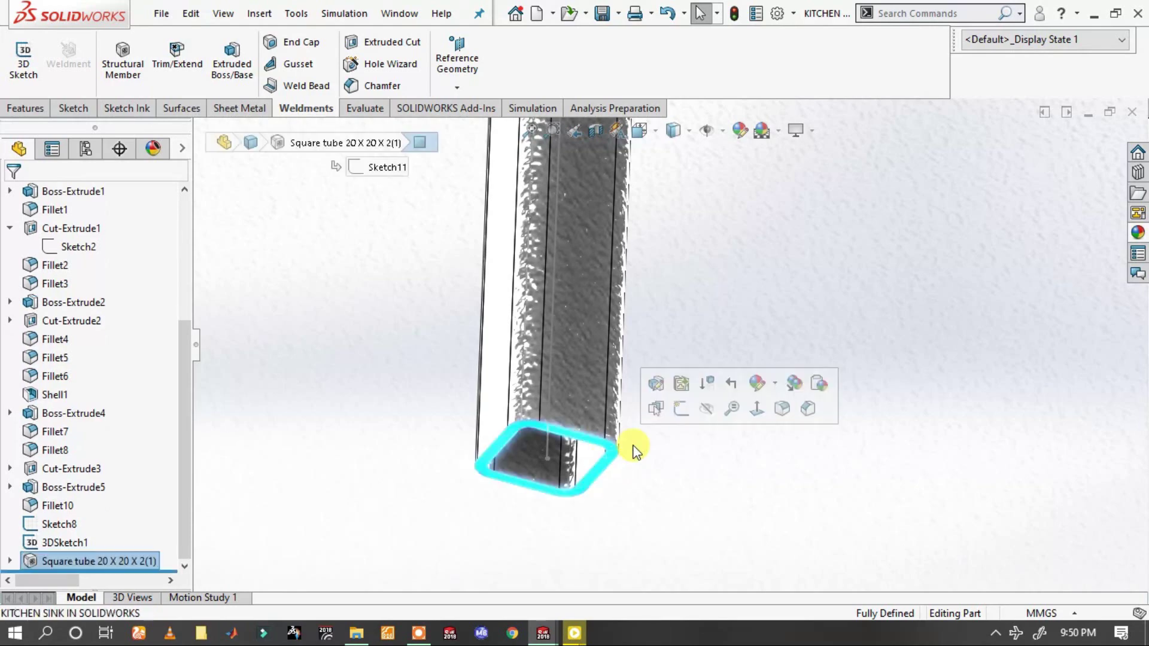
# - Start a sketch on the leg's end face and draw a center rectangle around the corner leg
pyautogui.click(657, 408)
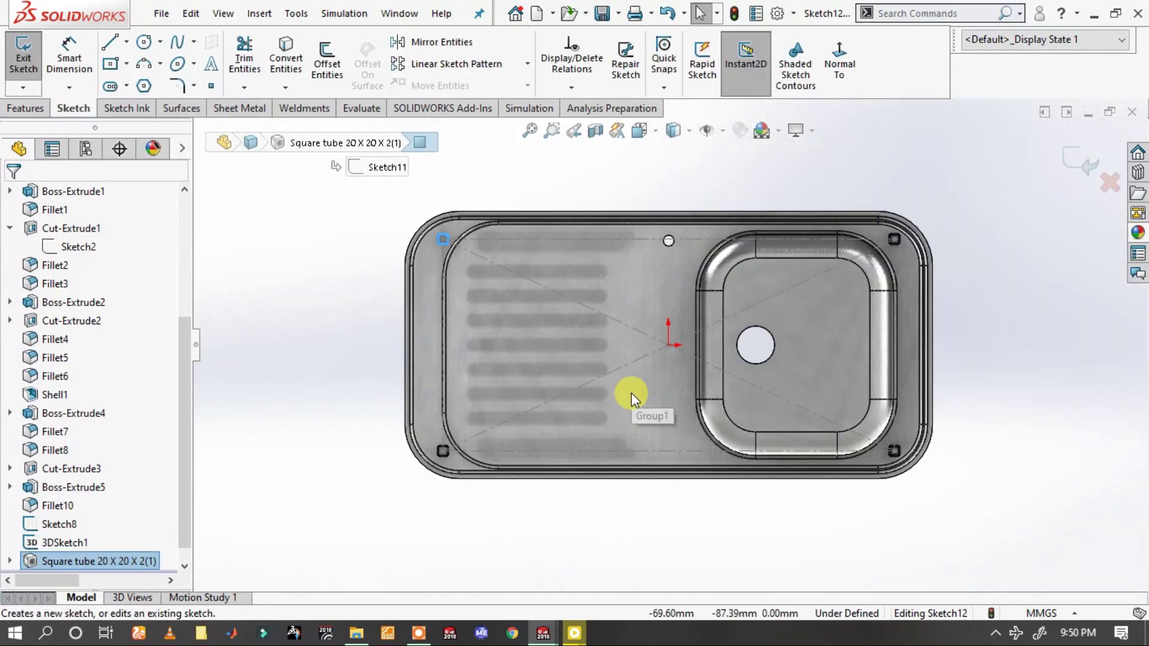
pyautogui.scroll(-2, 686, 268)
pyautogui.scroll(-2, 734, 282)
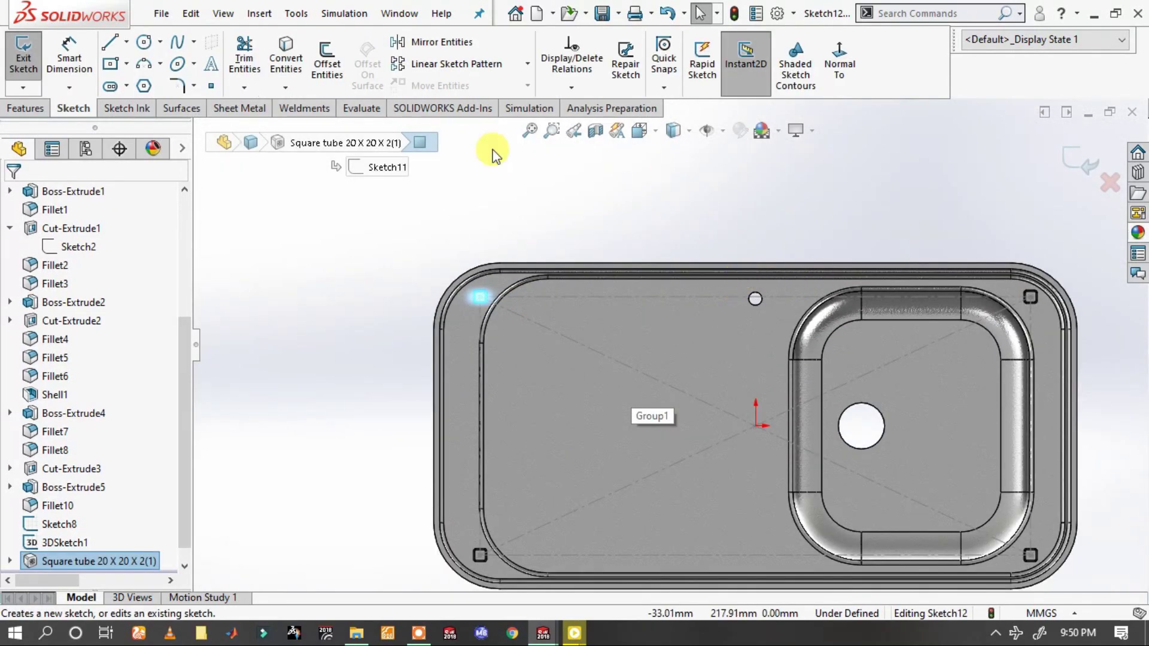
pyautogui.scroll(-5, 533, 294)
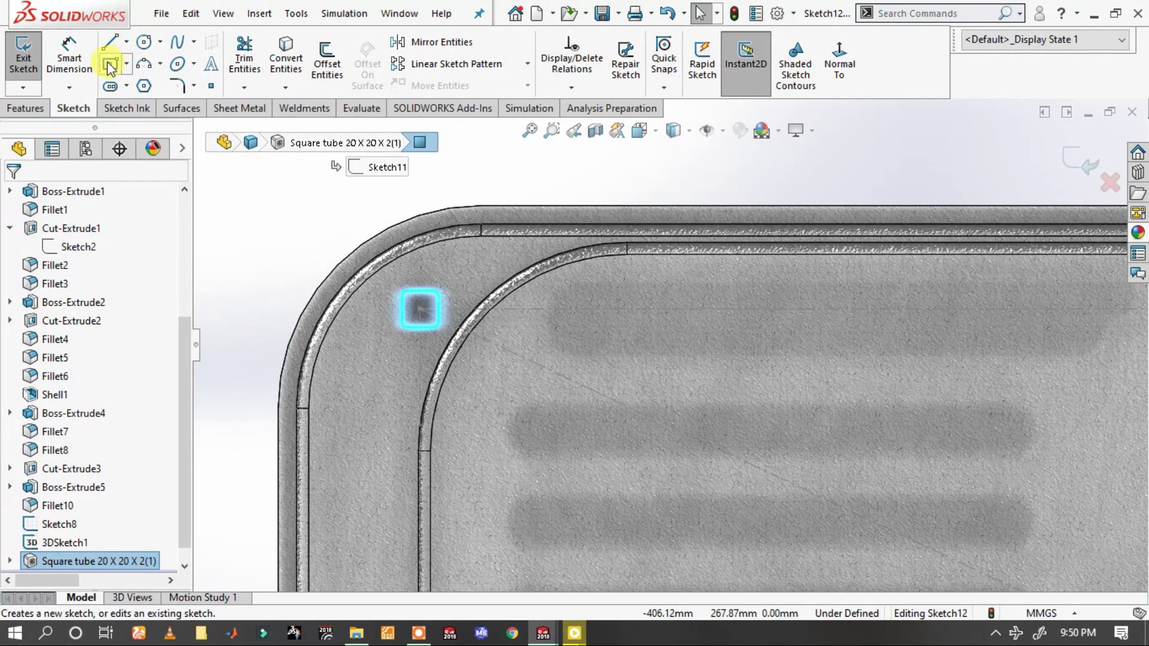
pyautogui.click(109, 65)
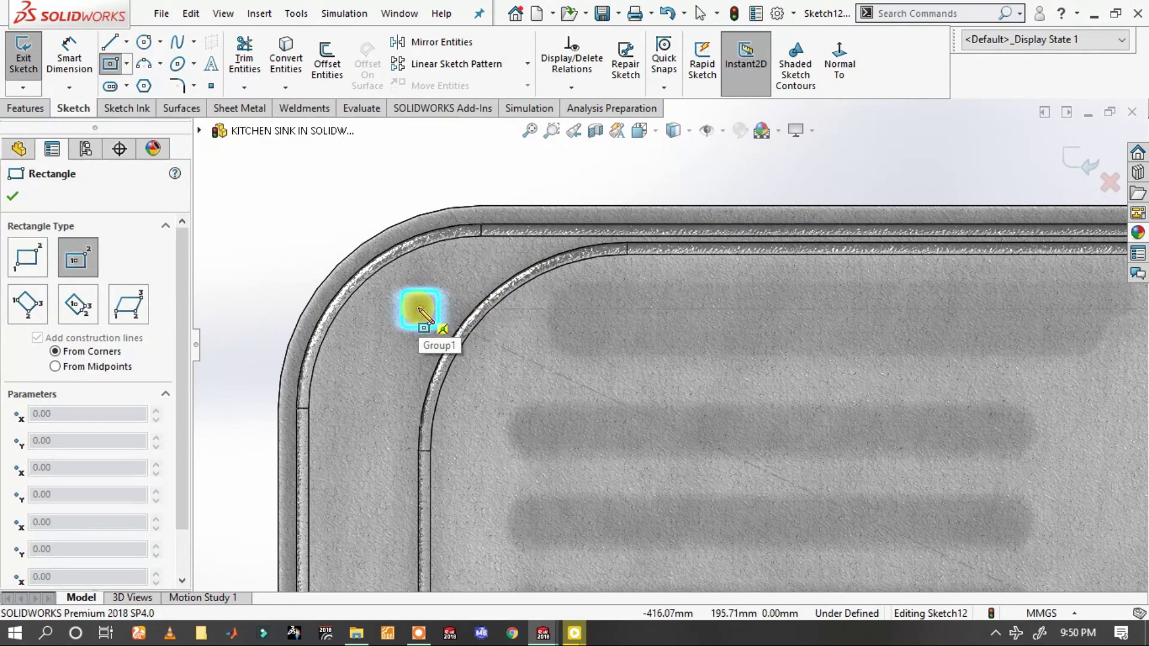
pyautogui.moveTo(419, 310); pyautogui.dragTo(460, 270)
pyautogui.click(461, 270)
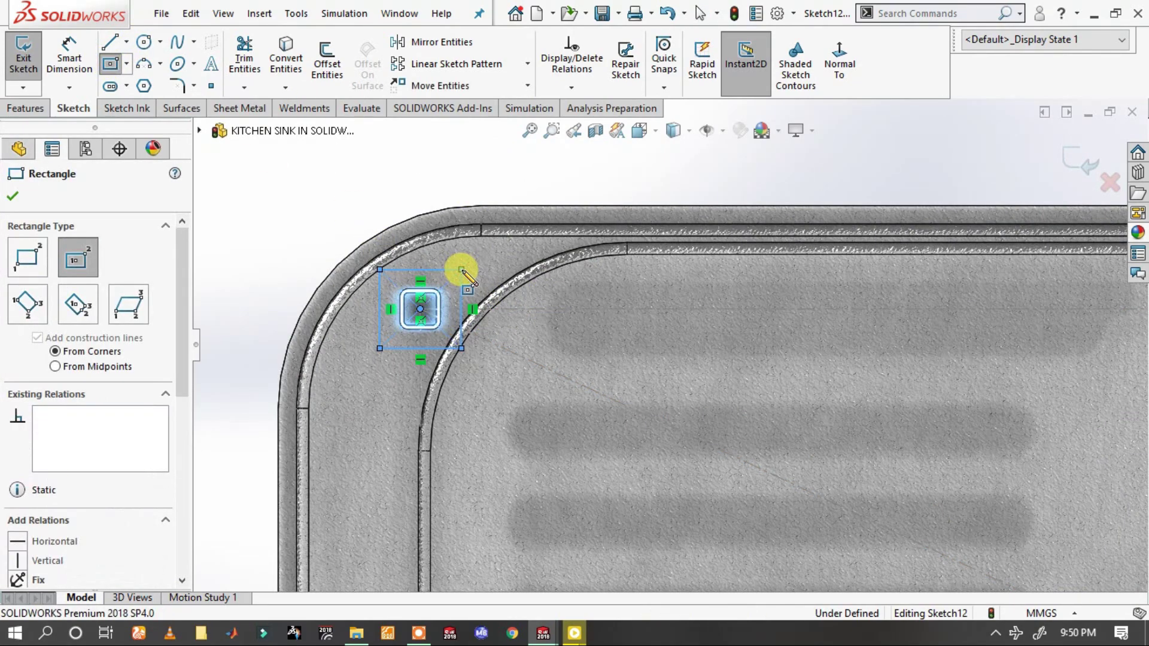
# - Dimension the rectangle's width and height to 40 mm each so it is fully defined
pyautogui.click(69, 57)
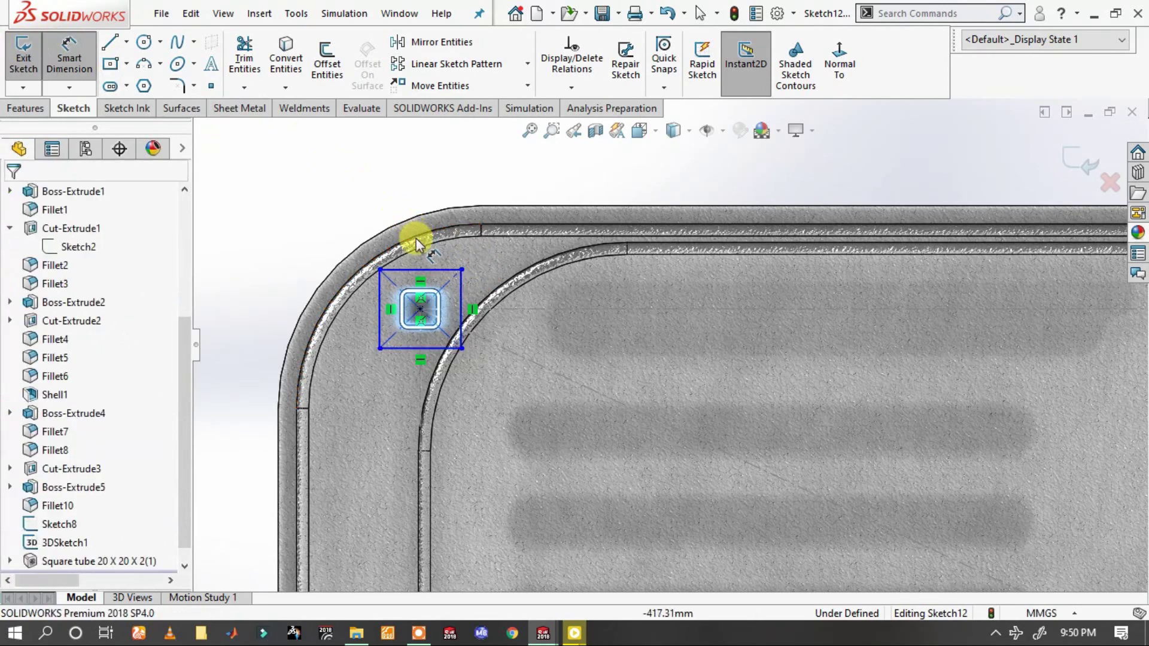
pyautogui.click(446, 270)
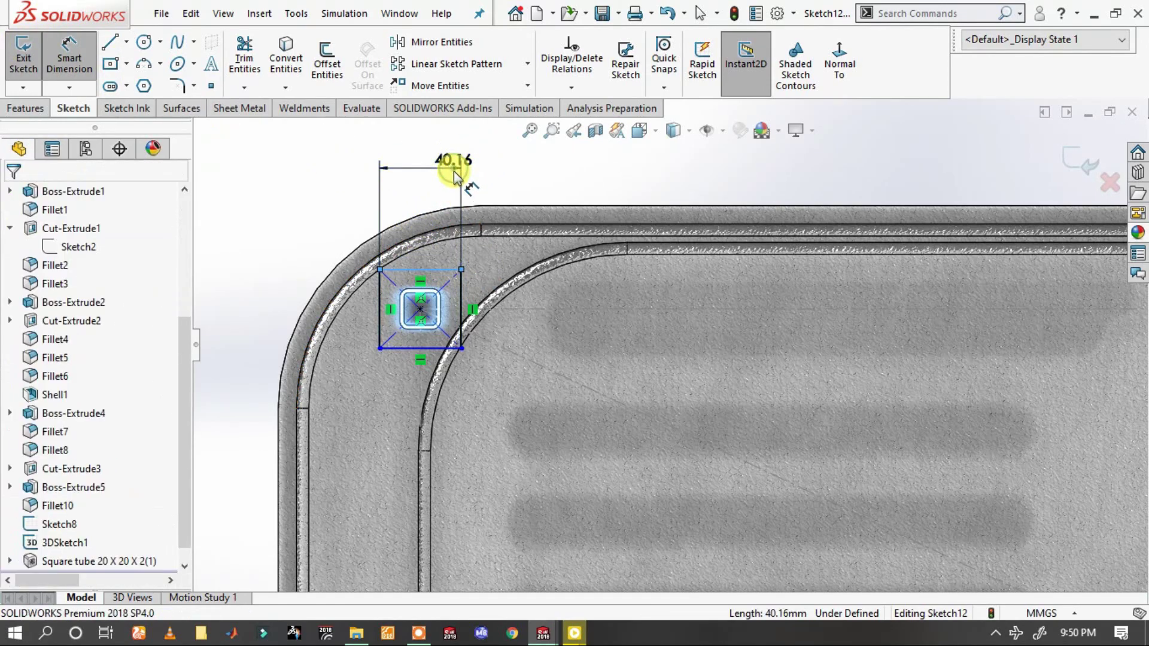
pyautogui.click(451, 170)
pyautogui.write('4')
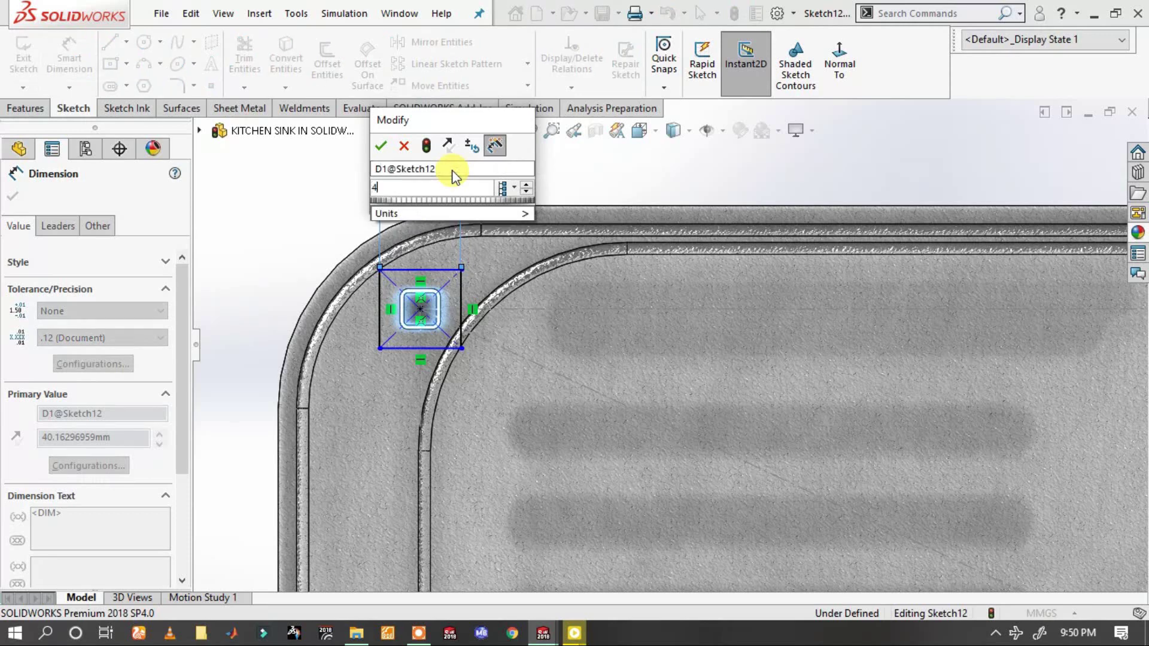
pyautogui.write('0')
pyautogui.press('Return')
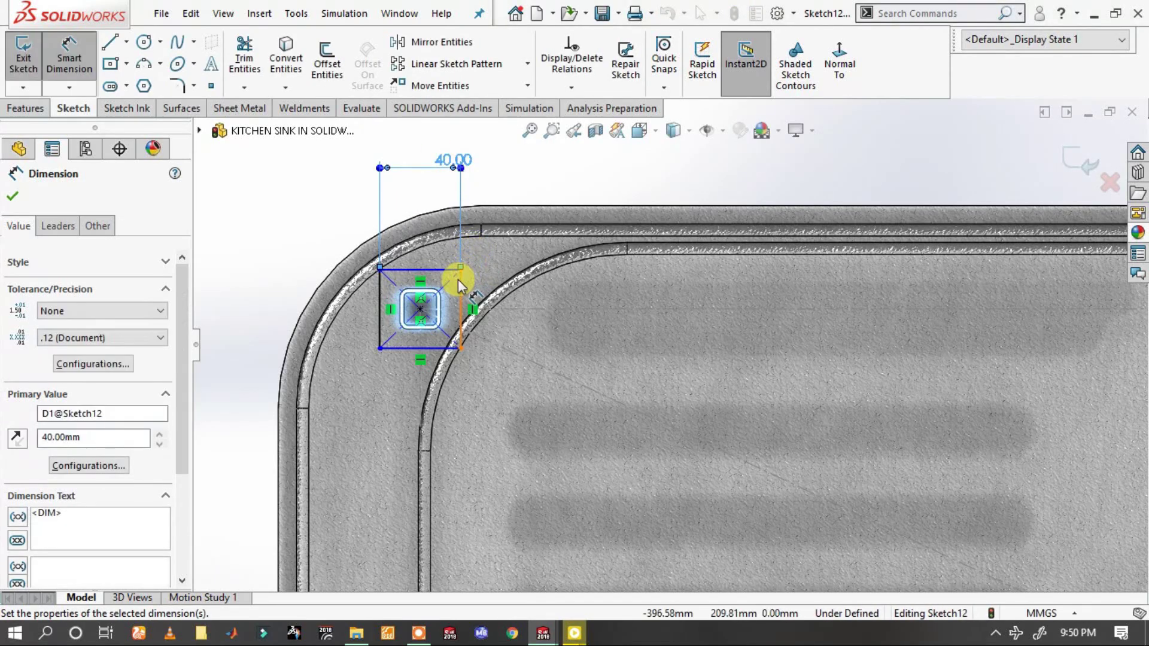
pyautogui.click(461, 278)
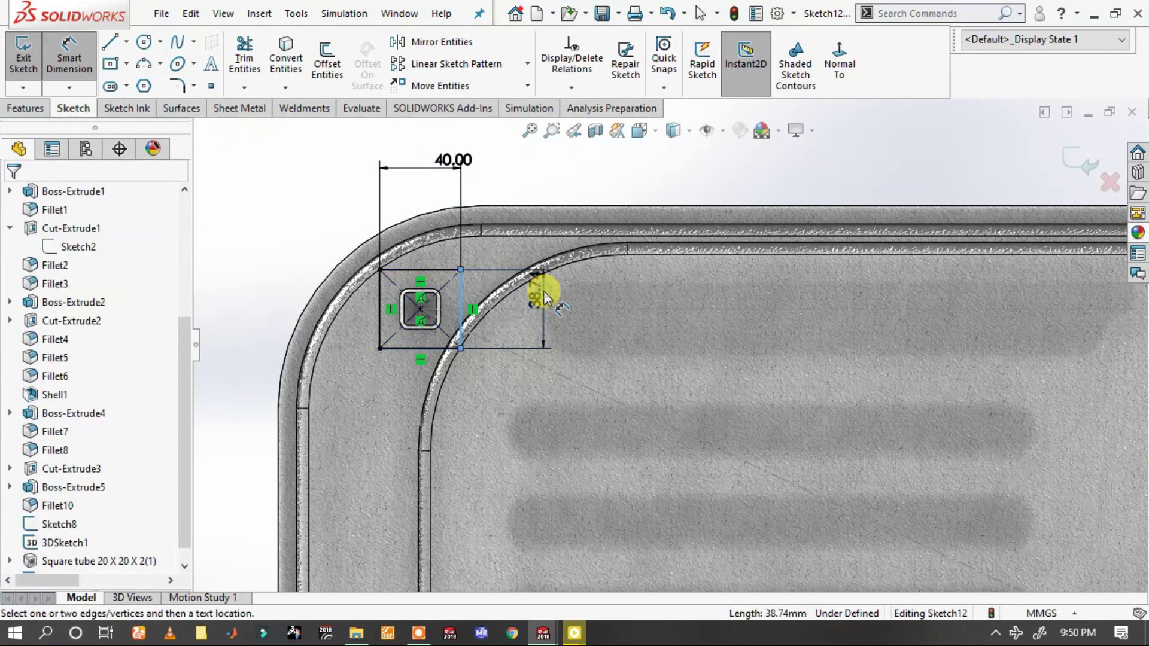
pyautogui.click(545, 291)
pyautogui.write('40')
pyautogui.press('Return')
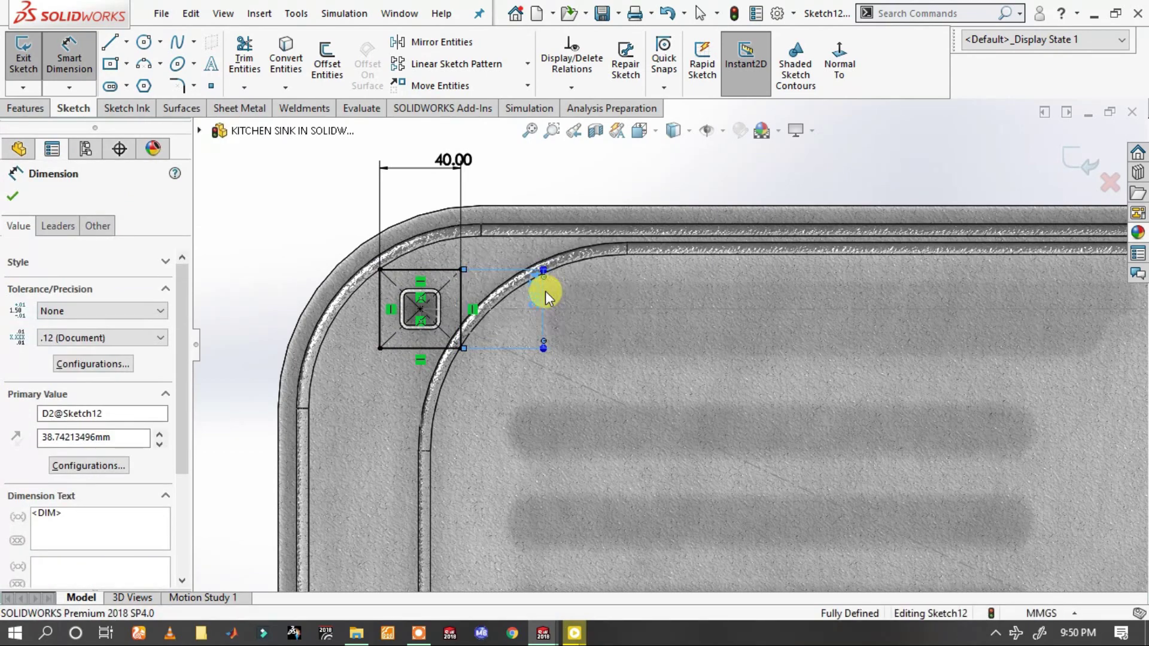
pyautogui.scroll(5, 515, 221)
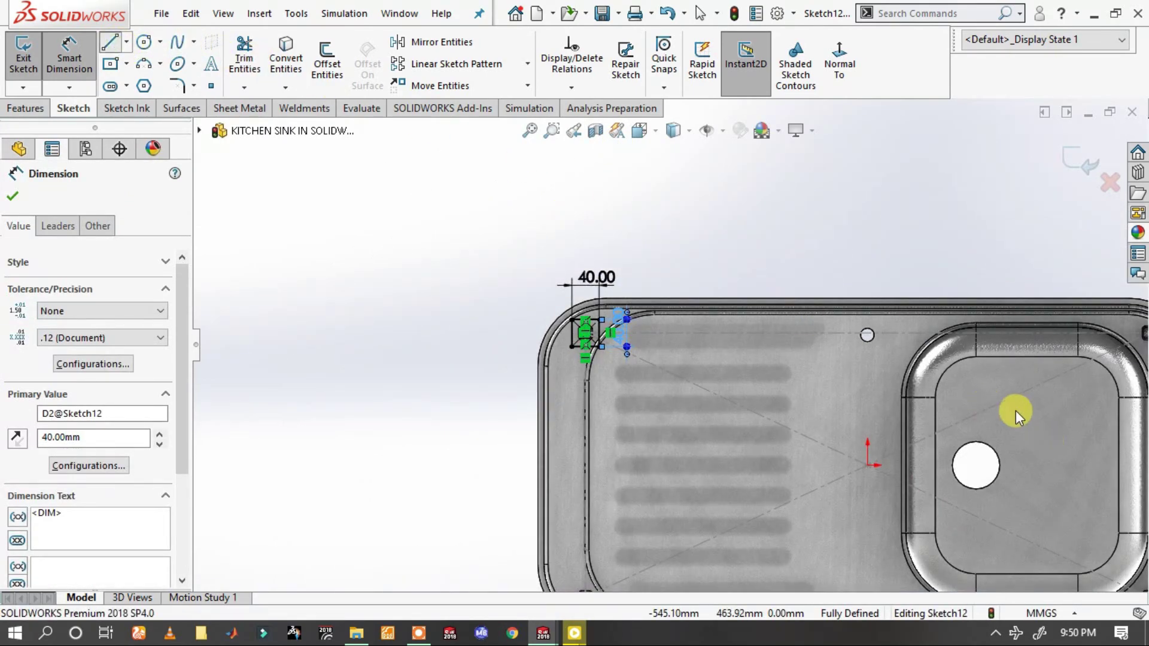
# - Draw a vertical line from the sink's top edge to the origin and a horizontal line to the left edge
pyautogui.click(867, 333)
pyautogui.click(868, 465)
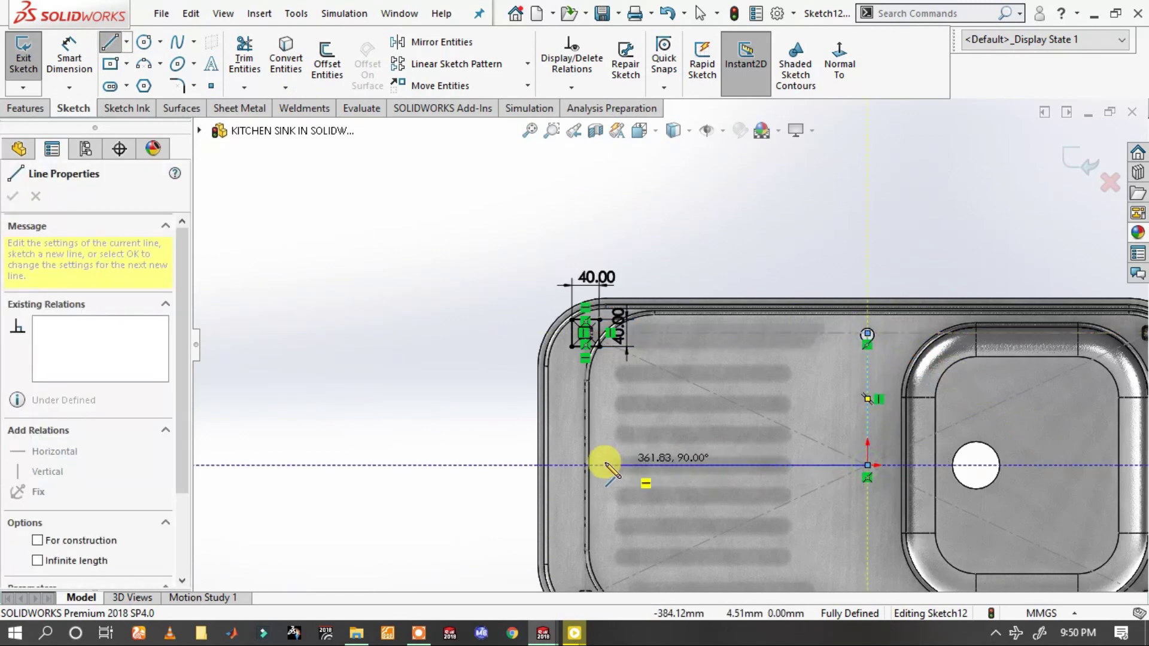
pyautogui.click(585, 465)
pyautogui.rightClick(609, 462)
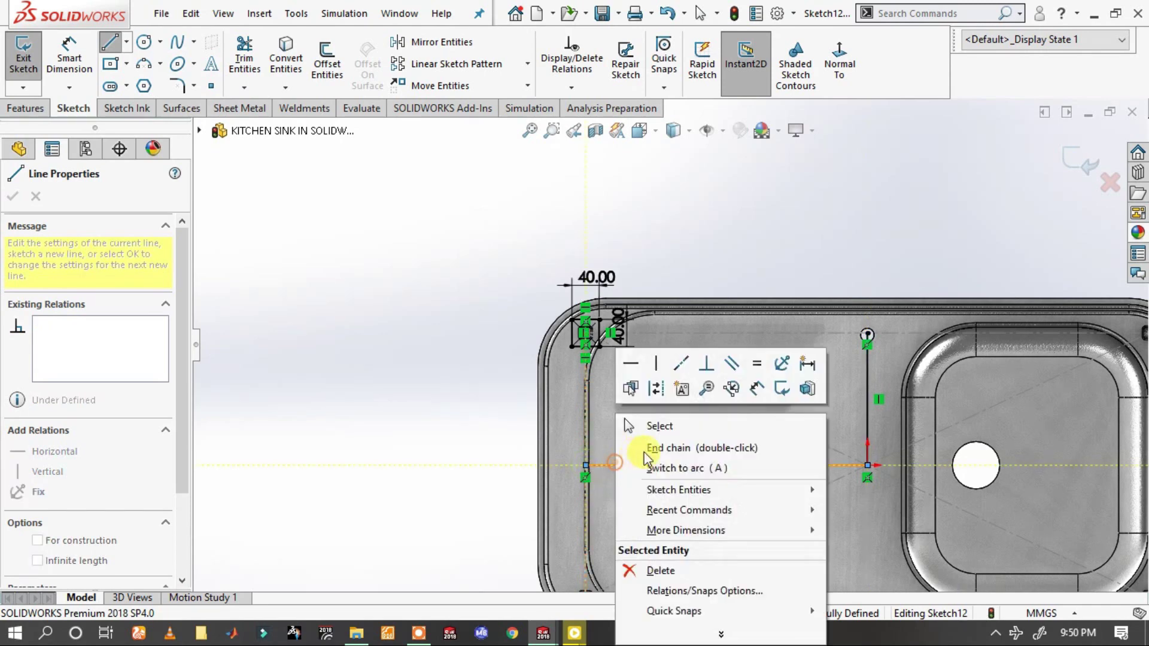
pyautogui.click(661, 392)
pyautogui.press('Escape')
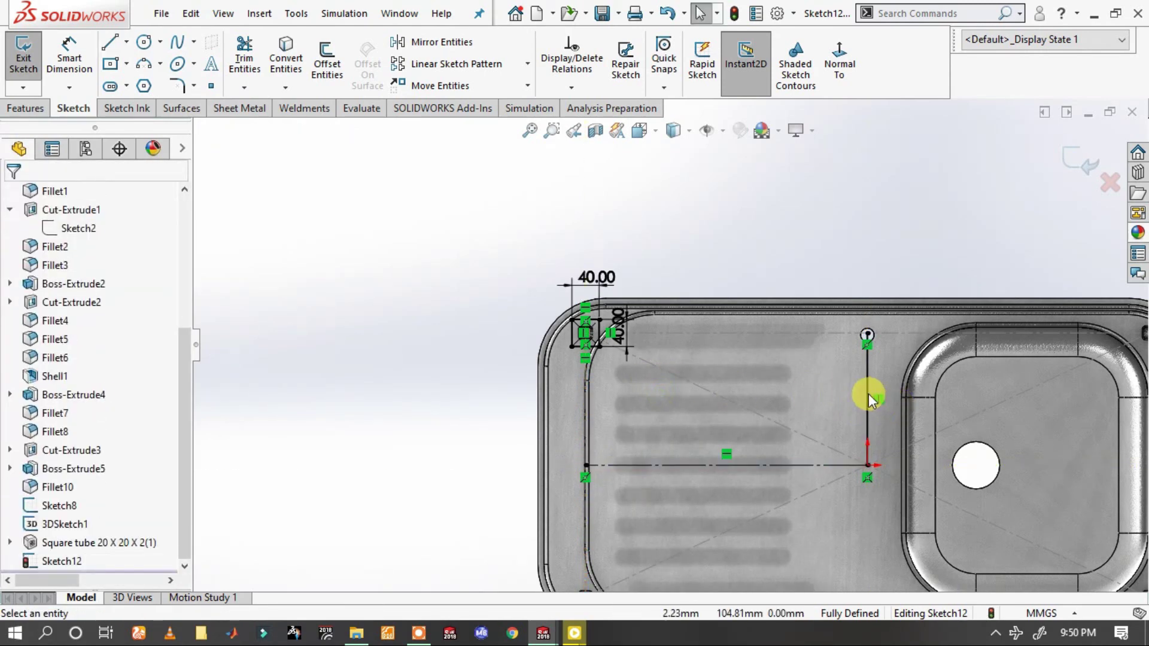
# - Make the vertical line construction geometry and box-select the corner square for mirroring
pyautogui.click(867, 392)
pyautogui.click(917, 344)
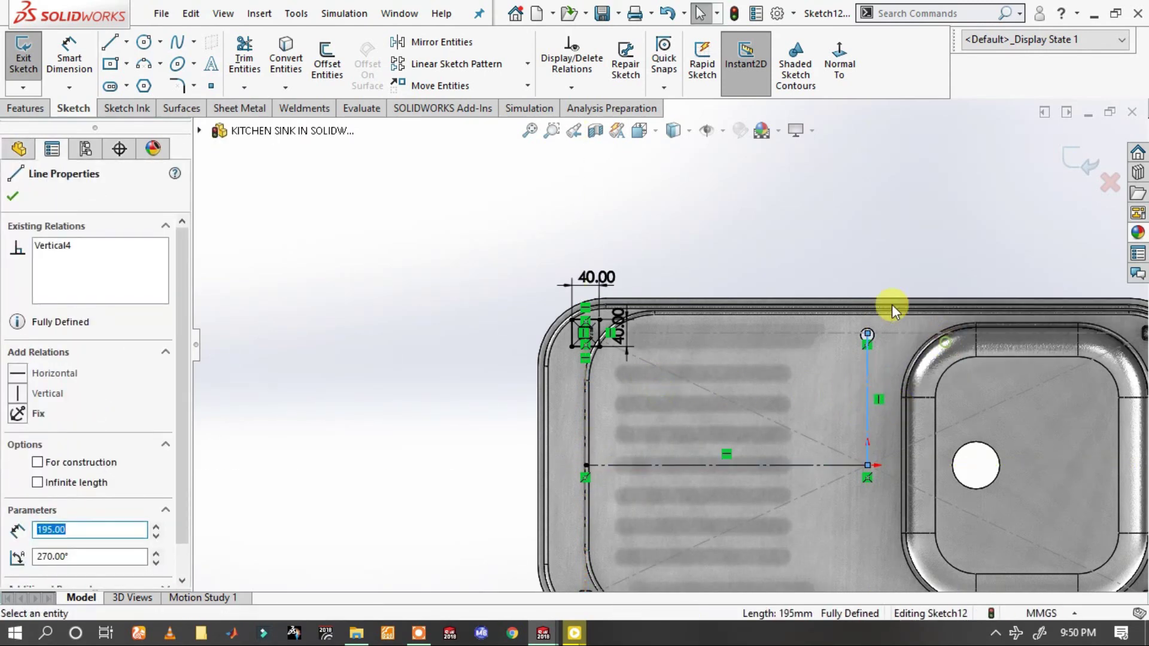
pyautogui.moveTo(731, 242)
pyautogui.mouseDown()
pyautogui.moveTo(477, 392)
pyautogui.moveTo(453, 355)
pyautogui.mouseUp()
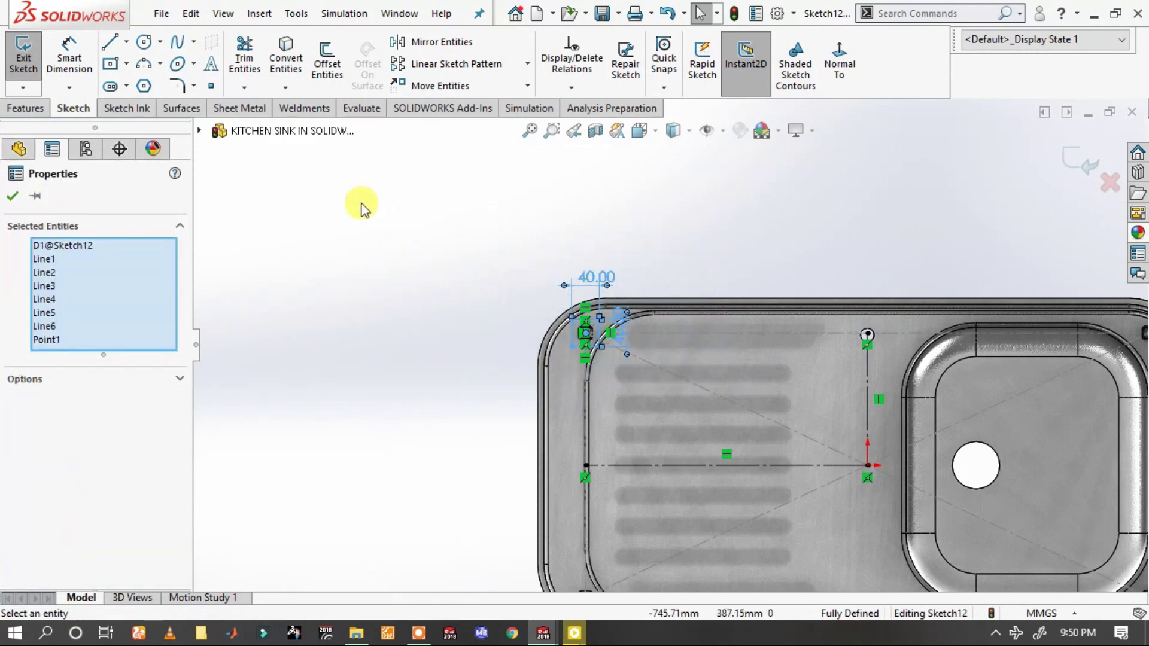
pyautogui.click(419, 42)
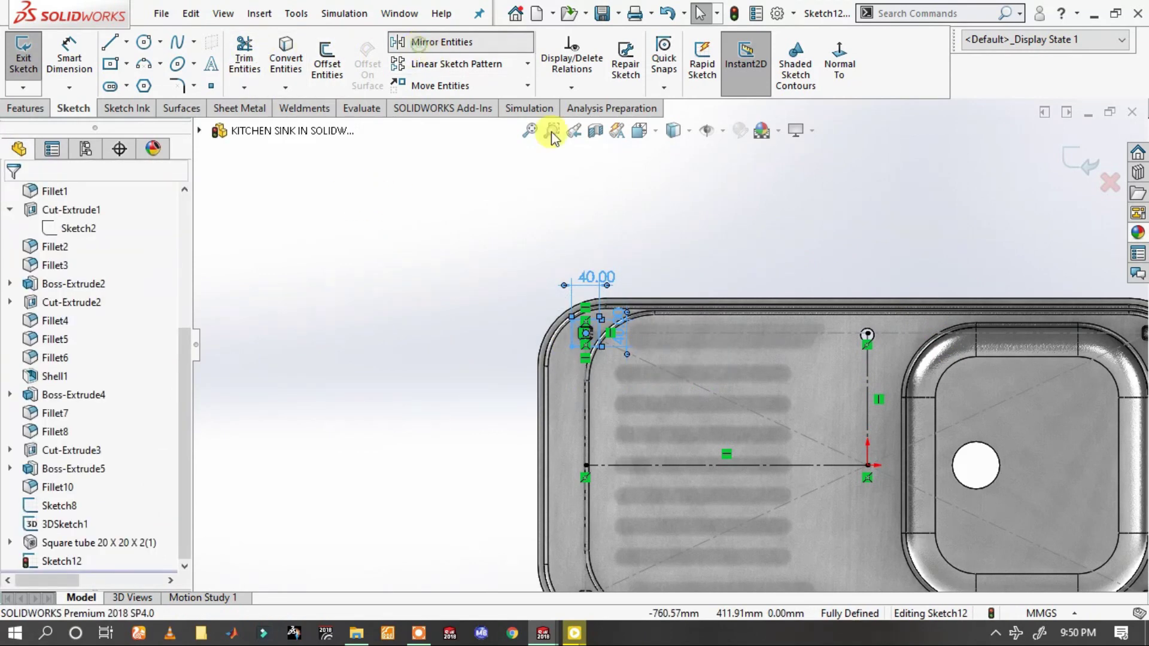
# - Mirror the 40 mm corner square about the vertical construction line
pyautogui.click(82, 477)
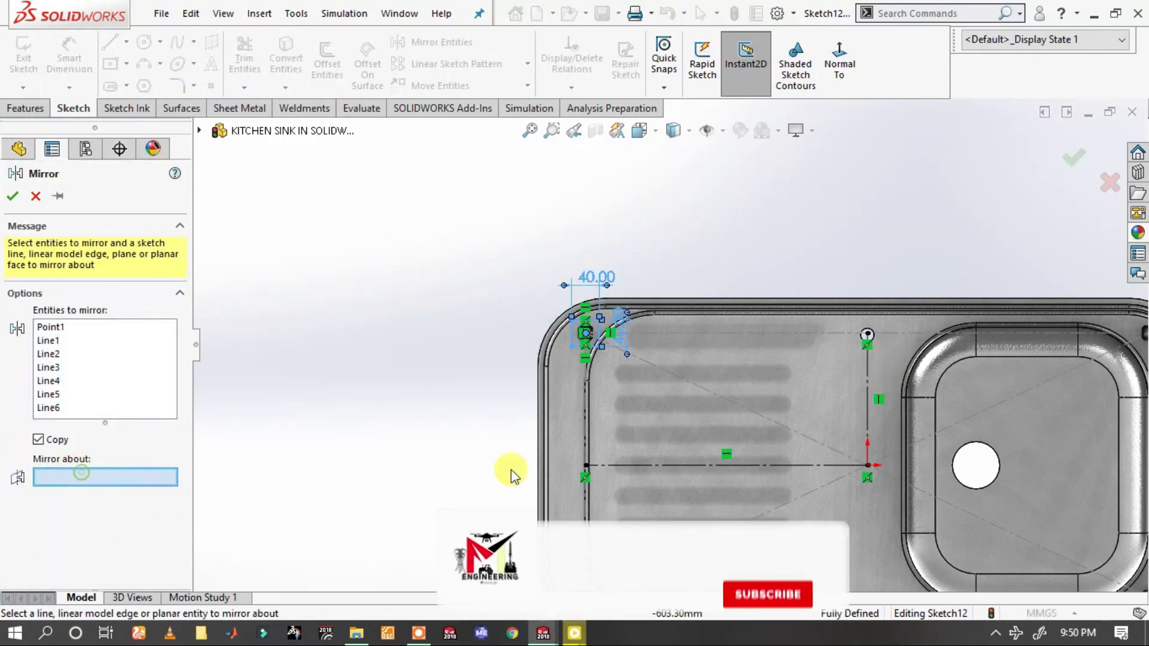
pyautogui.click(869, 382)
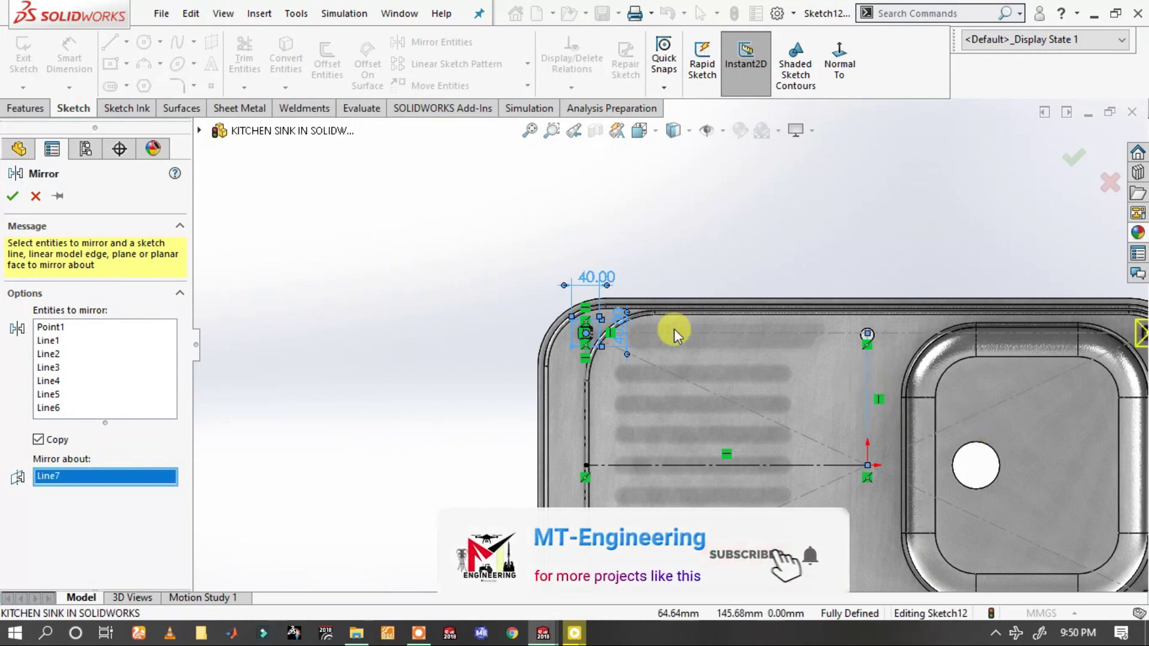
pyautogui.click(12, 196)
pyautogui.scroll(2, 813, 324)
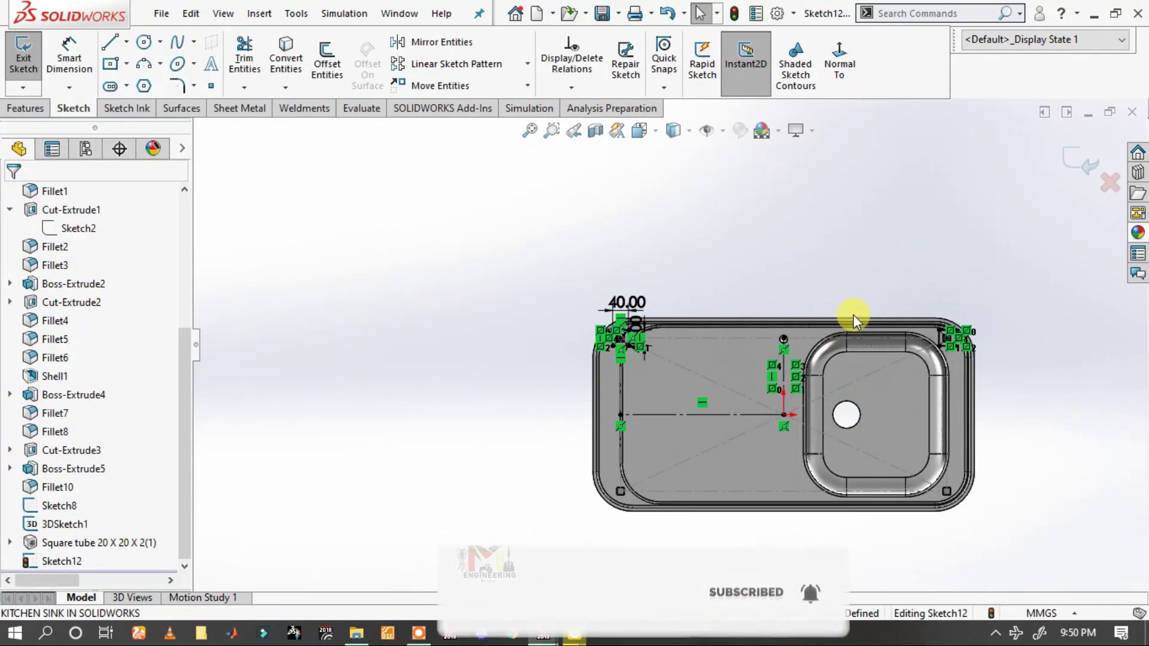
# - Mirror both top-corner foot squares across the horizontal centerline onto the bottom corners
pyautogui.moveTo(977, 307); pyautogui.dragTo(926, 360)
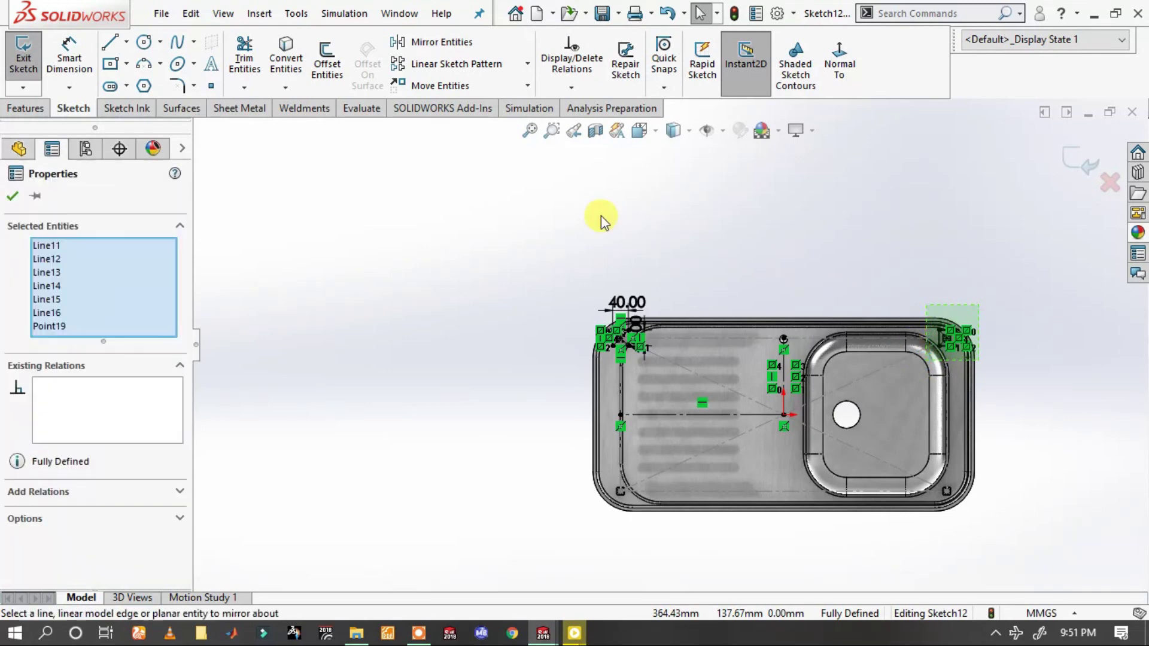
pyautogui.moveTo(601, 357); pyautogui.dragTo(558, 379)
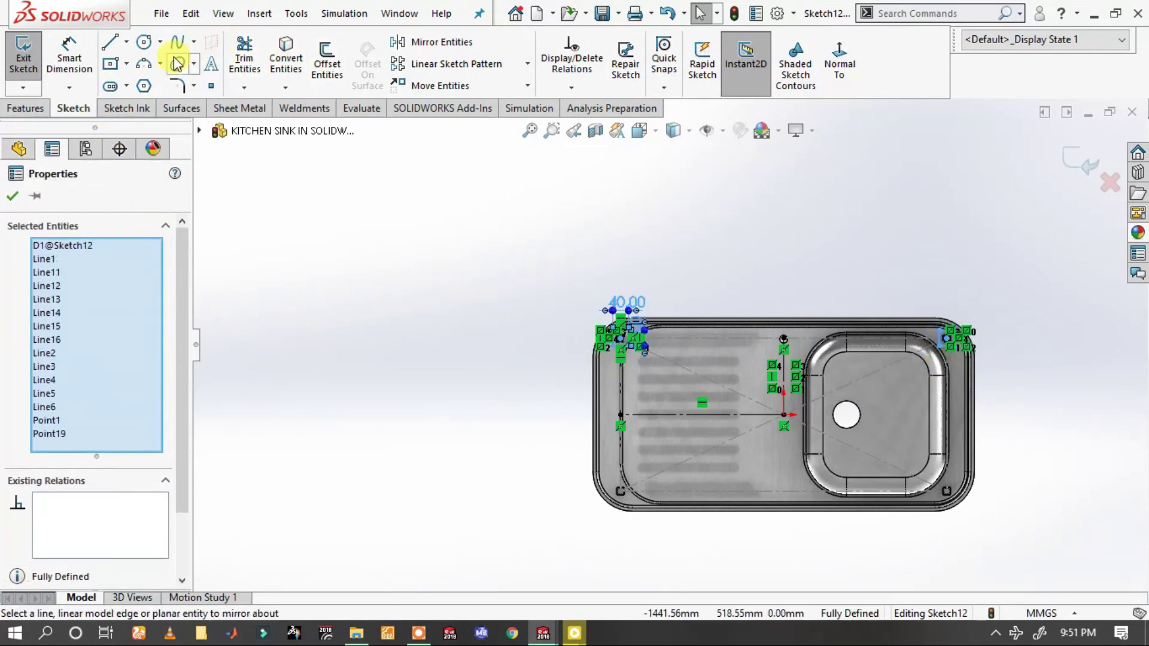
pyautogui.click(433, 43)
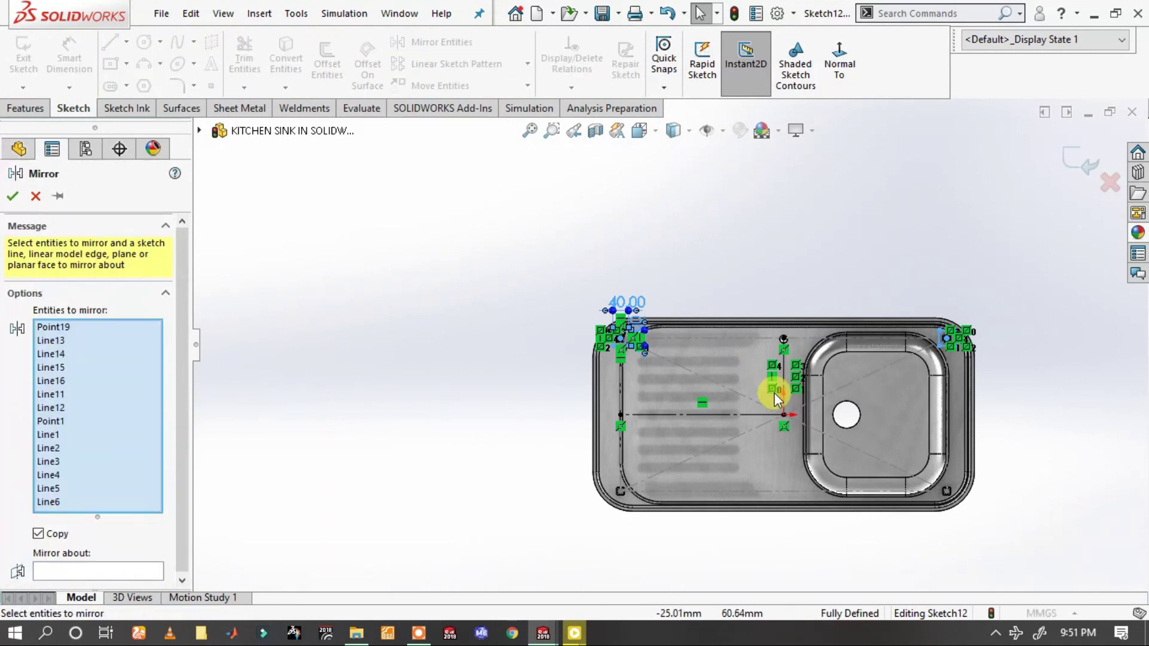
pyautogui.scroll(-4, 774, 393)
pyautogui.click(108, 571)
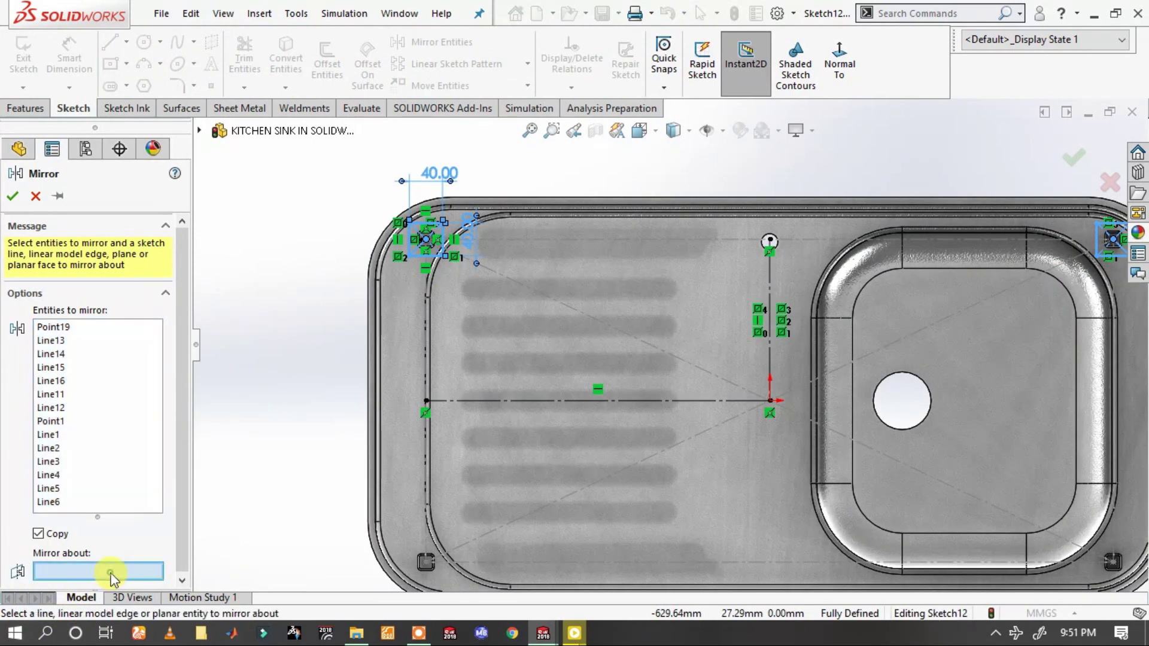
pyautogui.click(655, 401)
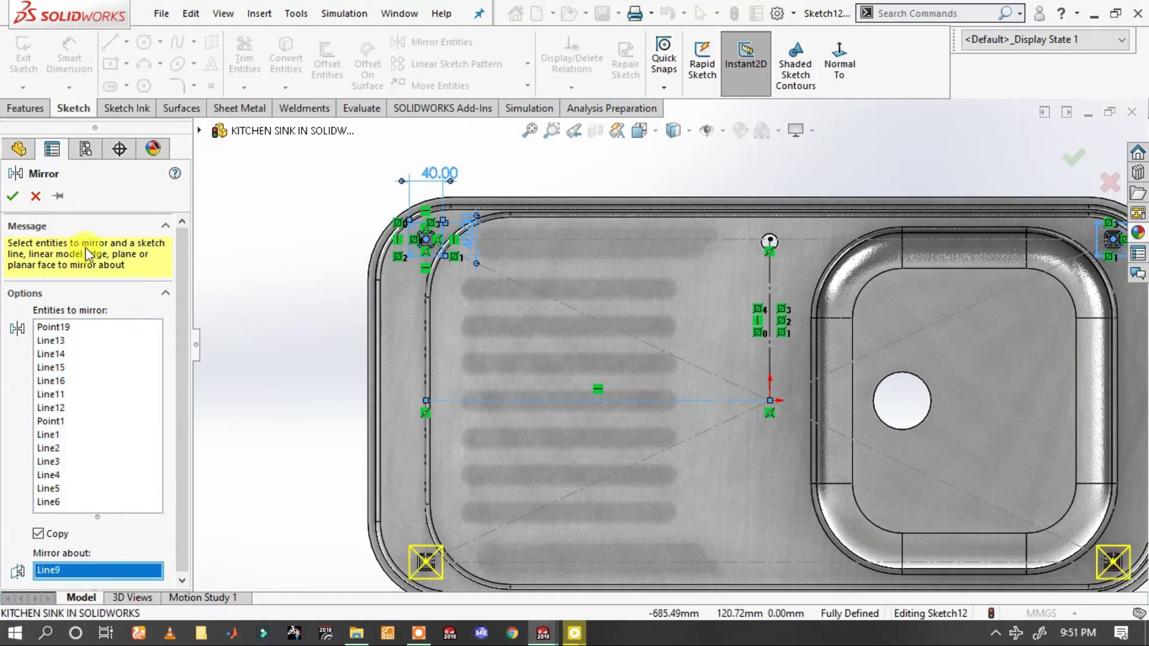
pyautogui.click(15, 193)
# - Extrude the four 40 mm foot squares 5 mm as Boss-Extrude6, merged with the legs
pyautogui.click(10, 110)
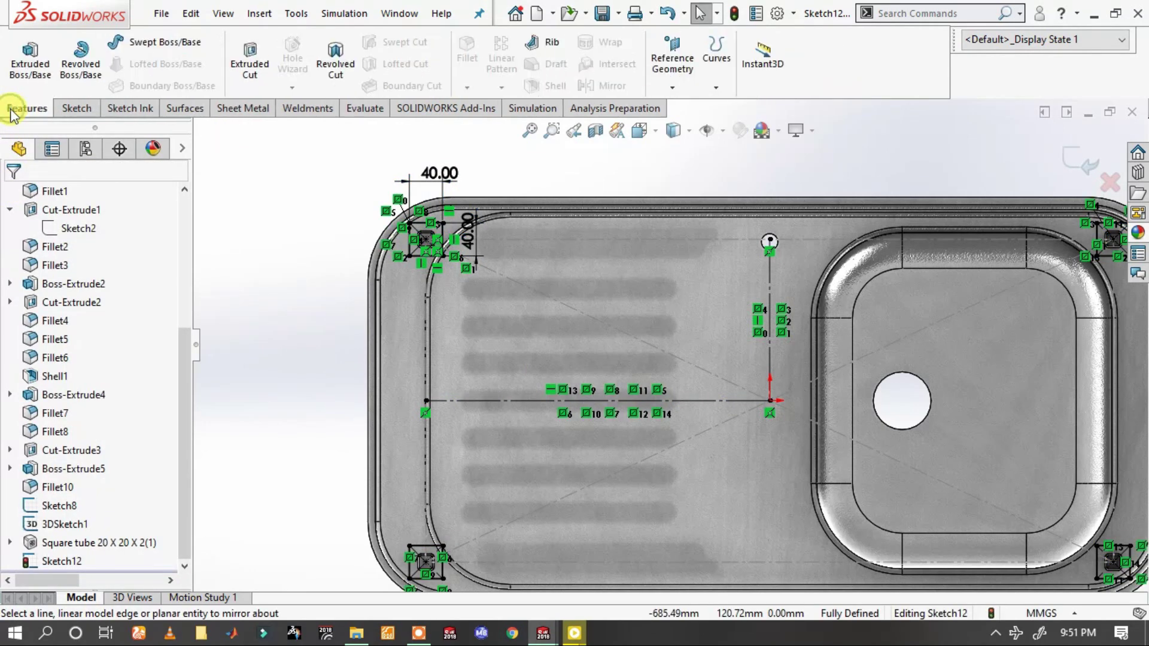
pyautogui.click(17, 72)
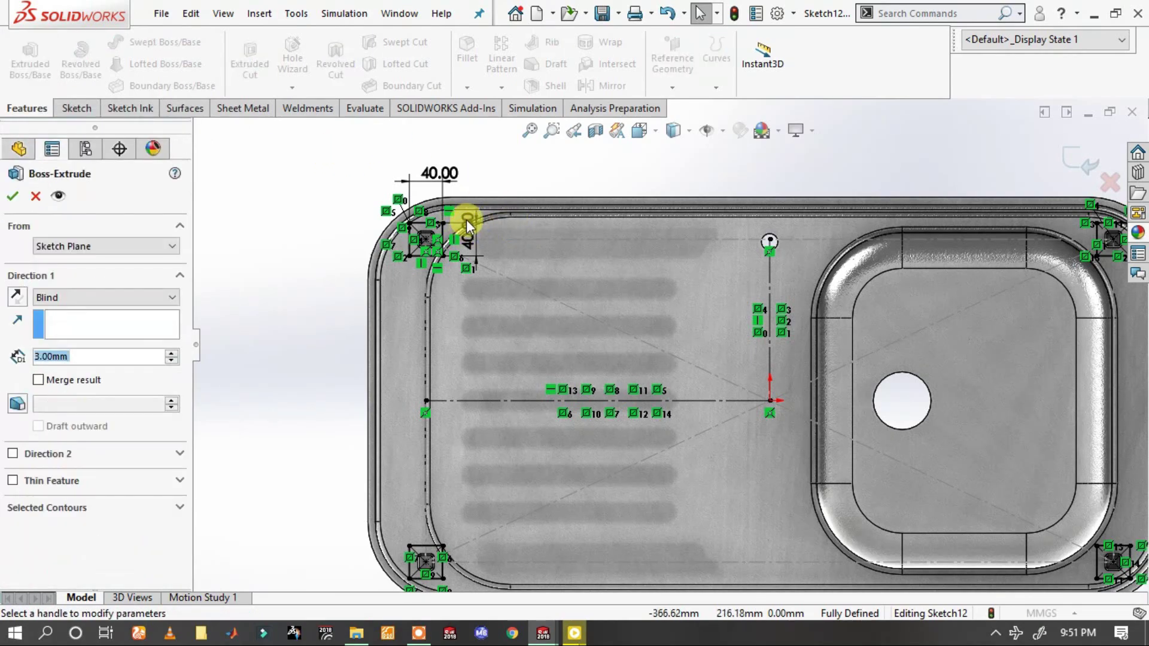
pyautogui.moveTo(525, 200); pyautogui.dragTo(548, 355, button='middle')
pyautogui.scroll(3, 547, 551)
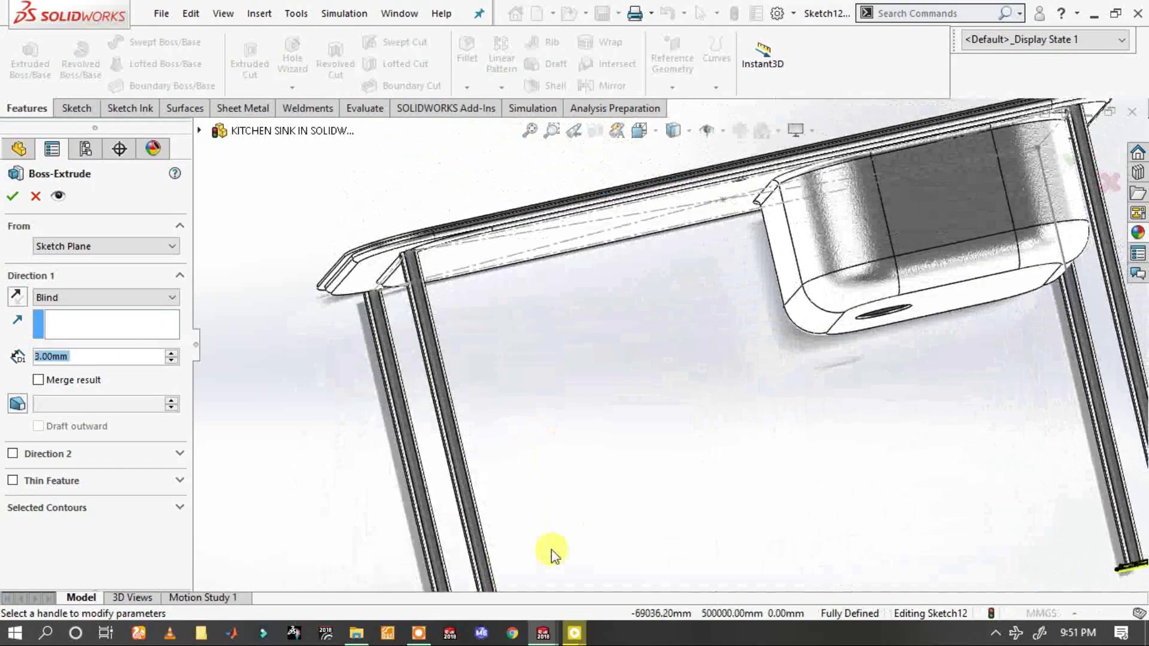
pyautogui.scroll(2, 598, 478)
pyautogui.scroll(-3, 628, 464)
pyautogui.scroll(-3, 645, 450)
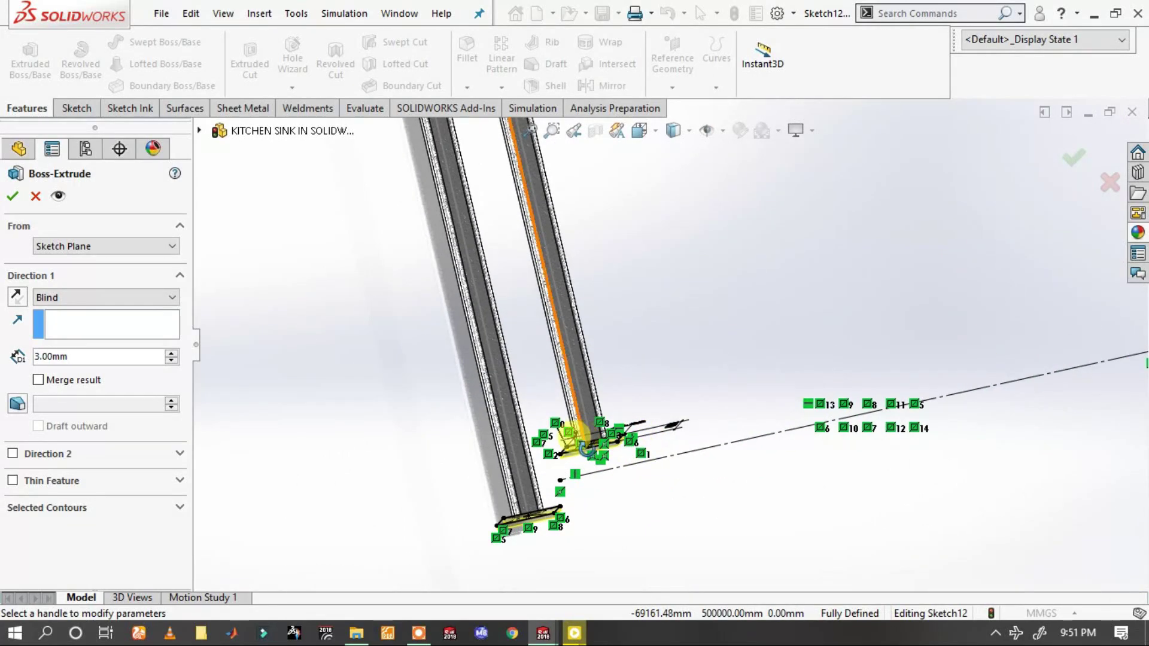
pyautogui.moveTo(588, 449); pyautogui.dragTo(585, 503, button='middle')
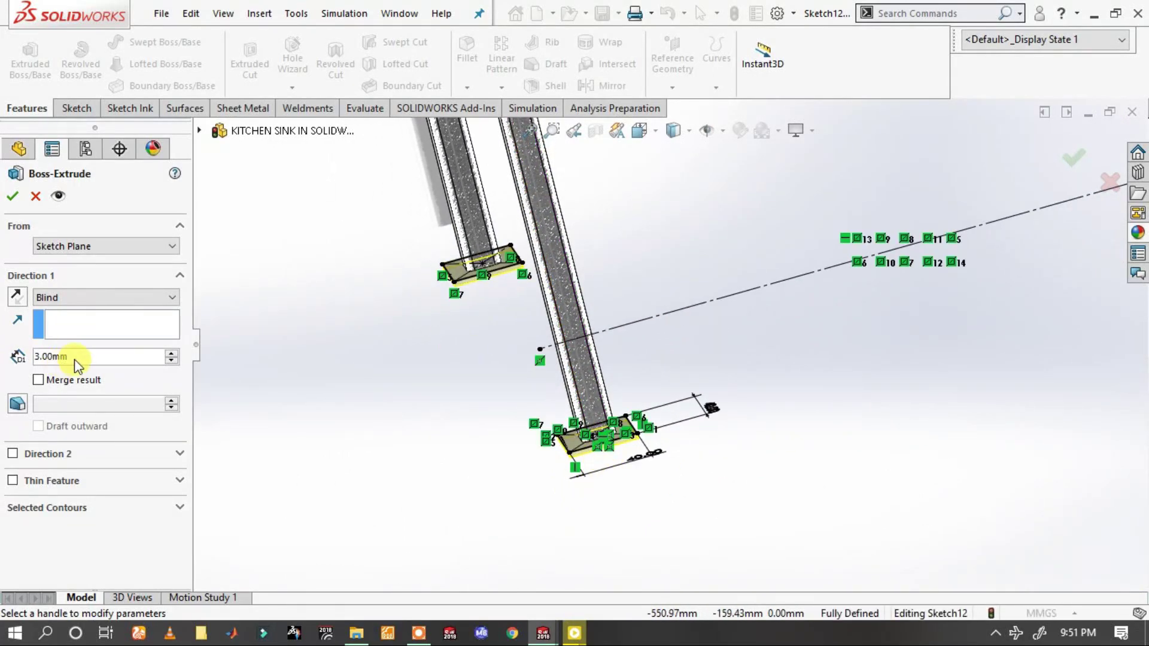
pyautogui.write('5')
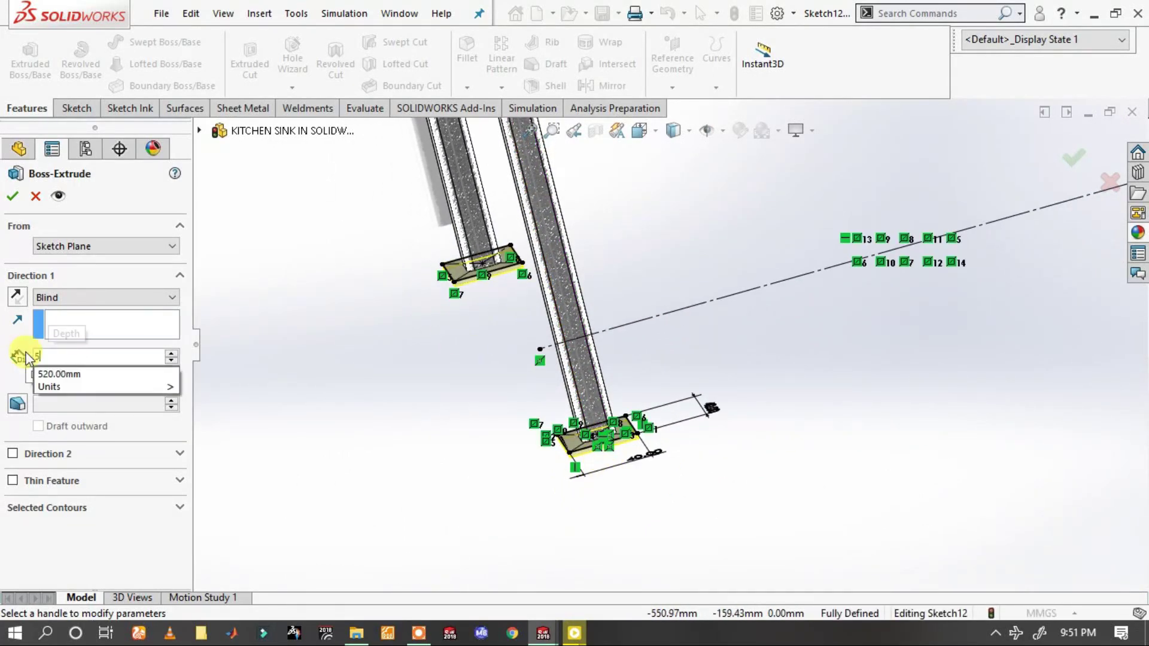
pyautogui.press('Return')
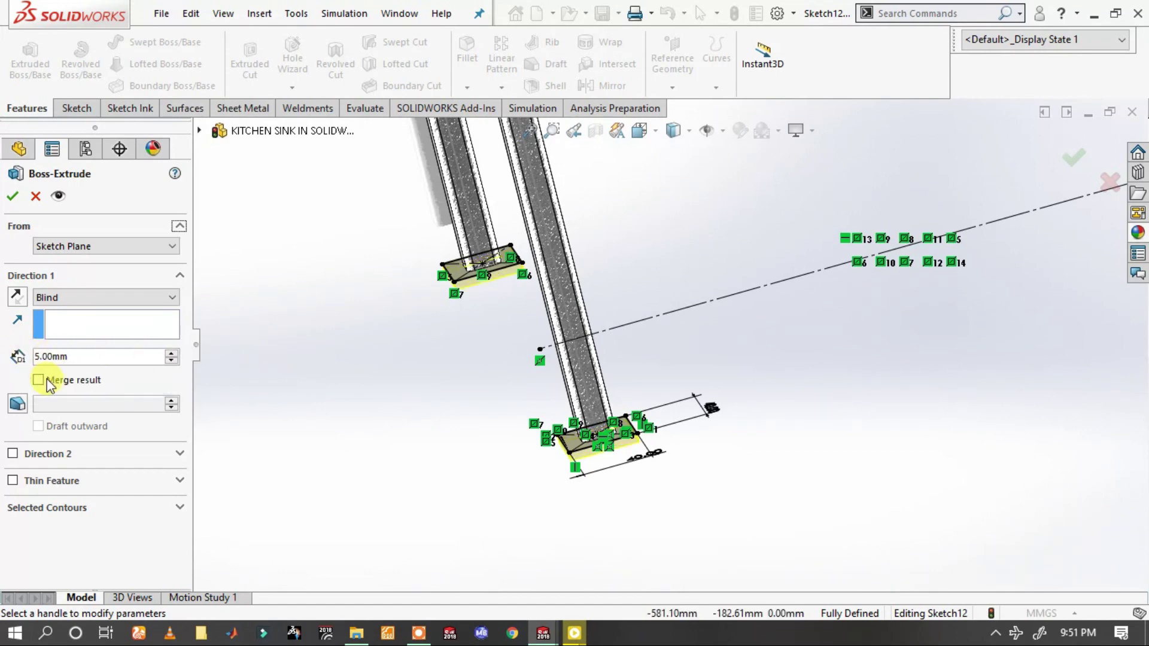
pyautogui.click(38, 381)
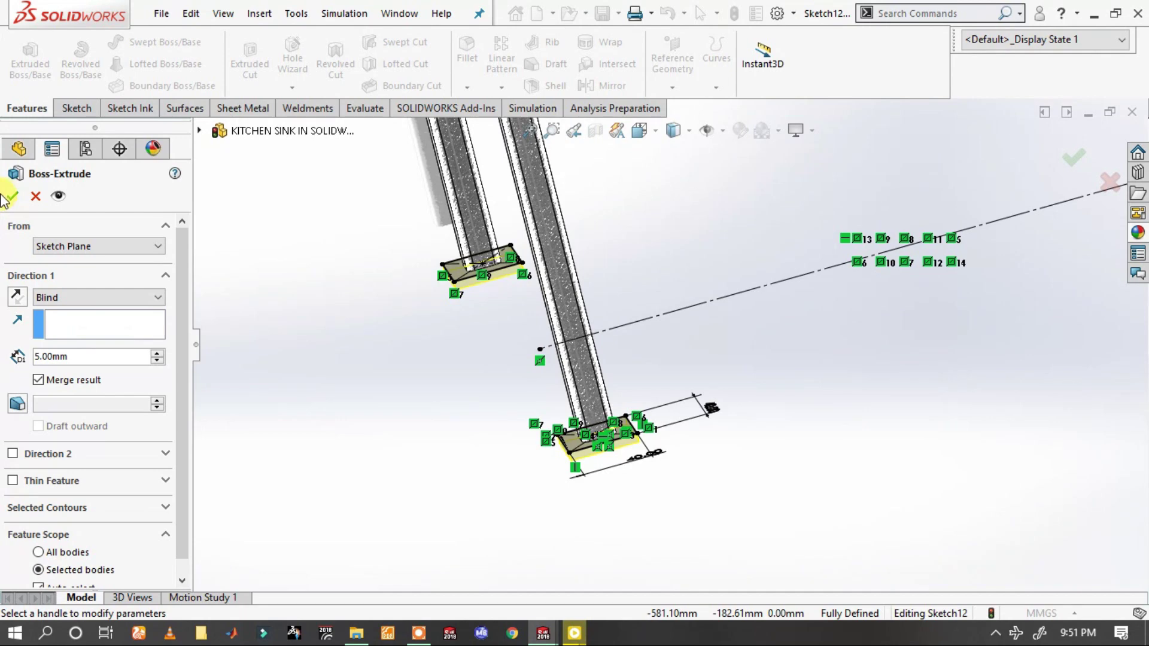
pyautogui.rightClick(698, 313)
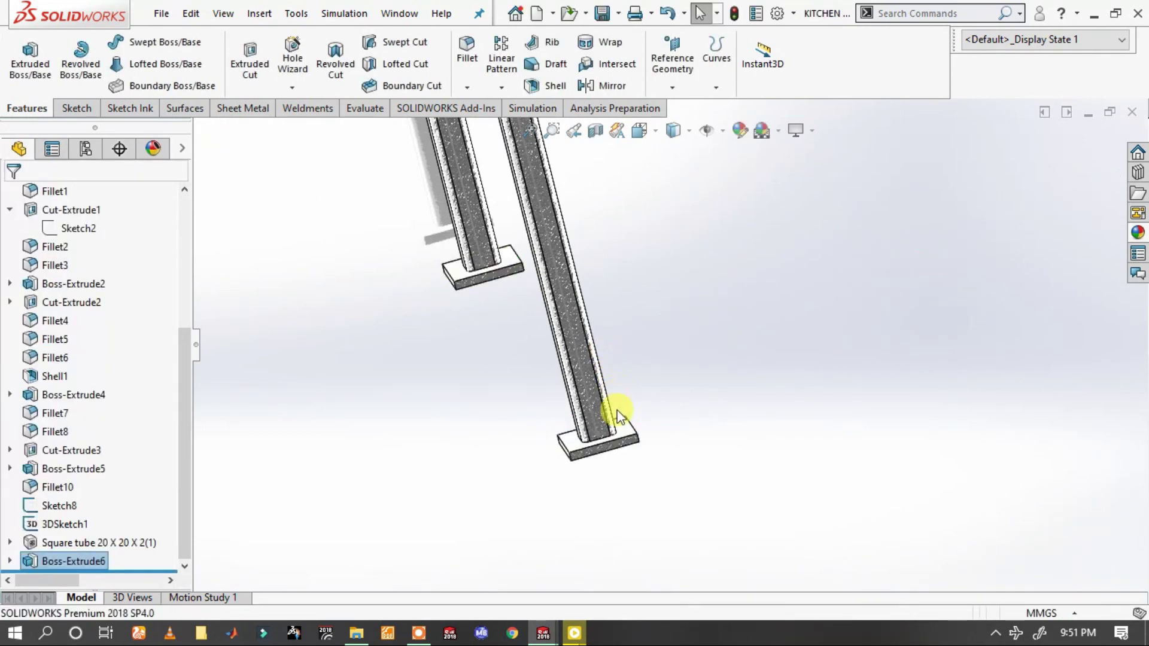
# - Hide the leg path 3D sketch
pyautogui.click(617, 434)
pyautogui.moveTo(616, 437); pyautogui.dragTo(544, 377, button='middle')
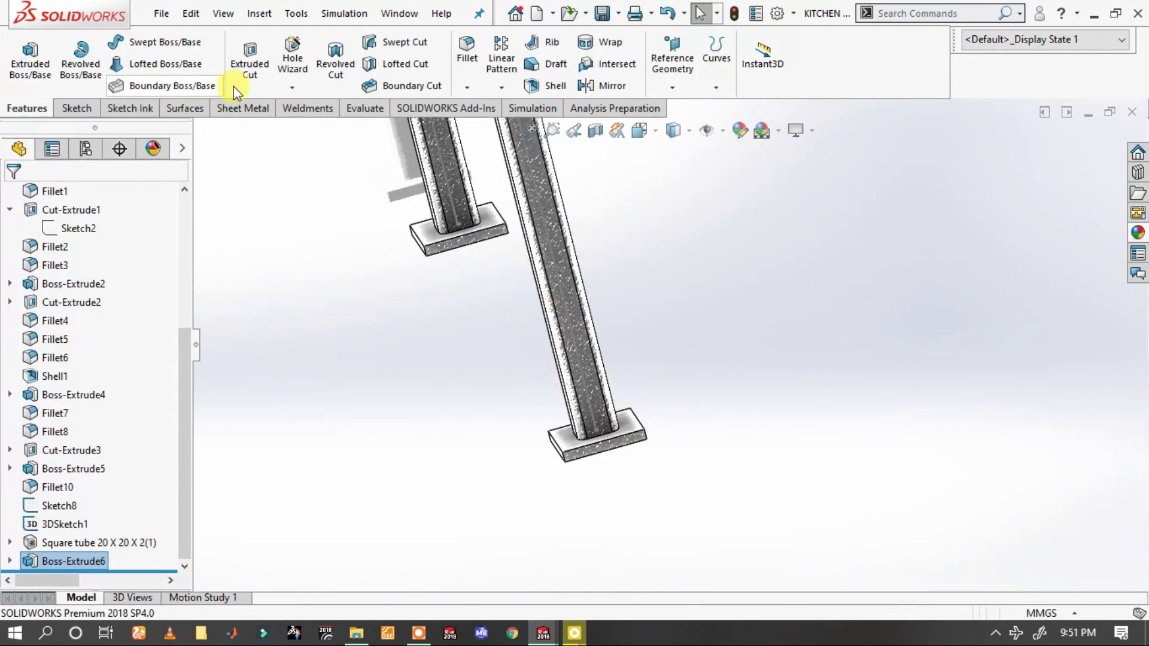
pyautogui.click(576, 346)
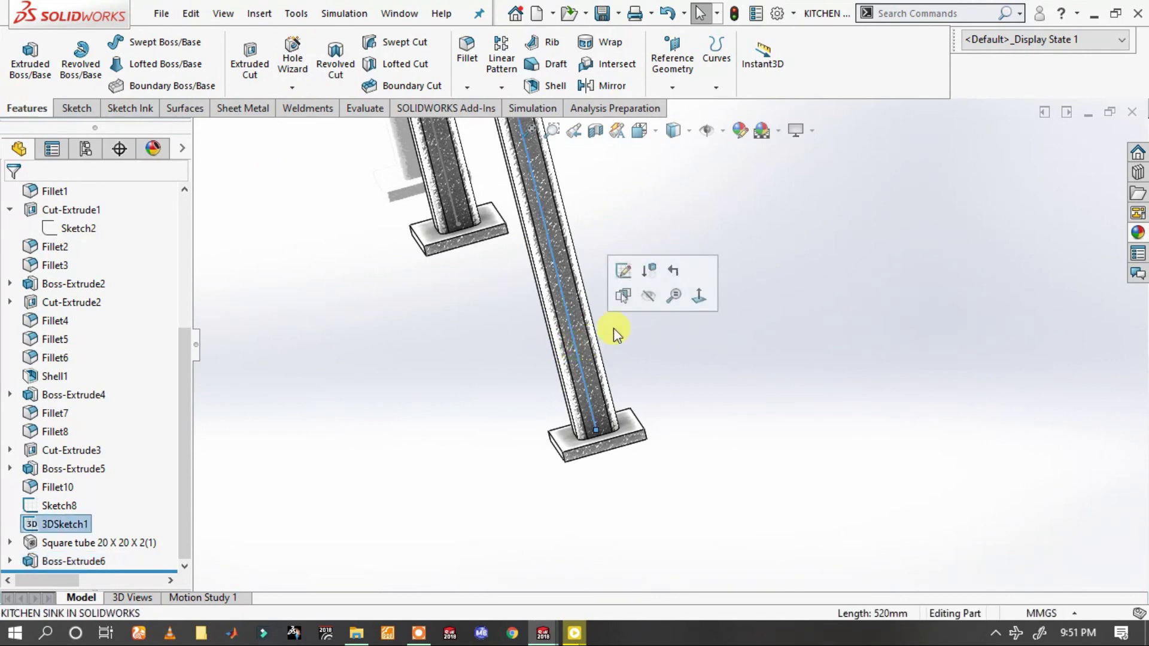
pyautogui.press('Escape')
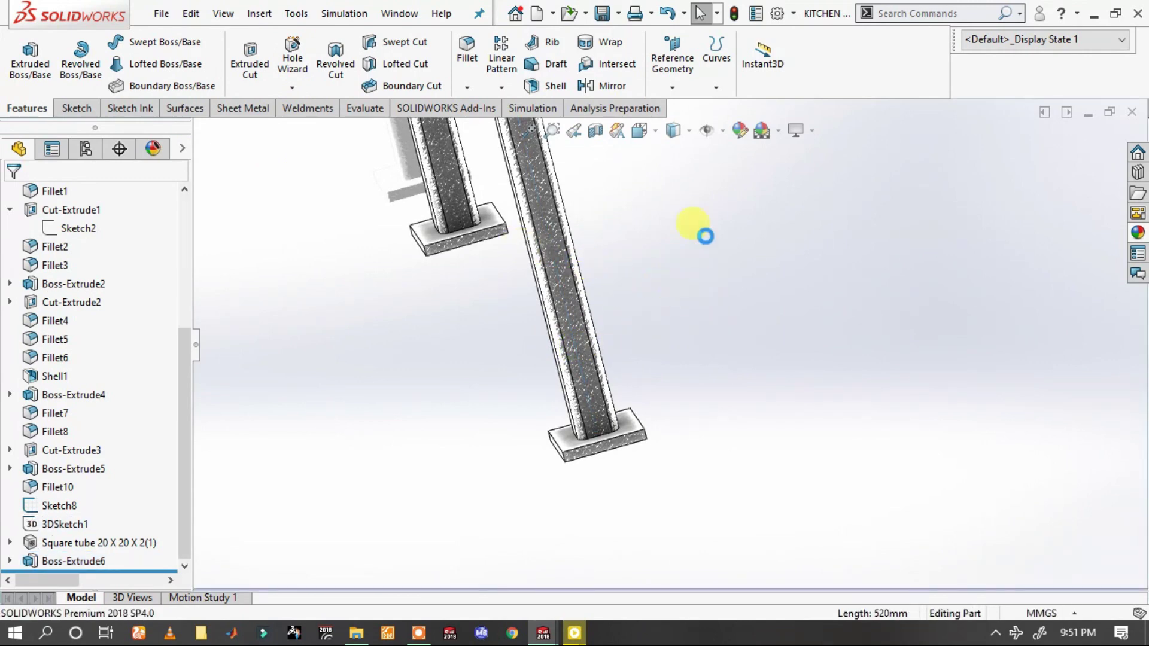
# - Hide the dash-dot drainboard centerline sketch
pyautogui.scroll(2, 750, 231)
pyautogui.scroll(3, 751, 232)
pyautogui.scroll(3, 748, 227)
pyautogui.scroll(-10, 523, 249)
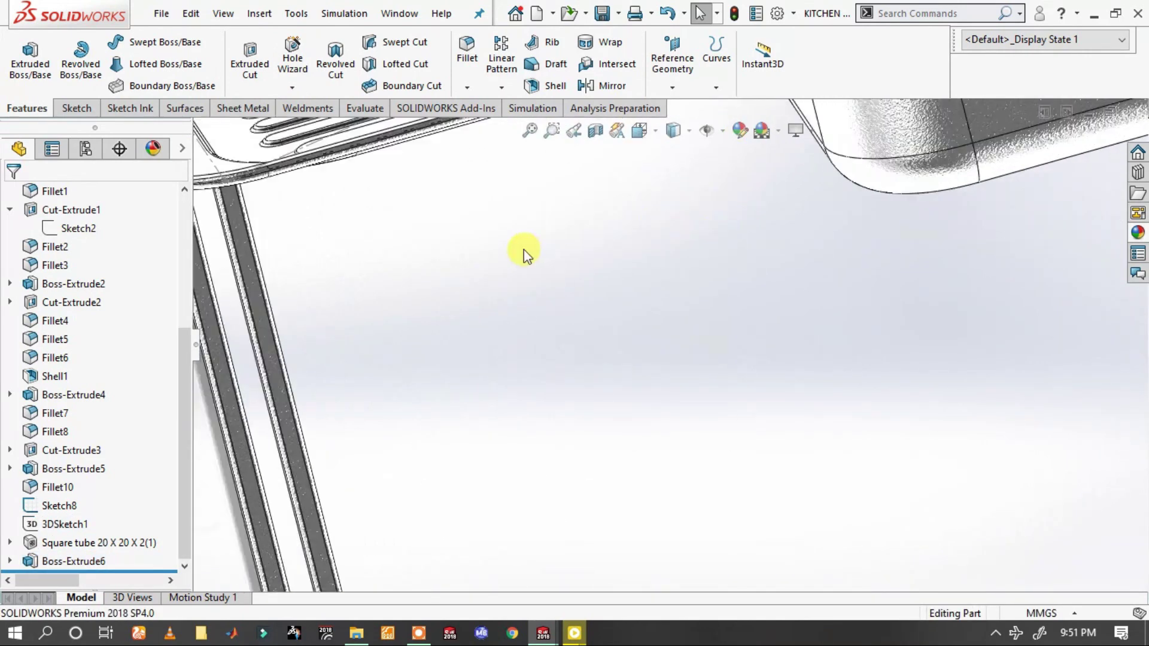
pyautogui.scroll(5, 524, 250)
pyautogui.scroll(-3, 796, 218)
pyautogui.scroll(-2, 778, 205)
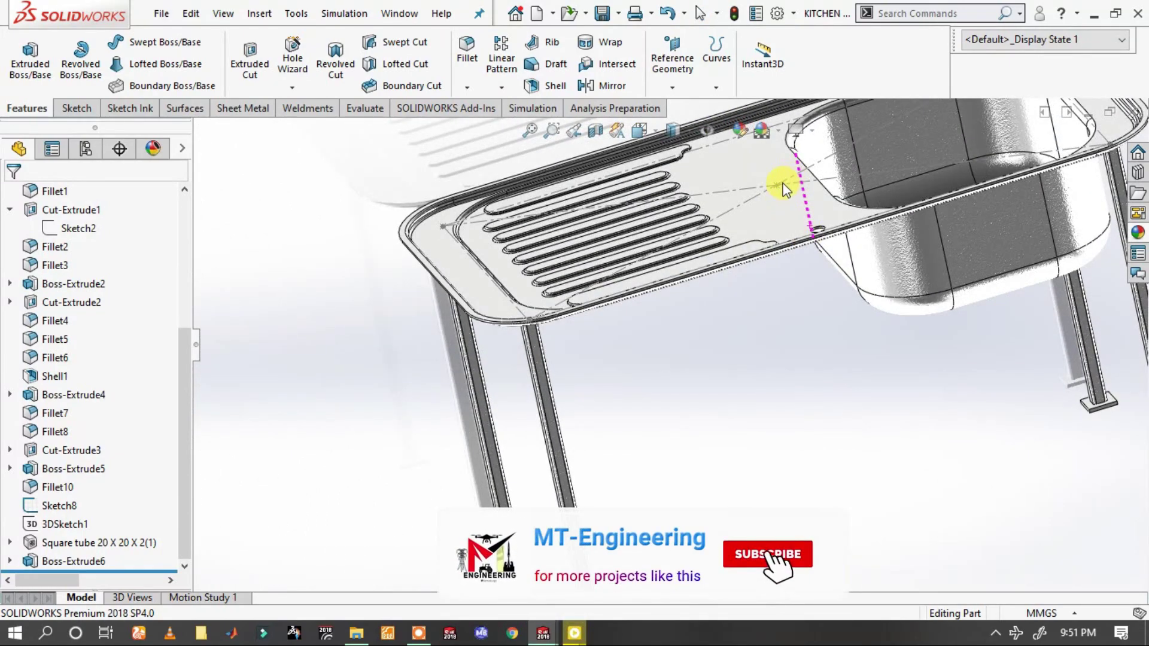
pyautogui.click(857, 138)
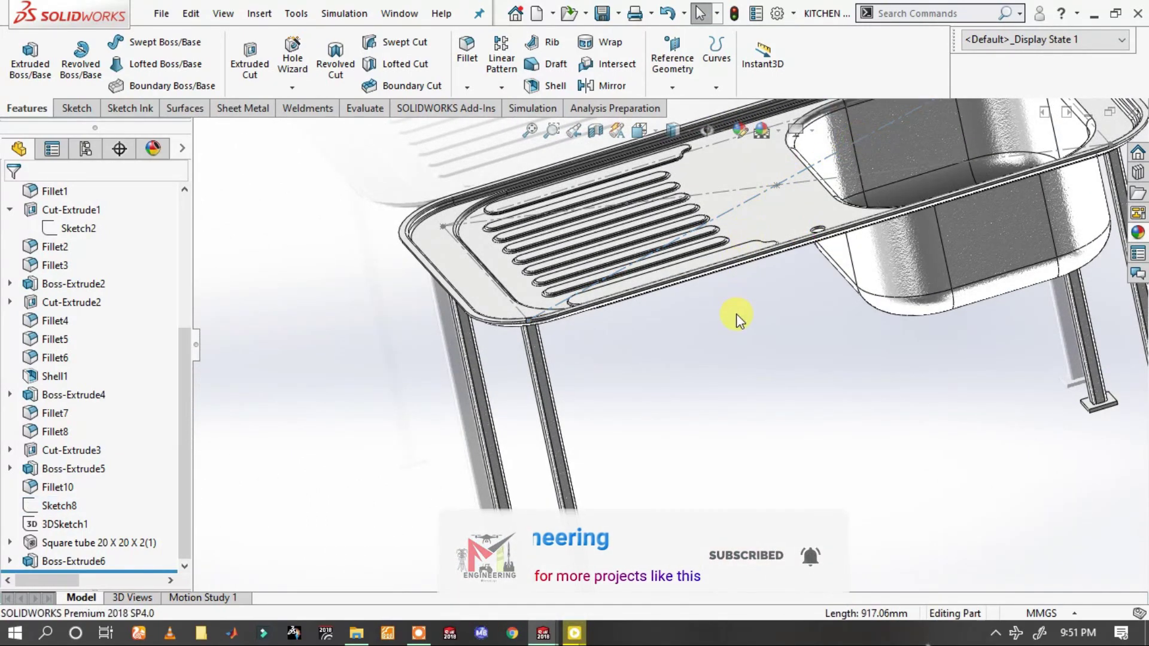
pyautogui.press('Escape')
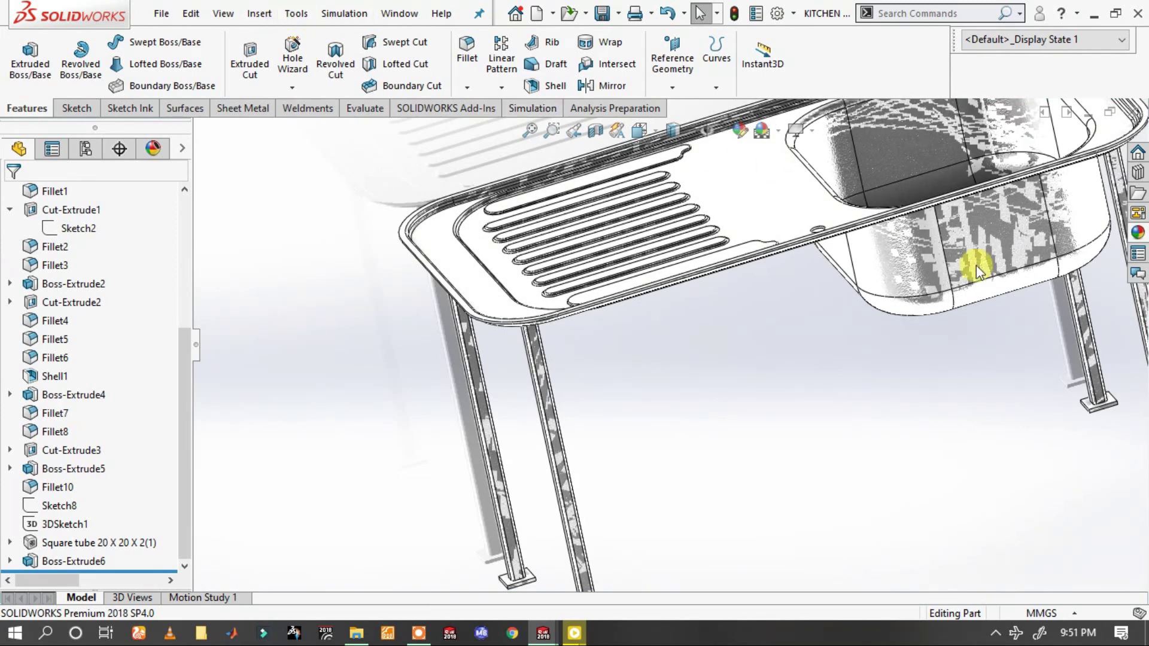
# - Orbit to an angled view from below showing the legs and feet
pyautogui.scroll(3, 977, 269)
pyautogui.moveTo(939, 245)
pyautogui.mouseDown(button='middle')
pyautogui.moveTo(820, 264)
pyautogui.moveTo(847, 161)
pyautogui.moveTo(895, 398)
pyautogui.moveTo(911, 310)
pyautogui.mouseUp(button='middle')
pyautogui.moveTo(903, 158)
pyautogui.mouseDown(button='middle')
pyautogui.moveTo(893, 225)
pyautogui.moveTo(868, 227)
pyautogui.moveTo(829, 265)
pyautogui.moveTo(850, 203)
pyautogui.moveTo(867, 256)
pyautogui.moveTo(862, 239)
pyautogui.mouseUp(button='middle')
pyautogui.click(76, 108)
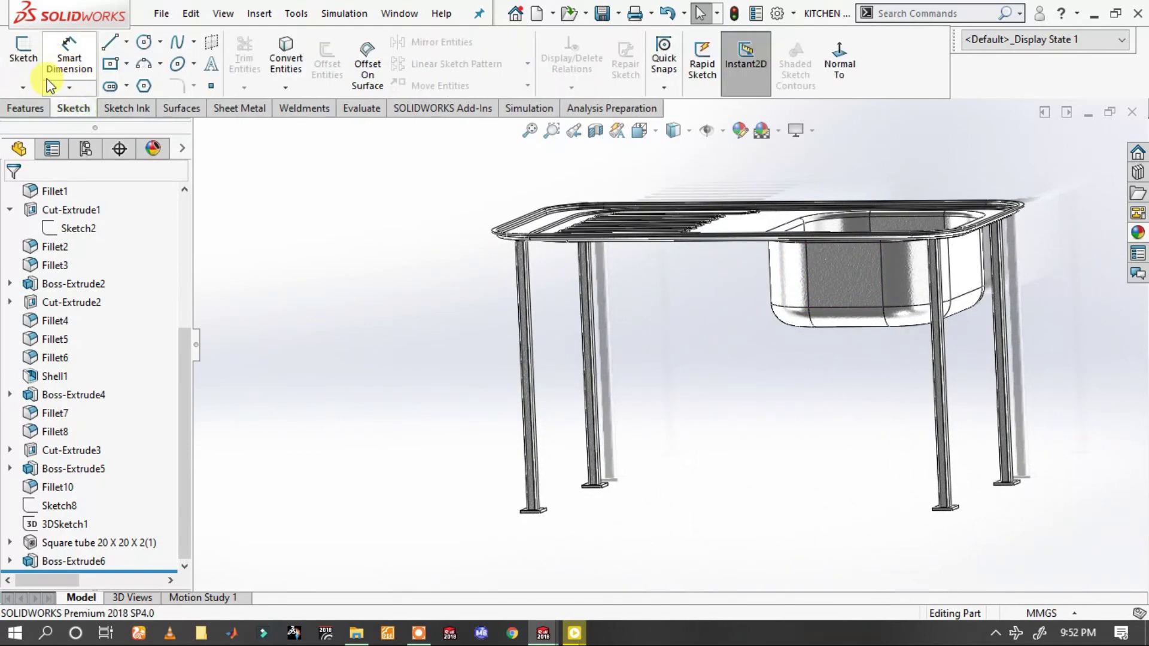
# - Start a new 3D sketch with the Spline tool, viewing the sink from above
pyautogui.click(31, 89)
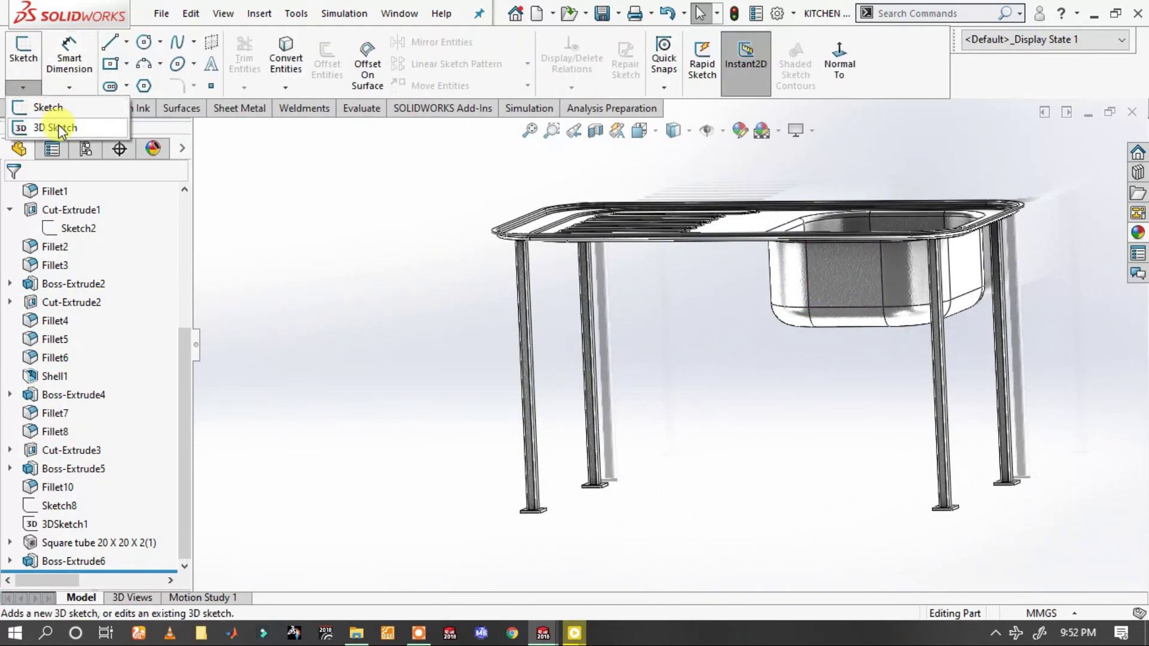
pyautogui.click(59, 127)
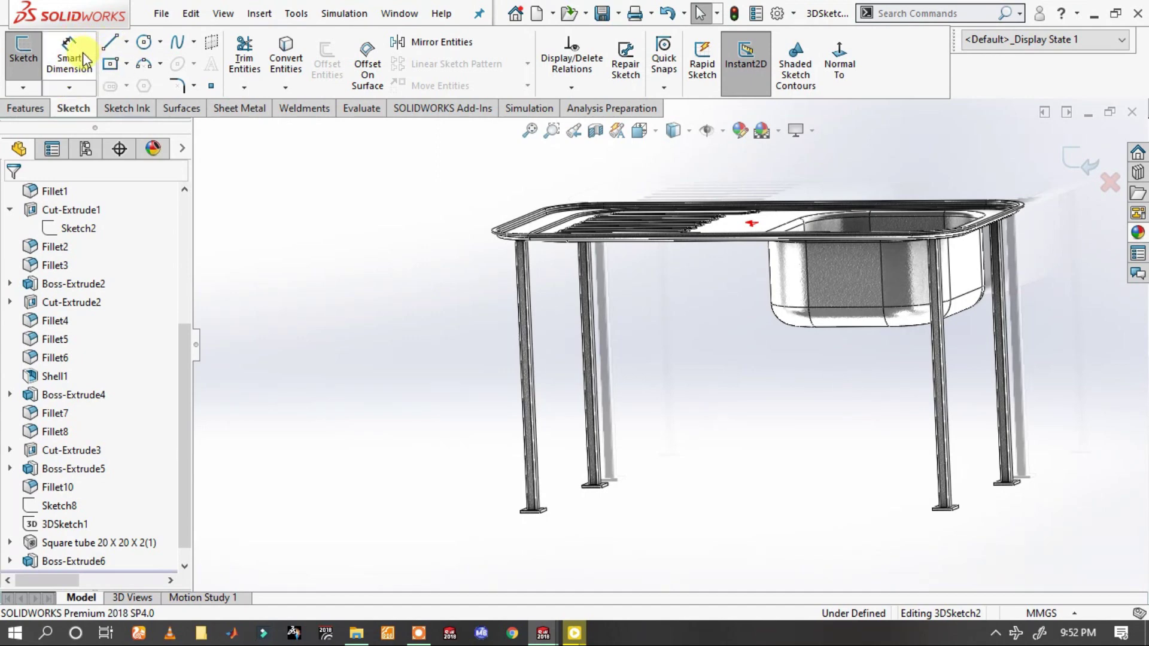
pyautogui.click(180, 45)
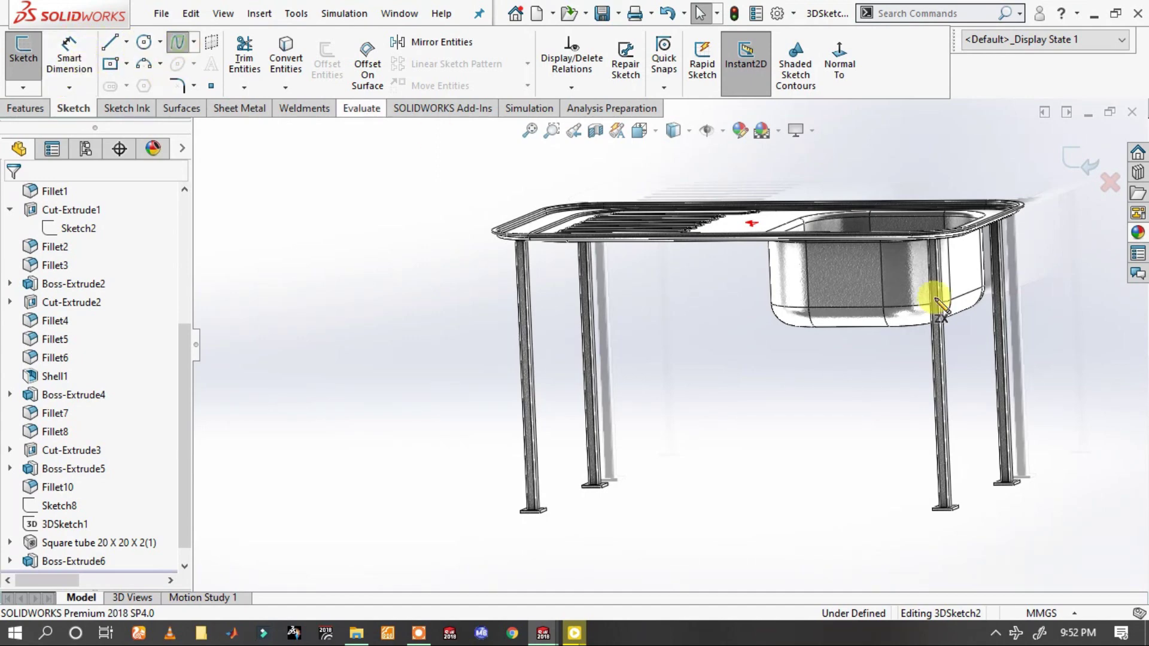
pyautogui.moveTo(931, 292); pyautogui.dragTo(791, 144, button='middle')
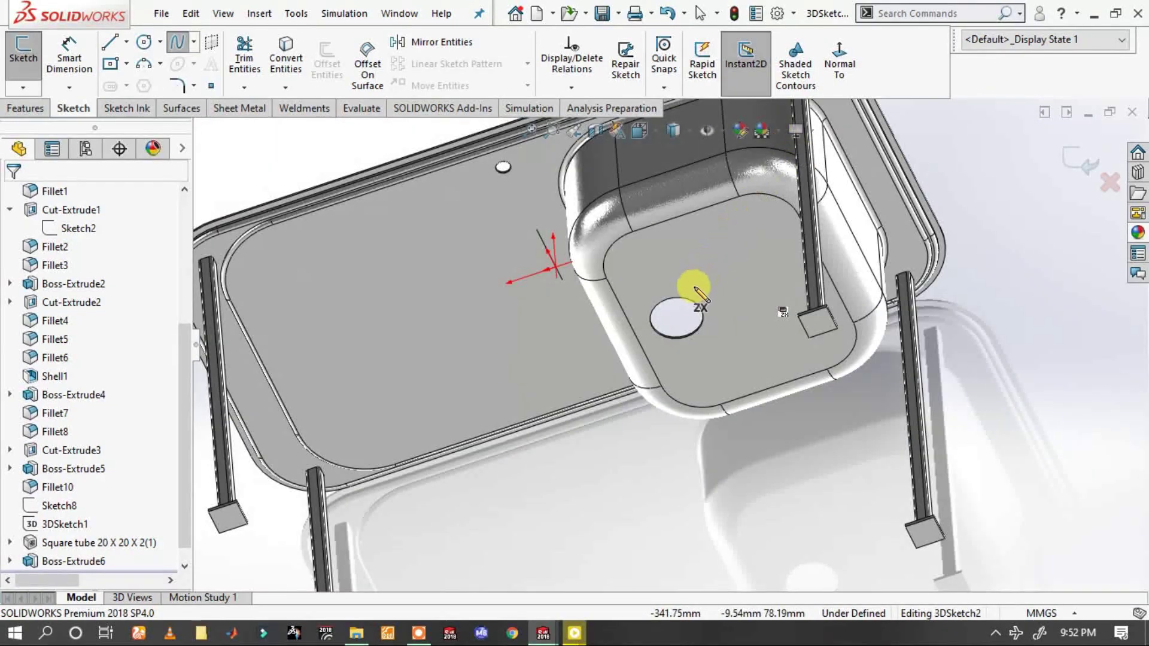
# - Draw a spline from the drain hole through two points beneath the sink
pyautogui.click(676, 319)
pyautogui.moveTo(659, 380)
pyautogui.mouseDown(button='middle')
pyautogui.moveTo(645, 526)
pyautogui.moveTo(488, 216)
pyautogui.moveTo(486, 466)
pyautogui.moveTo(470, 469)
pyautogui.moveTo(504, 562)
pyautogui.moveTo(505, 488)
pyautogui.moveTo(515, 527)
pyautogui.moveTo(492, 453)
pyautogui.moveTo(492, 490)
pyautogui.mouseUp(button='middle')
pyautogui.click(491, 487)
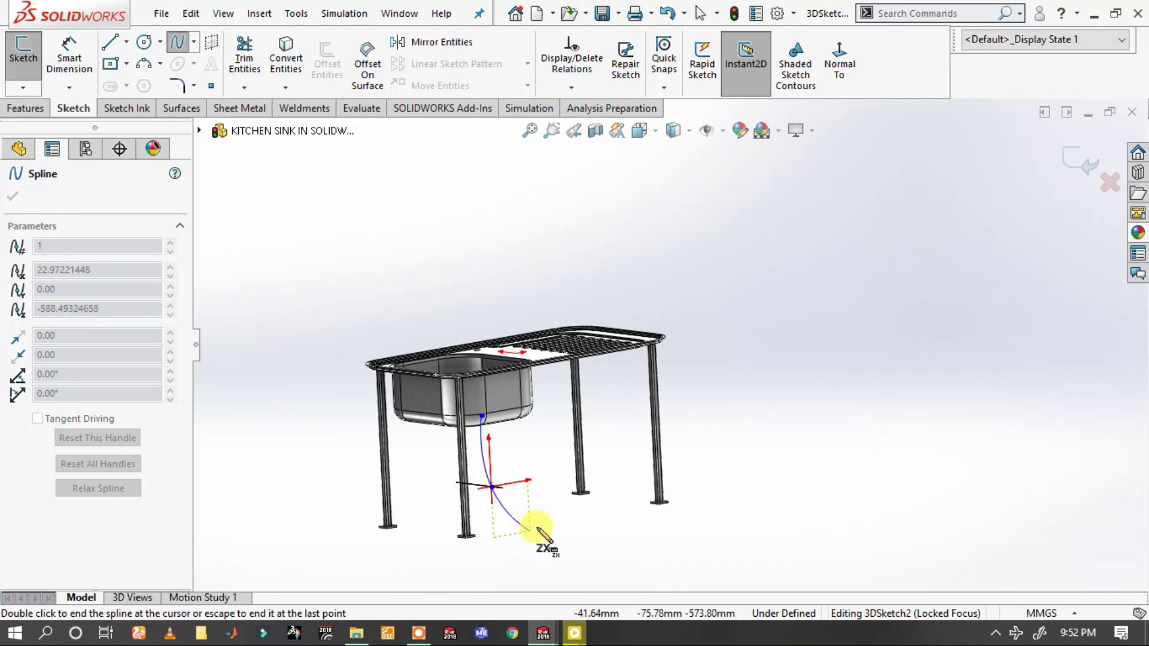
pyautogui.click(541, 508)
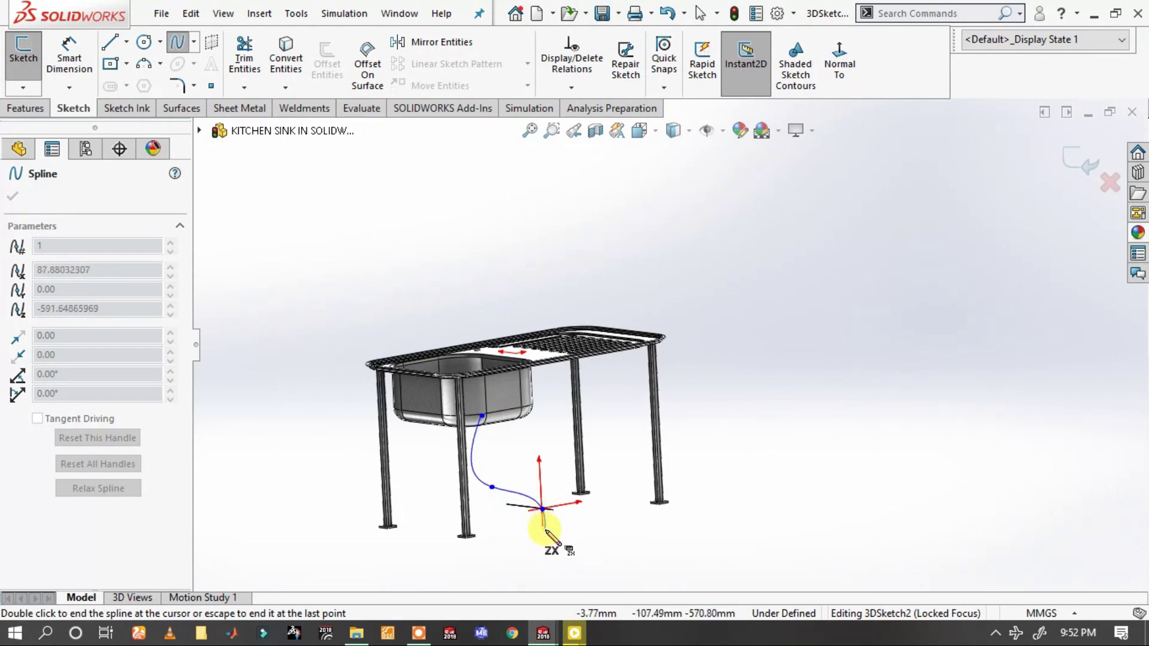
pyautogui.rightClick(549, 530)
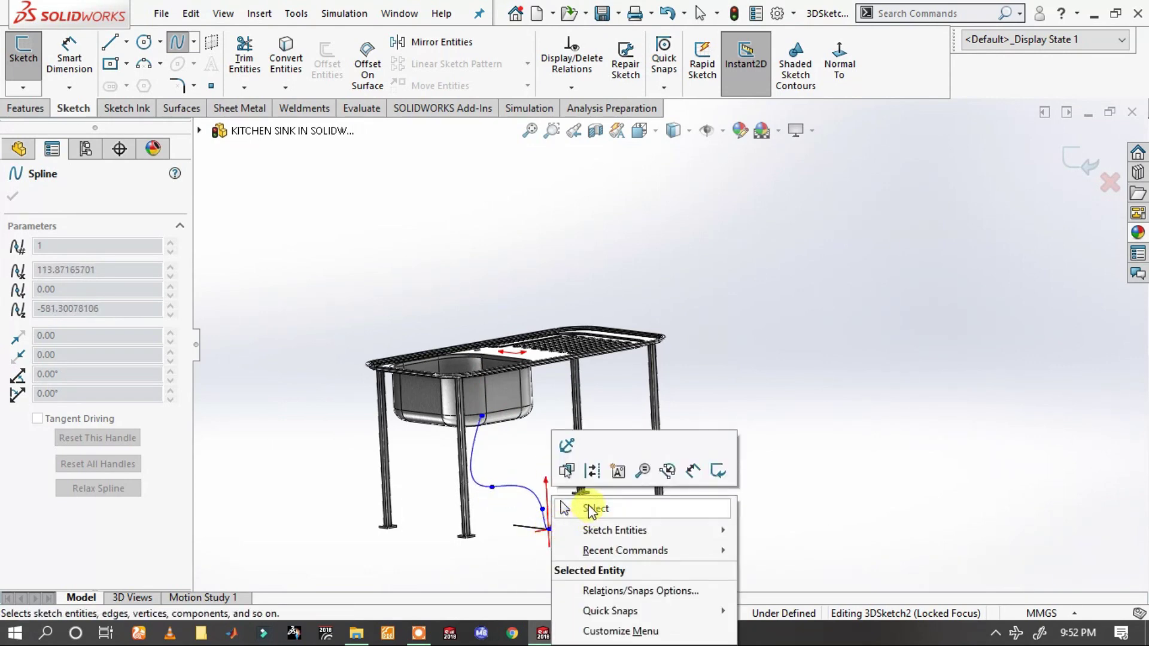
pyautogui.click(581, 508)
pyautogui.moveTo(497, 453)
pyautogui.mouseDown(button='middle')
pyautogui.moveTo(512, 503)
pyautogui.moveTo(475, 493)
pyautogui.moveTo(449, 546)
pyautogui.moveTo(461, 513)
pyautogui.moveTo(454, 440)
pyautogui.moveTo(416, 413)
pyautogui.moveTo(421, 566)
pyautogui.mouseUp(button='middle')
# - Convert the drain hole edge into a 70 mm sketch circle
pyautogui.scroll(-3, 487, 418)
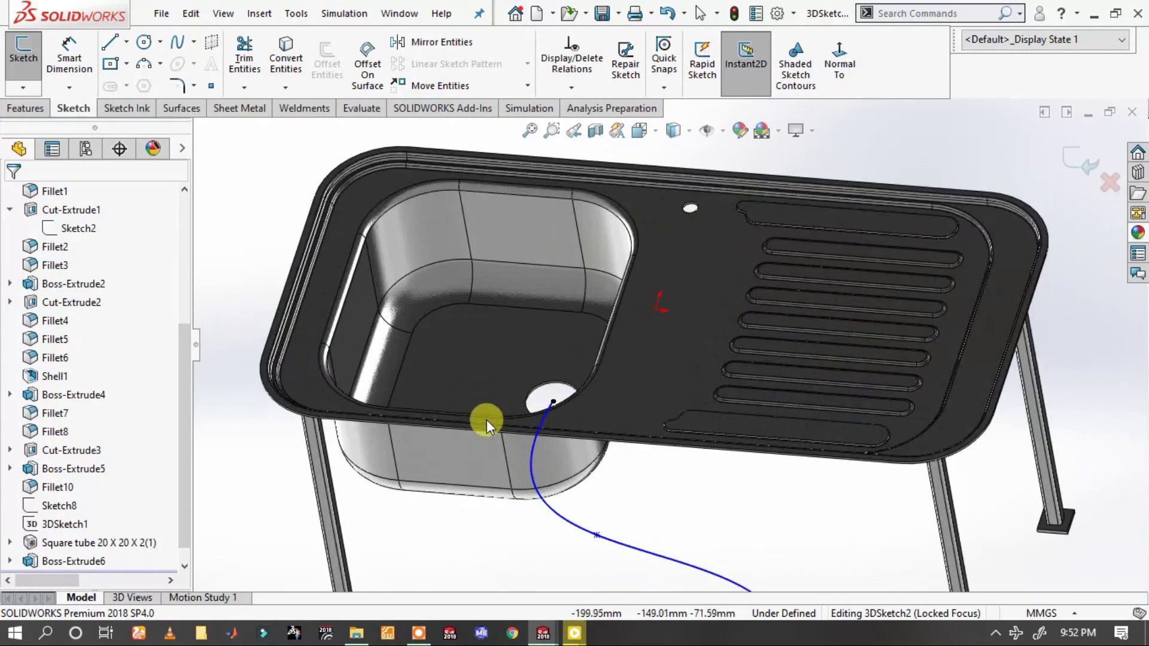
pyautogui.scroll(-3, 547, 388)
pyautogui.scroll(-2, 695, 335)
pyautogui.scroll(-2, 695, 336)
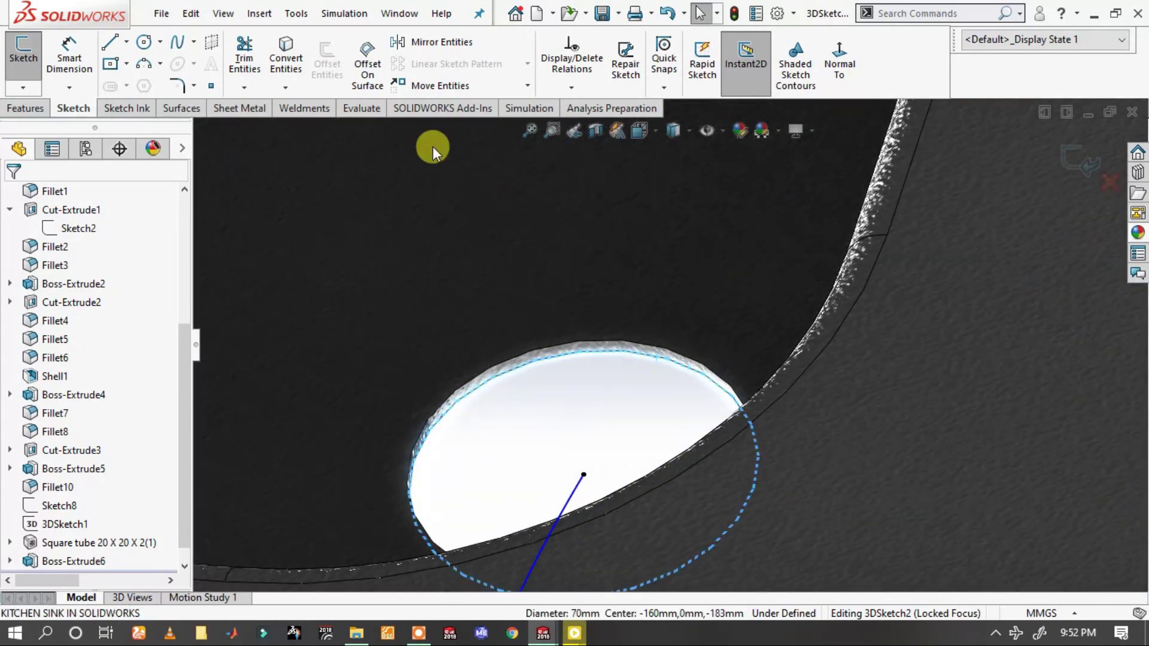
pyautogui.click(302, 56)
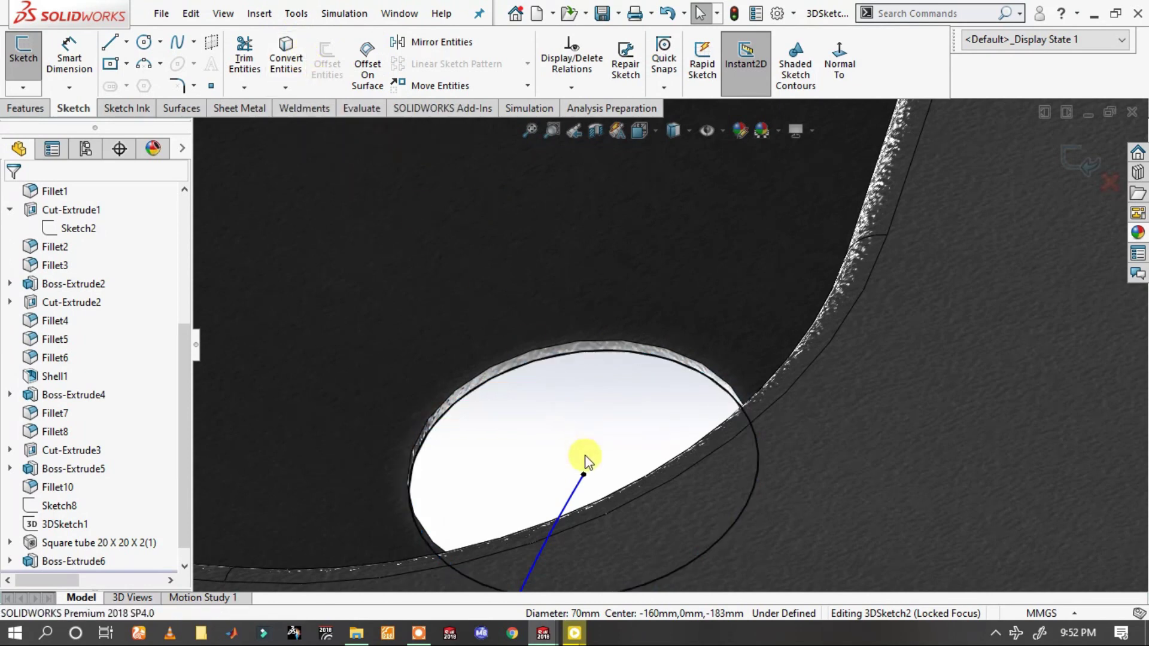
# - Give the spline's start an Along Z relation so it drops straight from the drain
pyautogui.click(582, 476)
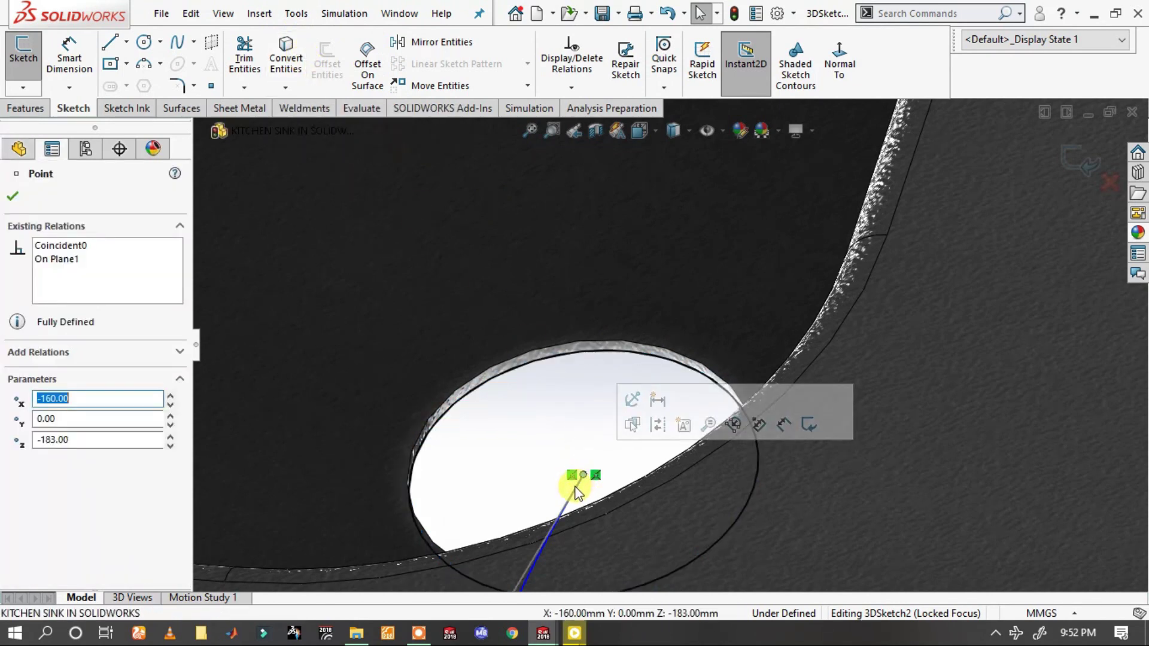
pyautogui.click(575, 491)
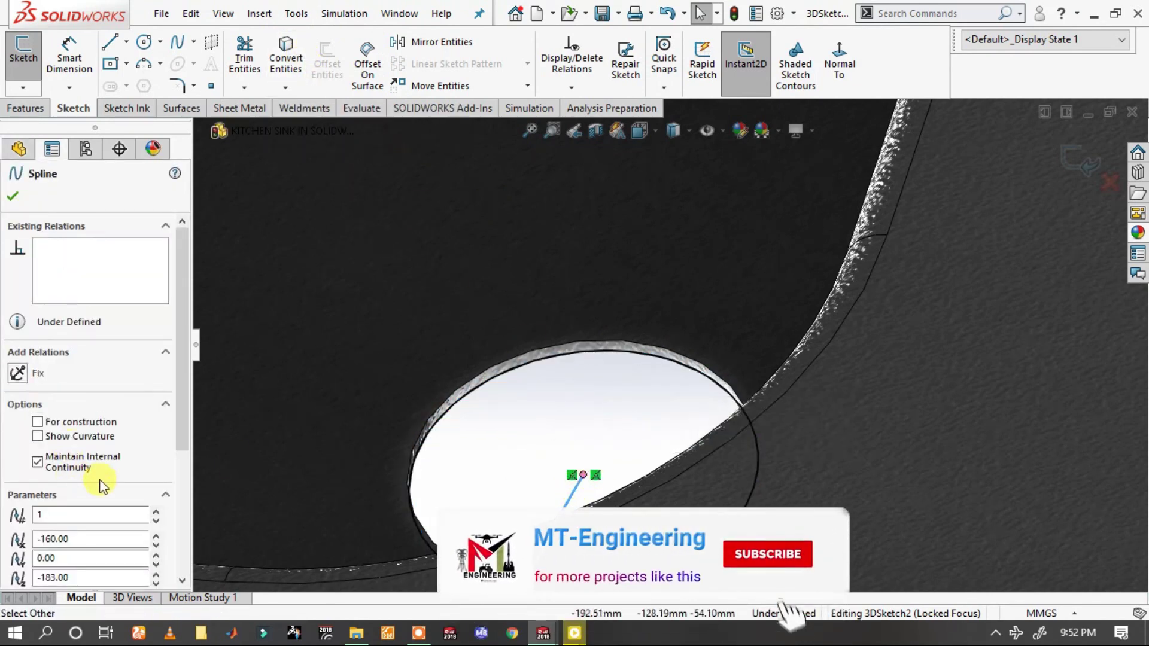
pyautogui.scroll(5, 479, 452)
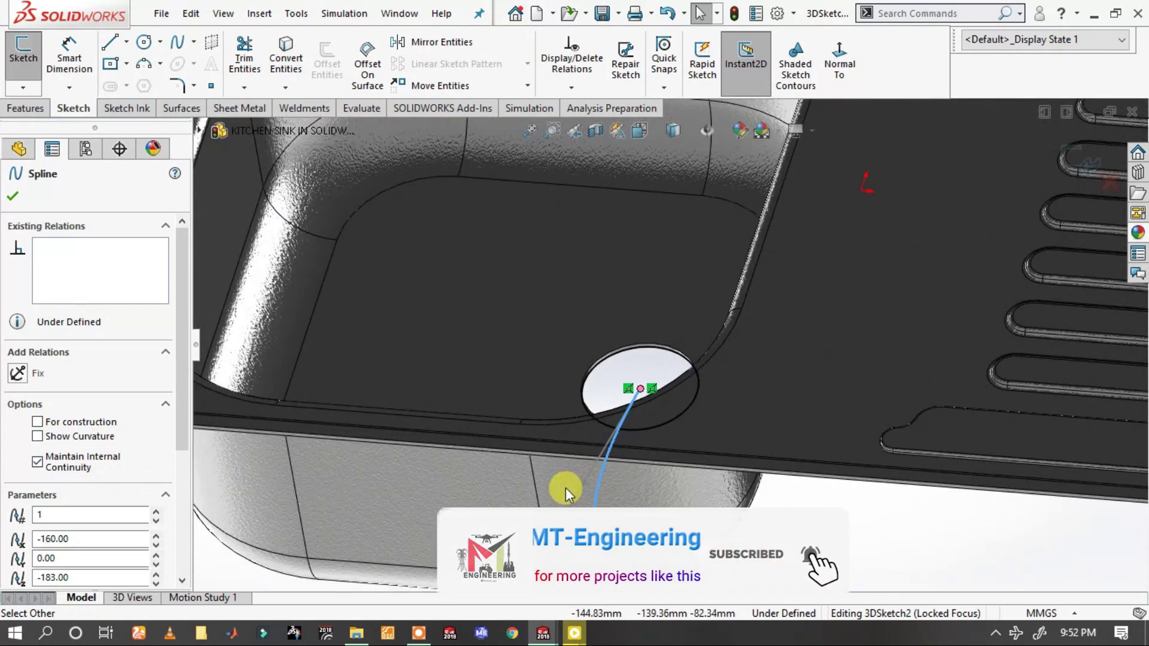
pyautogui.click(559, 516)
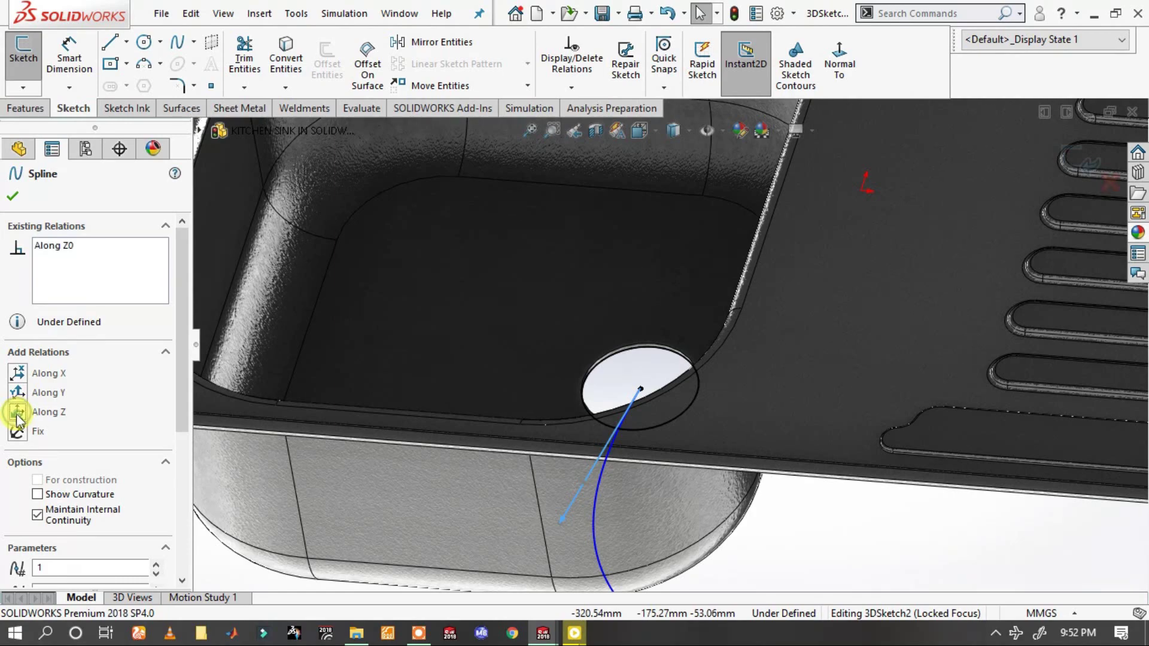
pyautogui.click(820, 529)
pyautogui.moveTo(716, 523)
pyautogui.mouseDown(button='middle')
pyautogui.moveTo(652, 361)
pyautogui.moveTo(662, 441)
pyautogui.moveTo(705, 333)
pyautogui.moveTo(744, 403)
pyautogui.moveTo(693, 411)
pyautogui.moveTo(703, 428)
pyautogui.moveTo(662, 441)
pyautogui.moveTo(708, 458)
pyautogui.mouseUp(button='middle')
pyautogui.scroll(5, 667, 449)
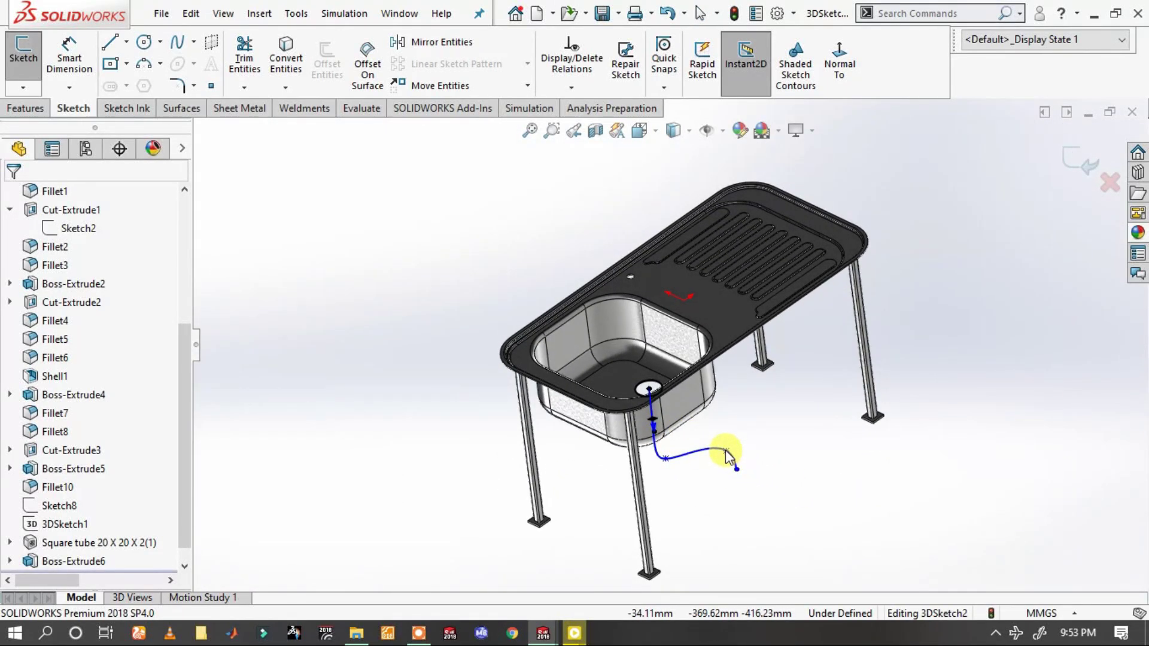
# - Drag the spline's end point down and right and pull its lower bend outward past the leg
pyautogui.moveTo(719, 536); pyautogui.dragTo(697, 461)
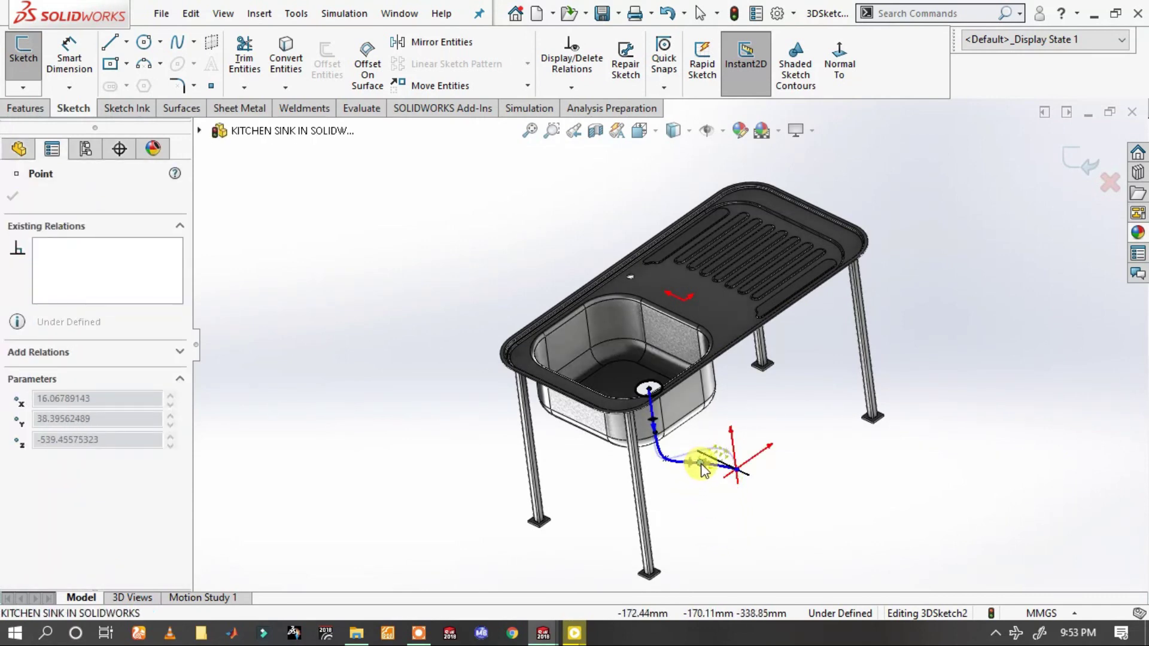
pyautogui.moveTo(709, 466); pyautogui.dragTo(744, 487)
pyautogui.moveTo(744, 487)
pyautogui.mouseDown(button='middle')
pyautogui.moveTo(731, 461)
pyautogui.moveTo(743, 415)
pyautogui.moveTo(757, 439)
pyautogui.mouseUp(button='middle')
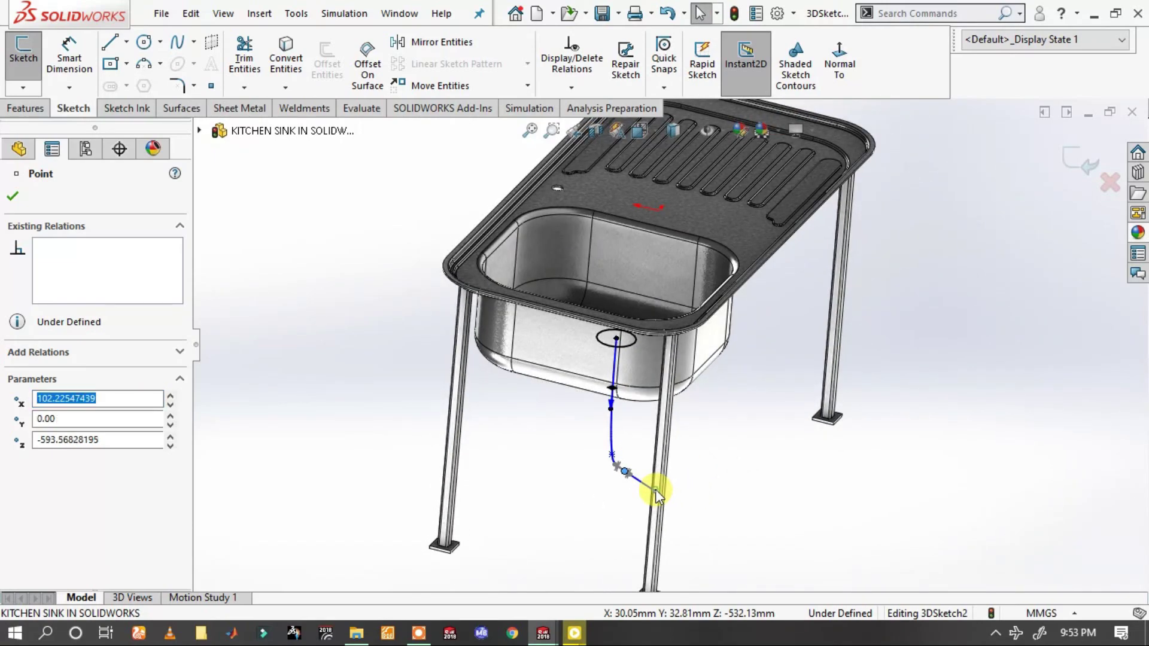
pyautogui.moveTo(655, 492)
pyautogui.mouseDown()
pyautogui.moveTo(726, 493)
pyautogui.moveTo(770, 546)
pyautogui.mouseUp()
pyautogui.moveTo(623, 470); pyautogui.dragTo(709, 468)
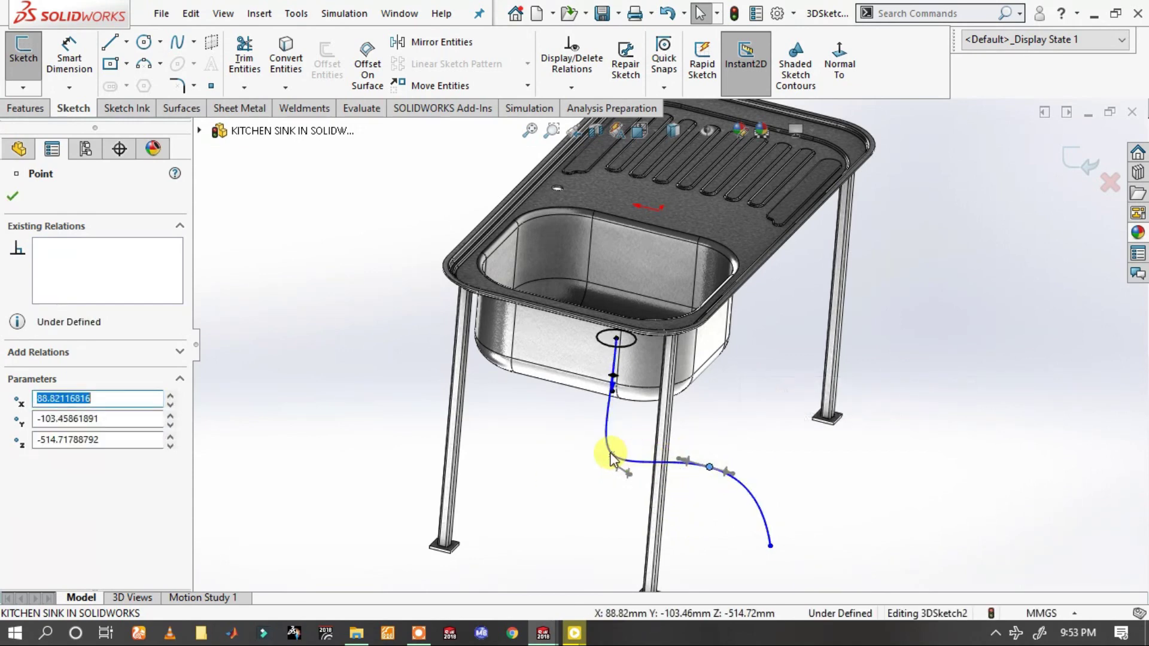
pyautogui.moveTo(612, 461)
pyautogui.mouseDown()
pyautogui.moveTo(646, 458)
pyautogui.moveTo(636, 462)
pyautogui.mouseUp()
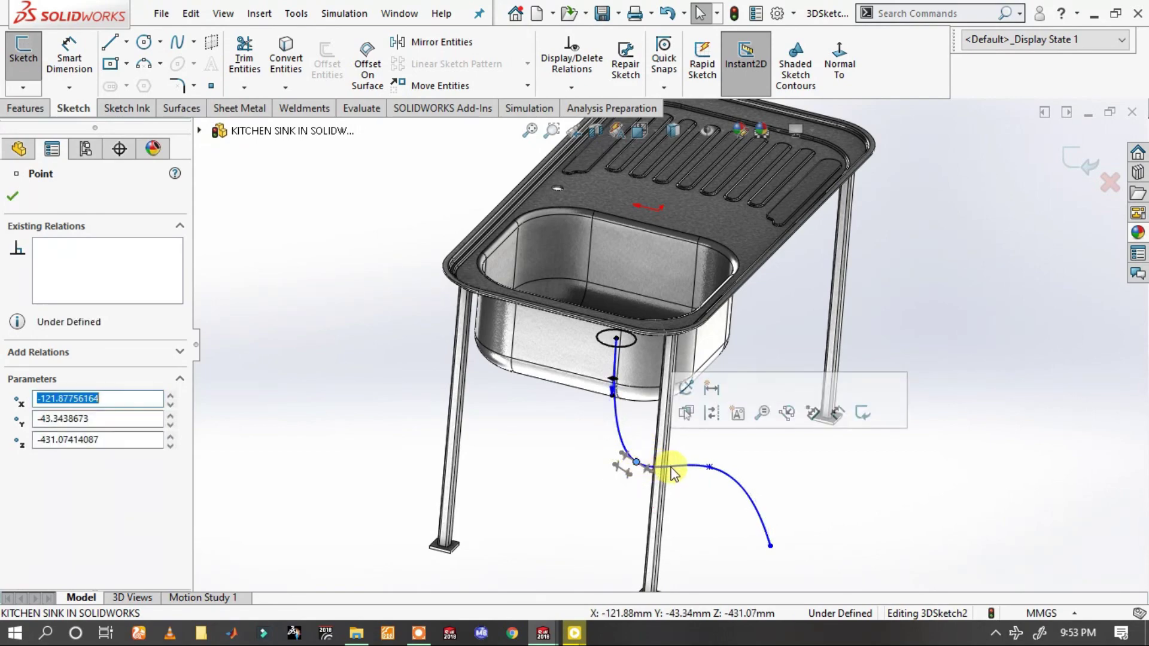
# - Fine-tune the pipe's end point lower and close the Point properties
pyautogui.moveTo(598, 421)
pyautogui.mouseDown(button='middle')
pyautogui.moveTo(521, 456)
pyautogui.moveTo(566, 508)
pyautogui.moveTo(658, 476)
pyautogui.mouseUp(button='middle')
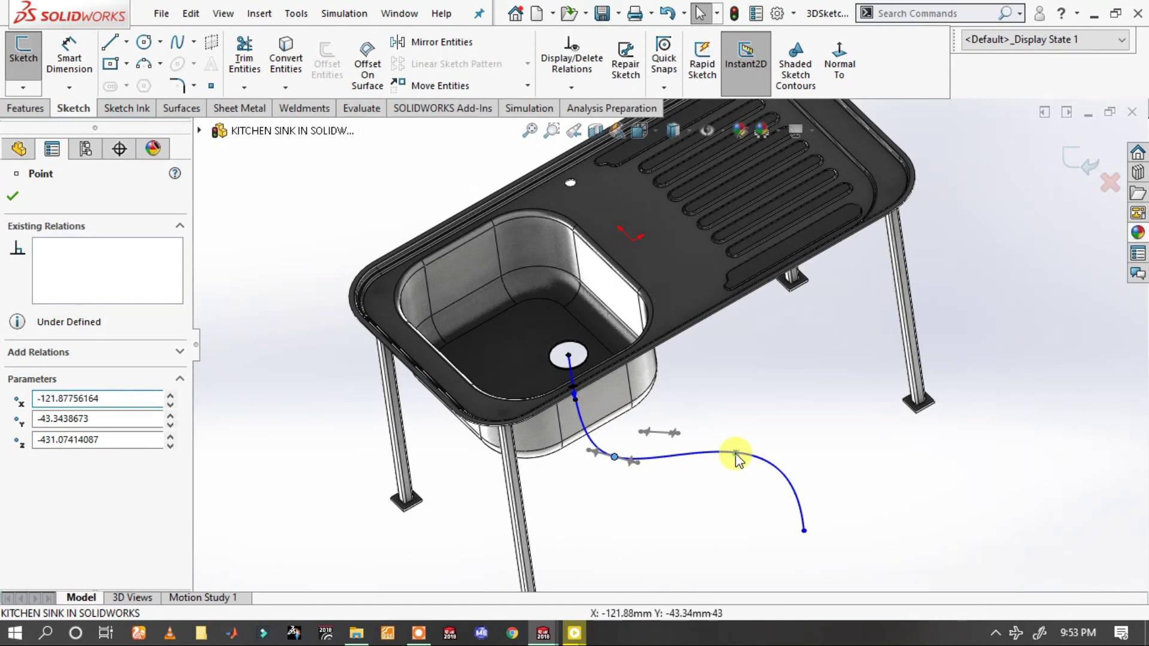
pyautogui.moveTo(735, 455)
pyautogui.mouseDown()
pyautogui.moveTo(723, 493)
pyautogui.moveTo(723, 483)
pyautogui.mouseUp()
pyautogui.click(802, 532)
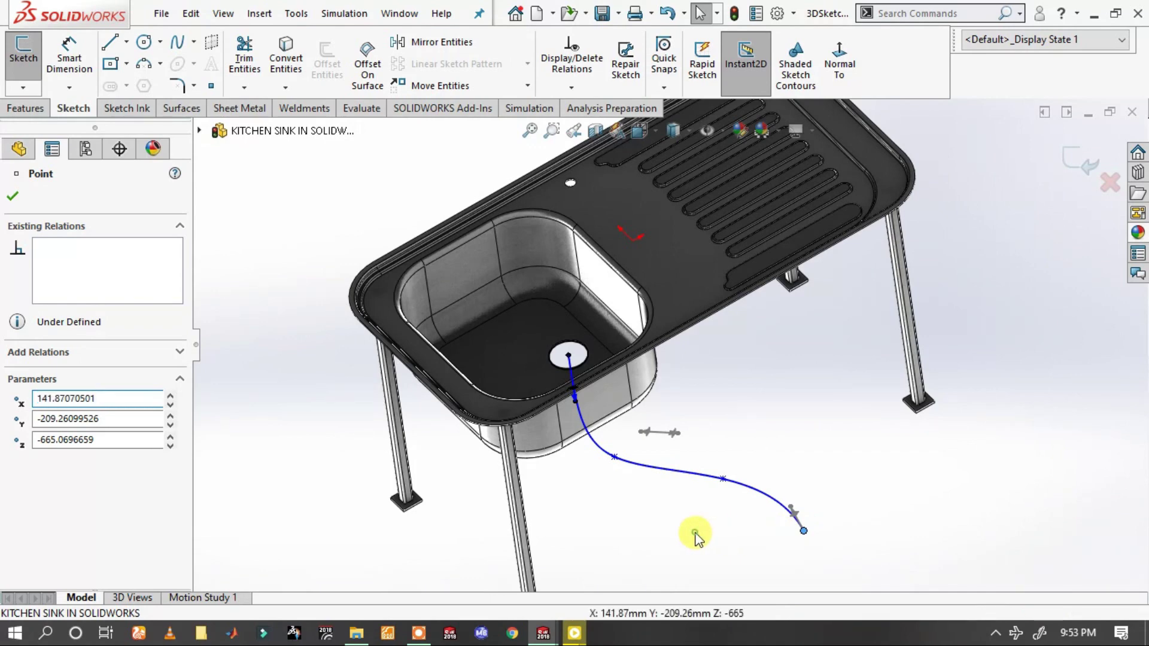
pyautogui.click(608, 469)
pyautogui.moveTo(608, 469)
pyautogui.mouseDown(button='middle')
pyautogui.moveTo(616, 314)
pyautogui.moveTo(680, 338)
pyautogui.moveTo(621, 321)
pyautogui.moveTo(628, 423)
pyautogui.moveTo(745, 383)
pyautogui.mouseUp(button='middle')
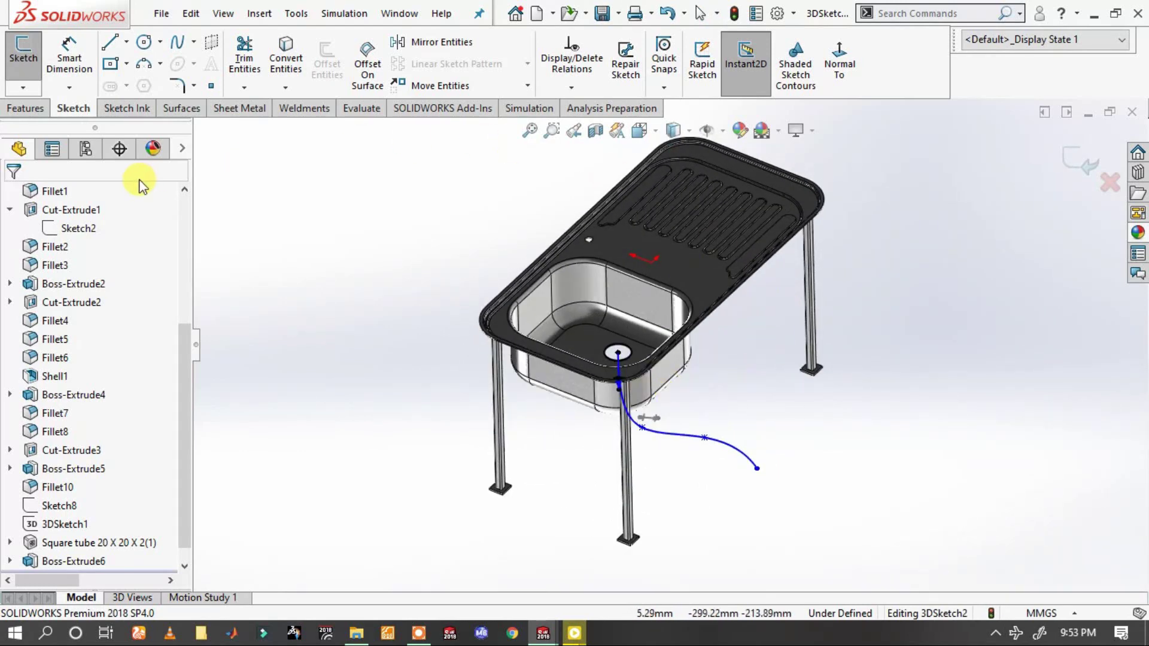
# - Set up a Swept Boss/Base with the drain circle as profile and the spline as path
pyautogui.click(21, 109)
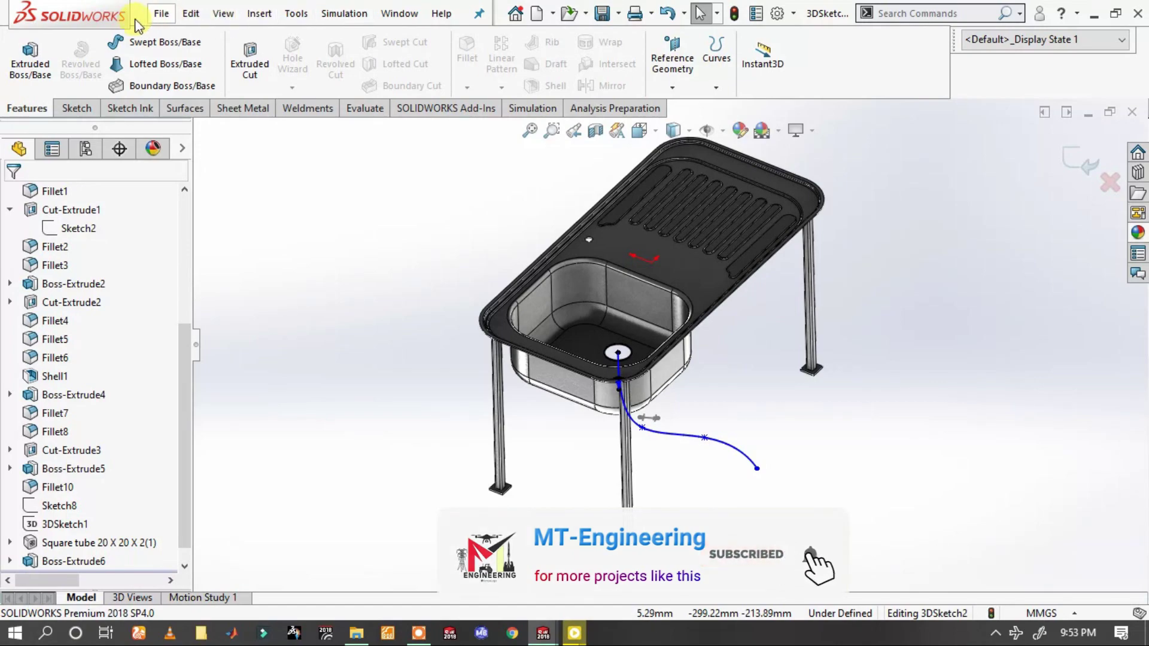
pyautogui.click(164, 42)
pyautogui.scroll(-5, 640, 369)
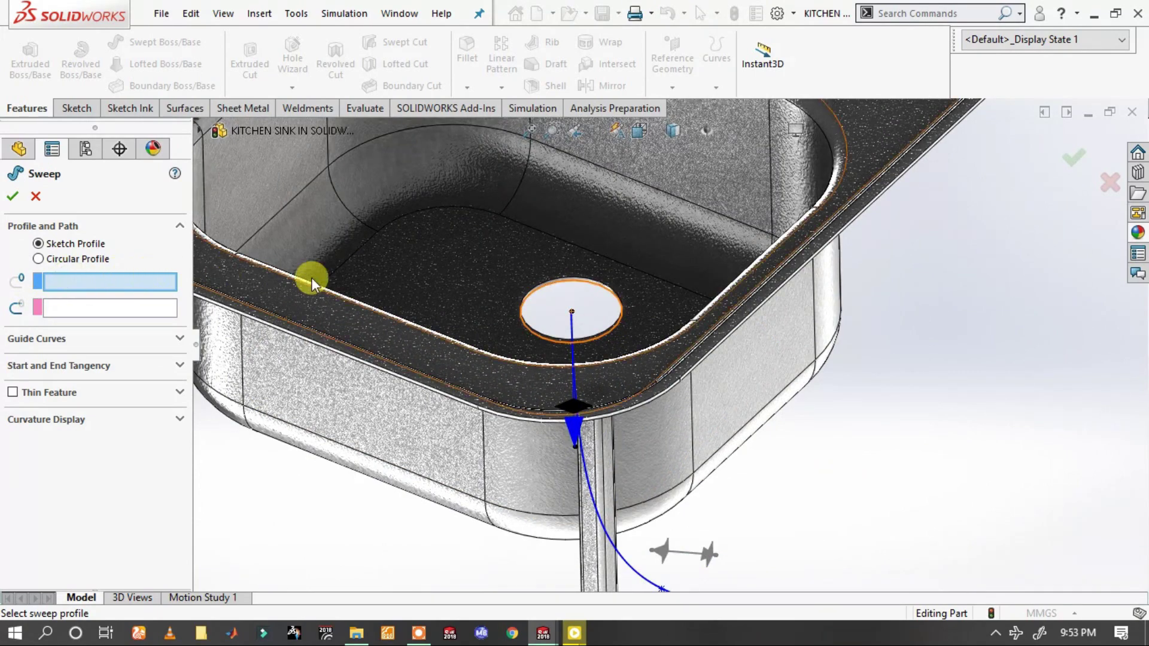
pyautogui.click(615, 325)
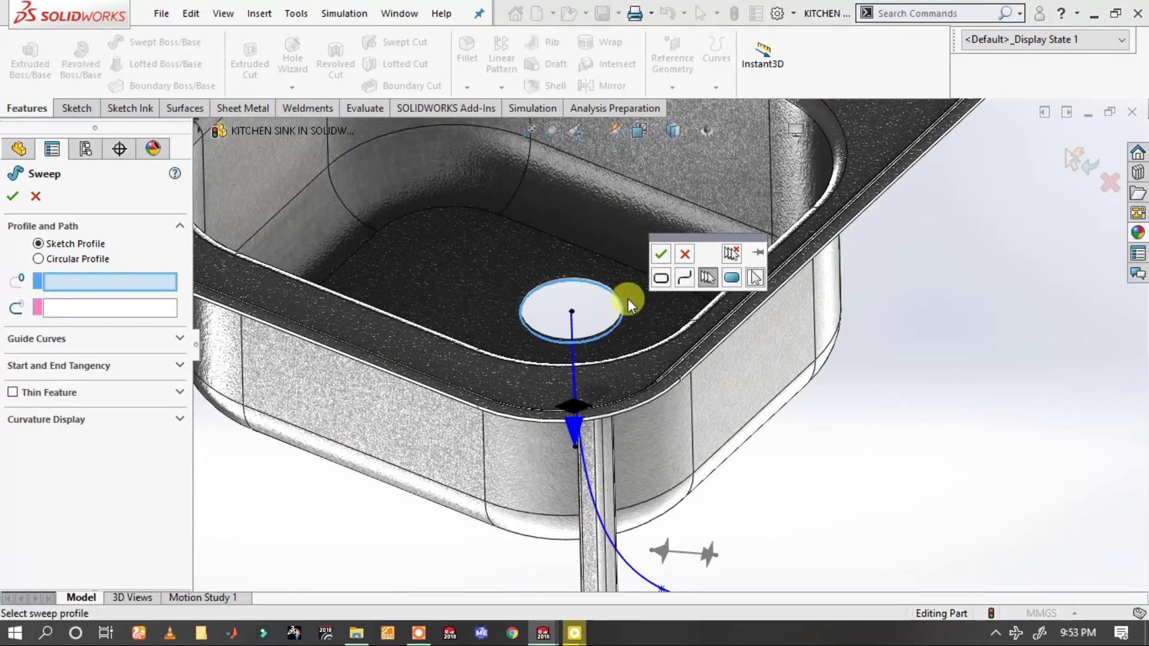
pyautogui.click(661, 255)
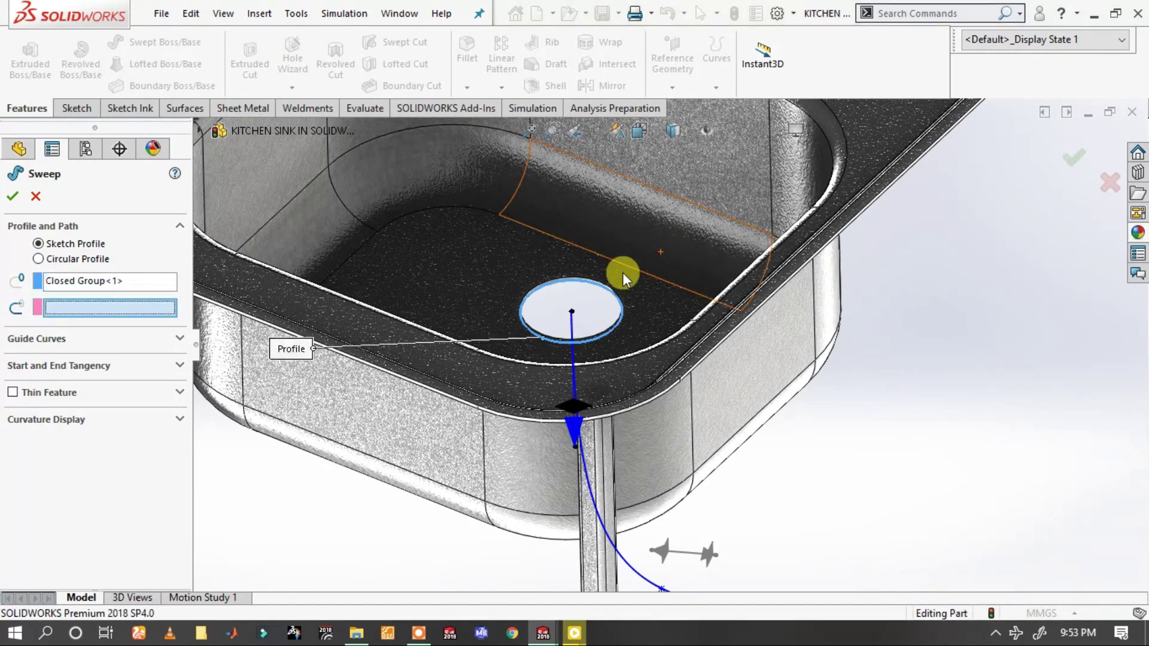
pyautogui.click(627, 569)
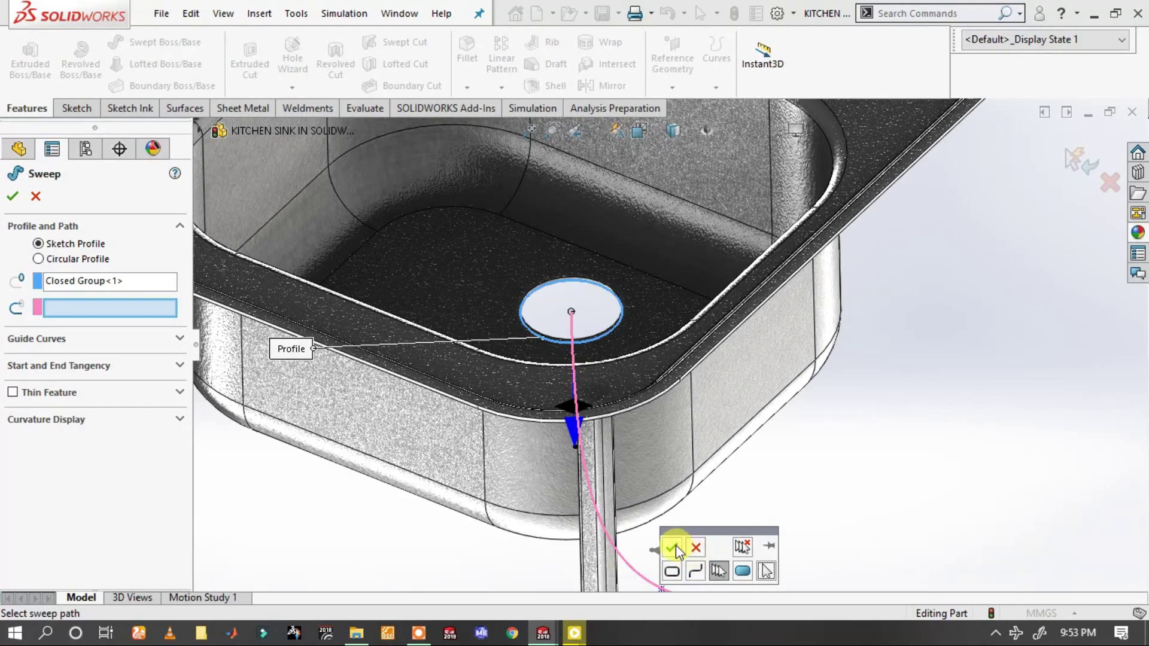
pyautogui.click(673, 546)
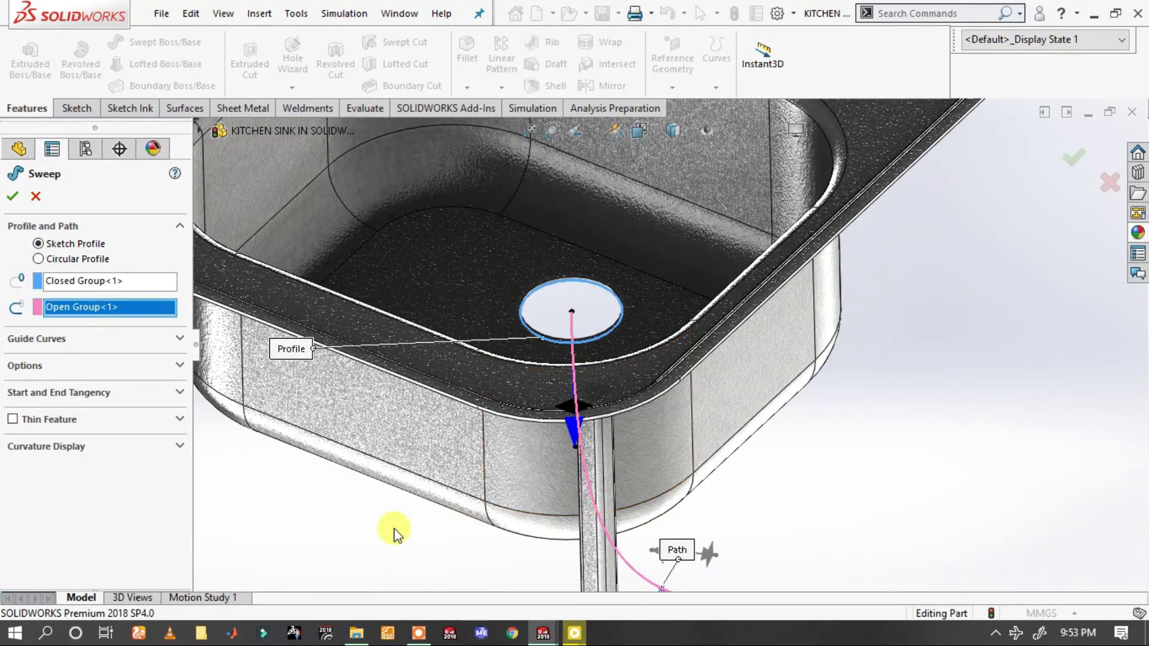
# - Clear the sweep profile and reselect the drain circle edge as a closed loop
pyautogui.scroll(5, 569, 446)
pyautogui.scroll(-3, 667, 328)
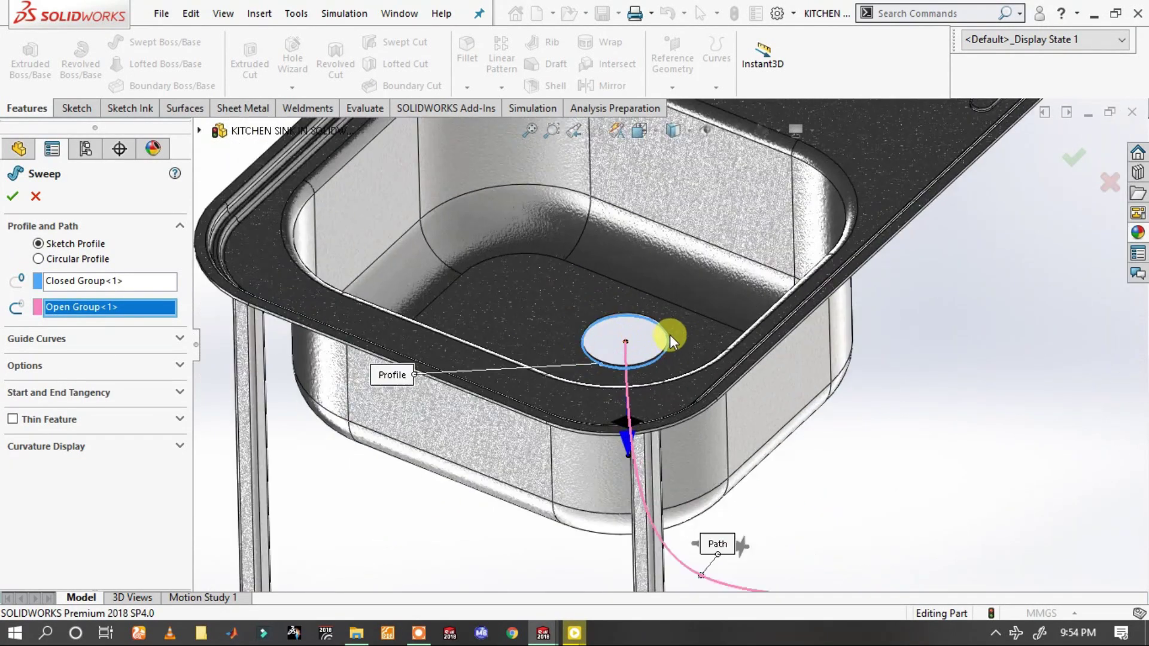
pyautogui.scroll(-3, 667, 329)
pyautogui.scroll(-3, 579, 349)
pyautogui.scroll(-3, 563, 302)
pyautogui.moveTo(562, 302)
pyautogui.mouseDown(button='middle')
pyautogui.moveTo(554, 313)
pyautogui.moveTo(585, 334)
pyautogui.moveTo(629, 313)
pyautogui.mouseUp(button='middle')
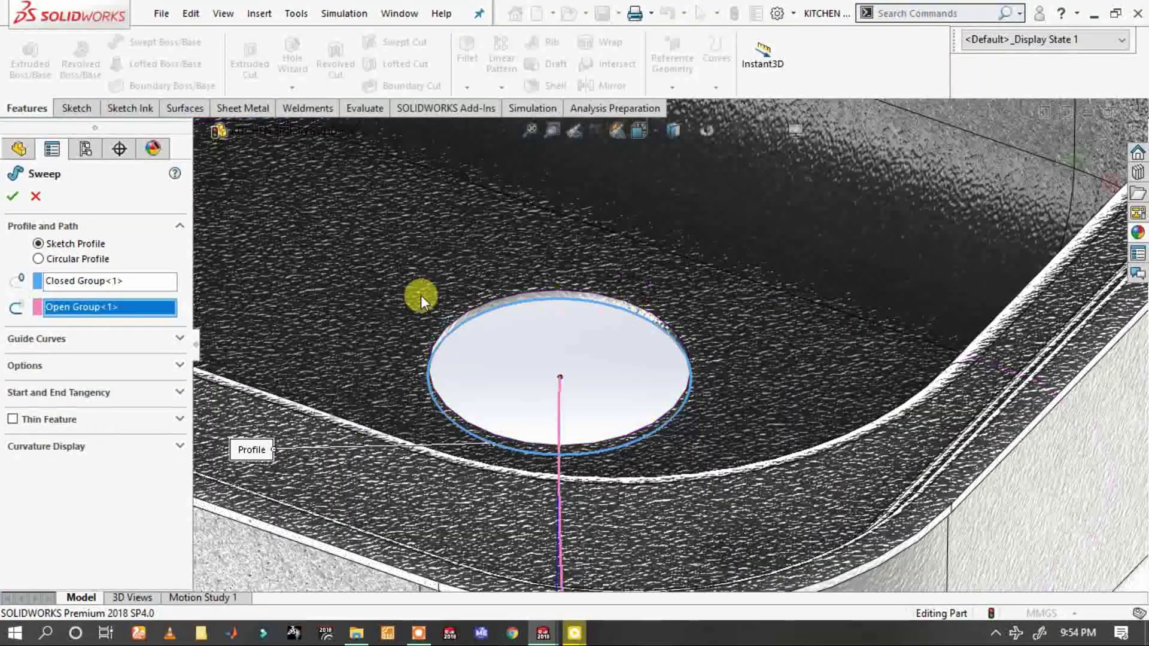
pyautogui.click(102, 286)
pyautogui.rightClick(103, 285)
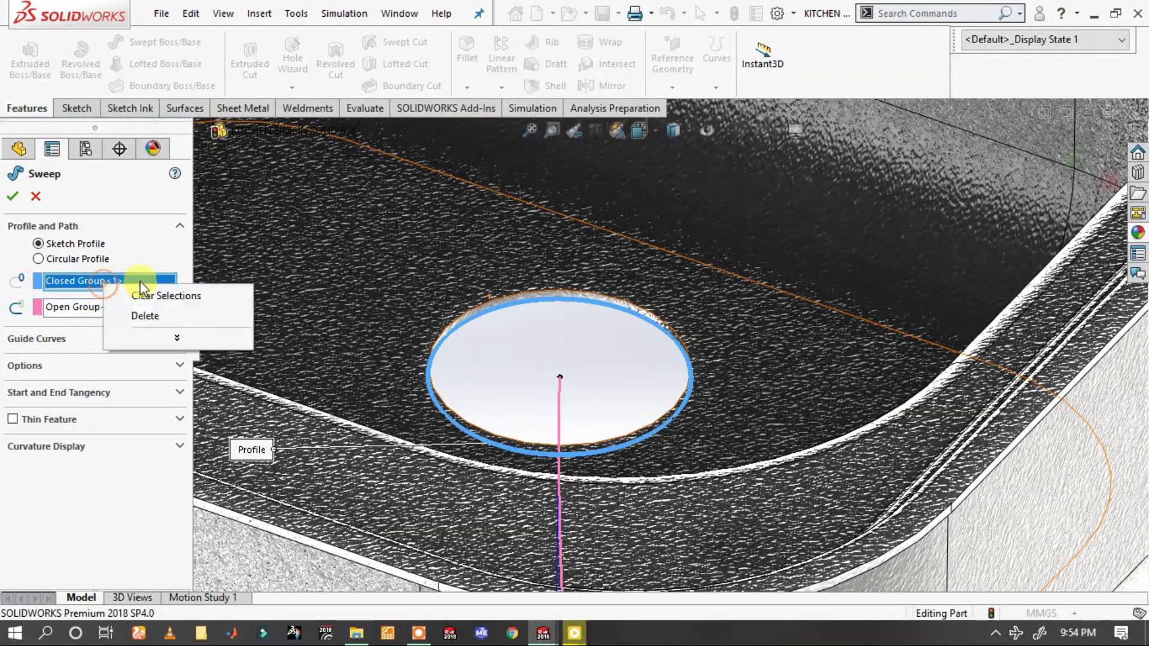
pyautogui.click(203, 295)
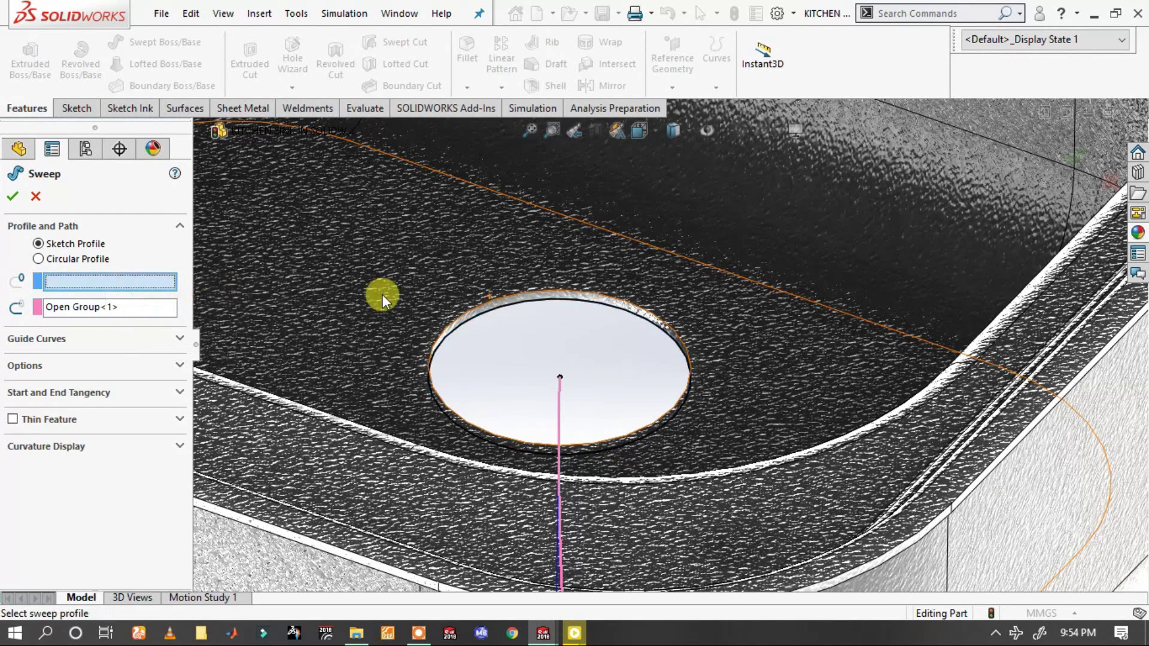
pyautogui.click(545, 303)
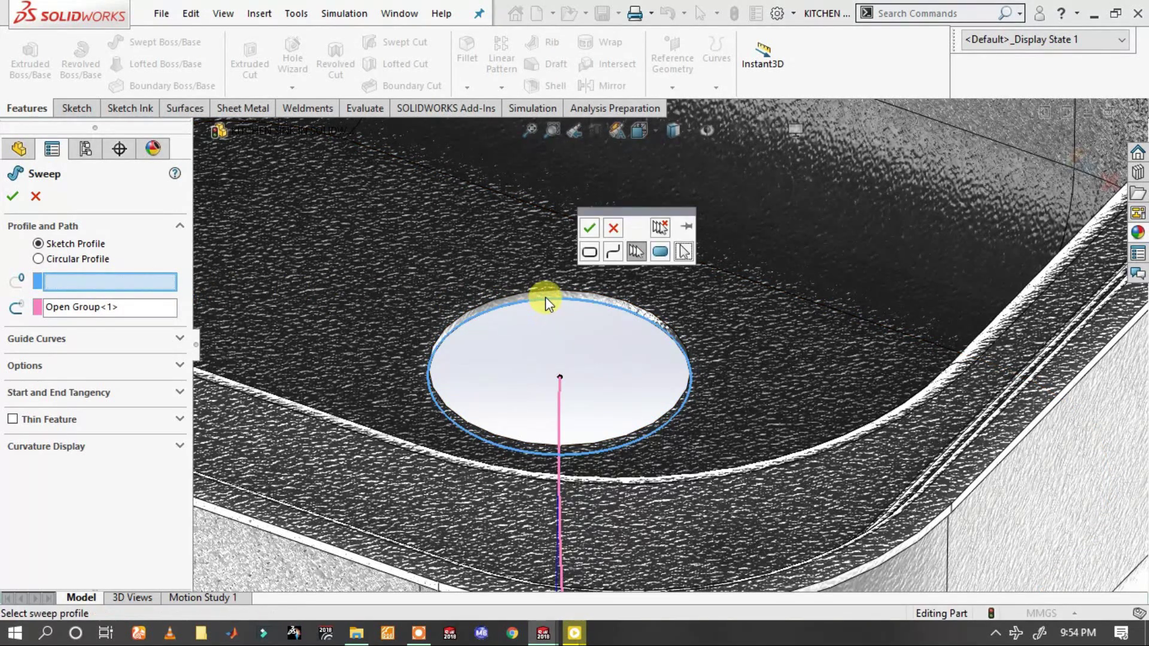
pyautogui.click(589, 252)
pyautogui.click(589, 227)
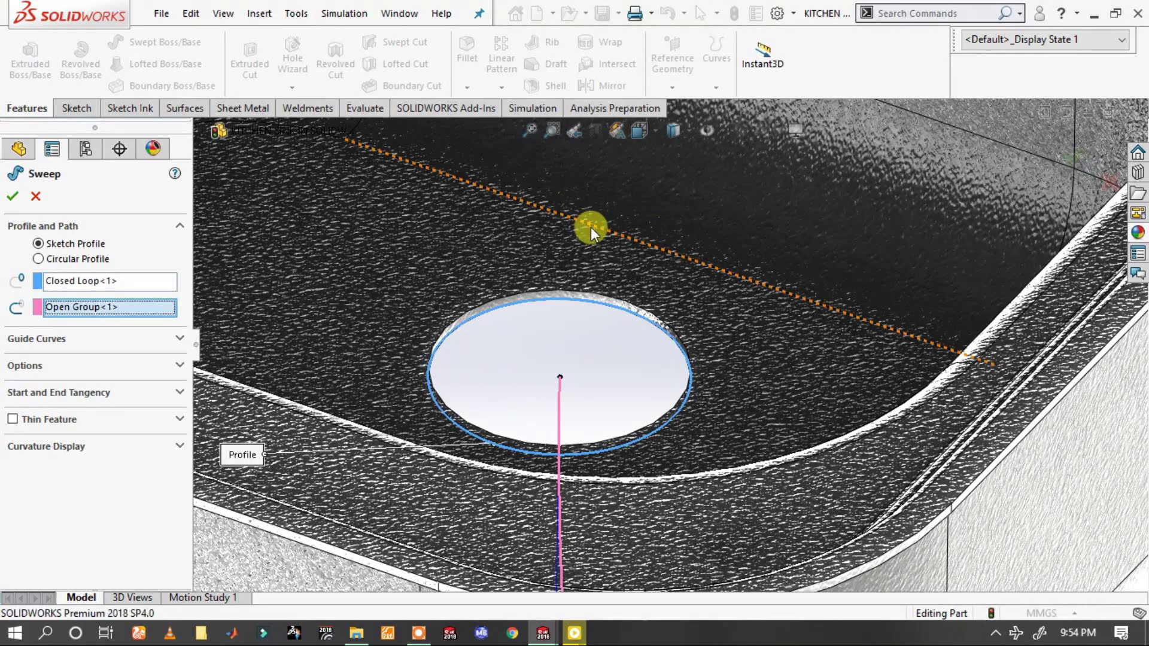
# - Cancel the sweep without creating the drain pipe
pyautogui.scroll(5, 624, 385)
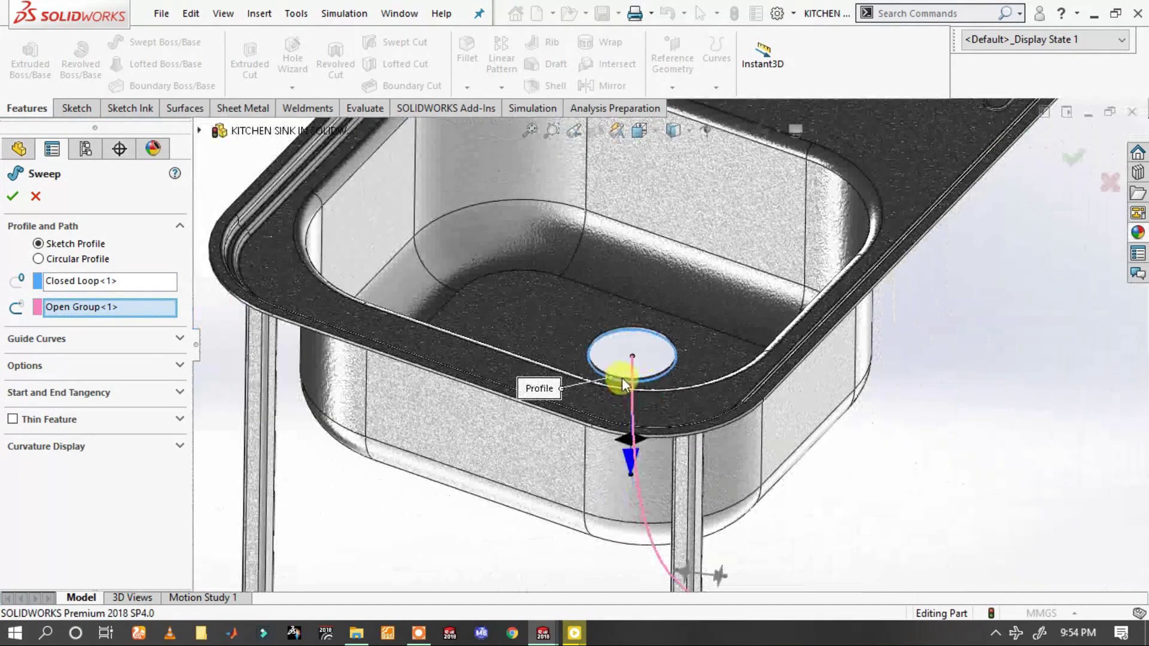
pyautogui.scroll(3, 635, 407)
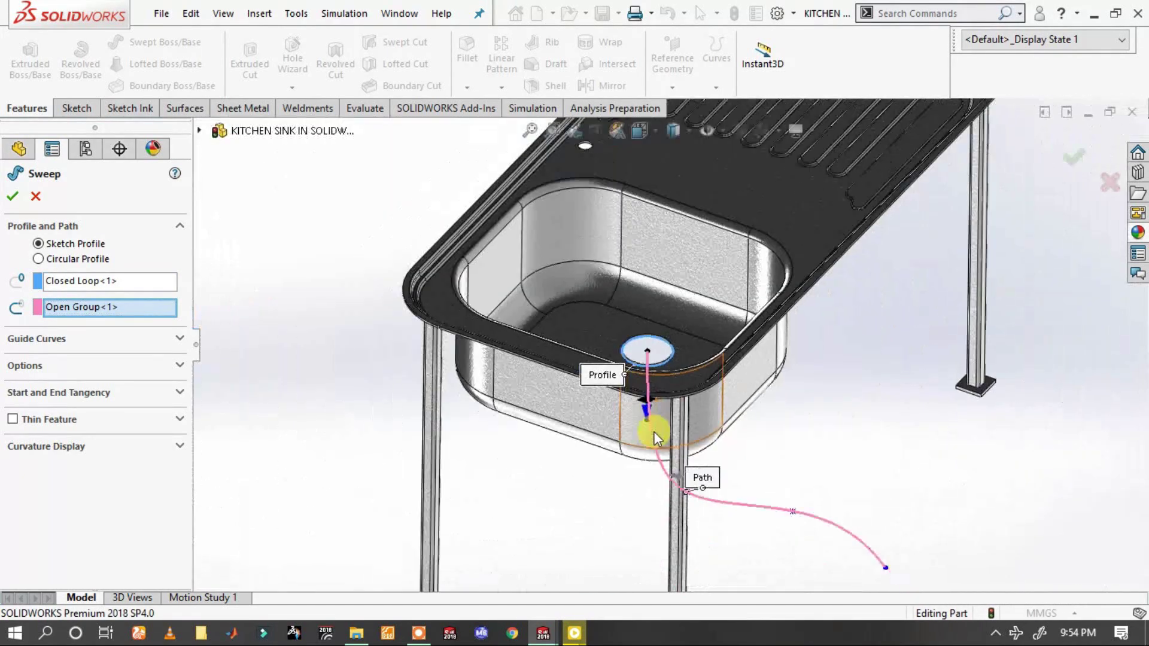
pyautogui.click(36, 197)
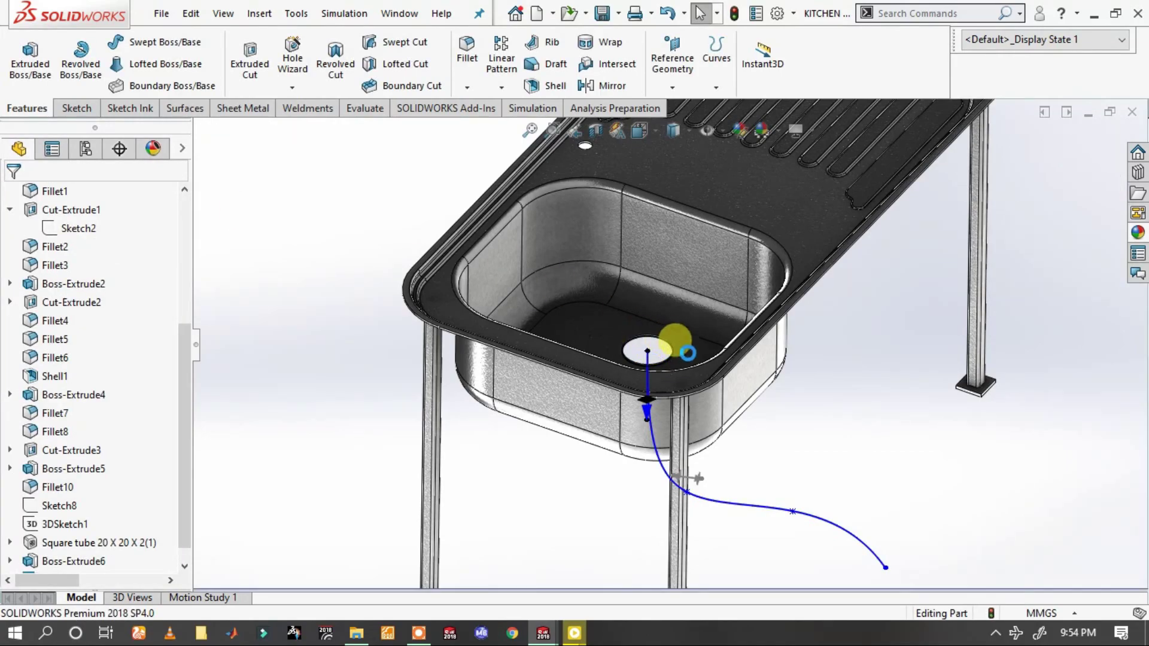
pyautogui.scroll(-1, 682, 344)
pyautogui.scroll(-2, 667, 351)
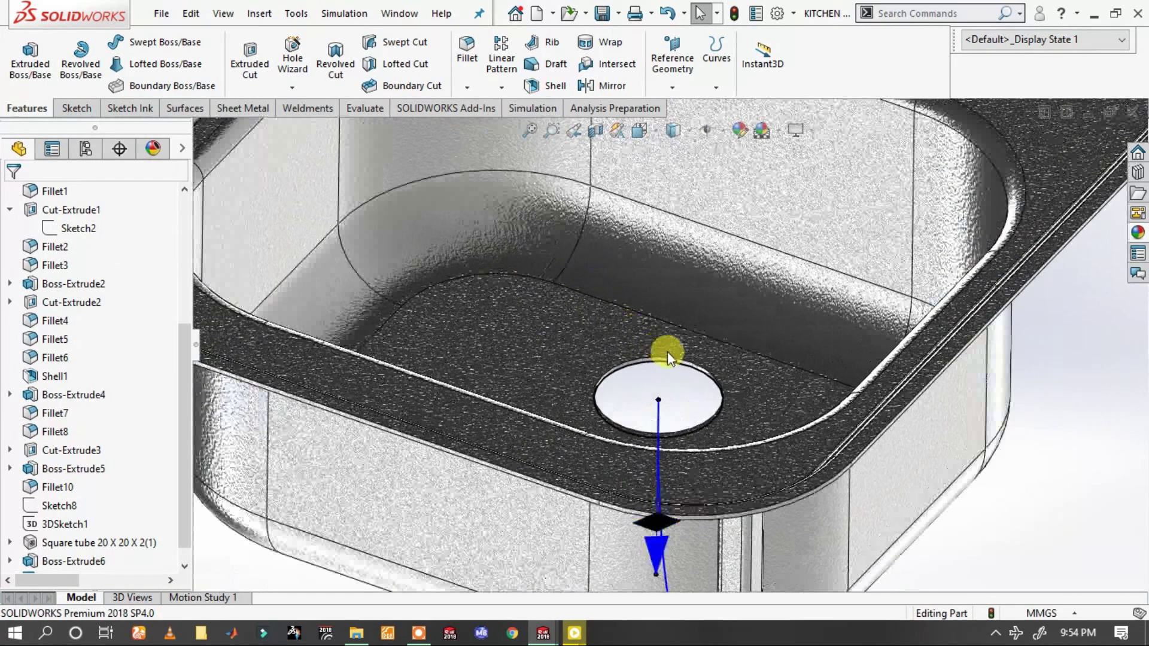
pyautogui.scroll(-1, 699, 395)
pyautogui.click(709, 381)
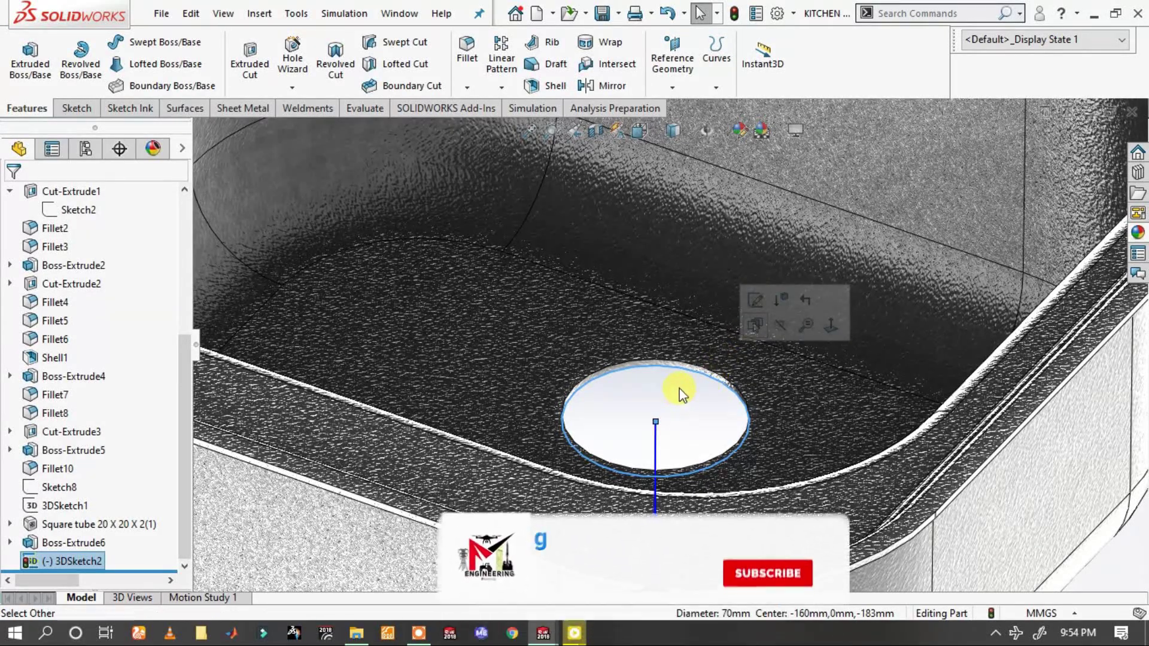
pyautogui.press('Delete')
pyautogui.press('Return')
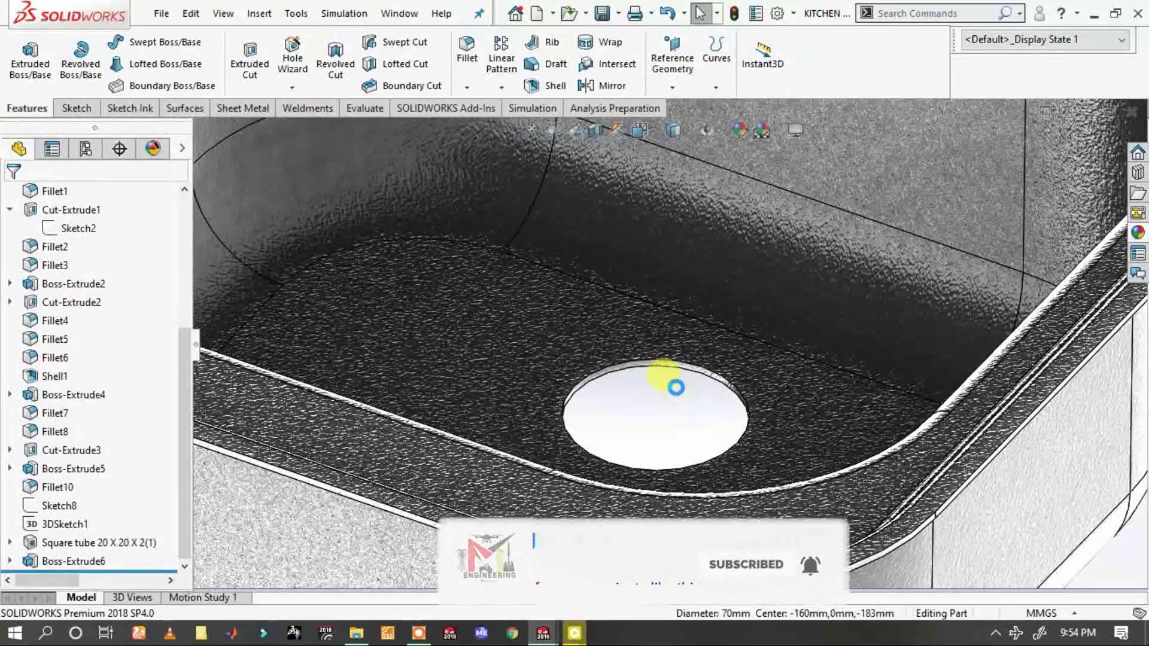
pyautogui.hotkey('ctrl', 'z')
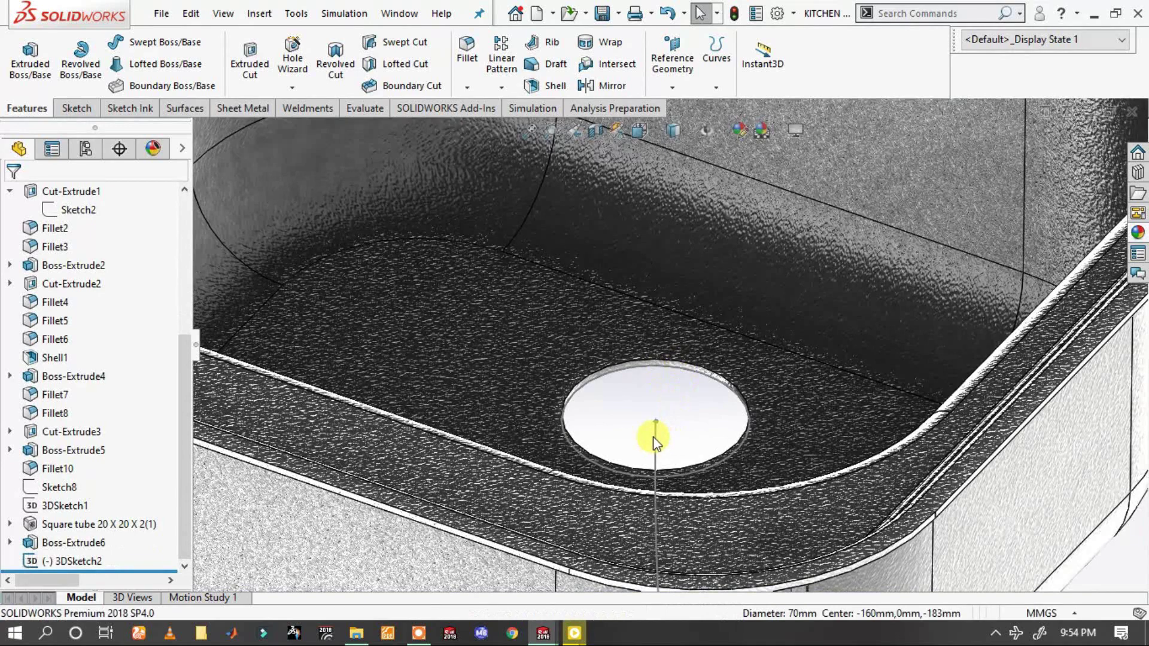
pyautogui.click(652, 436)
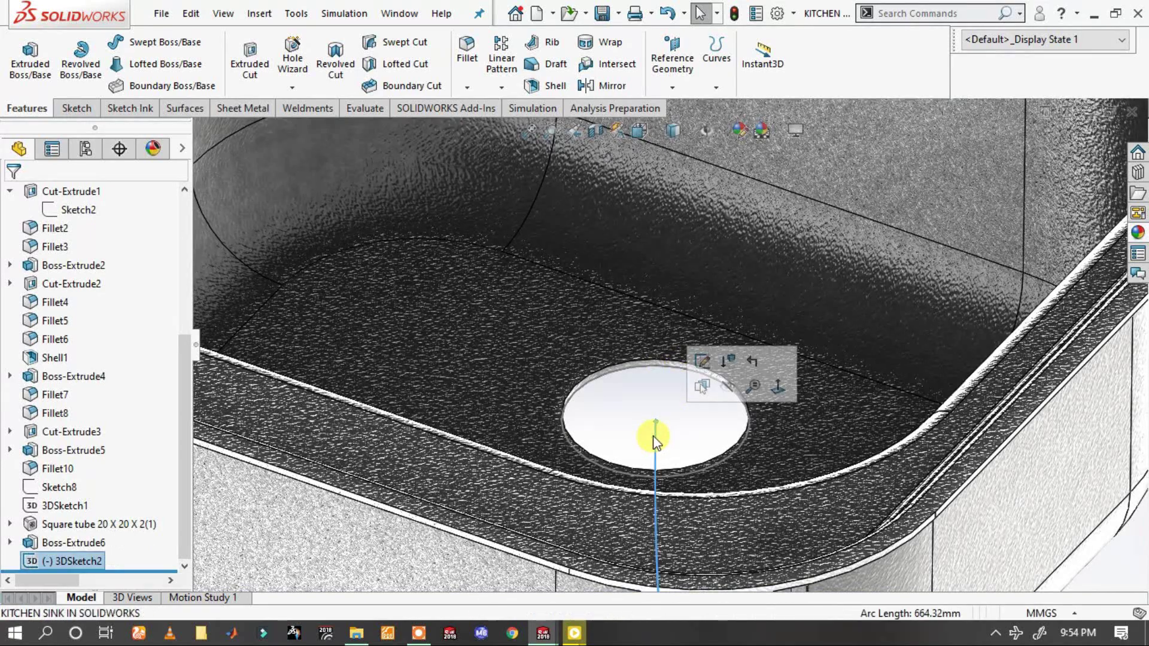
pyautogui.click(688, 411)
pyautogui.click(720, 384)
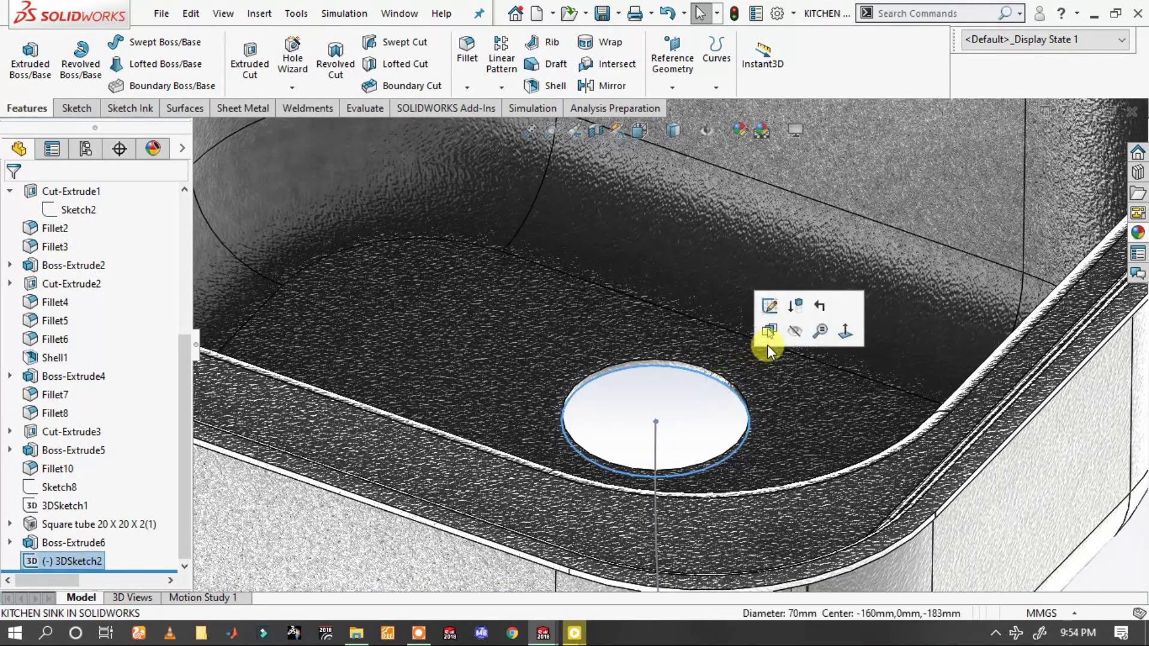
pyautogui.click(770, 307)
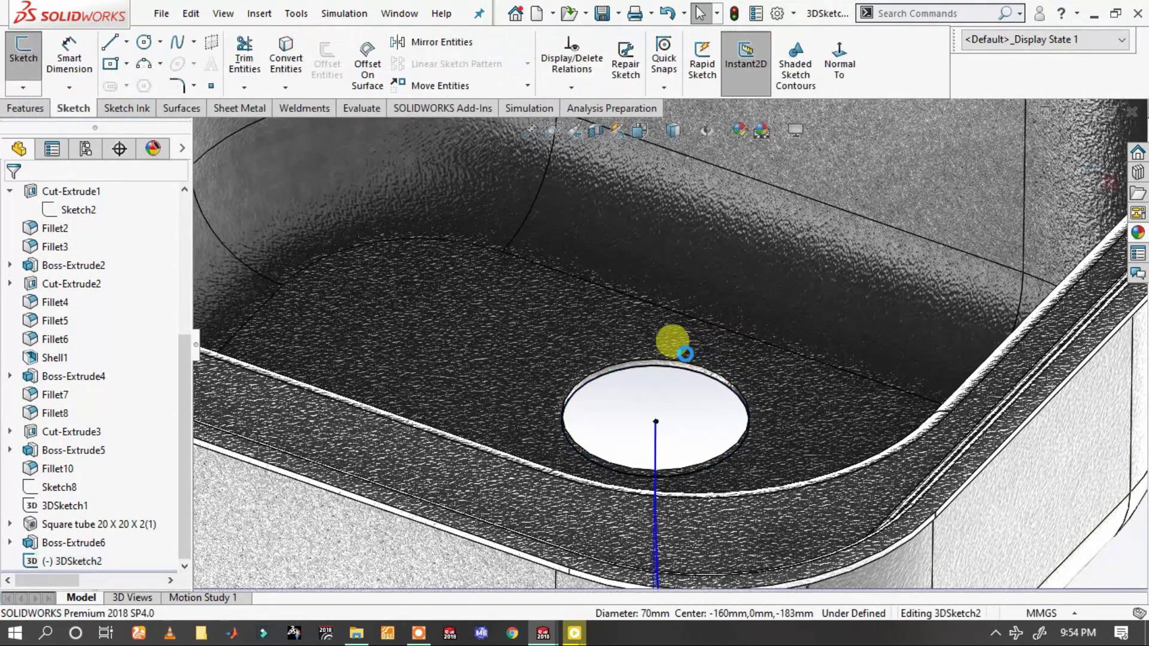
pyautogui.click(673, 369)
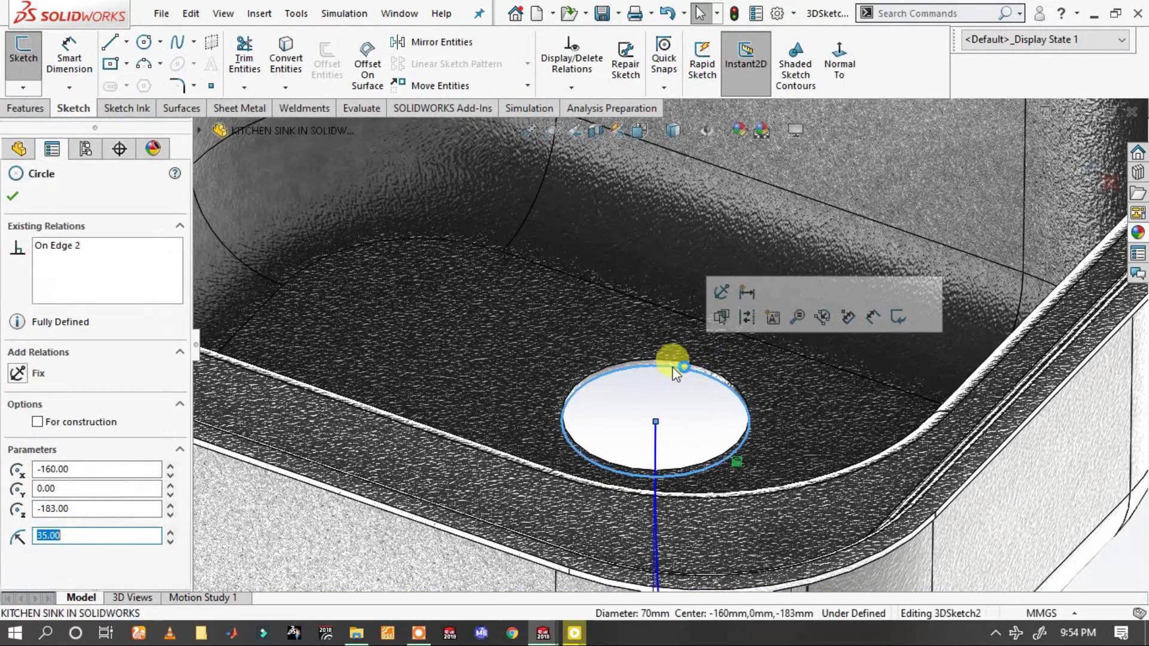
pyautogui.click(705, 380)
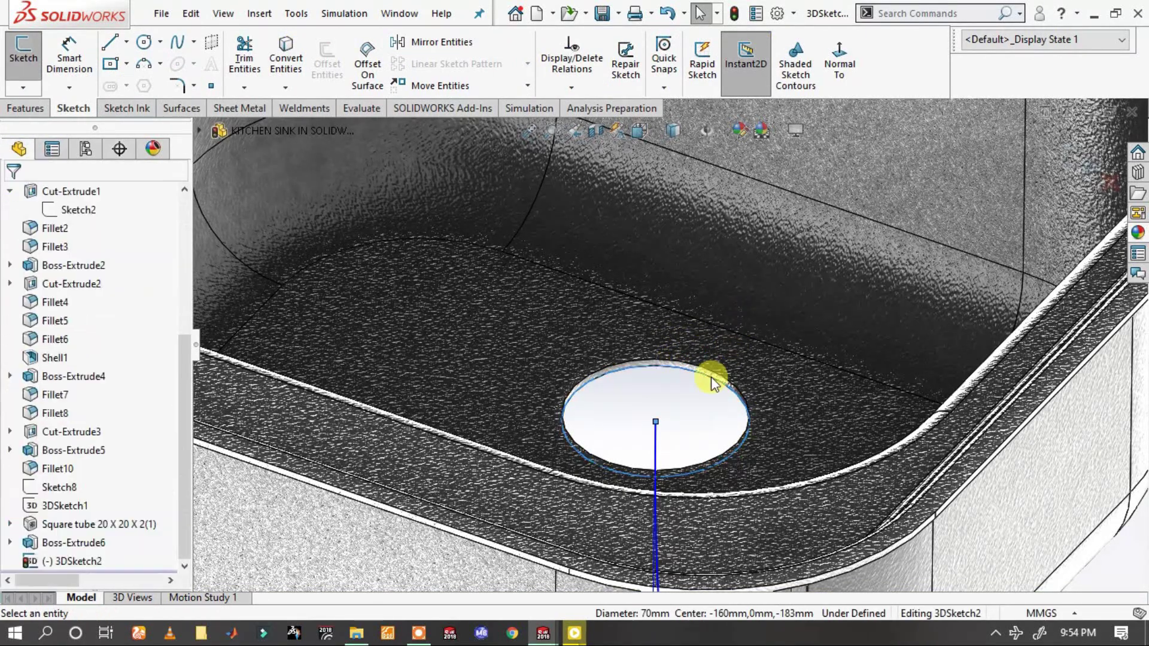
pyautogui.scroll(3, 679, 413)
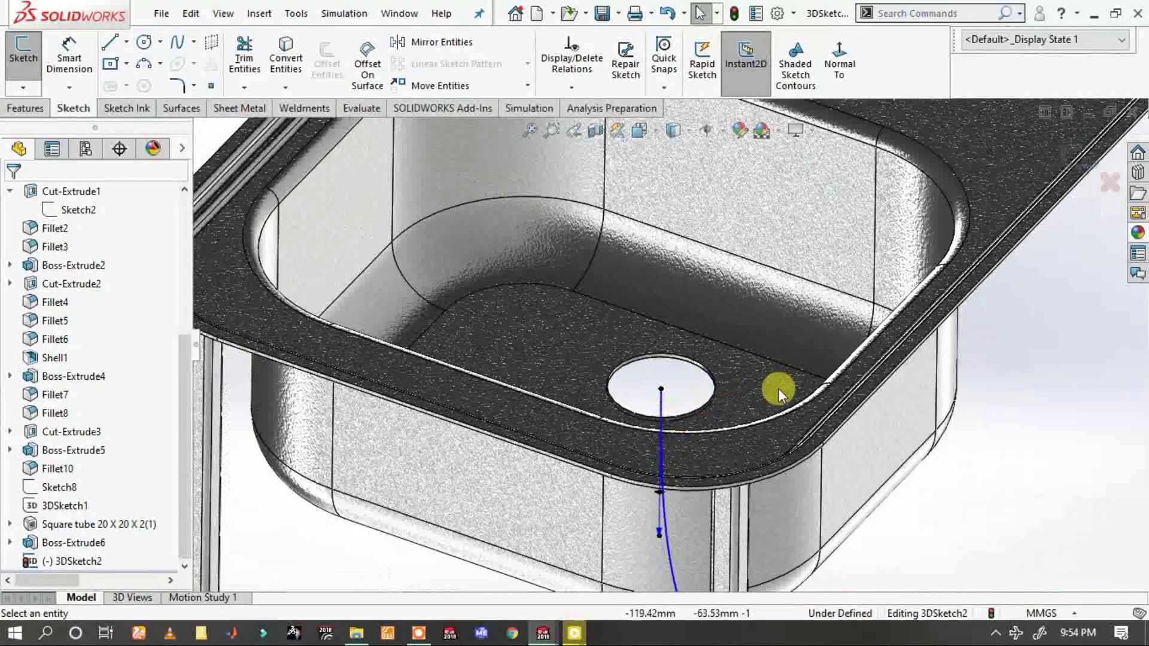
pyautogui.click(1076, 148)
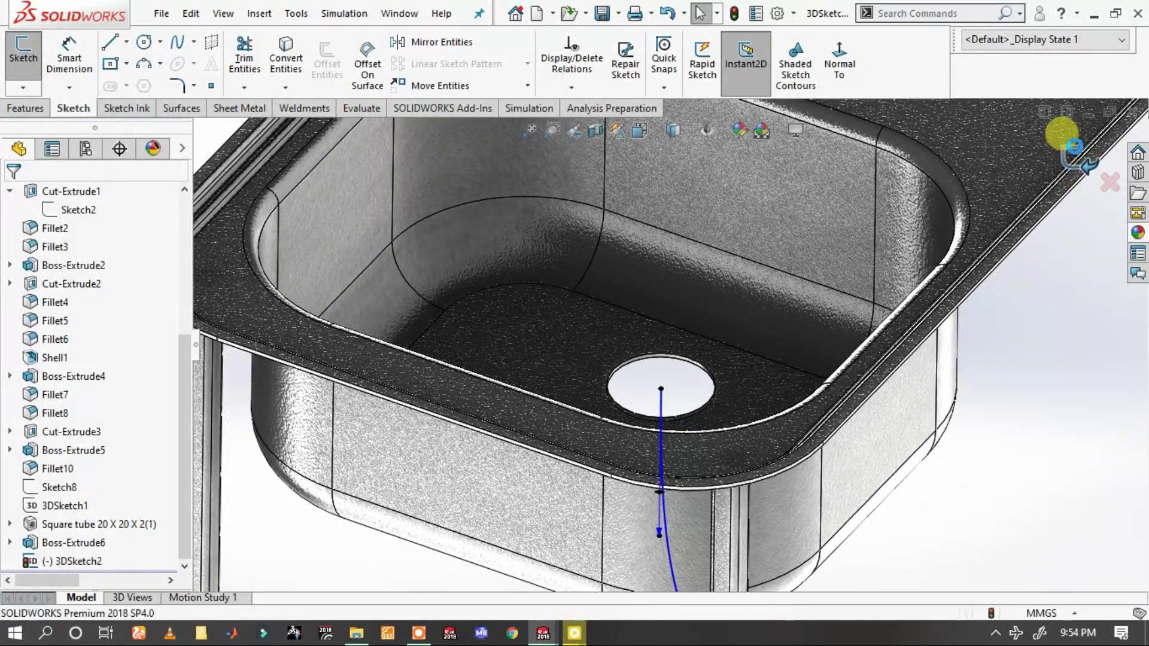
pyautogui.moveTo(733, 409)
pyautogui.mouseDown(button='middle')
pyautogui.moveTo(678, 271)
pyautogui.moveTo(636, 256)
pyautogui.moveTo(649, 393)
pyautogui.mouseUp(button='middle')
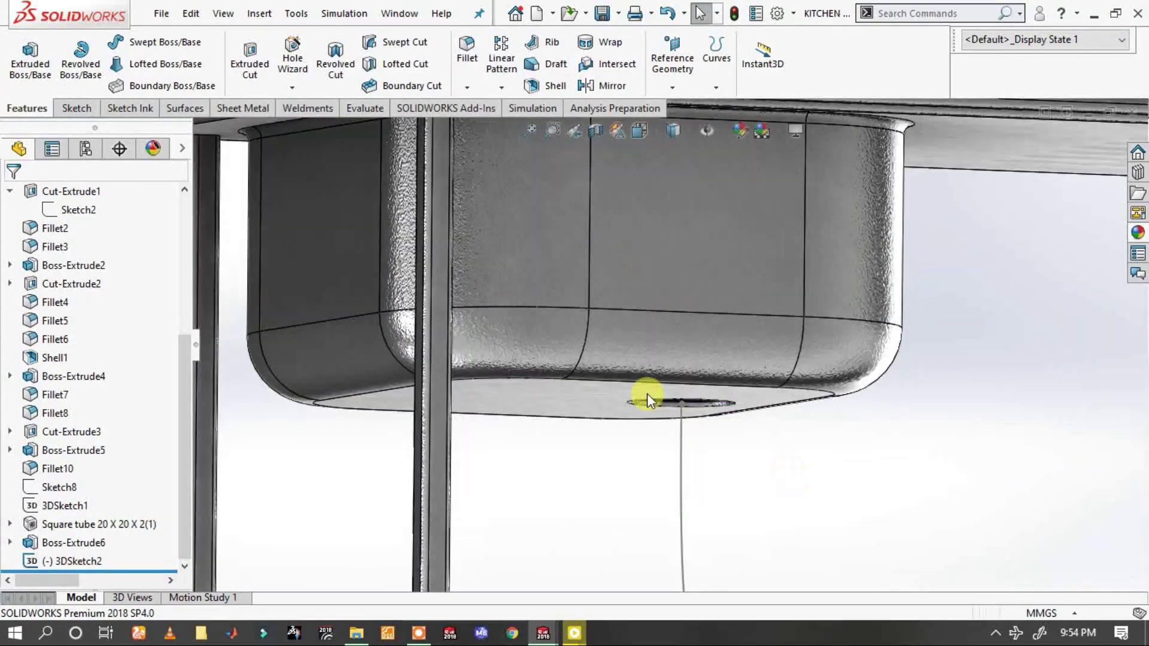
pyautogui.scroll(-3, 648, 392)
pyautogui.scroll(-3, 731, 405)
pyautogui.moveTo(749, 386)
pyautogui.mouseDown(button='middle')
pyautogui.moveTo(736, 349)
pyautogui.moveTo(750, 405)
pyautogui.moveTo(658, 380)
pyautogui.moveTo(569, 374)
pyautogui.moveTo(584, 364)
pyautogui.mouseUp(button='middle')
pyautogui.click(585, 363)
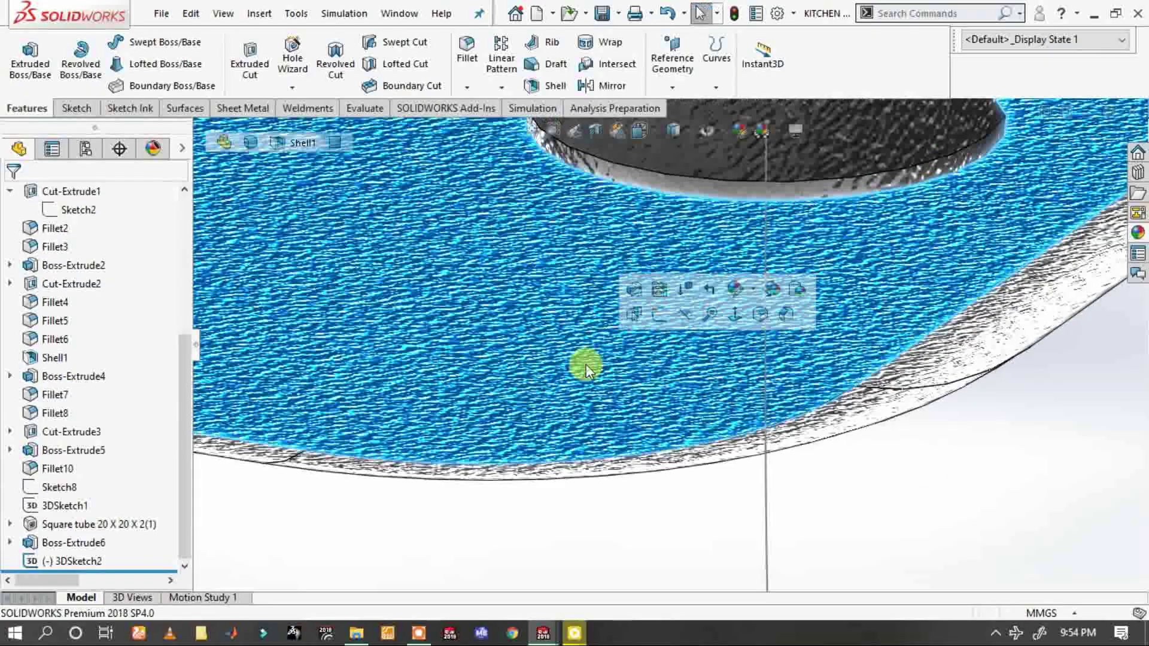
# - Sketch on the bowl's bottom face and convert the drain-hole edge into a 70 mm circle
pyautogui.click(666, 306)
pyautogui.scroll(-3, 707, 347)
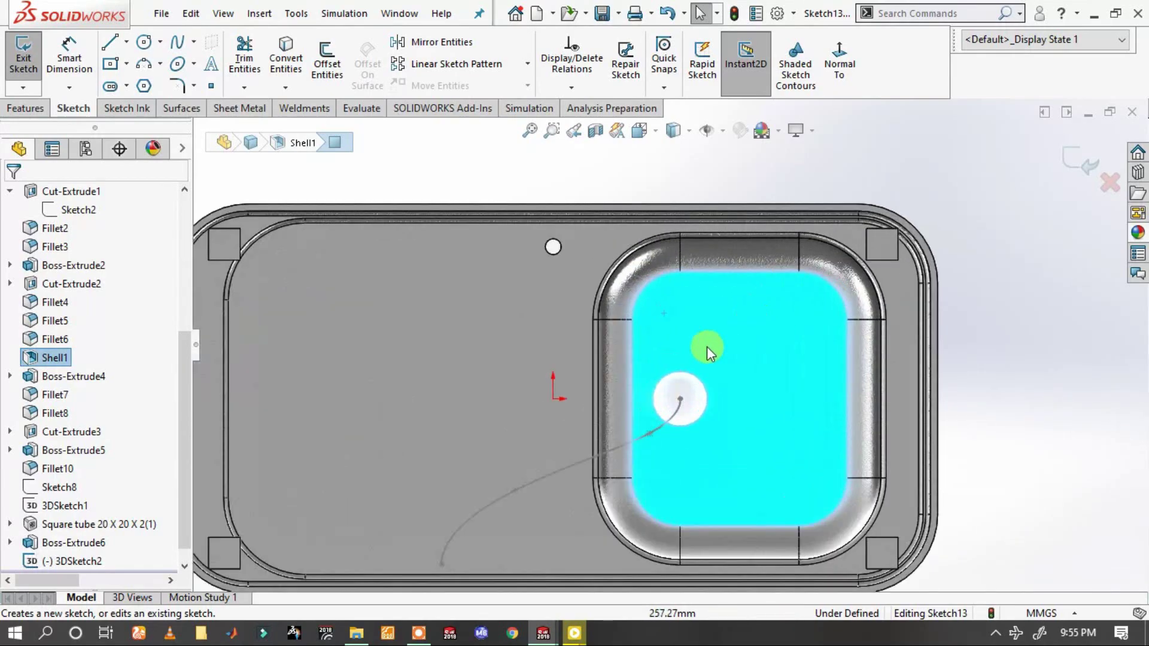
pyautogui.scroll(-3, 702, 442)
pyautogui.scroll(-3, 576, 384)
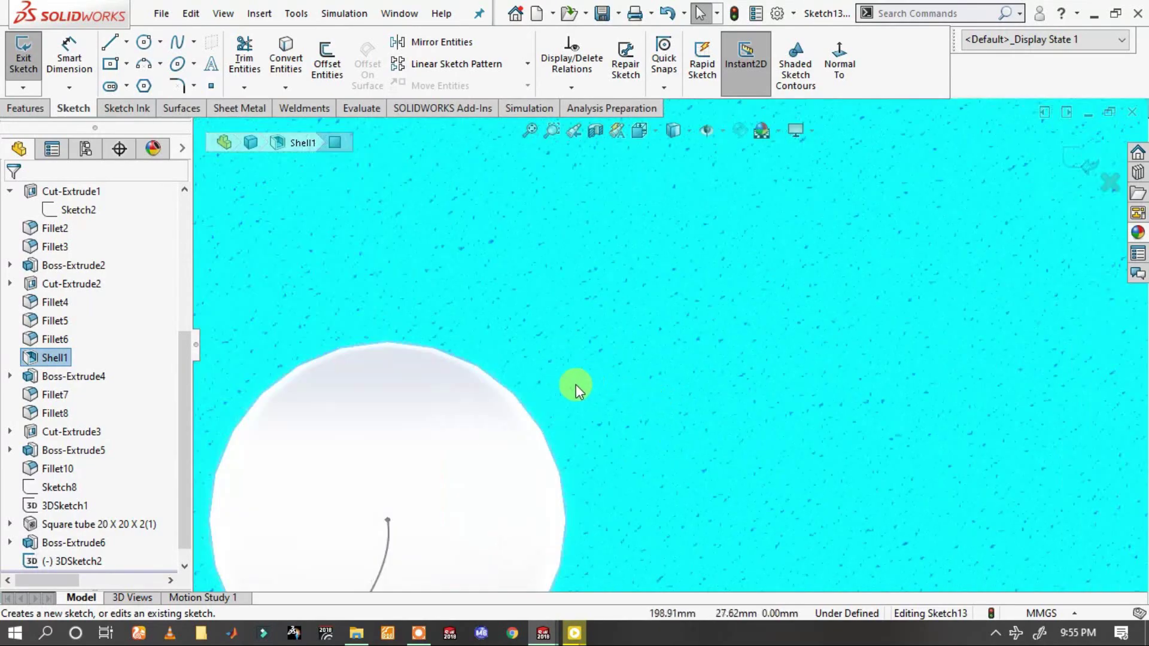
pyautogui.click(534, 421)
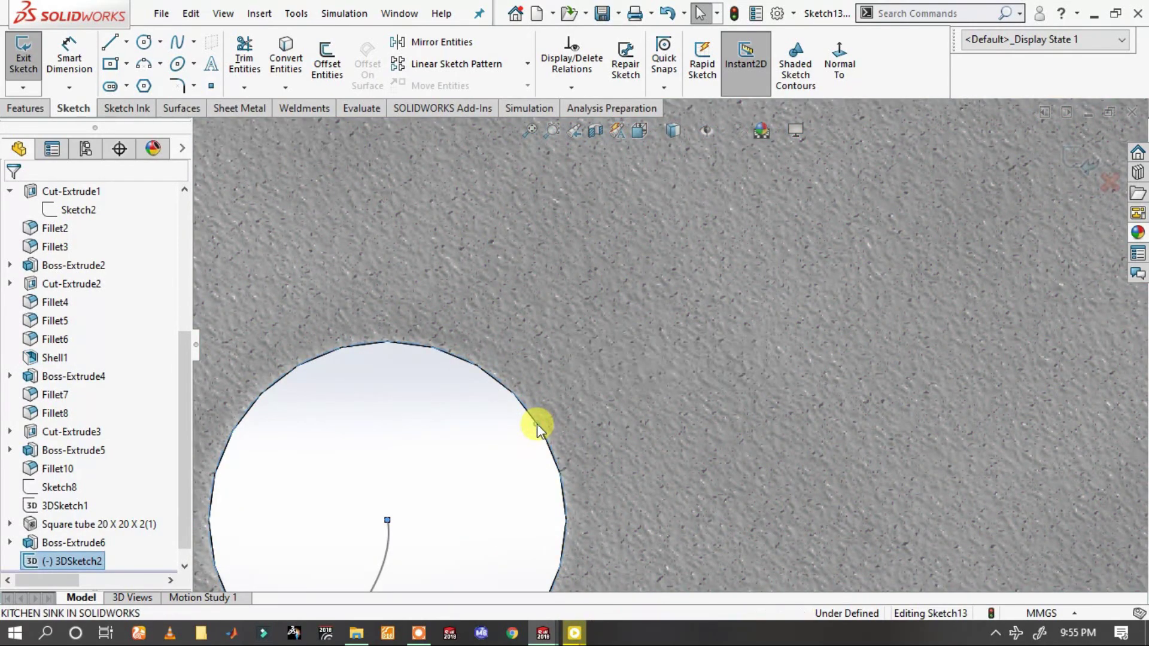
pyautogui.click(286, 60)
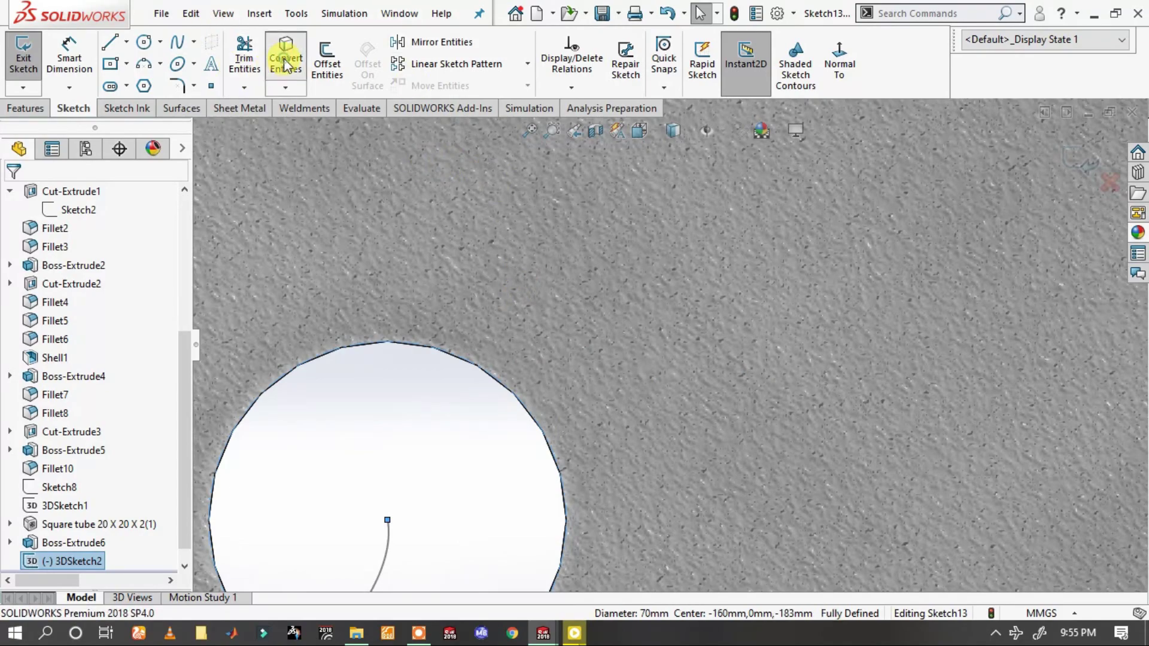
pyautogui.scroll(5, 575, 467)
pyautogui.scroll(5, 583, 453)
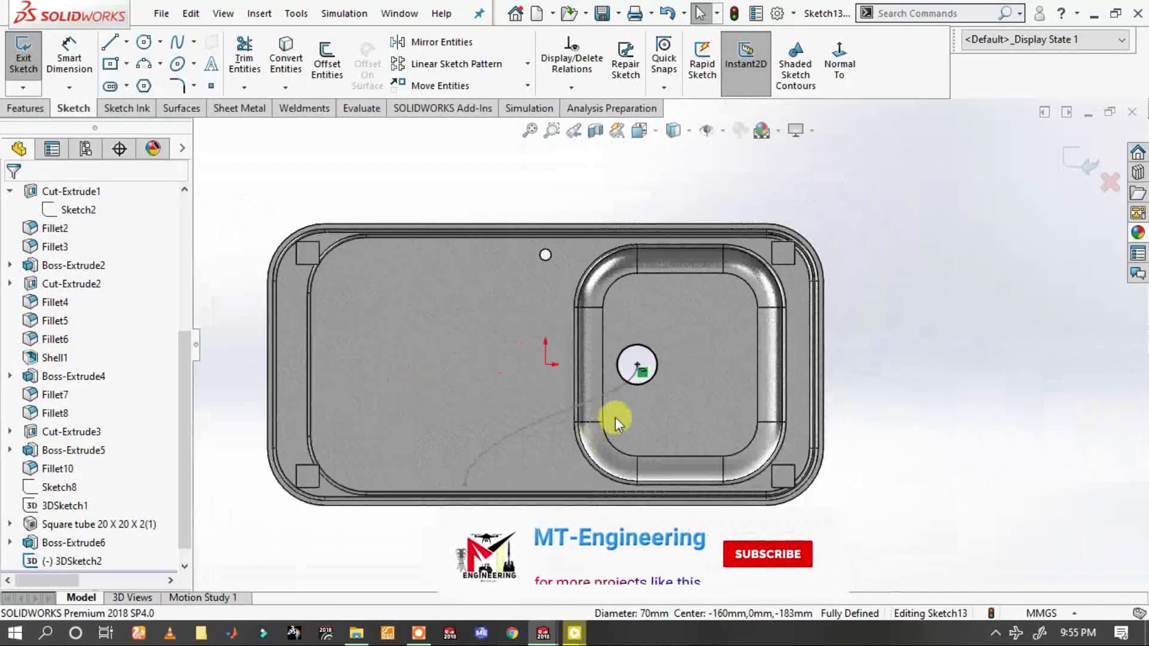
pyautogui.moveTo(585, 367)
pyautogui.mouseDown(button='middle')
pyautogui.moveTo(623, 491)
pyautogui.moveTo(595, 385)
pyautogui.moveTo(735, 297)
pyautogui.mouseUp(button='middle')
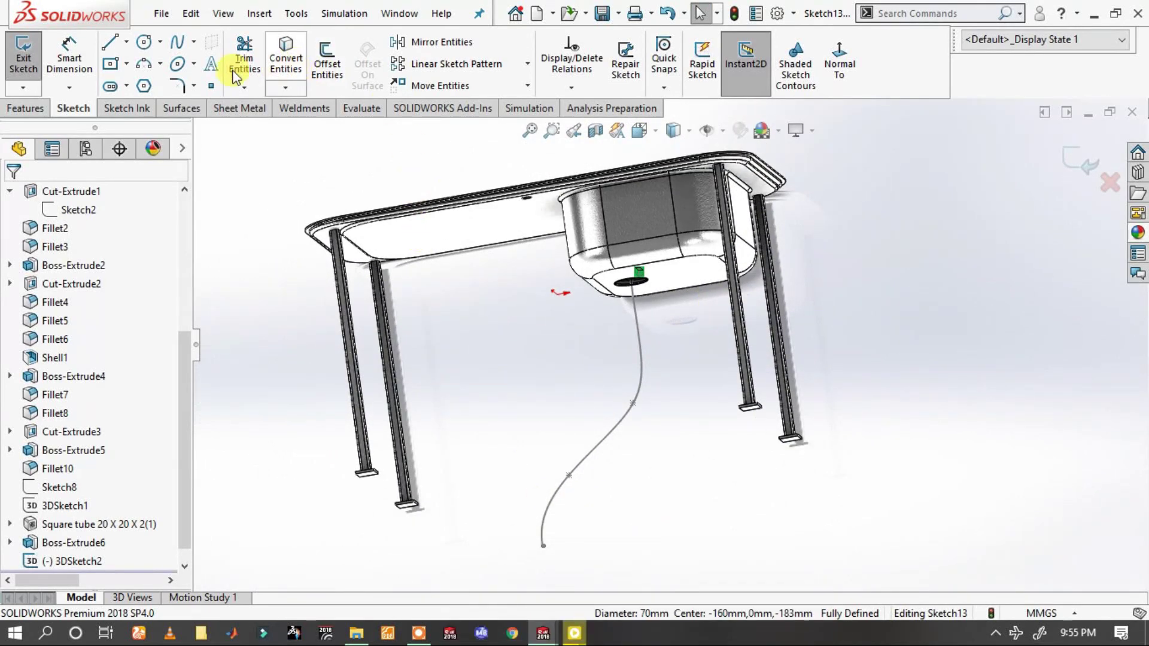
pyautogui.click(39, 111)
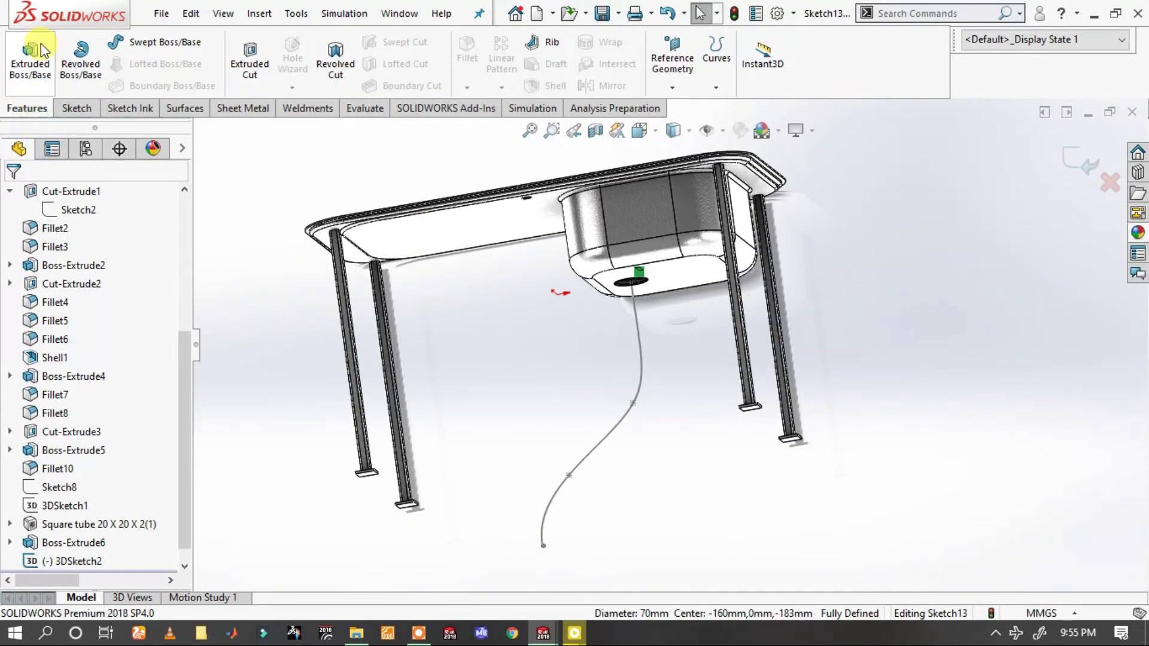
# - Start a drain-pipe sweep and try picking the sketch loop as its profile
pyautogui.click(199, 38)
pyautogui.scroll(-2, 657, 279)
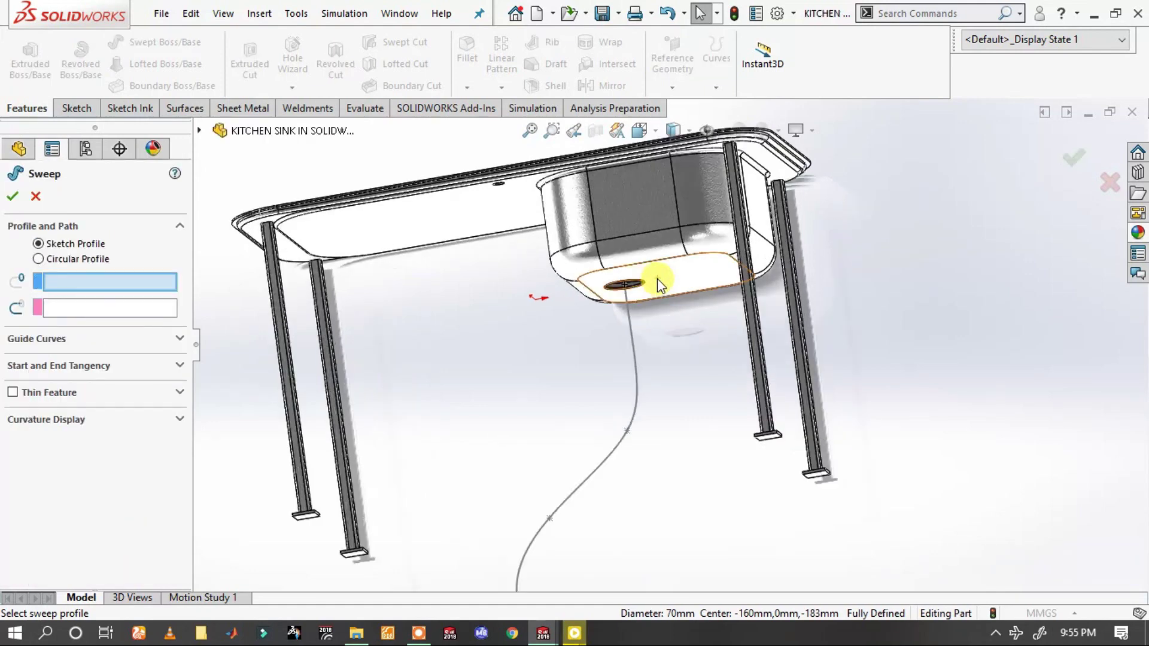
pyautogui.scroll(-2, 654, 288)
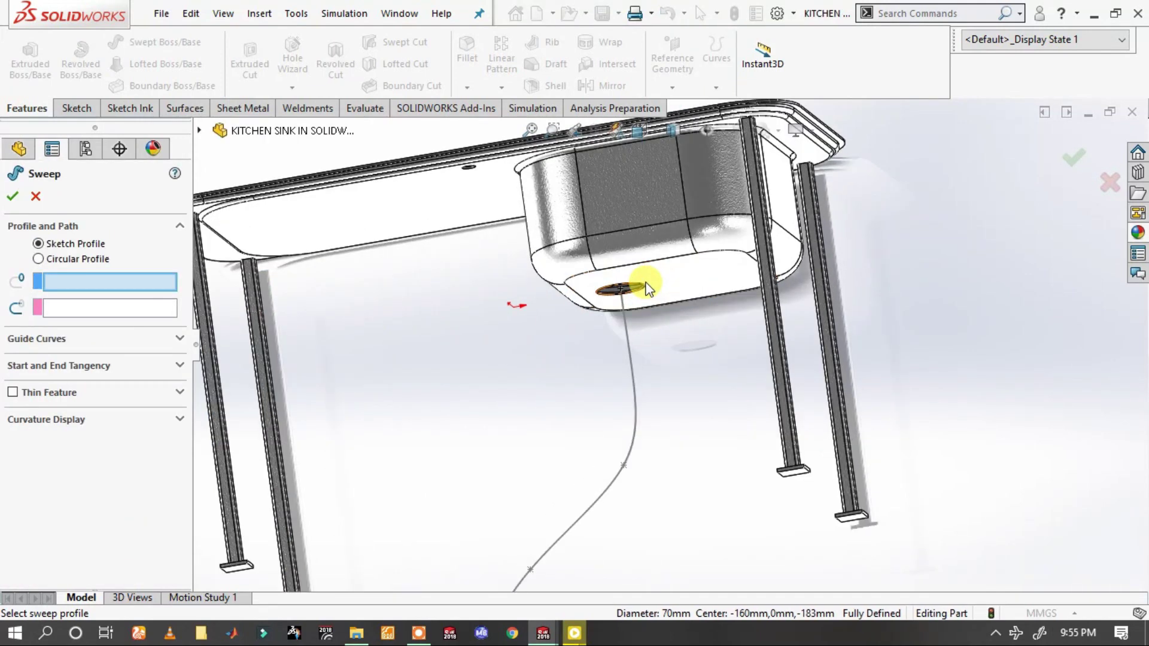
pyautogui.scroll(-3, 631, 298)
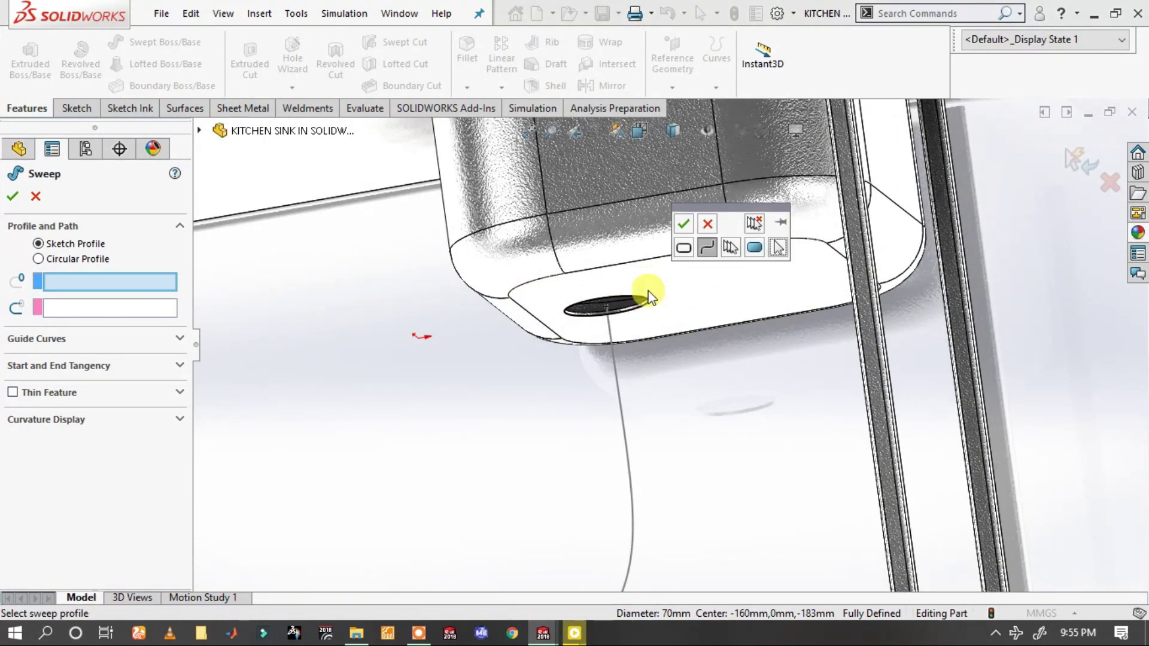
pyautogui.click(700, 245)
pyautogui.click(685, 225)
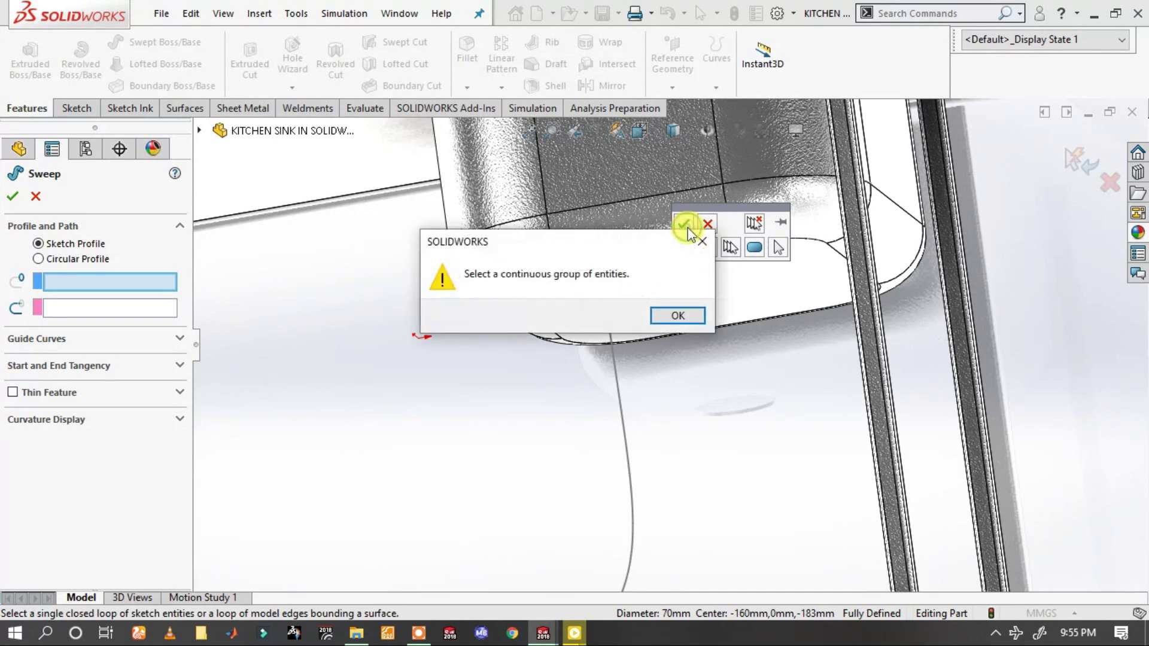
pyautogui.press('Return')
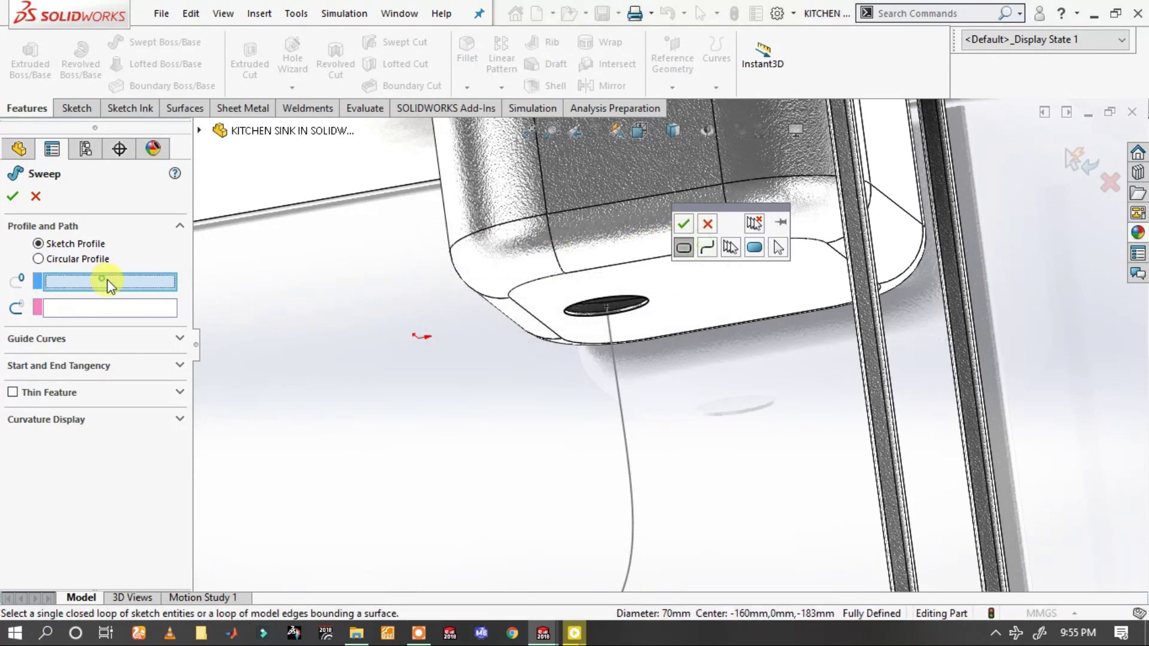
# - Select the vertical path line and switch the sweep to a circular profile
pyautogui.click(686, 340)
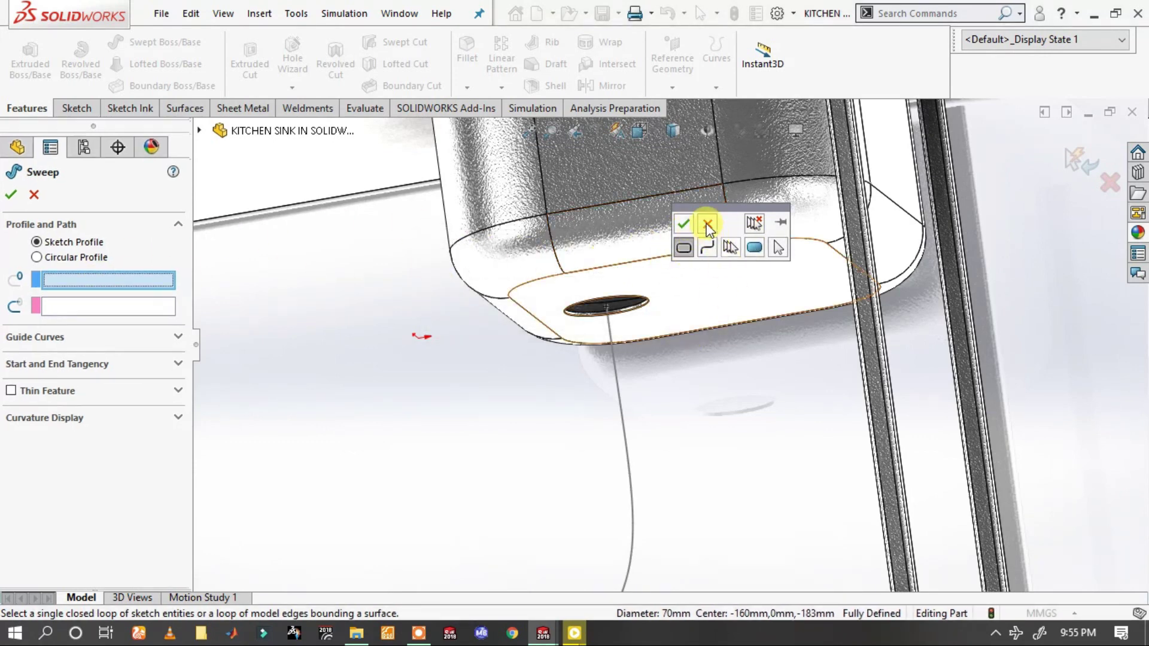
pyautogui.click(708, 225)
pyautogui.scroll(-2, 626, 298)
pyautogui.scroll(-2, 626, 302)
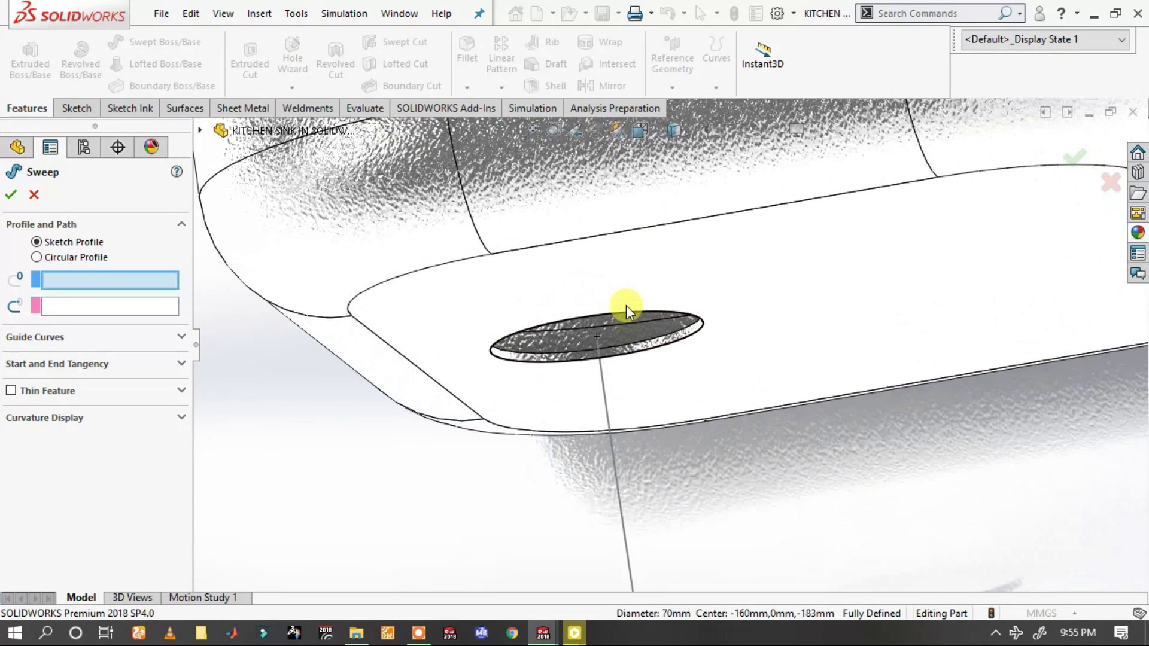
pyautogui.click(600, 352)
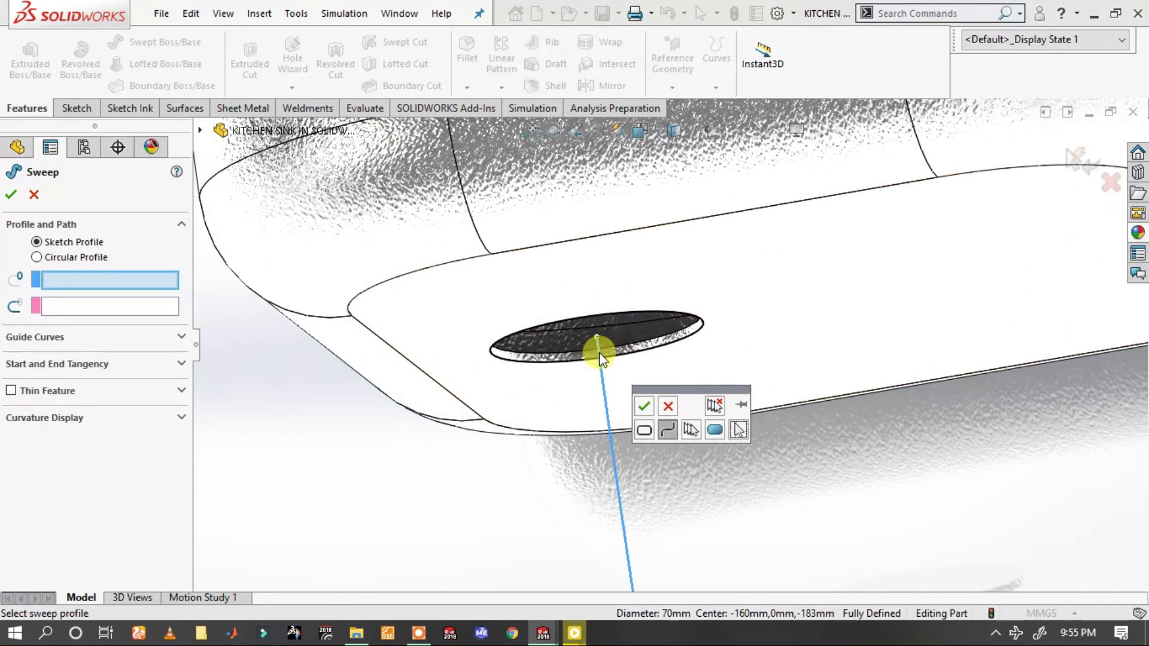
pyautogui.click(643, 409)
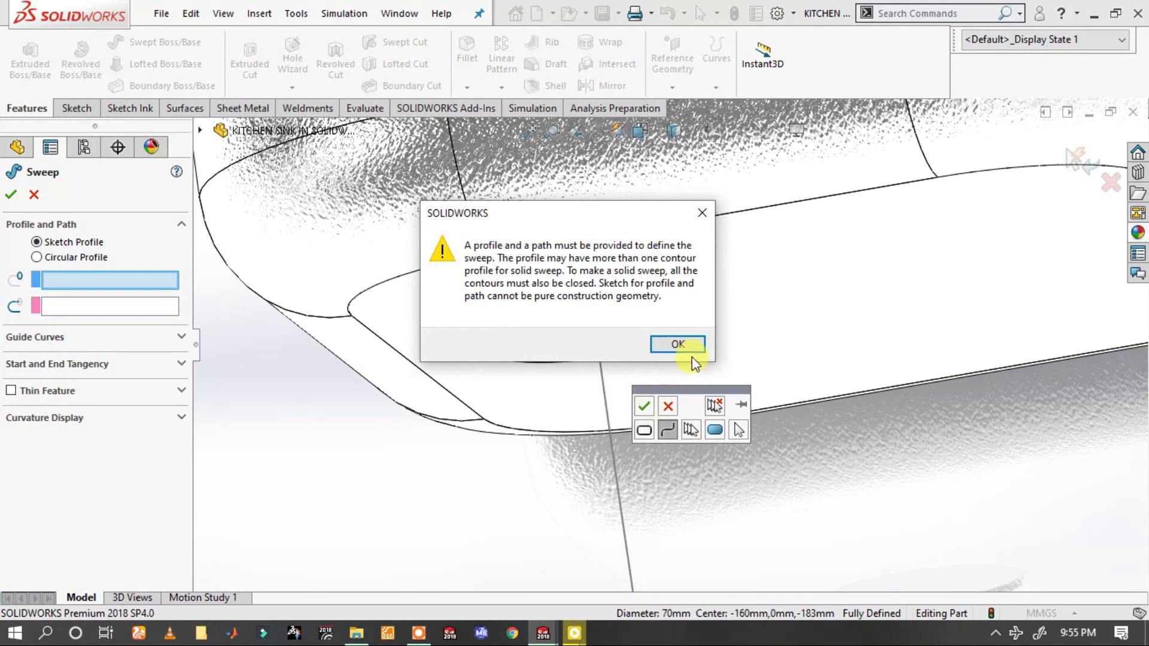
pyautogui.click(686, 344)
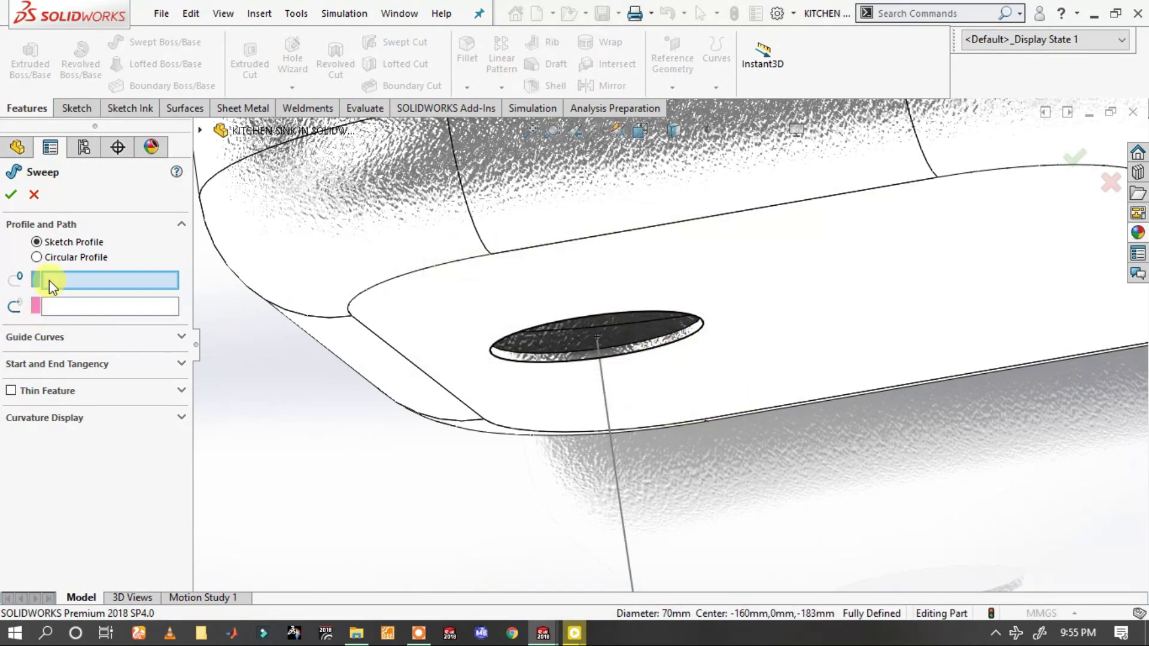
pyautogui.click(52, 258)
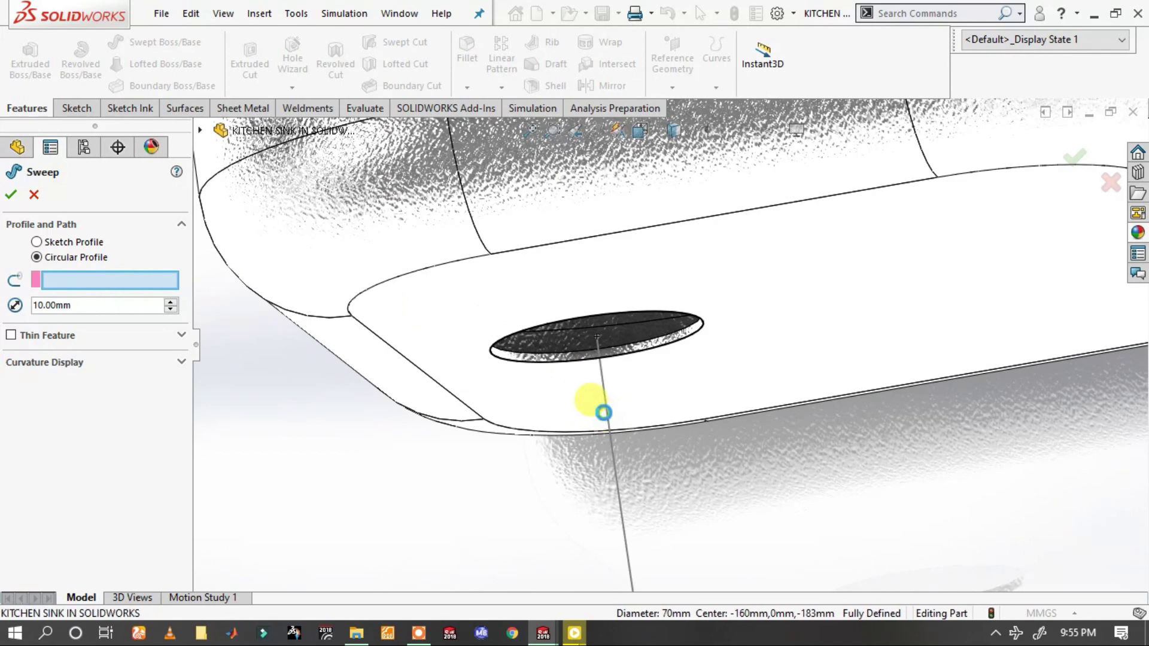
# - Sweep a 75 mm circular pipe along 3DSketch2 as a 1.00 mm thin-walled tube
pyautogui.click(605, 412)
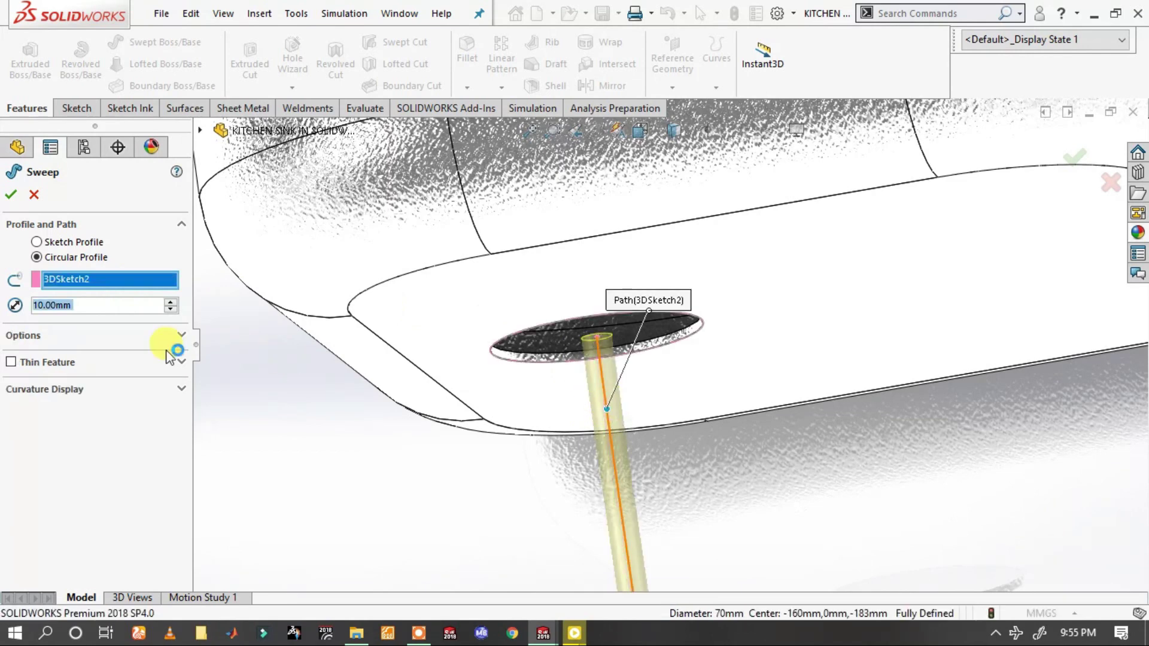
pyautogui.scroll(2, 159, 300)
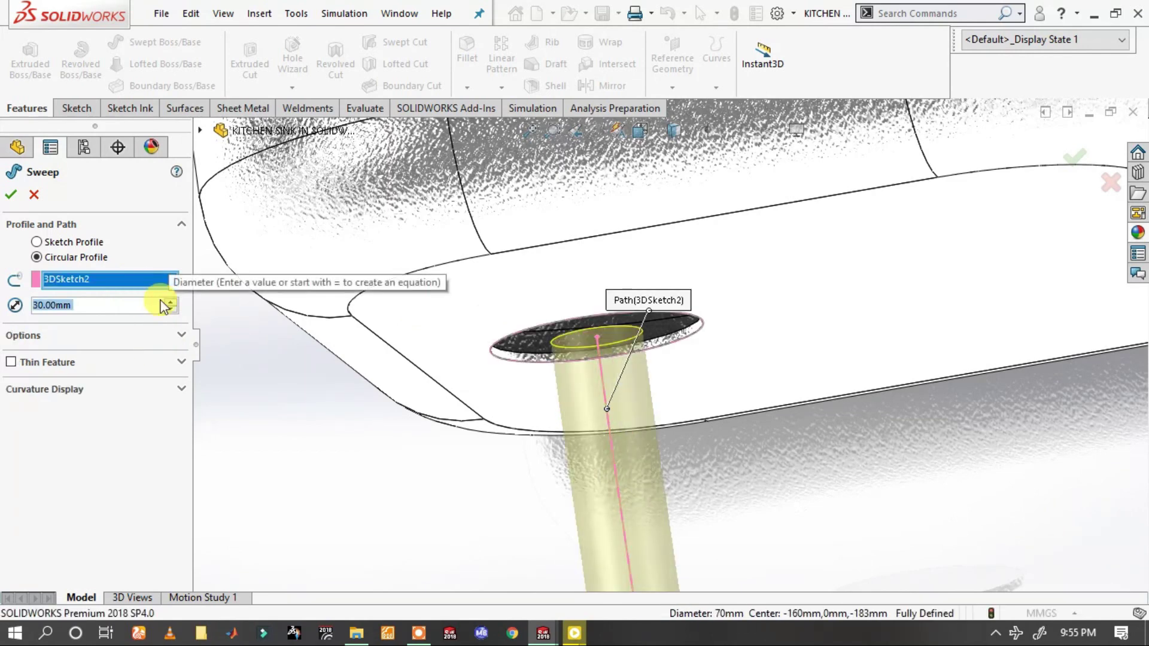
pyautogui.write('75')
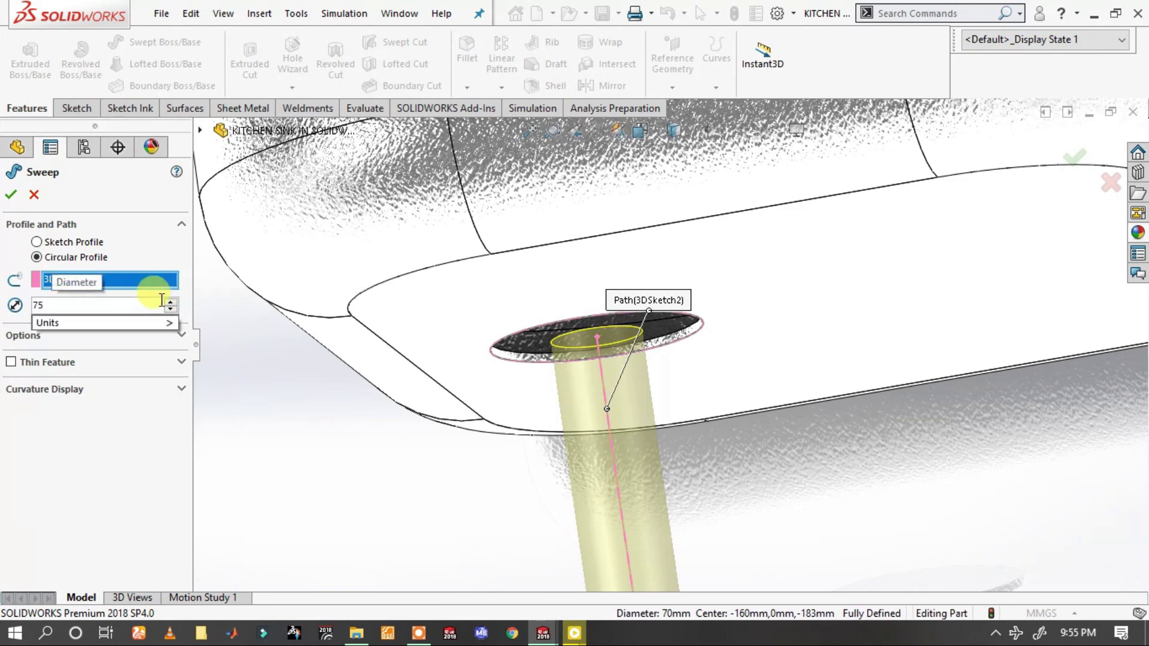
pyautogui.press('Return')
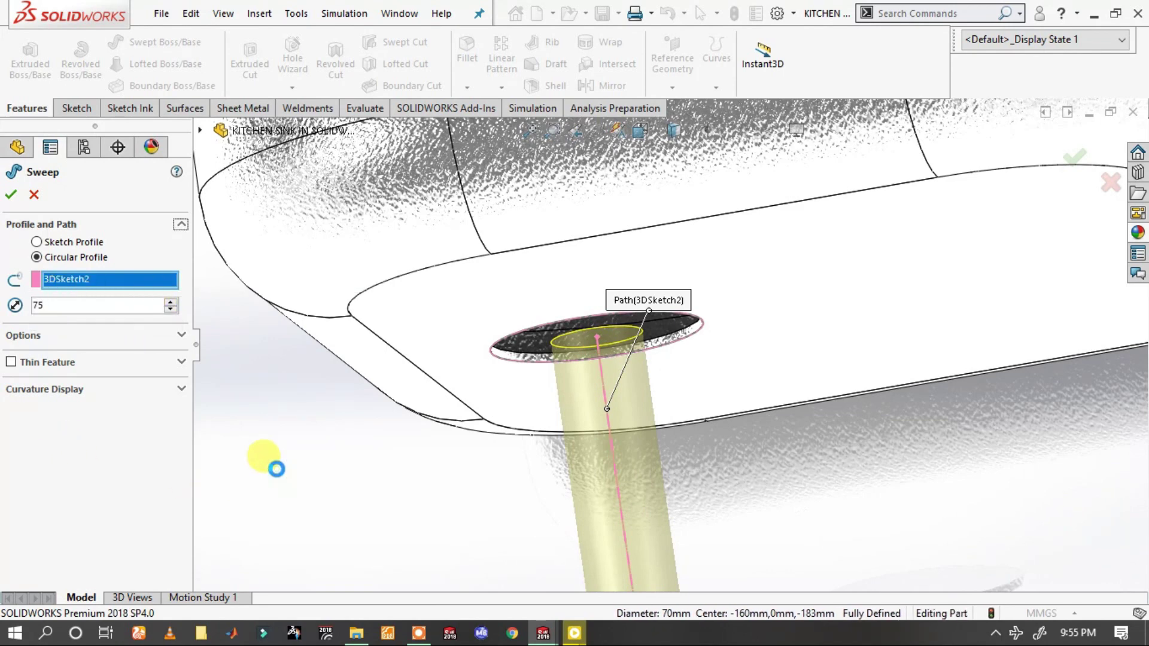
pyautogui.moveTo(435, 392); pyautogui.dragTo(546, 360, button='middle')
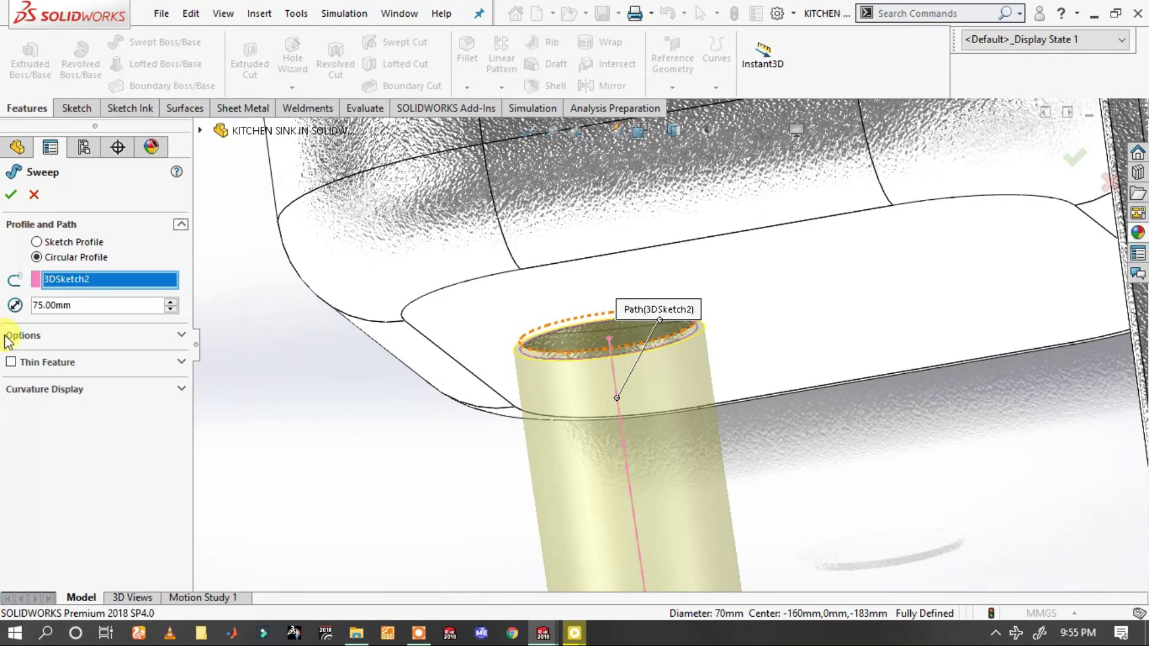
pyautogui.click(57, 362)
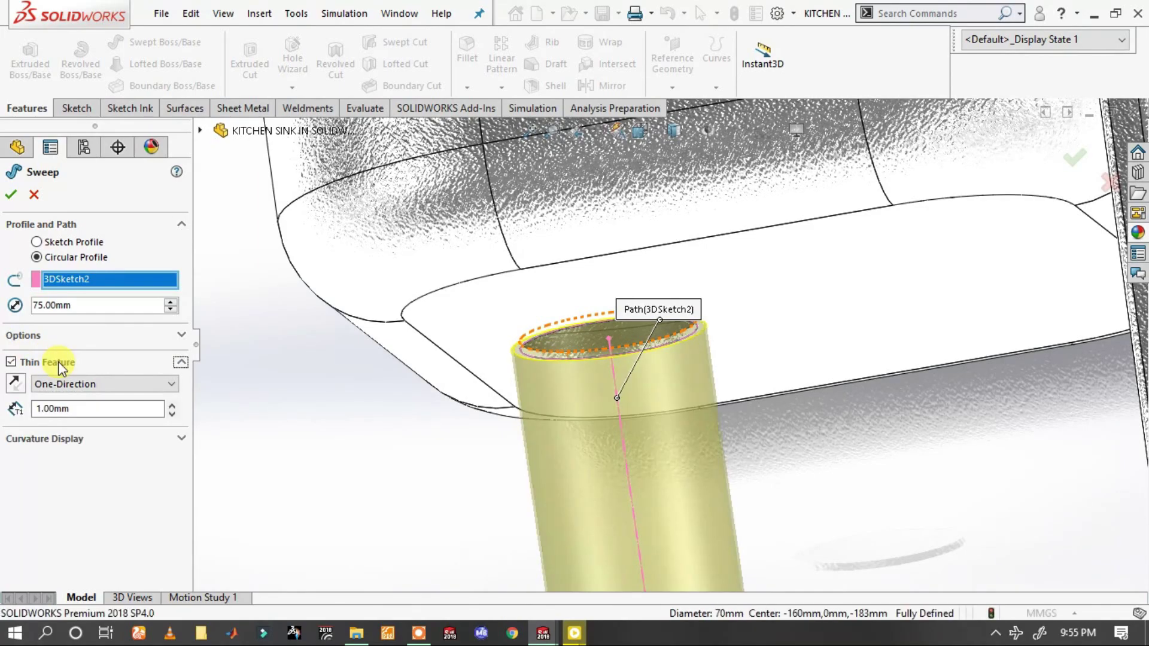
pyautogui.moveTo(535, 366)
pyautogui.mouseDown(button='middle')
pyautogui.moveTo(590, 423)
pyautogui.moveTo(608, 547)
pyautogui.moveTo(604, 530)
pyautogui.mouseUp(button='middle')
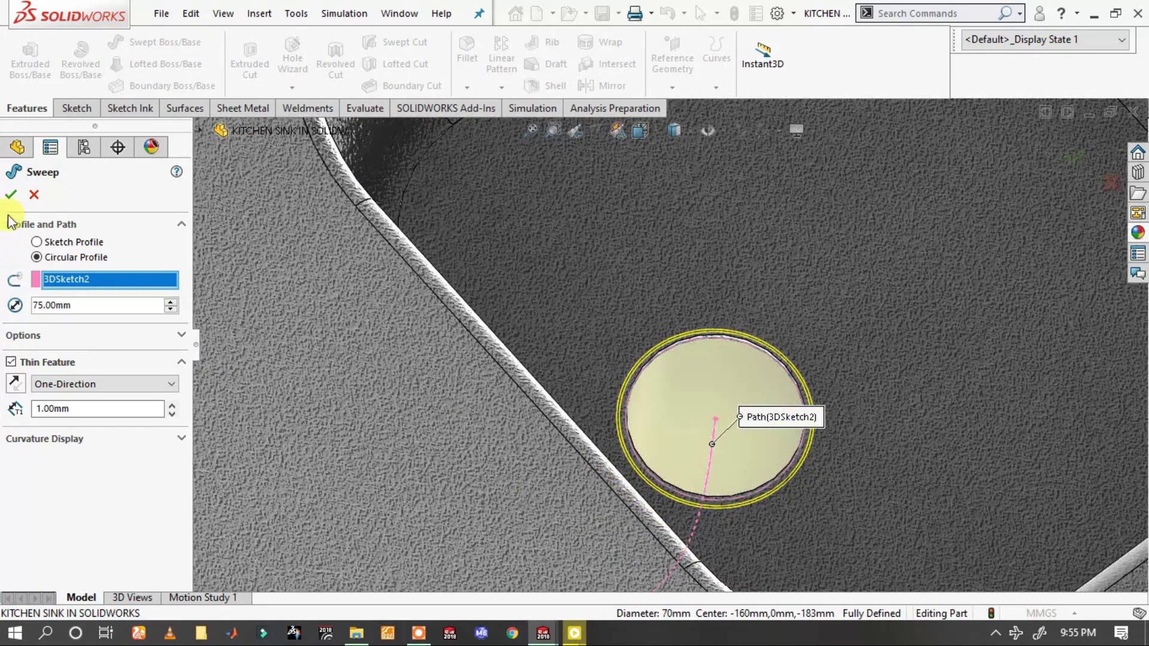
pyautogui.click(10, 194)
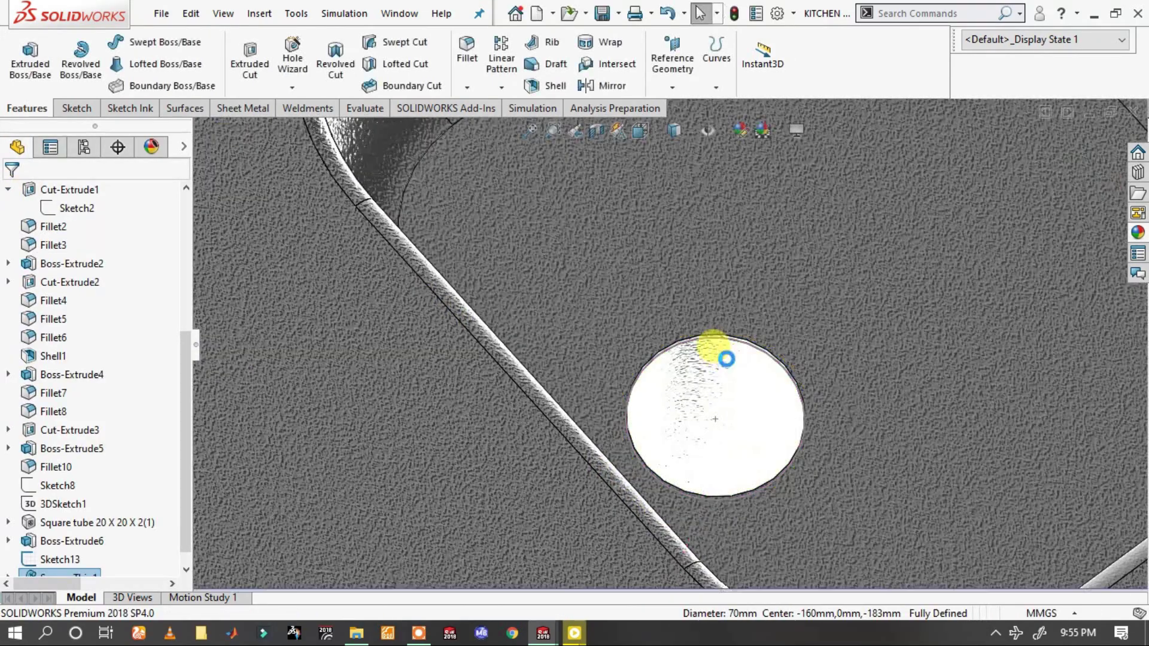
pyautogui.scroll(3, 728, 360)
pyautogui.scroll(3, 742, 390)
pyautogui.scroll(2, 698, 385)
pyautogui.moveTo(630, 422)
pyautogui.mouseDown(button='middle')
pyautogui.moveTo(605, 300)
pyautogui.moveTo(585, 329)
pyautogui.moveTo(611, 346)
pyautogui.mouseUp(button='middle')
pyautogui.scroll(3, 679, 491)
pyautogui.scroll(-5, 670, 443)
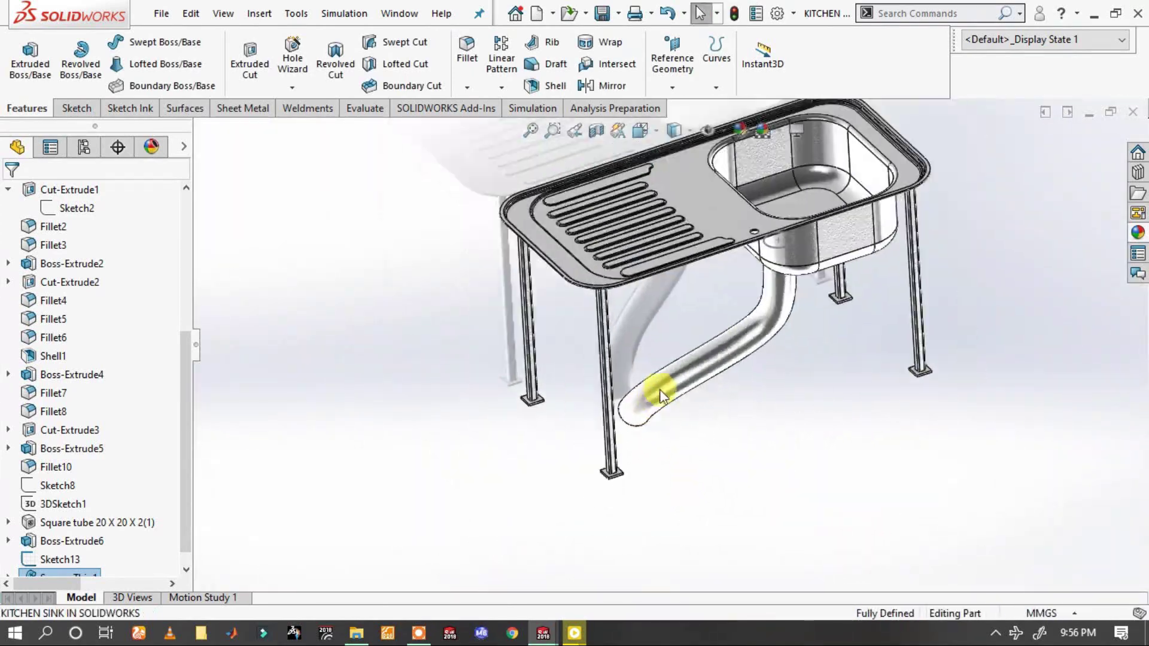
pyautogui.moveTo(662, 389)
pyautogui.mouseDown(button='middle')
pyautogui.moveTo(611, 303)
pyautogui.moveTo(551, 317)
pyautogui.moveTo(581, 380)
pyautogui.moveTo(662, 385)
pyautogui.moveTo(790, 482)
pyautogui.moveTo(800, 547)
pyautogui.moveTo(651, 376)
pyautogui.mouseUp(button='middle')
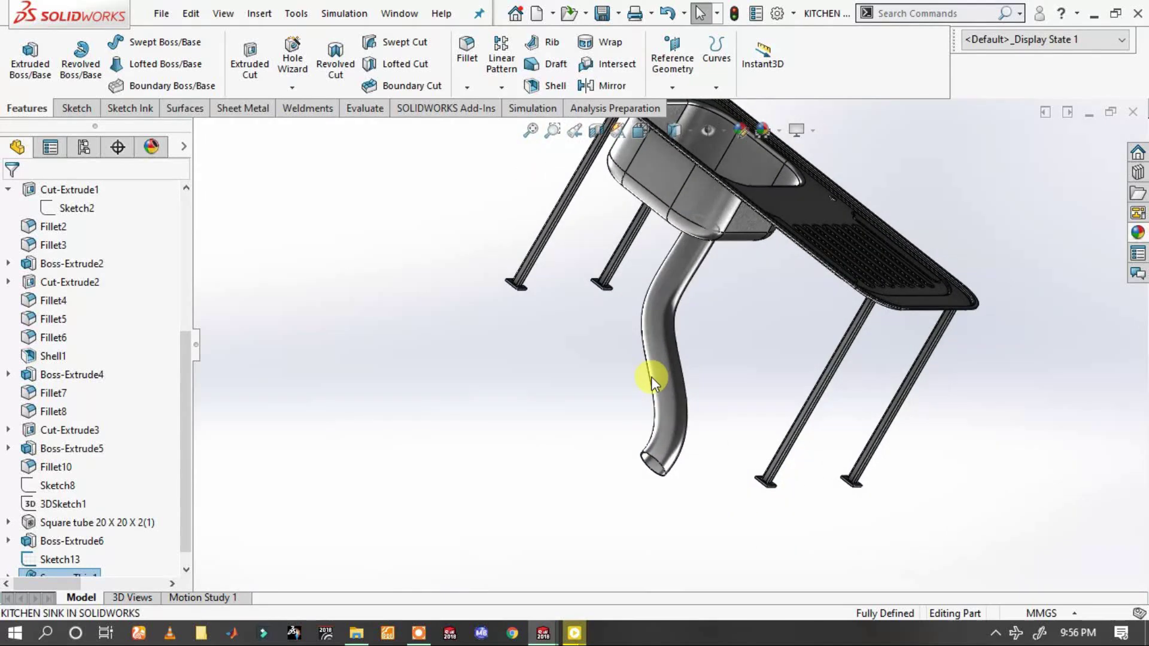
pyautogui.click(675, 410)
pyautogui.click(679, 403)
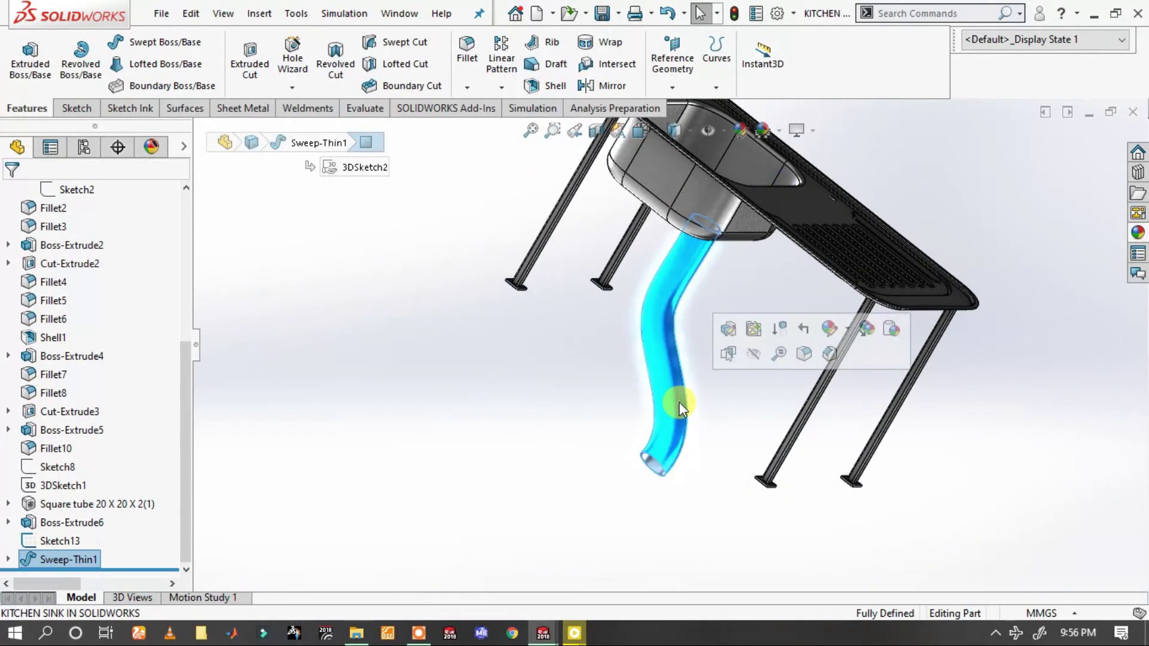
pyautogui.click(893, 329)
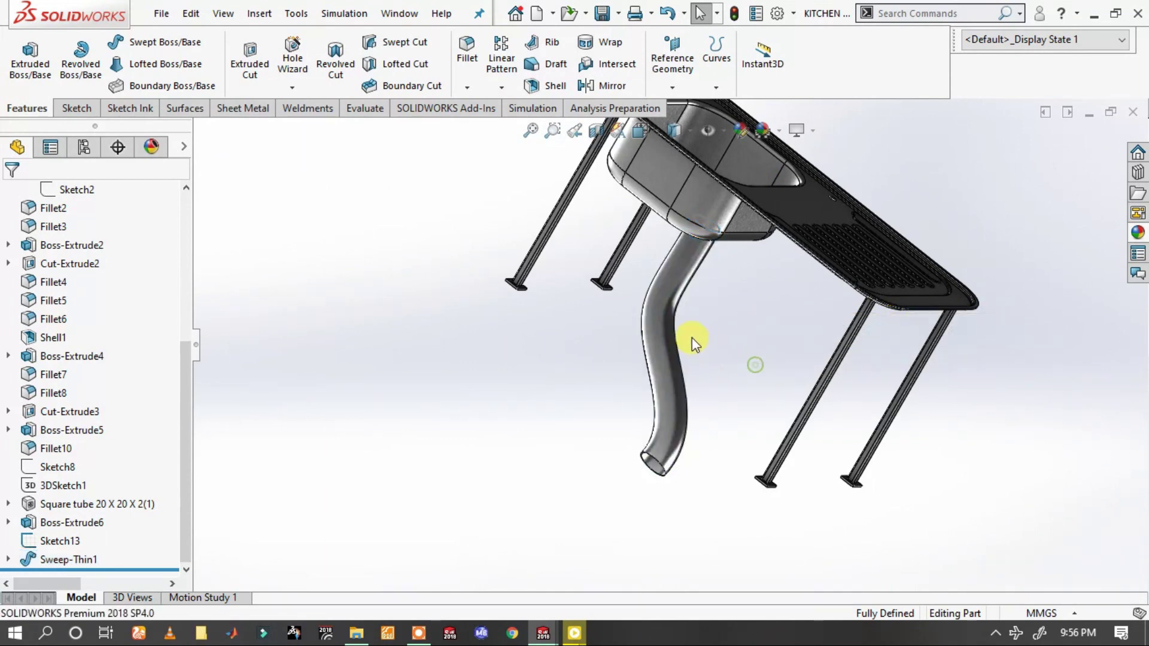
# - Give the Sweep-Thin1 drain pipe a dark grey appearance
pyautogui.click(666, 322)
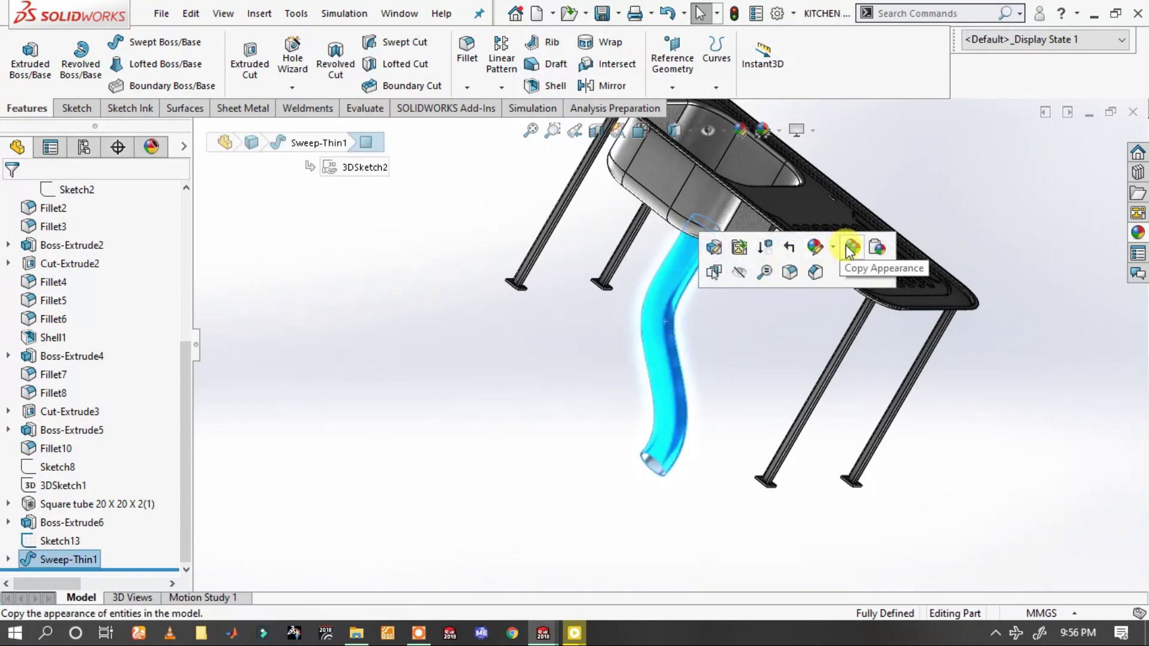
pyautogui.click(814, 246)
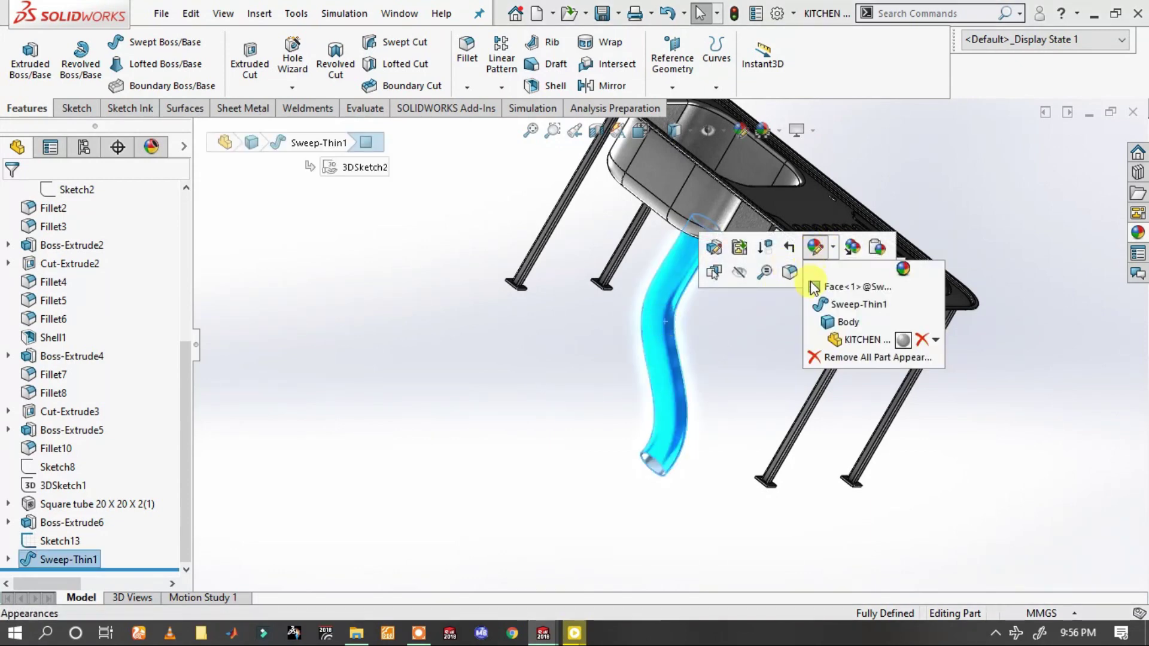
pyautogui.click(834, 292)
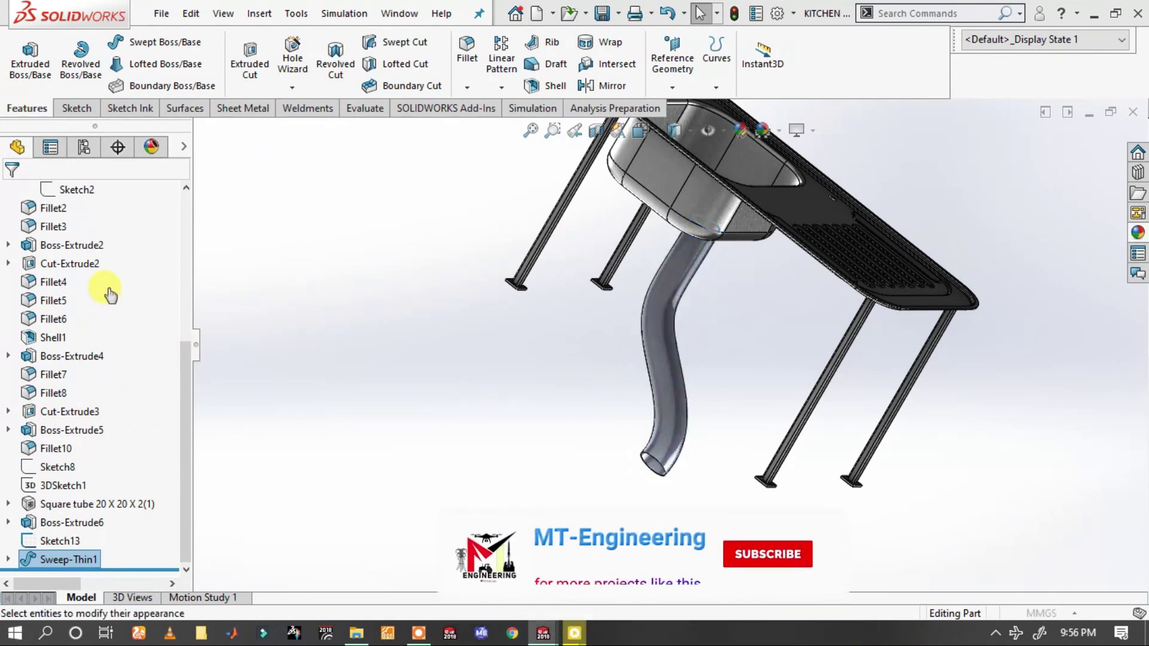
pyautogui.press('Escape')
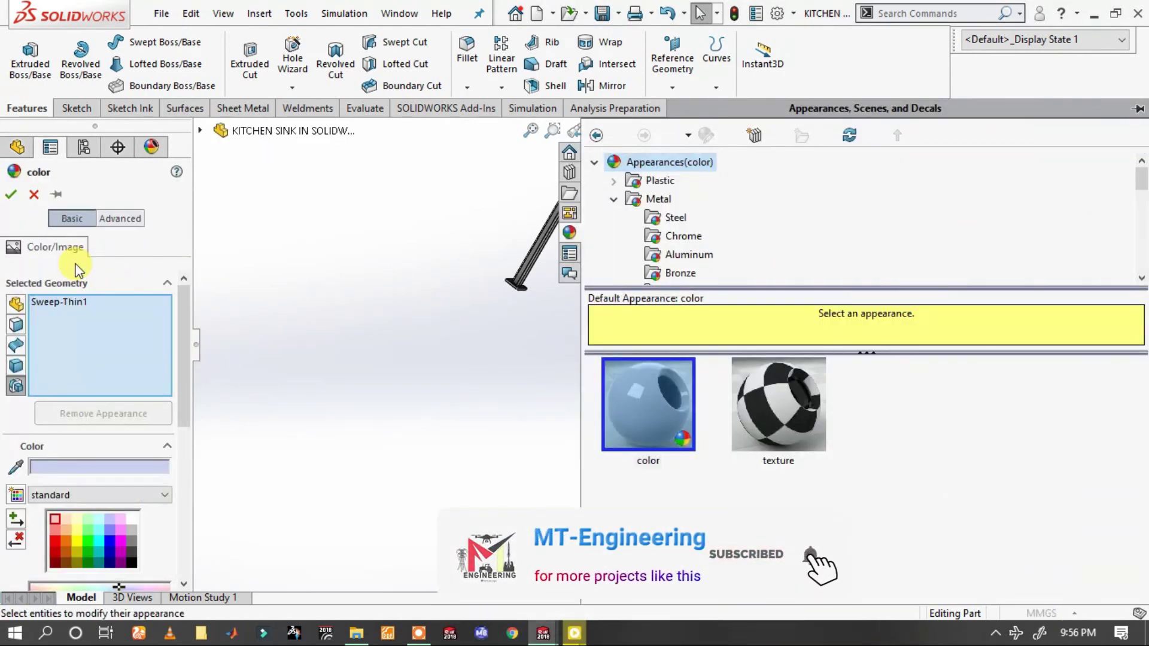
pyautogui.click(133, 554)
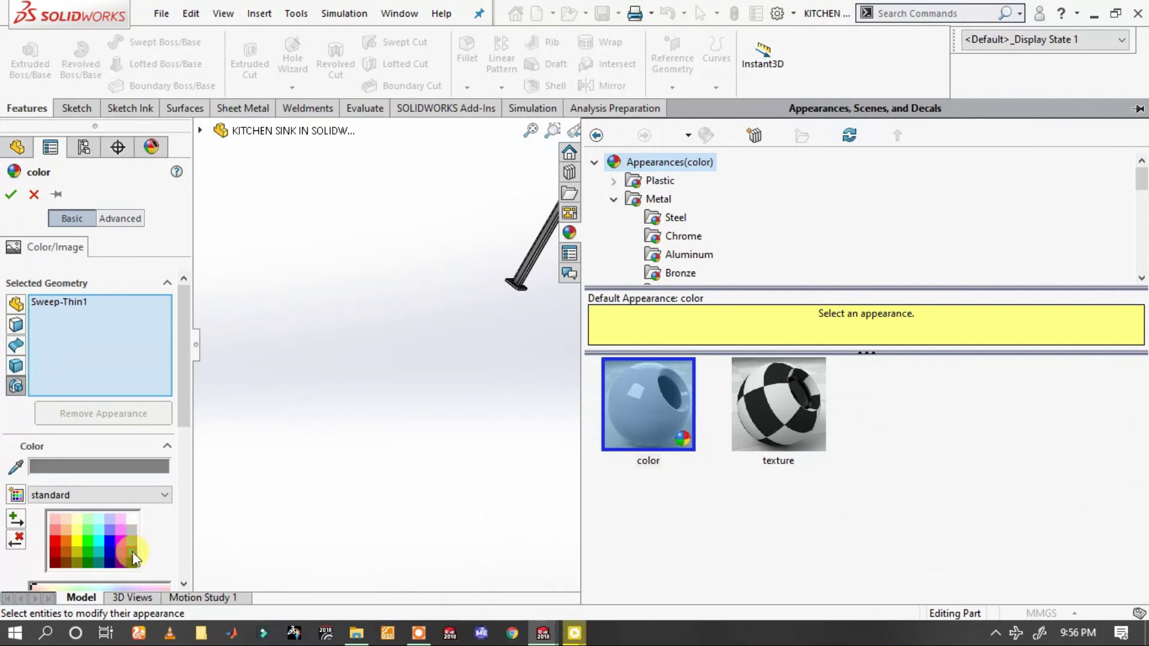
pyautogui.click(10, 195)
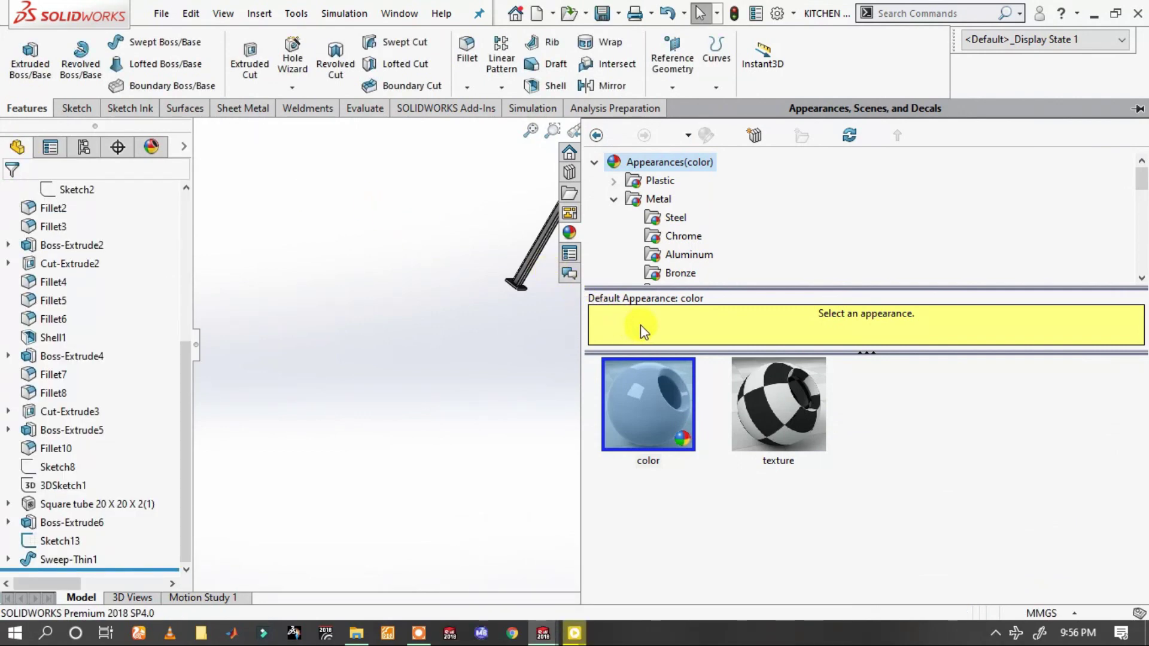
pyautogui.moveTo(588, 317)
pyautogui.mouseDown(button='middle')
pyautogui.moveTo(711, 241)
pyautogui.moveTo(590, 162)
pyautogui.moveTo(624, 205)
pyautogui.mouseUp(button='middle')
pyautogui.click(750, 253)
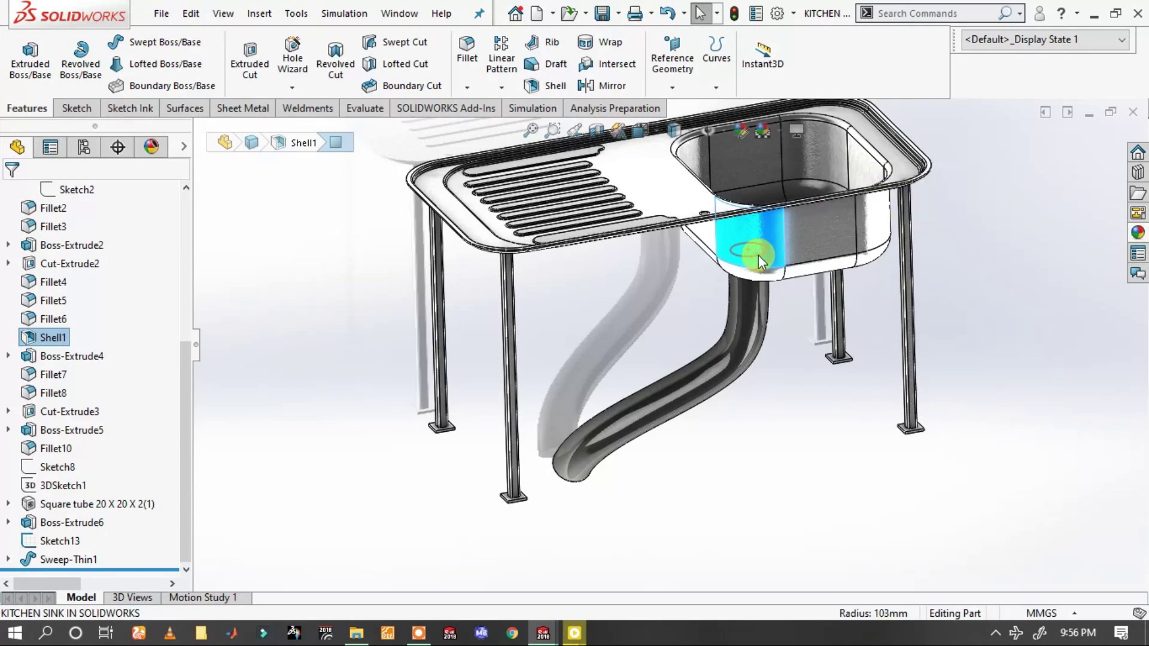
# - Fillet the drain hole's rim edge in the basin with a 1.5 mm radius
pyautogui.click(759, 254)
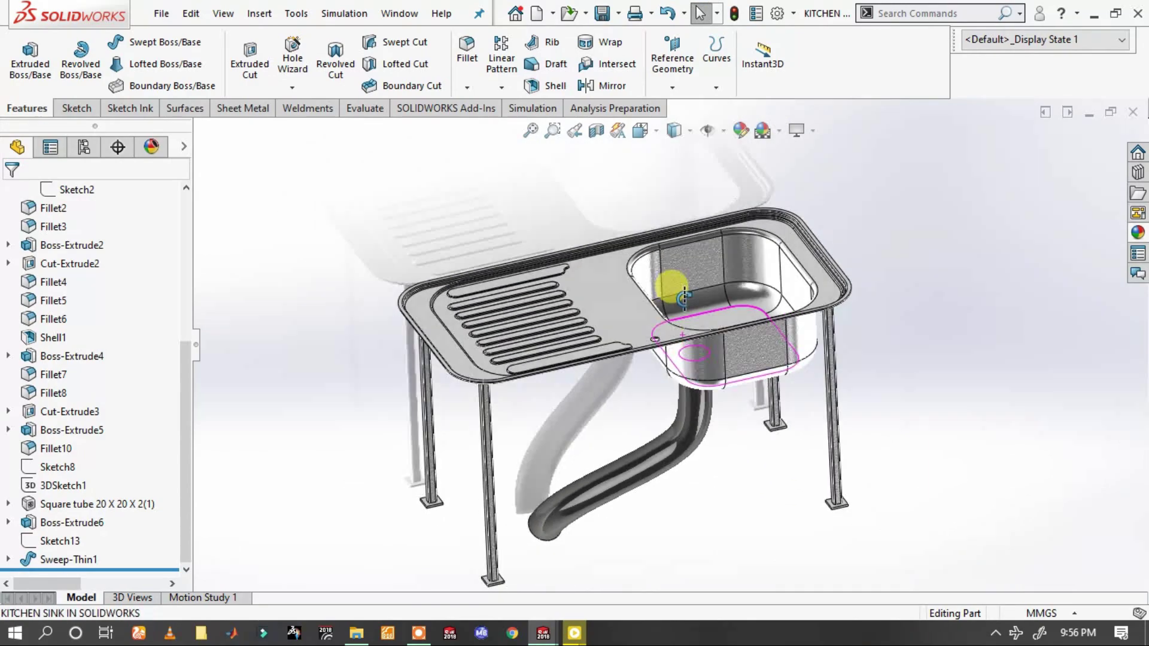
pyautogui.moveTo(684, 298); pyautogui.dragTo(628, 439, button='middle')
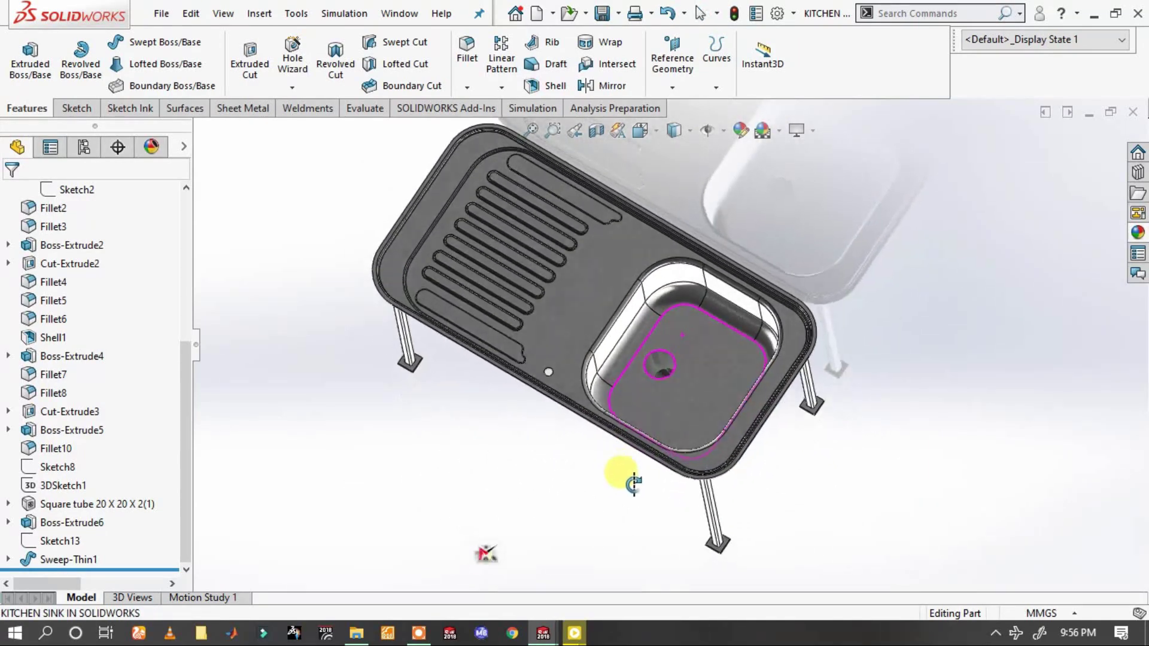
pyautogui.scroll(-5, 658, 359)
pyautogui.scroll(-3, 706, 358)
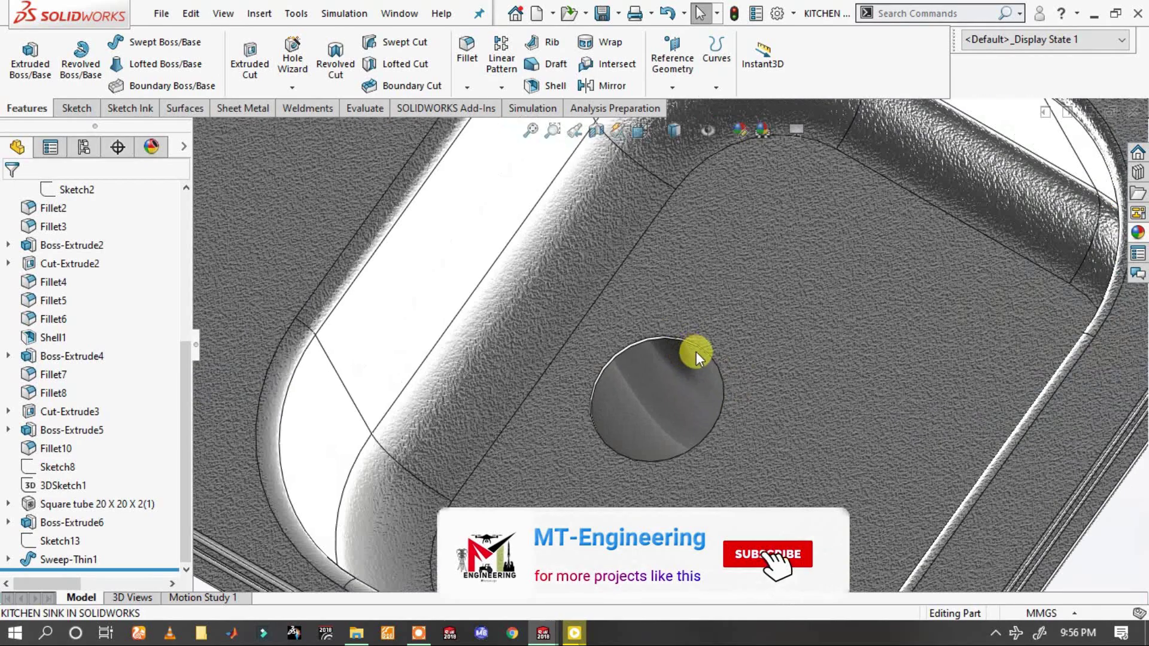
pyautogui.scroll(-3, 695, 353)
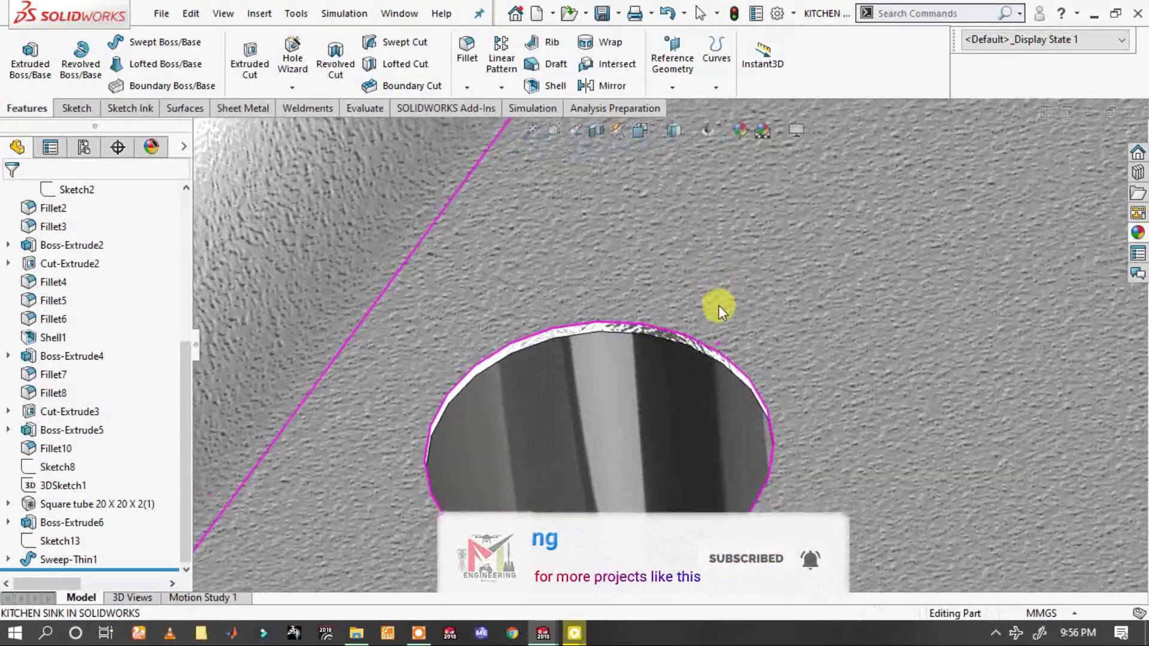
pyautogui.click(728, 355)
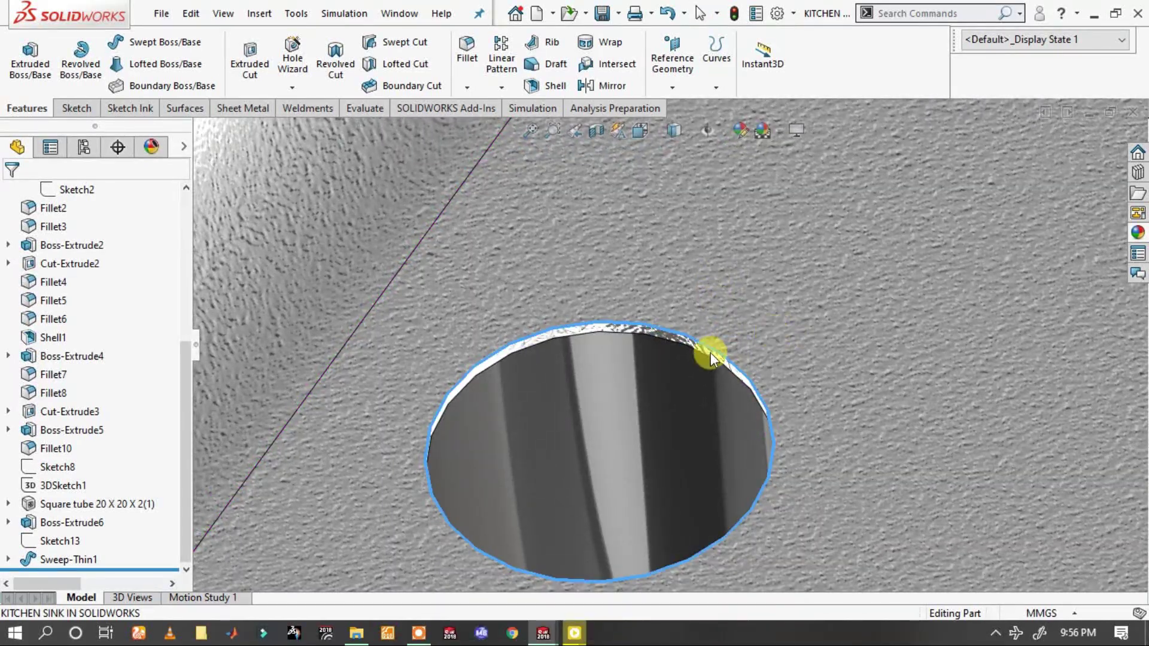
pyautogui.click(710, 355)
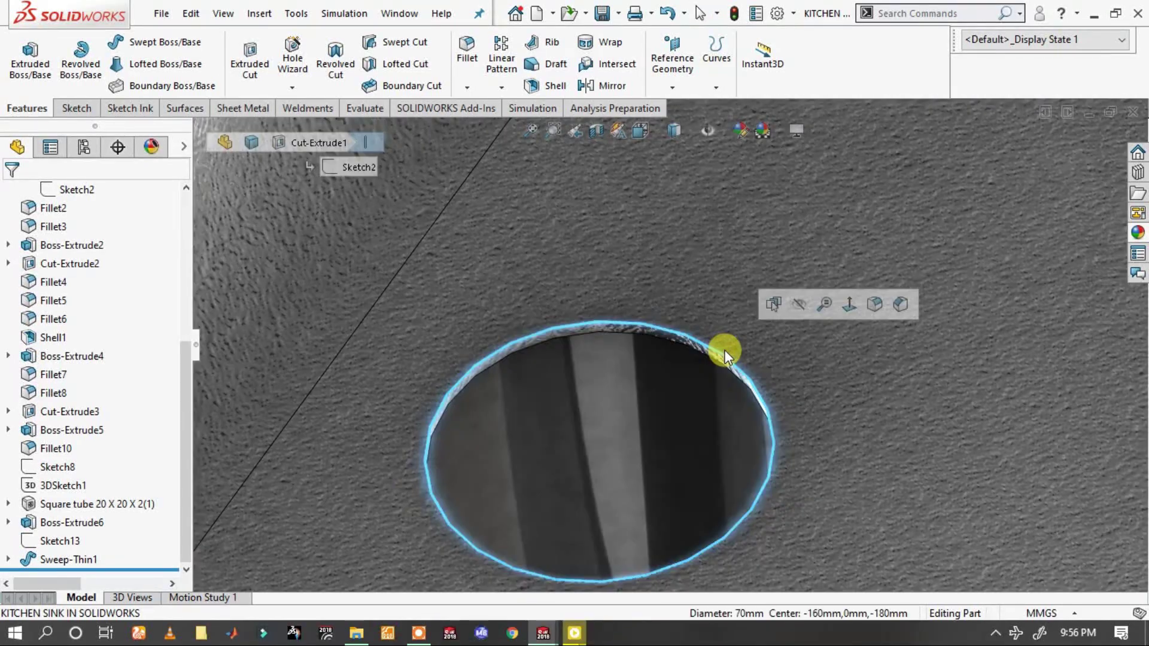
pyautogui.click(874, 305)
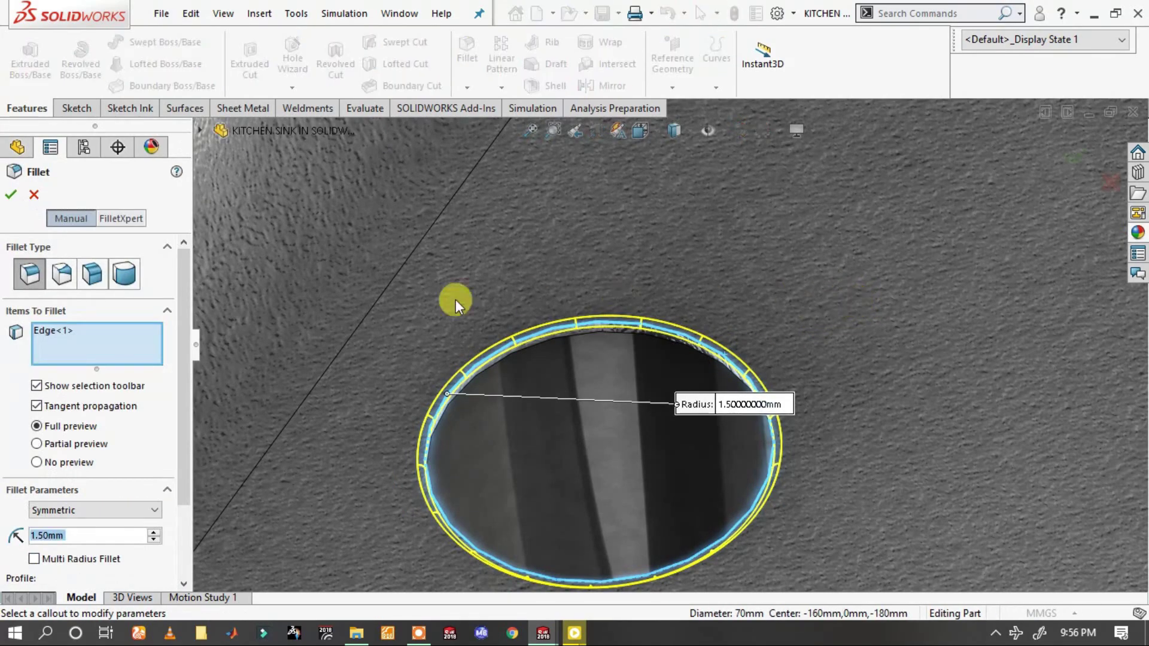
pyautogui.click(13, 195)
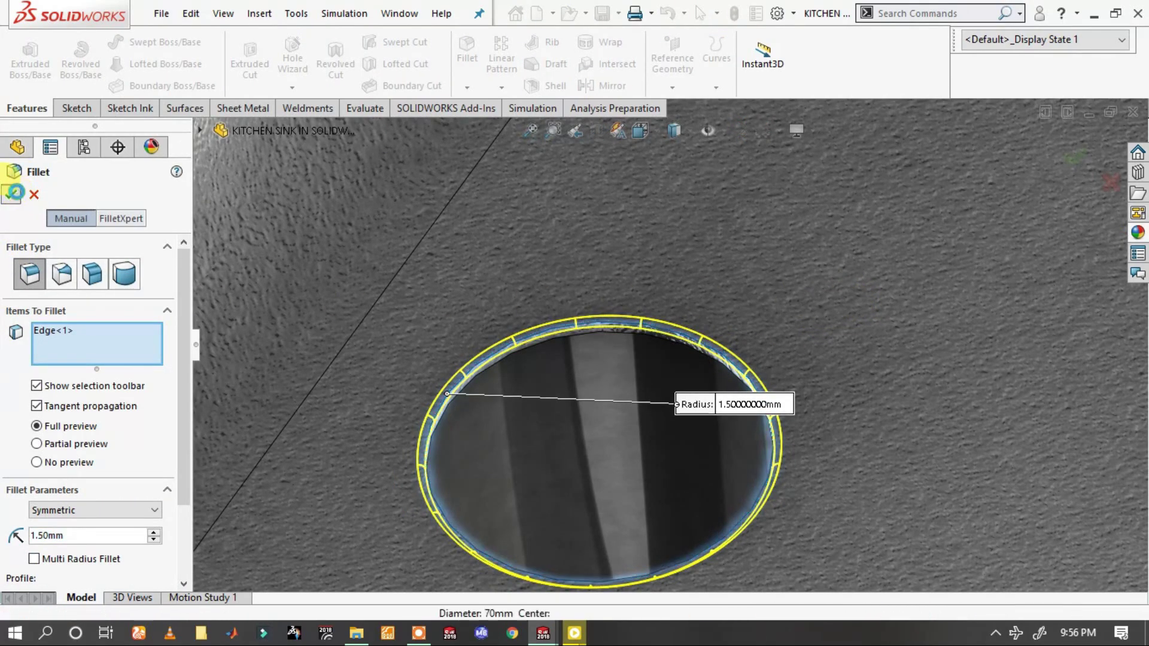
pyautogui.scroll(2, 587, 361)
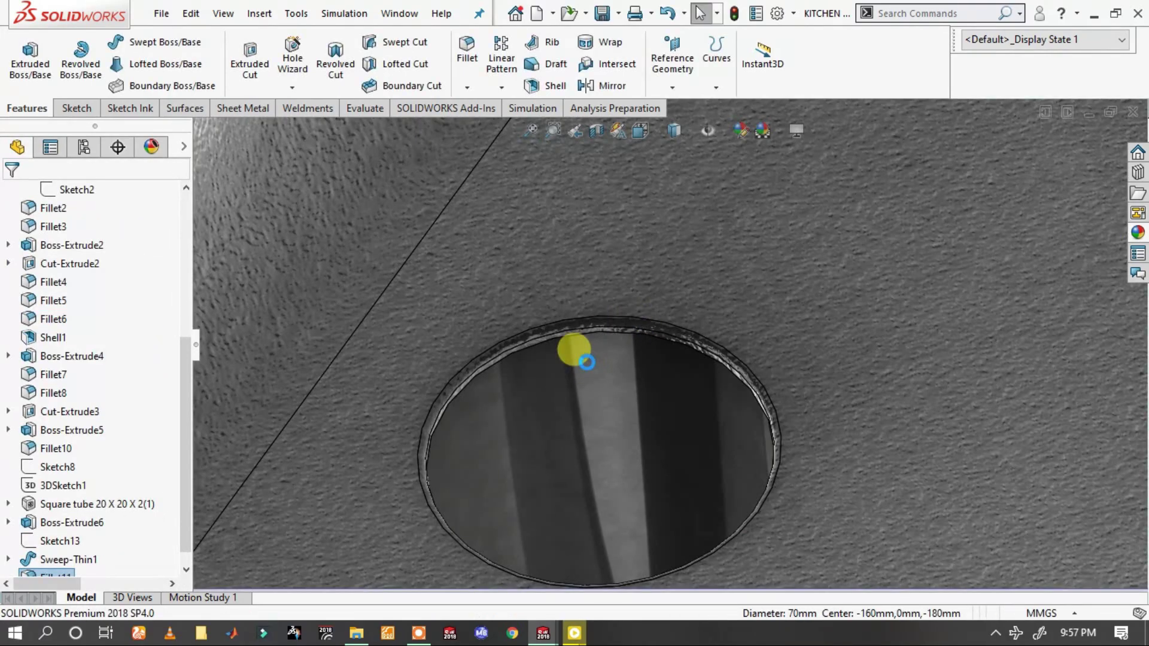
pyautogui.scroll(5, 575, 355)
pyautogui.scroll(3, 491, 336)
pyautogui.scroll(2, 462, 390)
# - Change the drain pipe's Ø75 diameter dimension to 50 mm
pyautogui.scroll(3, 646, 319)
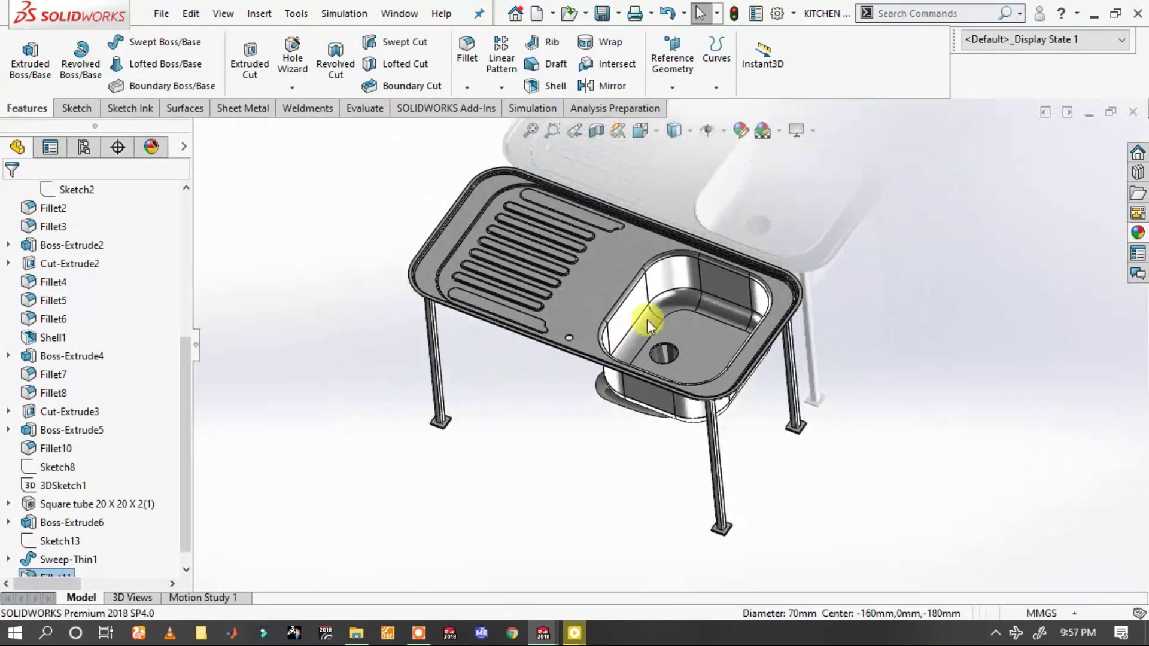
pyautogui.moveTo(659, 353)
pyautogui.mouseDown(button='middle')
pyautogui.moveTo(668, 279)
pyautogui.moveTo(648, 225)
pyautogui.moveTo(762, 449)
pyautogui.mouseUp(button='middle')
pyautogui.scroll(-2, 766, 454)
pyautogui.scroll(-2, 689, 419)
pyautogui.moveTo(690, 419)
pyautogui.mouseDown(button='middle')
pyautogui.moveTo(661, 398)
pyautogui.moveTo(678, 407)
pyautogui.mouseUp(button='middle')
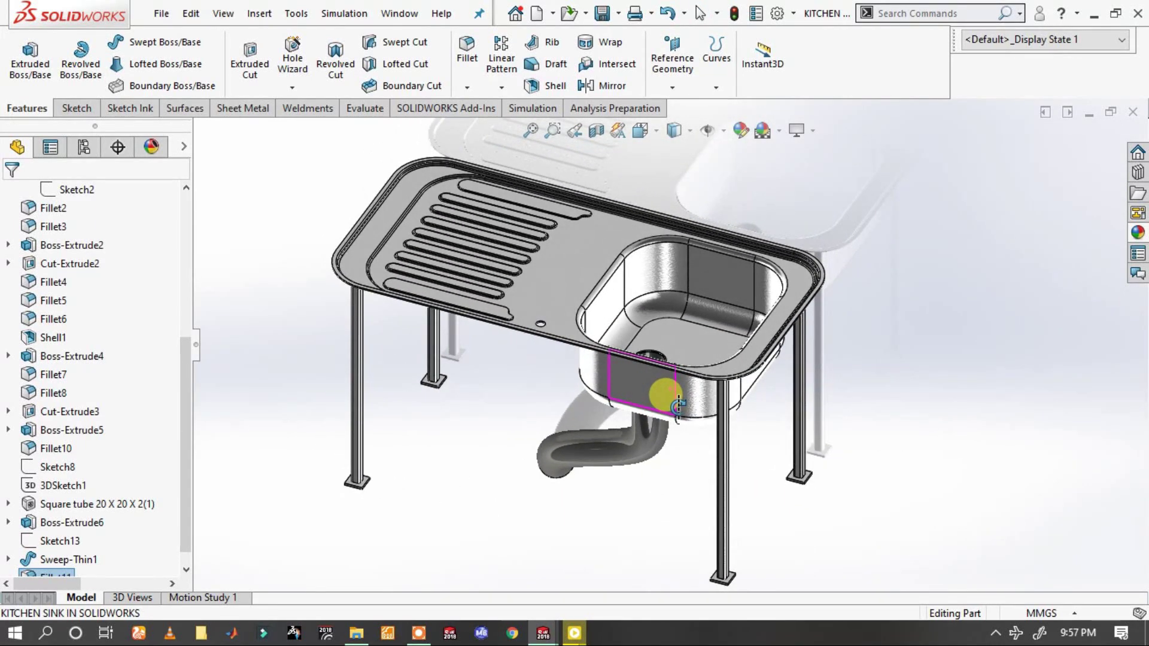
pyautogui.click(664, 440)
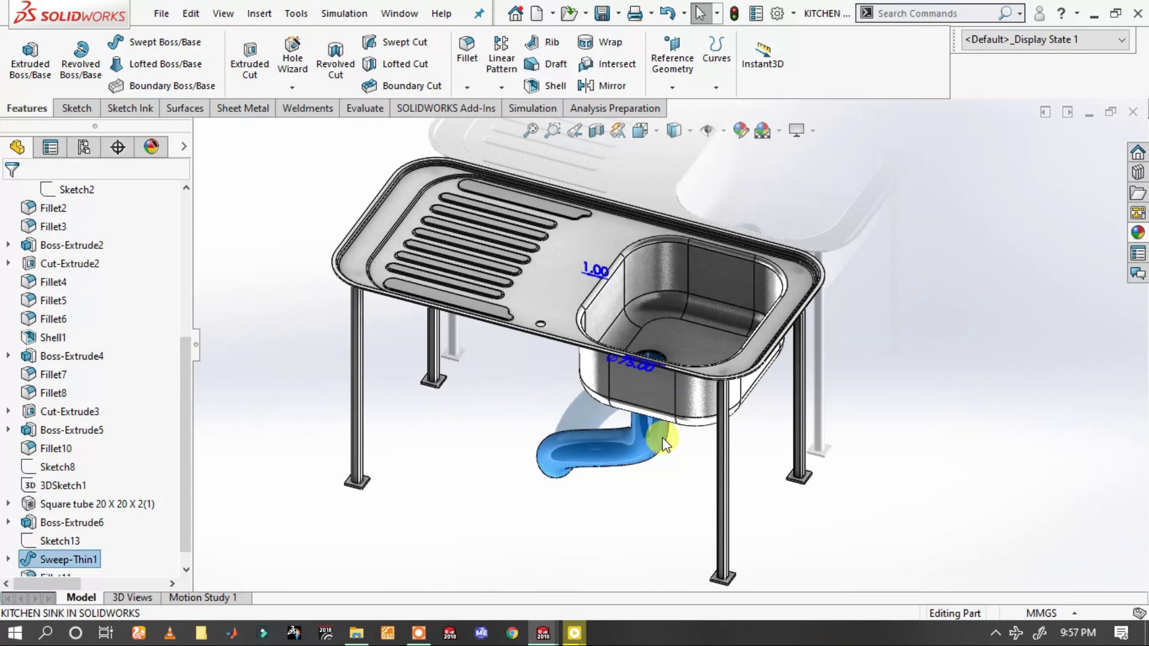
pyautogui.click(637, 357)
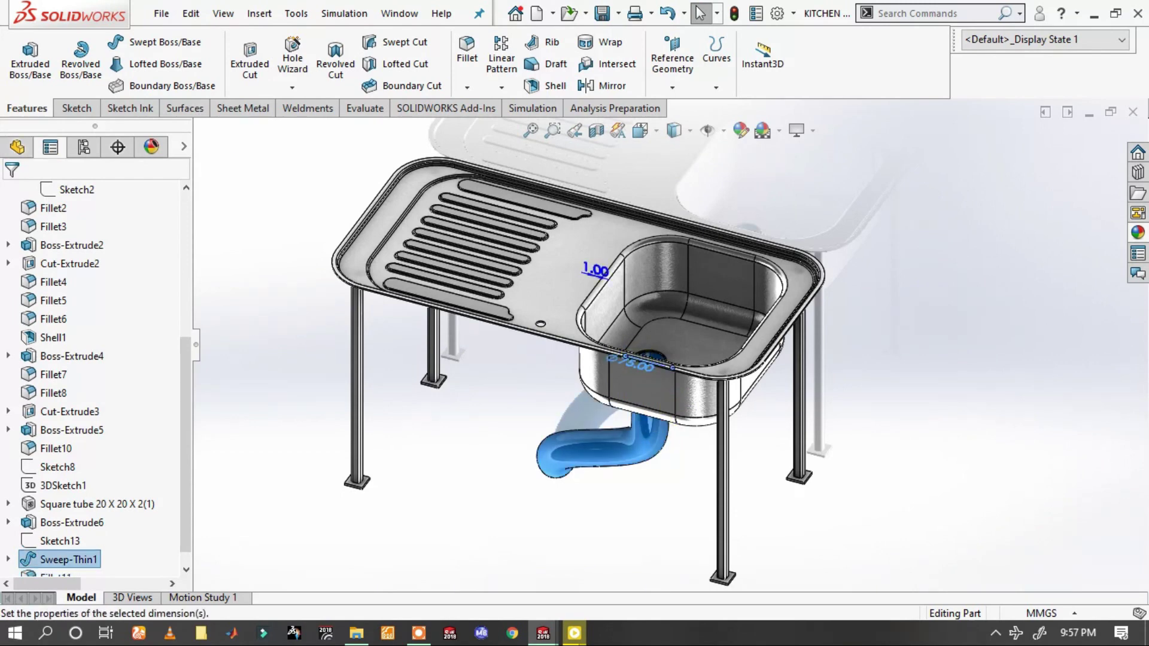
pyautogui.doubleClick(636, 362)
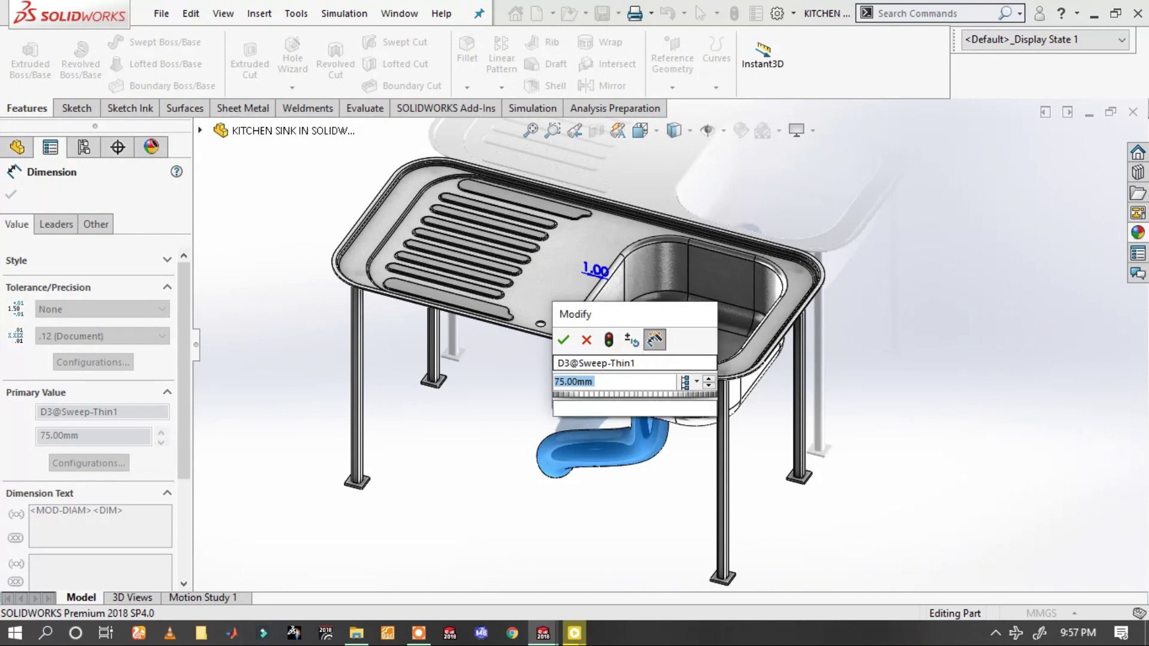
pyautogui.write('50')
pyautogui.press('Return')
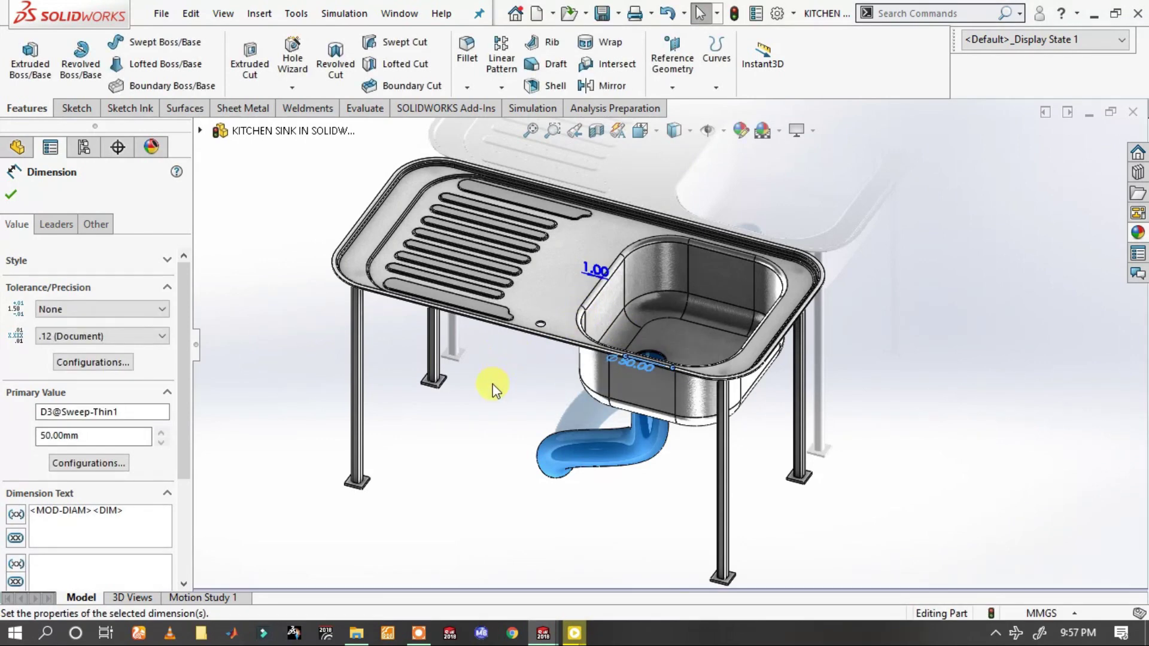
pyautogui.press('Escape')
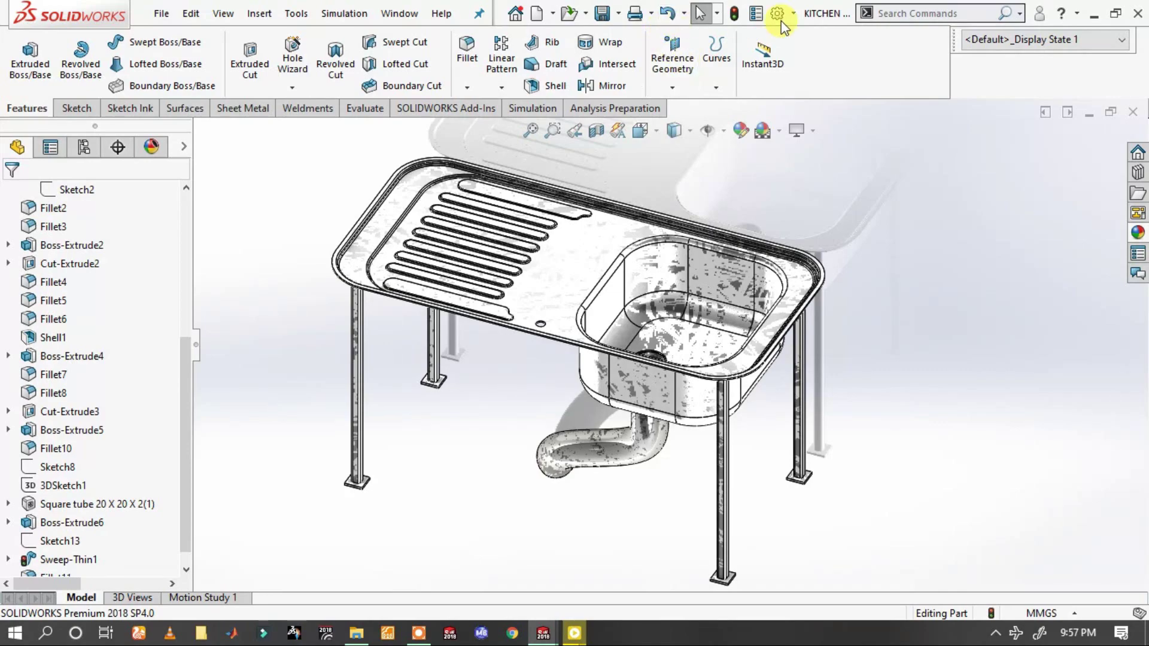
pyautogui.click(740, 13)
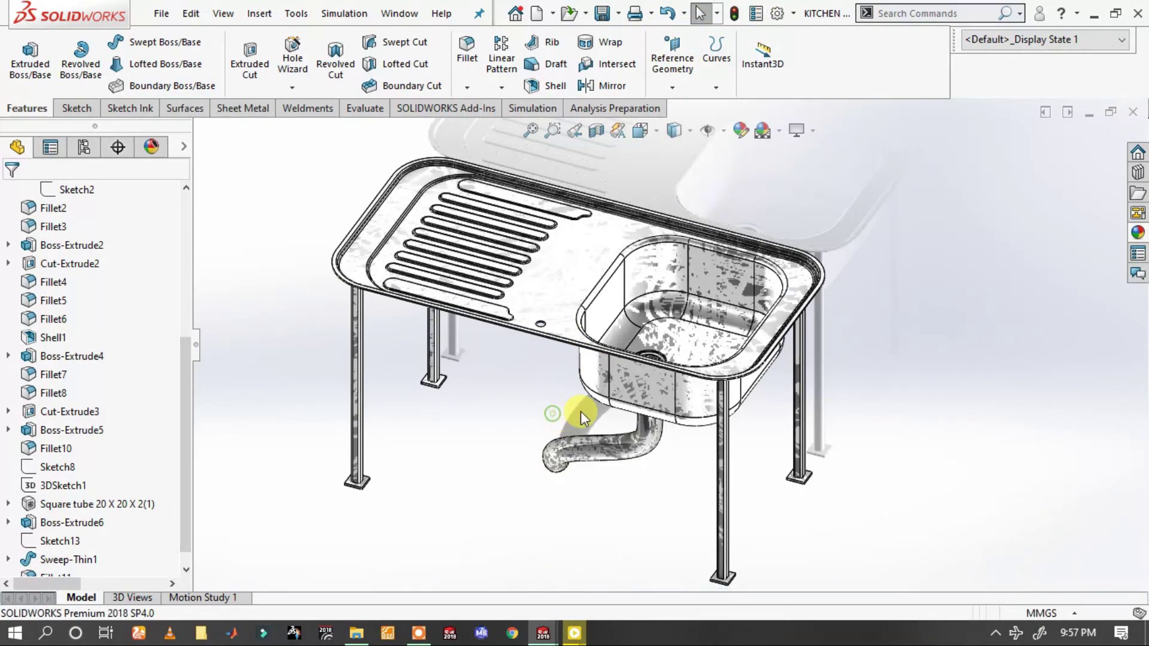
pyautogui.scroll(-4, 662, 353)
pyautogui.scroll(-1, 663, 368)
pyautogui.moveTo(664, 368)
pyautogui.mouseDown(button='middle')
pyautogui.moveTo(656, 423)
pyautogui.moveTo(717, 323)
pyautogui.mouseUp(button='middle')
pyautogui.scroll(-3, 660, 412)
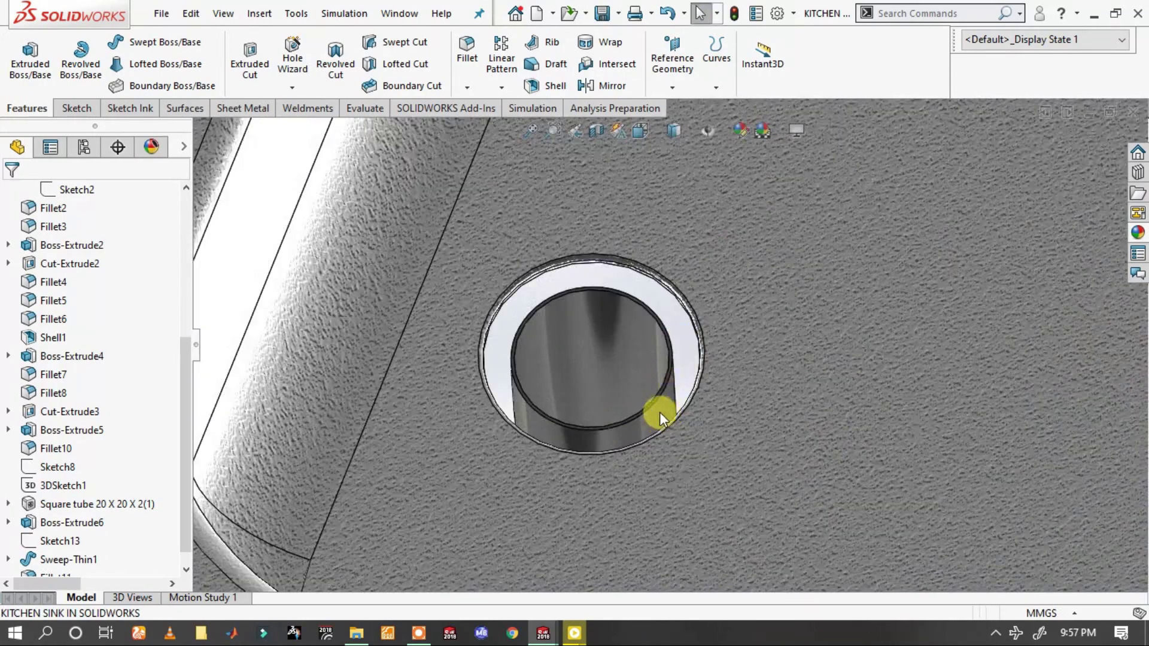
pyautogui.scroll(-2, 672, 366)
pyautogui.click(595, 320)
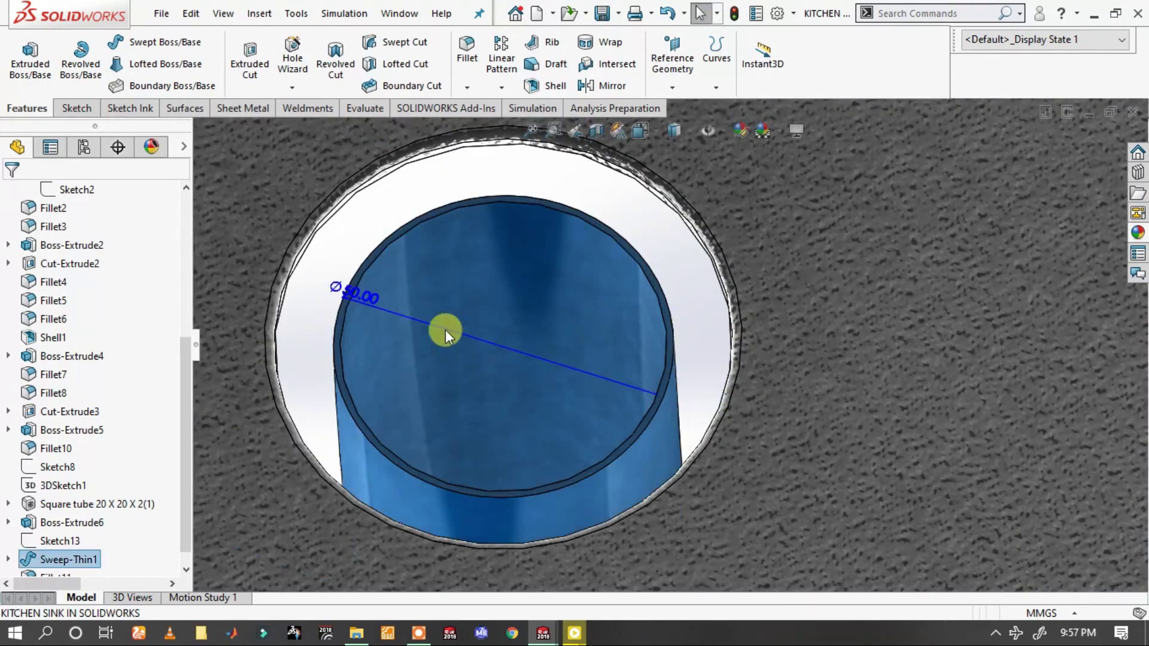
pyautogui.doubleClick(350, 292)
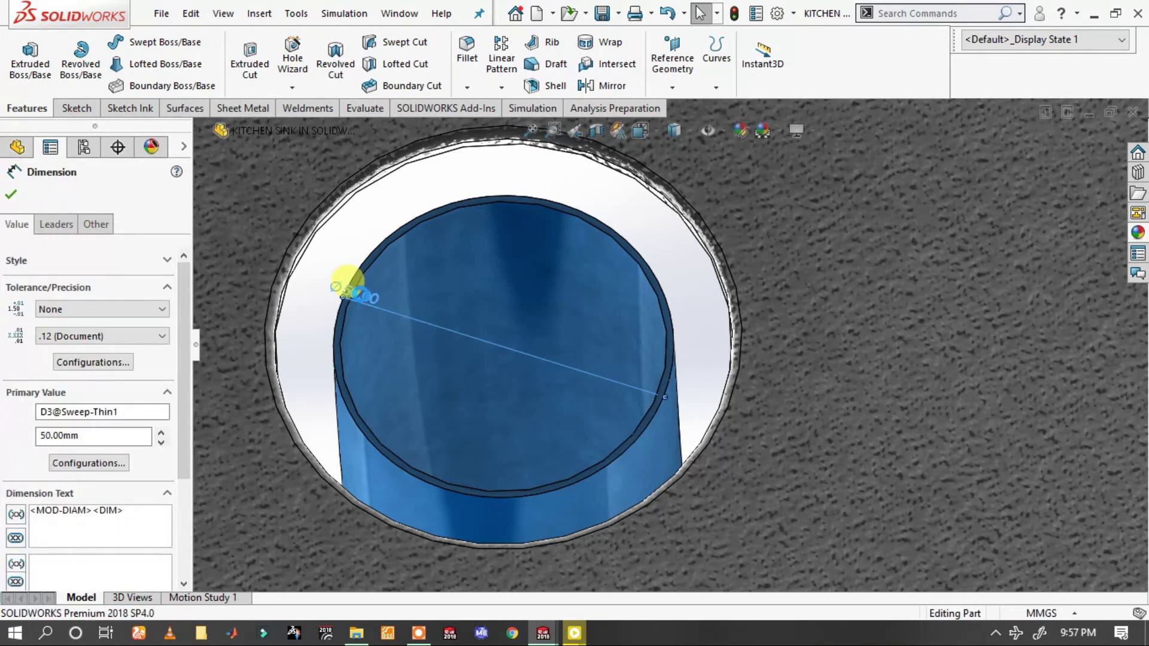
pyautogui.write('30')
pyautogui.press('Escape')
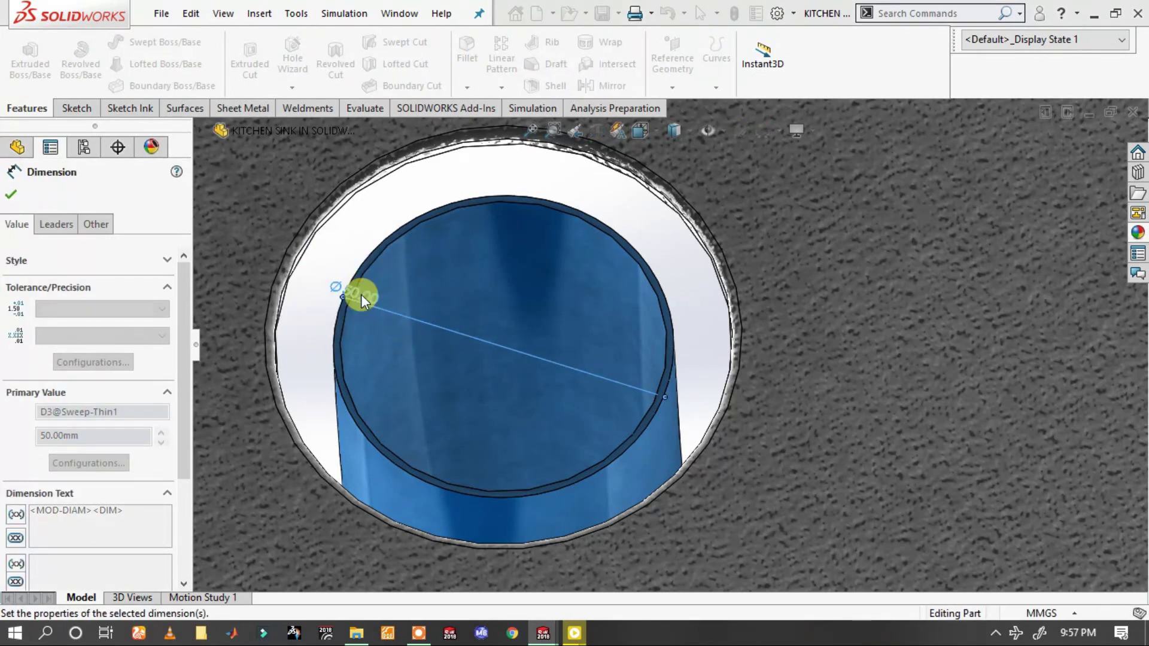
pyautogui.click(452, 171)
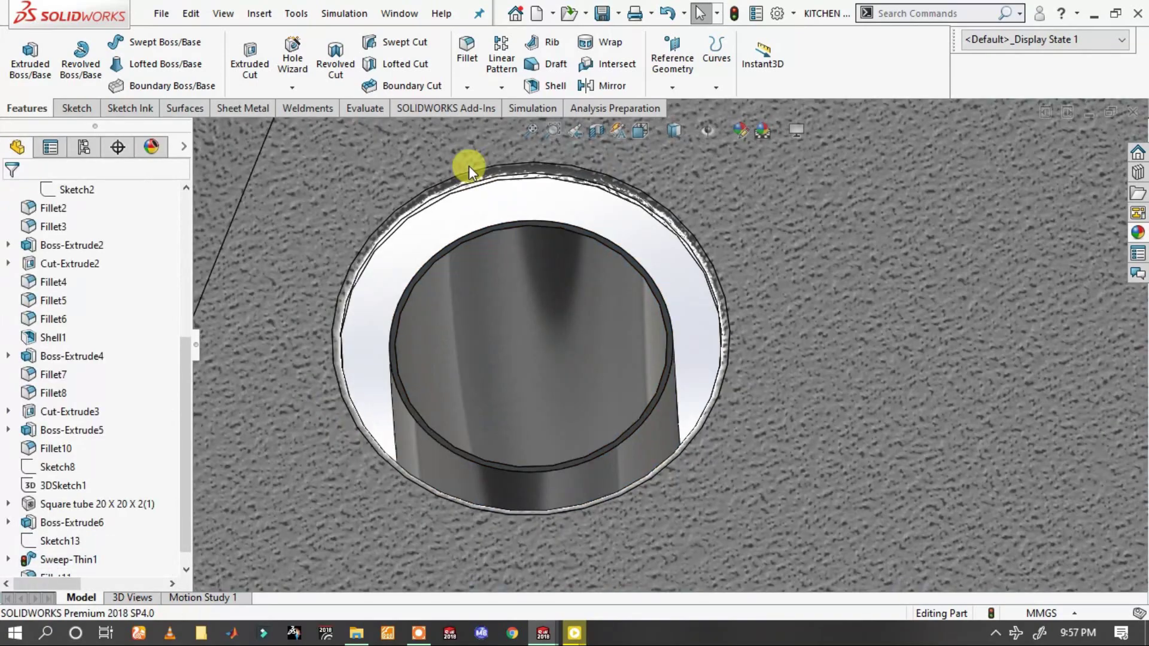
pyautogui.scroll(-3, 470, 169)
pyautogui.moveTo(539, 225); pyautogui.dragTo(533, 195, button='middle')
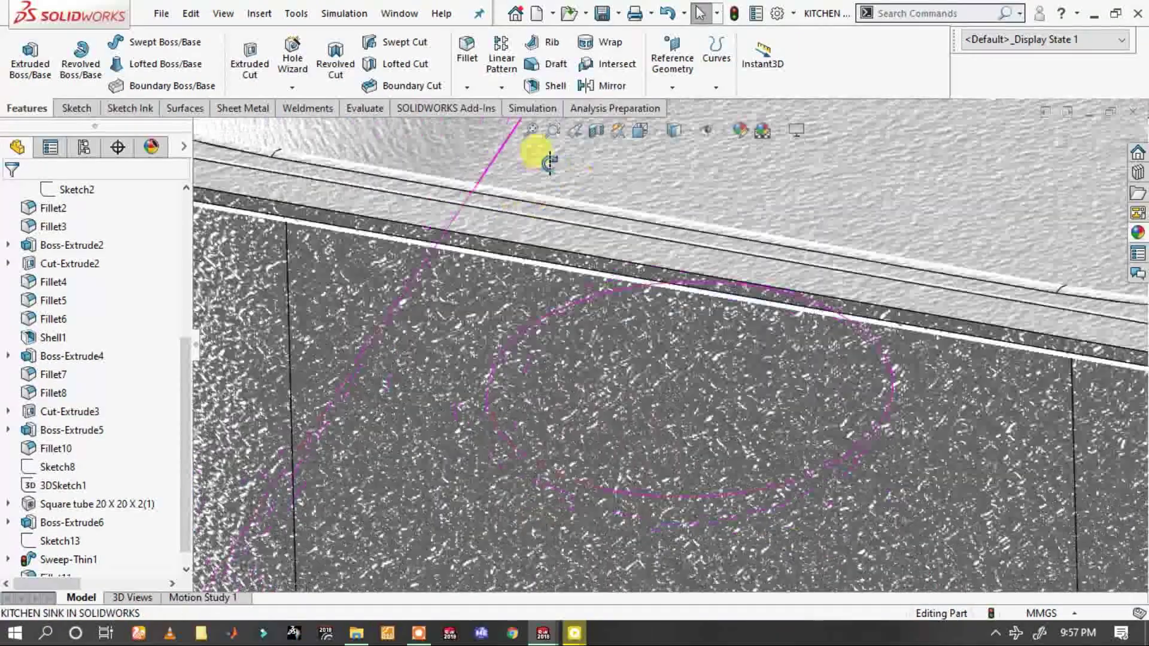
pyautogui.scroll(-2, 586, 318)
pyautogui.scroll(-2, 587, 317)
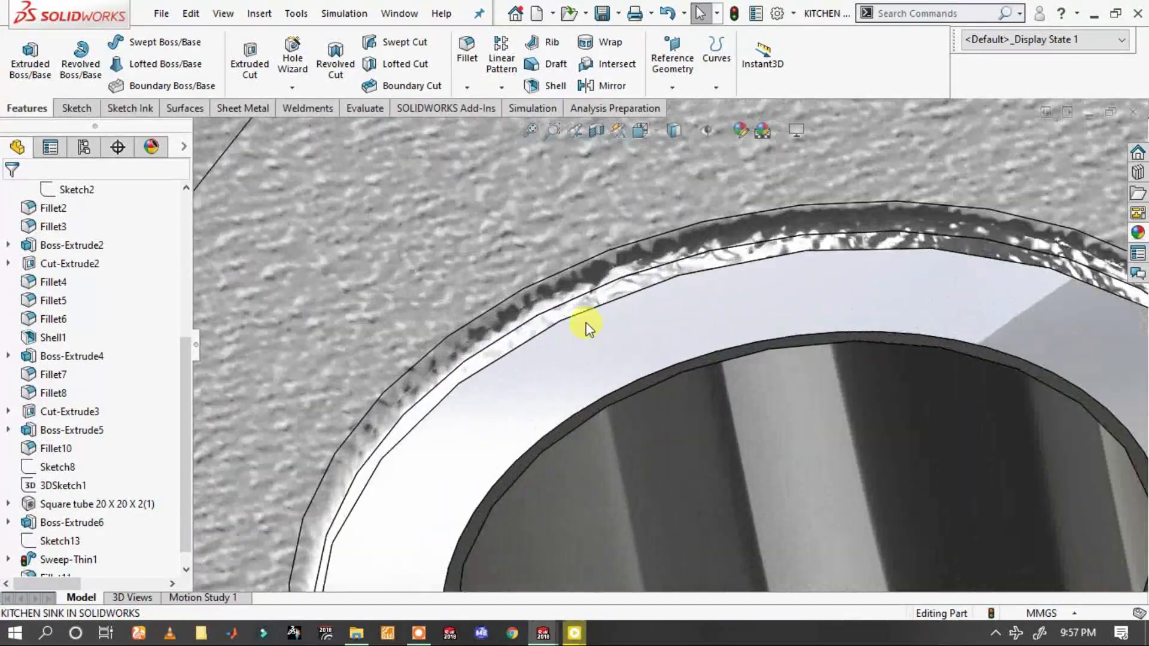
pyautogui.scroll(-2, 586, 317)
pyautogui.click(585, 312)
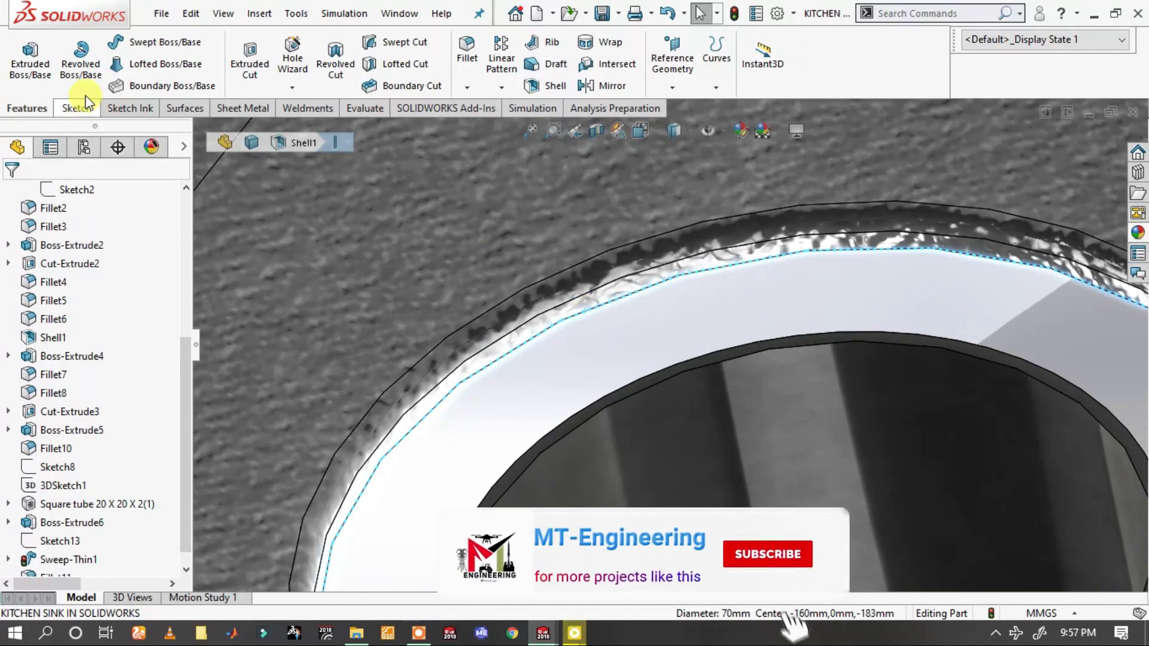
pyautogui.scroll(2, 616, 329)
pyautogui.scroll(2, 552, 334)
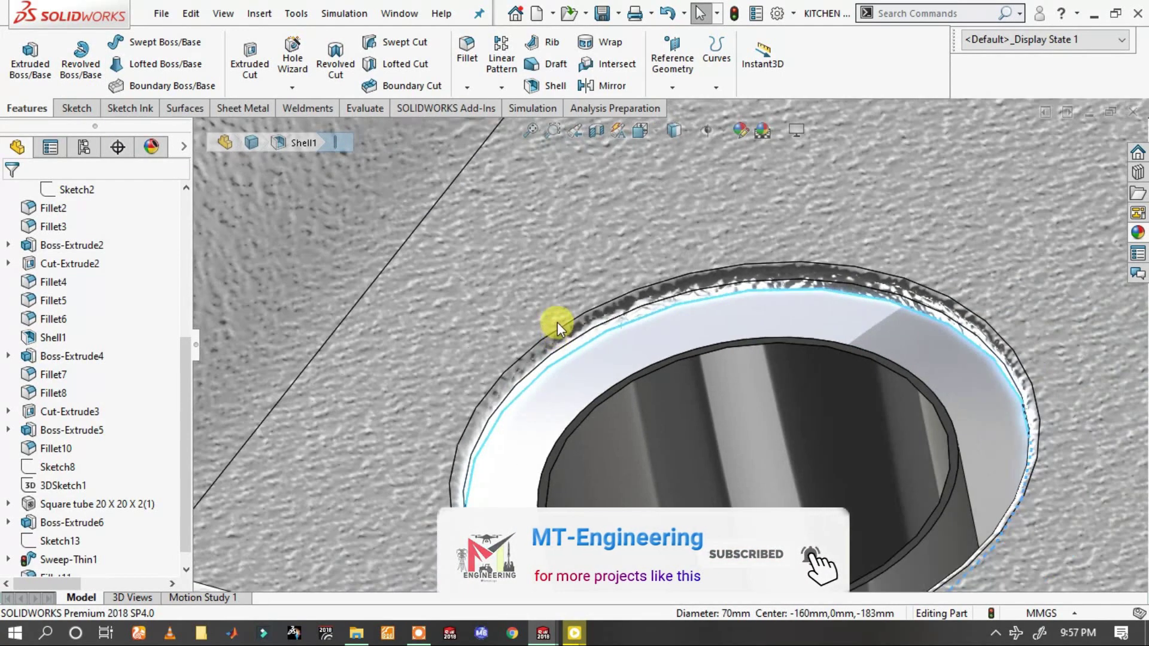
pyautogui.scroll(1, 594, 350)
pyautogui.moveTo(595, 349)
pyautogui.mouseDown(button='middle')
pyautogui.moveTo(570, 251)
pyautogui.moveTo(590, 236)
pyautogui.moveTo(635, 252)
pyautogui.moveTo(657, 308)
pyautogui.mouseUp(button='middle')
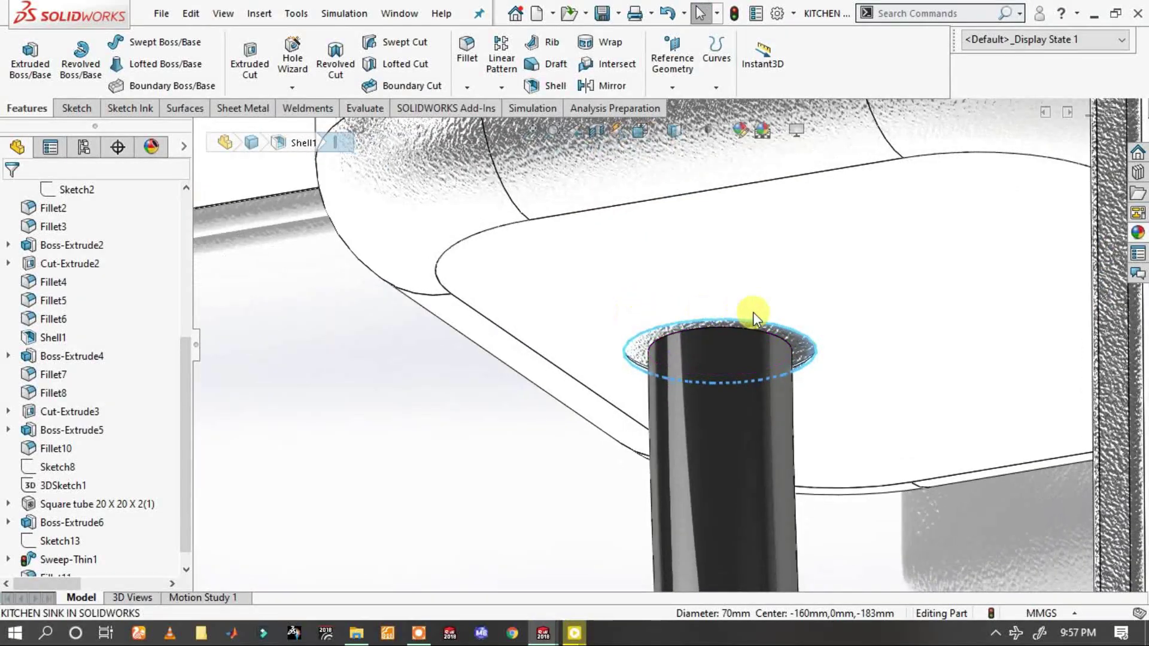
# - Sketch on the basin underside, converting the 70 mm hole edge and the pipe edge into circles
pyautogui.click(754, 312)
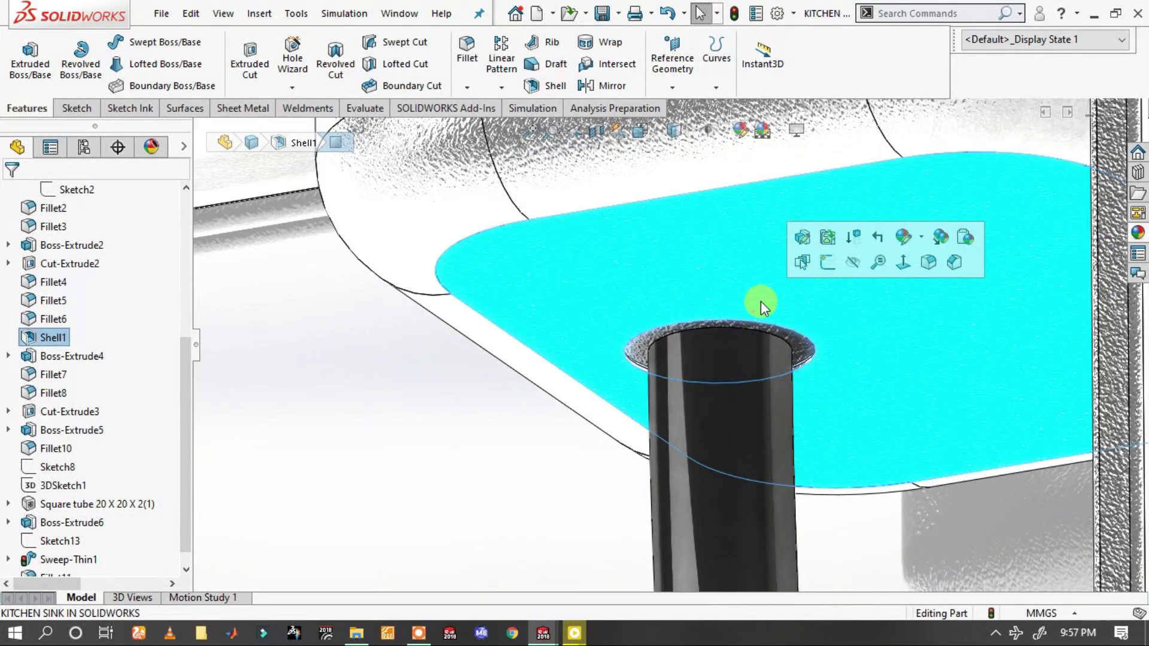
pyautogui.click(827, 267)
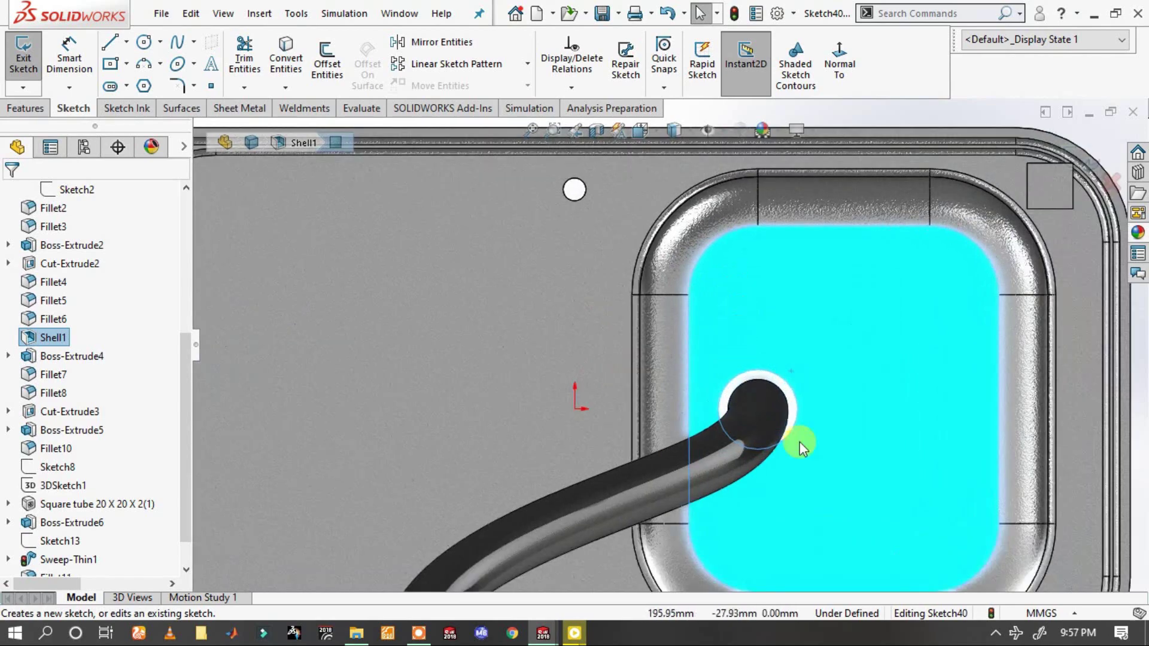
pyautogui.scroll(-5, 800, 442)
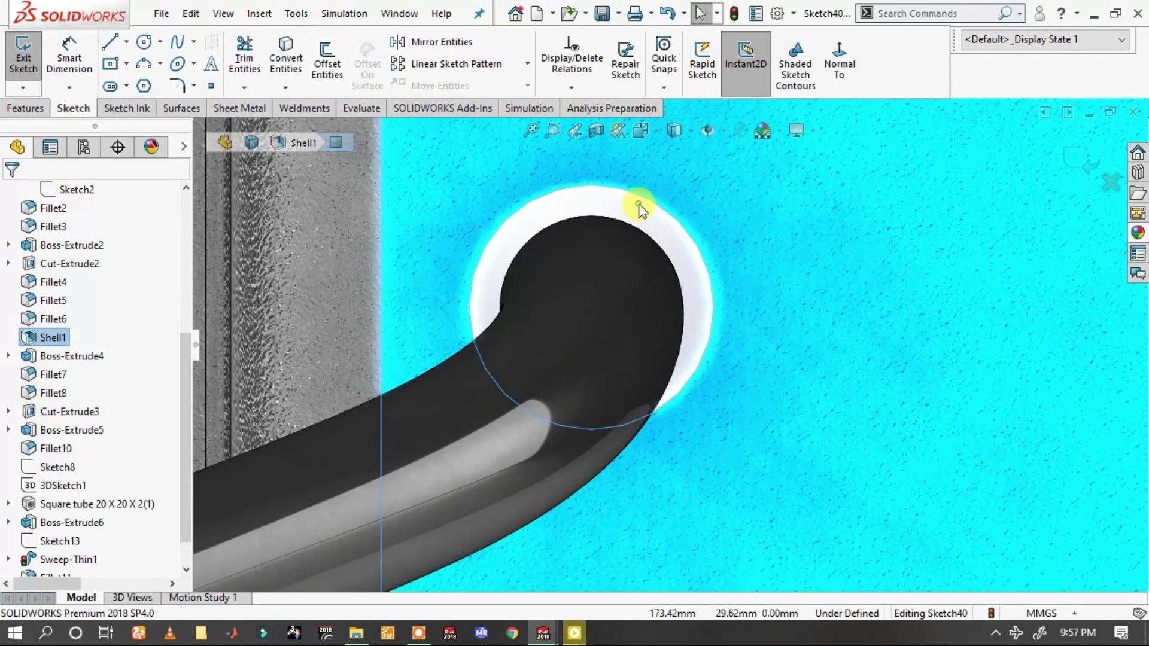
pyautogui.click(638, 197)
pyautogui.click(268, 35)
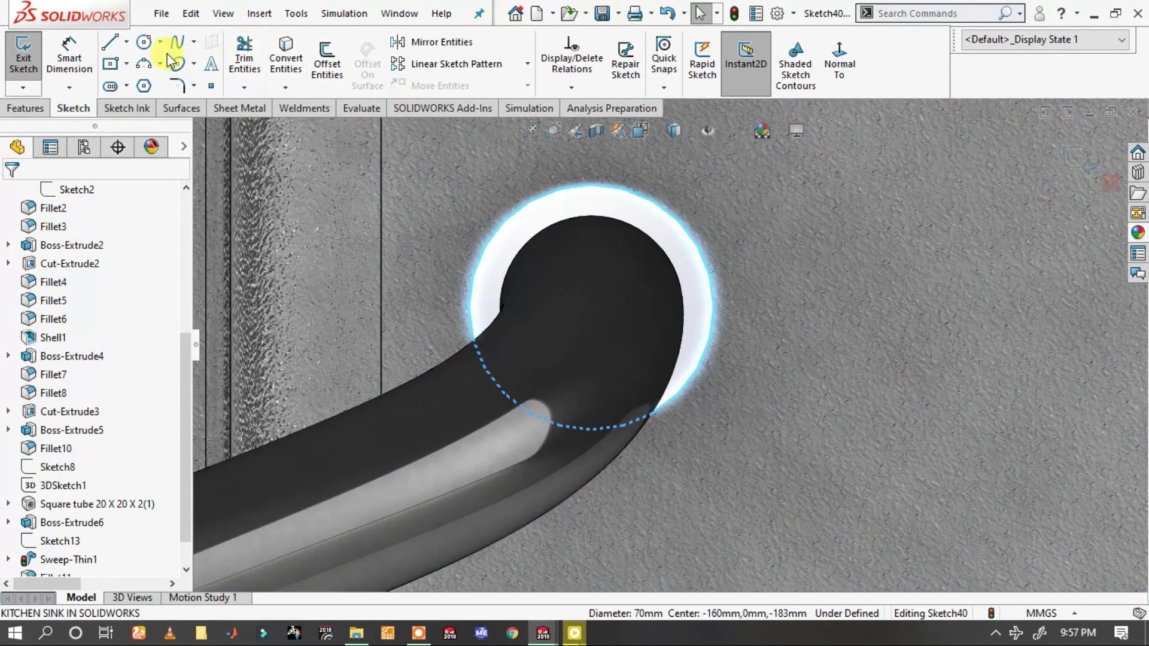
pyautogui.click(286, 57)
pyautogui.click(634, 225)
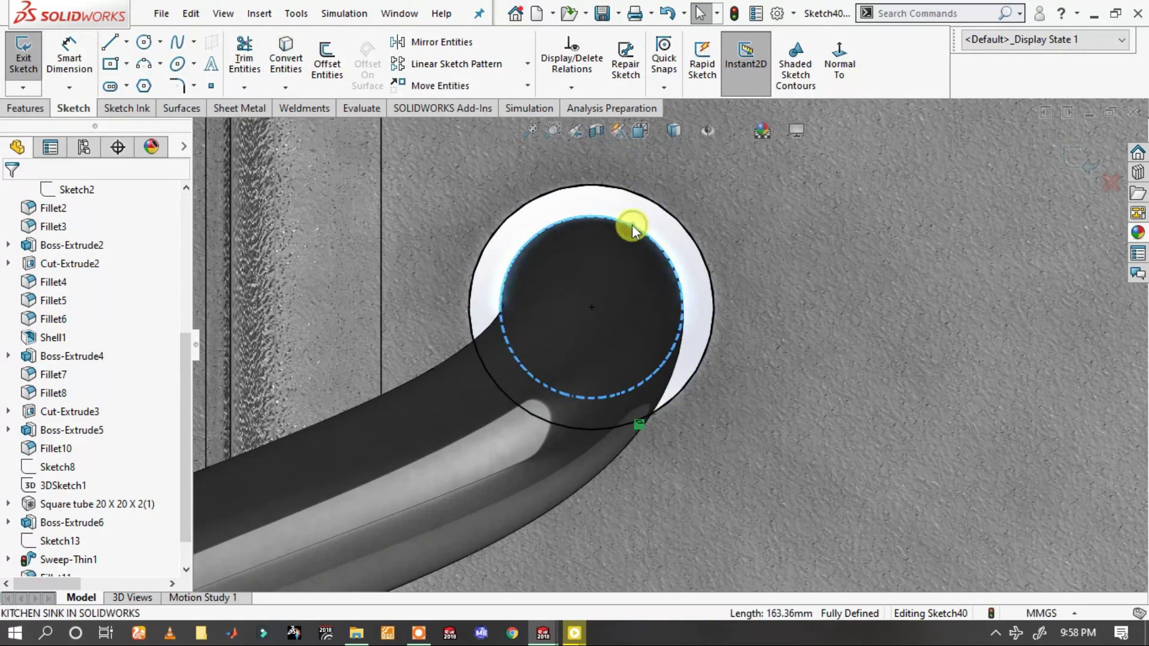
pyautogui.click(297, 60)
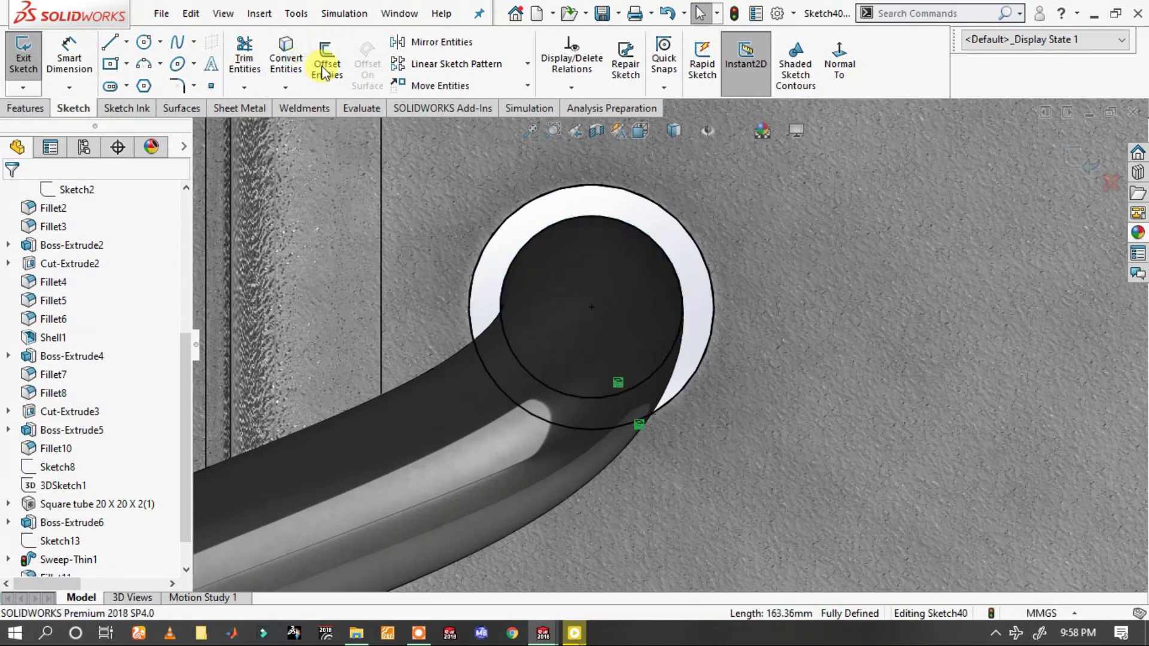
pyautogui.click(30, 106)
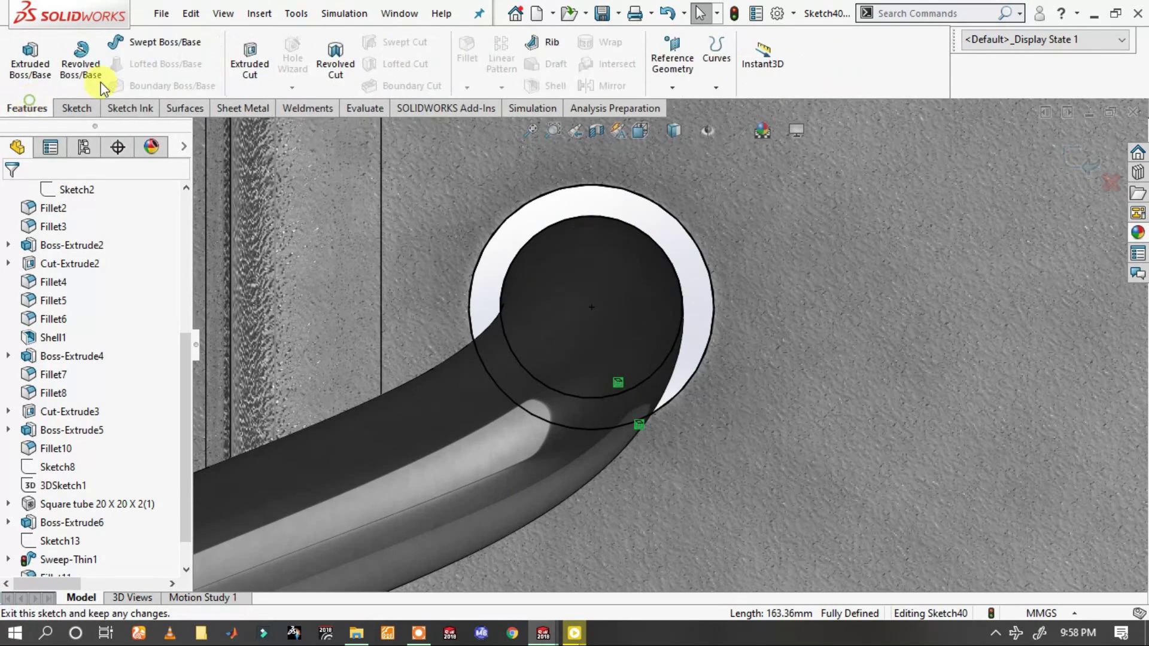
# - Extrude the drain flange ring from the sketched circles as Boss-Extrude7
pyautogui.click(22, 62)
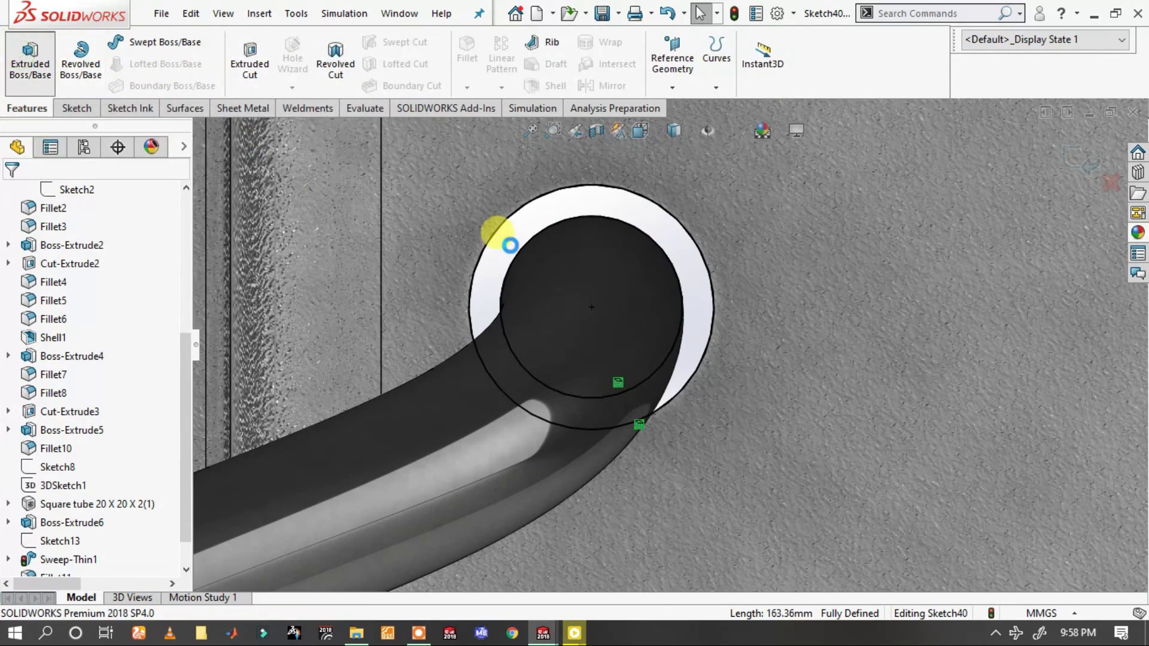
pyautogui.scroll(3, 565, 250)
pyautogui.scroll(2, 609, 240)
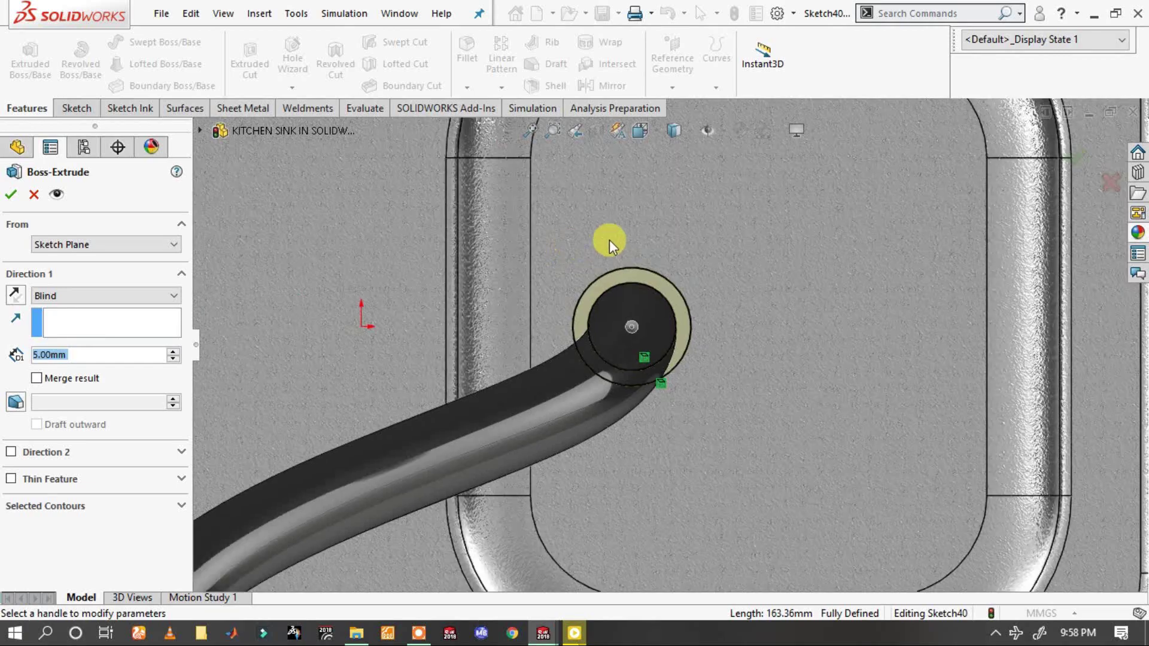
pyautogui.moveTo(609, 239)
pyautogui.mouseDown(button='middle')
pyautogui.moveTo(675, 467)
pyautogui.moveTo(667, 137)
pyautogui.mouseUp(button='middle')
pyautogui.scroll(5, 675, 466)
pyautogui.scroll(-3, 690, 443)
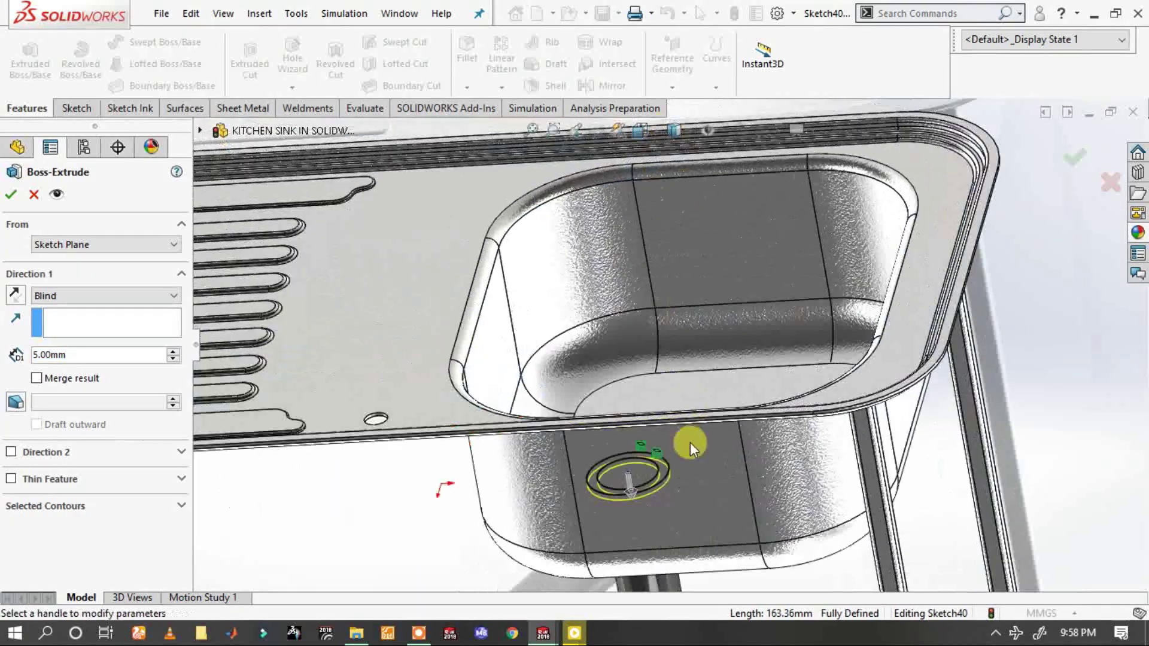
pyautogui.moveTo(691, 443); pyautogui.dragTo(695, 513, button='middle')
pyautogui.scroll(-2, 597, 274)
pyautogui.scroll(-5, 597, 275)
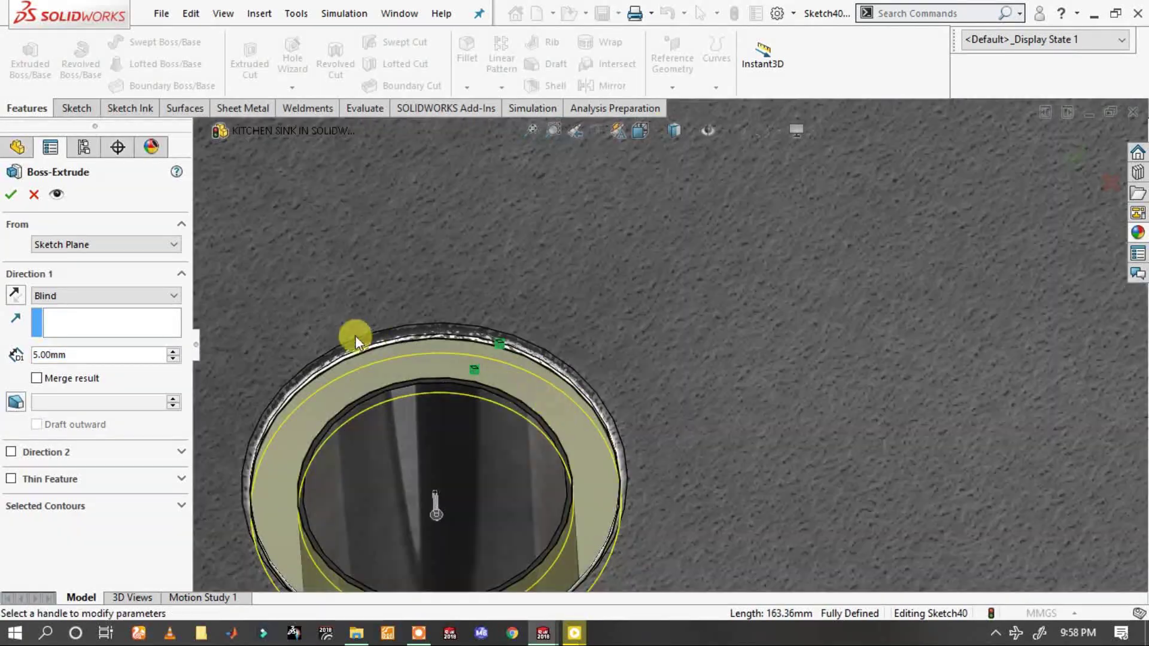
pyautogui.click(12, 195)
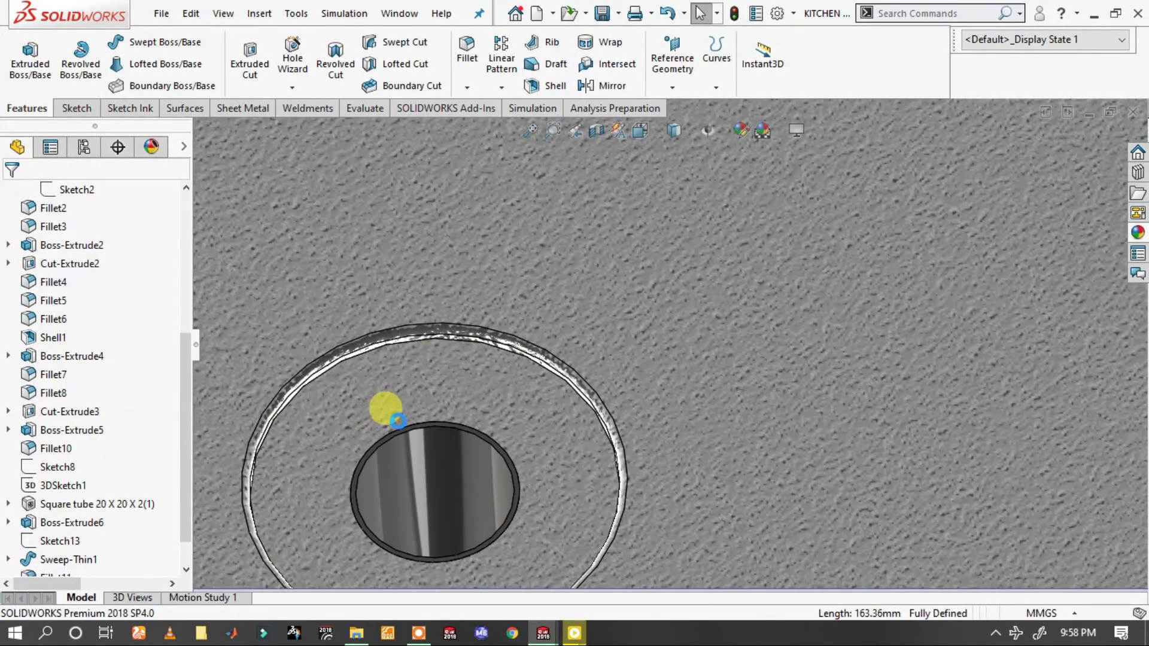
# - Set the flange extrusion to merge with the sink body and clear the Cut-Extrude1 selection
pyautogui.click(371, 401)
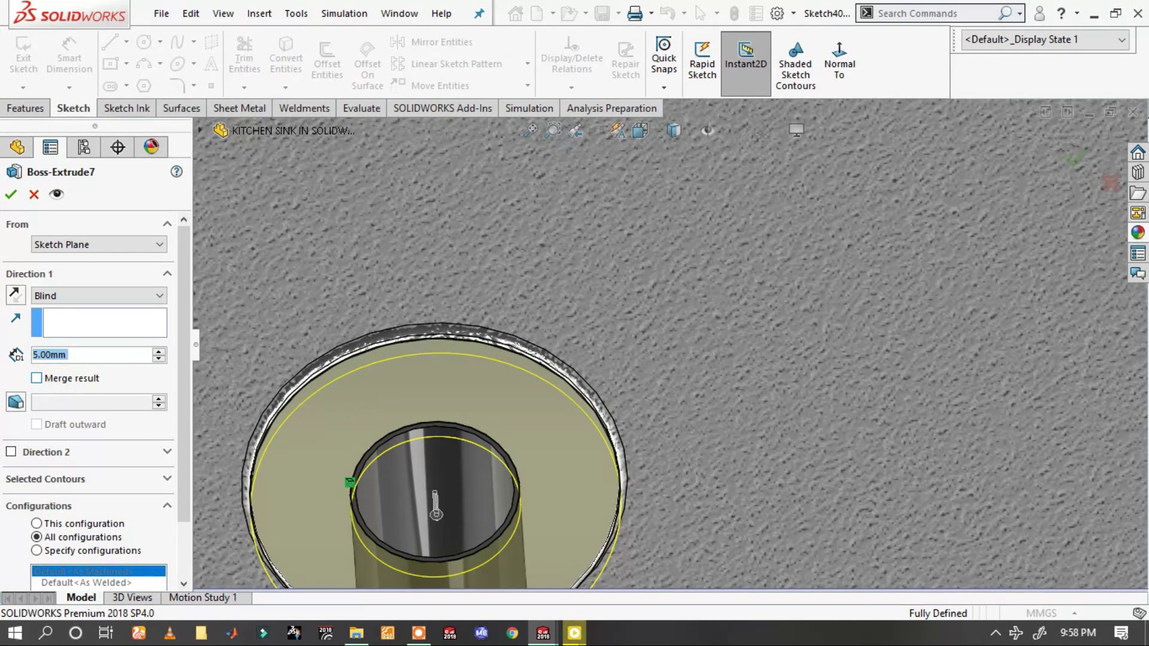
pyautogui.click(36, 378)
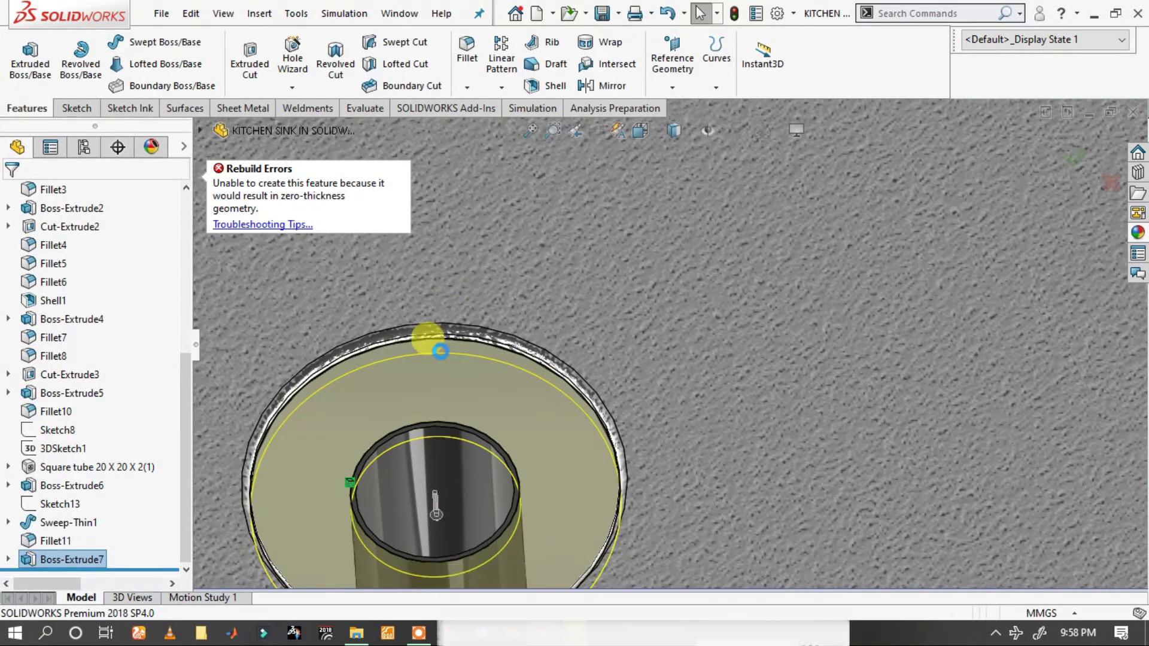
pyautogui.click(440, 351)
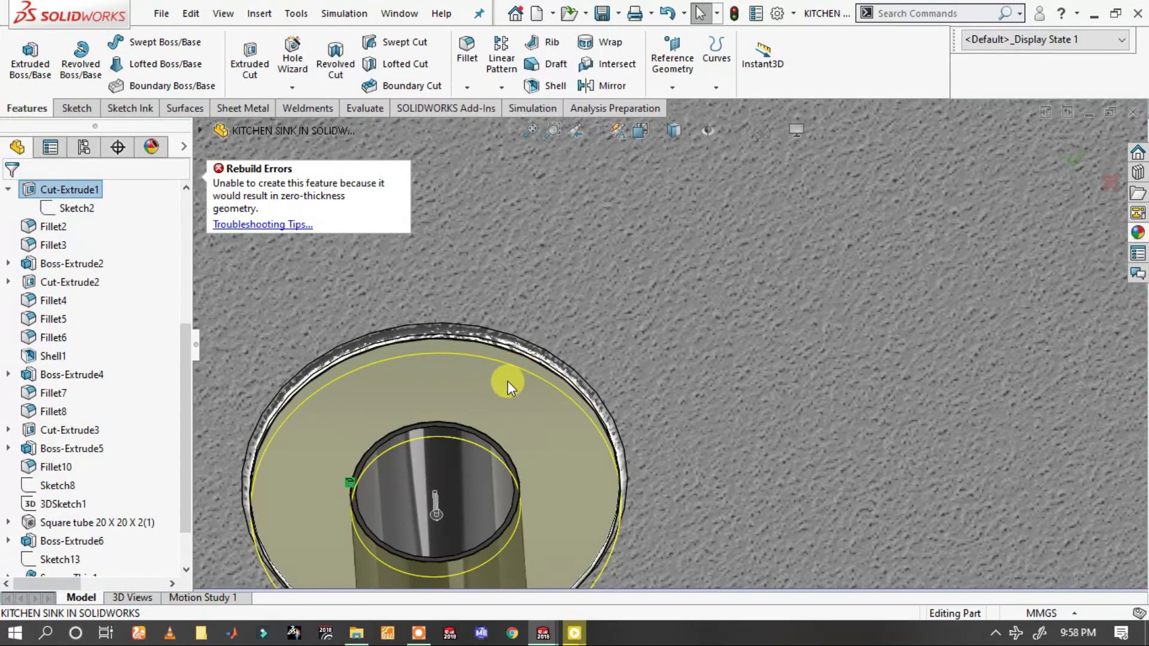
pyautogui.click(769, 345)
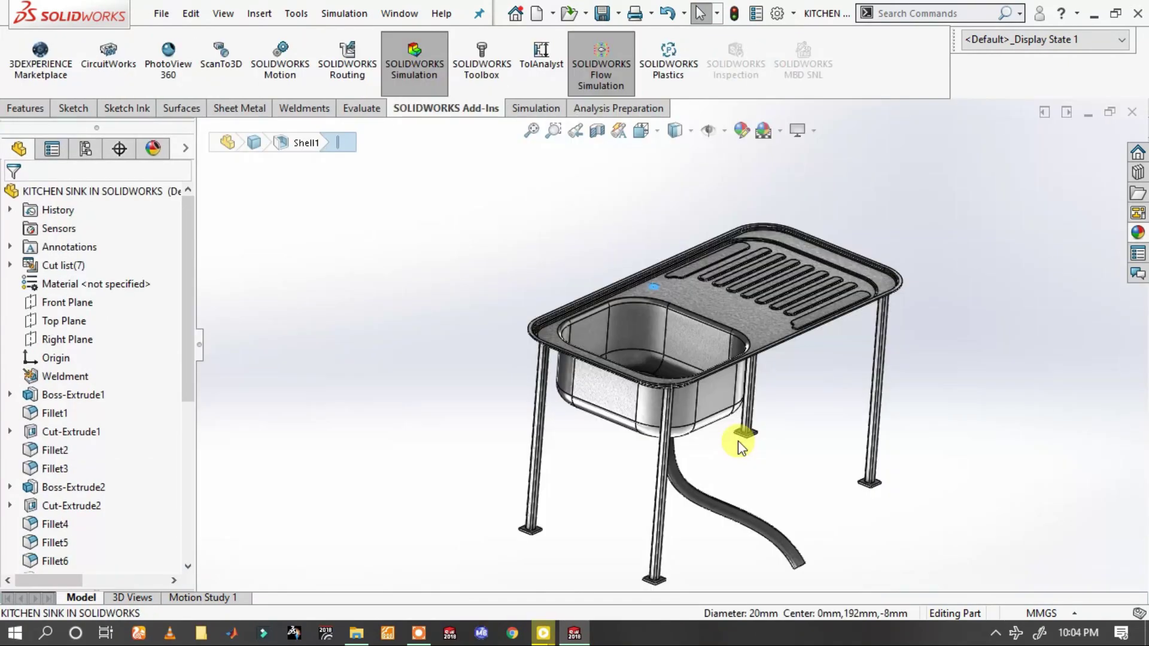
# - Combine the Fillet11 sink body with the front leg Boss-Extrude6 using Add
pyautogui.scroll(-5, 689, 293)
pyautogui.scroll(5, 609, 349)
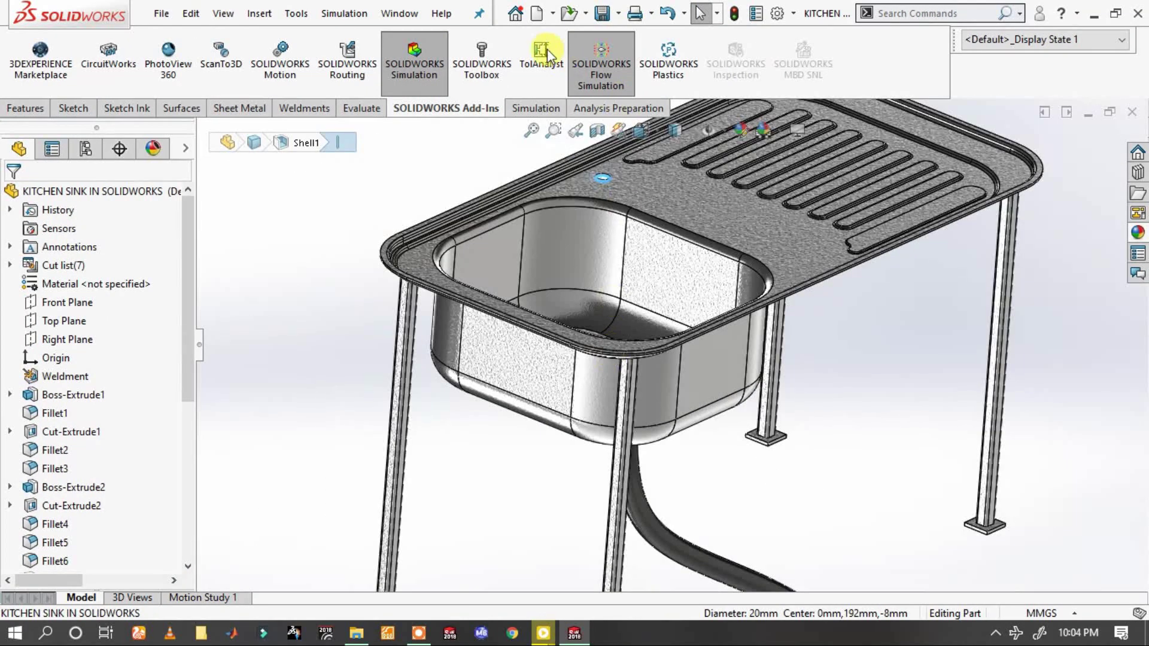
pyautogui.click(275, 15)
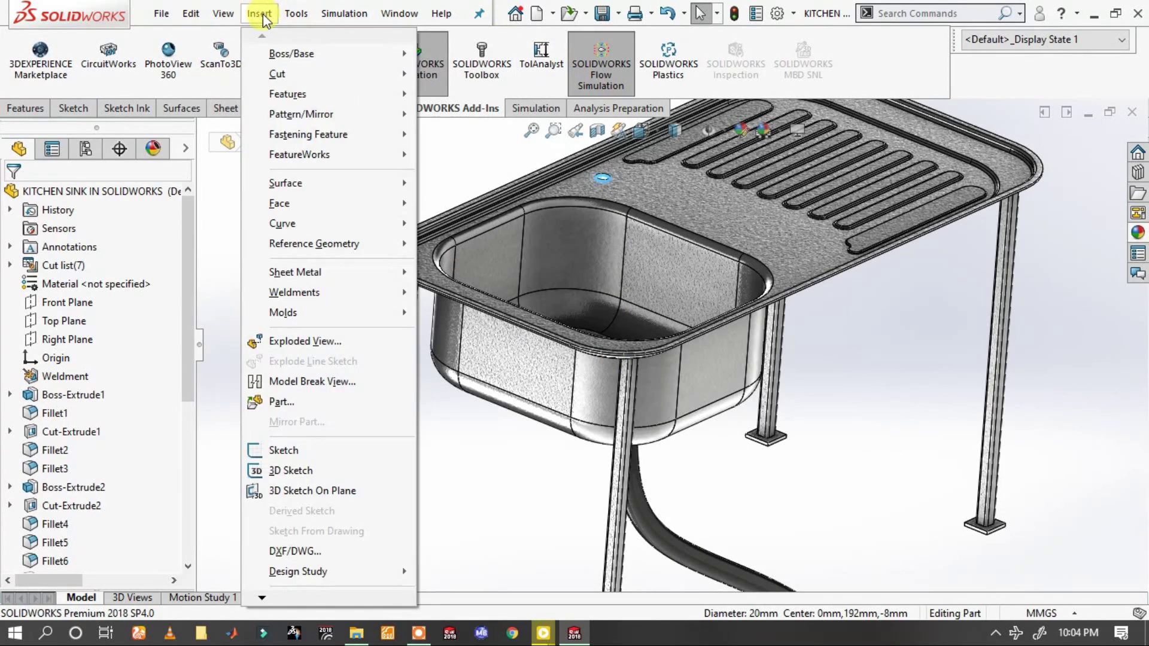
pyautogui.moveTo(287, 93)
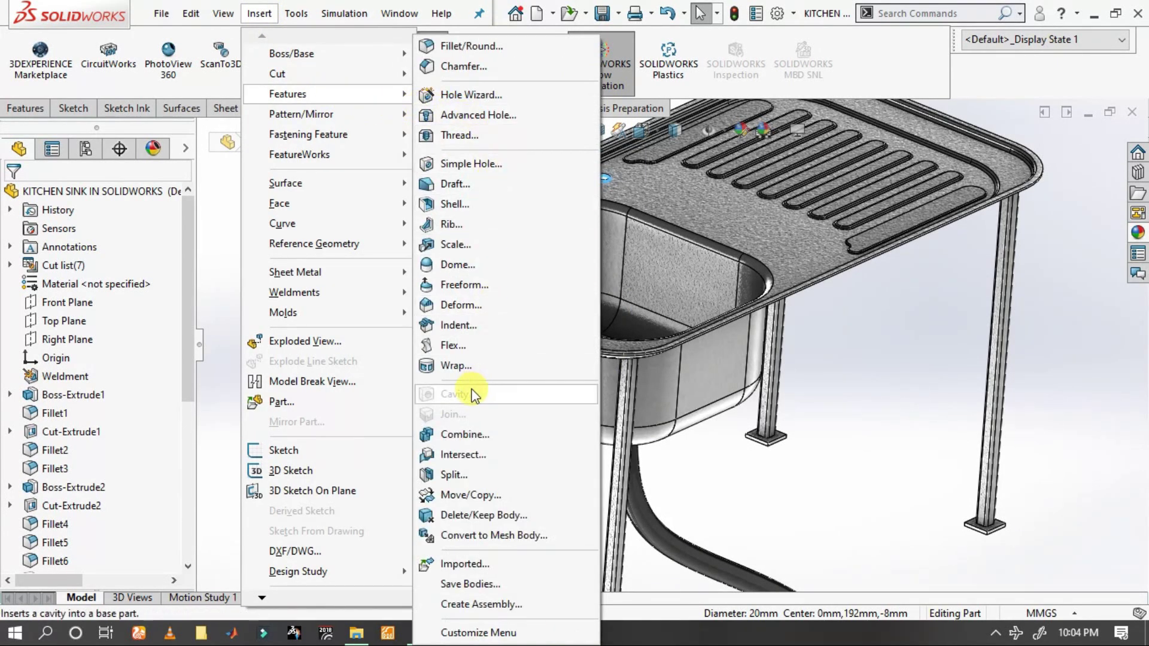
pyautogui.click(465, 435)
pyautogui.moveTo(647, 359); pyautogui.dragTo(607, 322, button='middle')
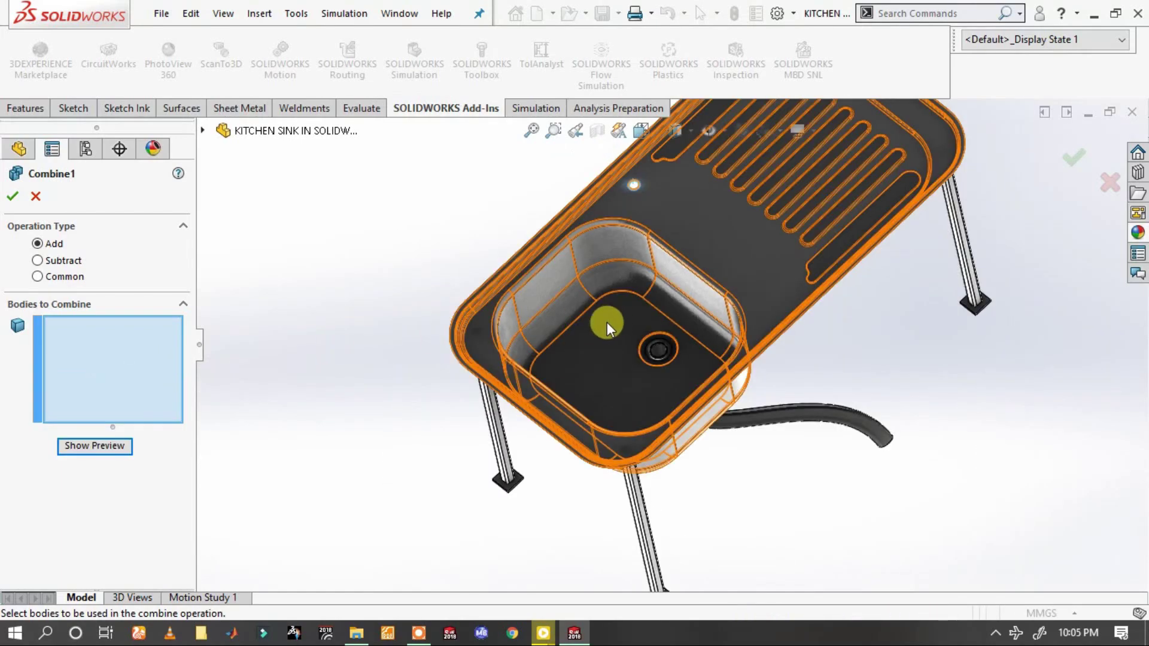
pyautogui.click(545, 359)
pyautogui.moveTo(525, 379); pyautogui.dragTo(688, 439, button='middle')
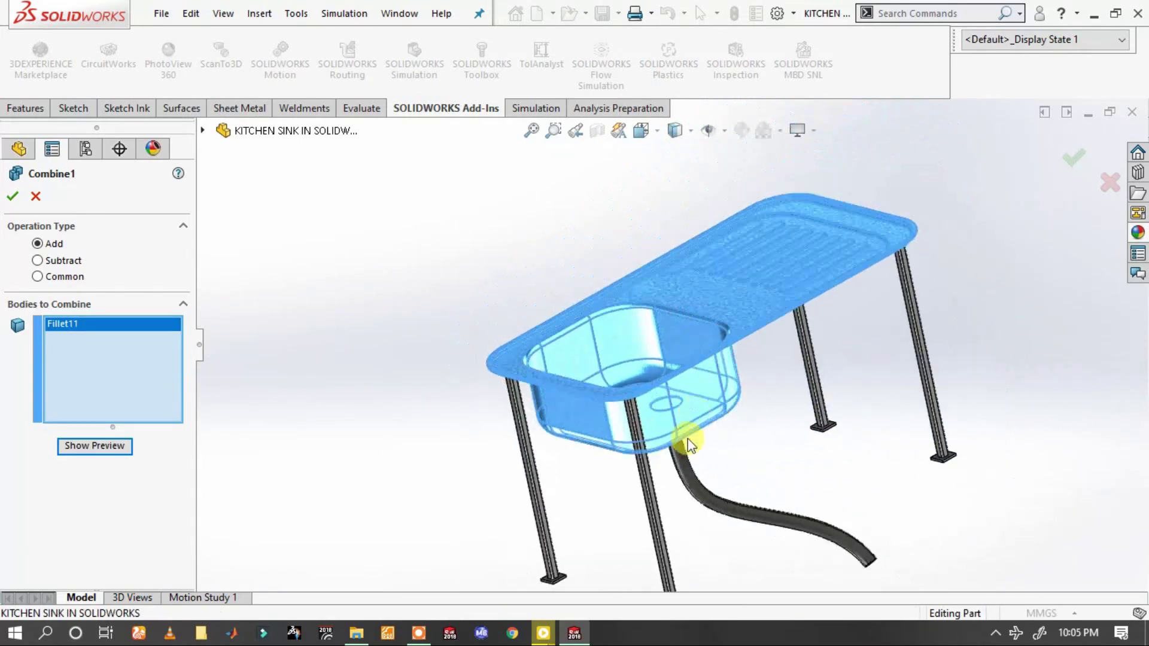
pyautogui.click(647, 469)
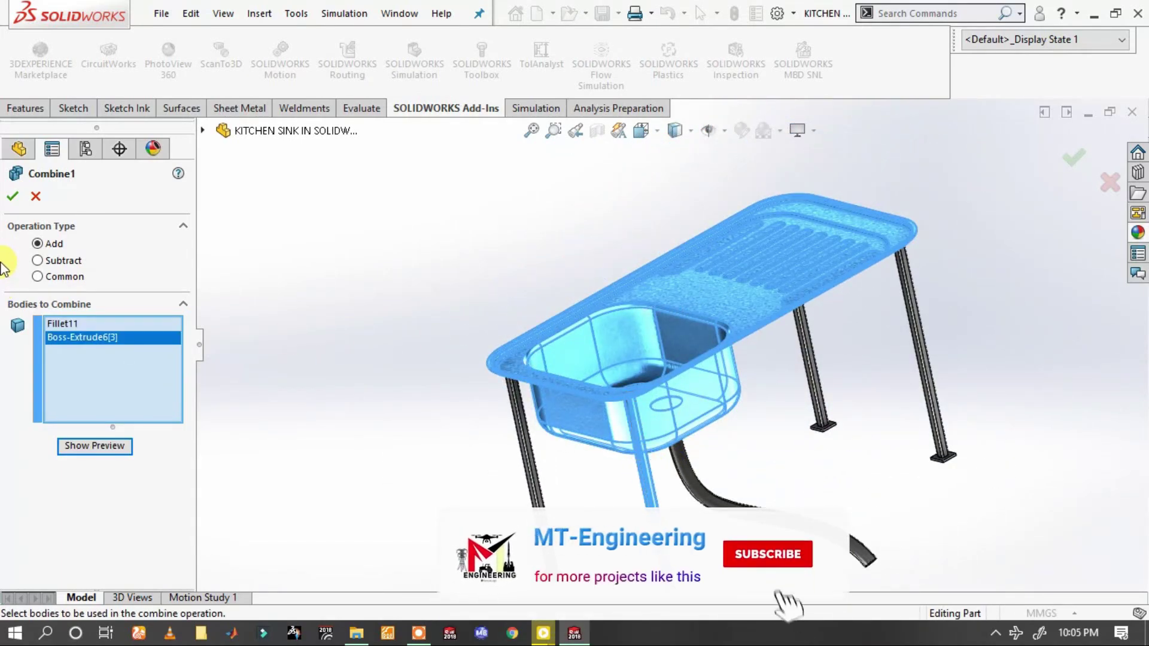
pyautogui.click(11, 196)
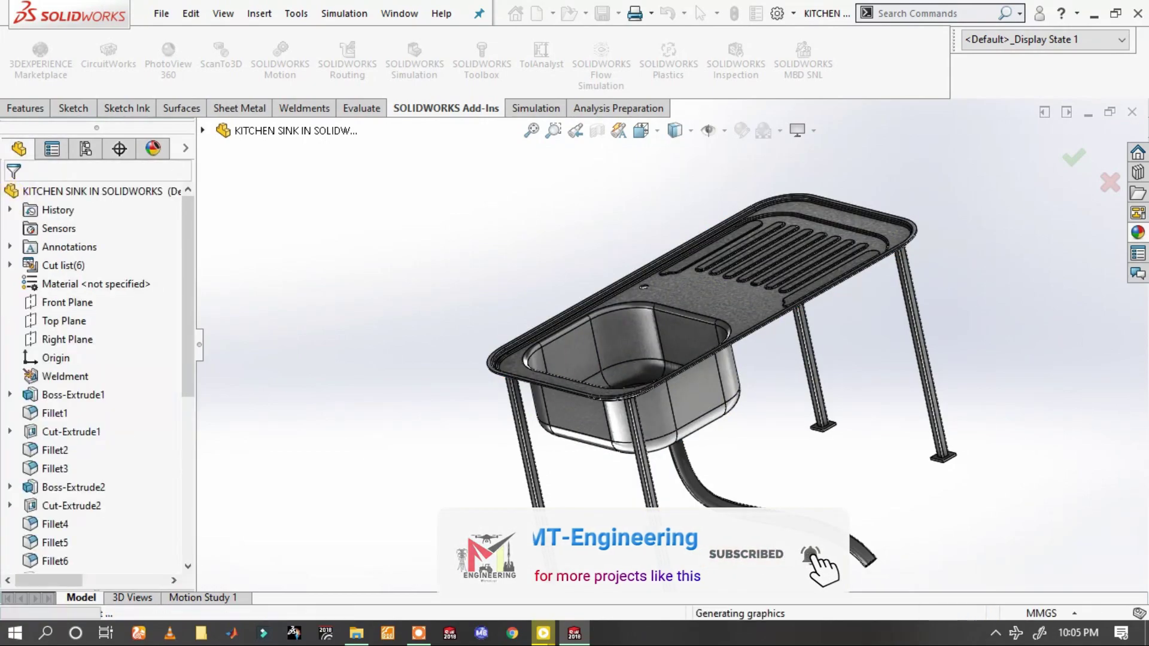
# - Fillet the leg-top edge where it meets the sink rim with a 10 mm radius
pyautogui.scroll(-5, 644, 387)
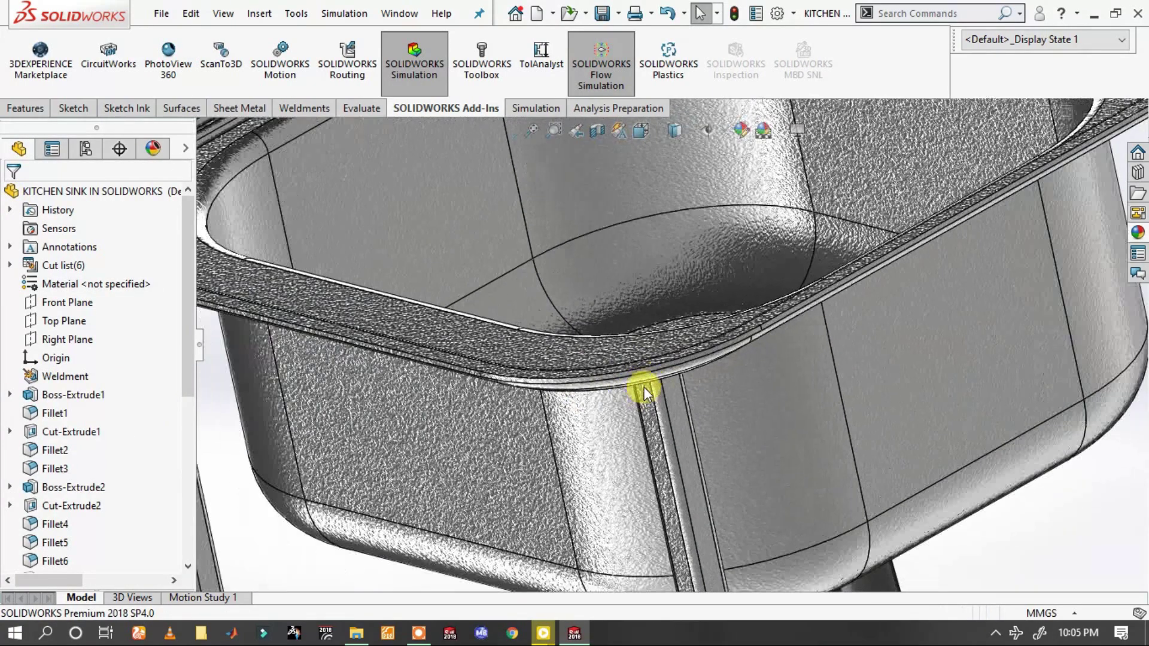
pyautogui.moveTo(644, 386)
pyautogui.mouseDown(button='middle')
pyautogui.moveTo(626, 243)
pyautogui.moveTo(615, 266)
pyautogui.moveTo(671, 367)
pyautogui.mouseUp(button='middle')
pyautogui.scroll(-2, 671, 341)
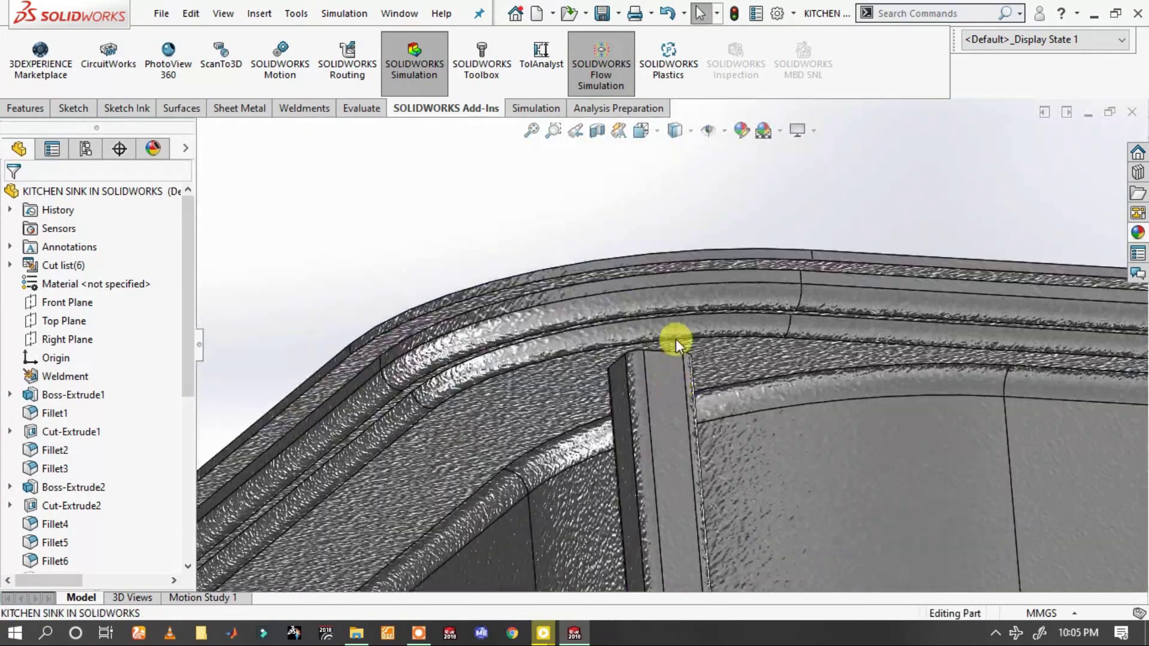
pyautogui.click(675, 350)
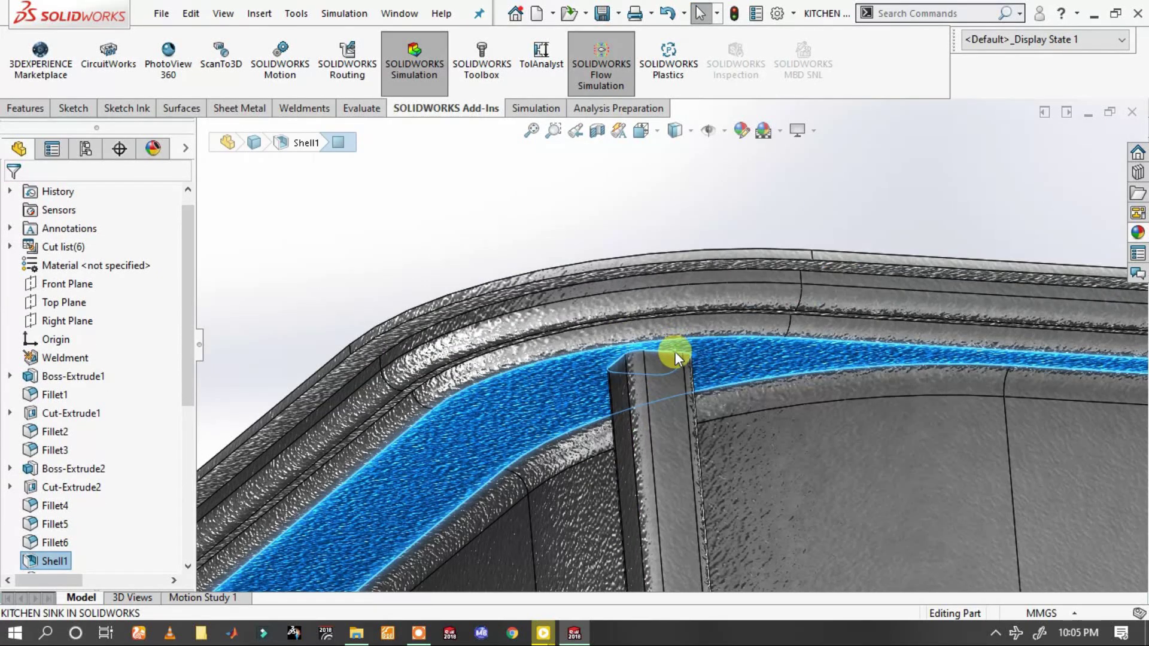
pyautogui.click(673, 348)
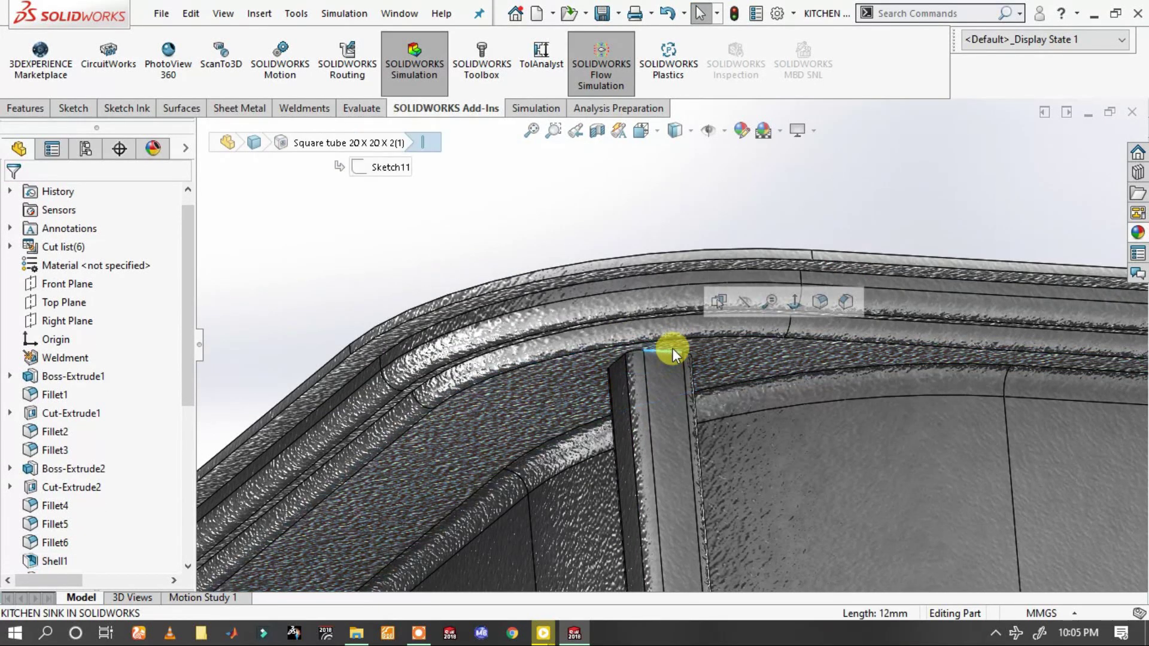
pyautogui.click(817, 303)
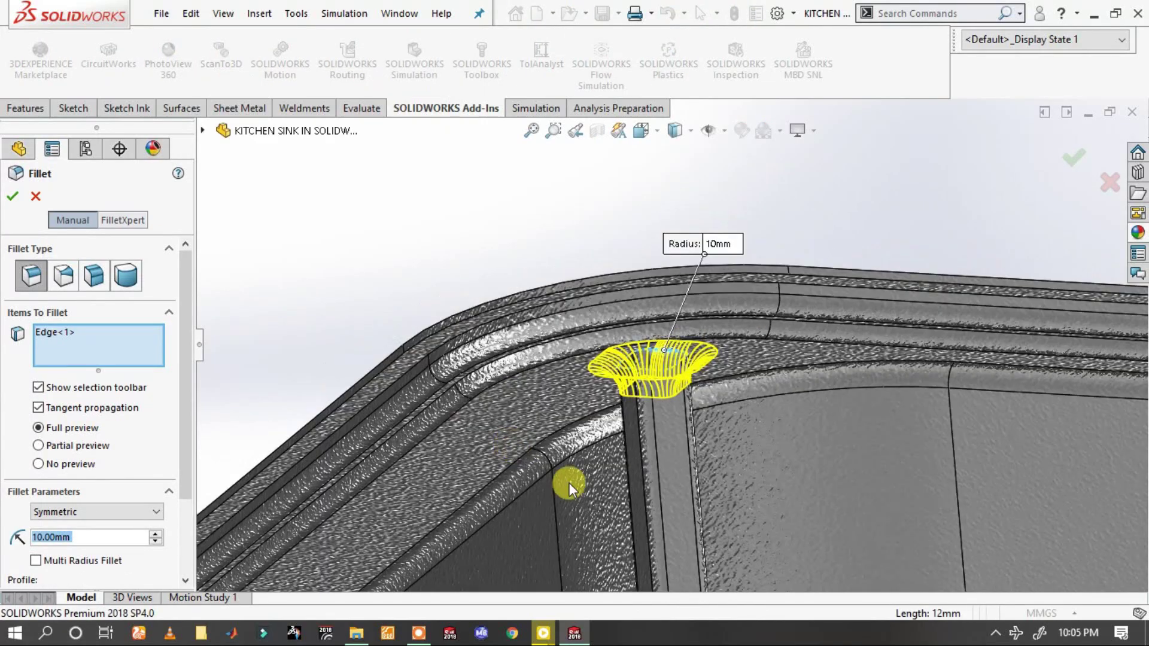
pyautogui.moveTo(566, 480); pyautogui.dragTo(538, 539, button='middle')
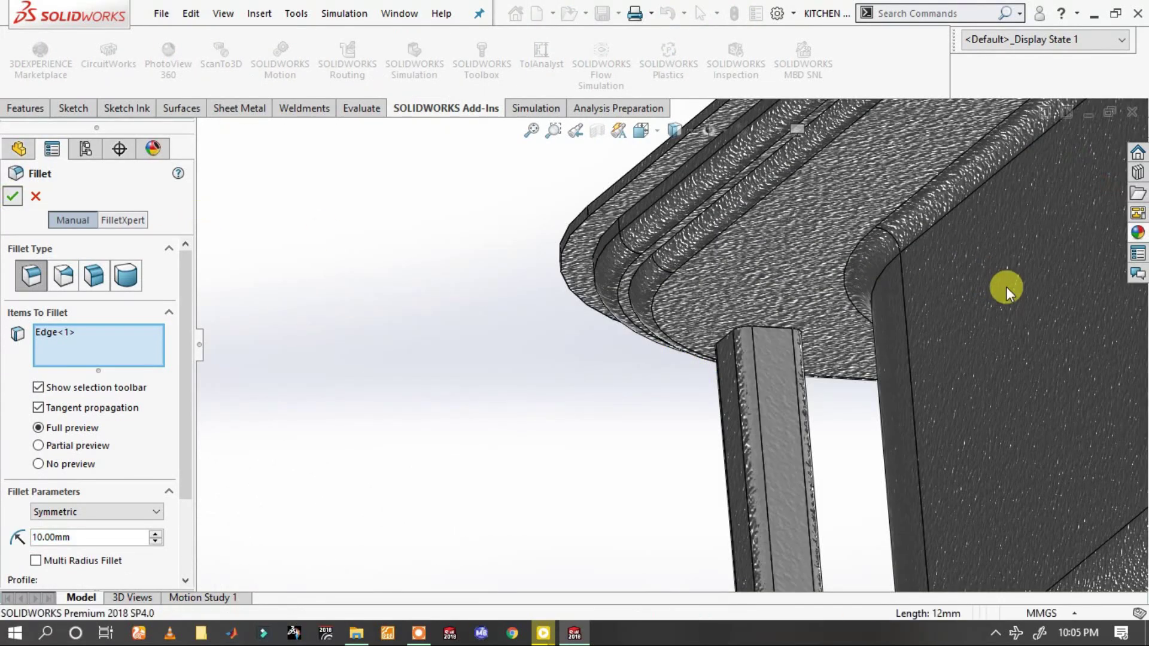
pyautogui.press('Return')
pyautogui.scroll(5, 1004, 286)
pyautogui.scroll(-5, 551, 399)
pyautogui.moveTo(552, 399)
pyautogui.mouseDown(button='middle')
pyautogui.moveTo(586, 368)
pyautogui.moveTo(505, 360)
pyautogui.moveTo(505, 335)
pyautogui.mouseUp(button='middle')
pyautogui.moveTo(536, 382)
pyautogui.mouseDown(button='middle')
pyautogui.moveTo(450, 465)
pyautogui.moveTo(456, 383)
pyautogui.mouseUp(button='middle')
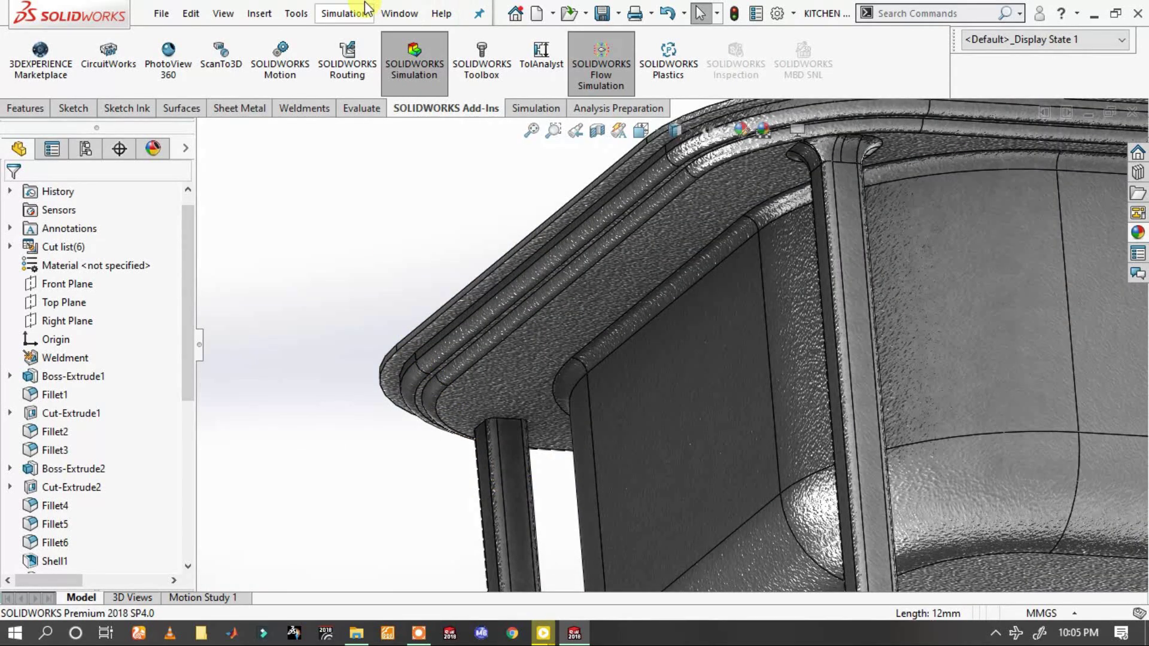
# - Combine Boss-Extrude6[4] with Fillet13 using Add to merge the second leg into the sink
pyautogui.click(260, 13)
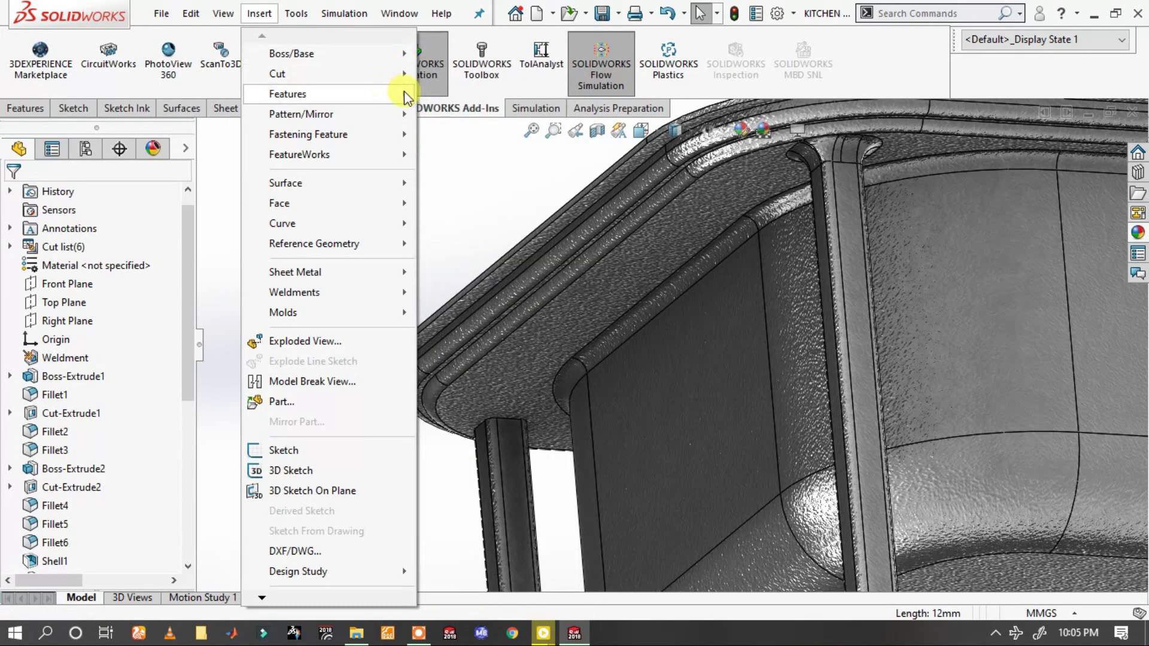
pyautogui.moveTo(287, 93)
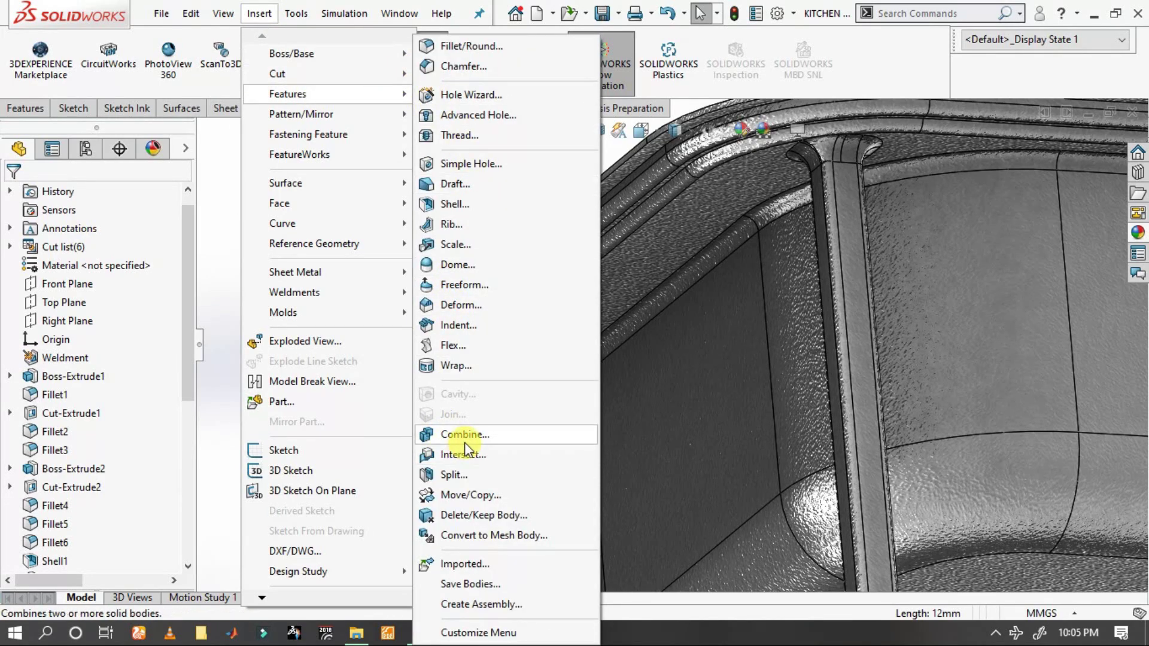
pyautogui.click(465, 442)
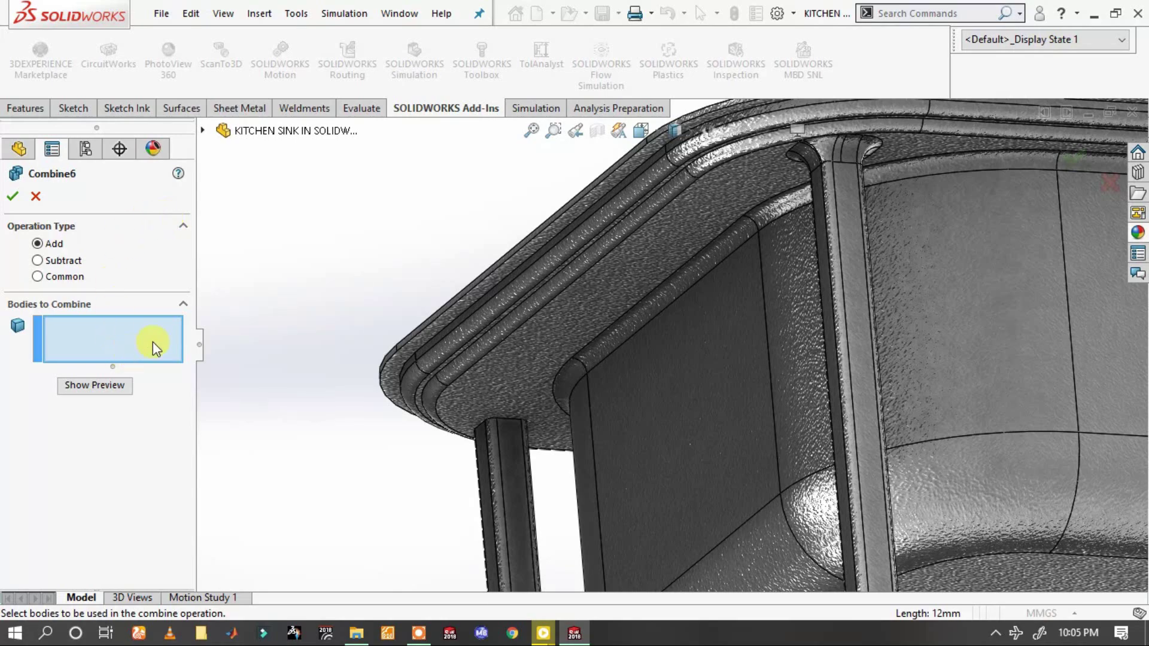
pyautogui.click(499, 454)
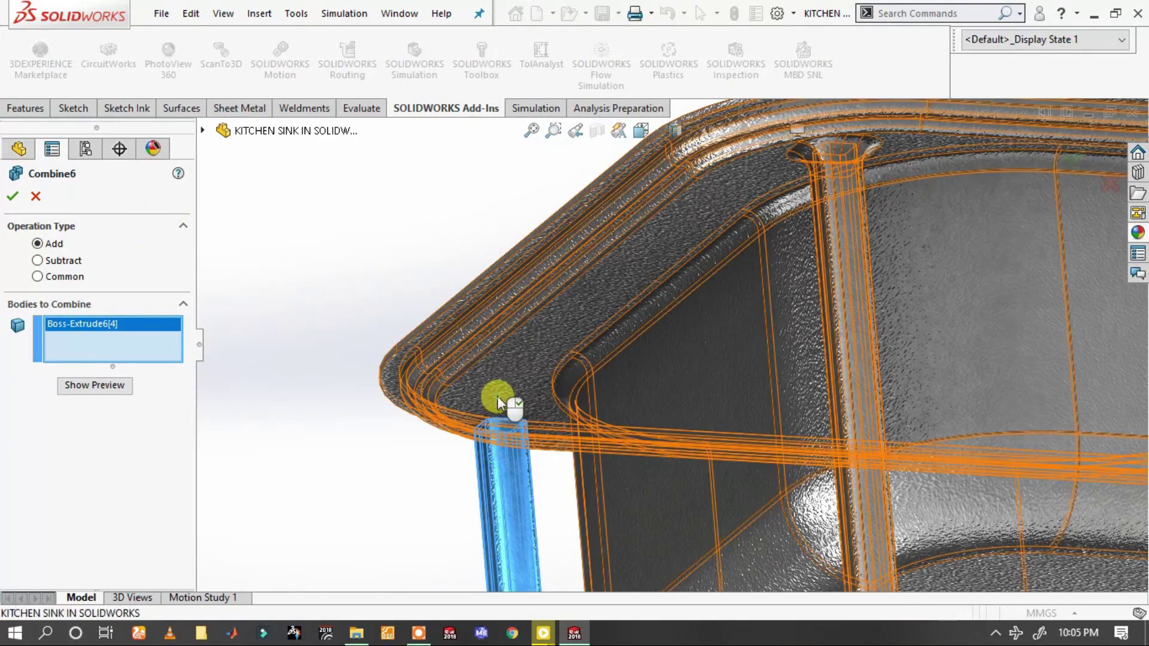
pyautogui.click(498, 396)
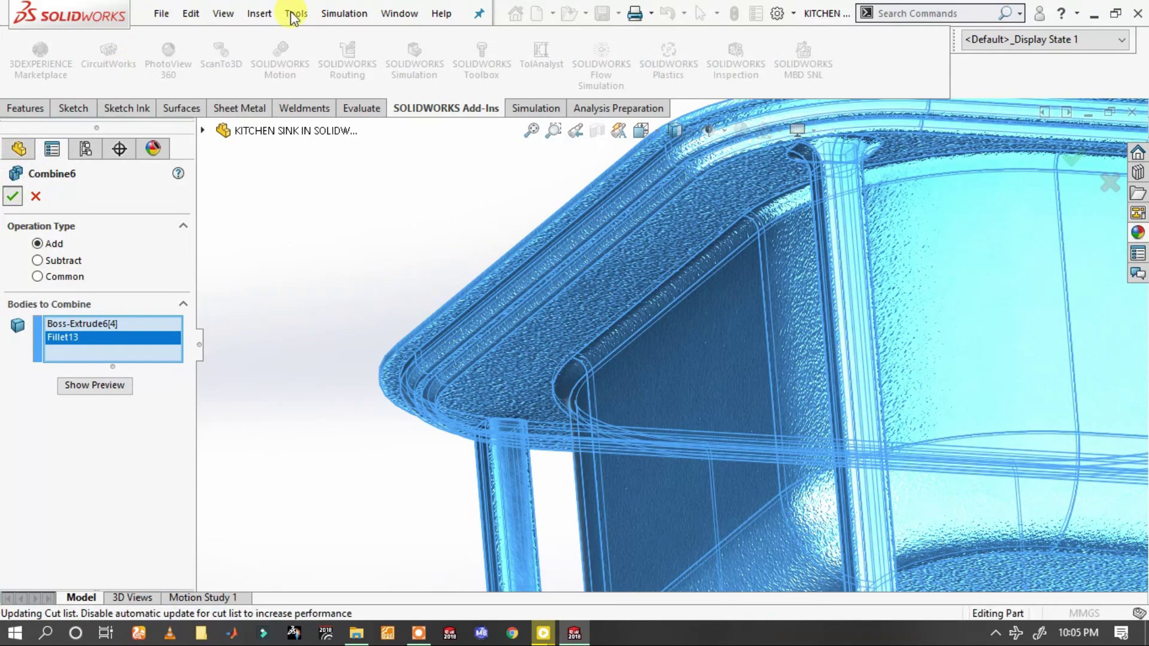
pyautogui.scroll(3, 591, 322)
pyautogui.scroll(-3, 530, 297)
pyautogui.scroll(-2, 522, 332)
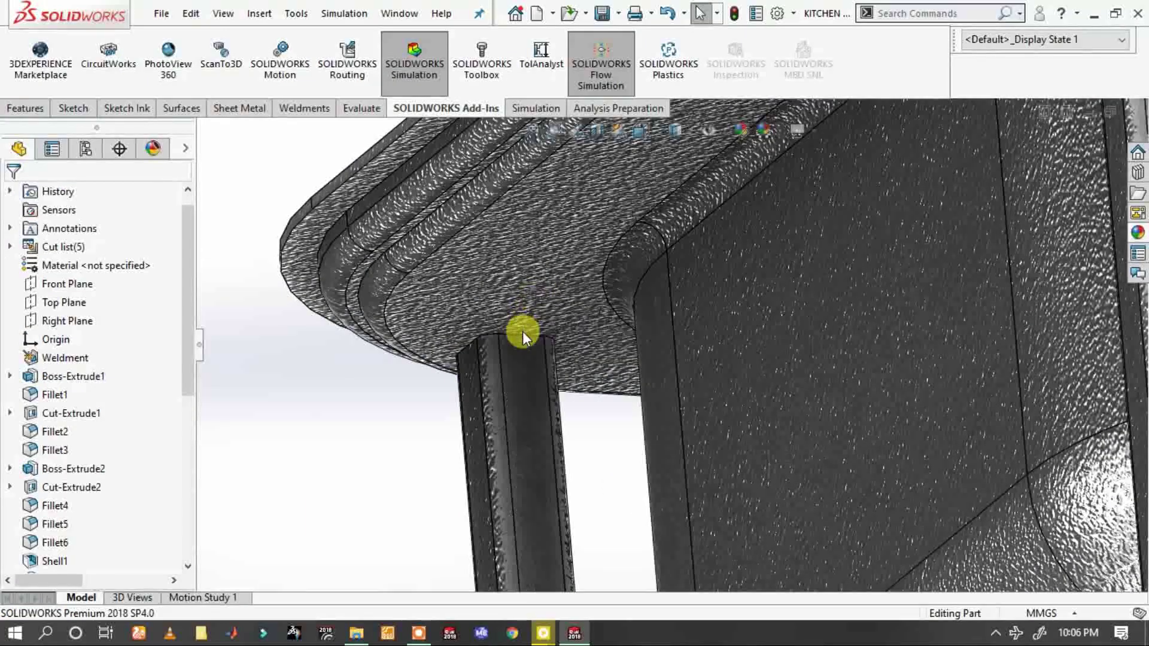
# - Select the next leg's top edge, then orbit out to the full sink and open orientation choices
pyautogui.click(523, 333)
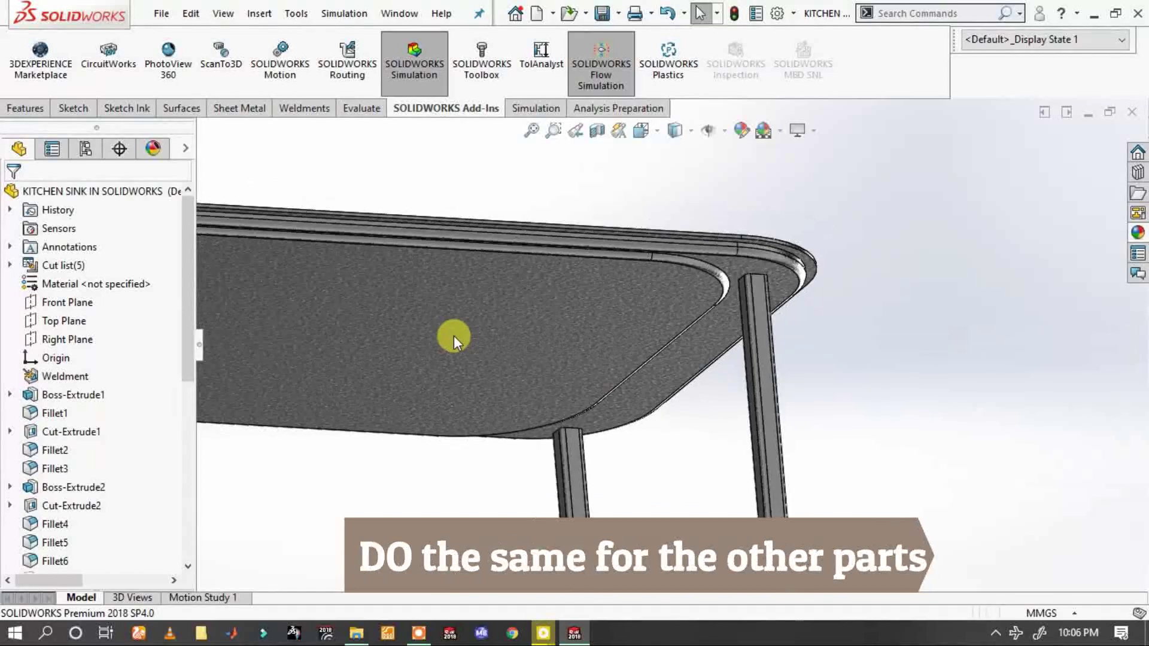
pyautogui.scroll(-3, 461, 335)
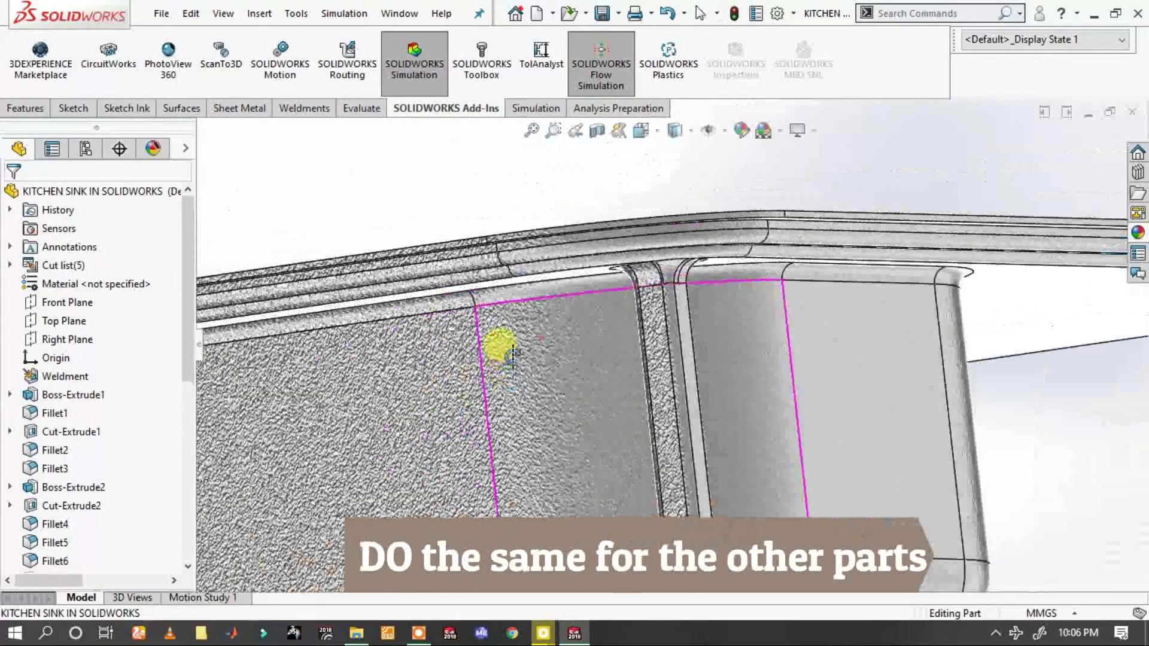
pyautogui.scroll(3, 508, 329)
pyautogui.scroll(2, 648, 360)
pyautogui.moveTo(988, 470)
pyautogui.mouseDown(button='middle')
pyautogui.moveTo(714, 252)
pyautogui.moveTo(884, 398)
pyautogui.mouseUp(button='middle')
pyautogui.scroll(5, 884, 398)
pyautogui.moveTo(892, 325)
pyautogui.mouseDown(button='middle')
pyautogui.moveTo(795, 328)
pyautogui.moveTo(763, 297)
pyautogui.mouseUp(button='middle')
pyautogui.press('space')
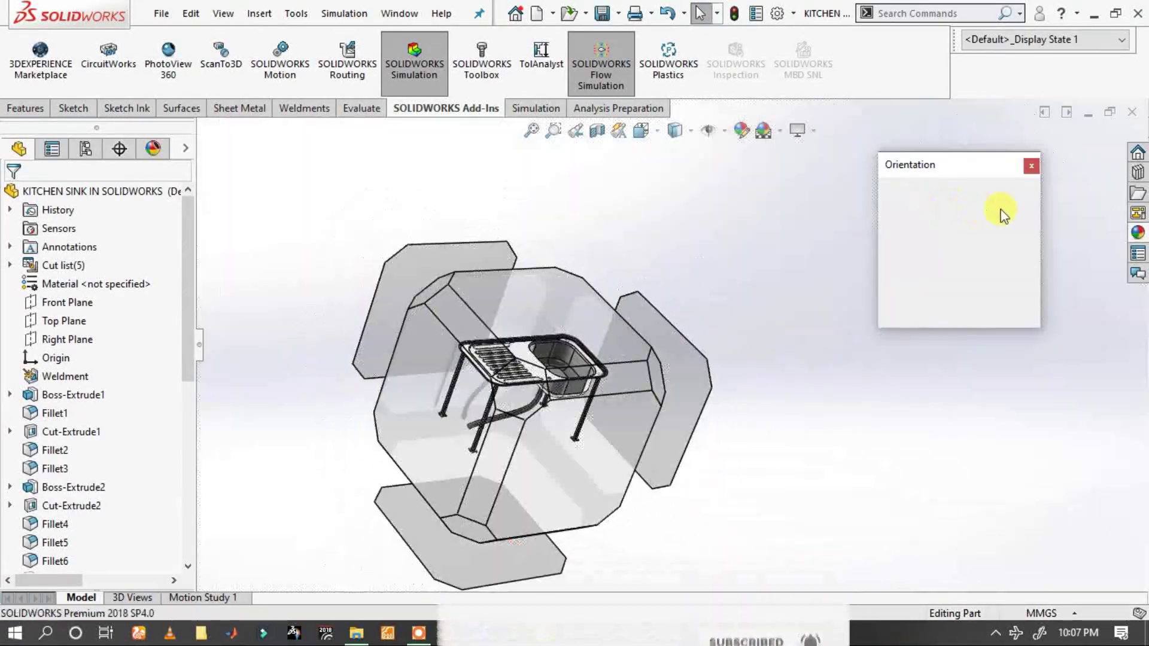
# - Dismiss the orientation choices and orbit below the sink to inspect the legs and drain pipe
pyautogui.click(1020, 216)
pyautogui.moveTo(763, 267)
pyautogui.mouseDown(button='middle')
pyautogui.moveTo(754, 347)
pyautogui.moveTo(585, 391)
pyautogui.moveTo(598, 249)
pyautogui.moveTo(623, 159)
pyautogui.moveTo(659, 313)
pyautogui.moveTo(637, 220)
pyautogui.moveTo(585, 144)
pyautogui.moveTo(487, 163)
pyautogui.moveTo(410, 155)
pyautogui.moveTo(416, 240)
pyautogui.moveTo(859, 200)
pyautogui.moveTo(720, 244)
pyautogui.moveTo(765, 271)
pyautogui.moveTo(778, 251)
pyautogui.moveTo(739, 243)
pyautogui.moveTo(770, 236)
pyautogui.moveTo(756, 183)
pyautogui.moveTo(557, 313)
pyautogui.moveTo(577, 257)
pyautogui.moveTo(512, 294)
pyautogui.mouseUp(button='middle')
pyautogui.scroll(-2, 674, 346)
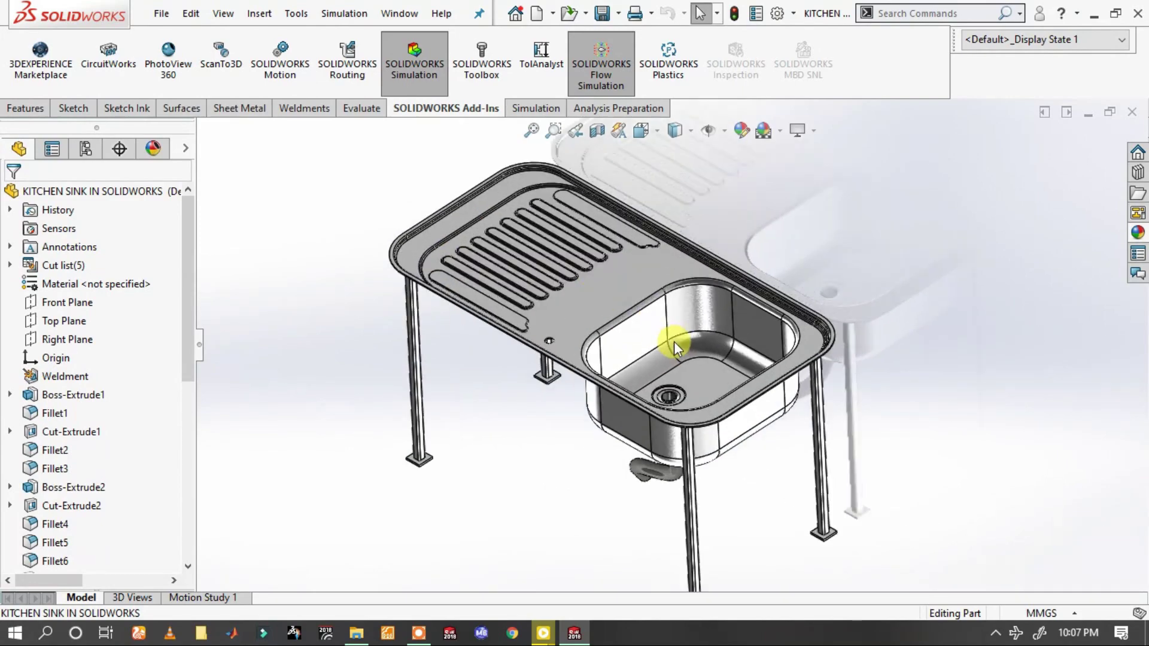
pyautogui.scroll(2, 666, 379)
pyautogui.moveTo(616, 372)
pyautogui.mouseDown(button='middle')
pyautogui.moveTo(616, 307)
pyautogui.moveTo(626, 358)
pyautogui.moveTo(682, 346)
pyautogui.moveTo(744, 411)
pyautogui.mouseUp(button='middle')
pyautogui.scroll(-1, 777, 409)
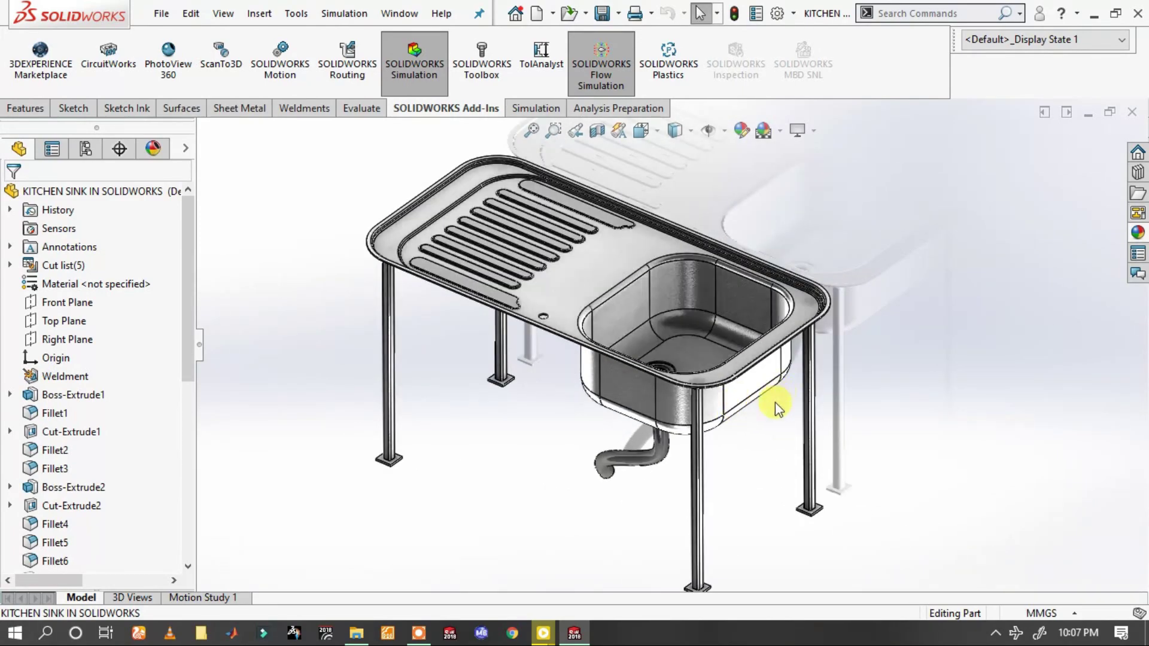
pyautogui.scroll(1, 742, 517)
pyautogui.scroll(-1, 721, 395)
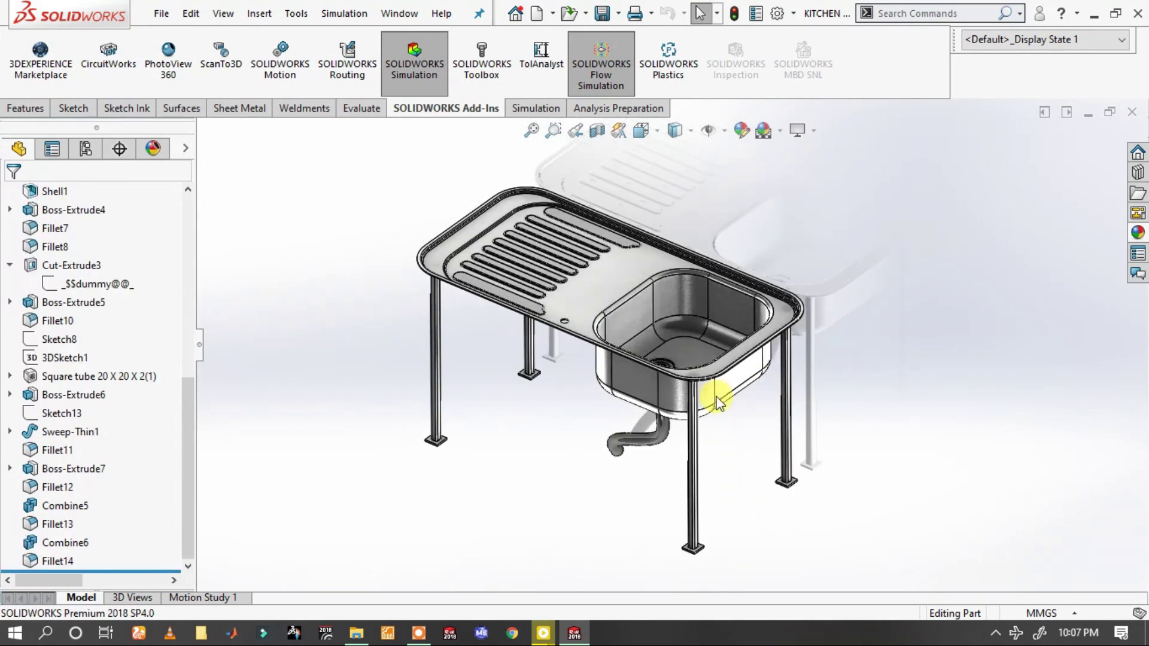